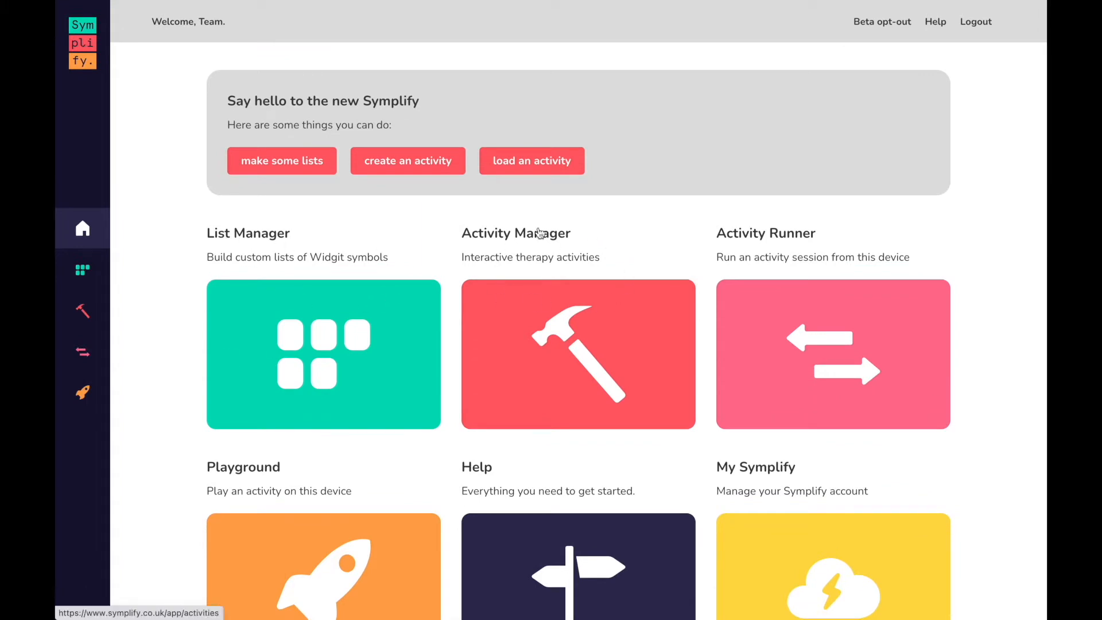
- Open the List Manager and preview the ready-made "2, 3 & 4 syllable animals" list among the symplify lists
{"action": "left_click", "coordinate": [79, 273]}
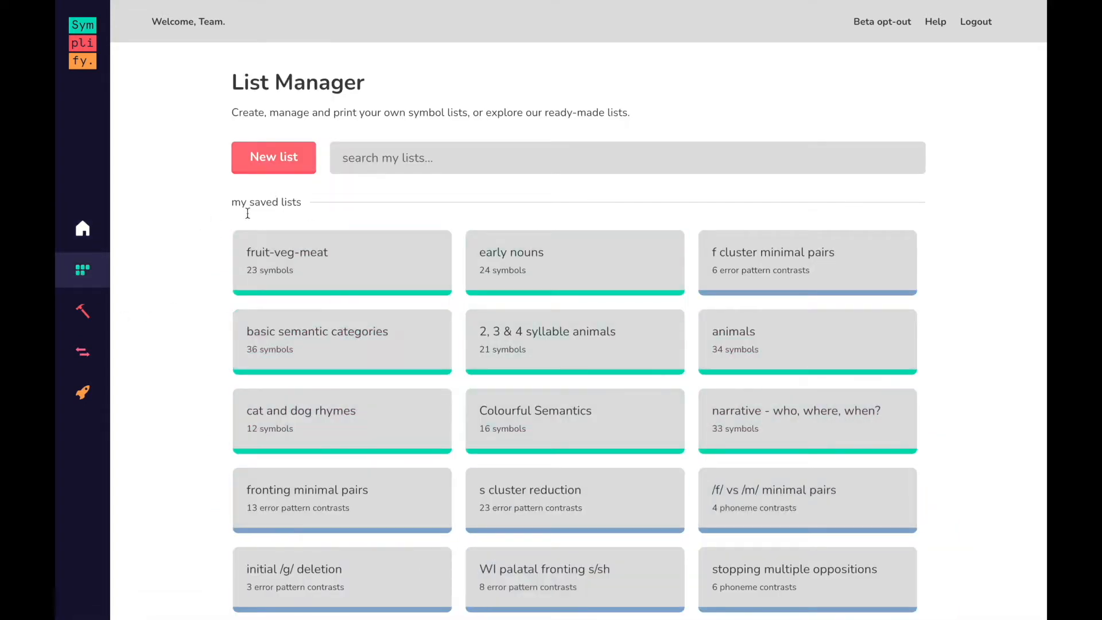
{"action": "scroll", "coordinate": [625, 543], "scroll_direction": "down", "scroll_amount": 10}
{"action": "scroll", "coordinate": [624, 544], "scroll_direction": "up", "scroll_amount": 1}
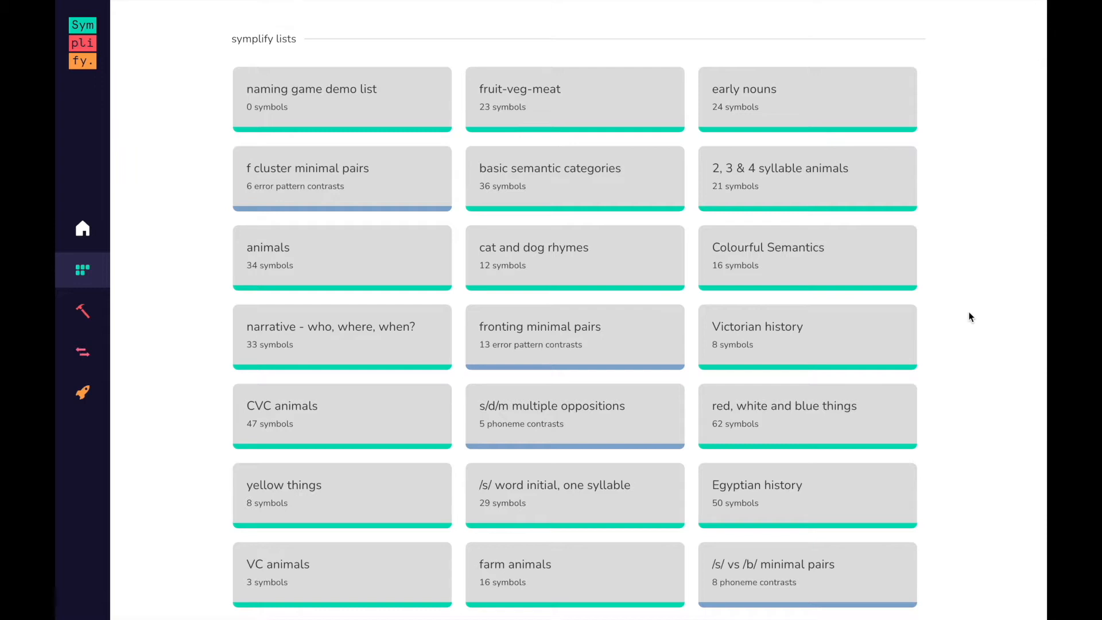
{"action": "scroll", "coordinate": [968, 312], "scroll_direction": "up", "scroll_amount": 1}
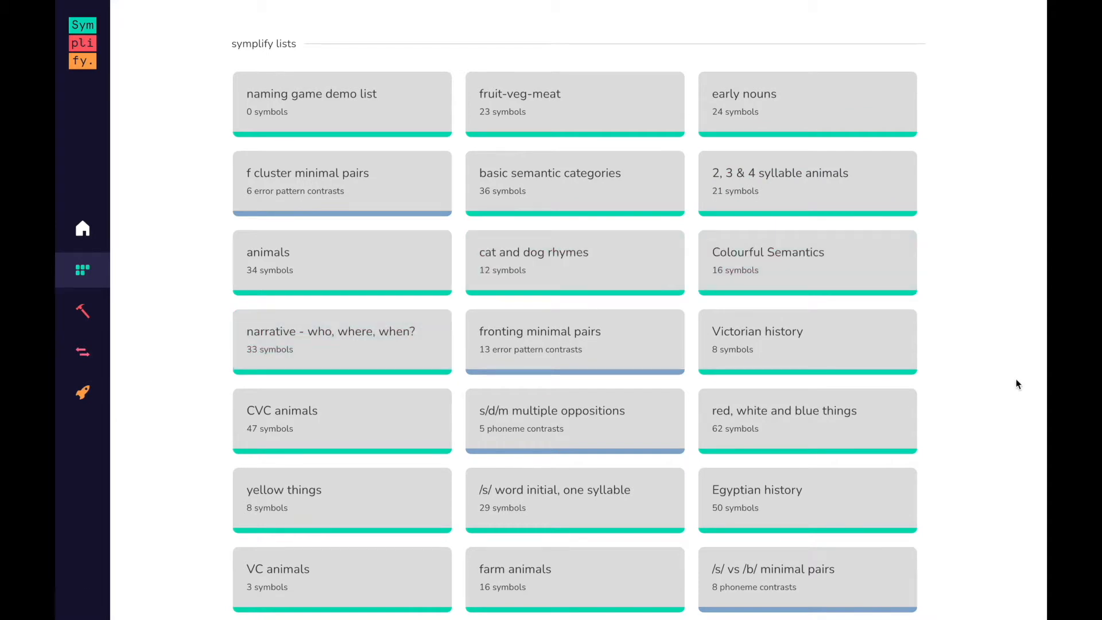
{"action": "scroll", "coordinate": [1010, 356], "scroll_direction": "down", "scroll_amount": 1}
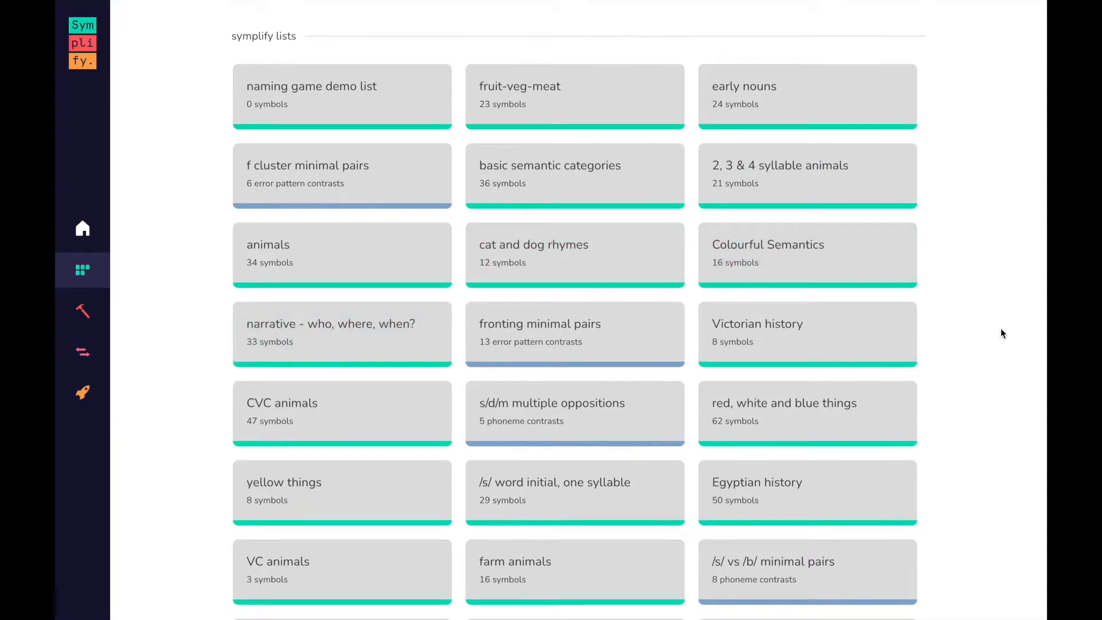
{"action": "left_click", "coordinate": [777, 197]}
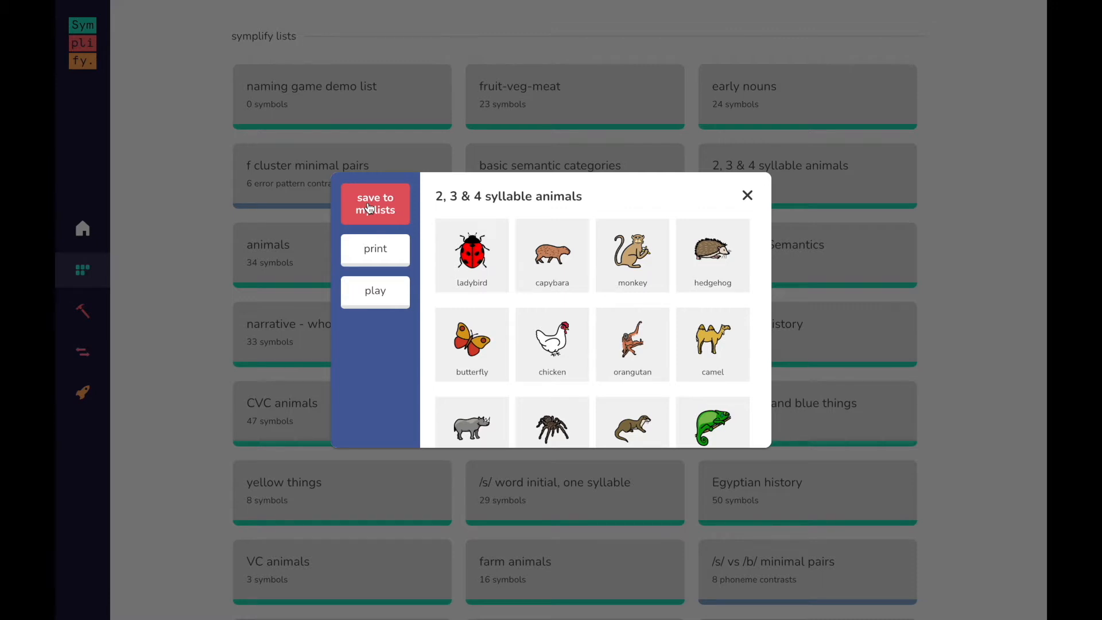
{"action": "left_click", "coordinate": [747, 197]}
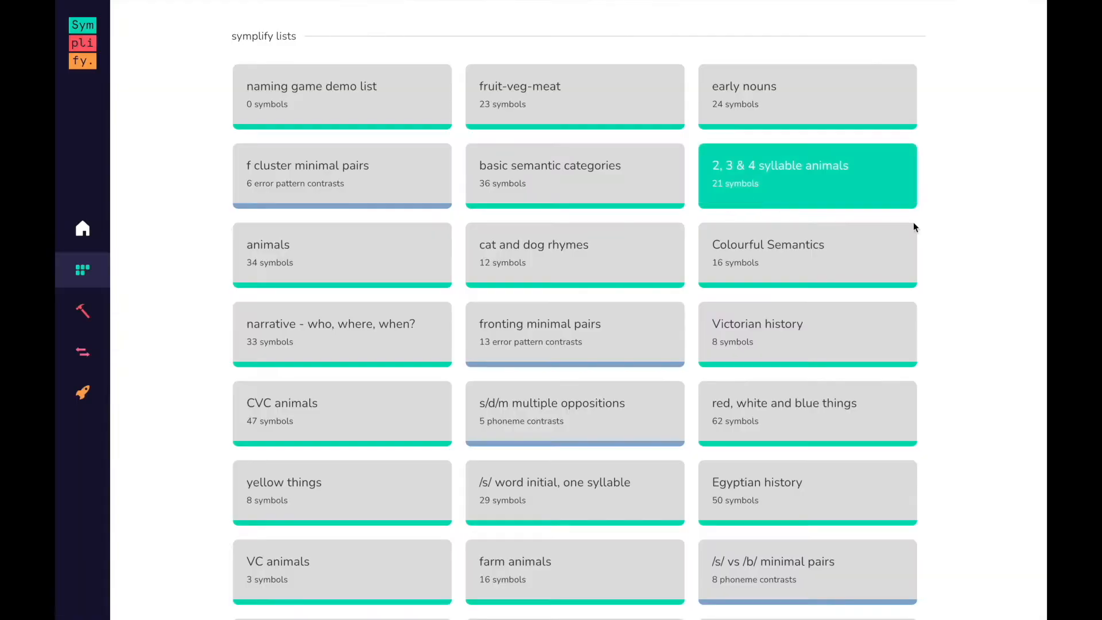
- Create a new regular list named "regular list demo"
{"action": "scroll", "coordinate": [961, 231], "scroll_direction": "up", "scroll_amount": 10}
{"action": "scroll", "coordinate": [961, 231], "scroll_direction": "up", "scroll_amount": 15}
{"action": "scroll", "coordinate": [961, 235], "scroll_direction": "up", "scroll_amount": 3}
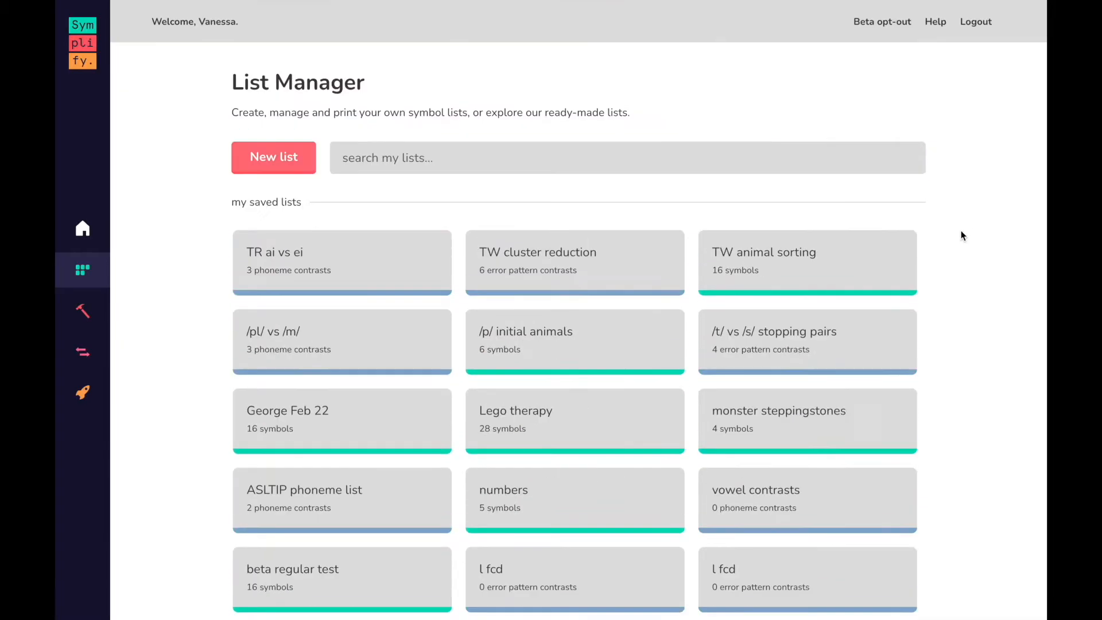
{"action": "left_click", "coordinate": [272, 160]}
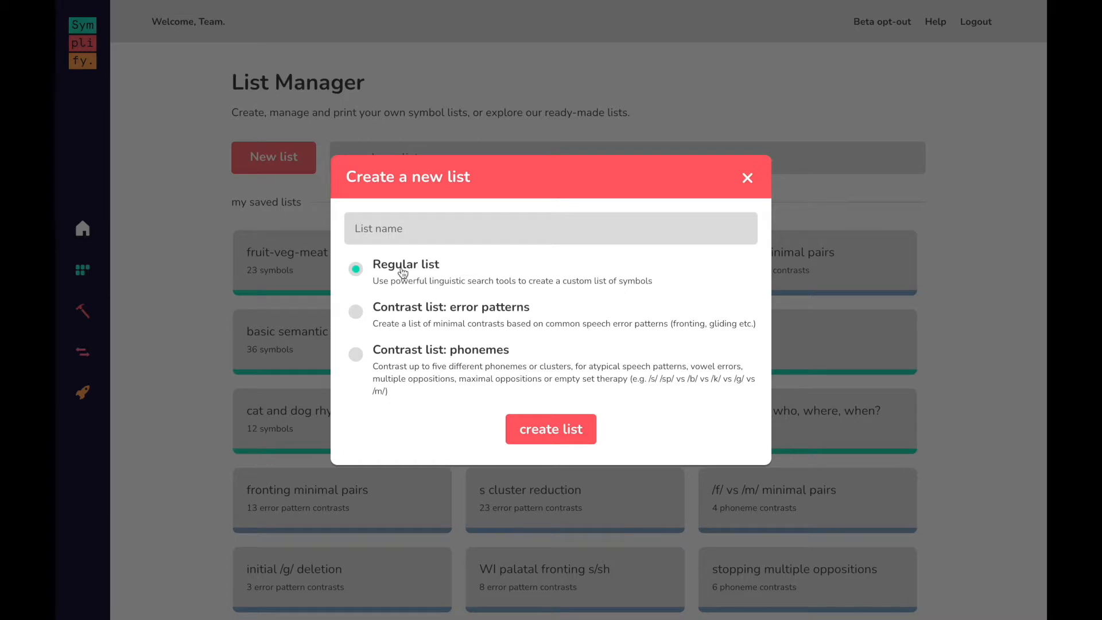
{"action": "type", "text": "regular list demo"}
{"action": "left_click", "coordinate": [526, 427]}
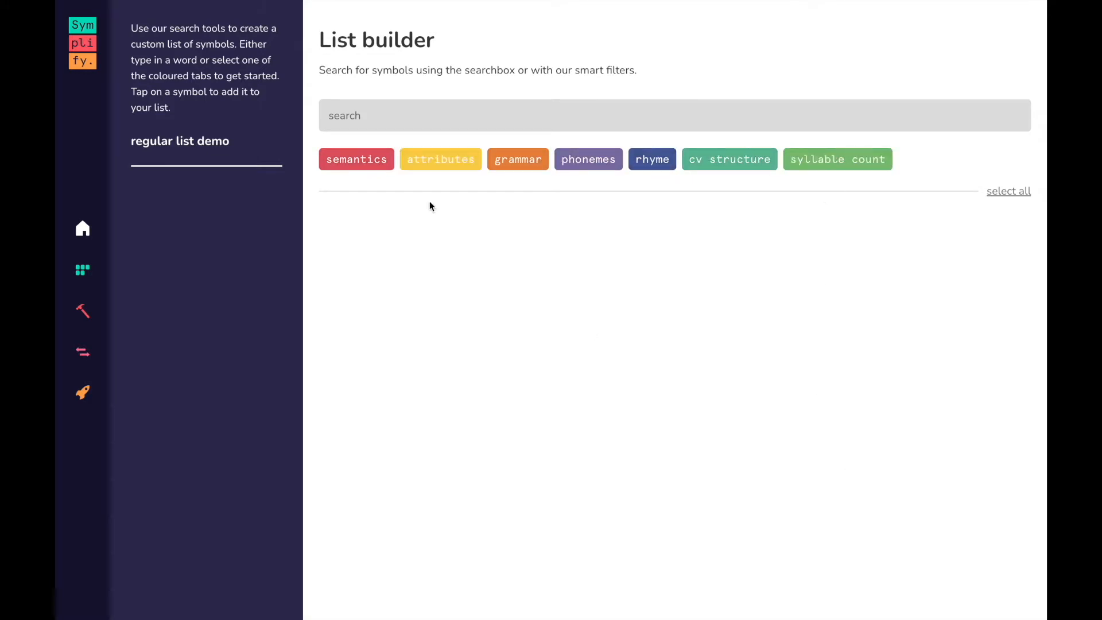
- Search for "cat", add the cat symbol showing its face to the list, and clear the search
{"action": "left_click", "coordinate": [347, 114]}
{"action": "type", "text": "cat"}
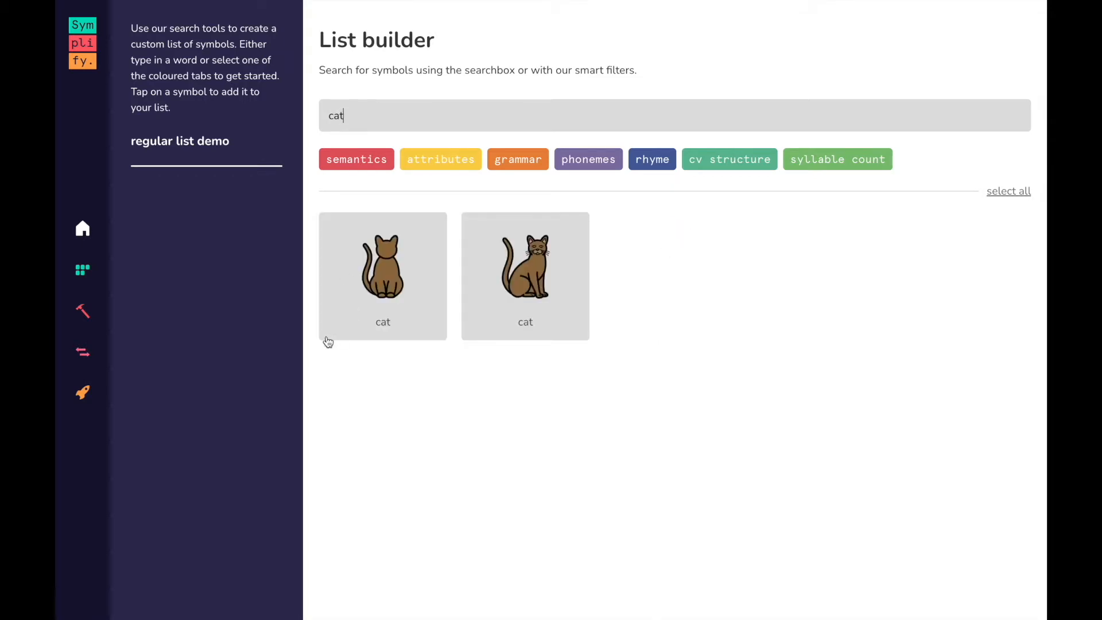
{"action": "left_click", "coordinate": [529, 316]}
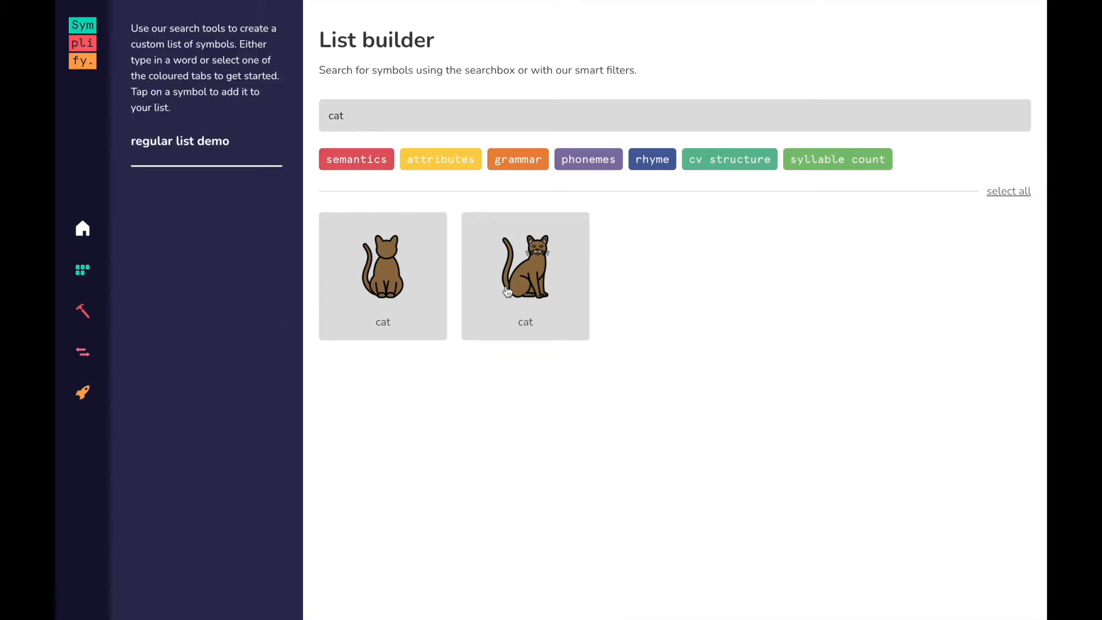
{"action": "left_click", "coordinate": [507, 291]}
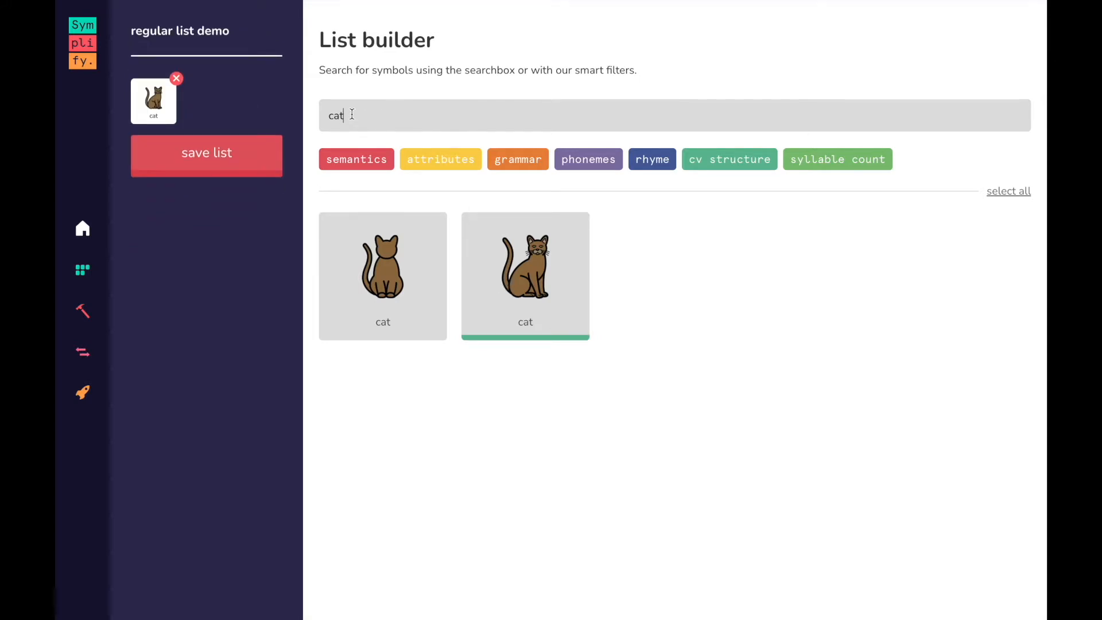
{"action": "key", "text": "BackSpace"}
{"action": "key", "text": "BackSpace"}
{"action": "key", "text": "BackSpace"}
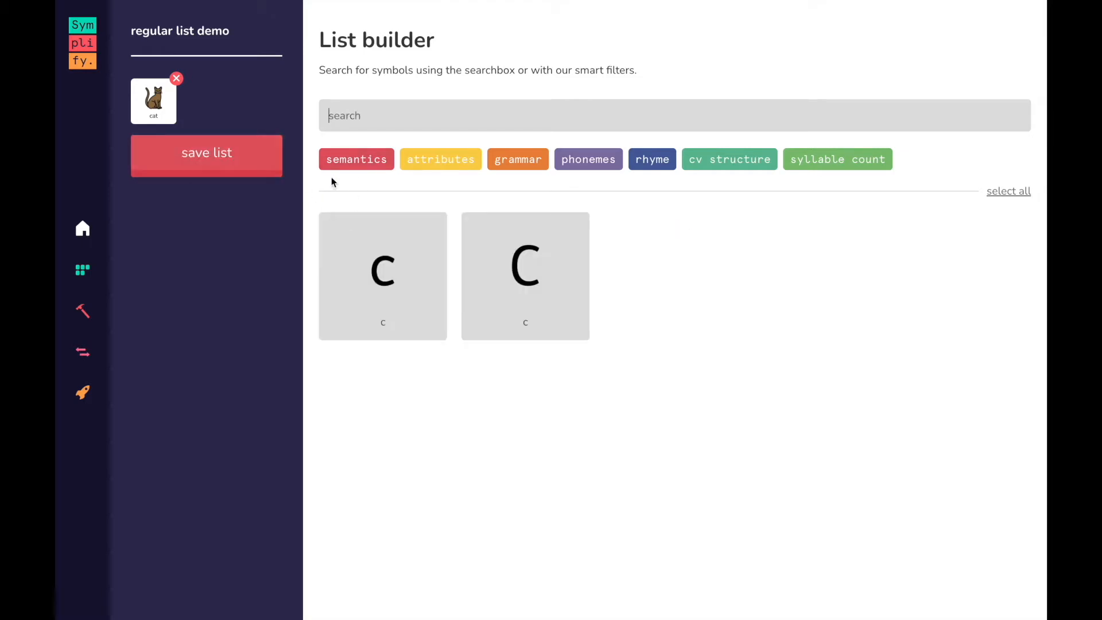
- Filter the symbols by the semantic category "clothes"
{"action": "left_click", "coordinate": [347, 168]}
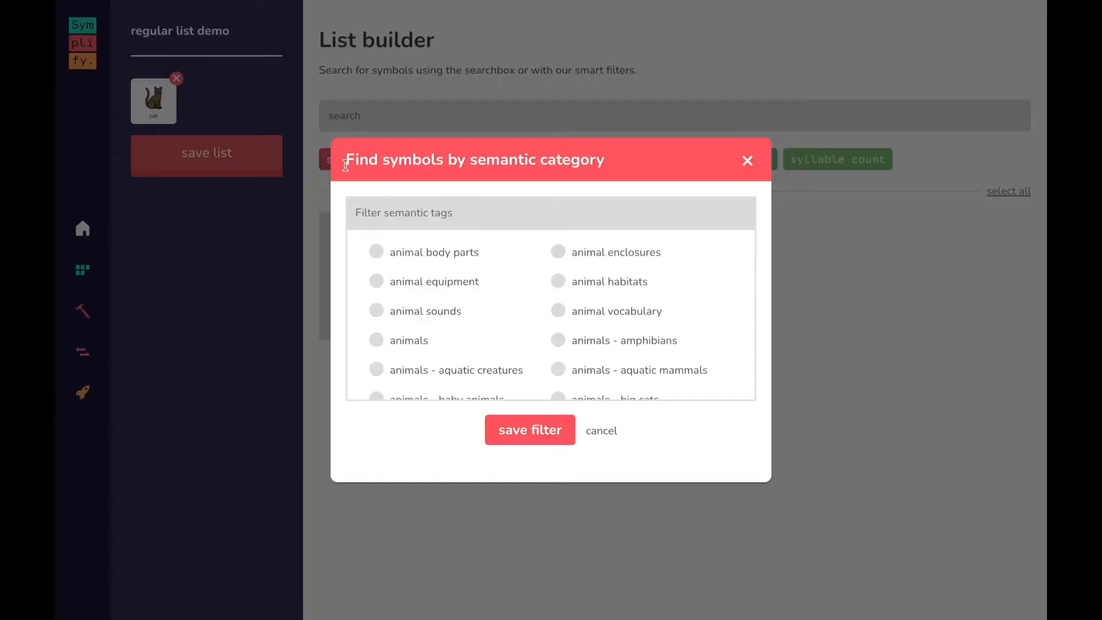
{"action": "scroll", "coordinate": [505, 355], "scroll_direction": "down", "scroll_amount": 3}
{"action": "scroll", "coordinate": [505, 354], "scroll_direction": "down", "scroll_amount": 20}
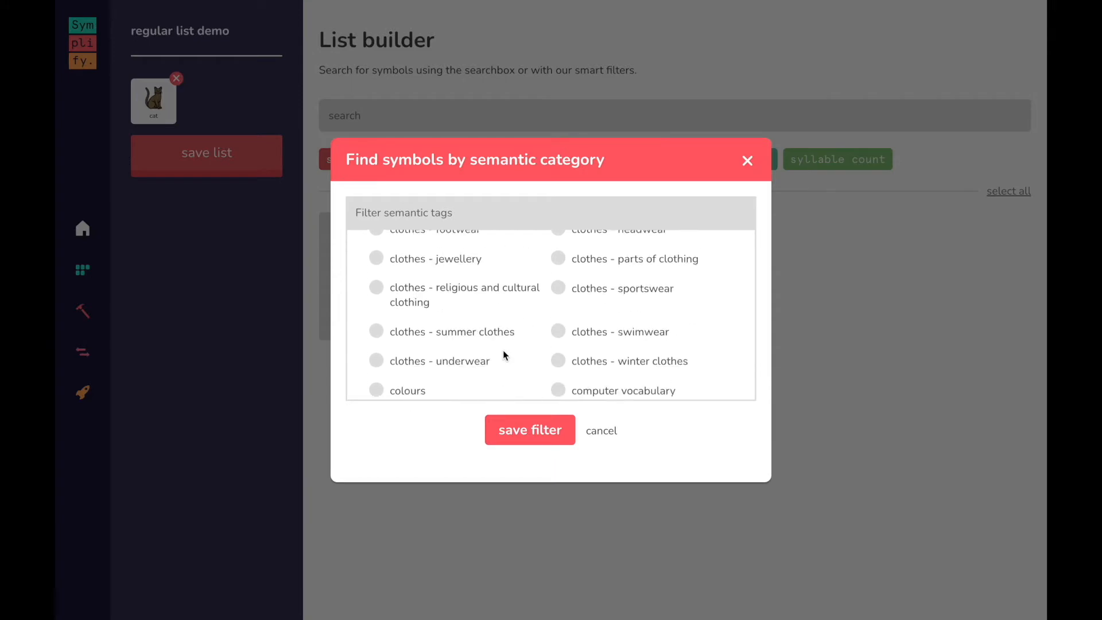
{"action": "scroll", "coordinate": [503, 350], "scroll_direction": "down", "scroll_amount": 1}
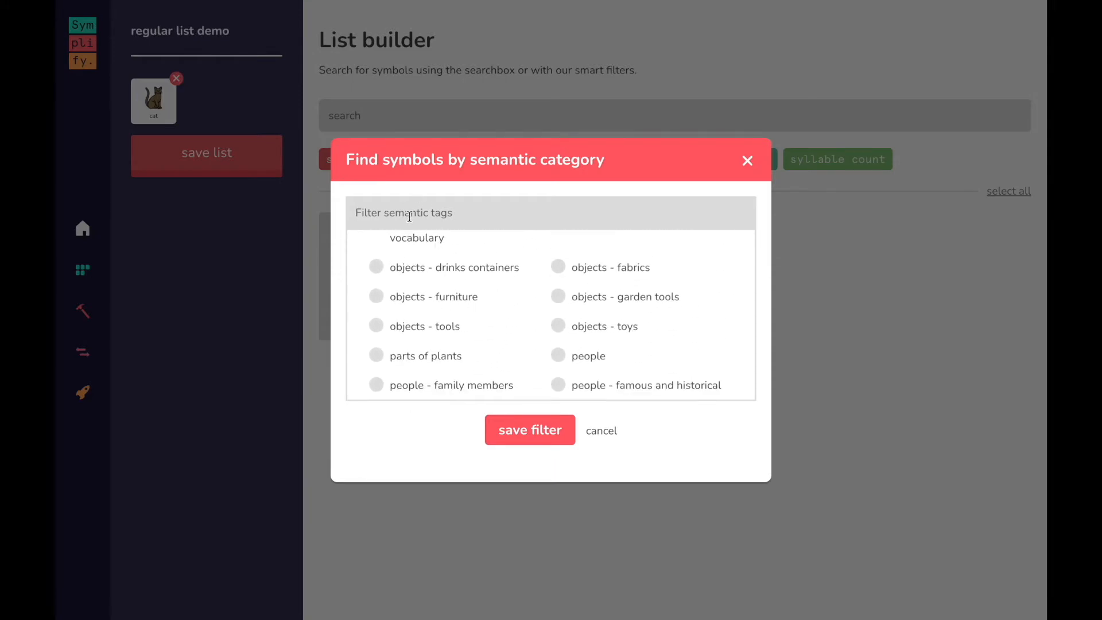
{"action": "left_click", "coordinate": [409, 216]}
{"action": "type", "text": "clo"}
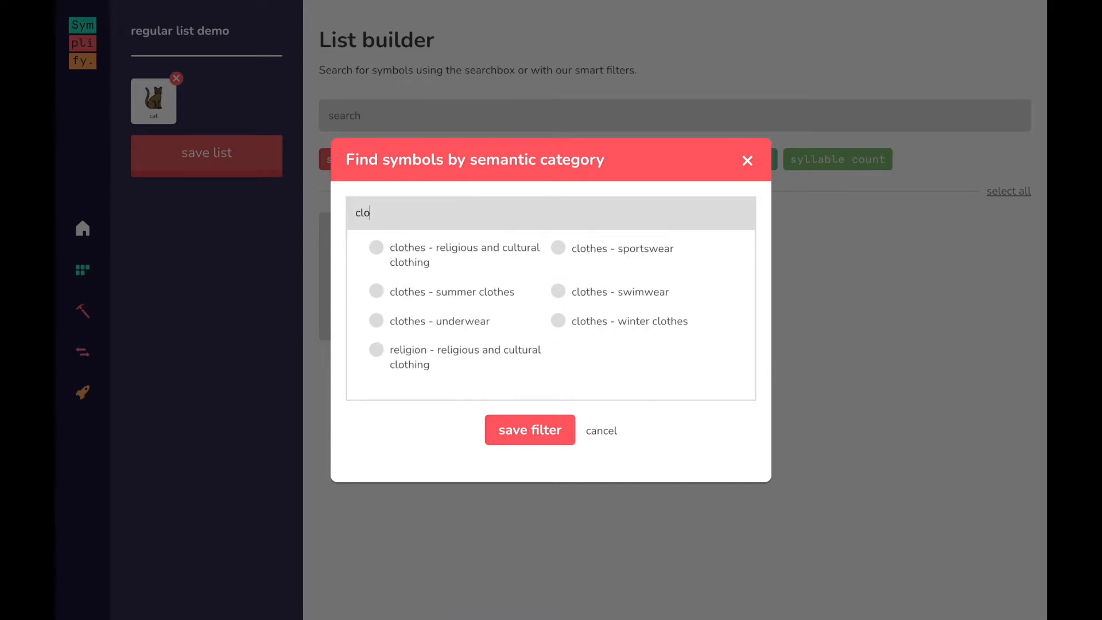
{"action": "type", "text": "thes"}
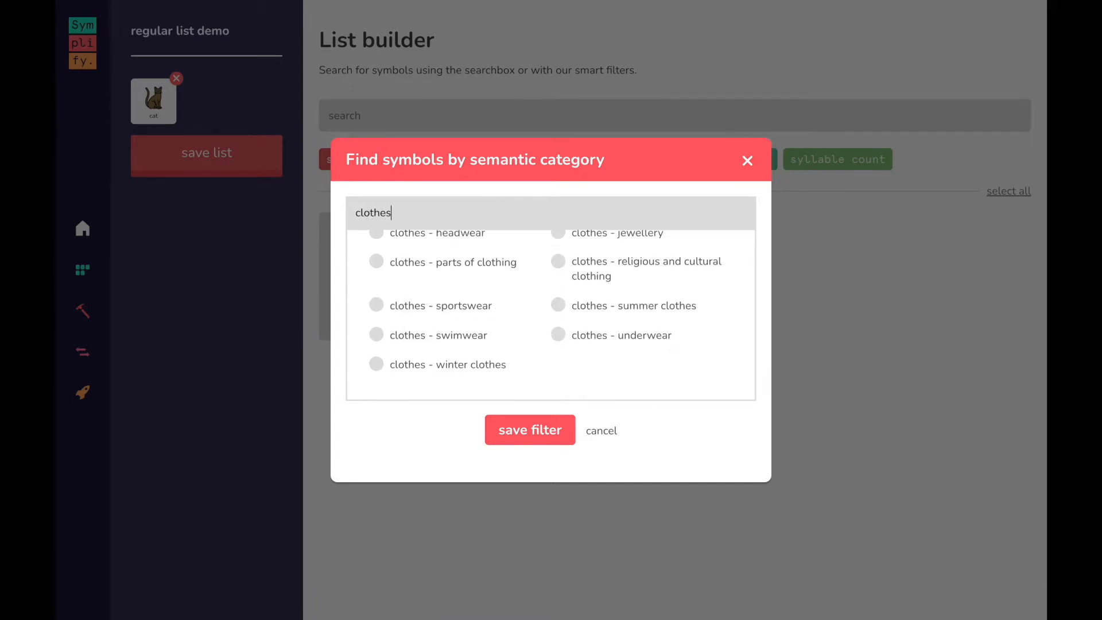
{"action": "scroll", "coordinate": [519, 325], "scroll_direction": "up", "scroll_amount": 3}
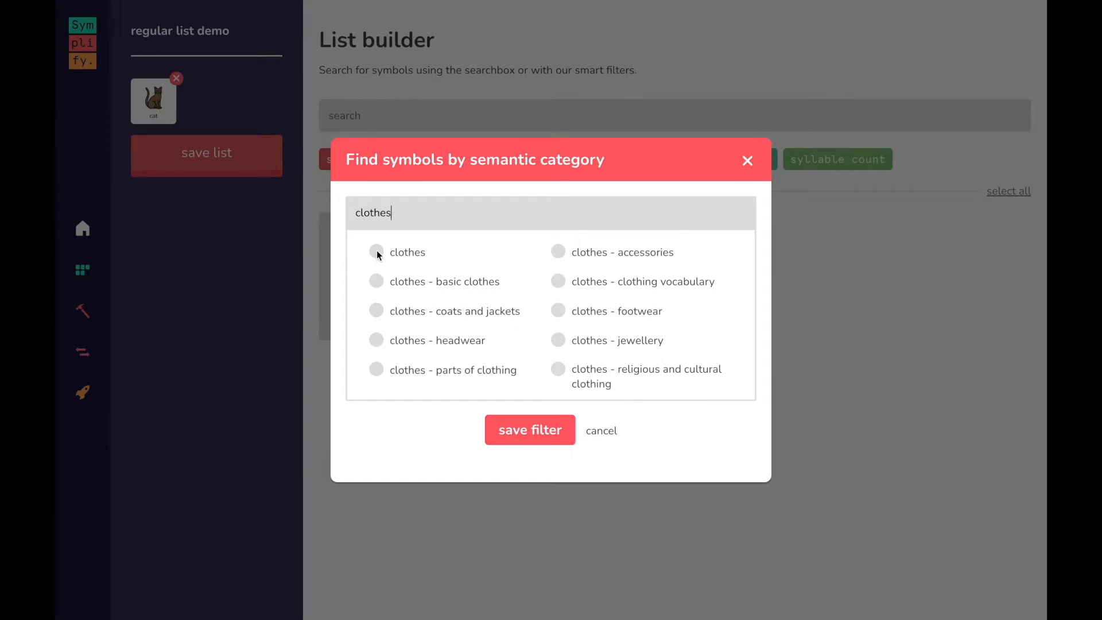
{"action": "left_click", "coordinate": [521, 432]}
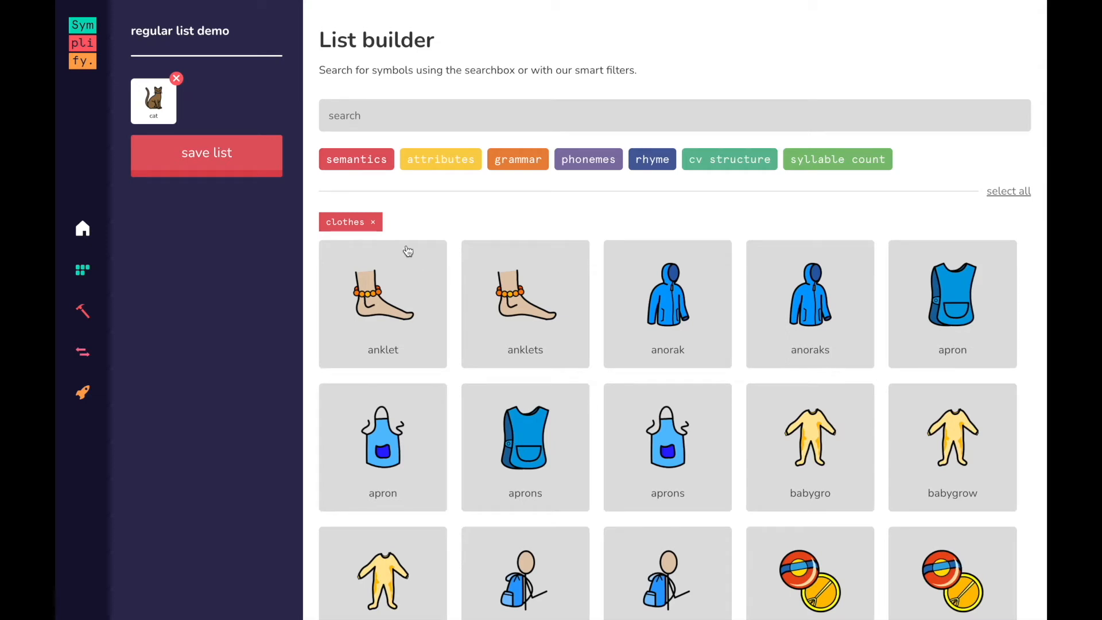
- Replace the clothes filter with the semantic category "clothes - summer clothes"
{"action": "left_click", "coordinate": [373, 223]}
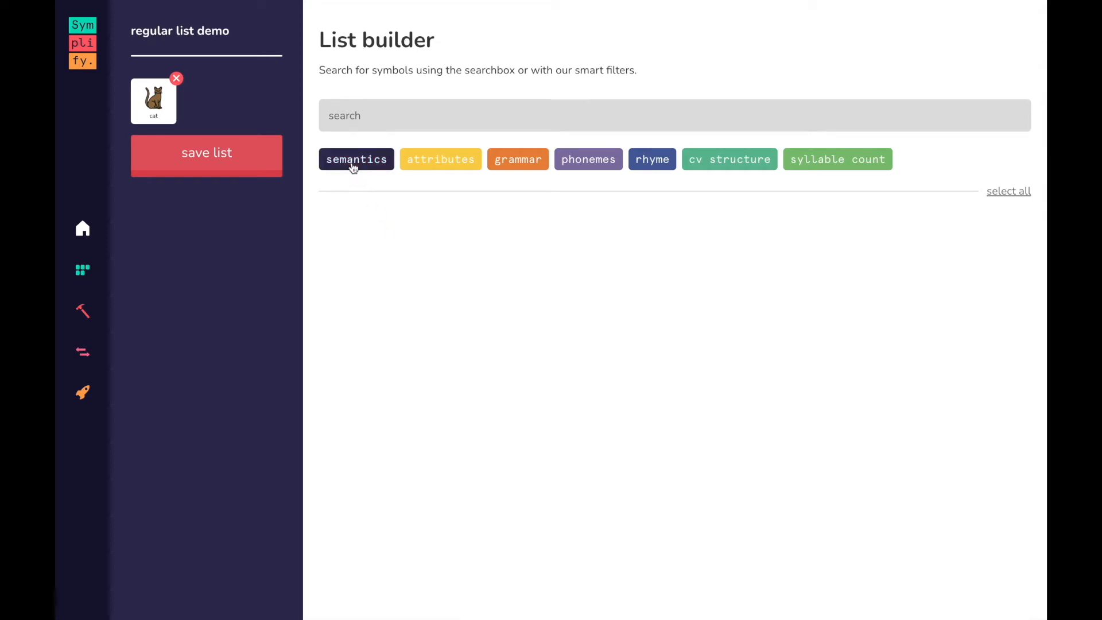
{"action": "left_click", "coordinate": [353, 165]}
{"action": "left_click", "coordinate": [405, 212]}
{"action": "type", "text": "clothes"}
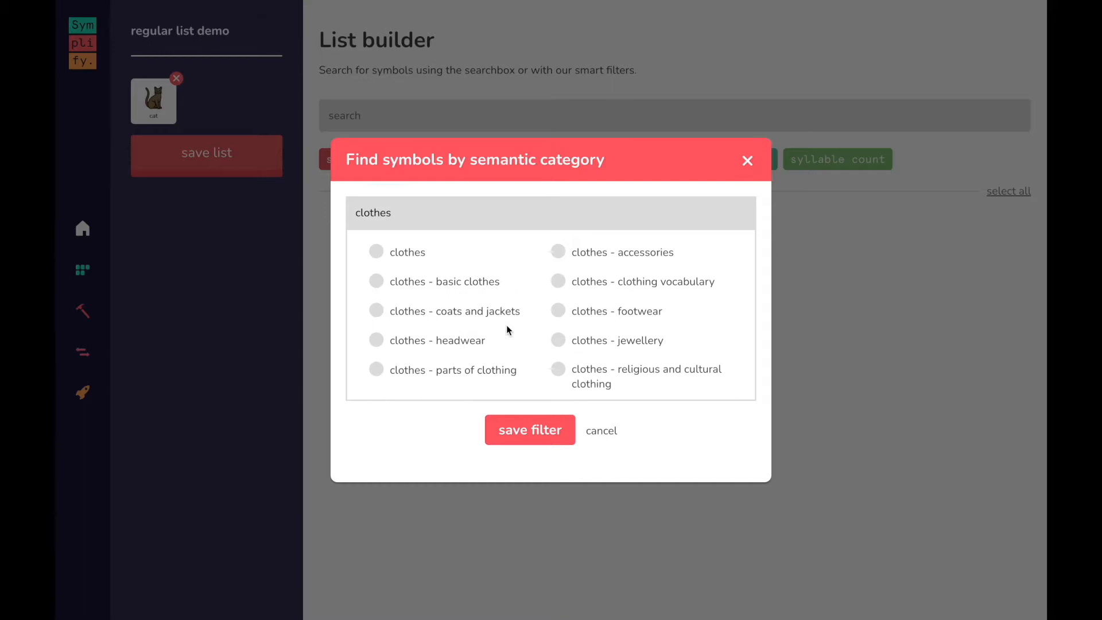
{"action": "scroll", "coordinate": [504, 327], "scroll_direction": "down", "scroll_amount": 2}
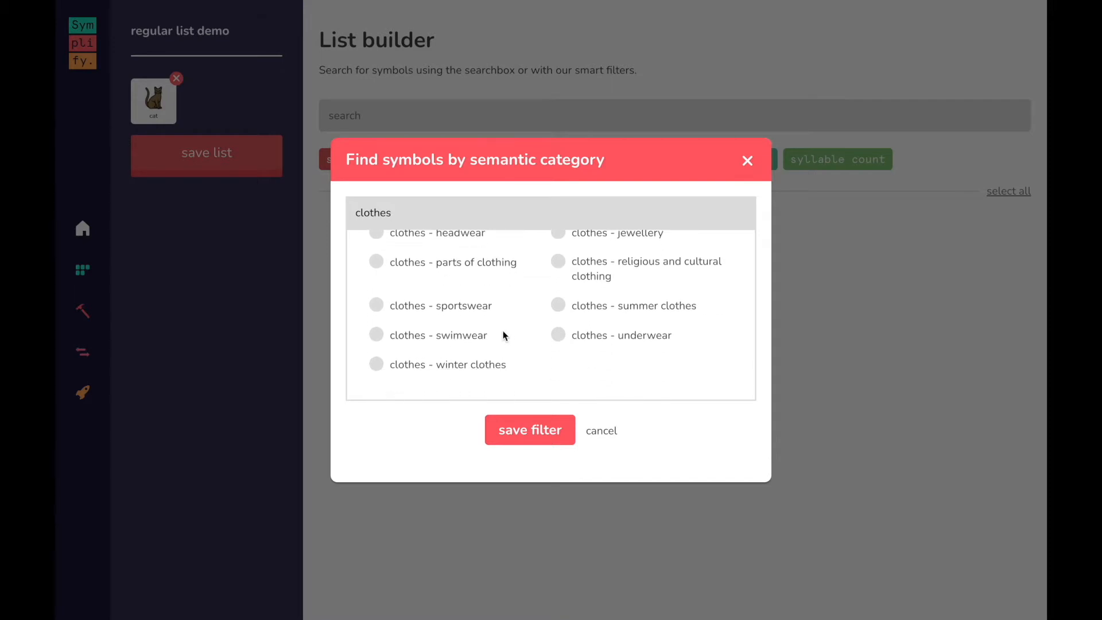
{"action": "left_click", "coordinate": [559, 306]}
{"action": "left_click", "coordinate": [513, 432]}
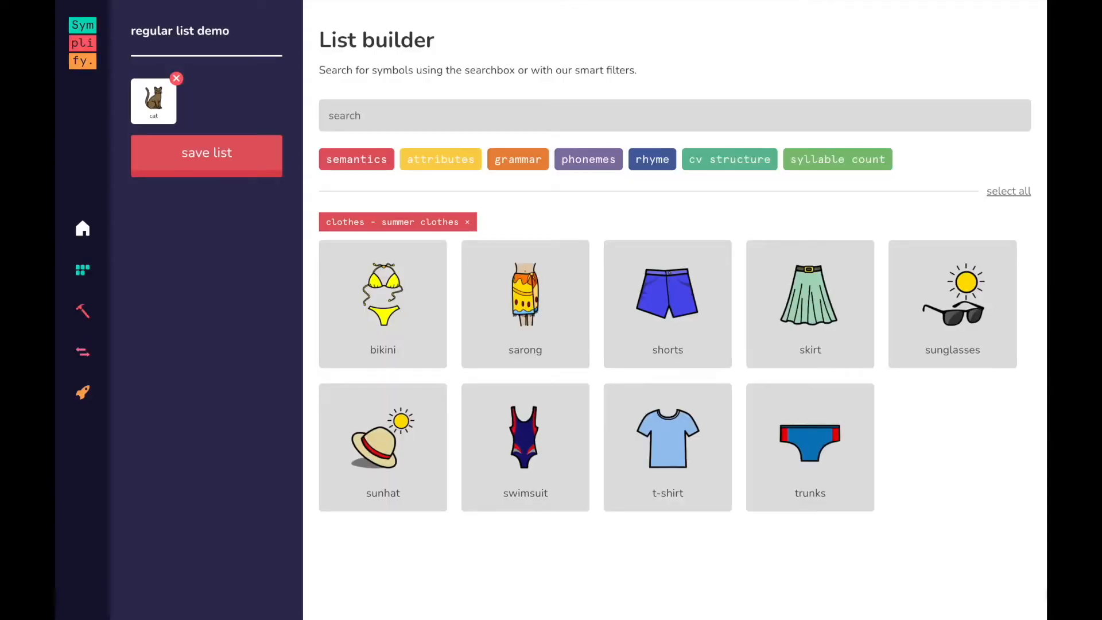
- Remove the summer clothes filter and filter the symbols by the attribute "things that fly"
{"action": "left_click", "coordinate": [467, 222]}
{"action": "left_click", "coordinate": [444, 163]}
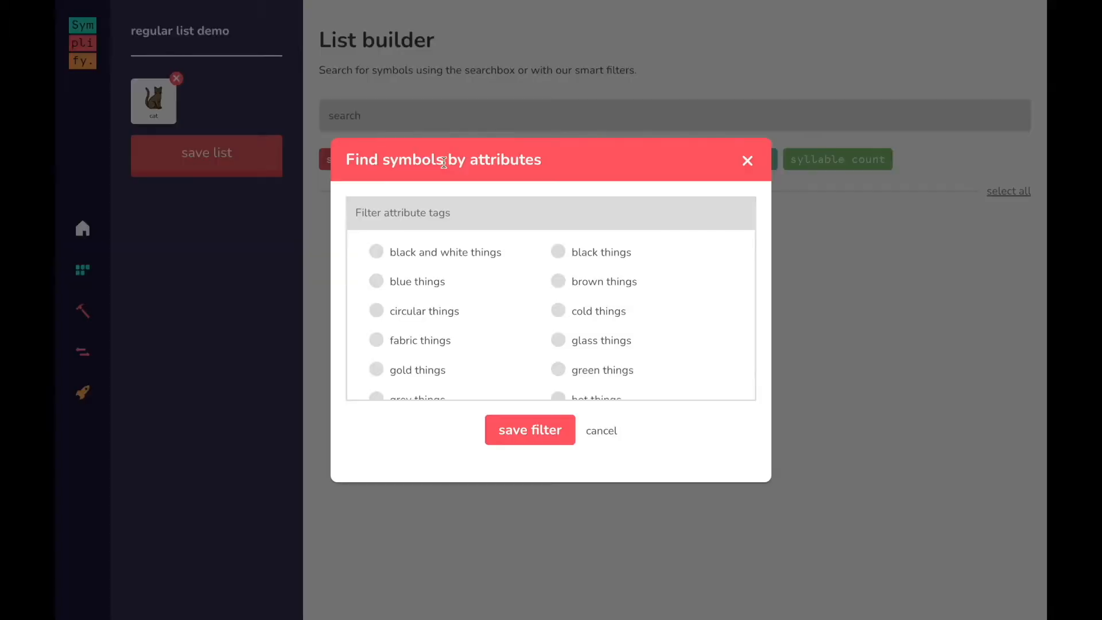
{"action": "scroll", "coordinate": [509, 335], "scroll_direction": "down", "scroll_amount": 4}
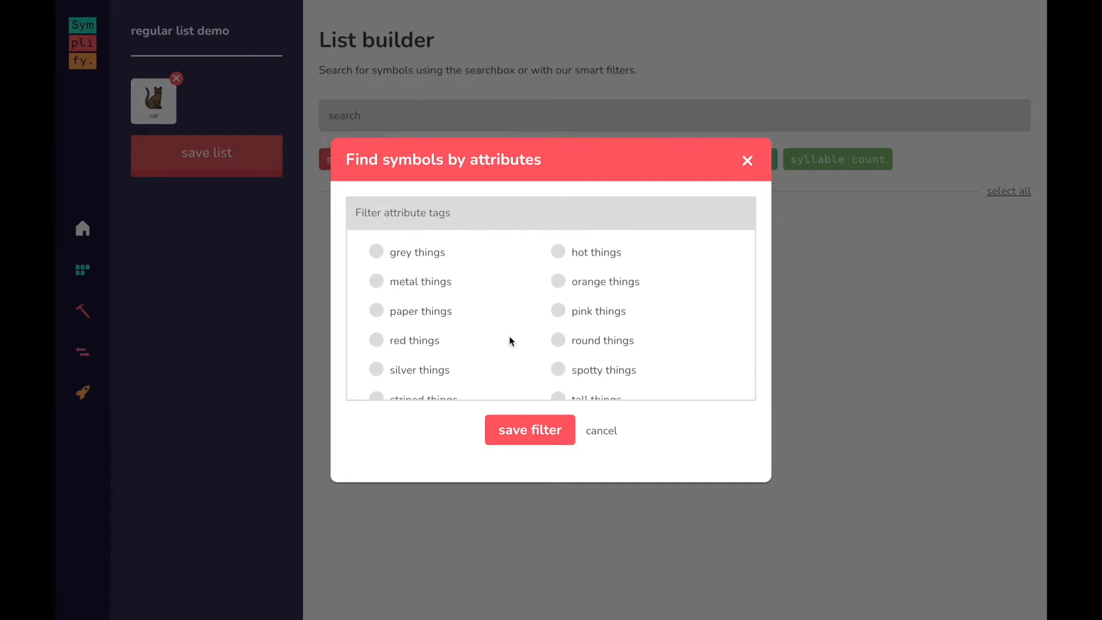
{"action": "scroll", "coordinate": [510, 339], "scroll_direction": "down", "scroll_amount": 4}
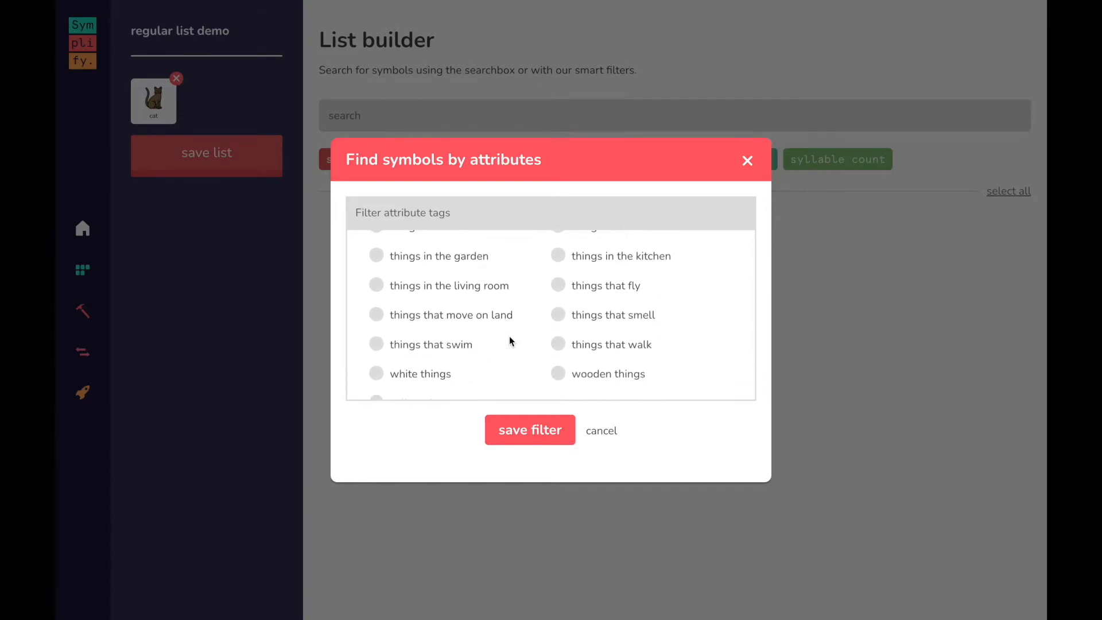
{"action": "left_click", "coordinate": [559, 285]}
{"action": "left_click", "coordinate": [525, 431]}
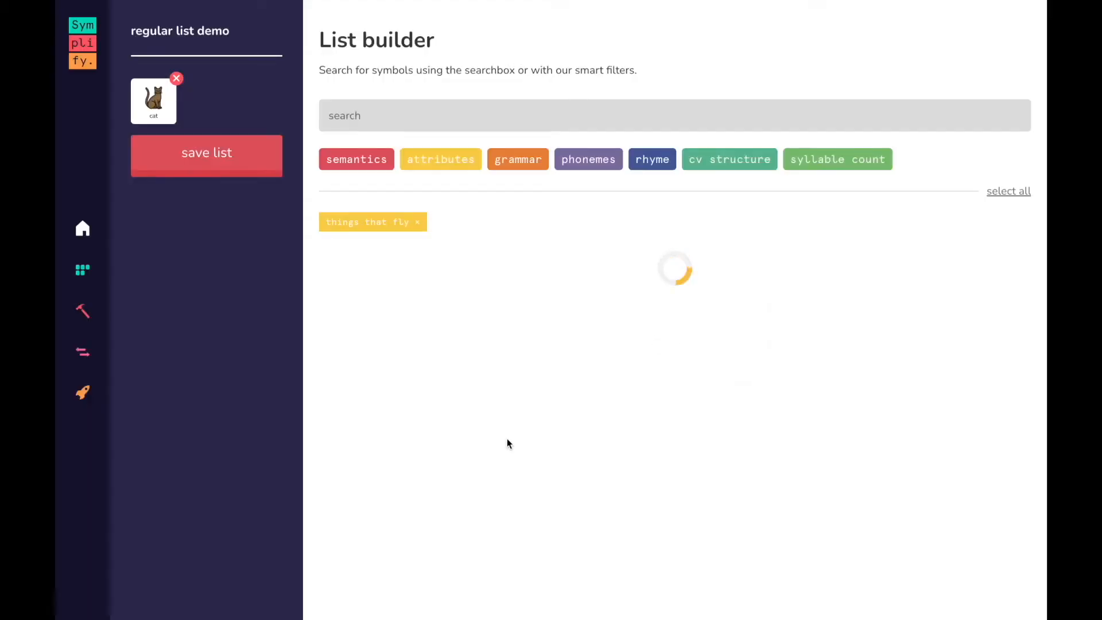
- Look through the symbols of things that fly, loading more results twice
{"action": "scroll", "coordinate": [732, 577], "scroll_direction": "down", "scroll_amount": 5}
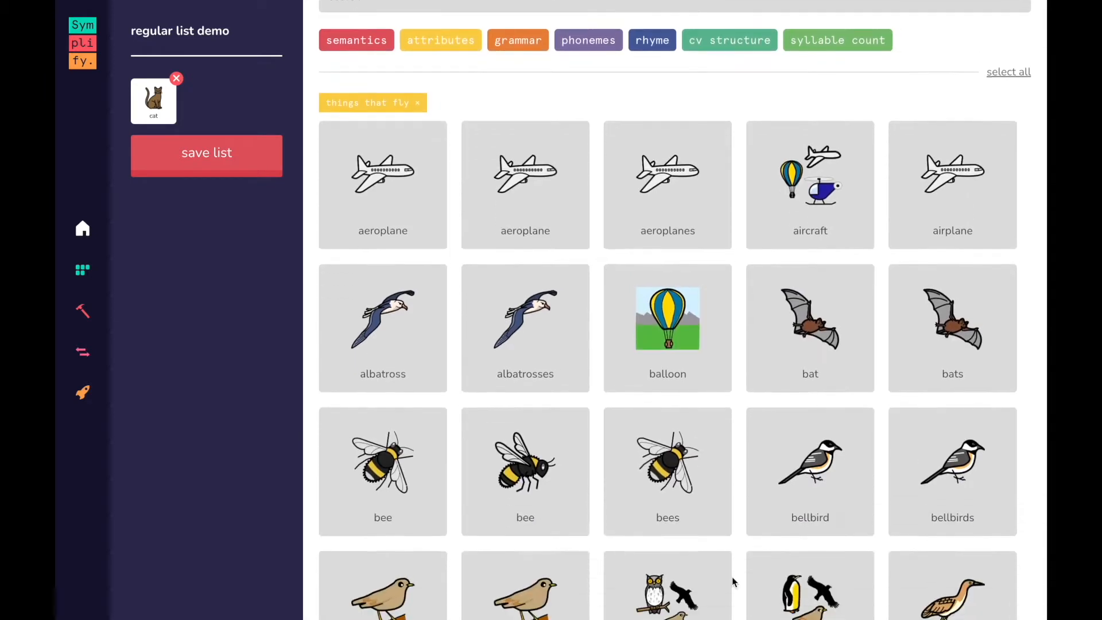
{"action": "scroll", "coordinate": [732, 576], "scroll_direction": "down", "scroll_amount": 13}
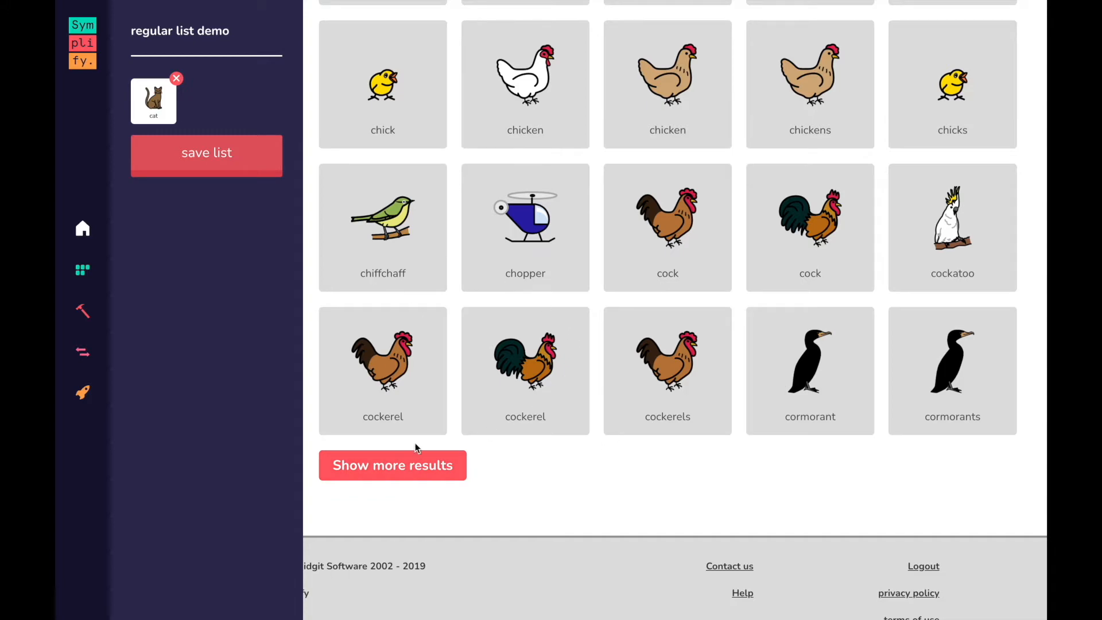
{"action": "left_click", "coordinate": [396, 467]}
{"action": "scroll", "coordinate": [428, 535], "scroll_direction": "down", "scroll_amount": 18}
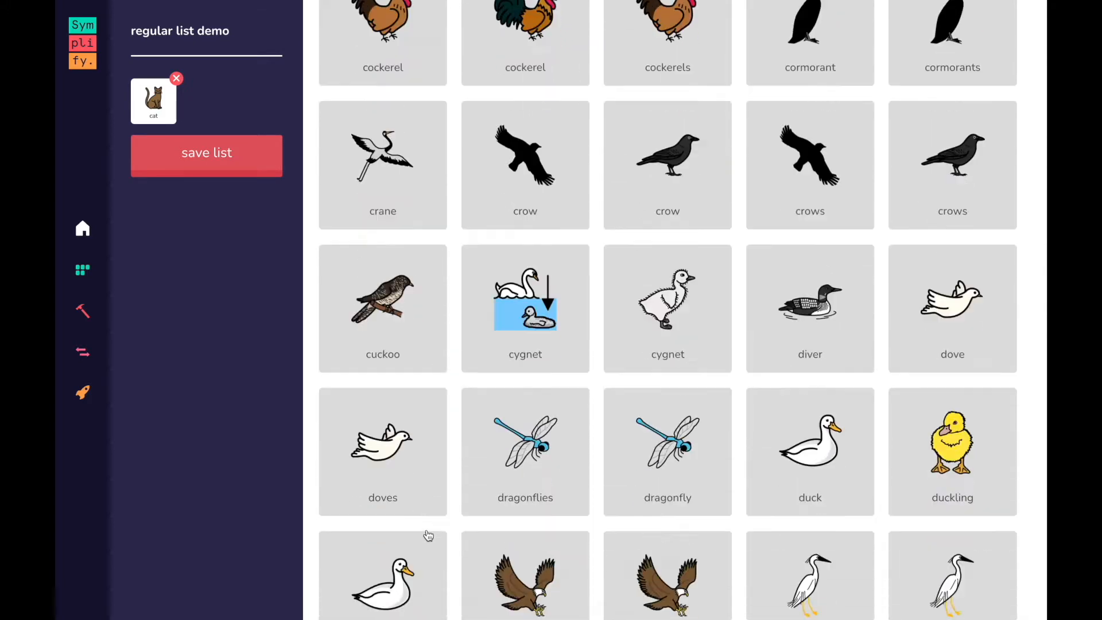
{"action": "scroll", "coordinate": [427, 531], "scroll_direction": "down", "scroll_amount": 5}
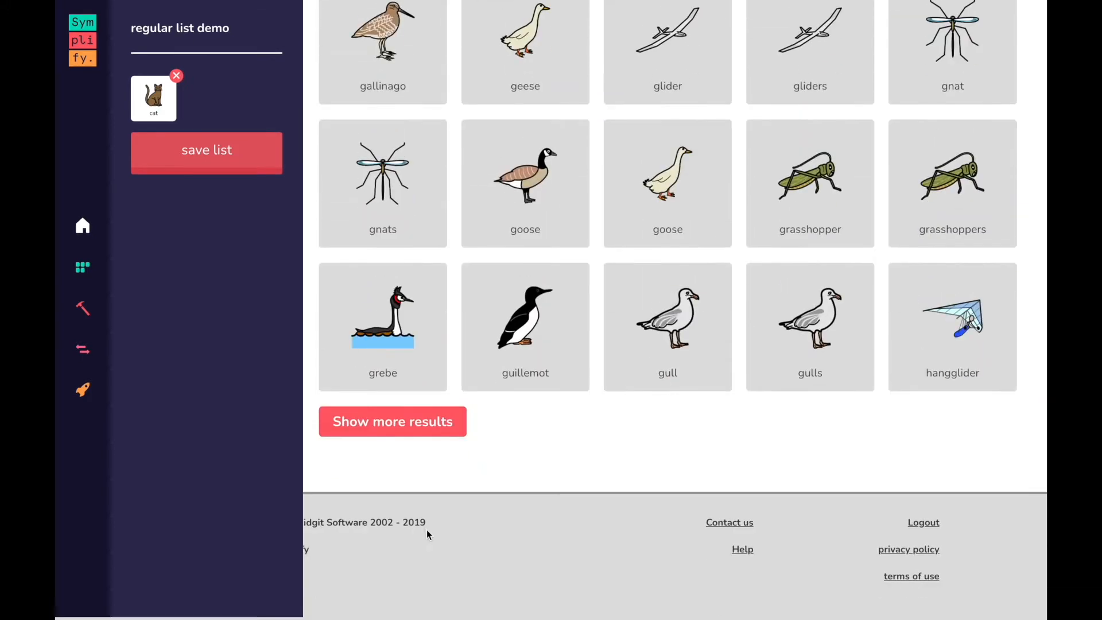
{"action": "left_click", "coordinate": [398, 436]}
{"action": "scroll", "coordinate": [510, 467], "scroll_direction": "down", "scroll_amount": 4}
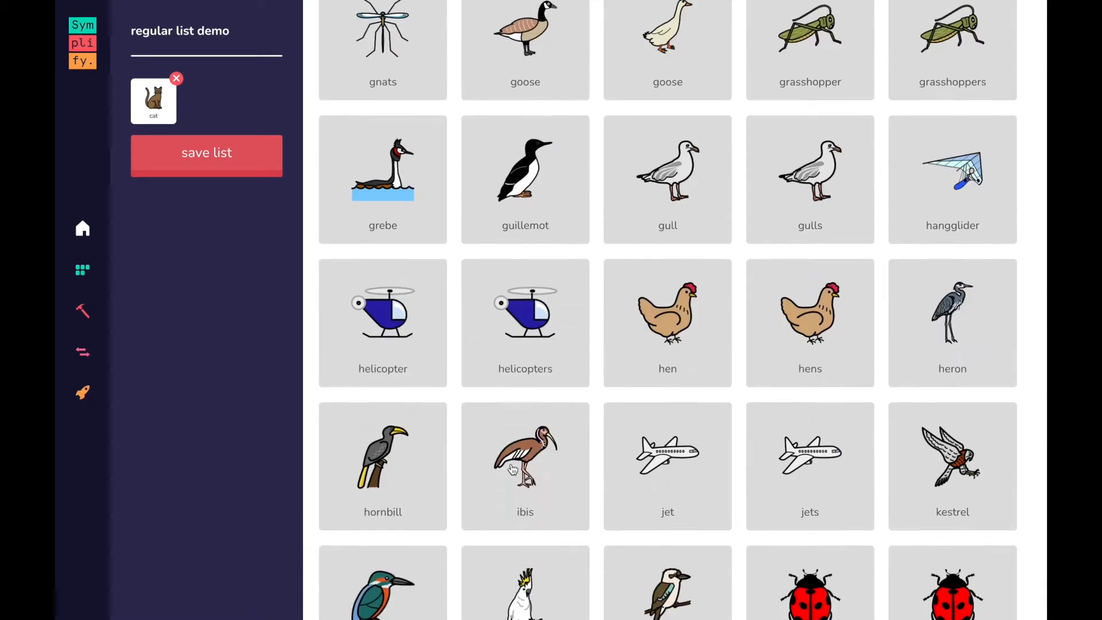
- Add the singular "bat" symbol from the things that fly to the list
{"action": "scroll", "coordinate": [510, 467], "scroll_direction": "up", "scroll_amount": 5}
{"action": "scroll", "coordinate": [510, 463], "scroll_direction": "up", "scroll_amount": 20}
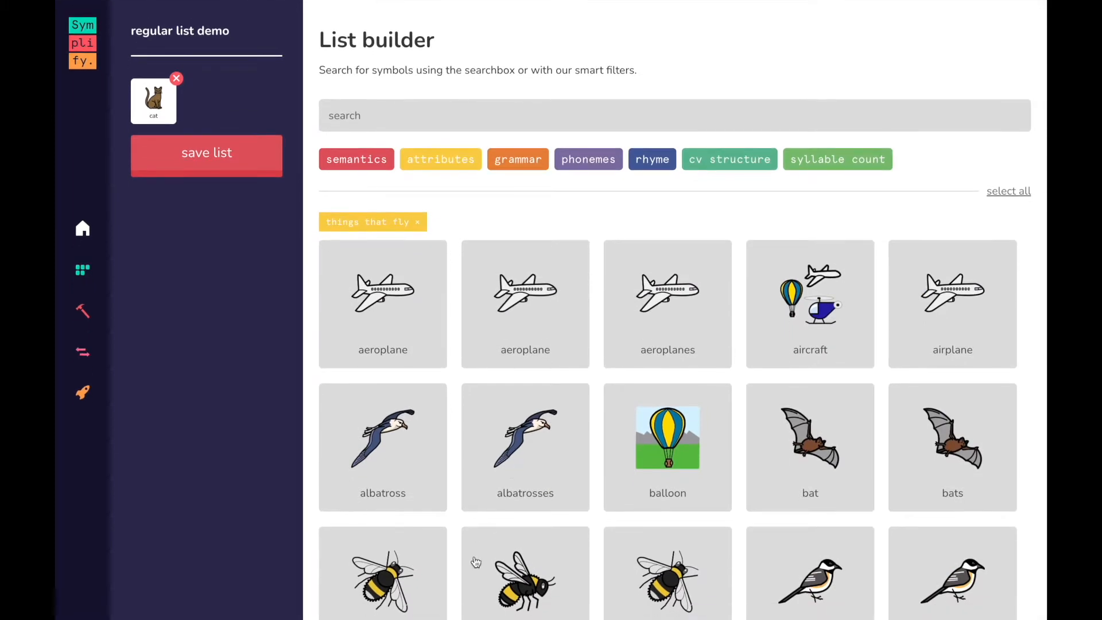
{"action": "left_click", "coordinate": [803, 472]}
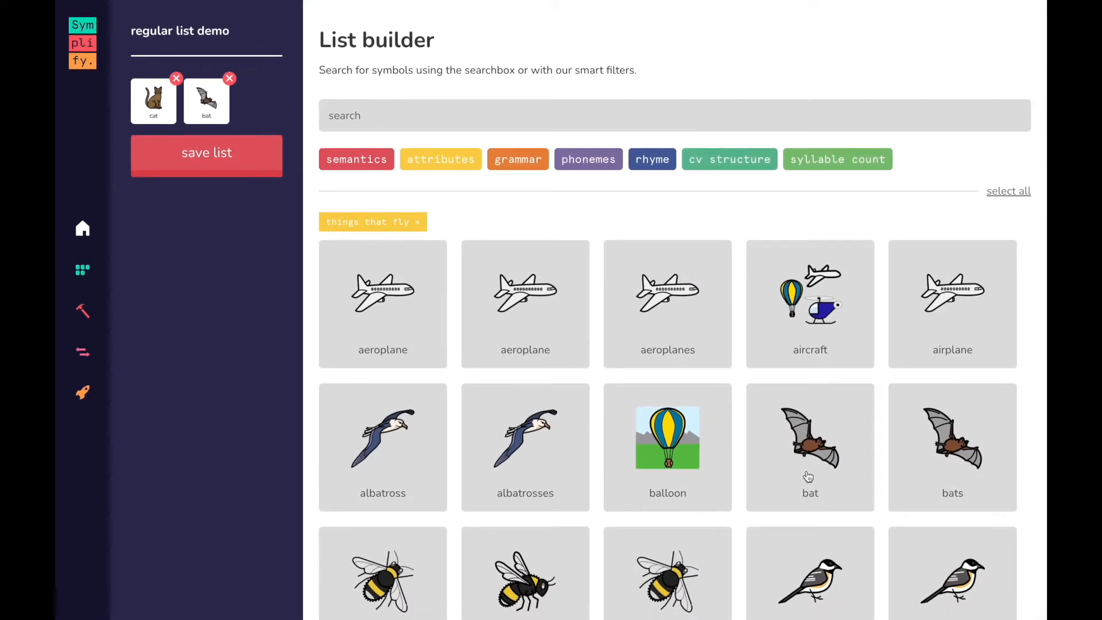
- Add the first "bee" symbol and the singular "budgie" symbol from the things that fly to the list
{"action": "scroll", "coordinate": [696, 472], "scroll_direction": "down", "scroll_amount": 3}
{"action": "left_click", "coordinate": [416, 429]}
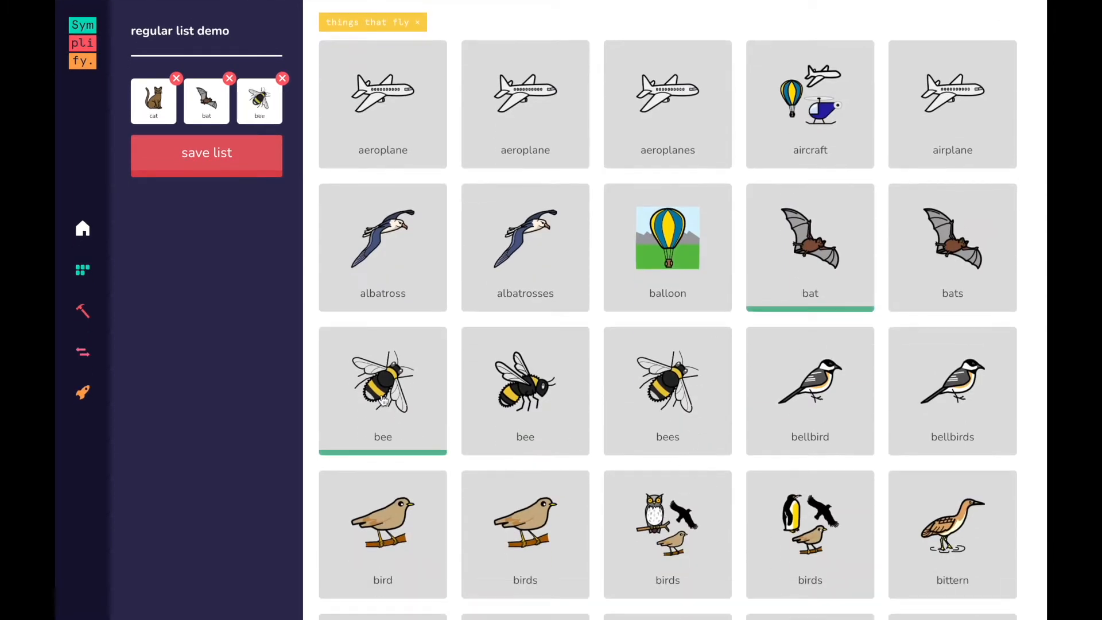
{"action": "scroll", "coordinate": [446, 484], "scroll_direction": "down", "scroll_amount": 6}
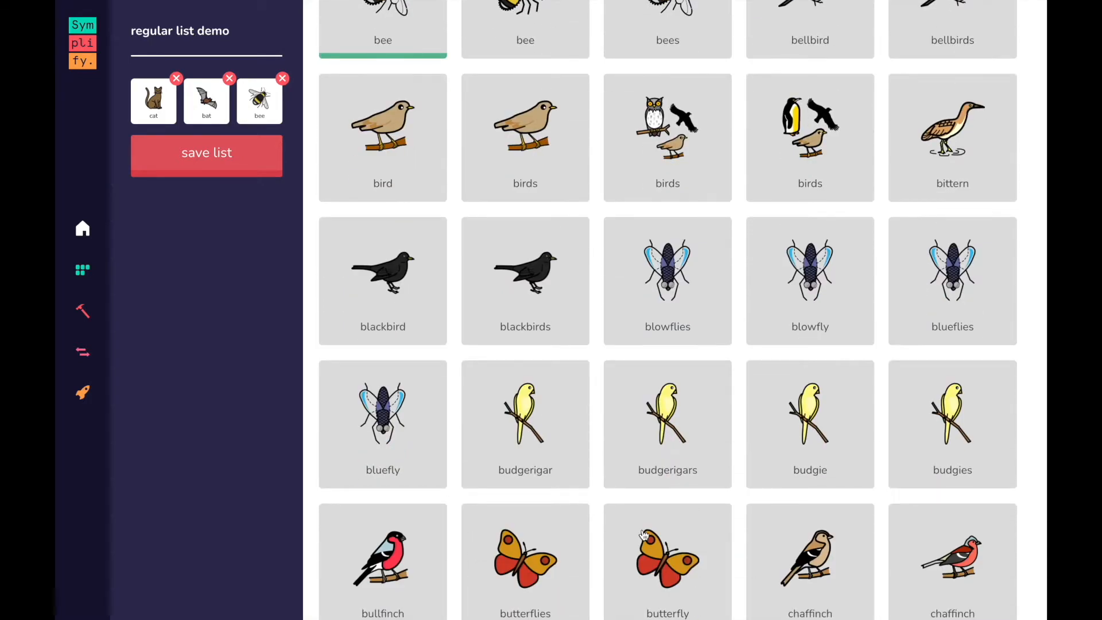
{"action": "left_click", "coordinate": [809, 453]}
- Remove the things that fly filter and filter the symbols by the grammar category "verbs"
{"action": "scroll", "coordinate": [574, 333], "scroll_direction": "up", "scroll_amount": 9}
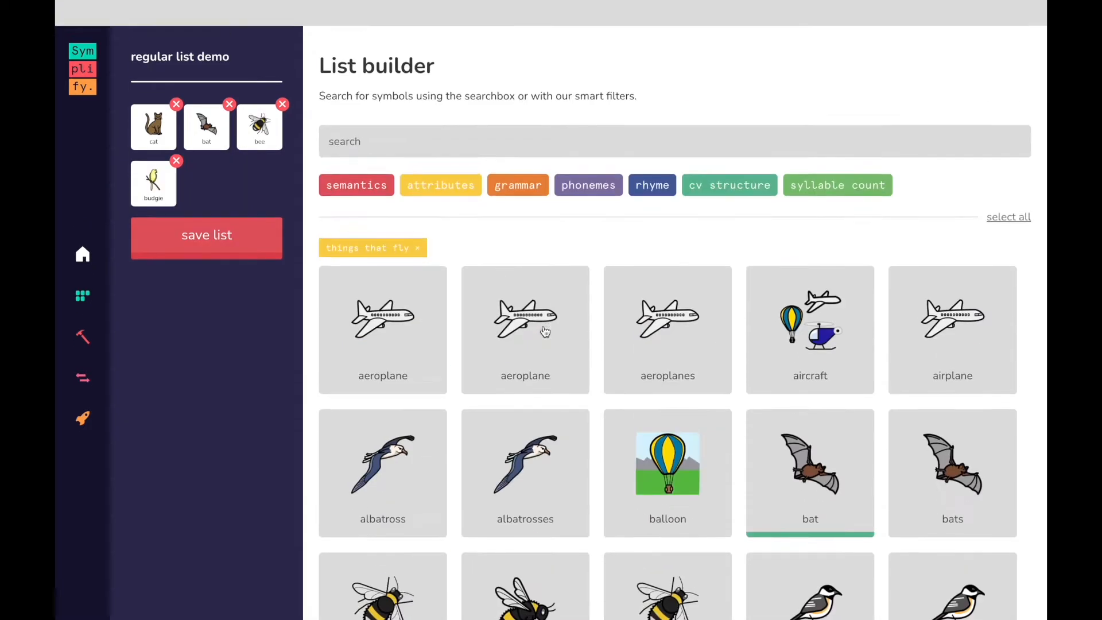
{"action": "left_click", "coordinate": [419, 224]}
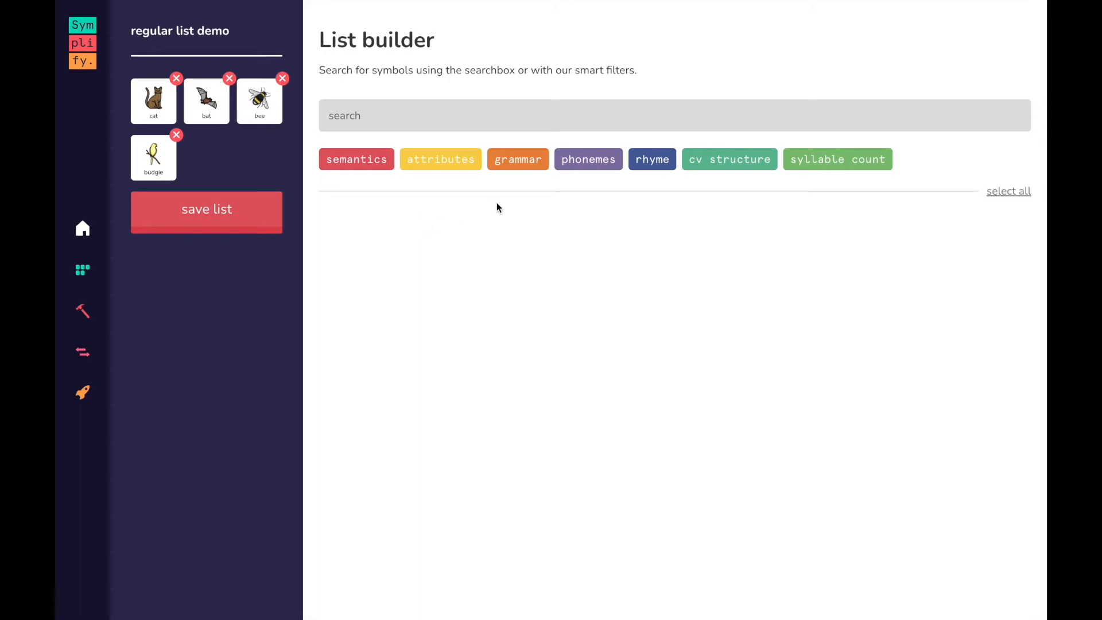
{"action": "left_click", "coordinate": [510, 166]}
{"action": "scroll", "coordinate": [535, 339], "scroll_direction": "down", "scroll_amount": 5}
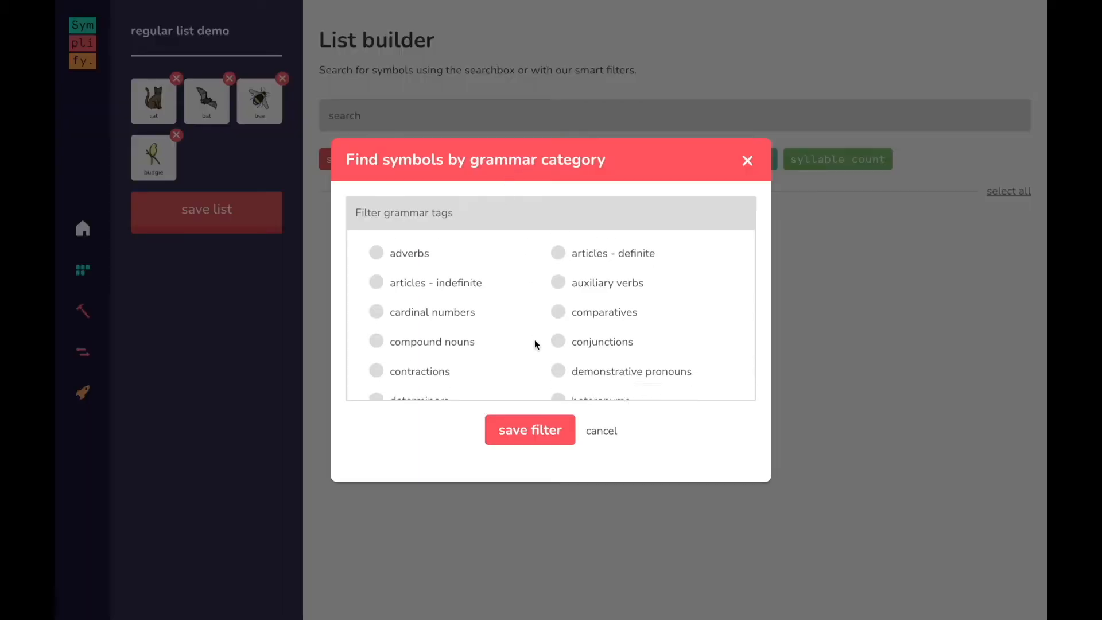
{"action": "scroll", "coordinate": [535, 342], "scroll_direction": "down", "scroll_amount": 15}
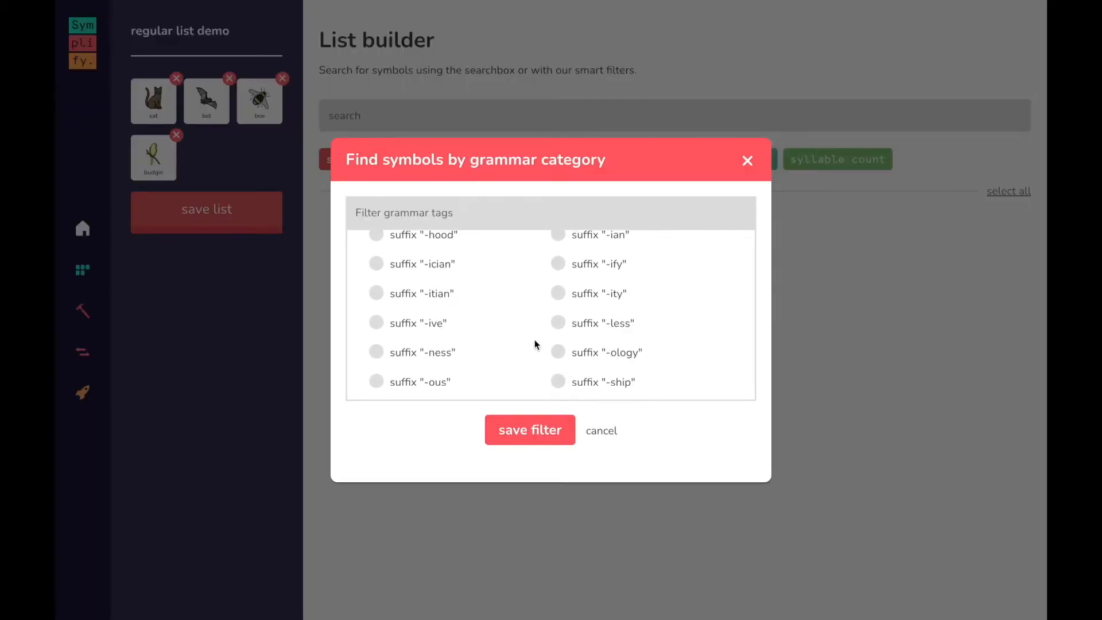
{"action": "scroll", "coordinate": [535, 344], "scroll_direction": "up", "scroll_amount": 5}
{"action": "scroll", "coordinate": [535, 344], "scroll_direction": "down", "scroll_amount": 6}
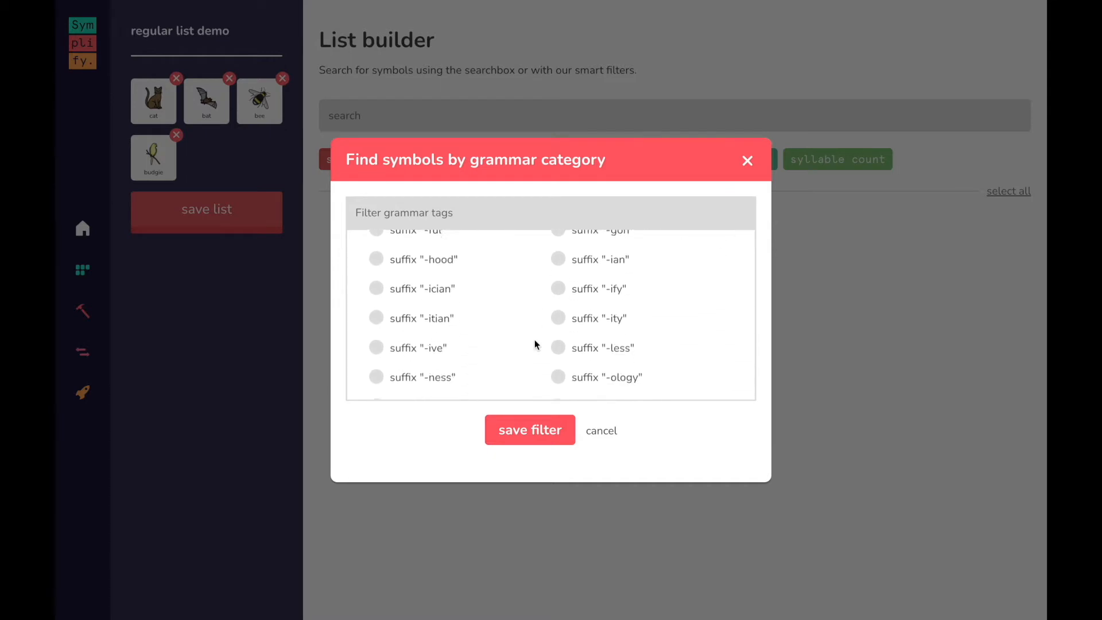
{"action": "scroll", "coordinate": [534, 343], "scroll_direction": "down", "scroll_amount": 4}
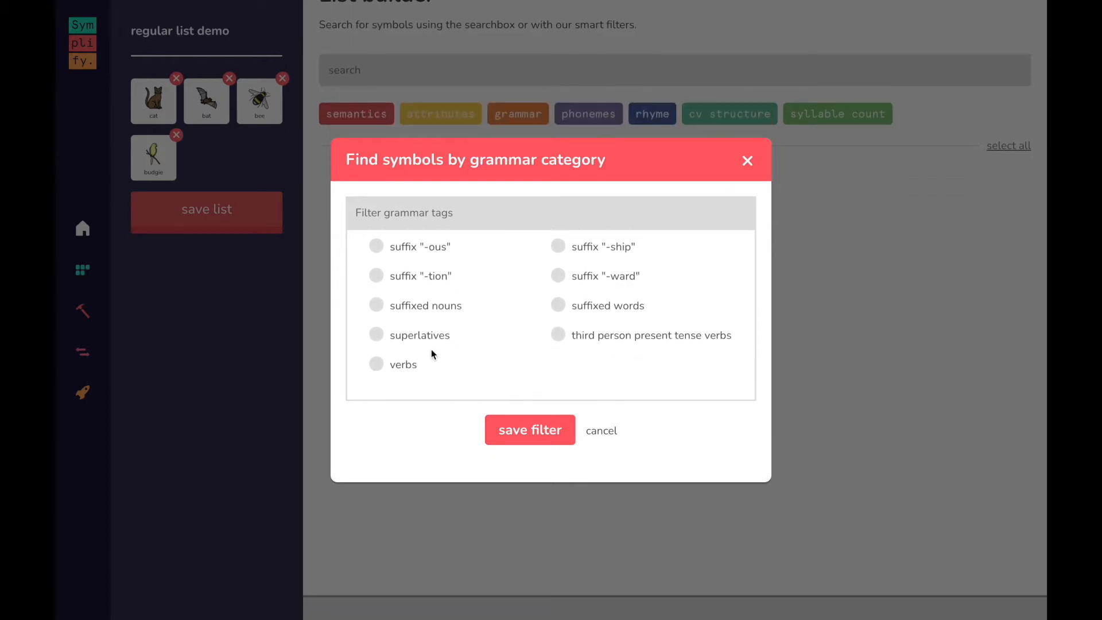
{"action": "left_click", "coordinate": [375, 363]}
{"action": "left_click", "coordinate": [499, 422]}
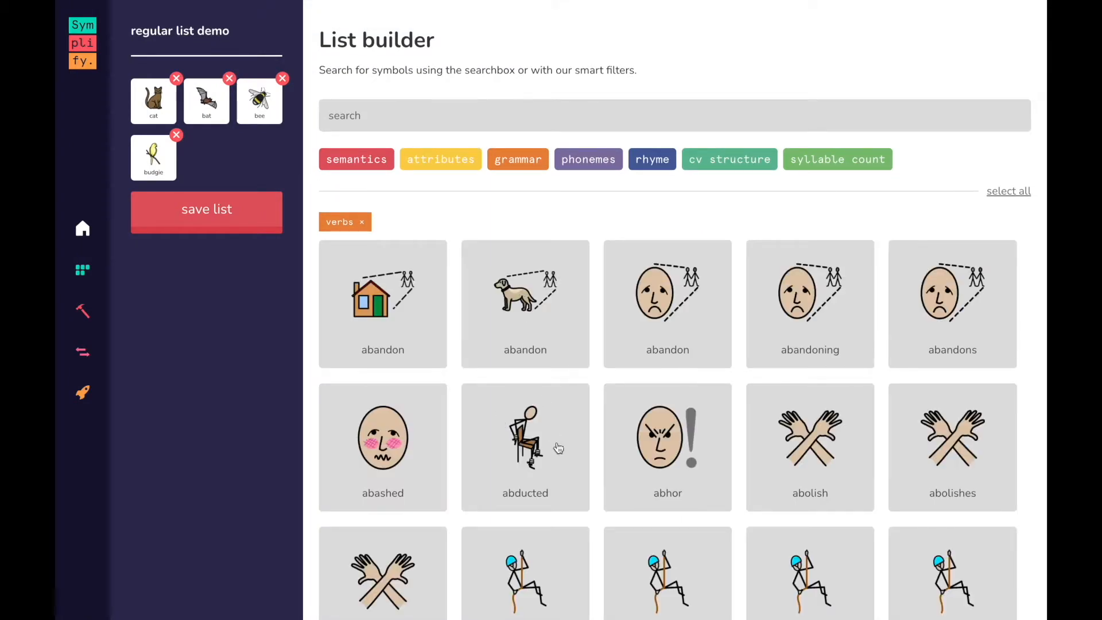
- Narrow the verbs by adding the semantic category "animal vocabulary" as a second filter
{"action": "scroll", "coordinate": [558, 448], "scroll_direction": "down", "scroll_amount": 3}
{"action": "scroll", "coordinate": [559, 447], "scroll_direction": "up", "scroll_amount": 3}
{"action": "left_click", "coordinate": [354, 163]}
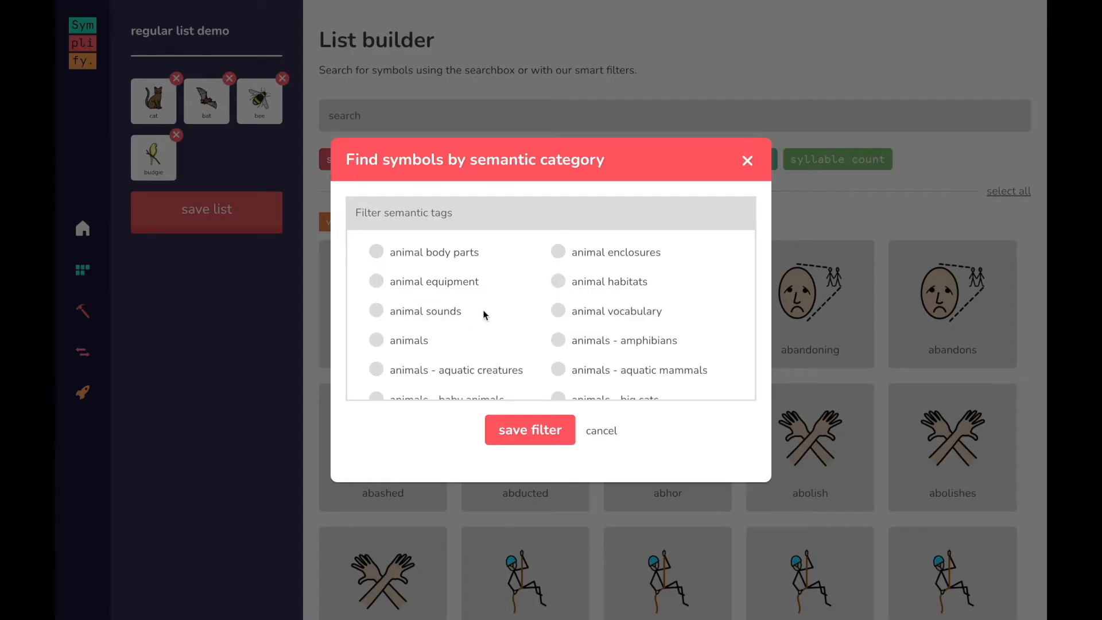
{"action": "left_click", "coordinate": [557, 310]}
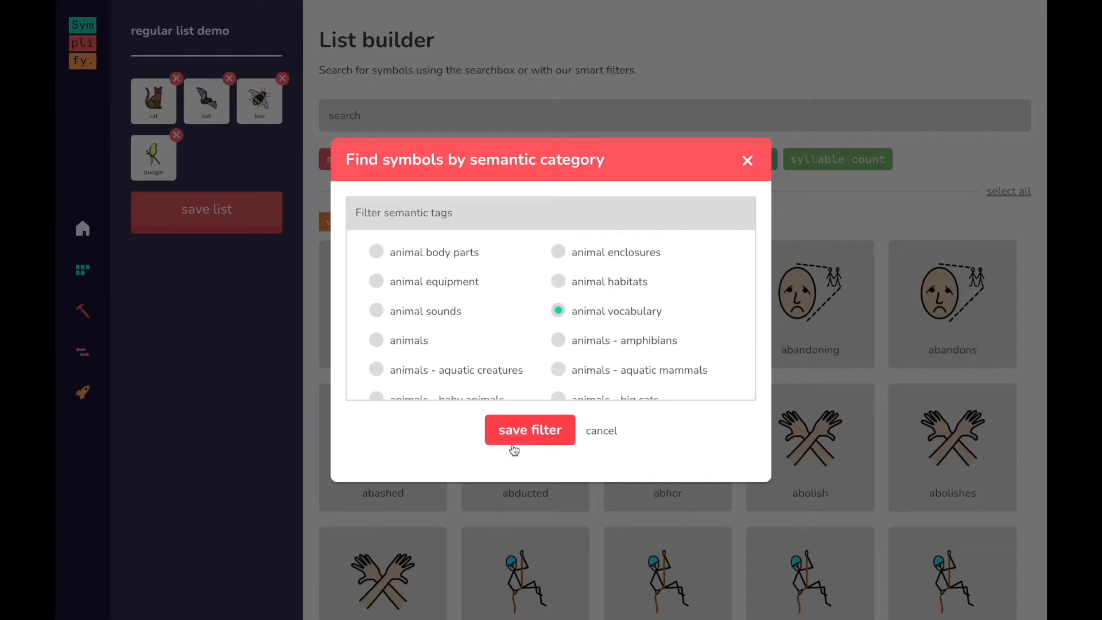
{"action": "left_click", "coordinate": [513, 431]}
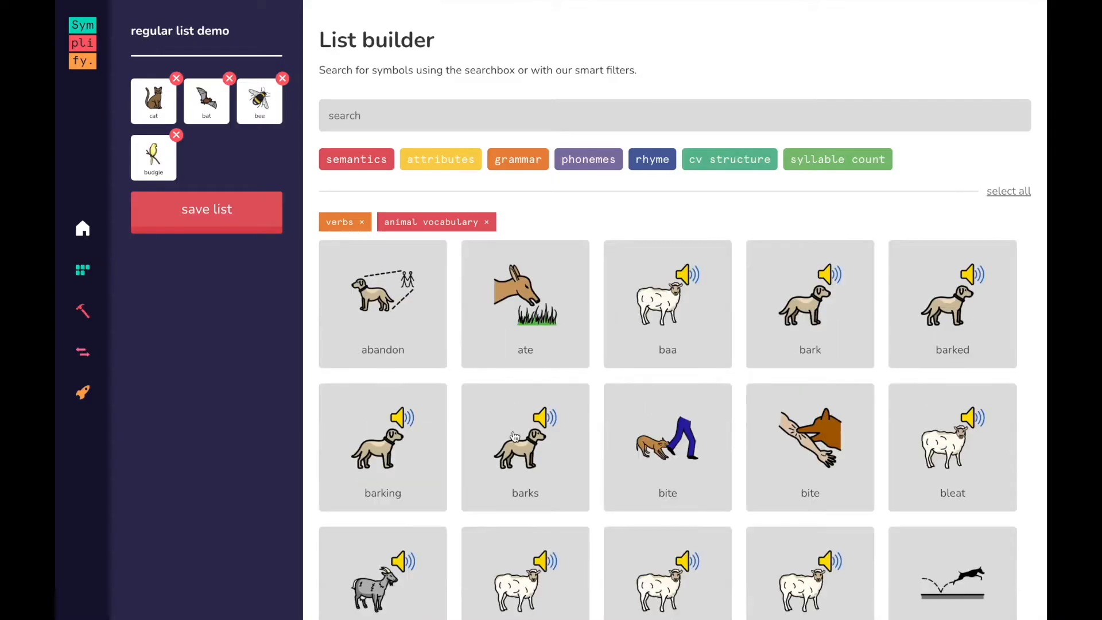
- Look through the animal-related verbs and clear both the animal vocabulary and verbs filters
{"action": "scroll", "coordinate": [514, 511], "scroll_direction": "down", "scroll_amount": 8}
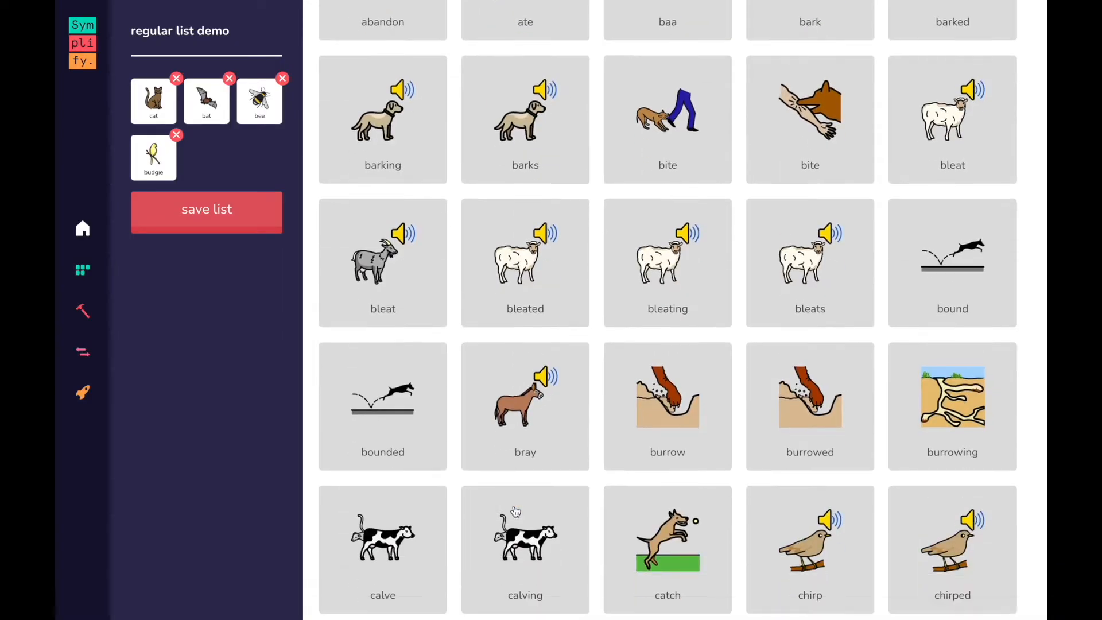
{"action": "scroll", "coordinate": [515, 510], "scroll_direction": "down", "scroll_amount": 7}
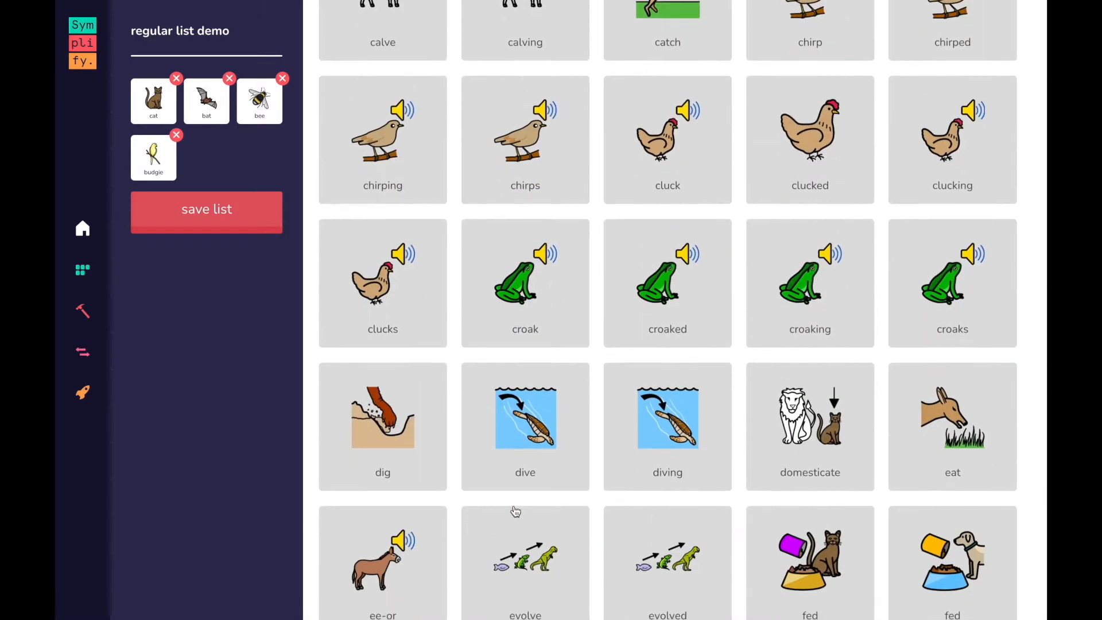
{"action": "scroll", "coordinate": [515, 509], "scroll_direction": "up", "scroll_amount": 20}
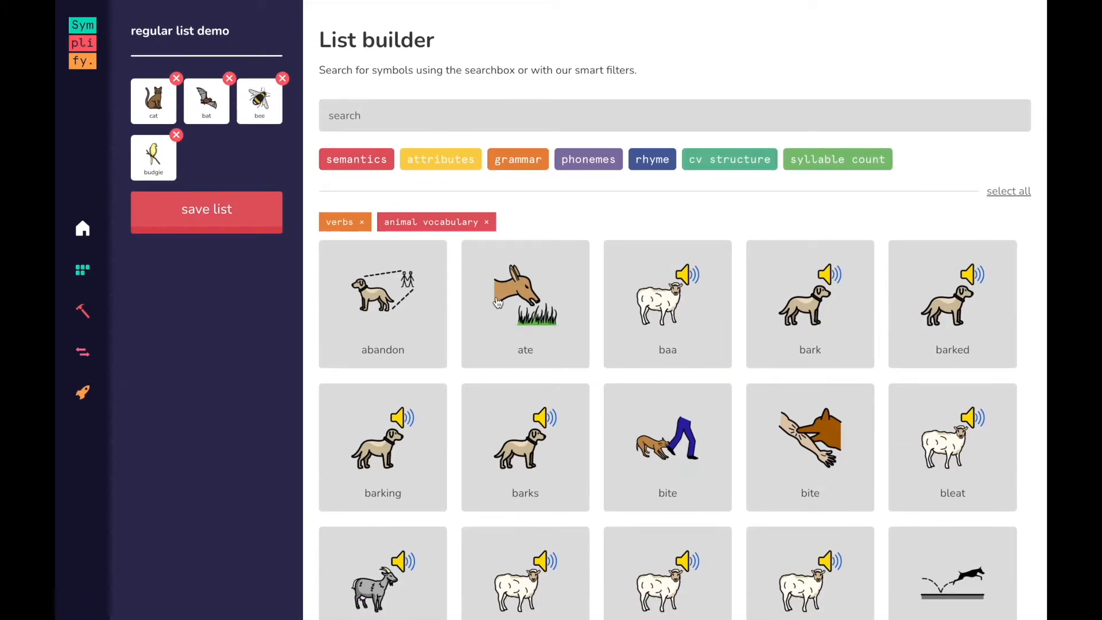
{"action": "left_click", "coordinate": [487, 222]}
{"action": "left_click", "coordinate": [362, 223]}
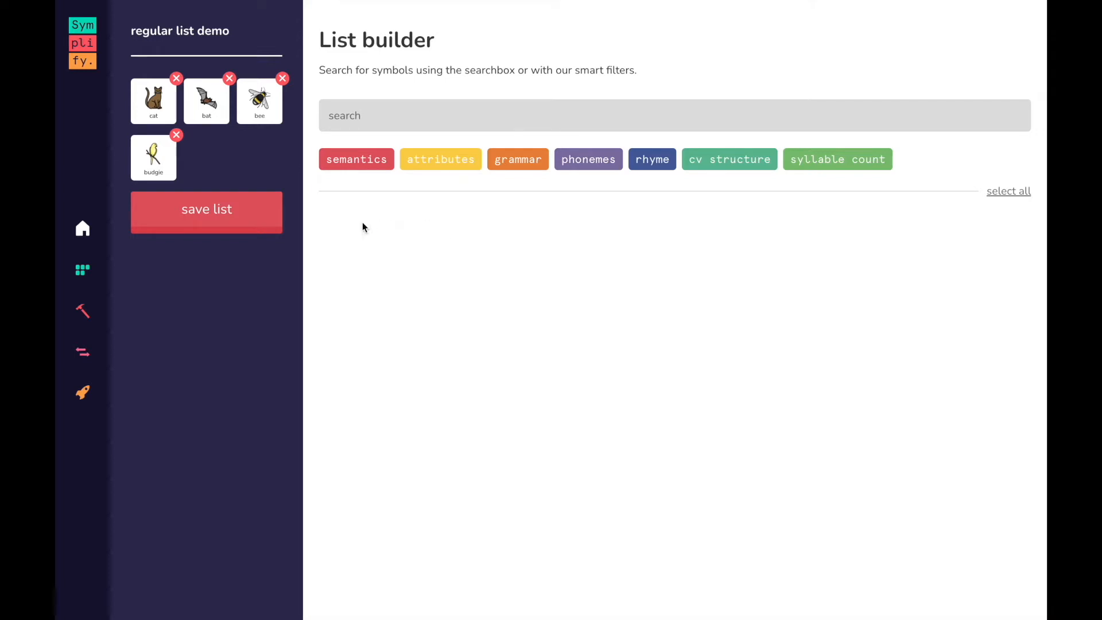
- Filter the symbols by the phoneme cluster /s p/ in initial position
{"action": "left_click", "coordinate": [590, 164]}
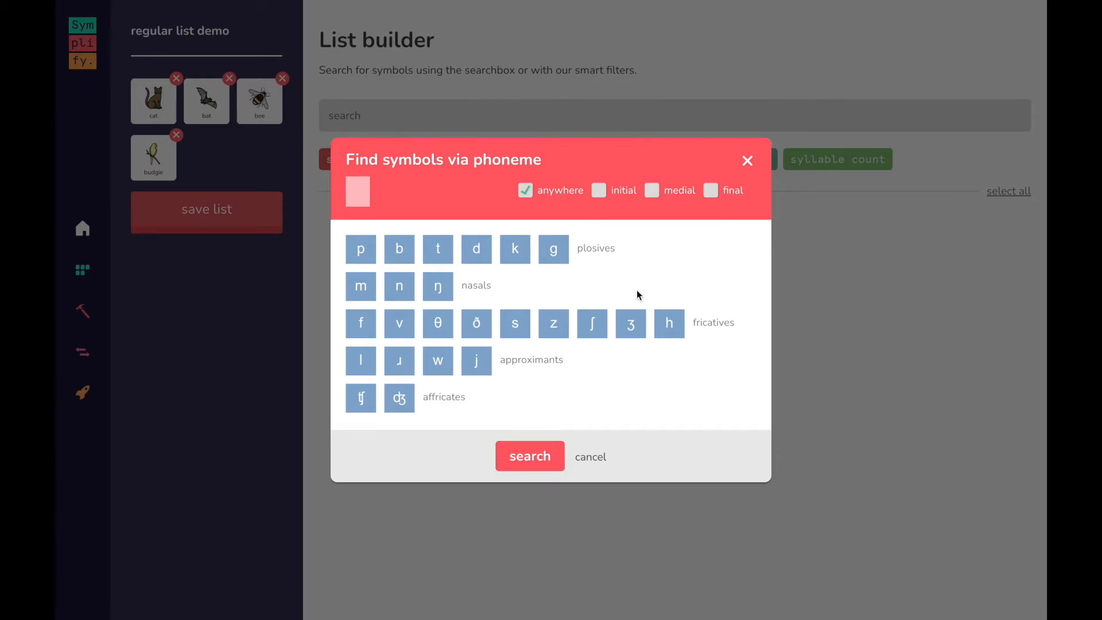
{"action": "left_click", "coordinate": [514, 328]}
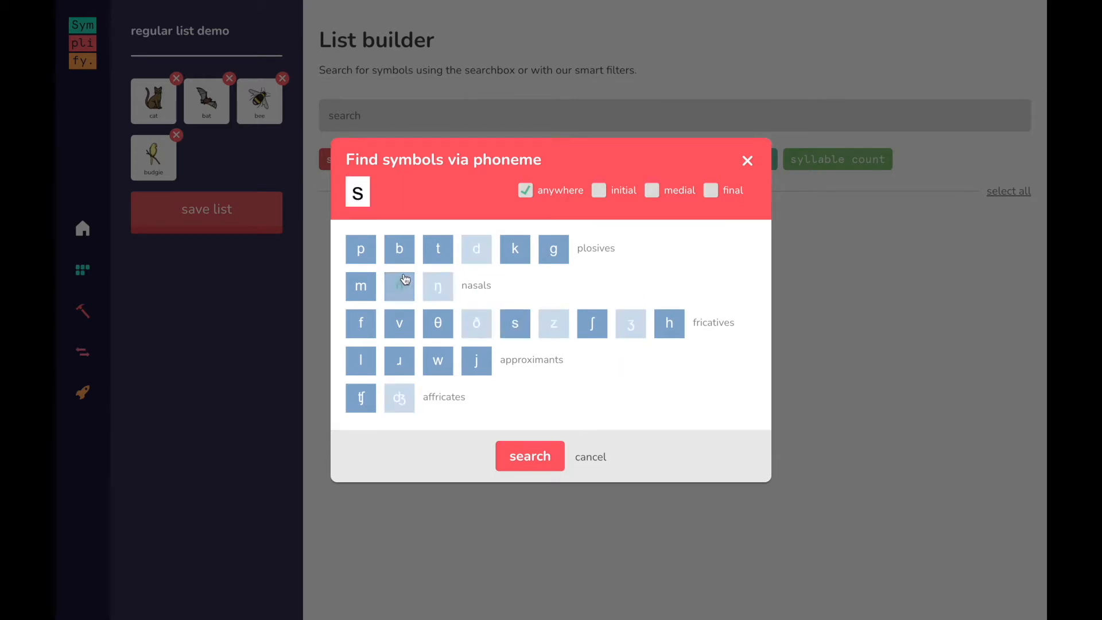
{"action": "left_click", "coordinate": [360, 249]}
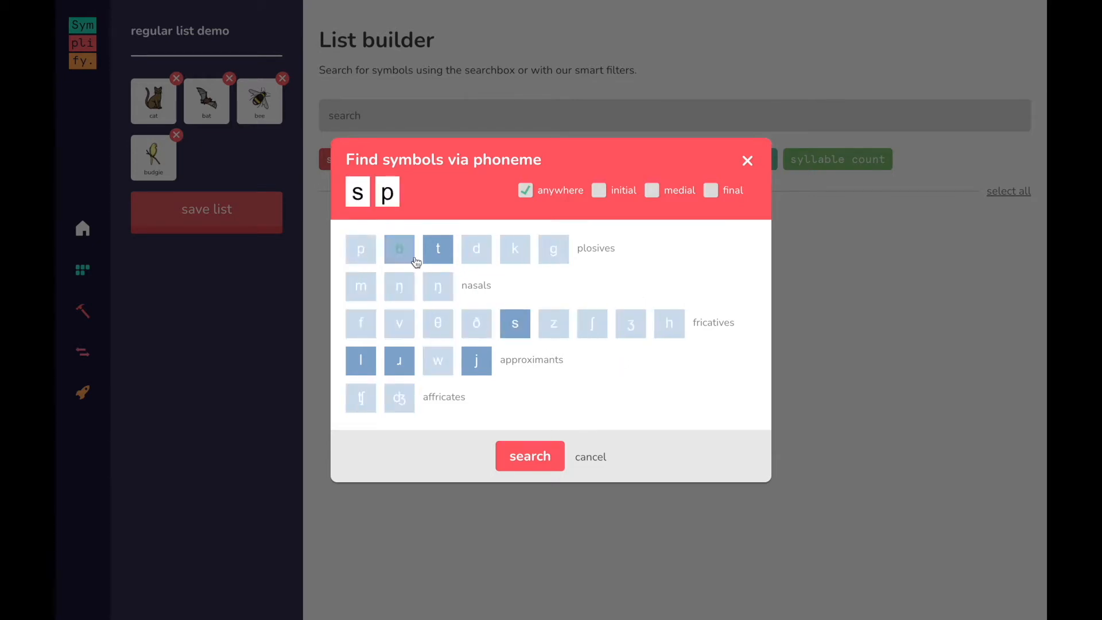
{"action": "left_click", "coordinate": [599, 190]}
{"action": "left_click", "coordinate": [519, 460]}
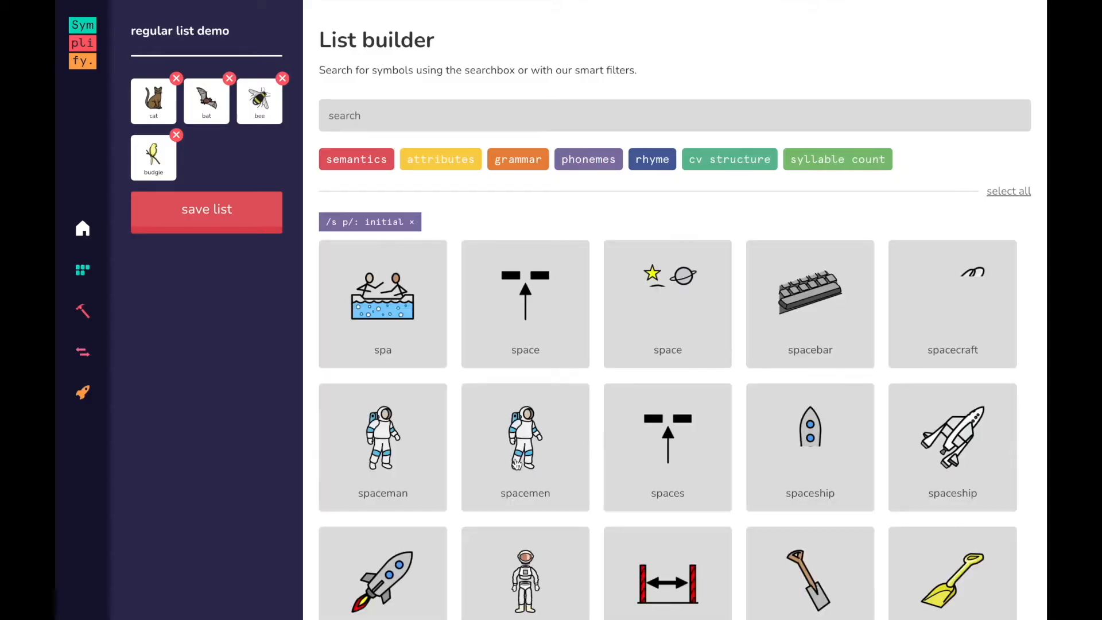
- Narrow the initial /s p/ words by adding the grammar category "plural nouns" as a second filter
{"action": "scroll", "coordinate": [574, 472], "scroll_direction": "down", "scroll_amount": 6}
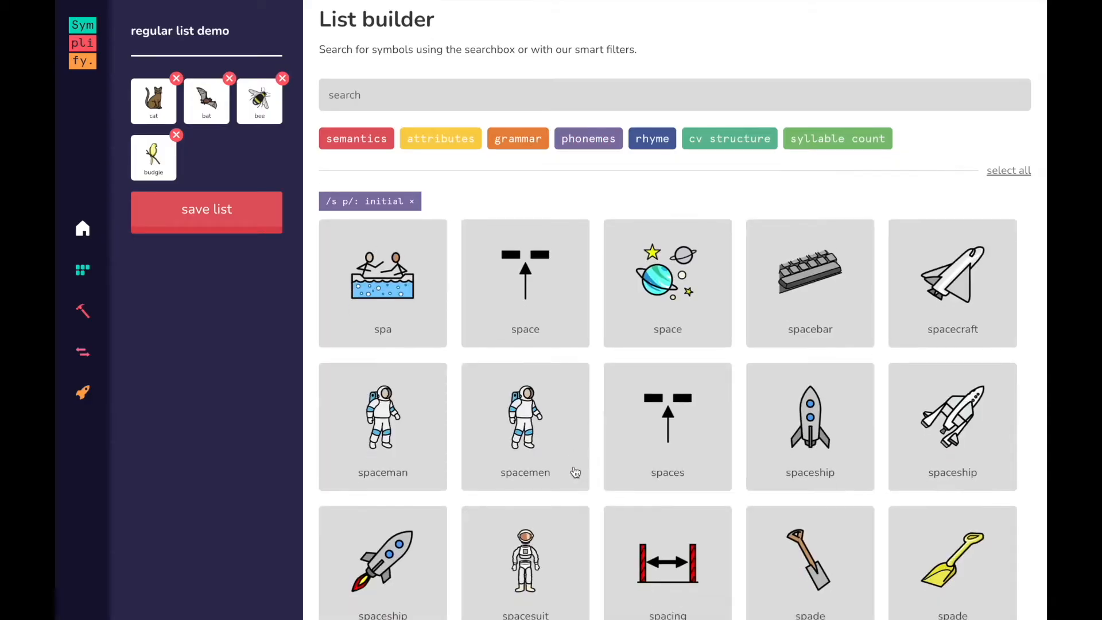
{"action": "scroll", "coordinate": [575, 472], "scroll_direction": "up", "scroll_amount": 6}
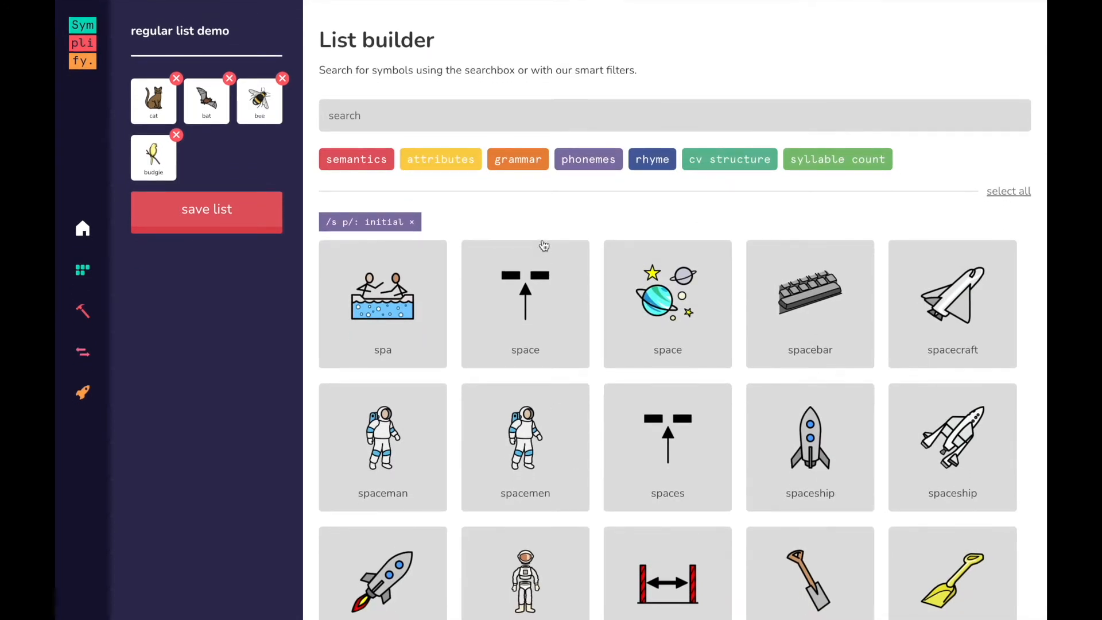
{"action": "left_click", "coordinate": [513, 160]}
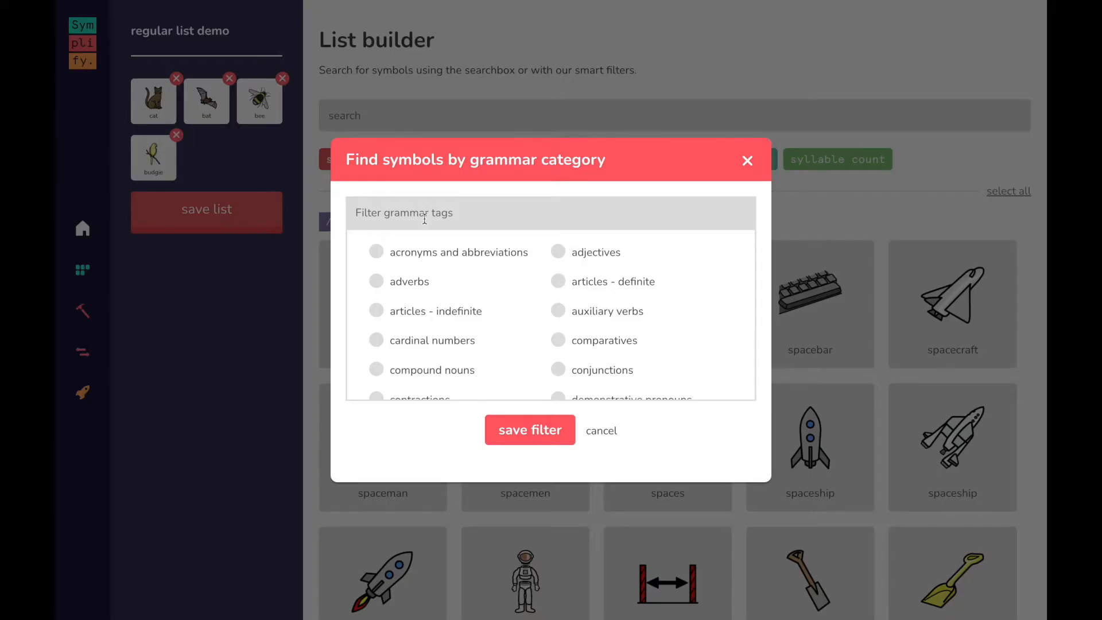
{"action": "type", "text": "plur"}
{"action": "left_click", "coordinate": [558, 251]}
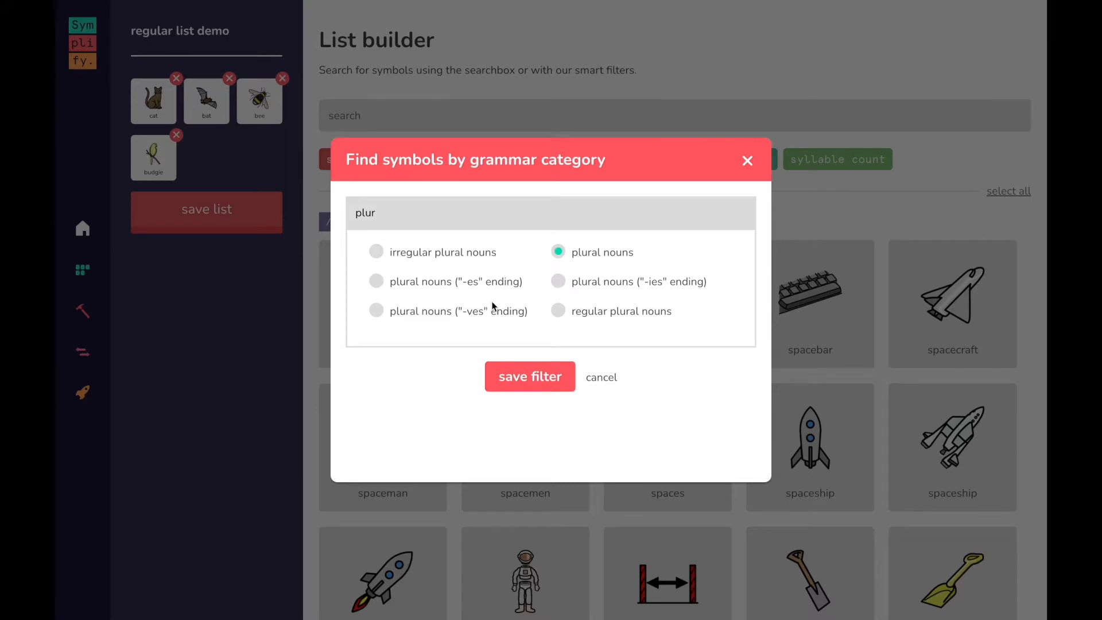
{"action": "left_click", "coordinate": [512, 388]}
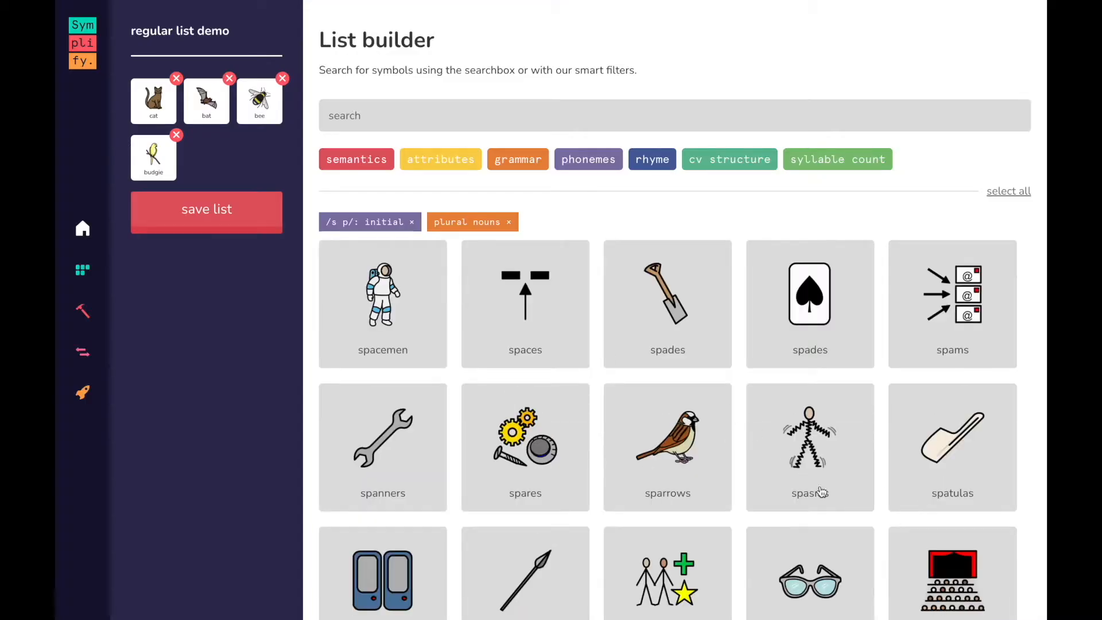
- Look through the plural nouns starting with /s p/ and add "sparrows", "specs" and "spells" to the list
{"action": "scroll", "coordinate": [868, 527], "scroll_direction": "down", "scroll_amount": 6}
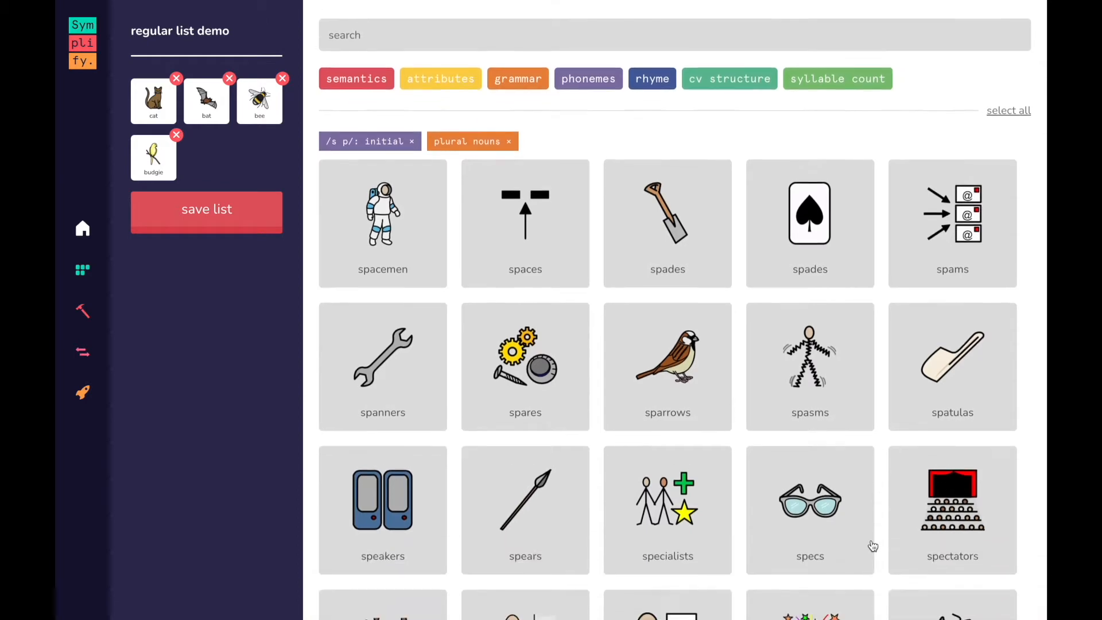
{"action": "scroll", "coordinate": [872, 545], "scroll_direction": "down", "scroll_amount": 7}
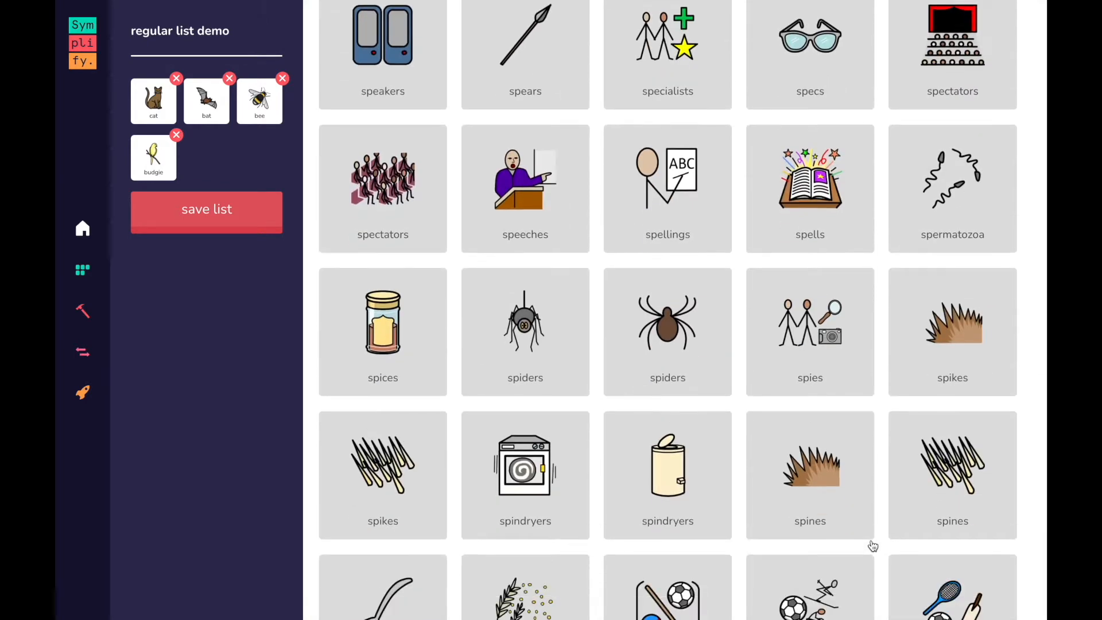
{"action": "scroll", "coordinate": [872, 545], "scroll_direction": "down", "scroll_amount": 4}
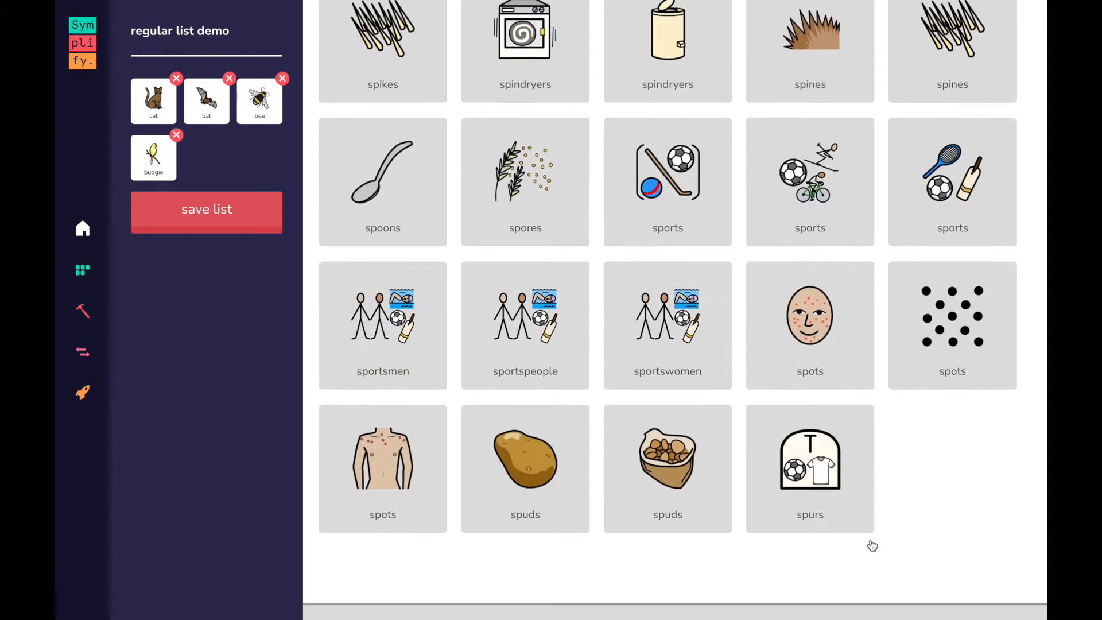
{"action": "scroll", "coordinate": [892, 413], "scroll_direction": "up", "scroll_amount": 9}
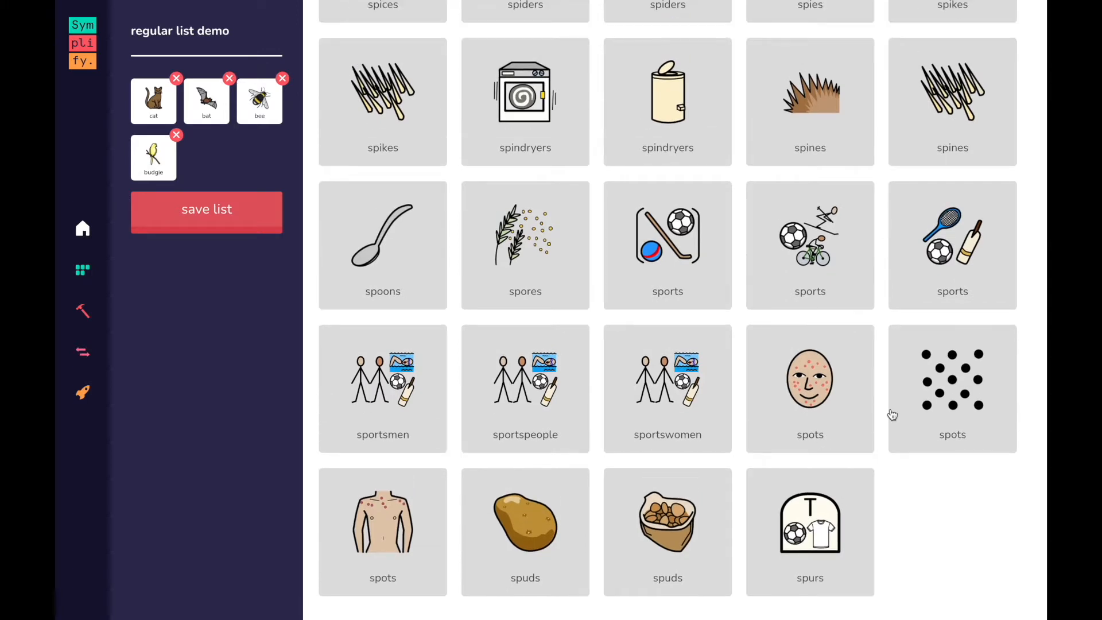
{"action": "scroll", "coordinate": [893, 414], "scroll_direction": "up", "scroll_amount": 6}
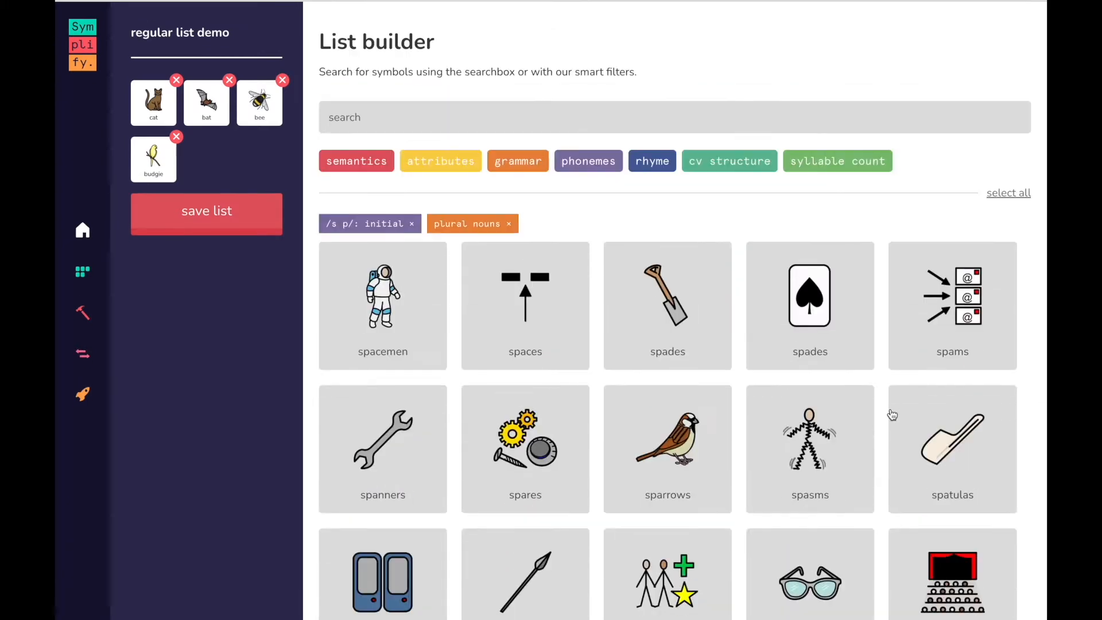
{"action": "left_click", "coordinate": [634, 470]}
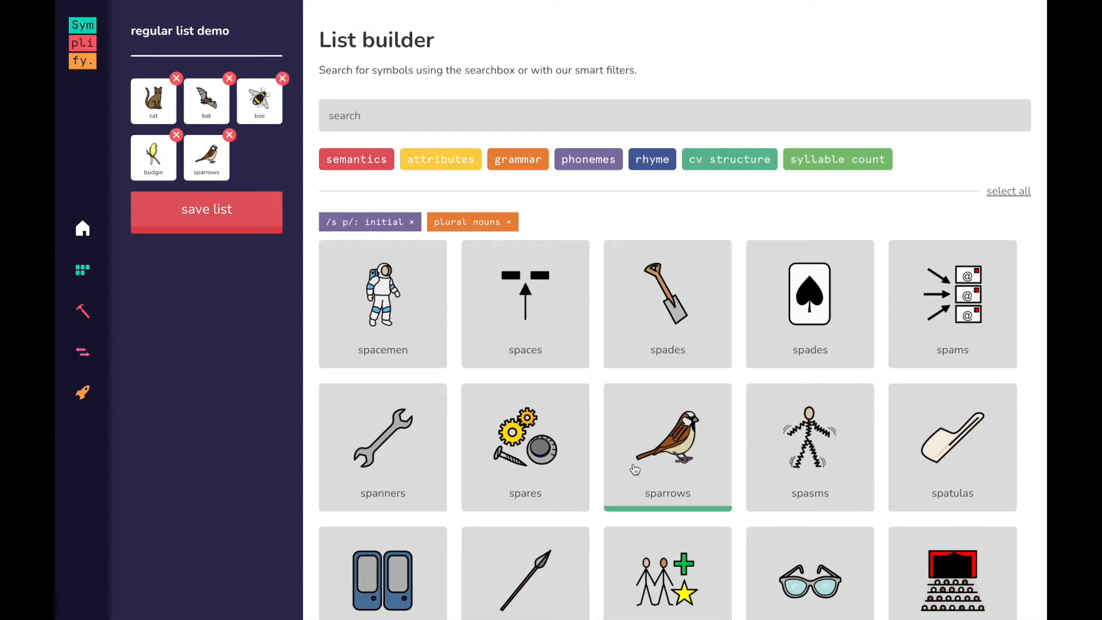
{"action": "scroll", "coordinate": [742, 486], "scroll_direction": "down", "scroll_amount": 4}
{"action": "left_click", "coordinate": [783, 419]}
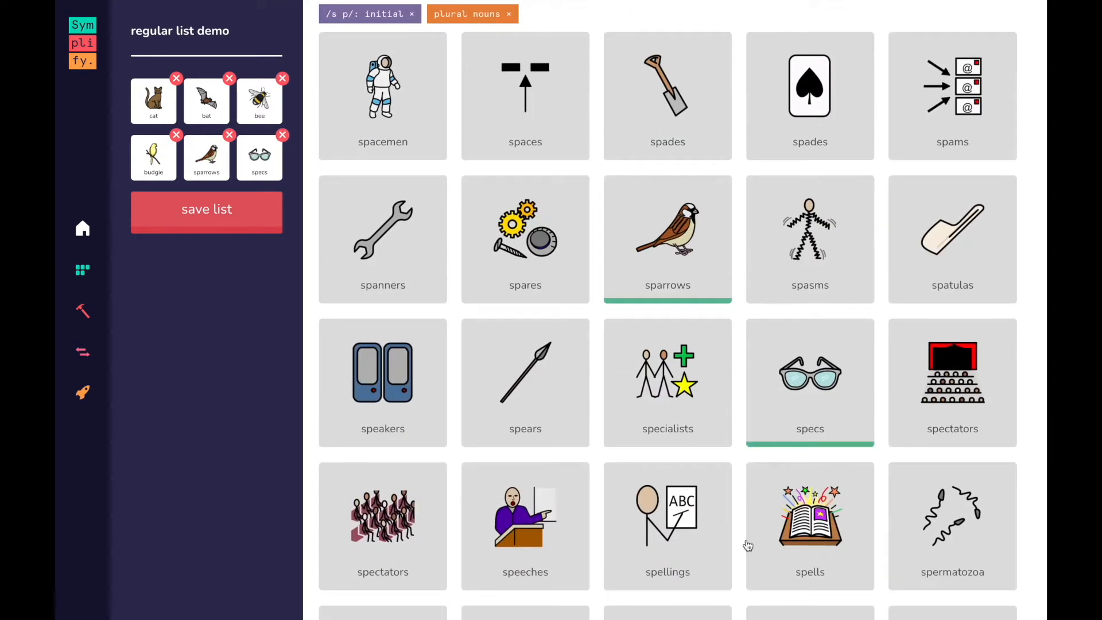
{"action": "scroll", "coordinate": [748, 535], "scroll_direction": "down", "scroll_amount": 2}
{"action": "left_click", "coordinate": [791, 405]}
- Remove the plural nouns filter and the initial /s p/ phoneme filter
{"action": "scroll", "coordinate": [563, 254], "scroll_direction": "up", "scroll_amount": 1}
{"action": "scroll", "coordinate": [563, 255], "scroll_direction": "up", "scroll_amount": 4}
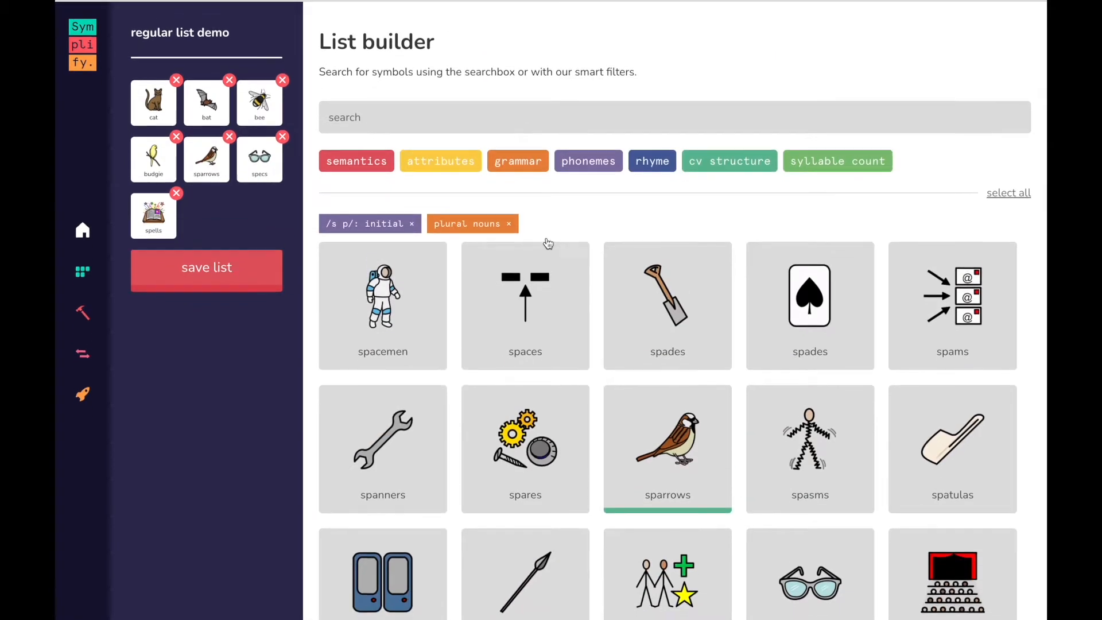
{"action": "left_click", "coordinate": [513, 225]}
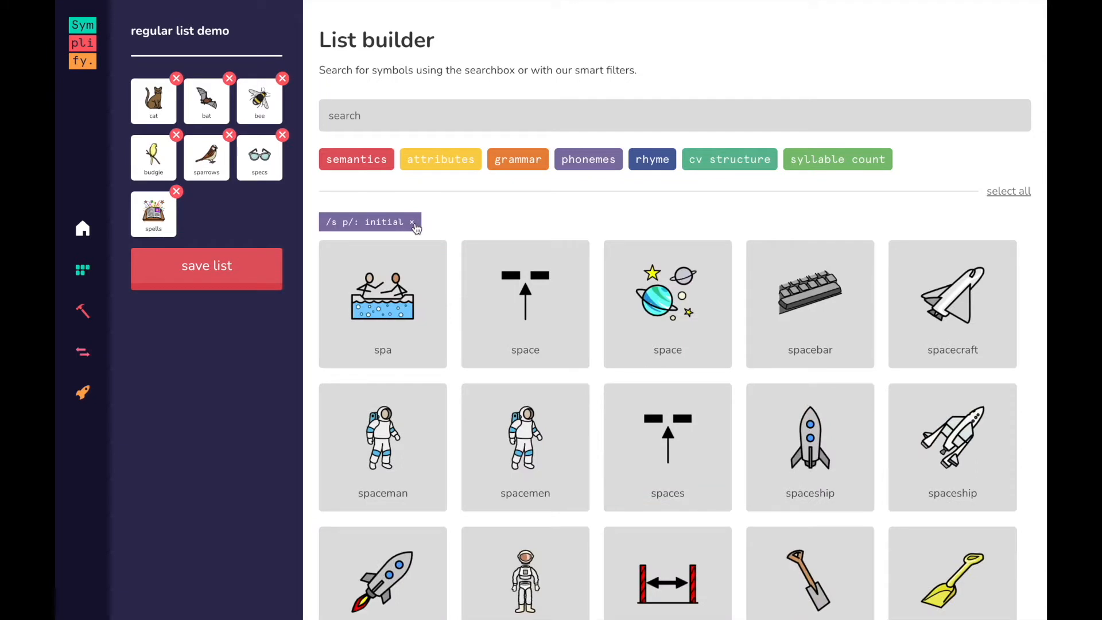
{"action": "left_click", "coordinate": [411, 222]}
- Search for symbols with the phoneme cluster /s p/ in final position, and remove that filter
{"action": "left_click", "coordinate": [569, 167]}
{"action": "left_click", "coordinate": [520, 332]}
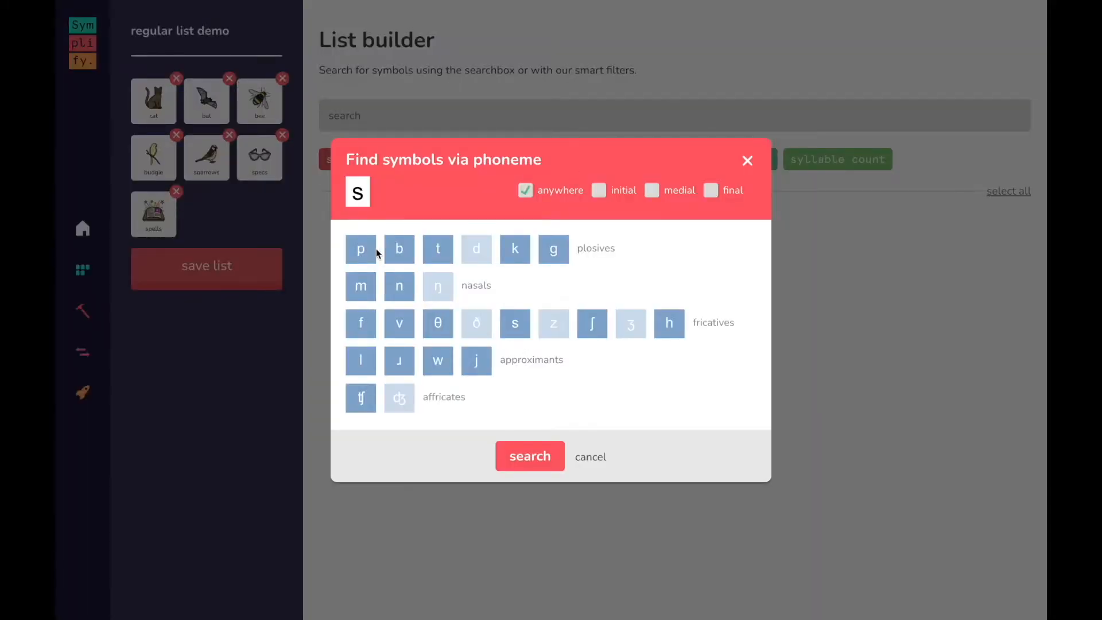
{"action": "left_click", "coordinate": [361, 249]}
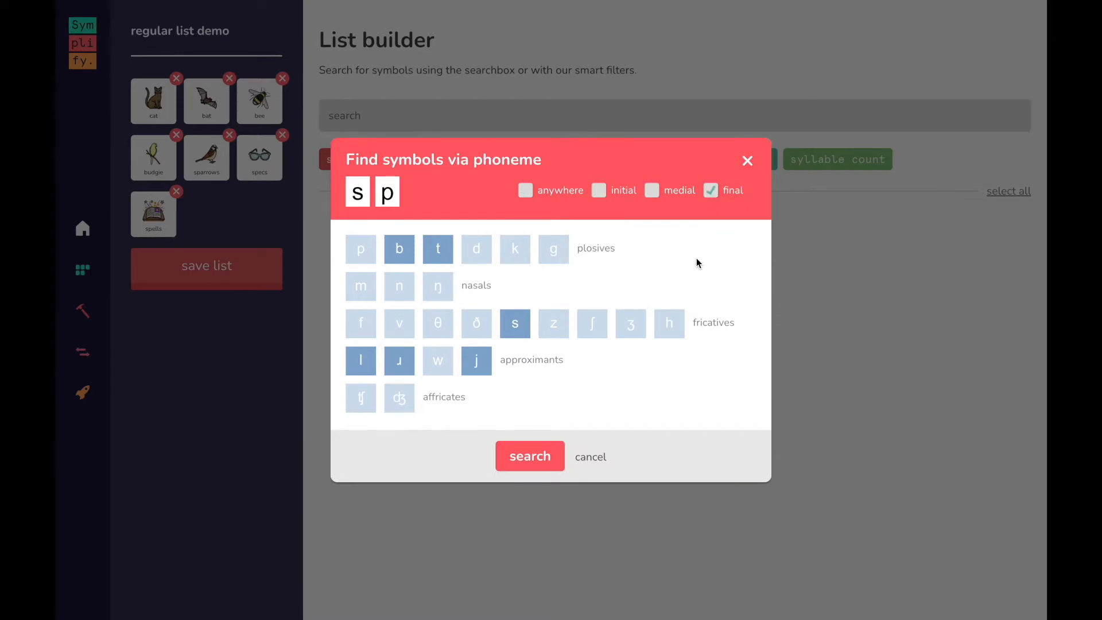
{"action": "left_click", "coordinate": [529, 457]}
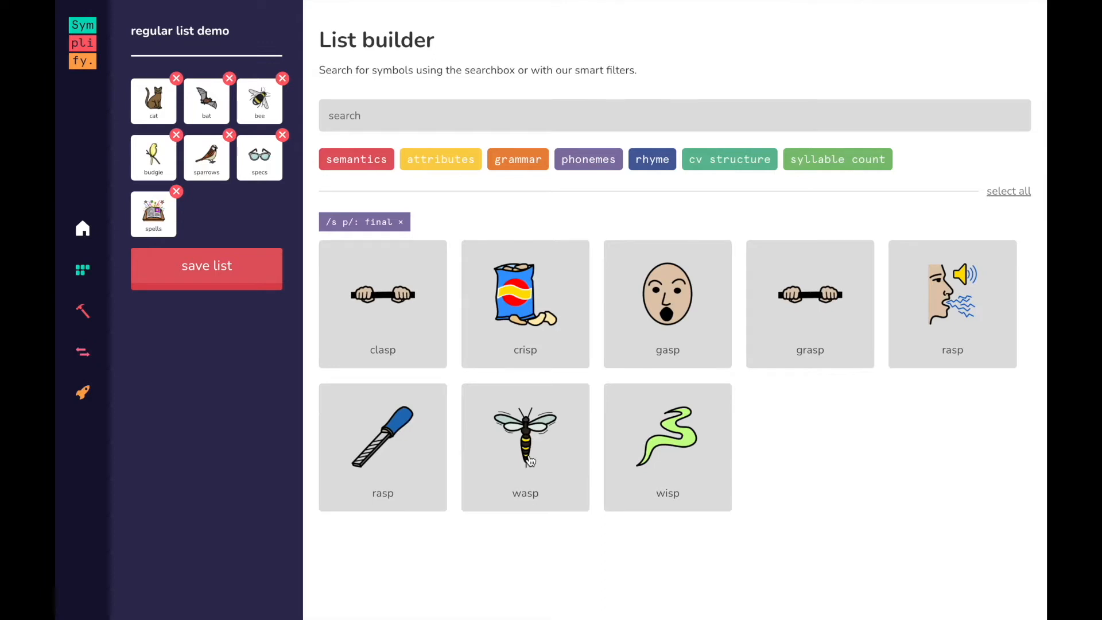
{"action": "left_click", "coordinate": [401, 223]}
- Search for symbols with the phoneme cluster /s p l/ in initial position, and clear the filter
{"action": "left_click", "coordinate": [572, 166]}
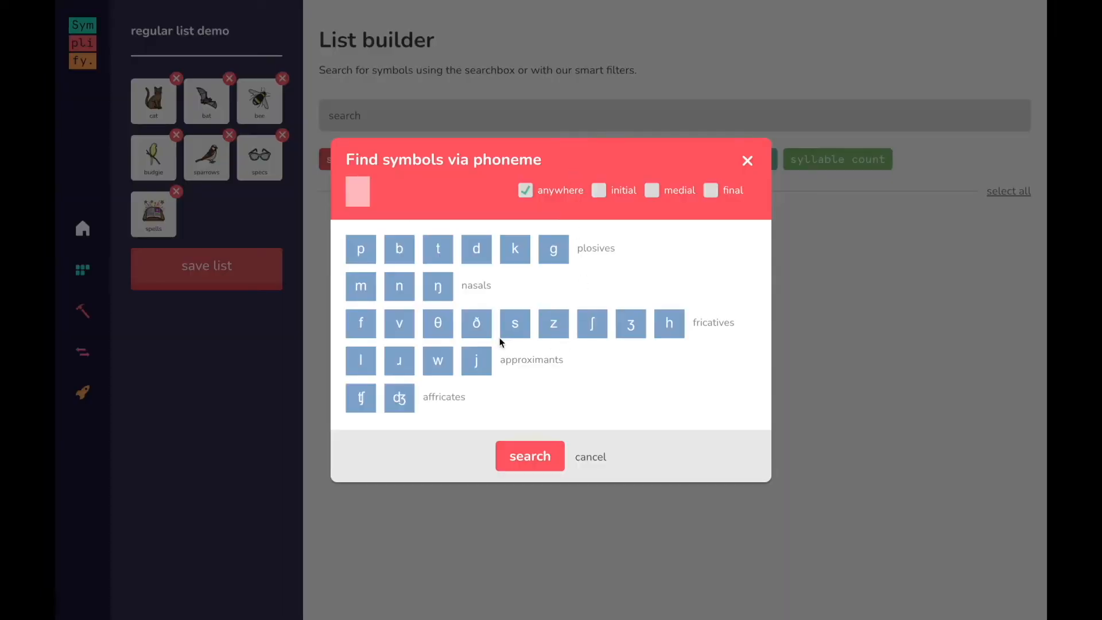
{"action": "left_click", "coordinate": [515, 331]}
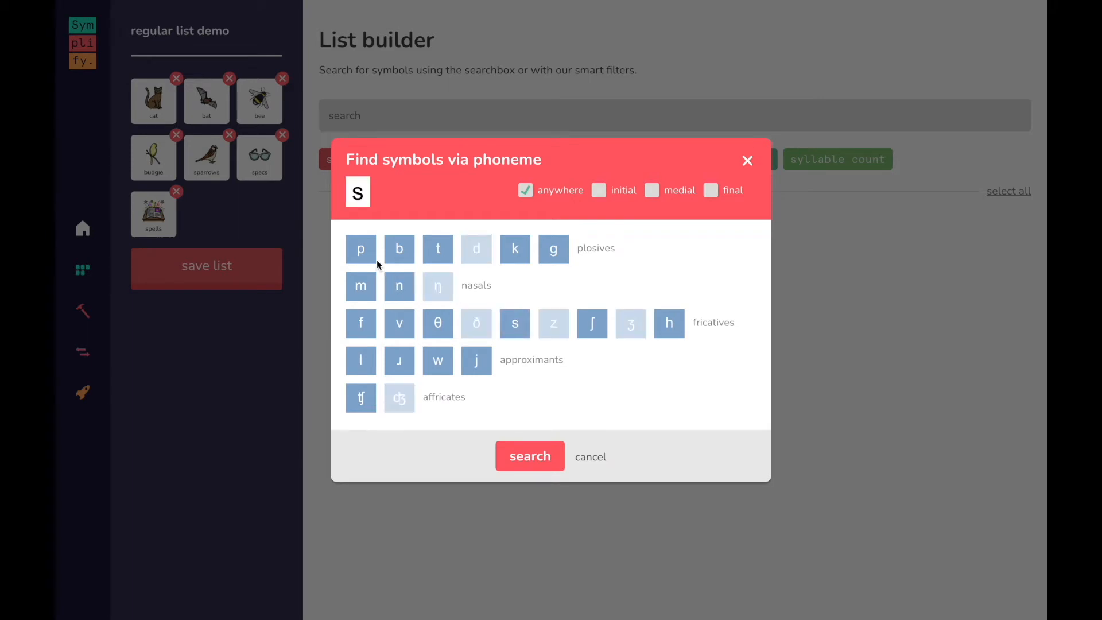
{"action": "left_click", "coordinate": [358, 249]}
{"action": "left_click", "coordinate": [359, 361]}
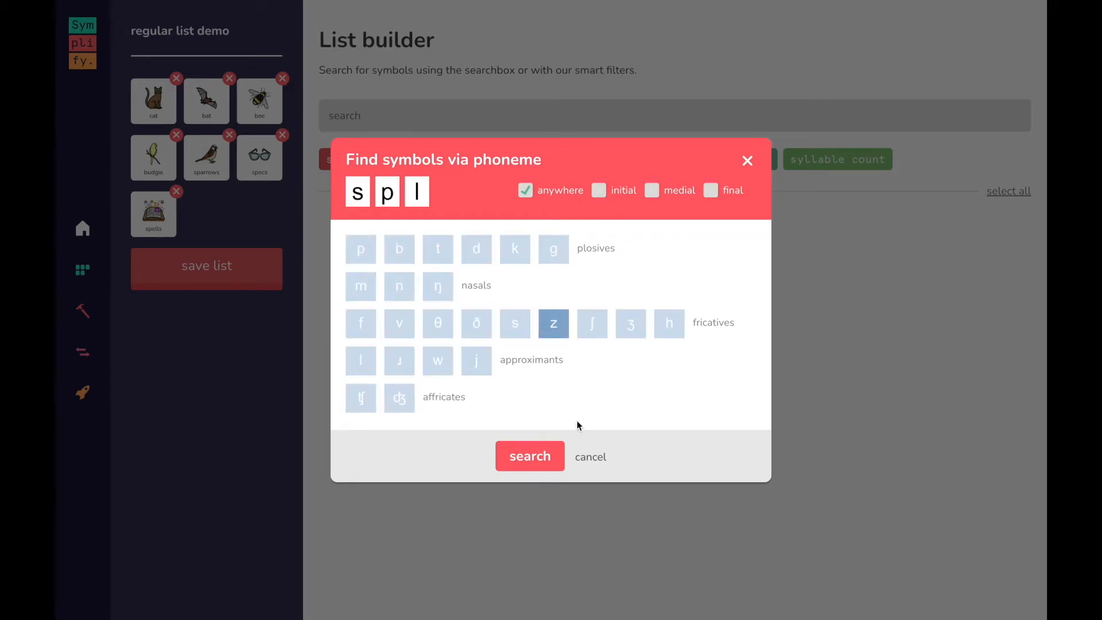
{"action": "left_click", "coordinate": [507, 462]}
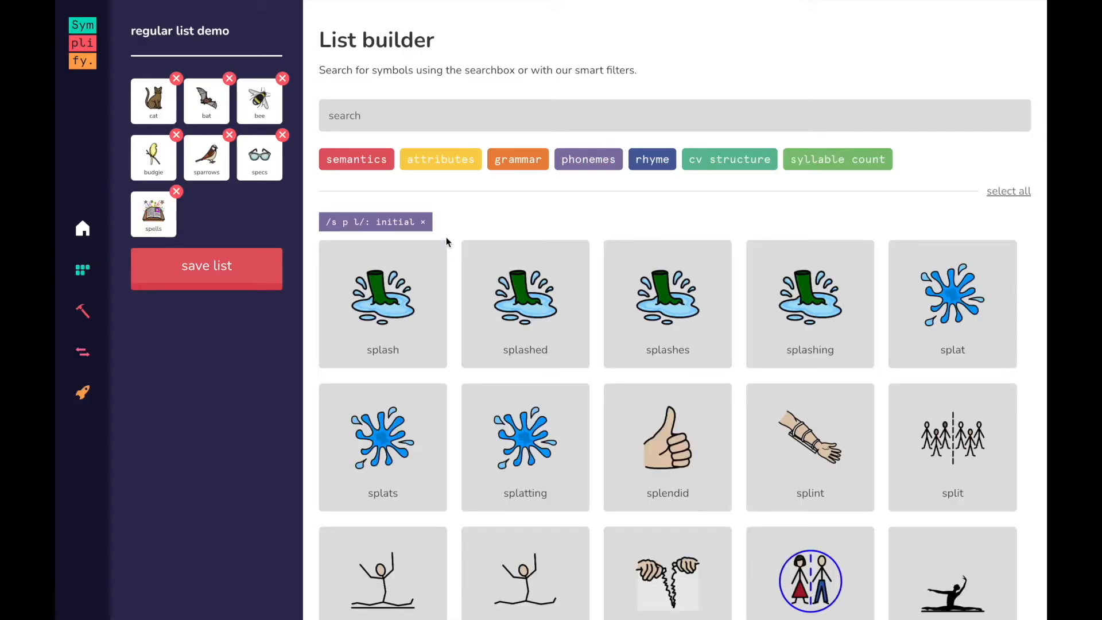
{"action": "left_click", "coordinate": [423, 222]}
- Look through the symbols with the phoneme /s/ in medial position, and remove the filter
{"action": "left_click", "coordinate": [573, 166]}
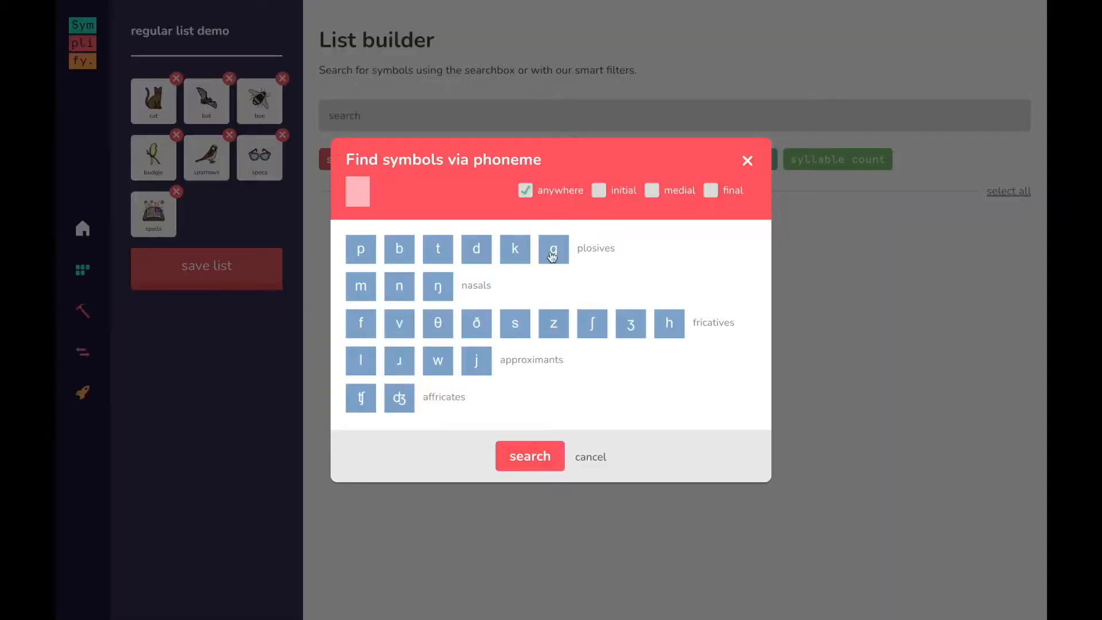
{"action": "left_click", "coordinate": [527, 334]}
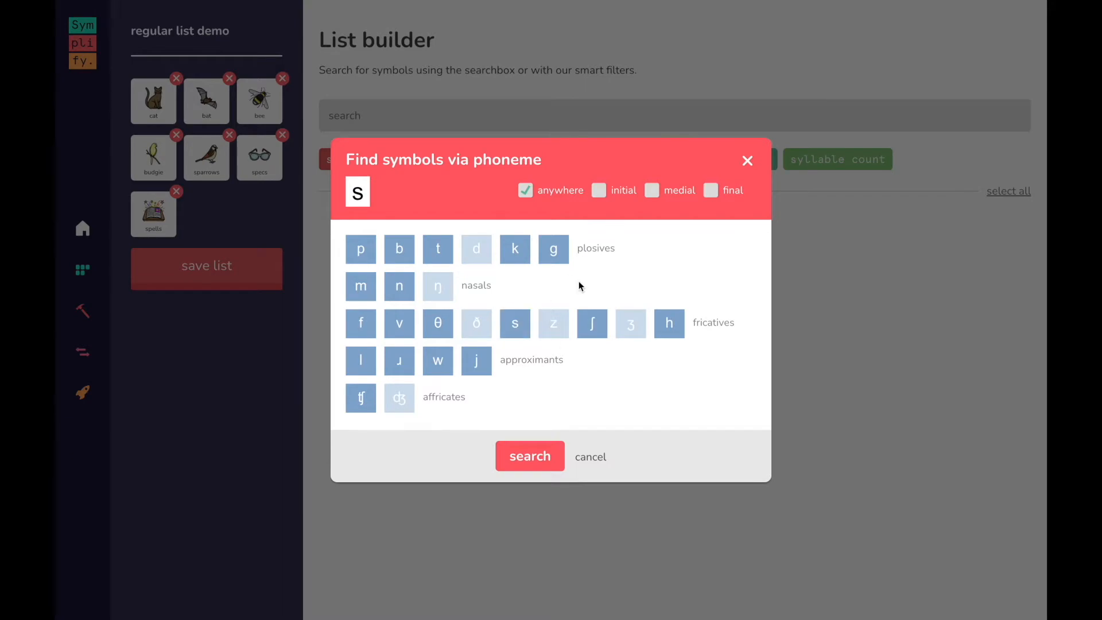
{"action": "left_click", "coordinate": [520, 459]}
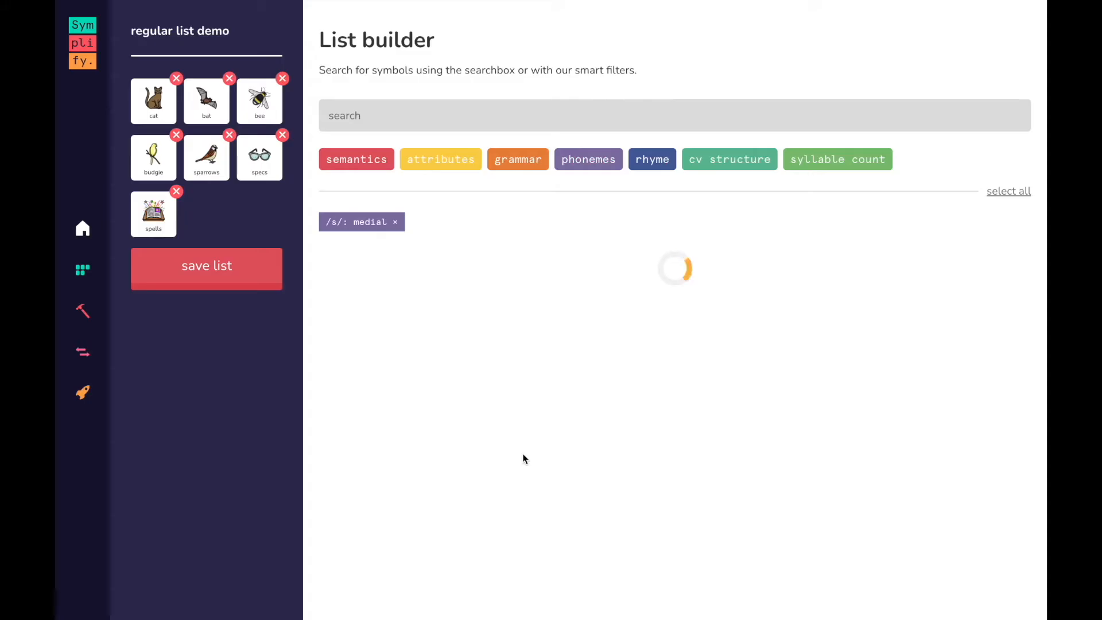
{"action": "scroll", "coordinate": [524, 458], "scroll_direction": "down", "scroll_amount": 15}
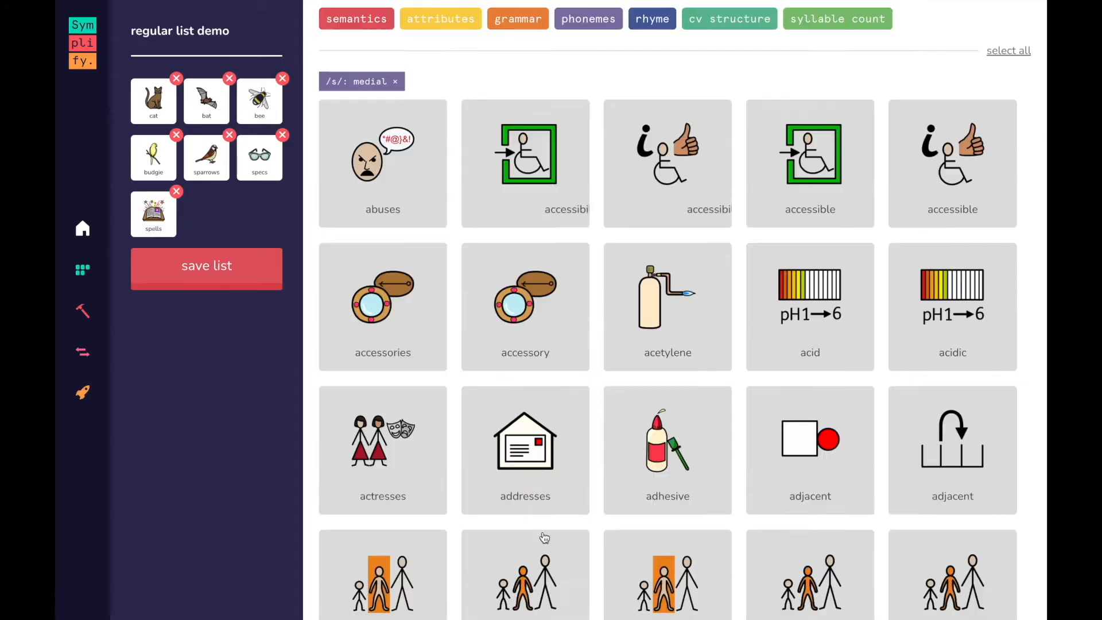
{"action": "scroll", "coordinate": [544, 538], "scroll_direction": "up", "scroll_amount": 15}
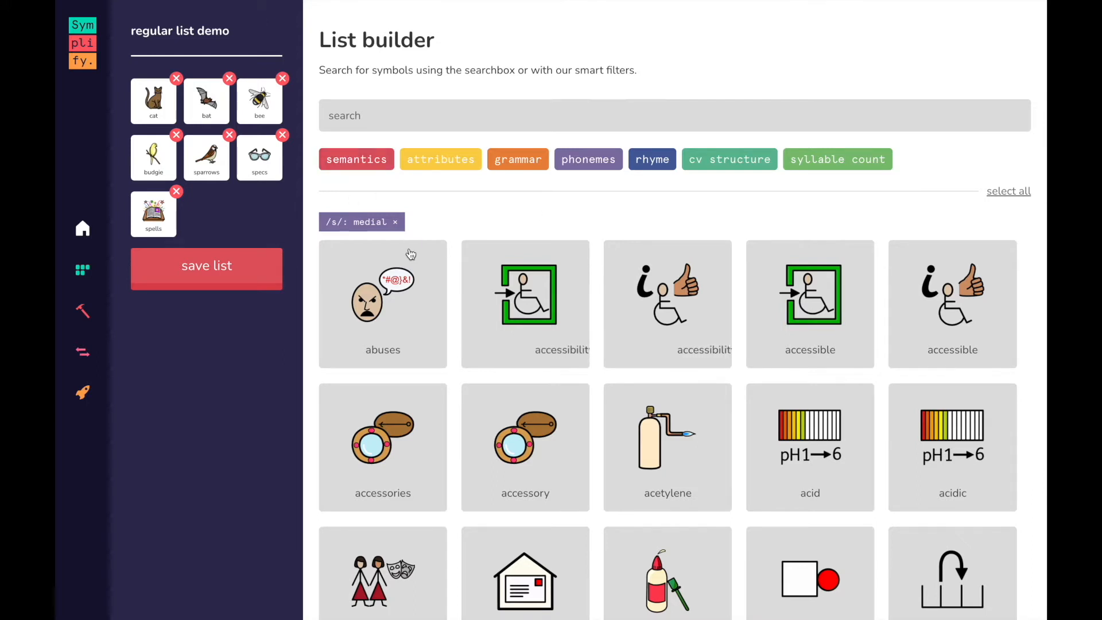
{"action": "left_click", "coordinate": [396, 223]}
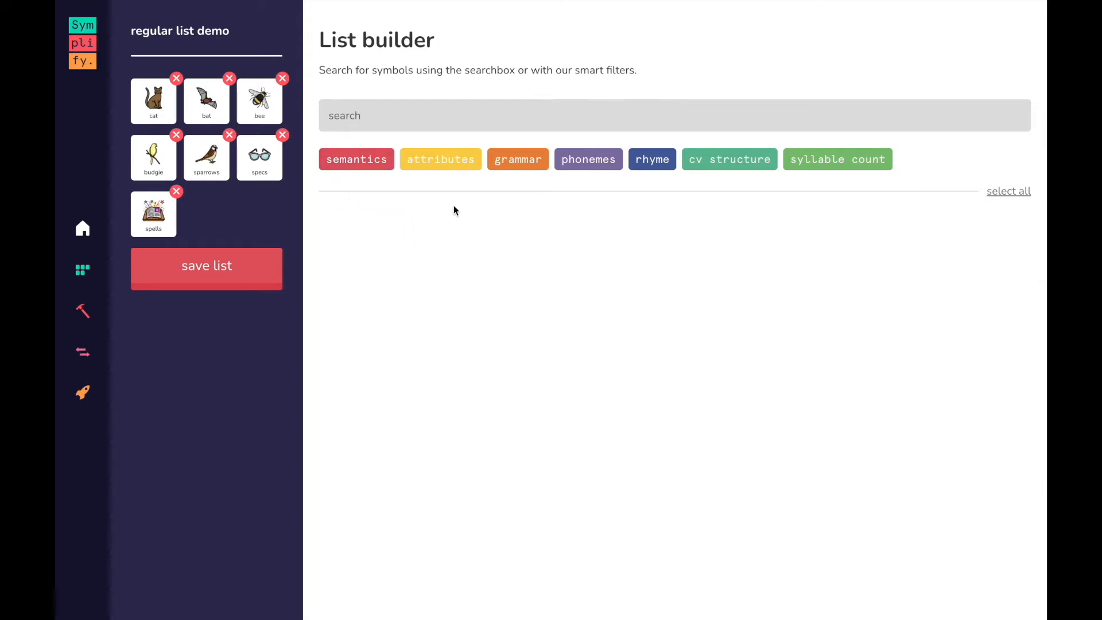
- Filter the symbols by the long vowel /uː/ anywhere in the word and look through the matching words
{"action": "left_click", "coordinate": [586, 166]}
{"action": "scroll", "coordinate": [610, 340], "scroll_direction": "down", "scroll_amount": 3}
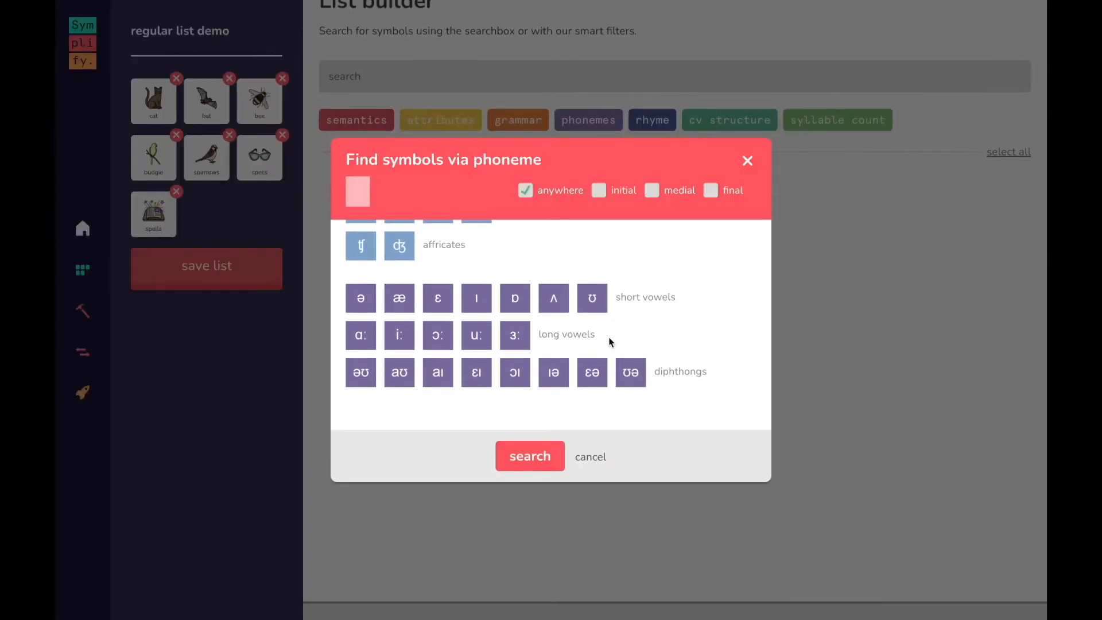
{"action": "scroll", "coordinate": [680, 294], "scroll_direction": "up", "scroll_amount": 4}
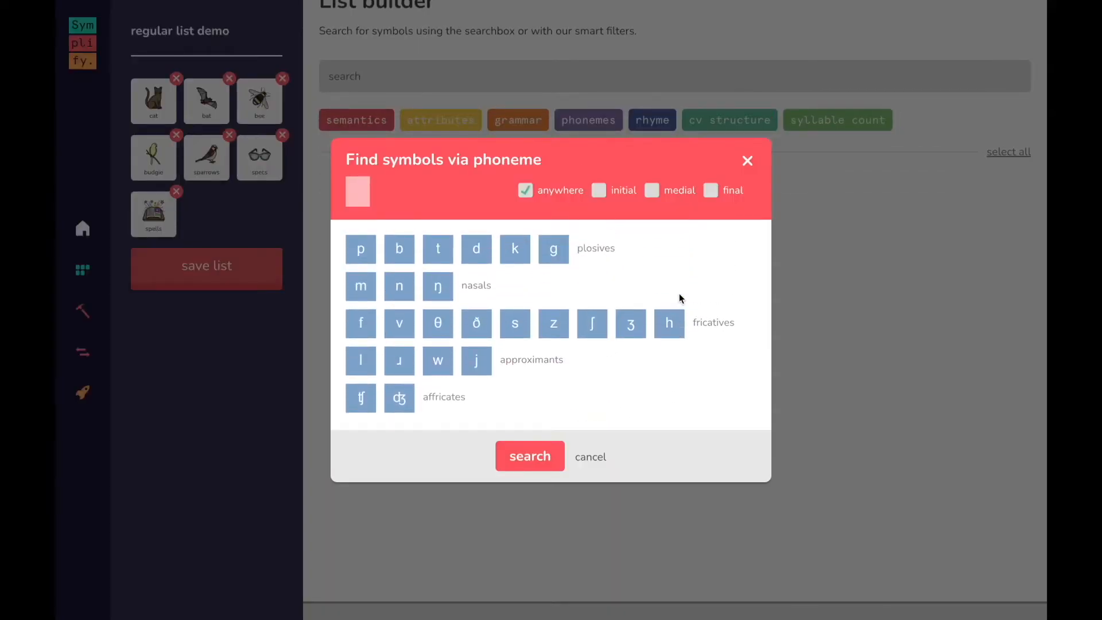
{"action": "scroll", "coordinate": [682, 346], "scroll_direction": "down", "scroll_amount": 3}
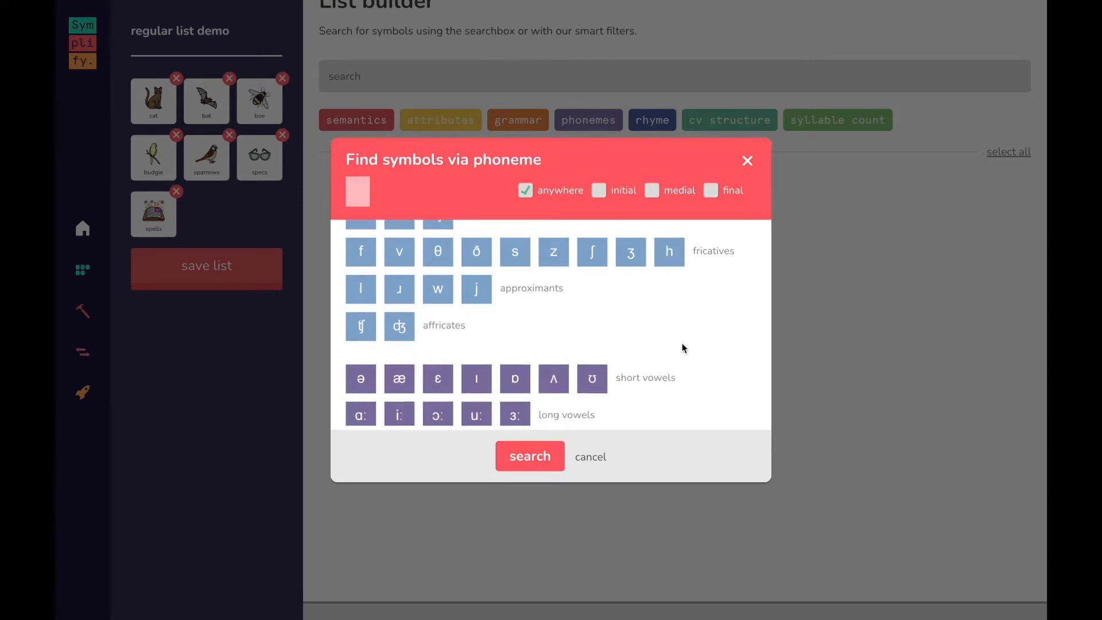
{"action": "scroll", "coordinate": [682, 347], "scroll_direction": "down", "scroll_amount": 1}
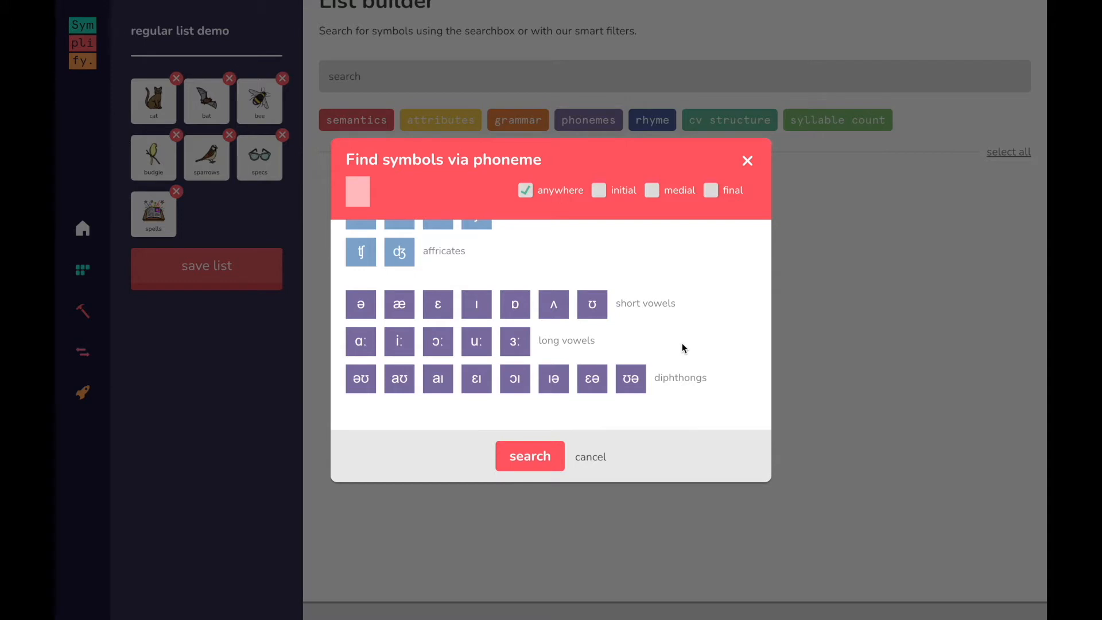
{"action": "scroll", "coordinate": [680, 344], "scroll_direction": "down", "scroll_amount": 1}
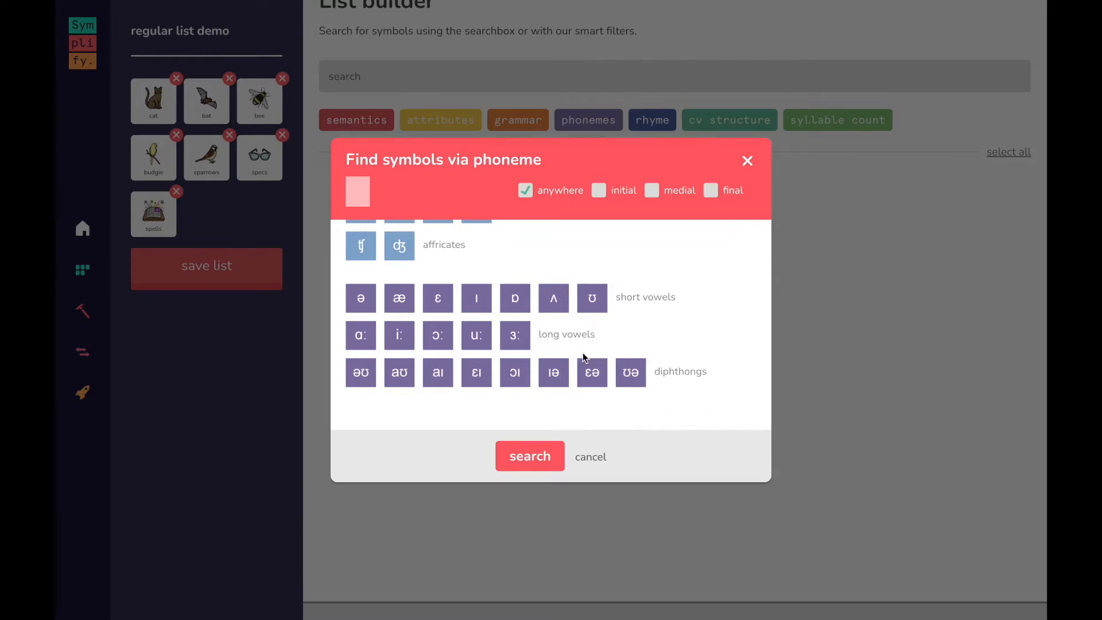
{"action": "left_click", "coordinate": [471, 335]}
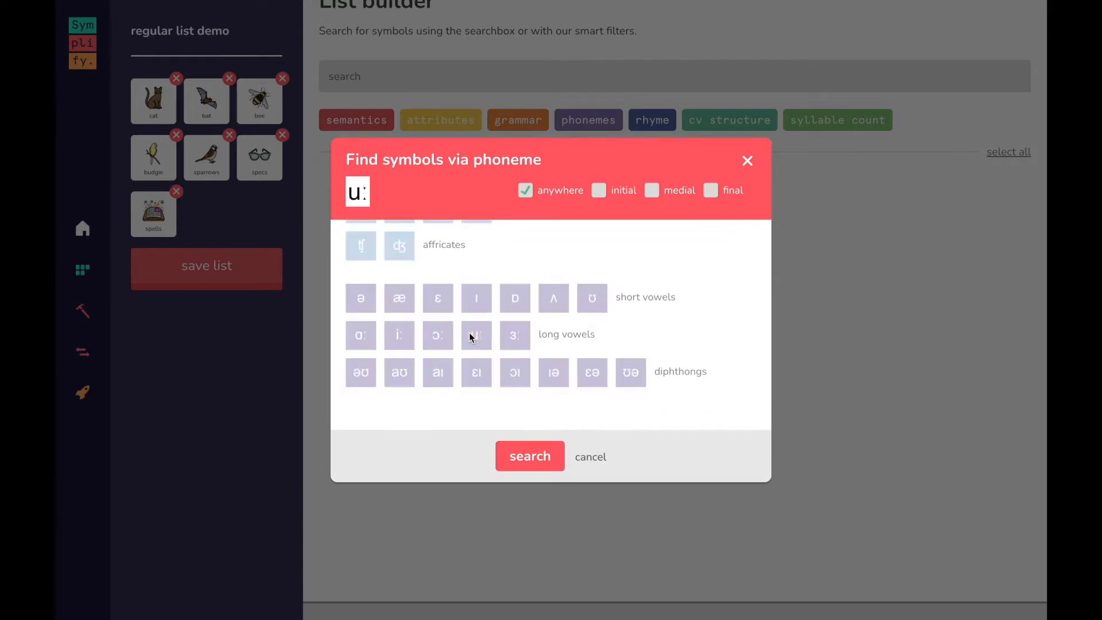
{"action": "left_click", "coordinate": [526, 457]}
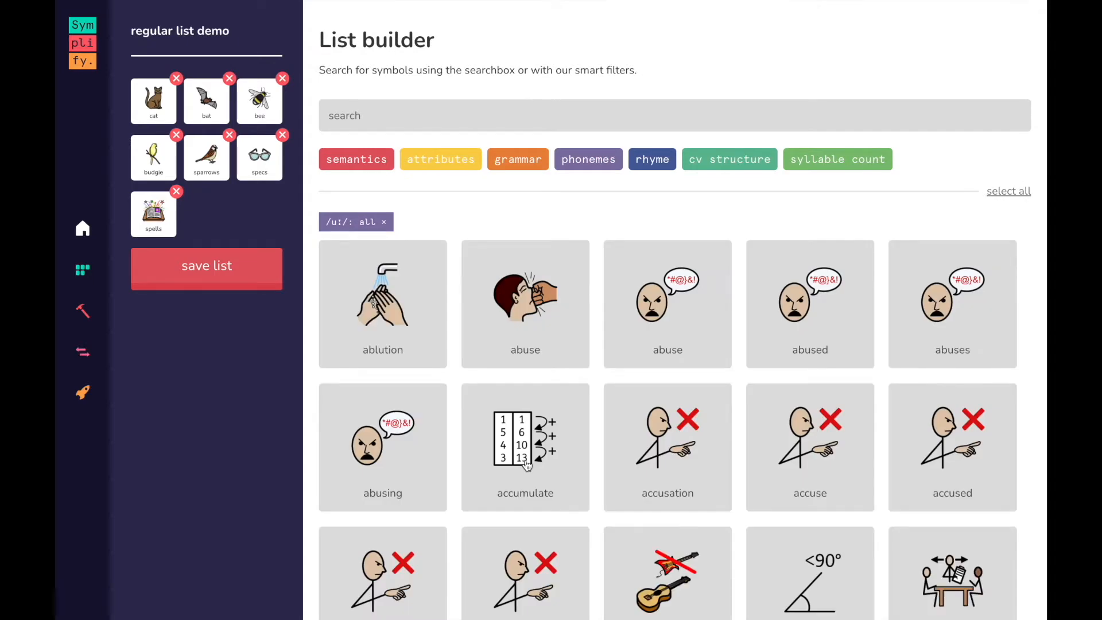
{"action": "scroll", "coordinate": [558, 482], "scroll_direction": "down", "scroll_amount": 3}
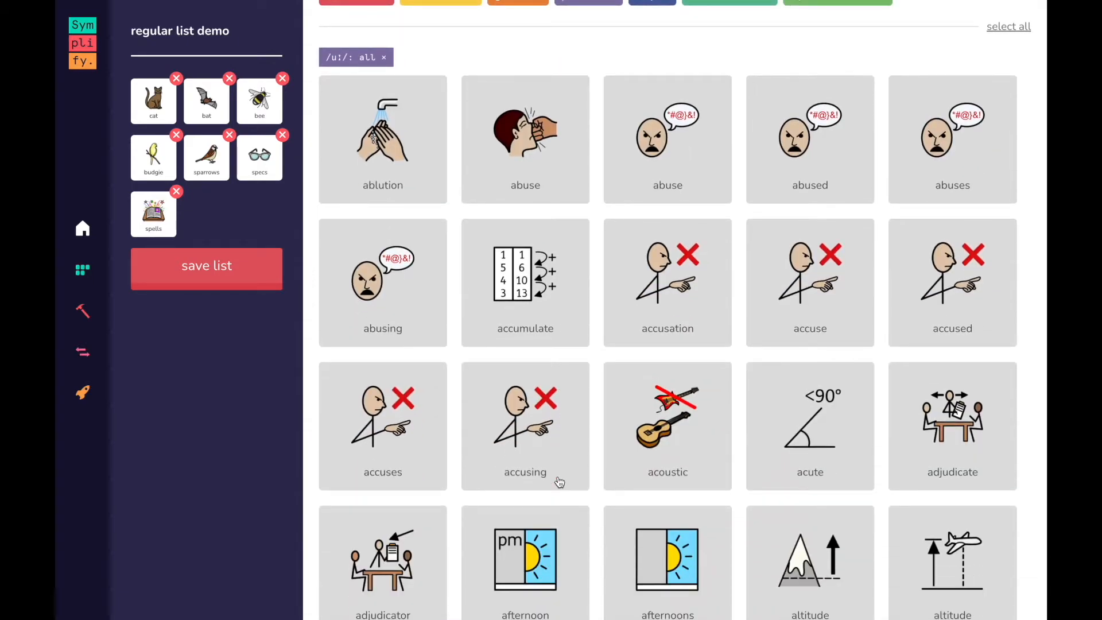
{"action": "scroll", "coordinate": [559, 482], "scroll_direction": "up", "scroll_amount": 3}
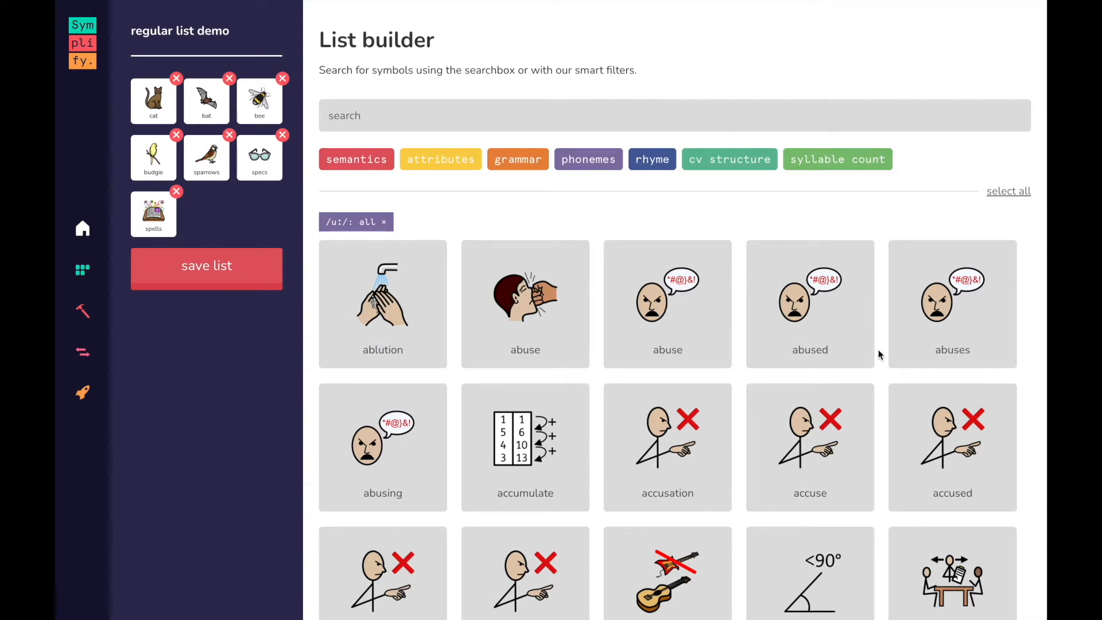
- Look through the /uː/ words narrowed to 1 syllable, and remove both the syllable count and phoneme filters
{"action": "left_click", "coordinate": [837, 167]}
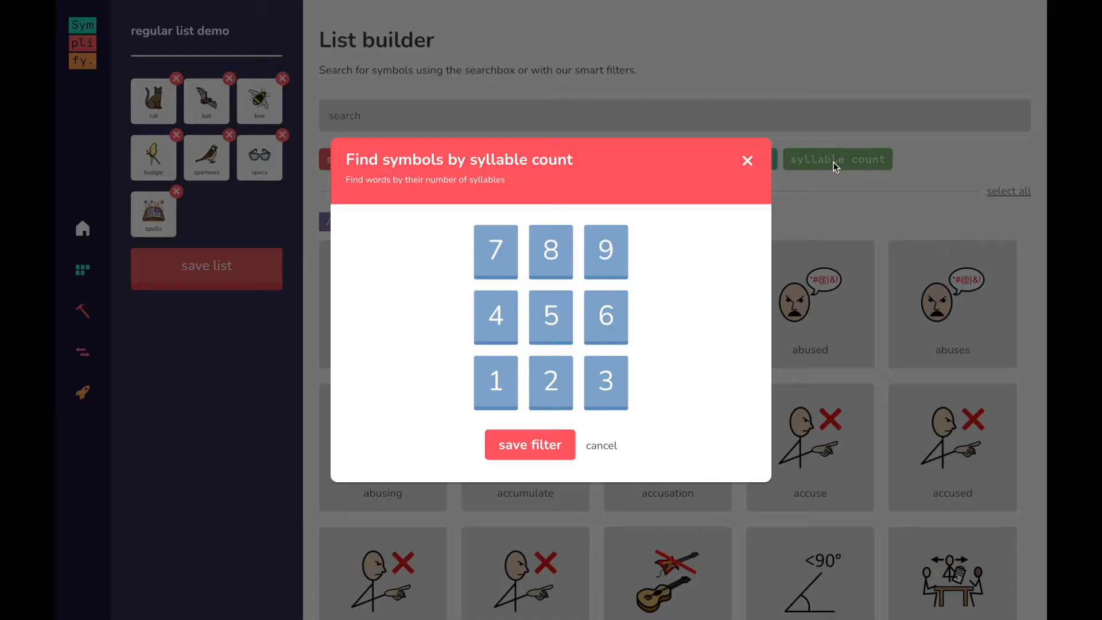
{"action": "left_click", "coordinate": [503, 383]}
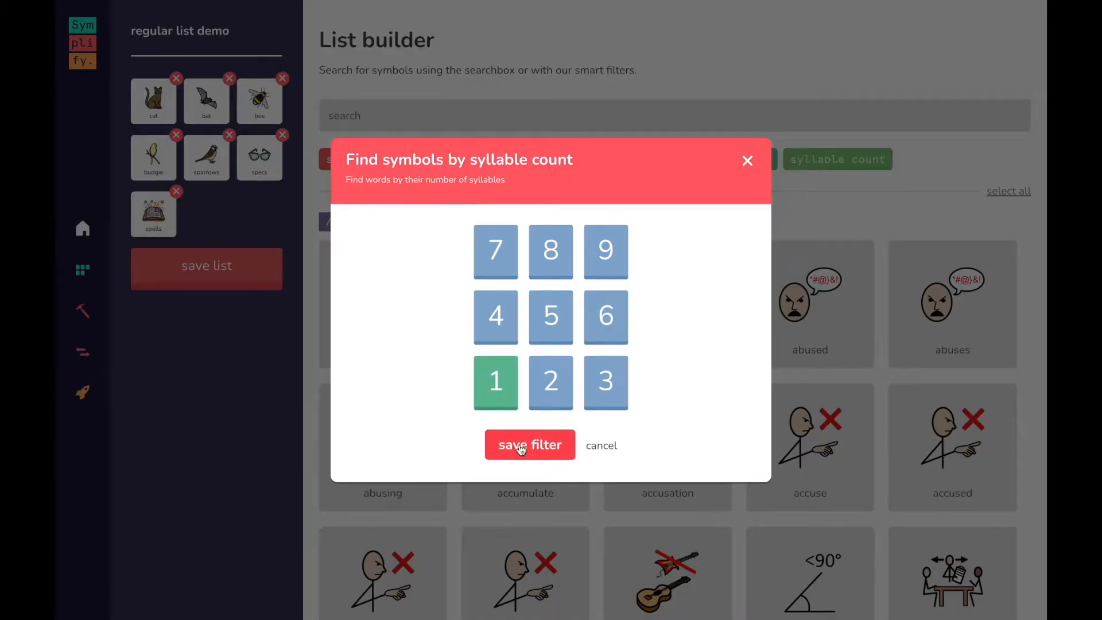
{"action": "left_click", "coordinate": [520, 448]}
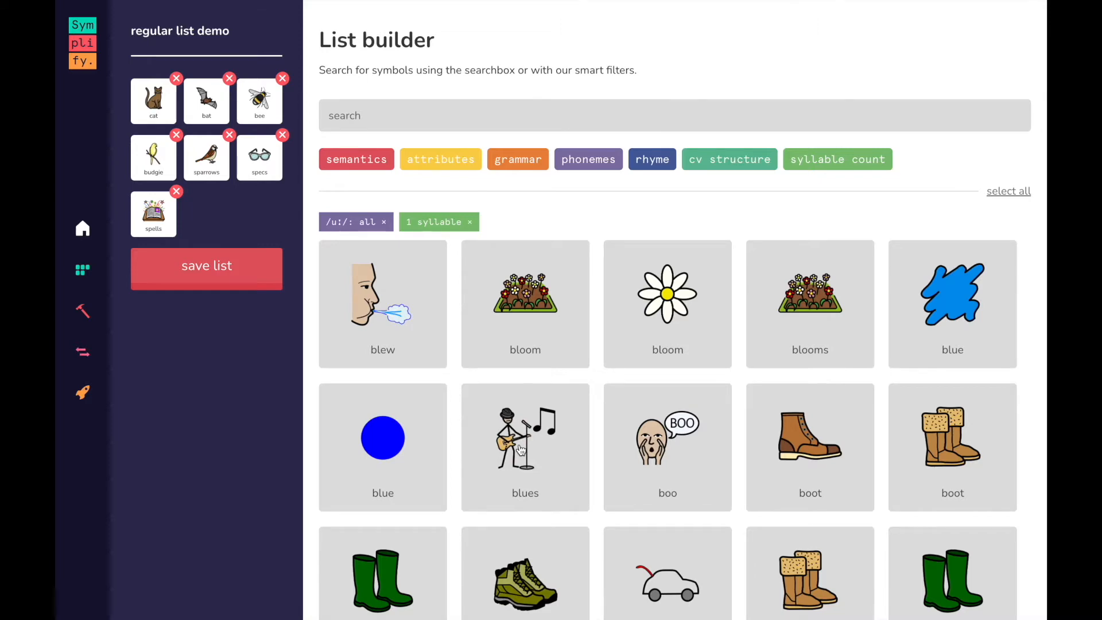
{"action": "scroll", "coordinate": [568, 499], "scroll_direction": "down", "scroll_amount": 15}
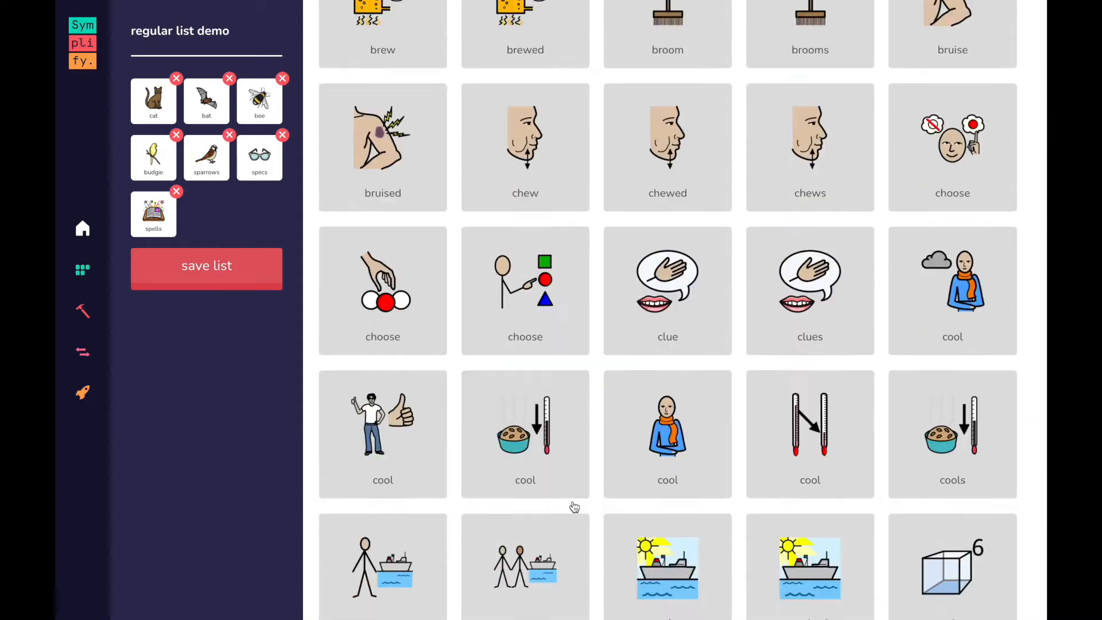
{"action": "scroll", "coordinate": [574, 506], "scroll_direction": "down", "scroll_amount": 7}
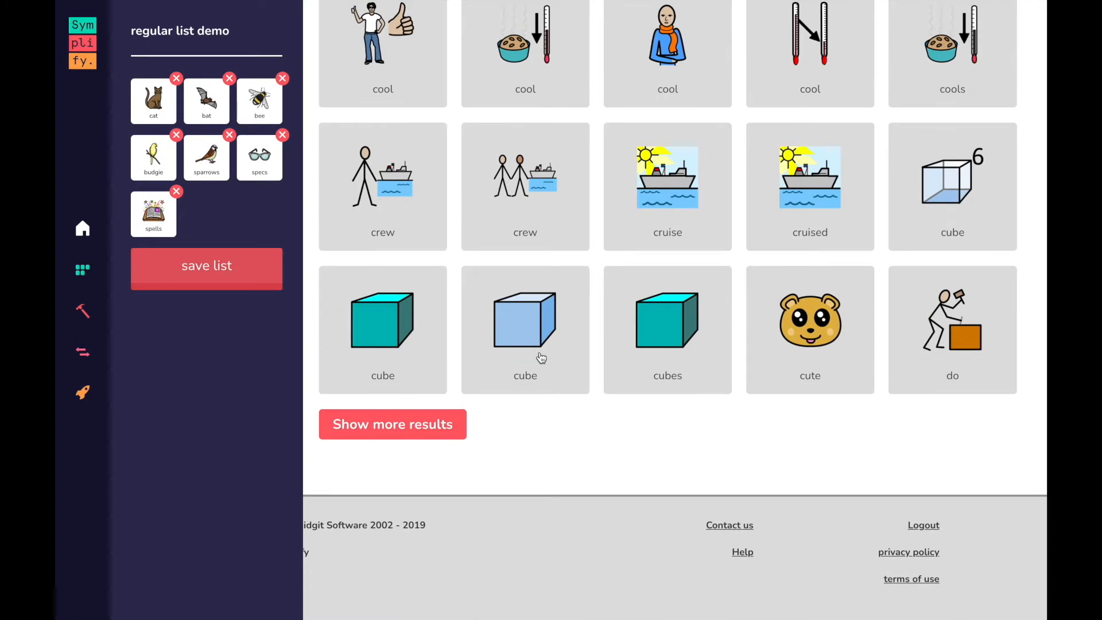
{"action": "scroll", "coordinate": [538, 357], "scroll_direction": "up", "scroll_amount": 10}
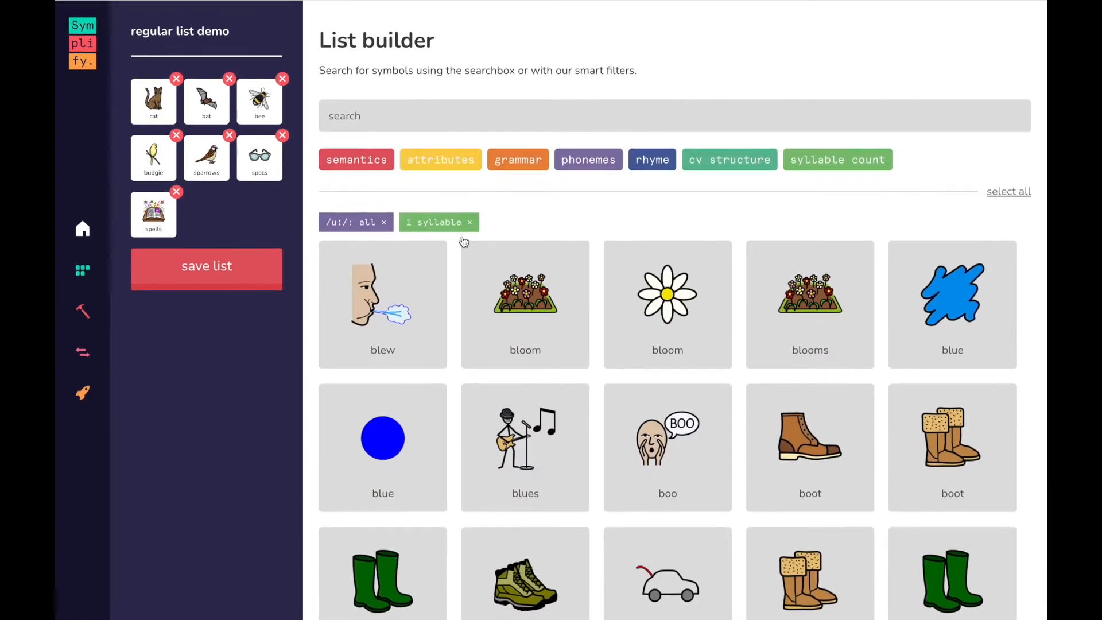
{"action": "left_click", "coordinate": [471, 223]}
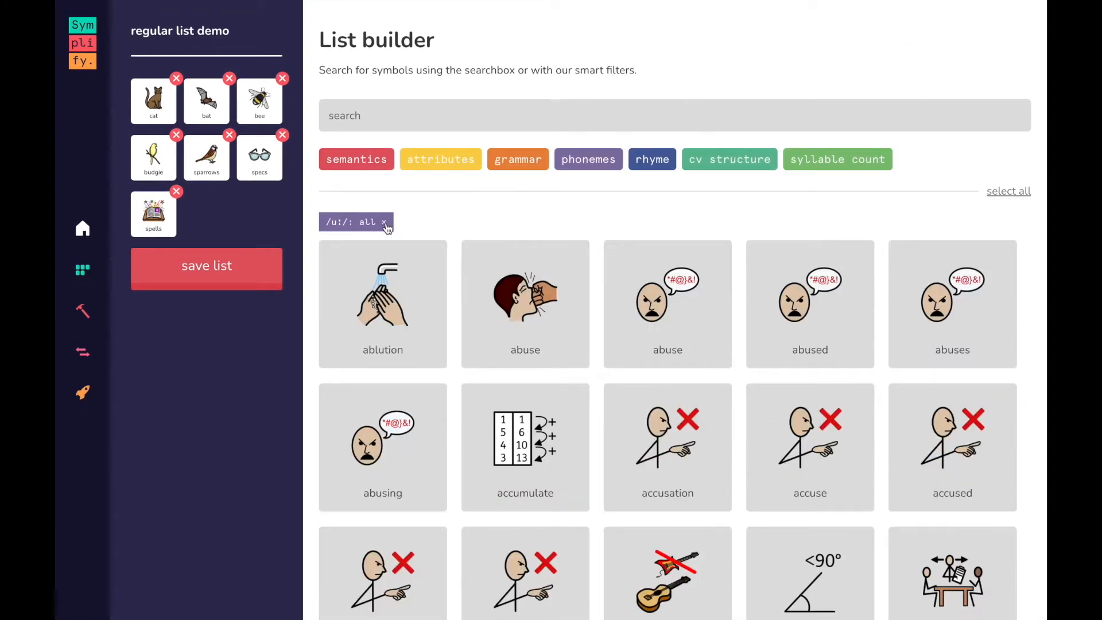
{"action": "left_click", "coordinate": [385, 223]}
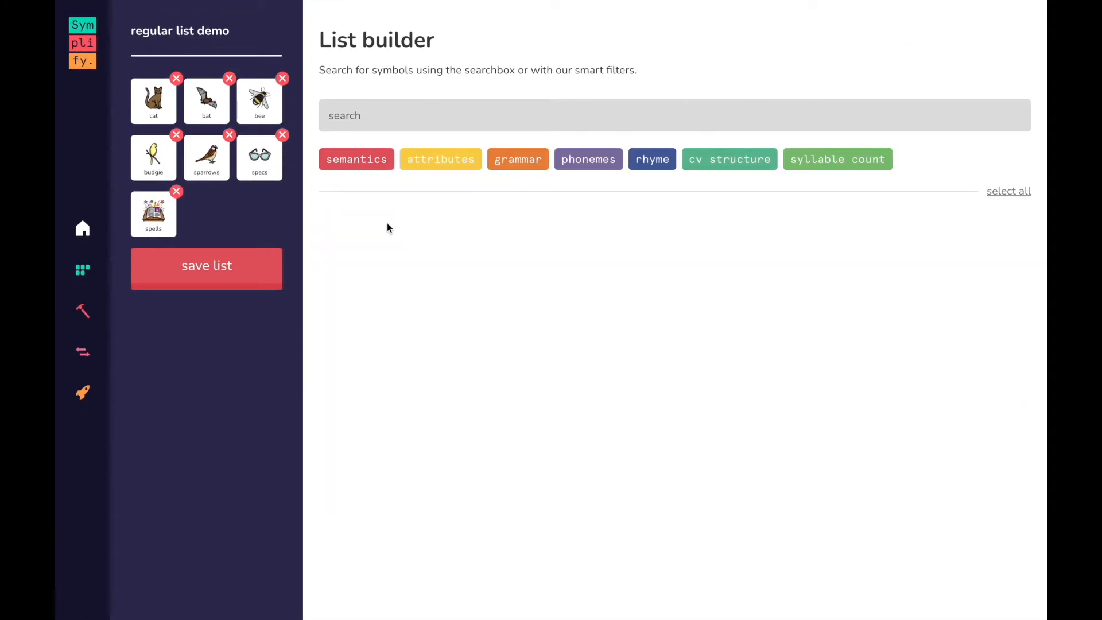
- Find words that rhyme with "cat", using the sitting side-view cat symbol, and look through the rhyming words
{"action": "left_click", "coordinate": [661, 163]}
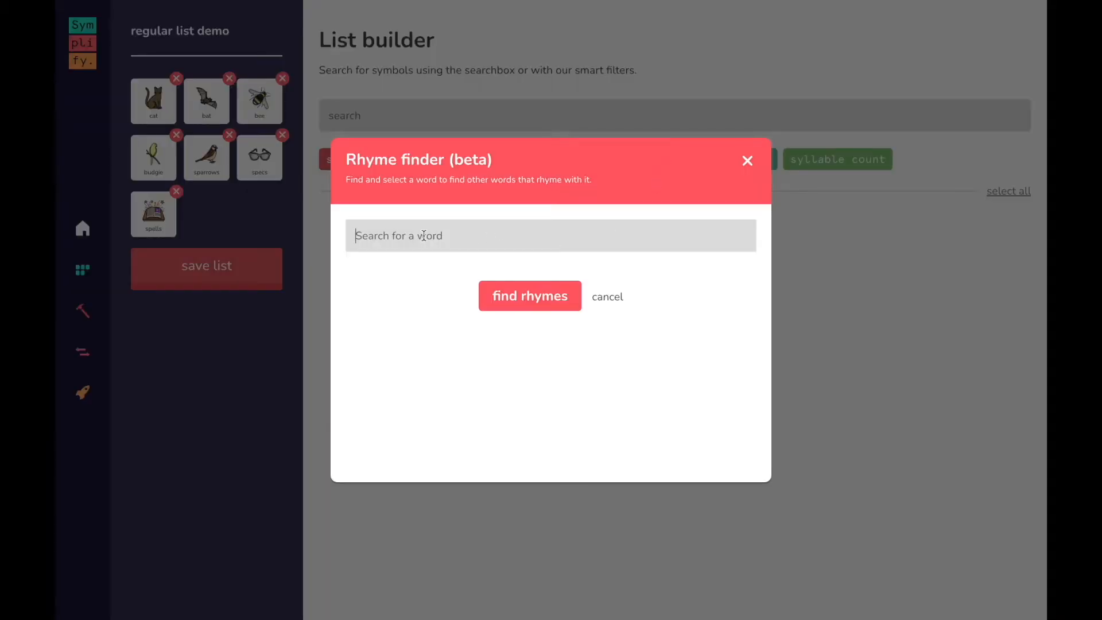
{"action": "type", "text": "cat"}
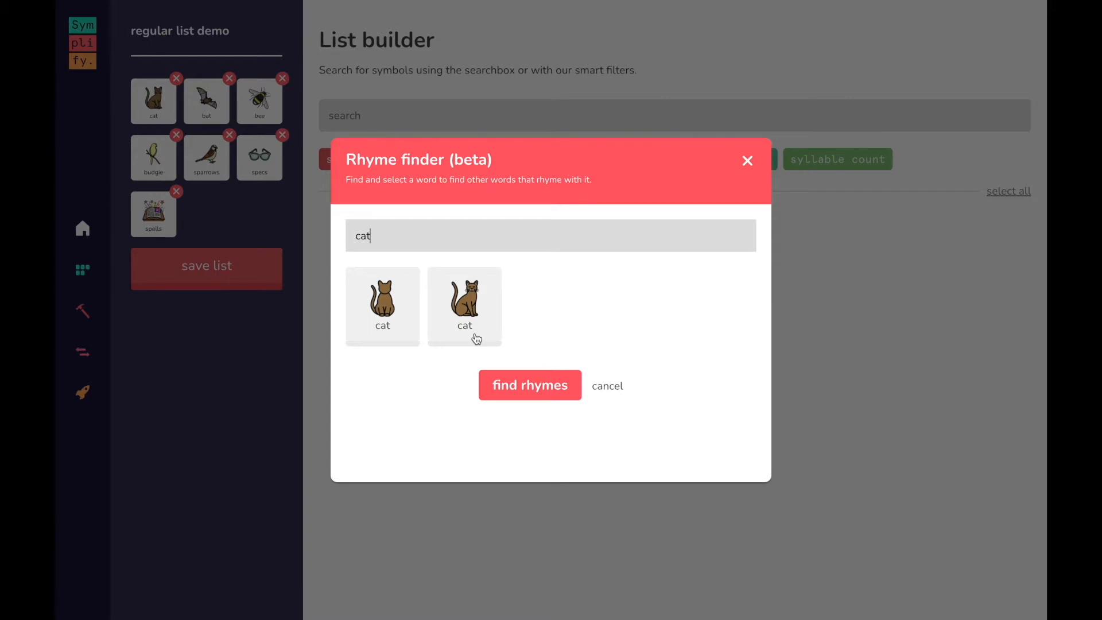
{"action": "left_click", "coordinate": [463, 317]}
{"action": "left_click", "coordinate": [505, 392]}
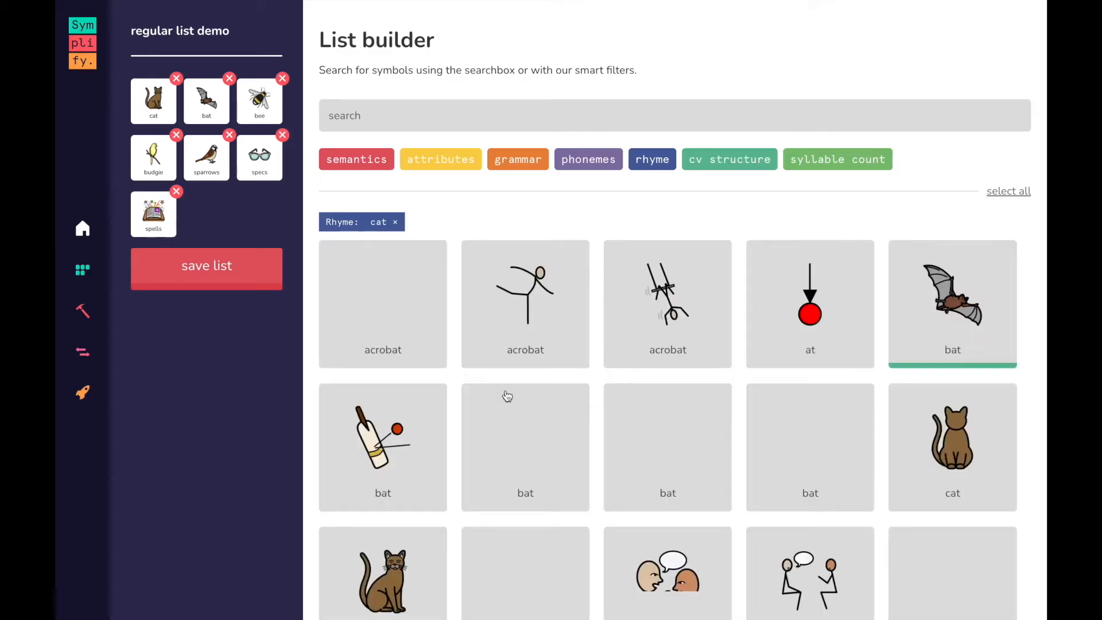
{"action": "scroll", "coordinate": [546, 439], "scroll_direction": "down", "scroll_amount": 2}
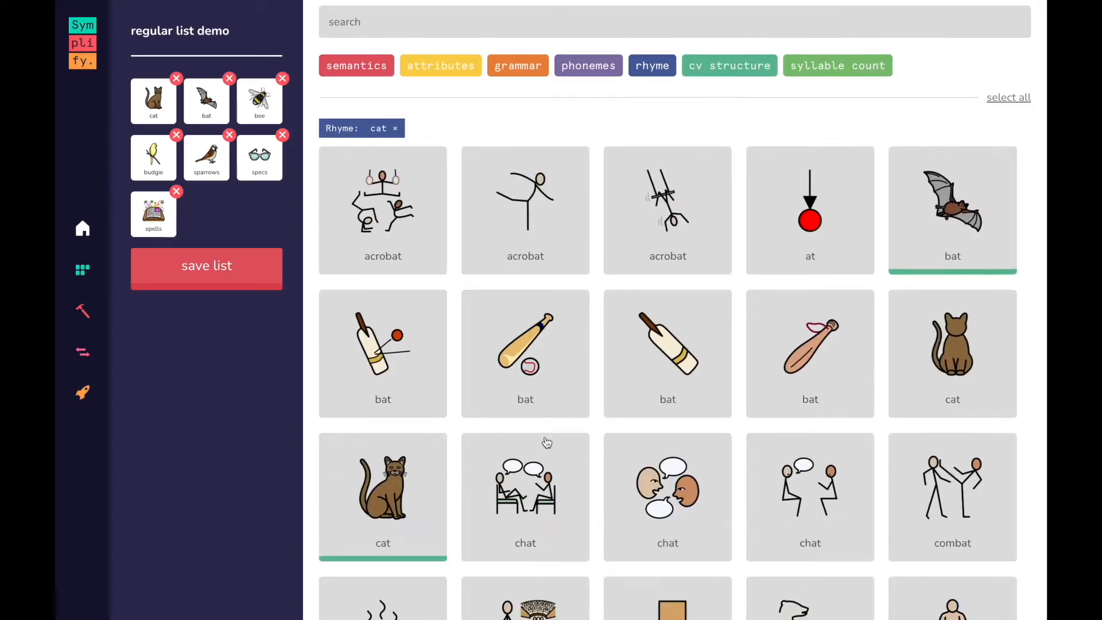
{"action": "scroll", "coordinate": [547, 442], "scroll_direction": "down", "scroll_amount": 10}
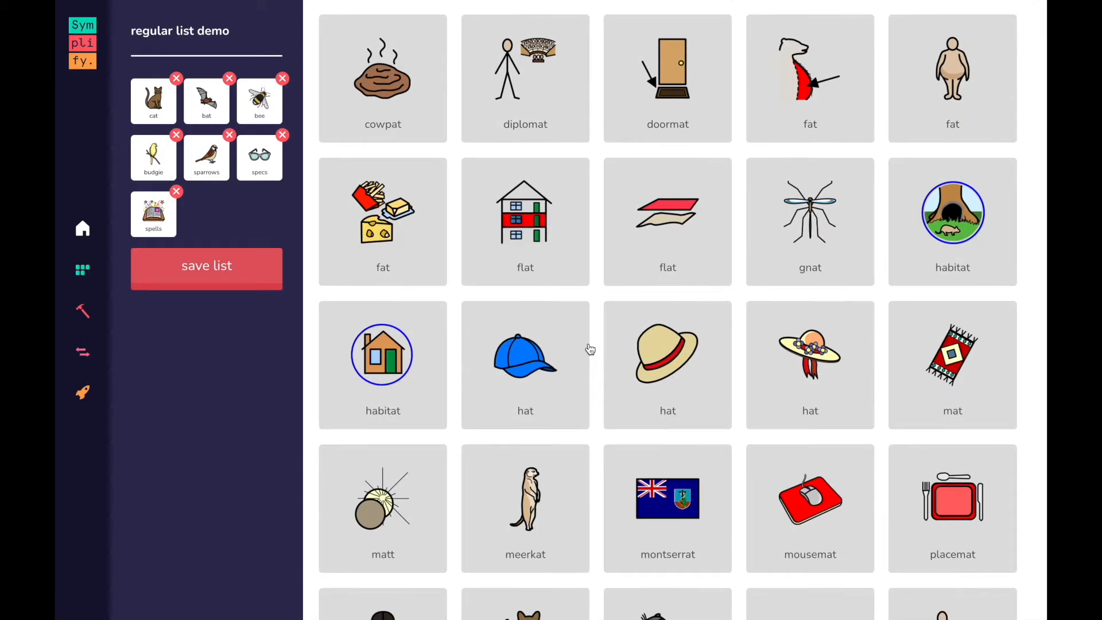
- Look through the remaining words that rhyme with "cat" and narrow them to 1 syllable
{"action": "scroll", "coordinate": [590, 349], "scroll_direction": "down", "scroll_amount": 8}
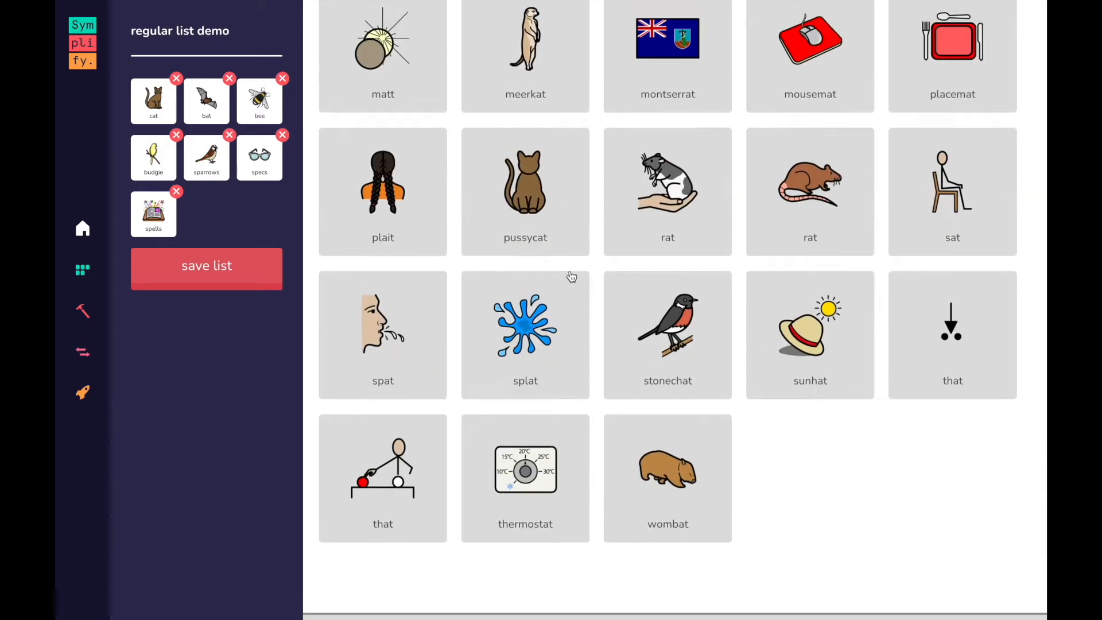
{"action": "scroll", "coordinate": [571, 276], "scroll_direction": "up", "scroll_amount": 20}
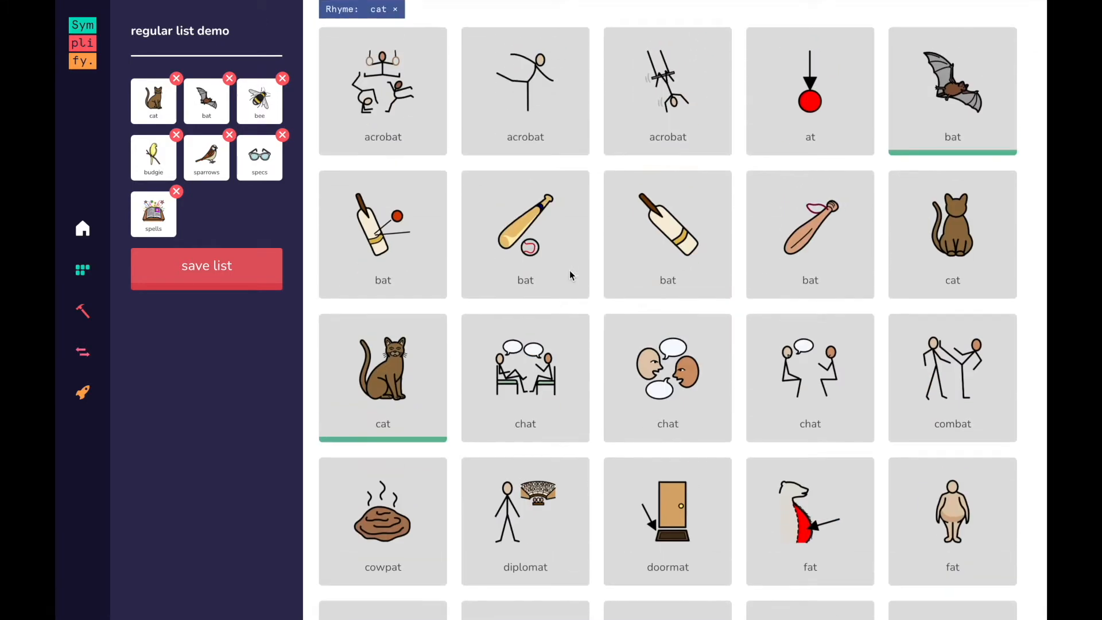
{"action": "scroll", "coordinate": [571, 274], "scroll_direction": "up", "scroll_amount": 4}
{"action": "left_click", "coordinate": [831, 163]}
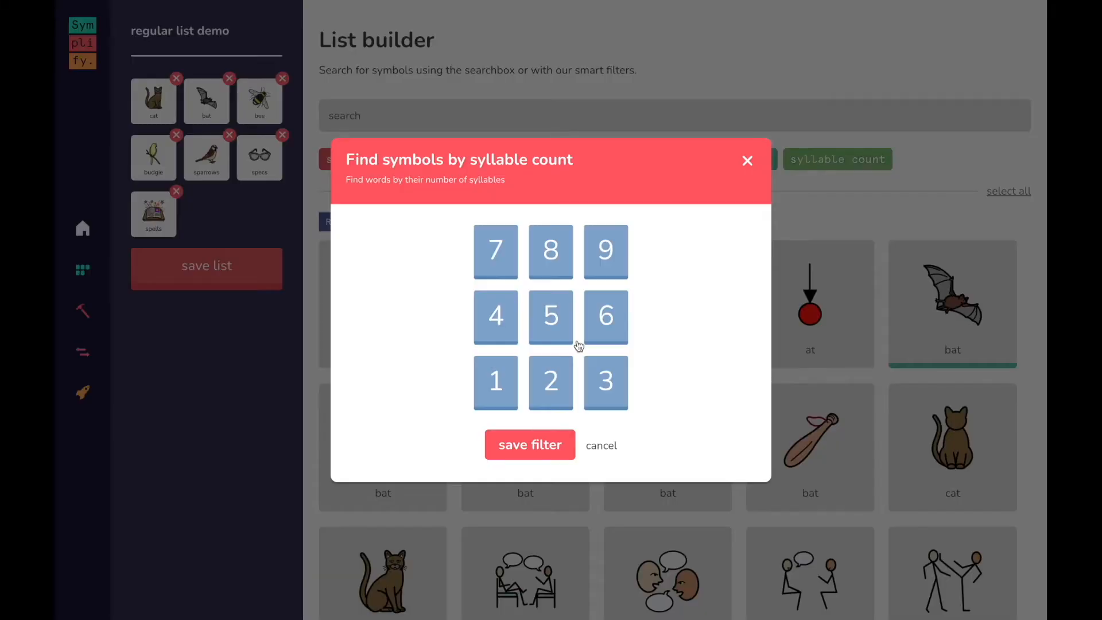
{"action": "left_click", "coordinate": [497, 381]}
{"action": "left_click", "coordinate": [513, 444]}
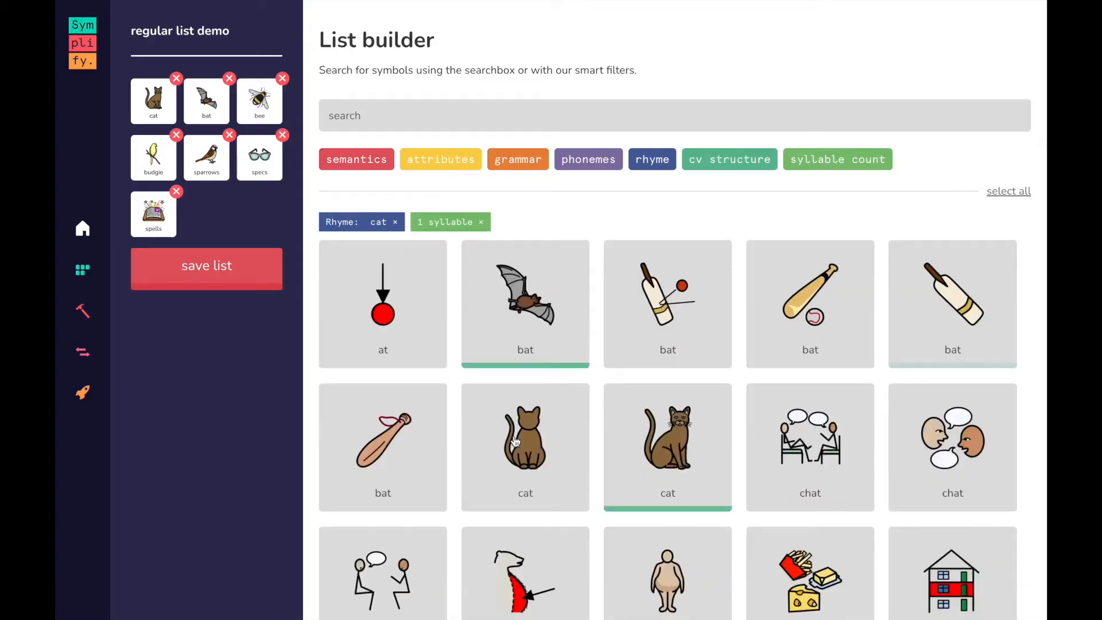
- Look through the one-syllable words rhyming with "cat", and remove both the syllable count and rhyme filters
{"action": "scroll", "coordinate": [498, 499], "scroll_direction": "down", "scroll_amount": 5}
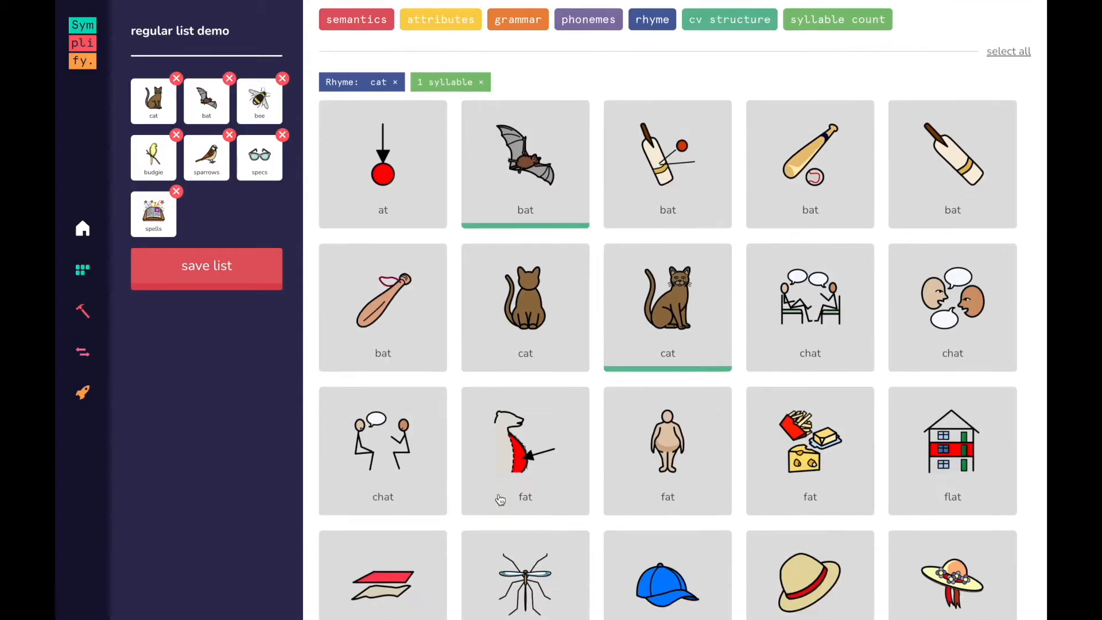
{"action": "scroll", "coordinate": [499, 499], "scroll_direction": "up", "scroll_amount": 5}
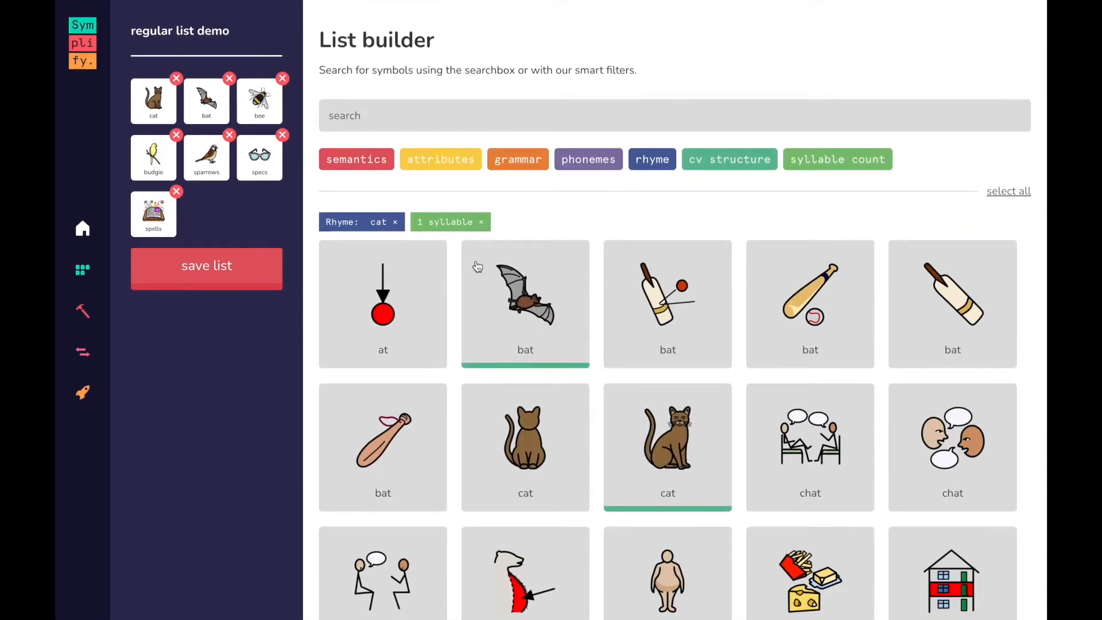
{"action": "left_click", "coordinate": [481, 223]}
{"action": "left_click", "coordinate": [395, 222]}
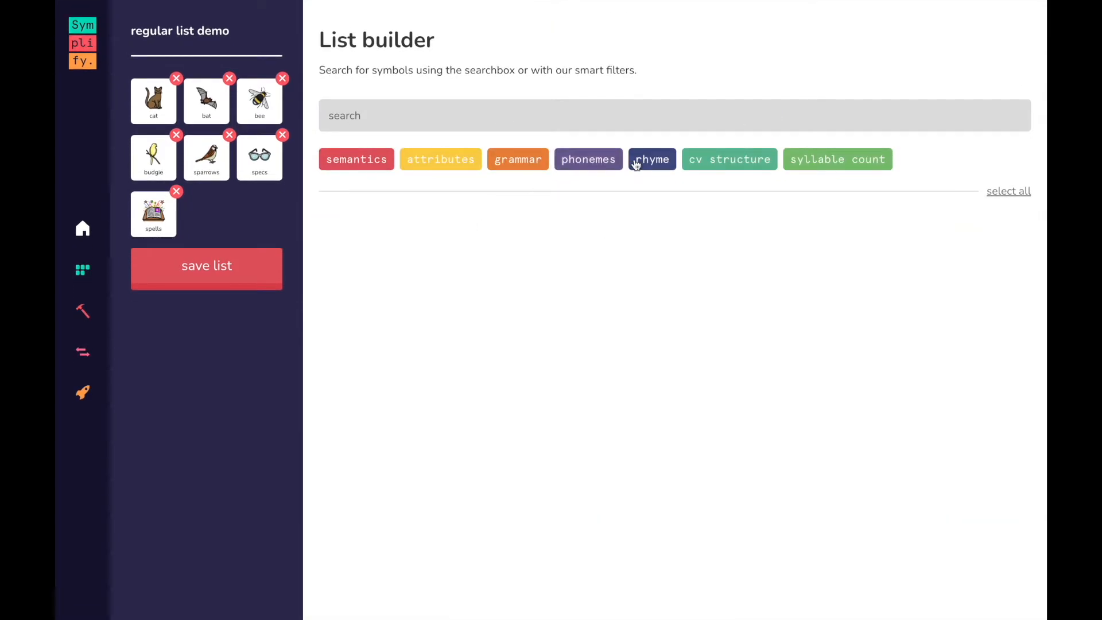
- Find words that rhyme with "lead", using the coiled dog lead symbol, and remove the rhyme filter
{"action": "left_click", "coordinate": [646, 163]}
{"action": "type", "text": "lead"}
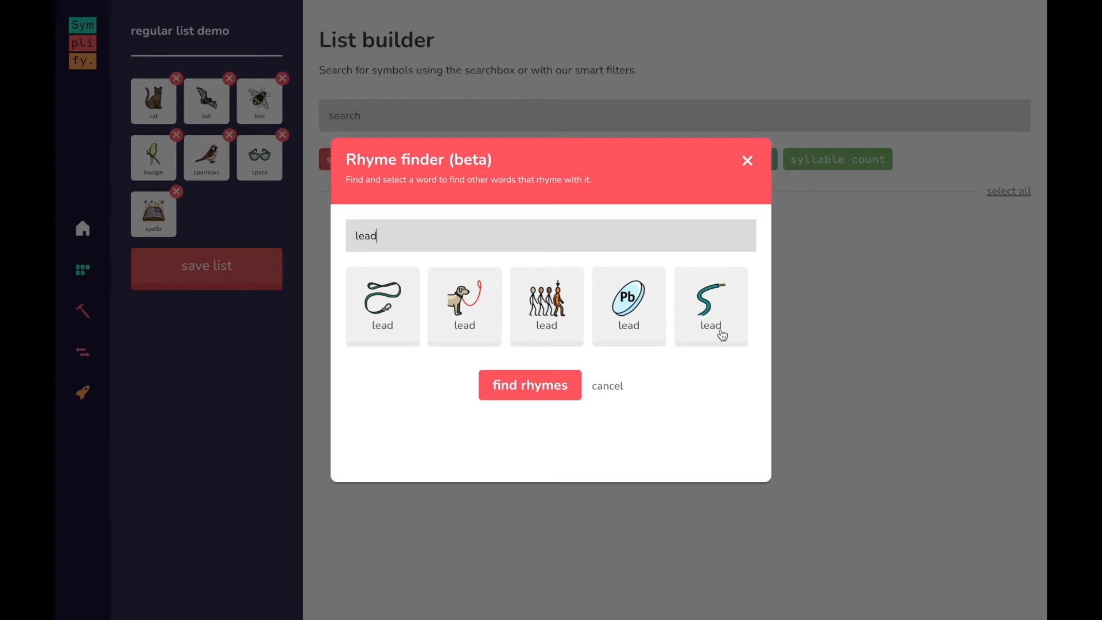
{"action": "left_click", "coordinate": [367, 318]}
{"action": "left_click", "coordinate": [507, 386]}
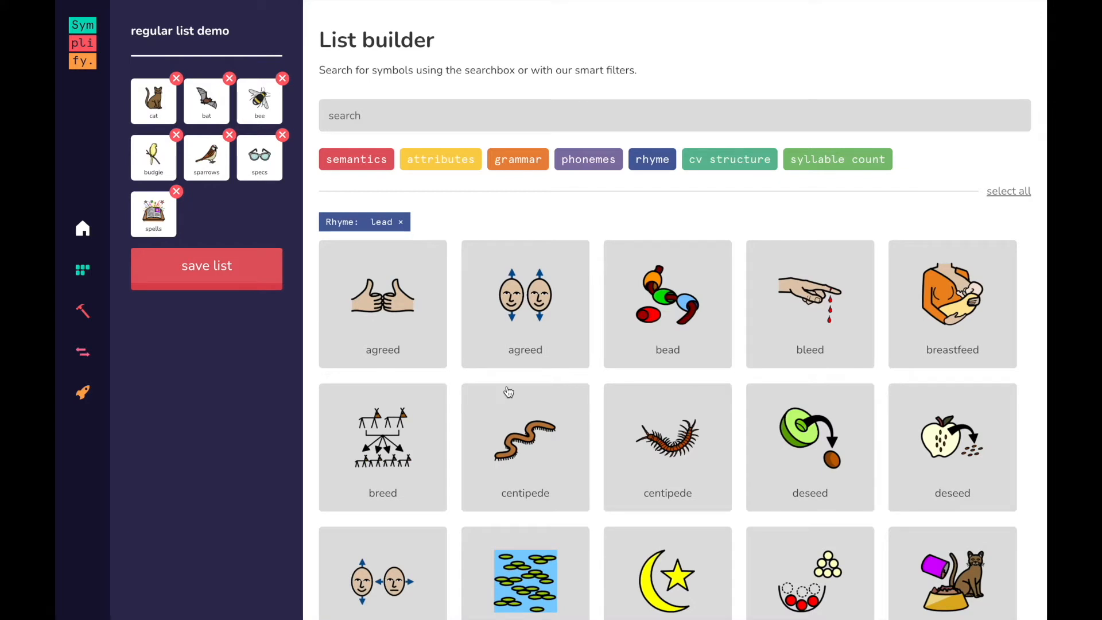
{"action": "left_click", "coordinate": [400, 223]}
- Filter the symbols by the consonant/vowel structure CCV
{"action": "left_click", "coordinate": [710, 164]}
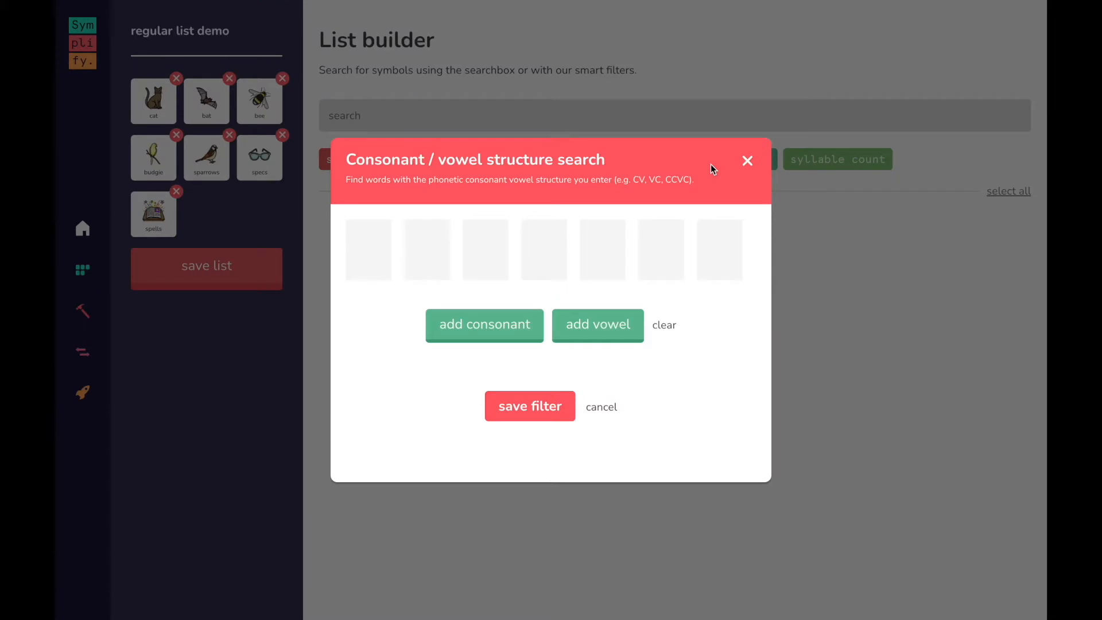
{"action": "double_click", "coordinate": [512, 326]}
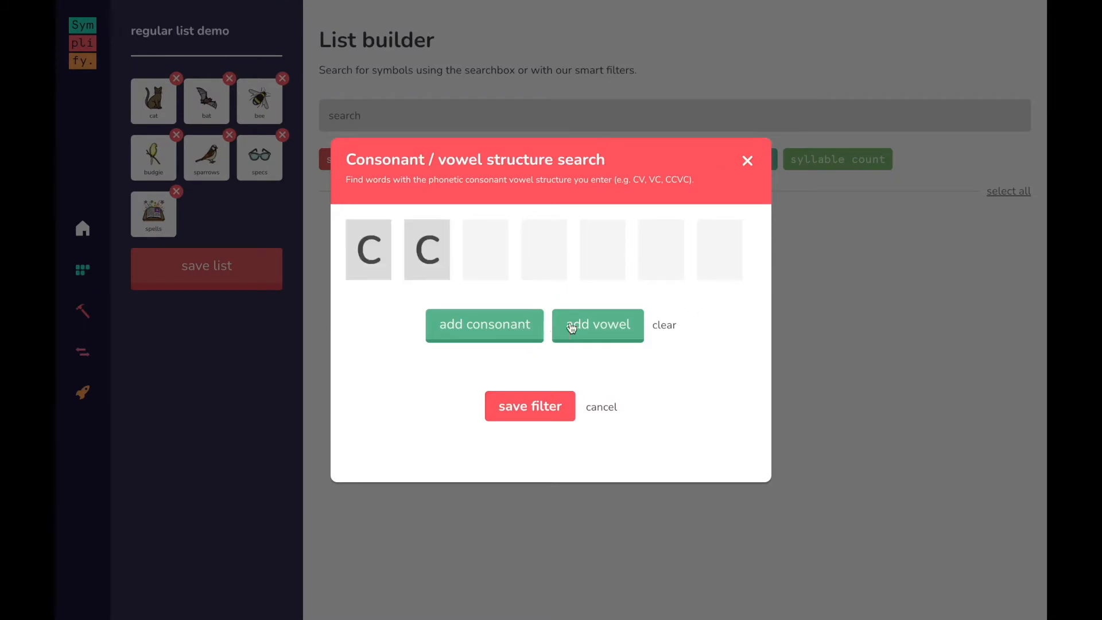
{"action": "left_click", "coordinate": [580, 328]}
{"action": "left_click", "coordinate": [556, 409]}
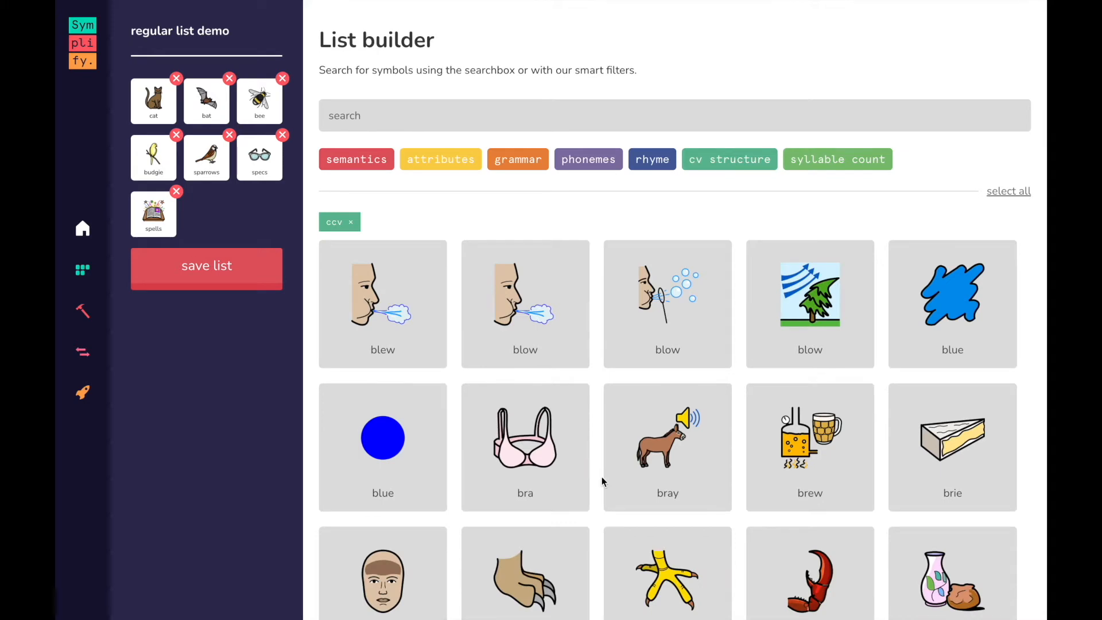
- Look through the words with CCV structure, loading more results twice
{"action": "scroll", "coordinate": [602, 479], "scroll_direction": "down", "scroll_amount": 3}
{"action": "scroll", "coordinate": [613, 501], "scroll_direction": "down", "scroll_amount": 10}
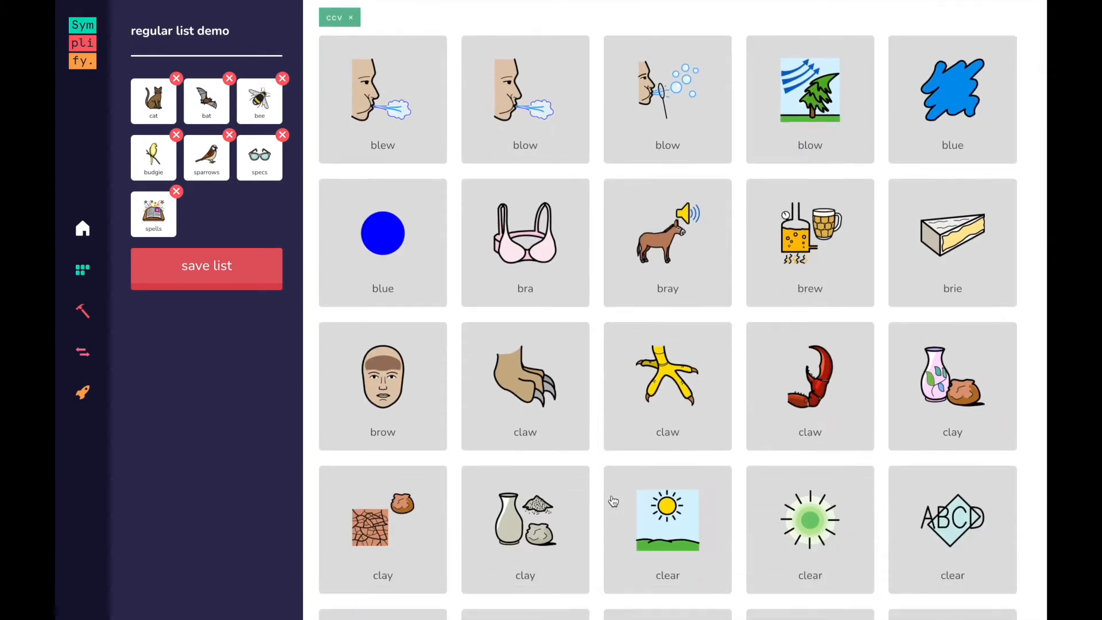
{"action": "scroll", "coordinate": [613, 500], "scroll_direction": "down", "scroll_amount": 5}
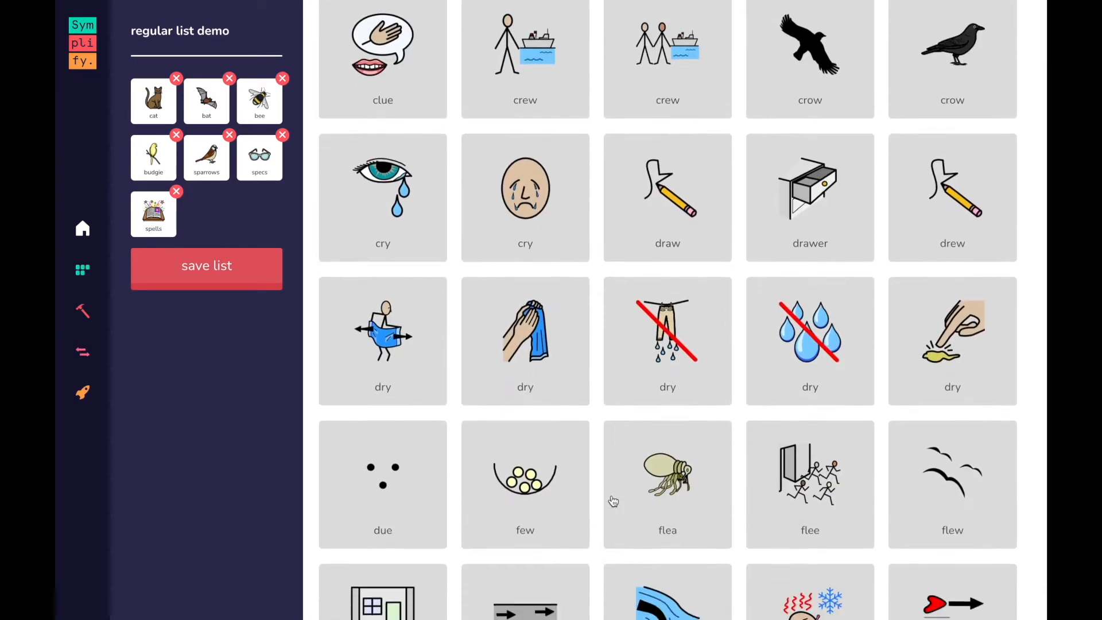
{"action": "scroll", "coordinate": [613, 501], "scroll_direction": "up", "scroll_amount": 5}
{"action": "scroll", "coordinate": [613, 500], "scroll_direction": "down", "scroll_amount": 6}
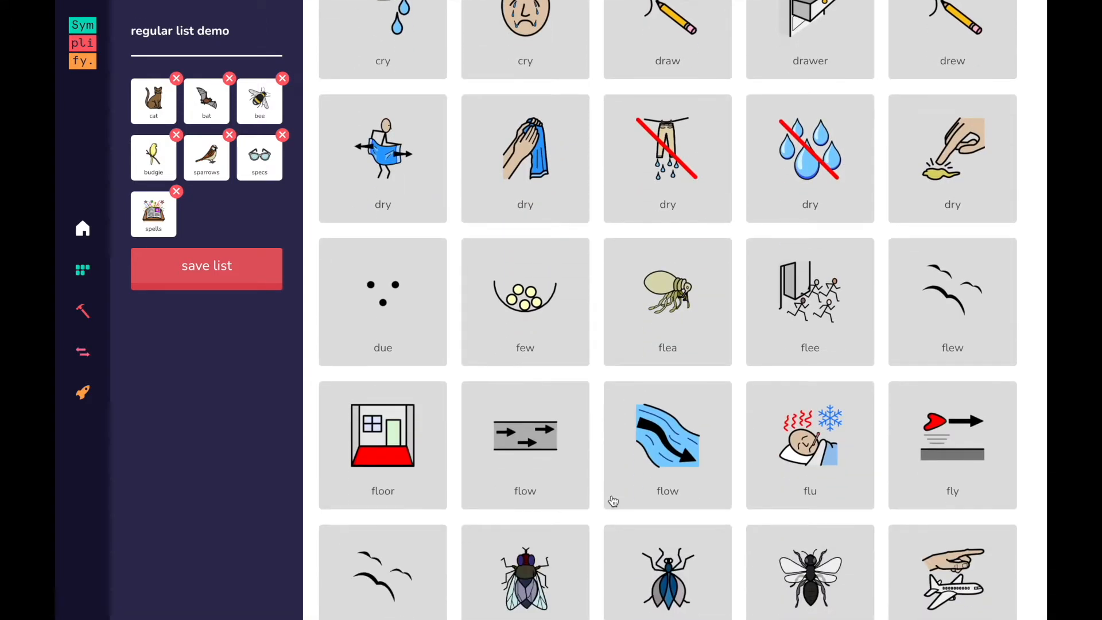
{"action": "scroll", "coordinate": [613, 501], "scroll_direction": "down", "scroll_amount": 3}
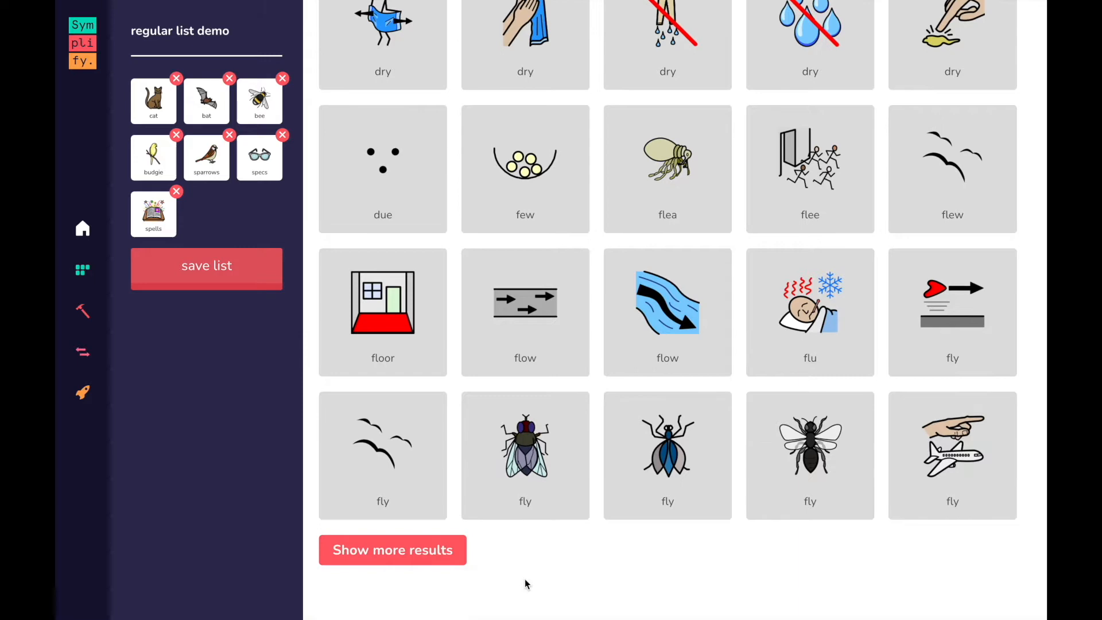
{"action": "left_click", "coordinate": [392, 550]}
{"action": "scroll", "coordinate": [475, 437], "scroll_direction": "down", "scroll_amount": 15}
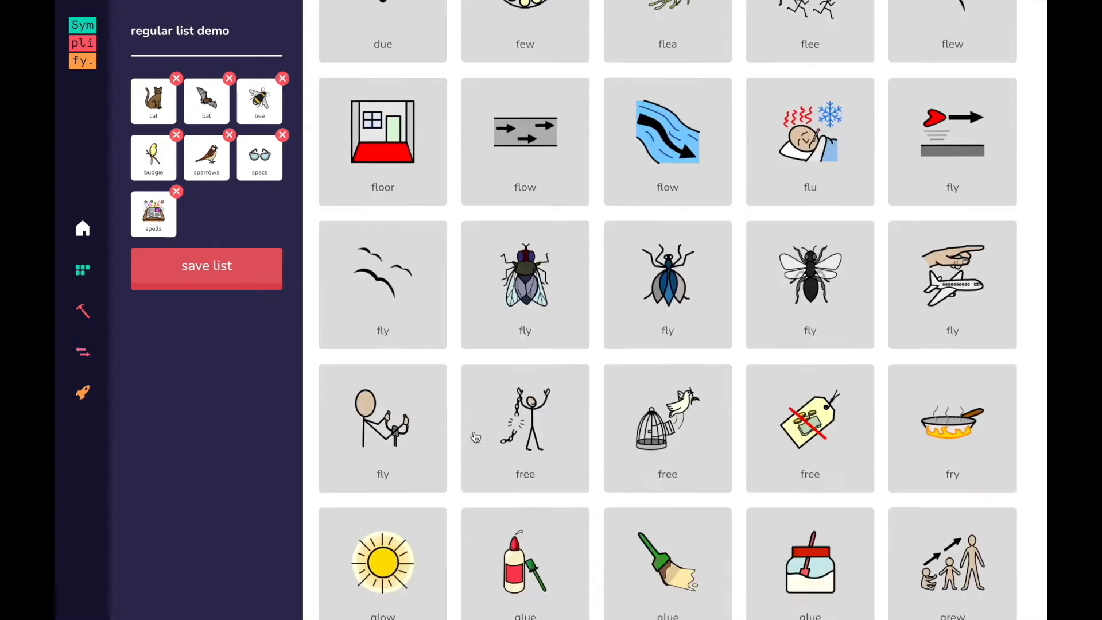
{"action": "scroll", "coordinate": [475, 437], "scroll_direction": "down", "scroll_amount": 9}
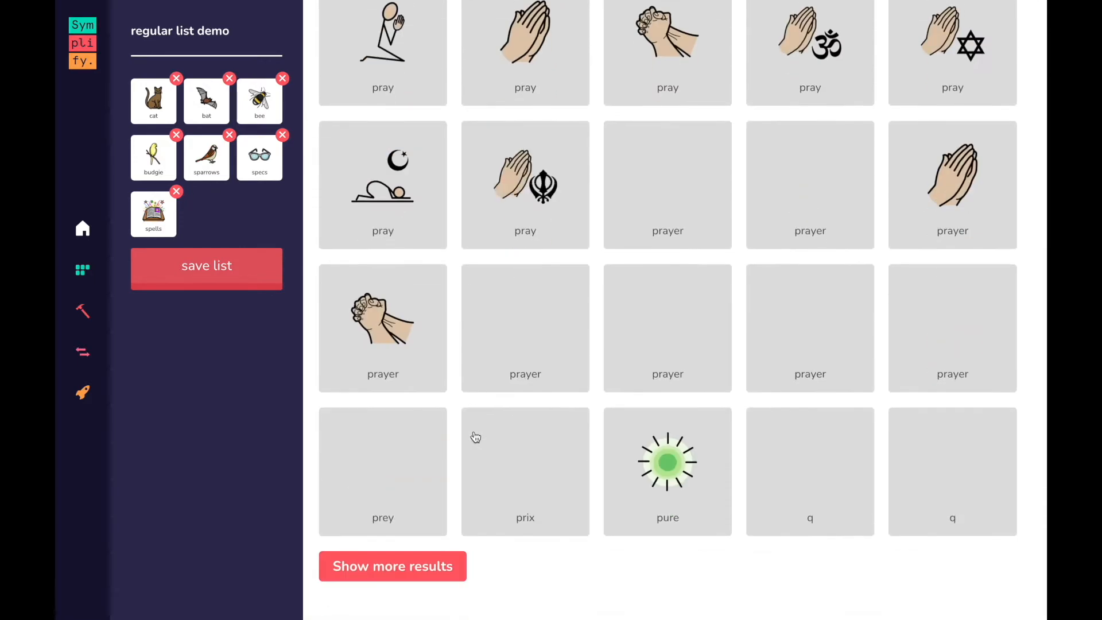
{"action": "left_click", "coordinate": [394, 427]}
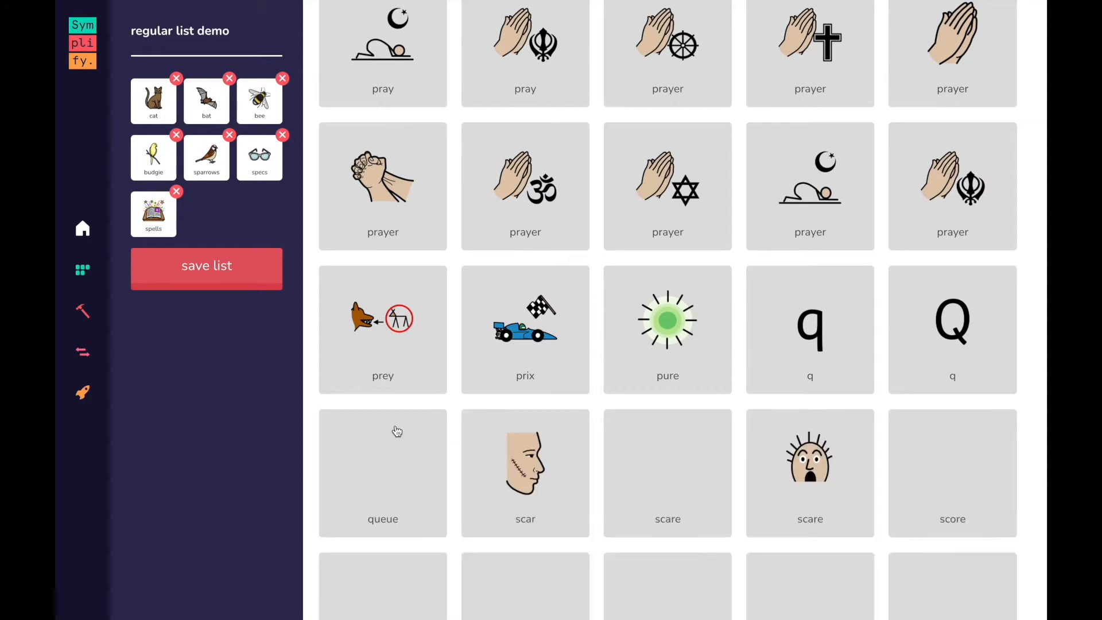
- Examine the CCV words from "queue" to "store", and remove the CCV filter
{"action": "scroll", "coordinate": [457, 514], "scroll_direction": "down", "scroll_amount": 4}
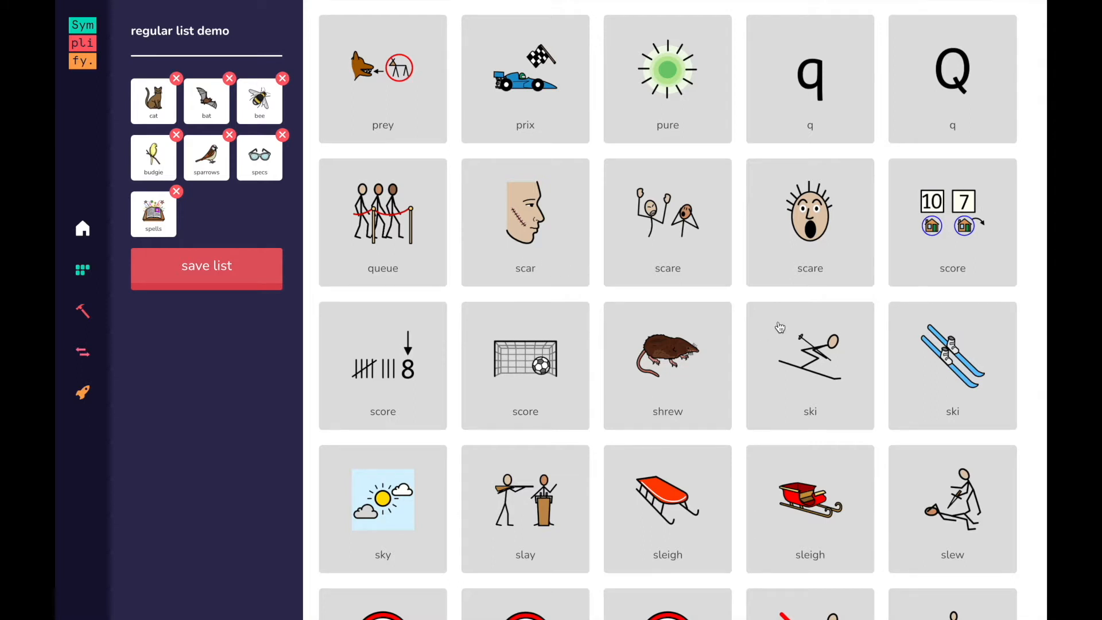
{"action": "scroll", "coordinate": [849, 442], "scroll_direction": "down", "scroll_amount": 4}
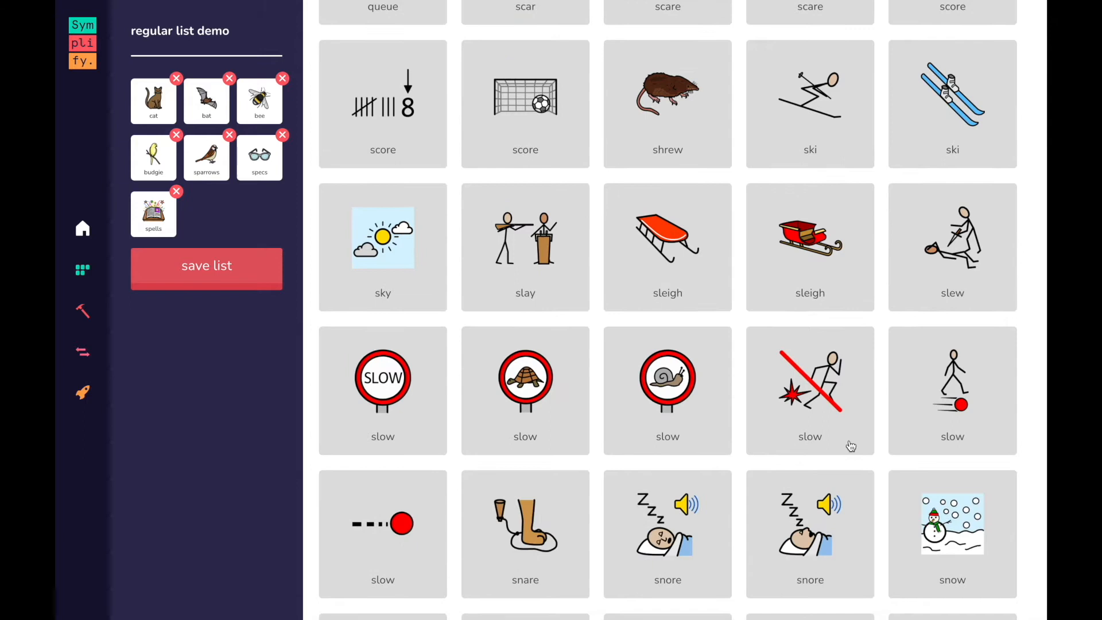
{"action": "scroll", "coordinate": [850, 446], "scroll_direction": "down", "scroll_amount": 3}
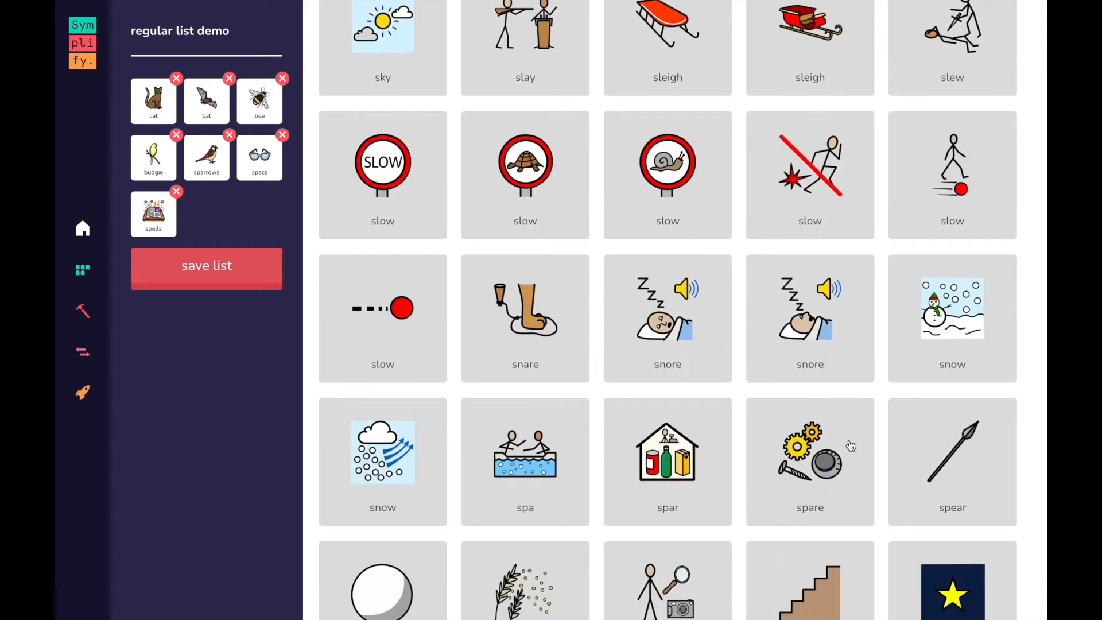
{"action": "scroll", "coordinate": [801, 508], "scroll_direction": "down", "scroll_amount": 4}
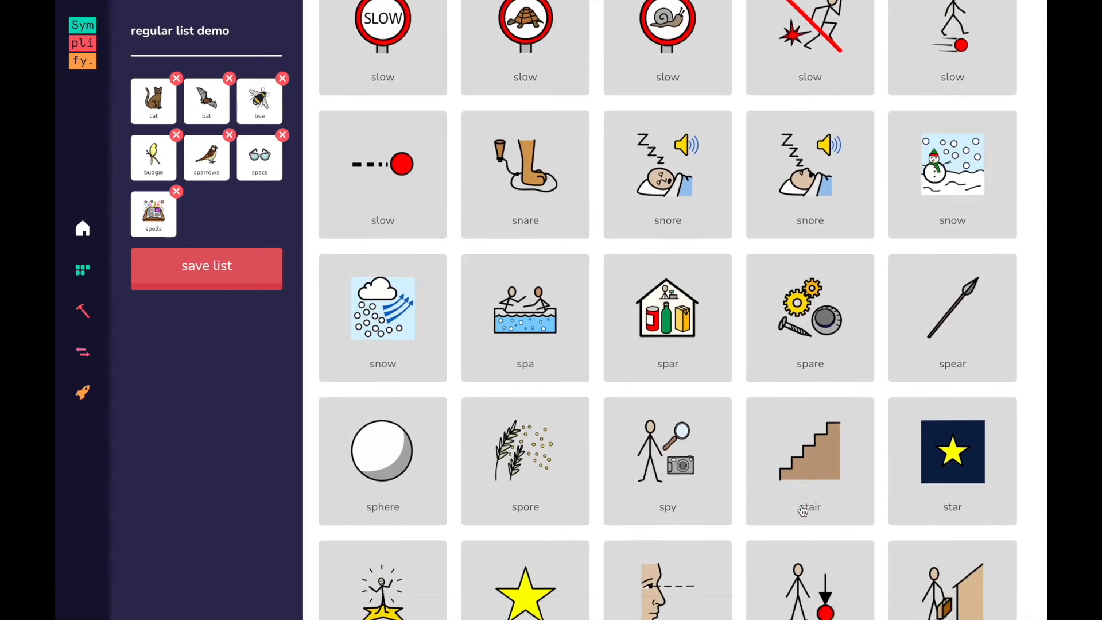
{"action": "scroll", "coordinate": [801, 504], "scroll_direction": "down", "scroll_amount": 5}
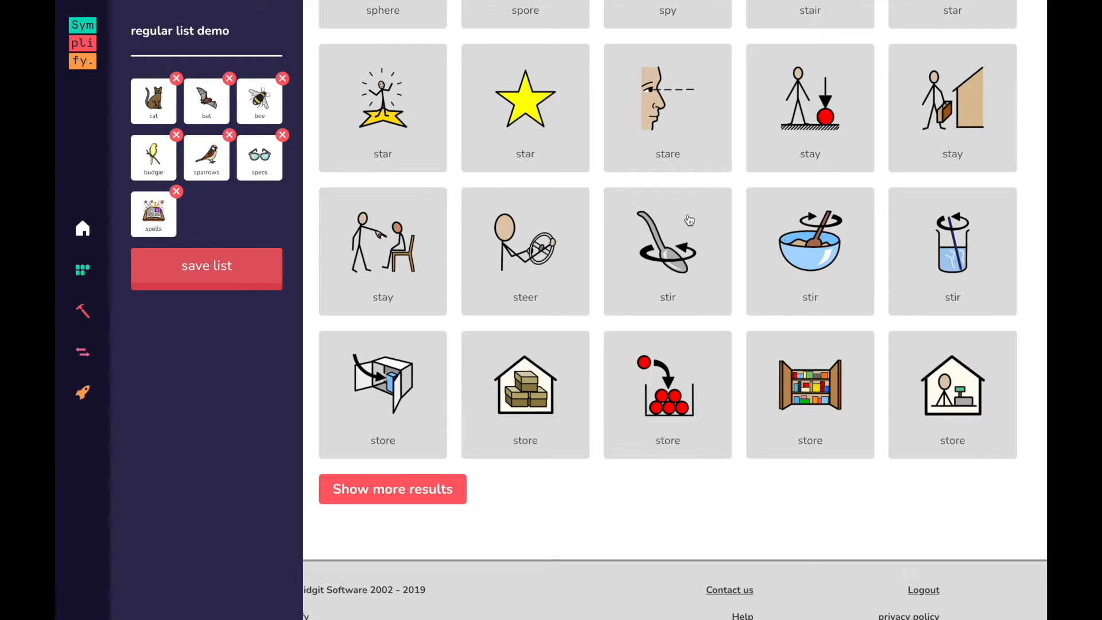
{"action": "scroll", "coordinate": [631, 263], "scroll_direction": "up", "scroll_amount": 20}
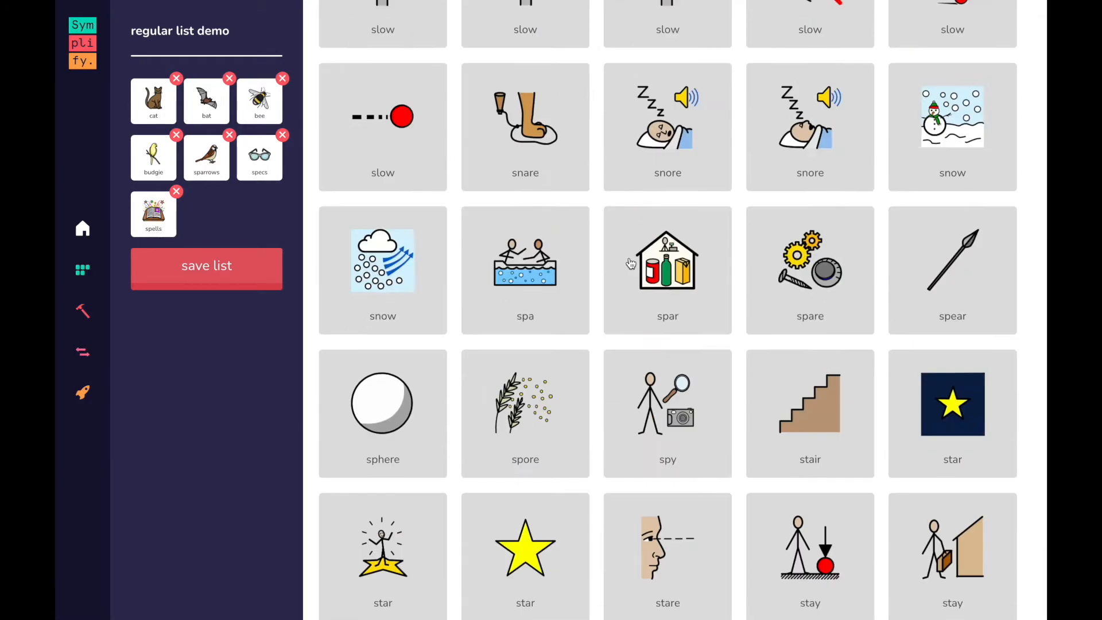
{"action": "scroll", "coordinate": [631, 262], "scroll_direction": "up", "scroll_amount": 10}
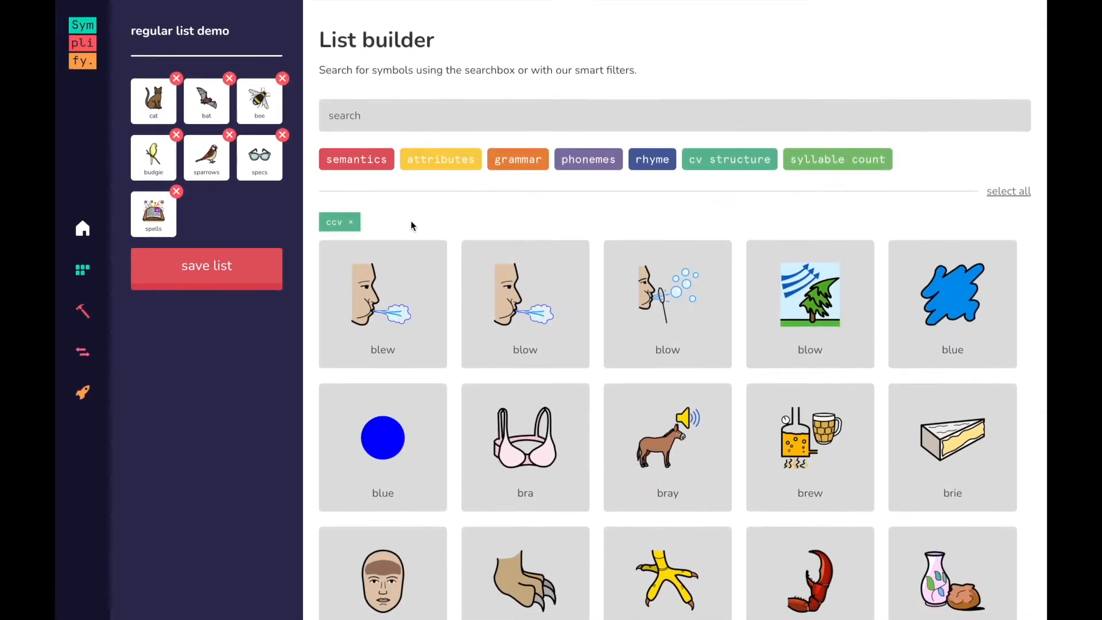
{"action": "left_click", "coordinate": [353, 224]}
- Filter the symbols by the consonant/vowel structure CCVC
{"action": "left_click", "coordinate": [691, 160]}
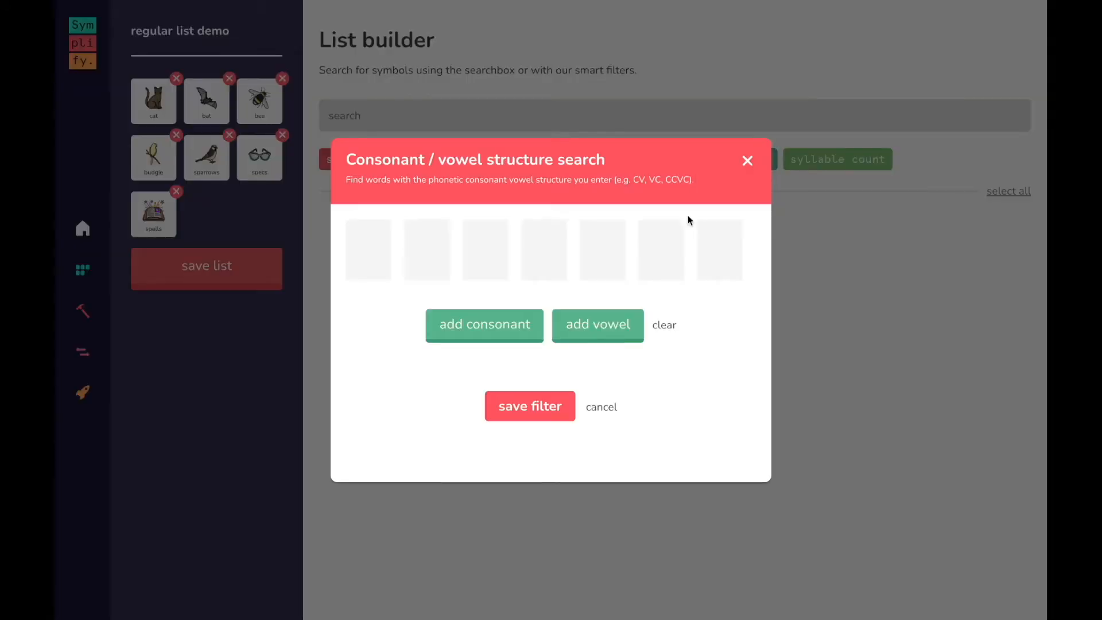
{"action": "left_click", "coordinate": [505, 332]}
{"action": "left_click", "coordinate": [507, 333]}
{"action": "left_click", "coordinate": [568, 327]}
{"action": "left_click", "coordinate": [499, 335]}
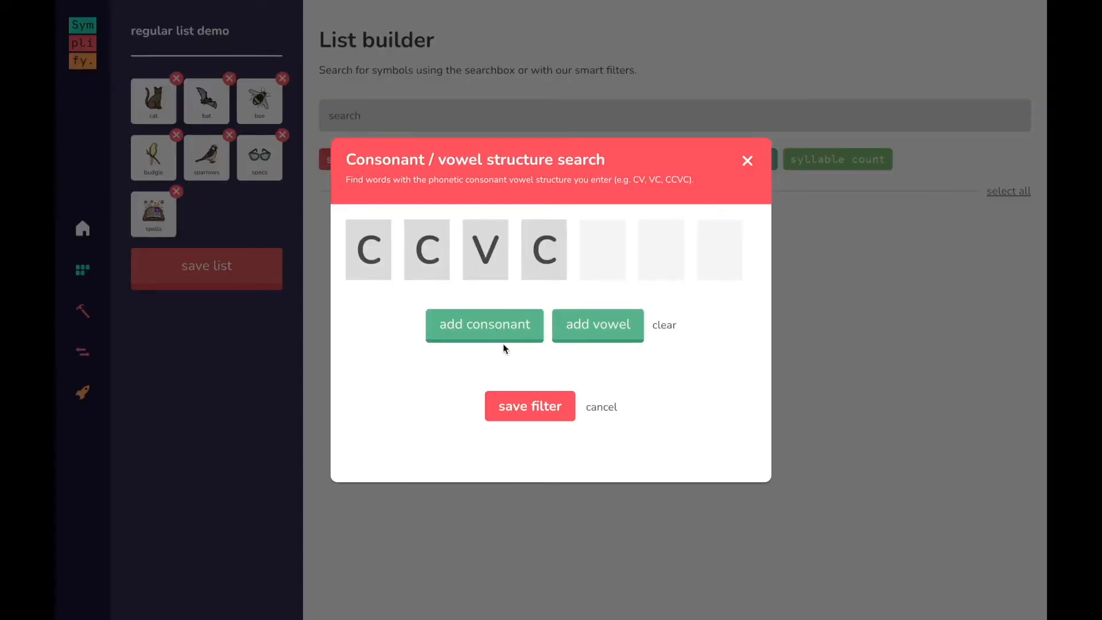
{"action": "left_click", "coordinate": [526, 407]}
- Look through the CCVC words from "bled" to "drum", loading more results three times along the way
{"action": "scroll", "coordinate": [598, 491], "scroll_direction": "down", "scroll_amount": 20}
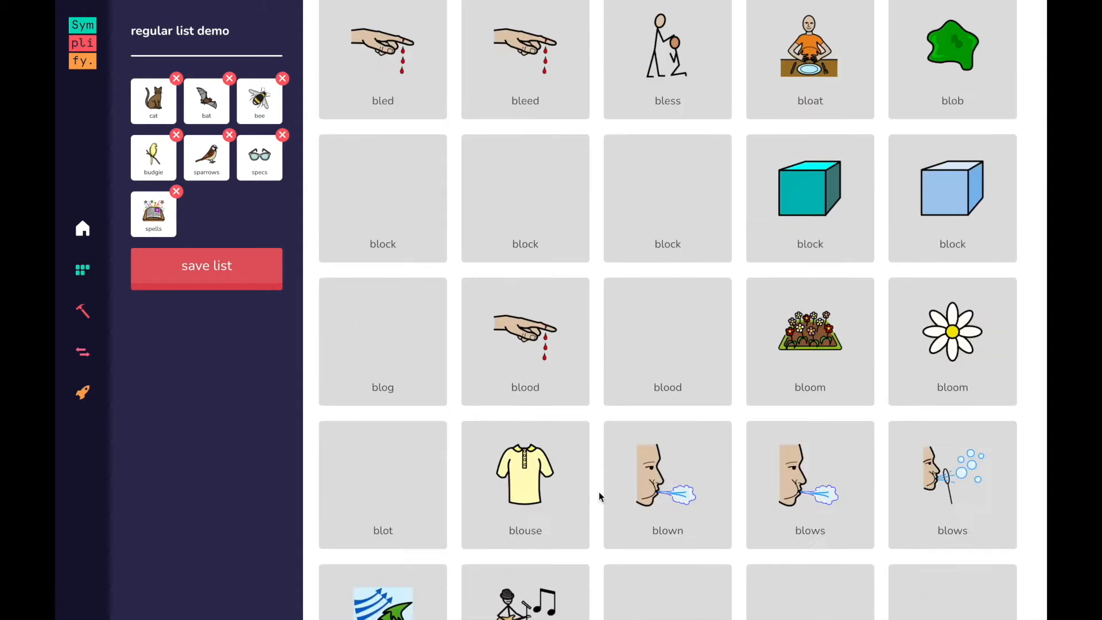
{"action": "scroll", "coordinate": [557, 451], "scroll_direction": "down", "scroll_amount": 10}
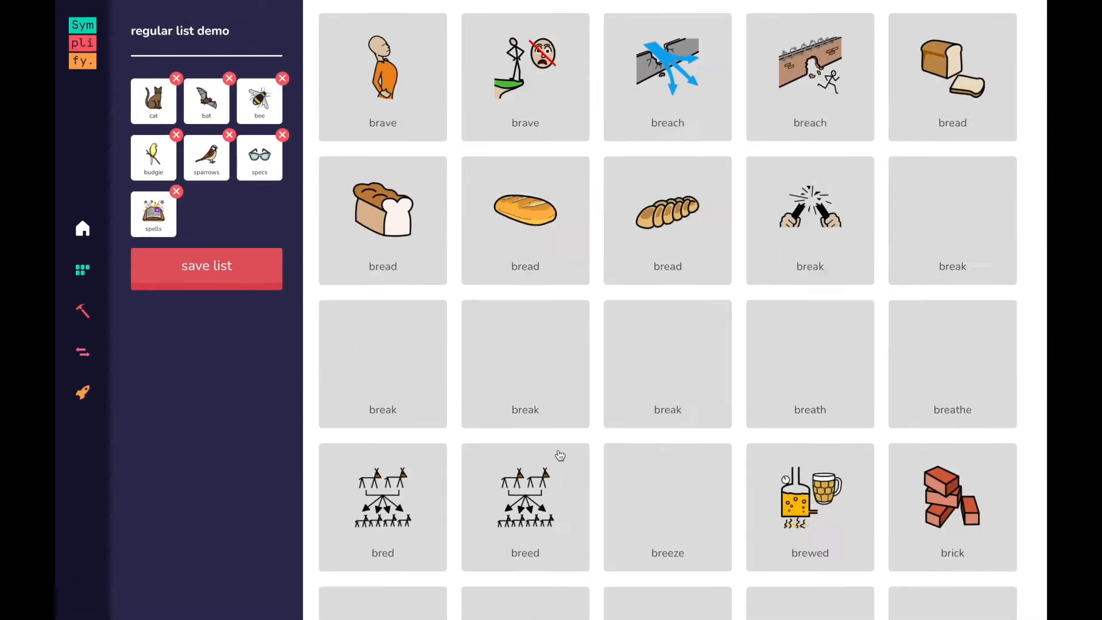
{"action": "left_click", "coordinate": [382, 417]}
{"action": "scroll", "coordinate": [516, 447], "scroll_direction": "down", "scroll_amount": 10}
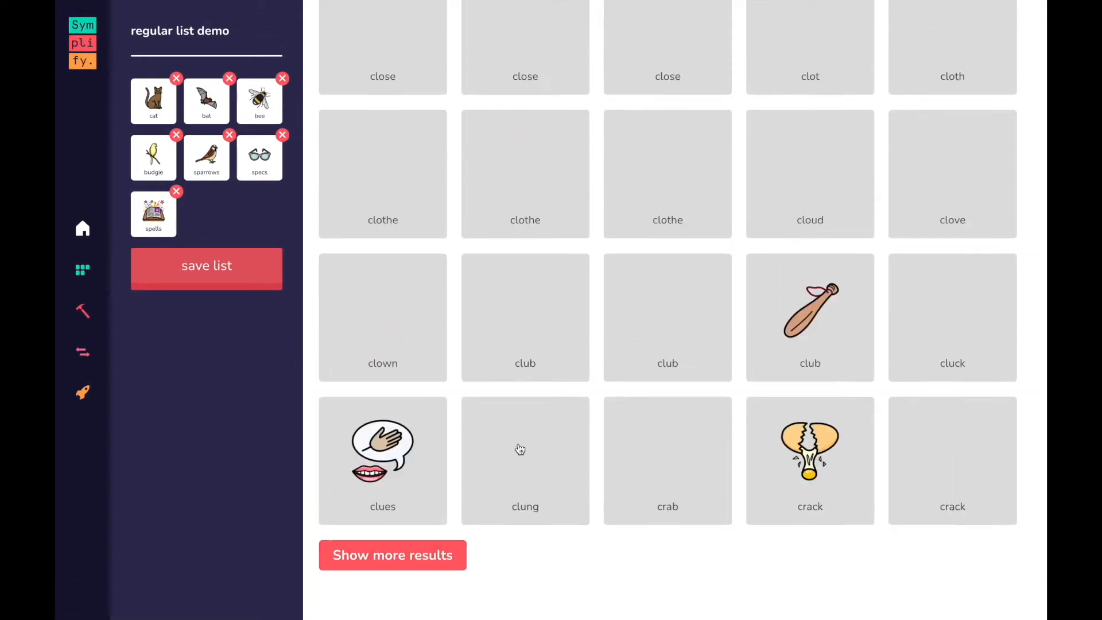
{"action": "left_click", "coordinate": [394, 423]}
{"action": "scroll", "coordinate": [509, 469], "scroll_direction": "down", "scroll_amount": 10}
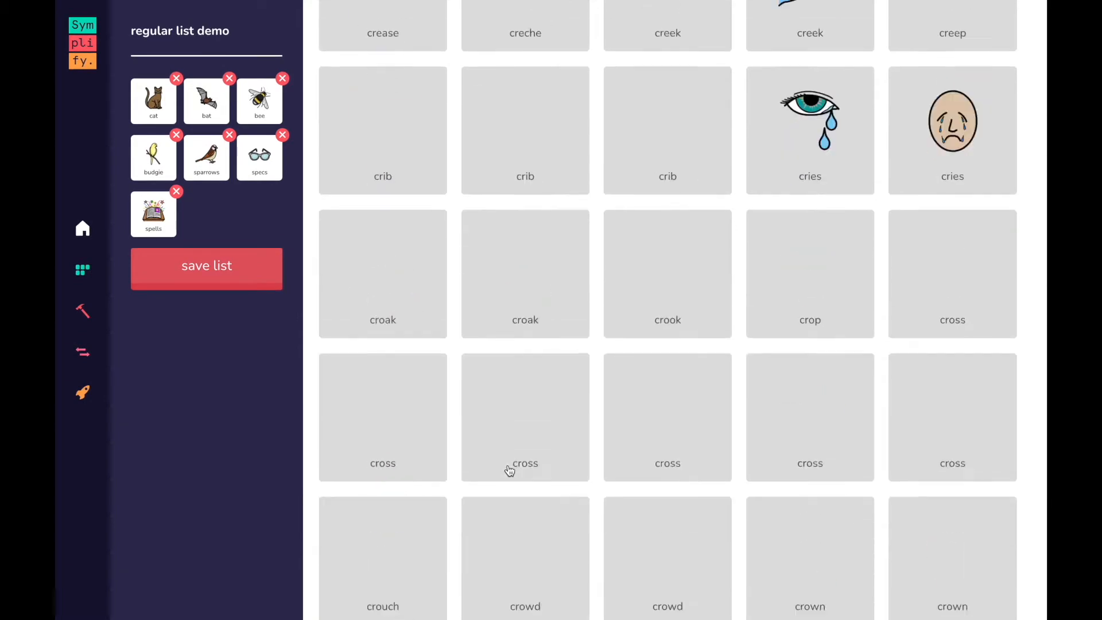
{"action": "left_click", "coordinate": [413, 425]}
{"action": "scroll", "coordinate": [416, 390], "scroll_direction": "down", "scroll_amount": 10}
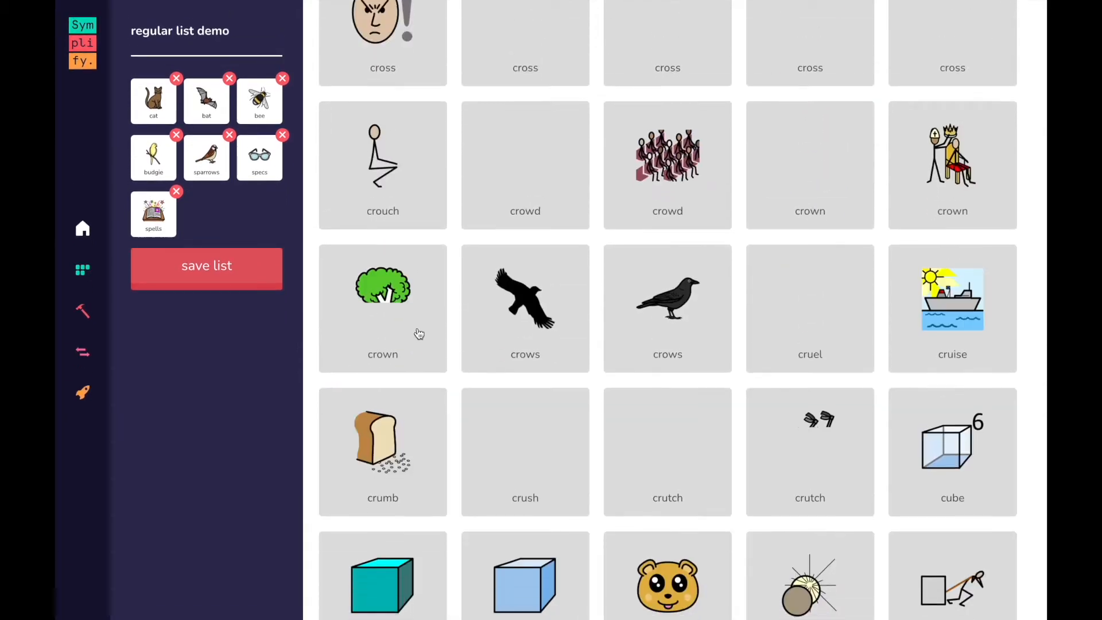
{"action": "scroll", "coordinate": [418, 333], "scroll_direction": "down", "scroll_amount": 10}
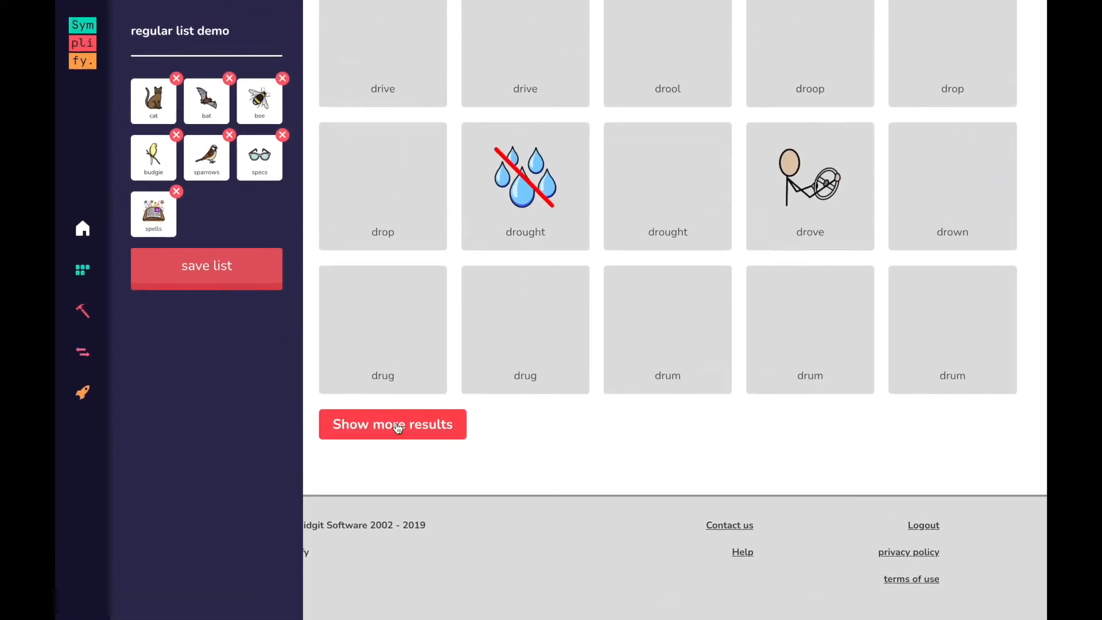
- Load more CCVC results five times, browsing from the "dr" words to the "pr" words
{"action": "left_click", "coordinate": [398, 426]}
{"action": "scroll", "coordinate": [423, 438], "scroll_direction": "down", "scroll_amount": 10}
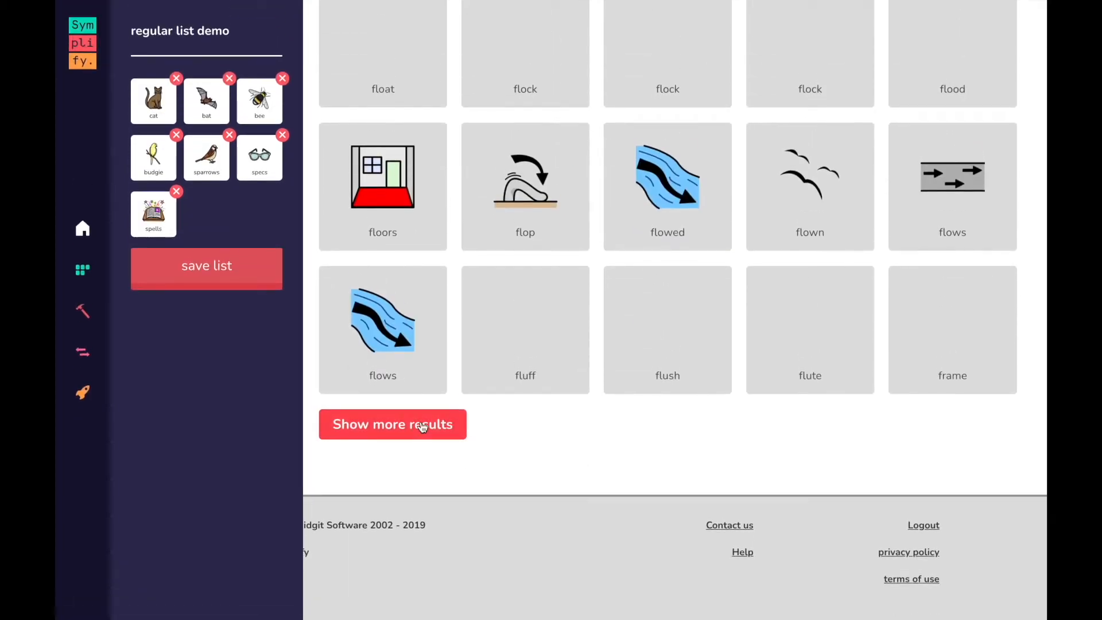
{"action": "left_click", "coordinate": [422, 426]}
{"action": "scroll", "coordinate": [536, 476], "scroll_direction": "down", "scroll_amount": 10}
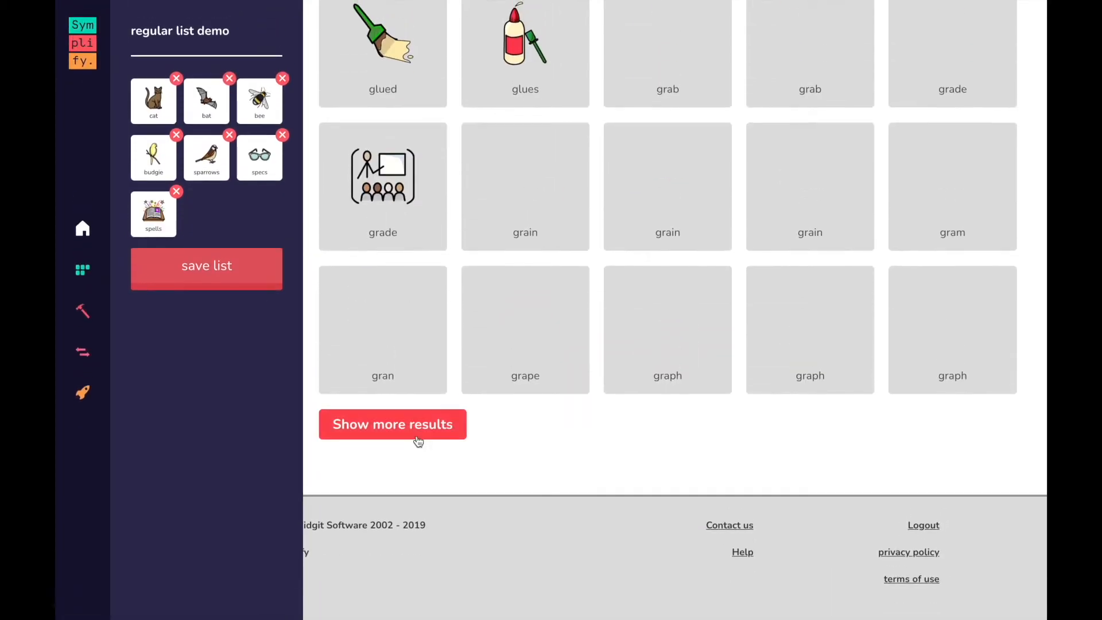
{"action": "left_click", "coordinate": [416, 438]}
{"action": "scroll", "coordinate": [556, 478], "scroll_direction": "down", "scroll_amount": 10}
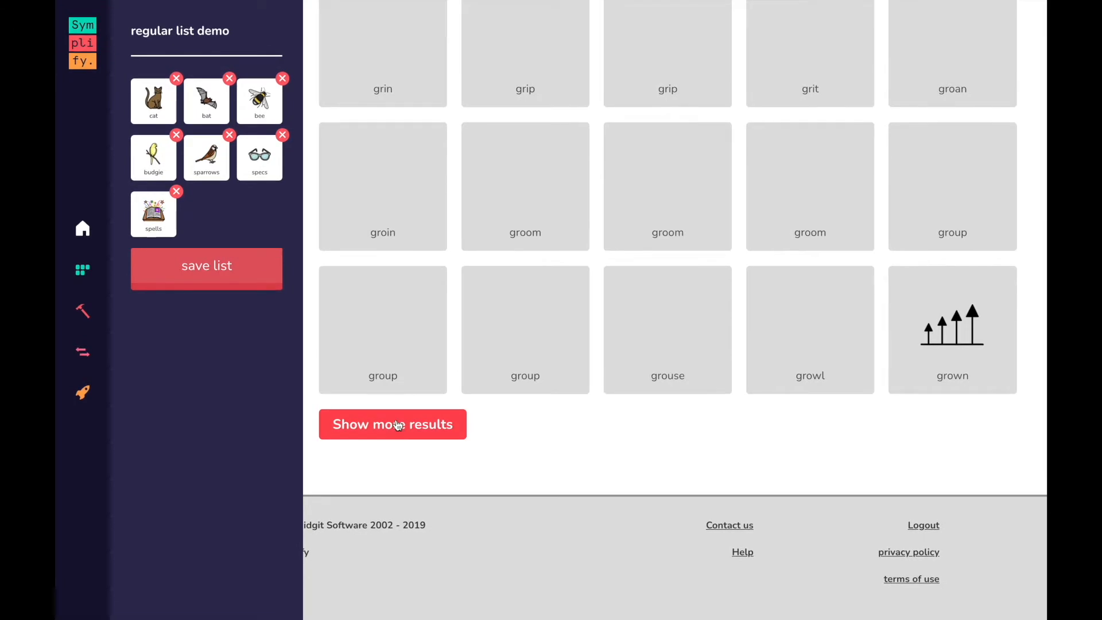
{"action": "left_click", "coordinate": [398, 426]}
{"action": "scroll", "coordinate": [492, 493], "scroll_direction": "down", "scroll_amount": 10}
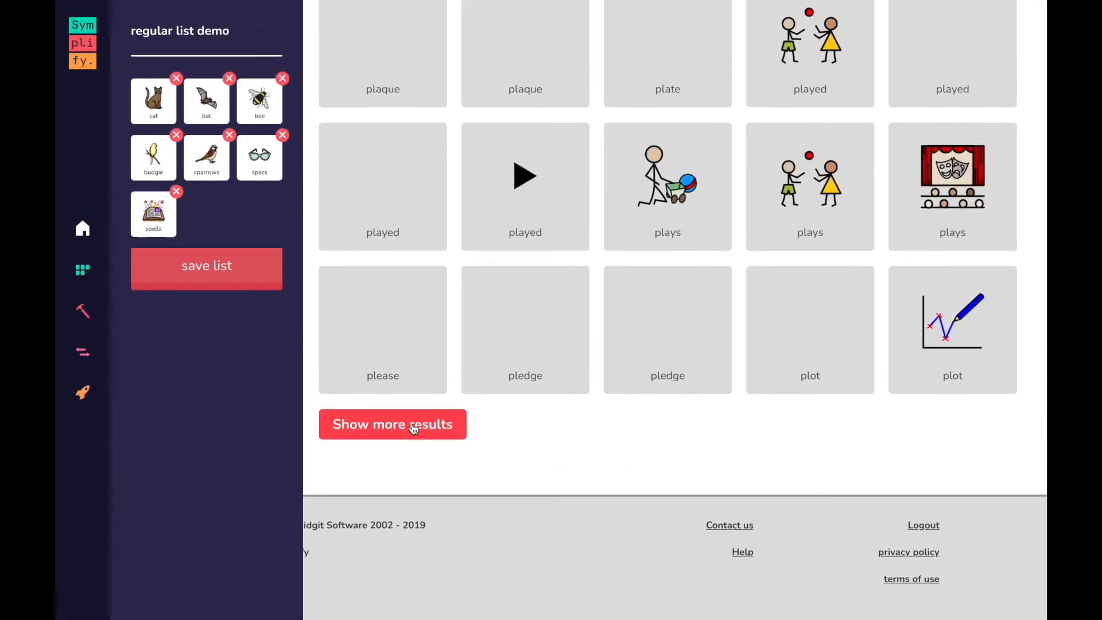
{"action": "left_click", "coordinate": [413, 427]}
{"action": "scroll", "coordinate": [536, 547], "scroll_direction": "down", "scroll_amount": 10}
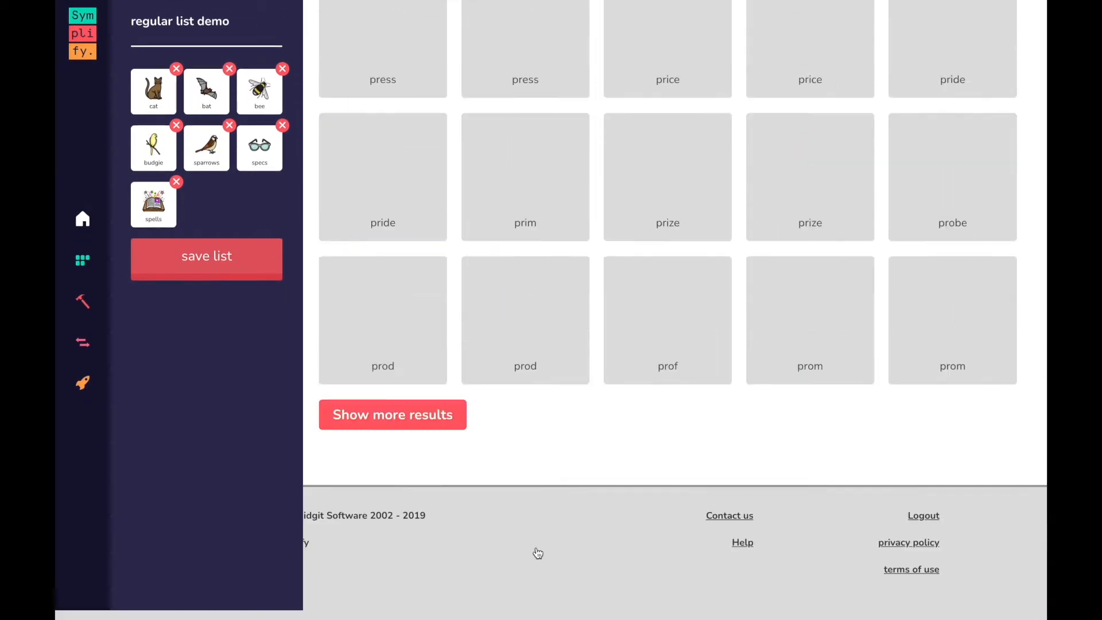
- Load another batch of CCVC results and add the "scone" symbol to the list
{"action": "left_click", "coordinate": [402, 423]}
{"action": "scroll", "coordinate": [436, 447], "scroll_direction": "down", "scroll_amount": 2}
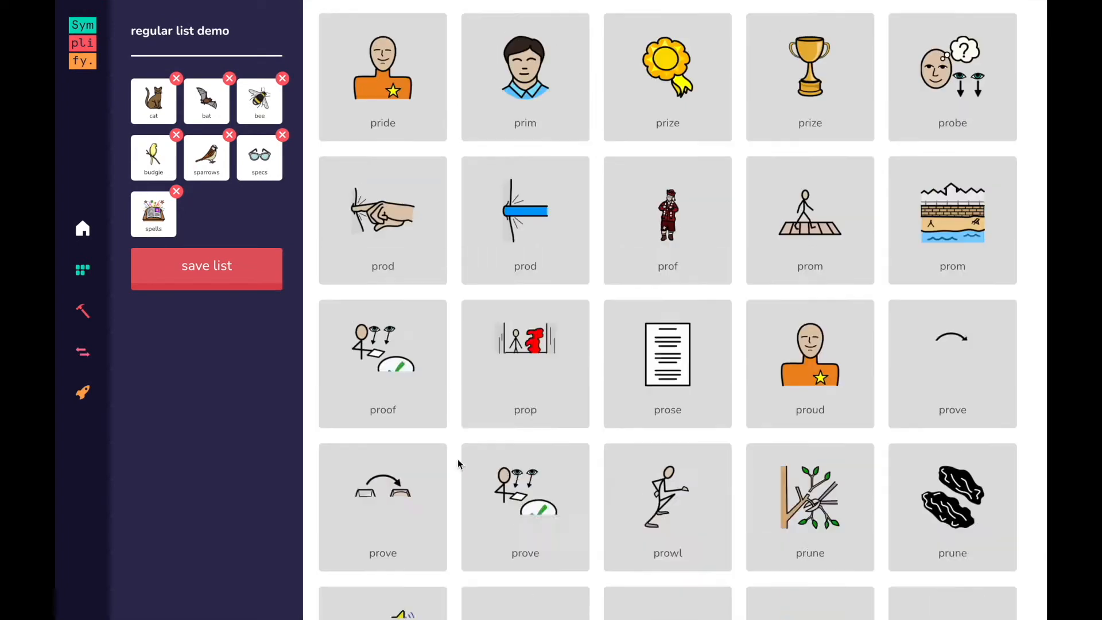
{"action": "scroll", "coordinate": [457, 459], "scroll_direction": "down", "scroll_amount": 10}
{"action": "scroll", "coordinate": [637, 446], "scroll_direction": "up", "scroll_amount": 4}
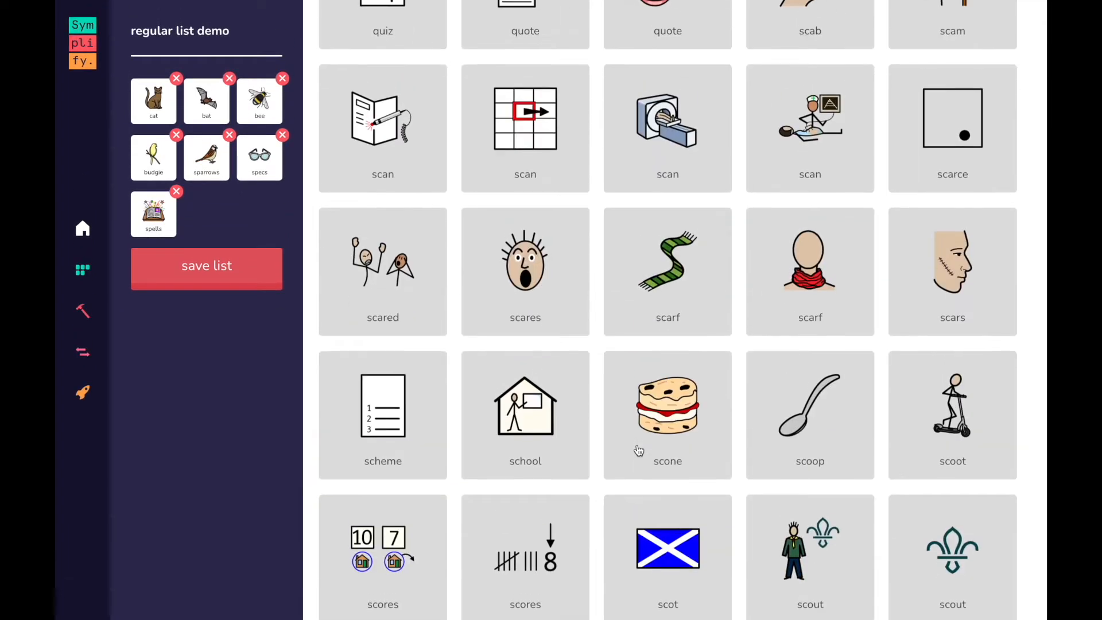
{"action": "scroll", "coordinate": [638, 450], "scroll_direction": "up", "scroll_amount": 2}
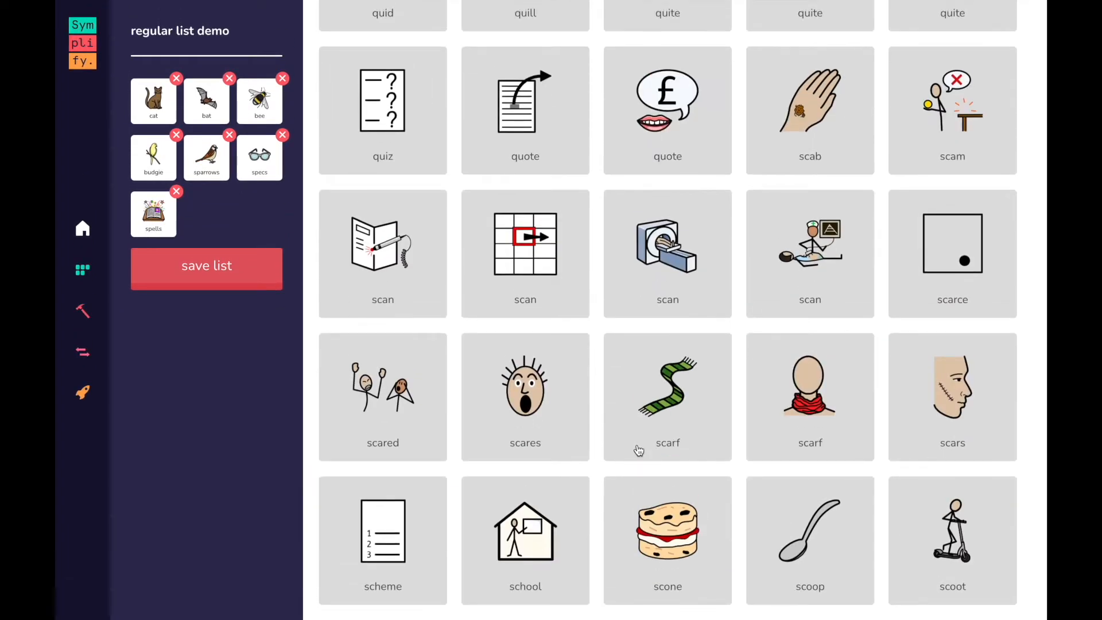
{"action": "scroll", "coordinate": [608, 448], "scroll_direction": "down", "scroll_amount": 4}
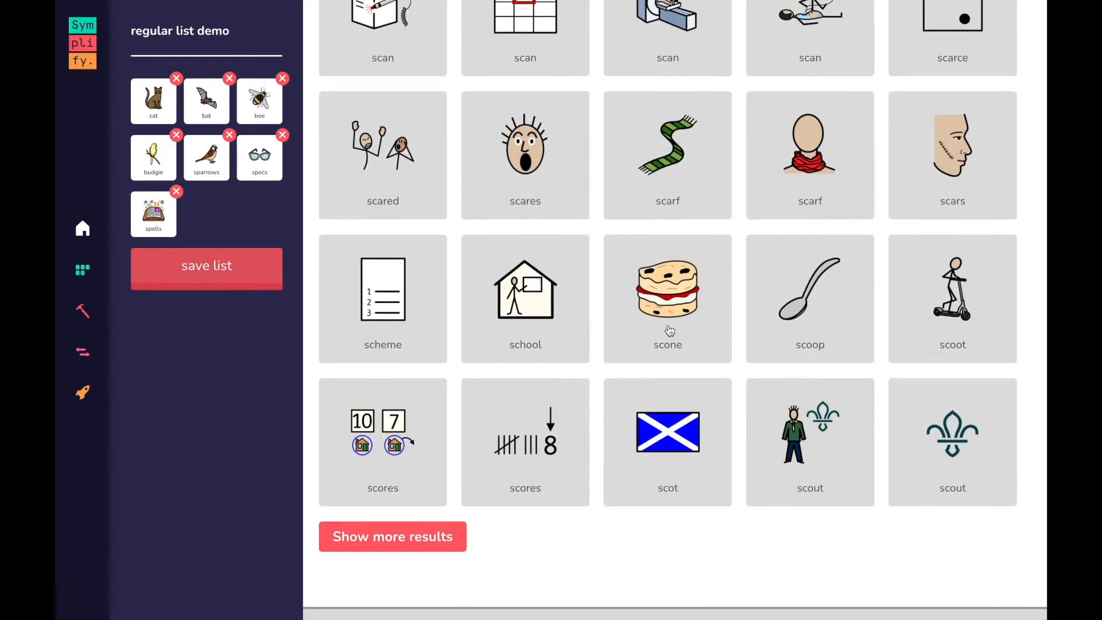
{"action": "left_click", "coordinate": [669, 330]}
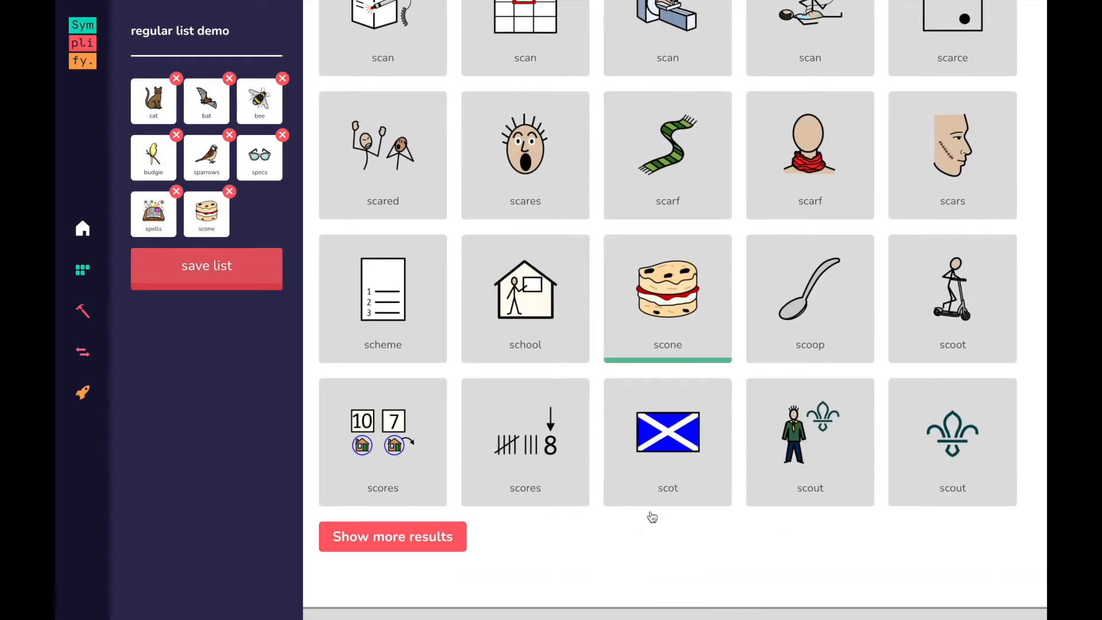
{"action": "scroll", "coordinate": [647, 611], "scroll_direction": "down", "scroll_amount": 1}
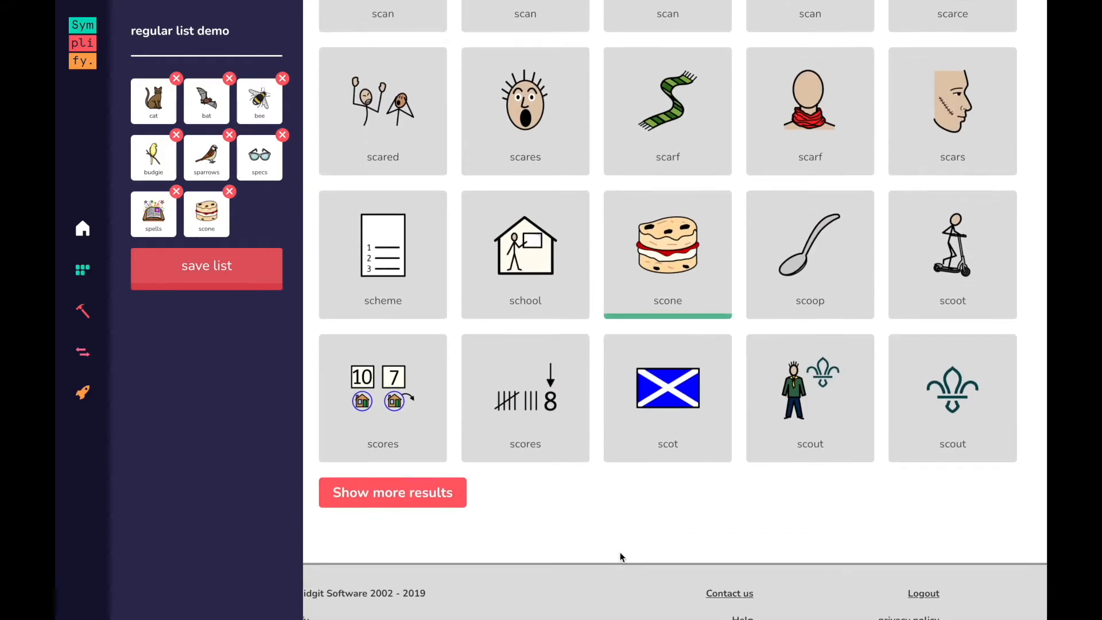
- Load more results and add the skateboarder "skate" and the curled-up animal "sleep" symbols to the list
{"action": "left_click", "coordinate": [424, 503]}
{"action": "scroll", "coordinate": [568, 529], "scroll_direction": "down", "scroll_amount": 8}
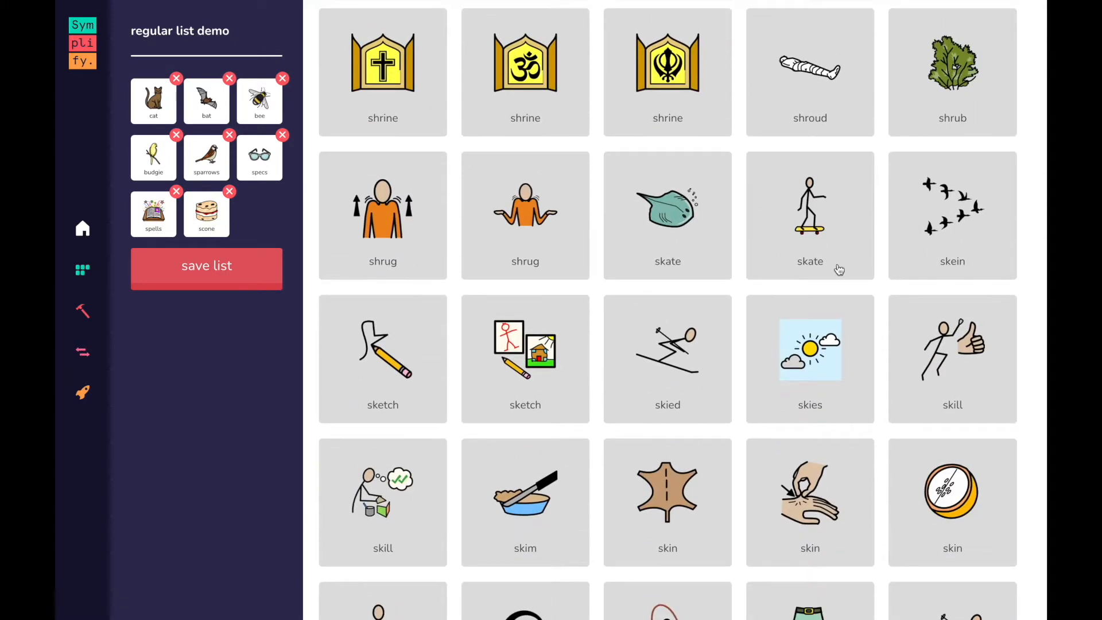
{"action": "left_click", "coordinate": [816, 259]}
{"action": "scroll", "coordinate": [744, 402], "scroll_direction": "down", "scroll_amount": 8}
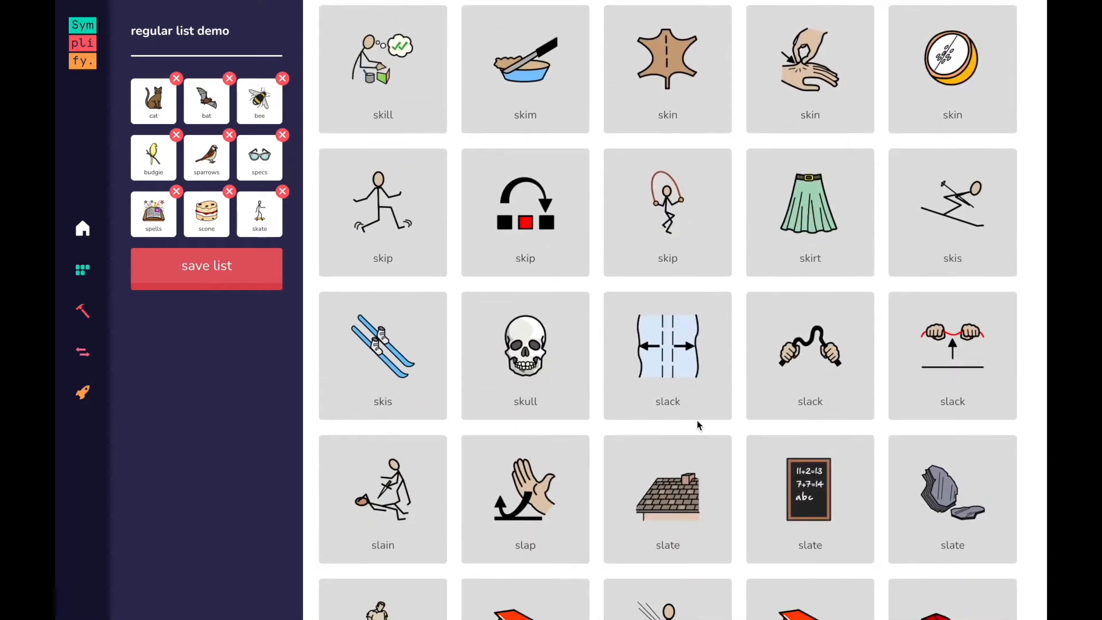
{"action": "scroll", "coordinate": [697, 425], "scroll_direction": "down", "scroll_amount": 6}
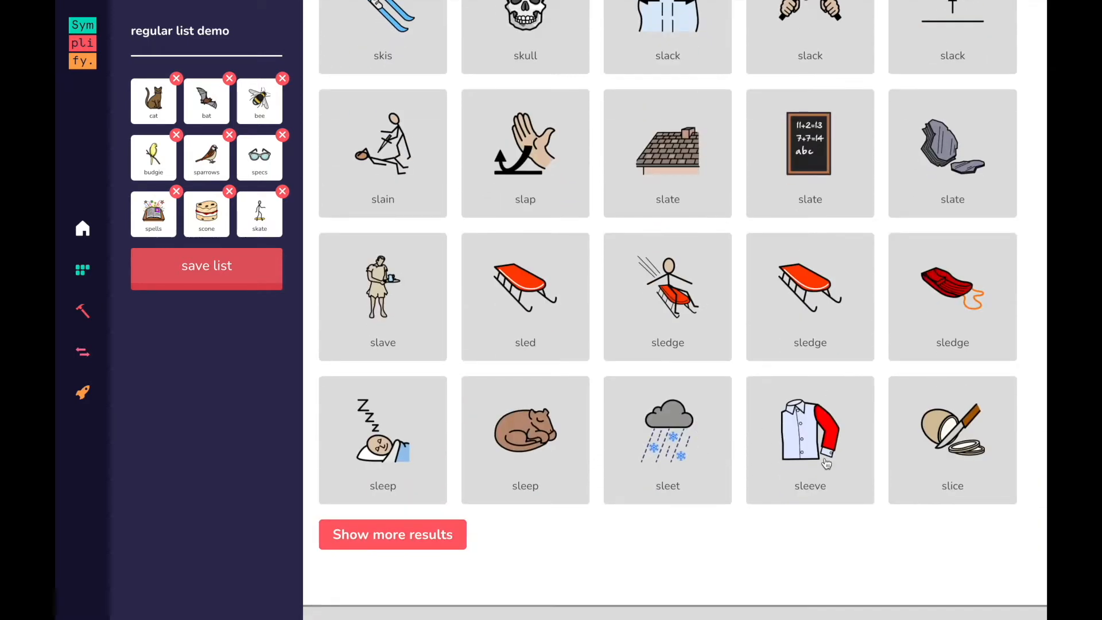
{"action": "left_click", "coordinate": [497, 459]}
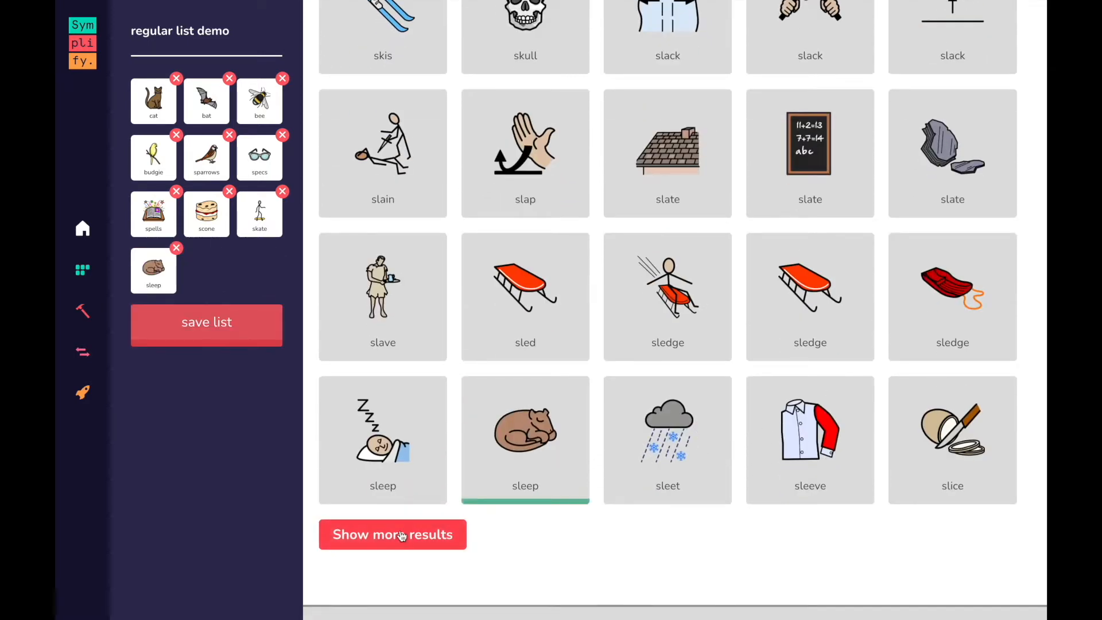
- Load the next CCVC results and add the second "slug" symbol to the list
{"action": "left_click", "coordinate": [402, 535]}
{"action": "scroll", "coordinate": [574, 504], "scroll_direction": "down", "scroll_amount": 10}
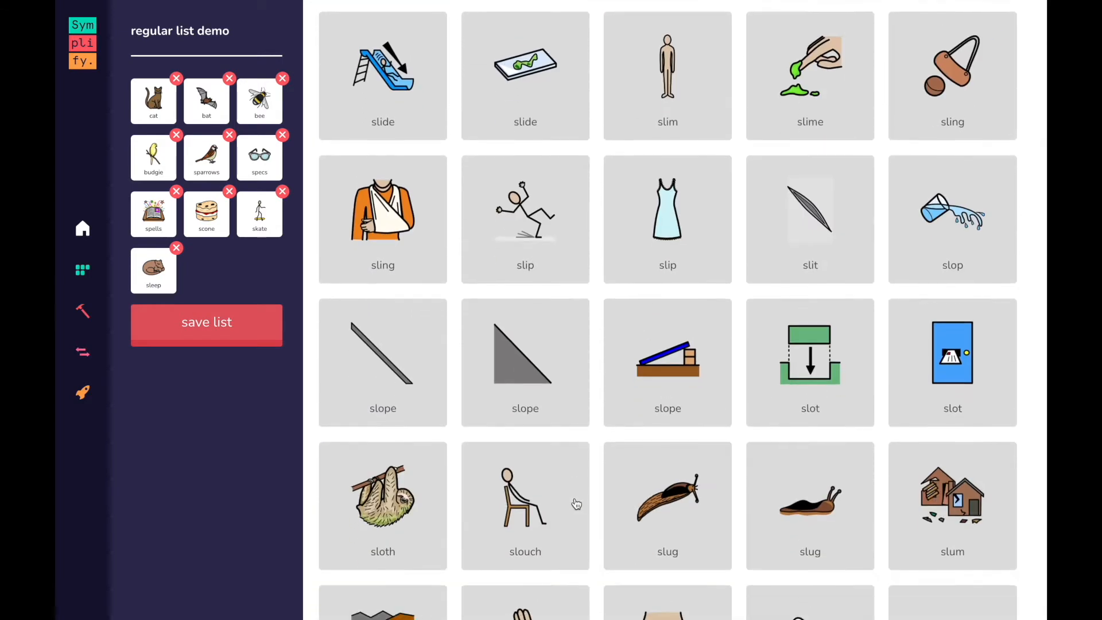
{"action": "scroll", "coordinate": [576, 504], "scroll_direction": "down", "scroll_amount": 3}
{"action": "left_click", "coordinate": [821, 365]}
{"action": "scroll", "coordinate": [765, 486], "scroll_direction": "down", "scroll_amount": 9}
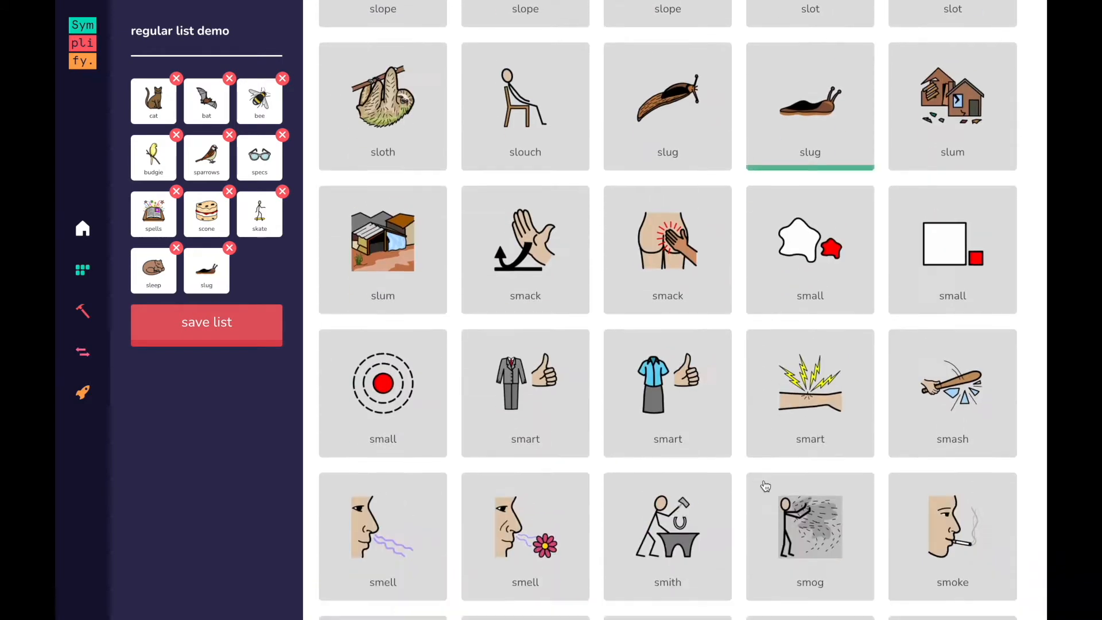
- Add the "snack" symbol with the apple and cracker, and save the list
{"action": "scroll", "coordinate": [766, 486], "scroll_direction": "down", "scroll_amount": 2}
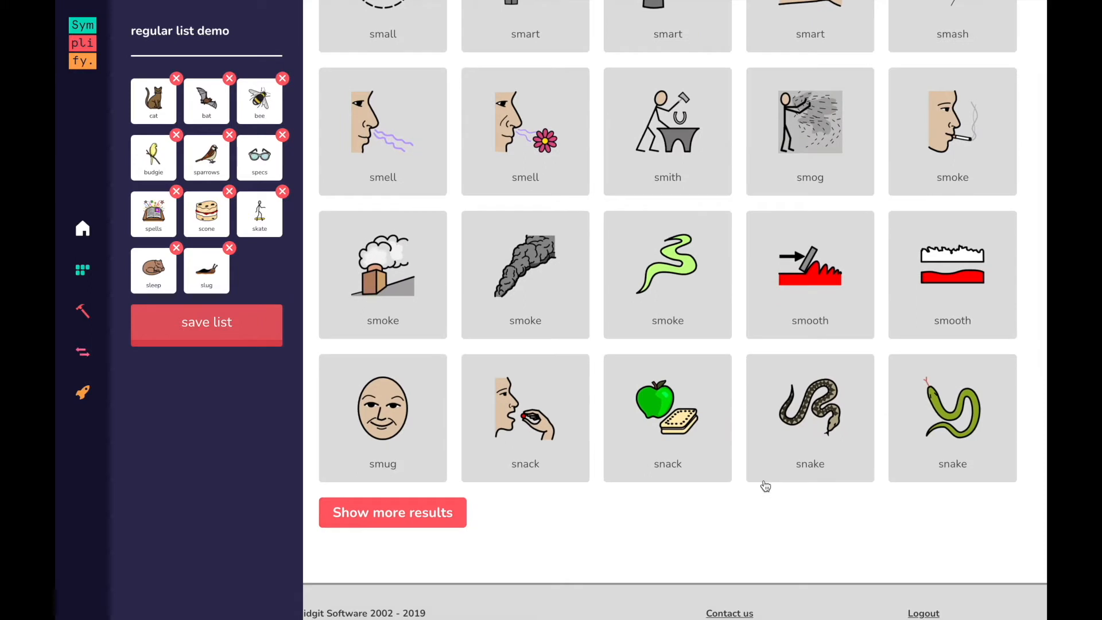
{"action": "left_click", "coordinate": [661, 451]}
{"action": "scroll", "coordinate": [657, 532], "scroll_direction": "down", "scroll_amount": 1}
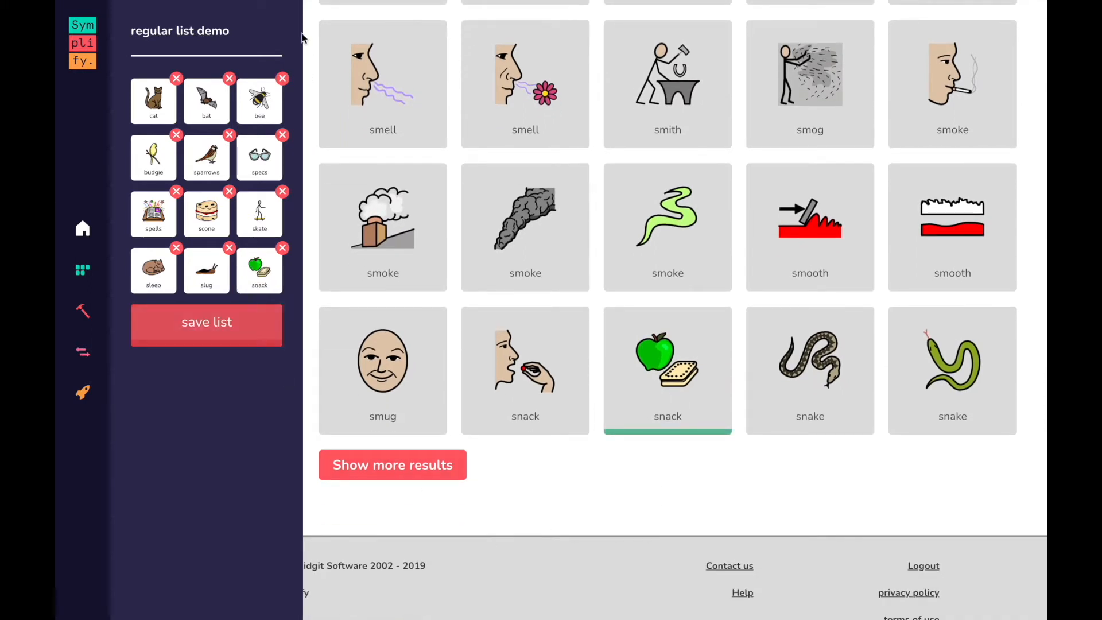
{"action": "left_click", "coordinate": [237, 333]}
{"action": "scroll", "coordinate": [573, 372], "scroll_direction": "up", "scroll_amount": 20}
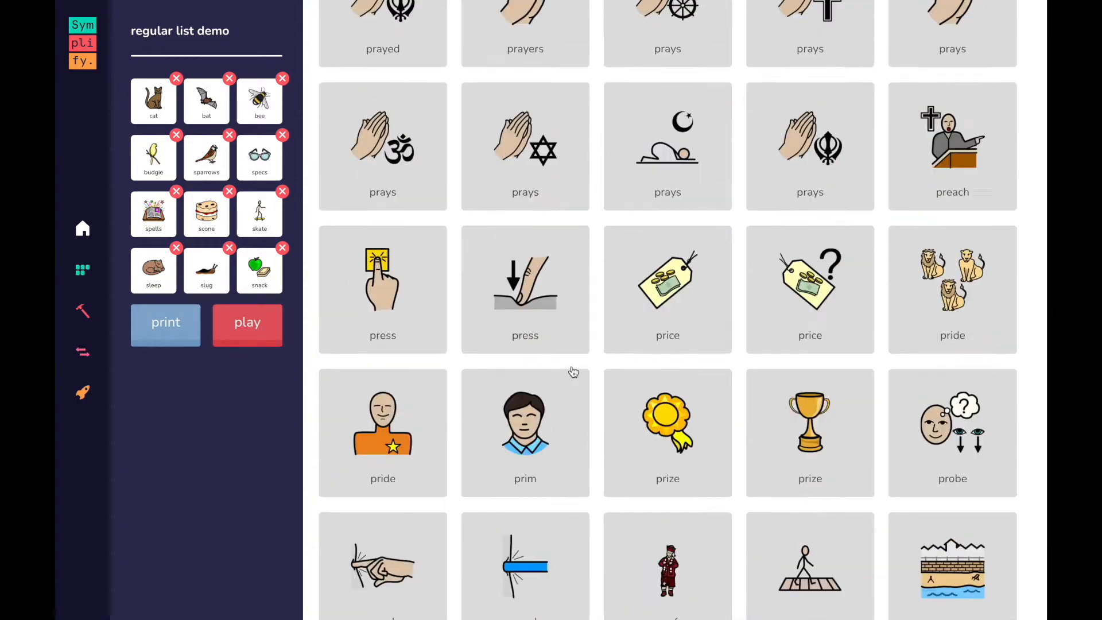
- Remove the CCVC filter and filter the symbols by a syllable count of 6
{"action": "scroll", "coordinate": [573, 372], "scroll_direction": "up", "scroll_amount": 15}
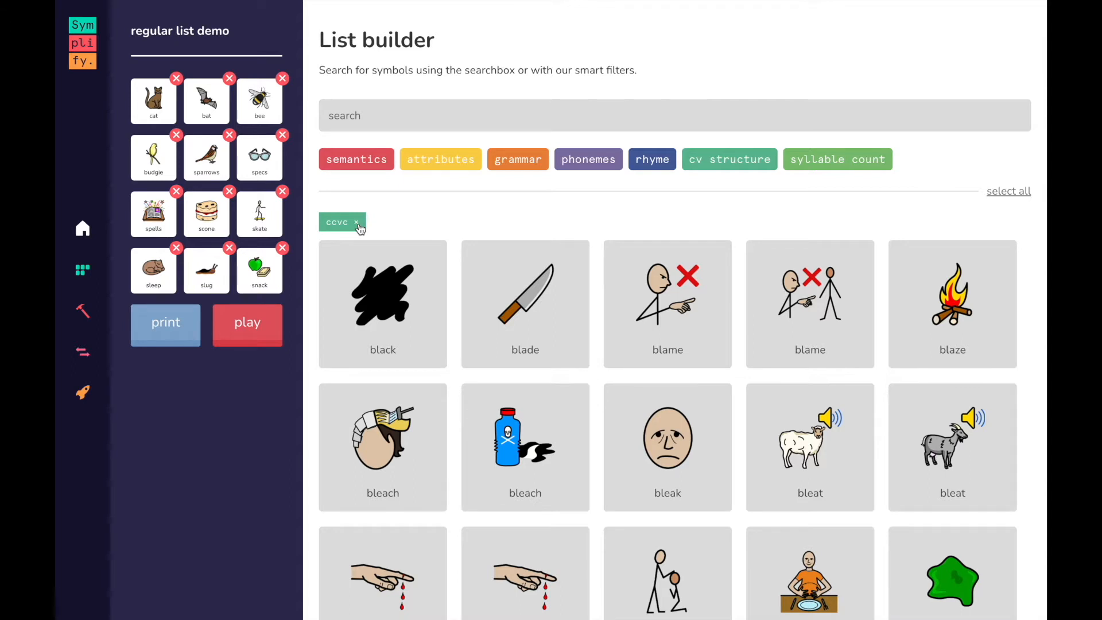
{"action": "left_click", "coordinate": [356, 222]}
{"action": "left_click", "coordinate": [824, 163]}
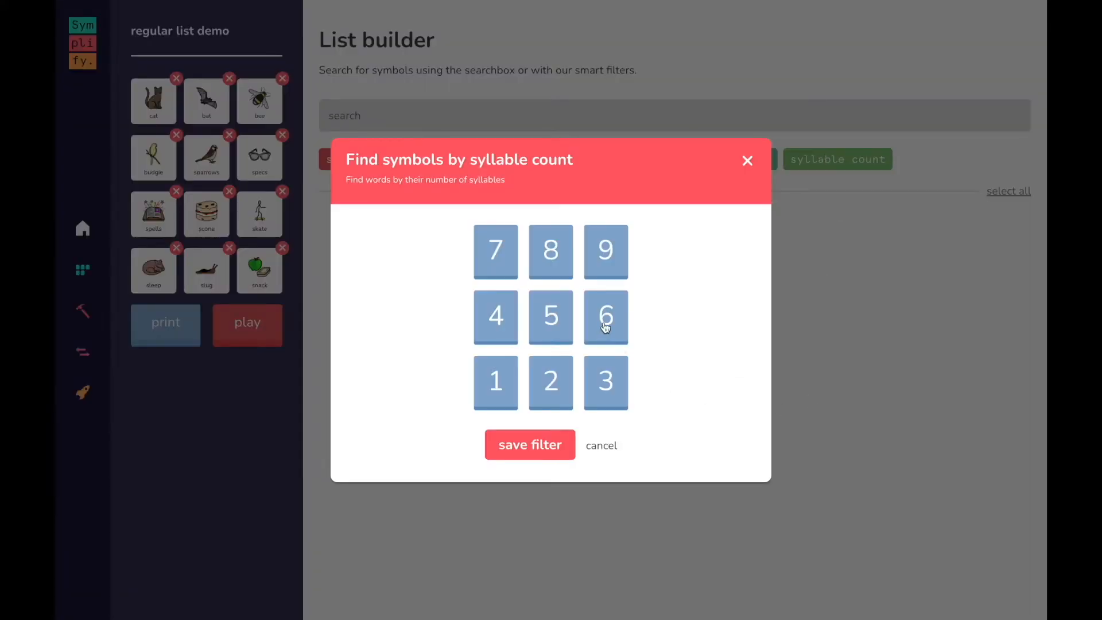
{"action": "left_click", "coordinate": [510, 449]}
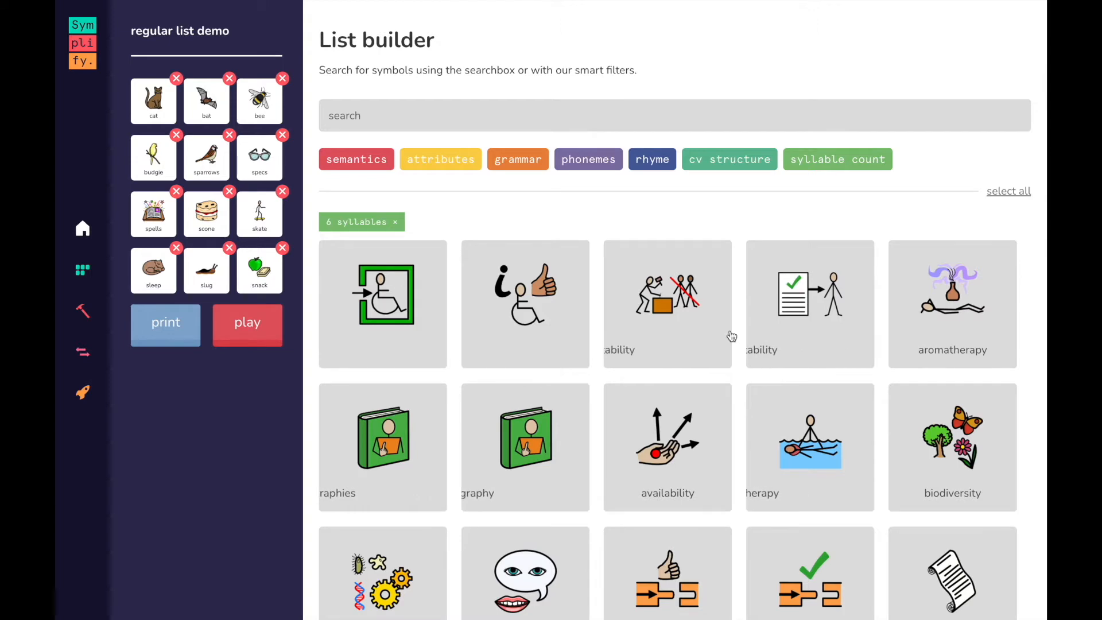
- Look through the six-syllable words from "accessibility" to "municipality", and return to the List Manager
{"action": "scroll", "coordinate": [769, 513], "scroll_direction": "down", "scroll_amount": 5}
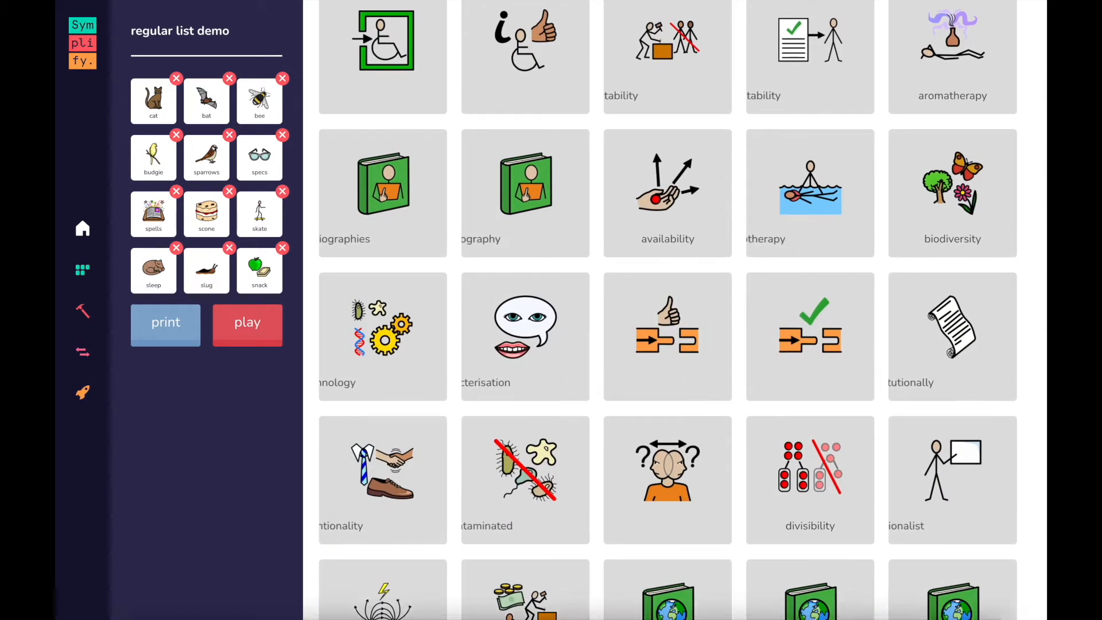
{"action": "scroll", "coordinate": [727, 481], "scroll_direction": "down", "scroll_amount": 7}
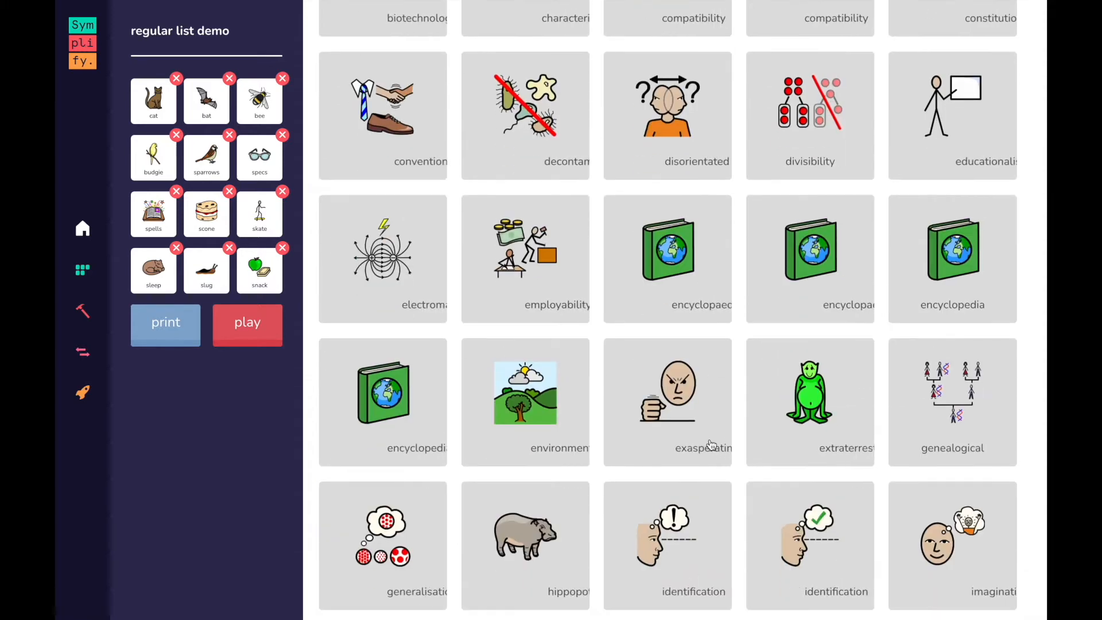
{"action": "scroll", "coordinate": [743, 377], "scroll_direction": "down", "scroll_amount": 6}
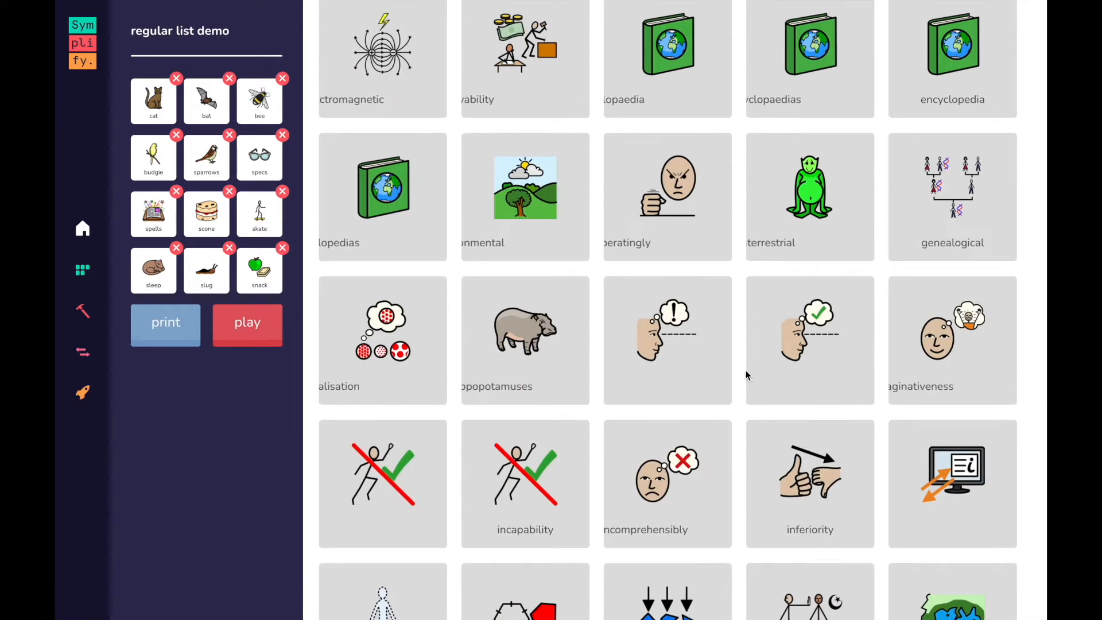
{"action": "scroll", "coordinate": [746, 375], "scroll_direction": "down", "scroll_amount": 6}
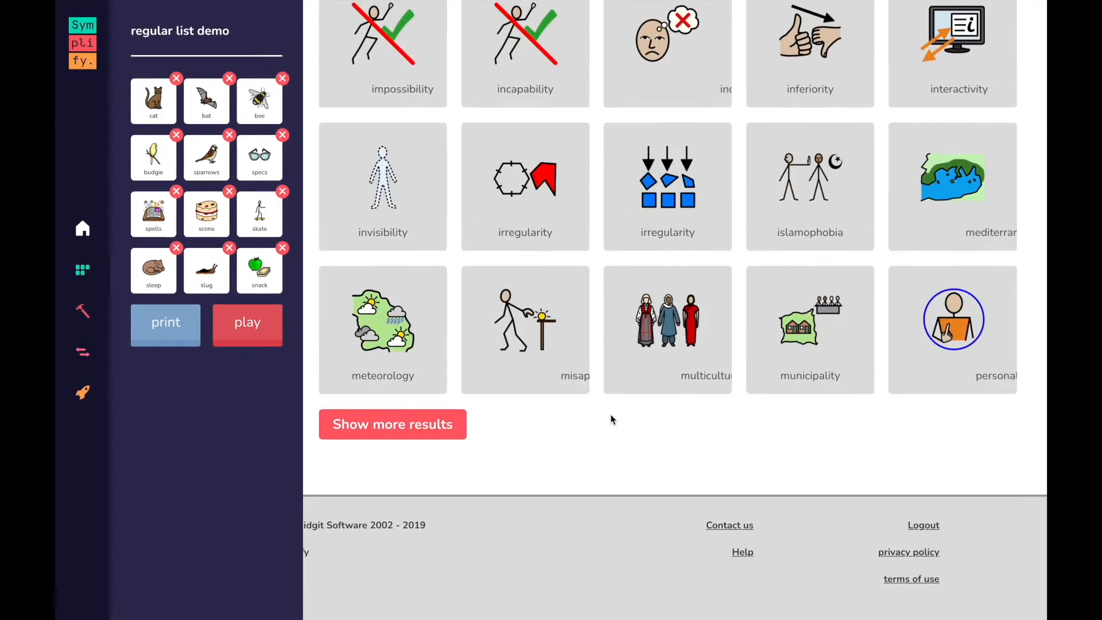
{"action": "scroll", "coordinate": [531, 310], "scroll_direction": "up", "scroll_amount": 20}
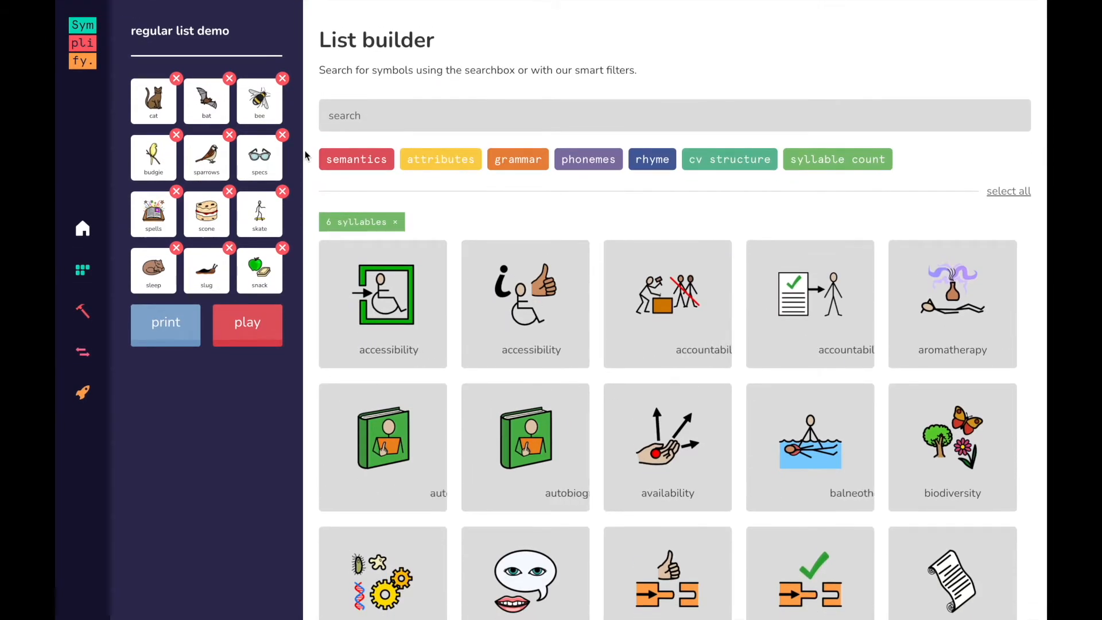
{"action": "left_click", "coordinate": [84, 276]}
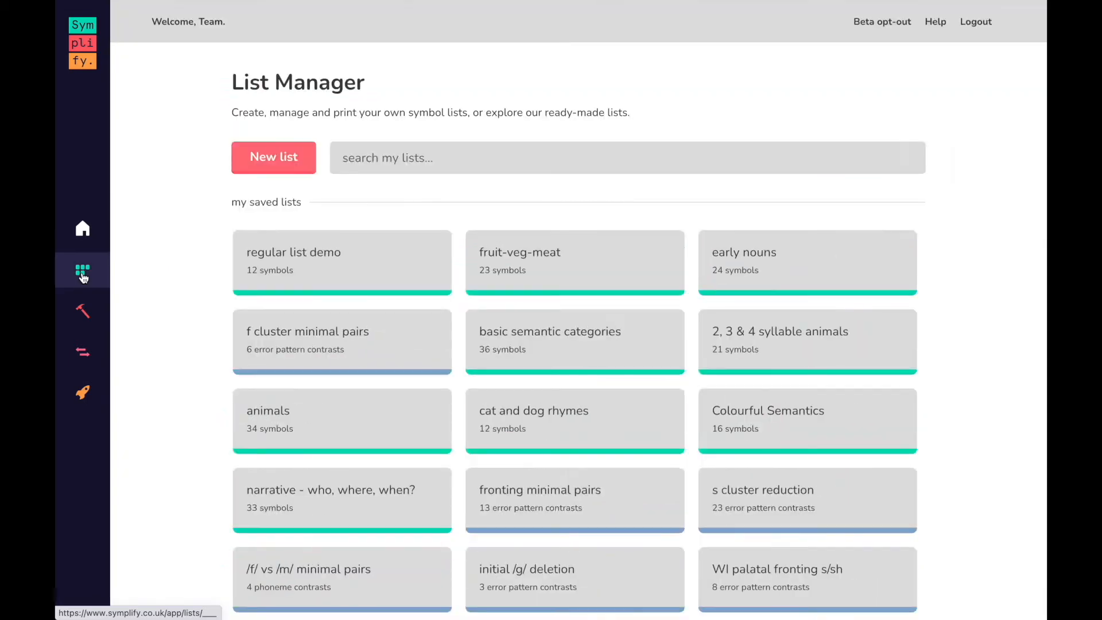
- Create a new list named "error patterns demo" of the type Contrast list: error patterns
{"action": "left_click", "coordinate": [265, 166]}
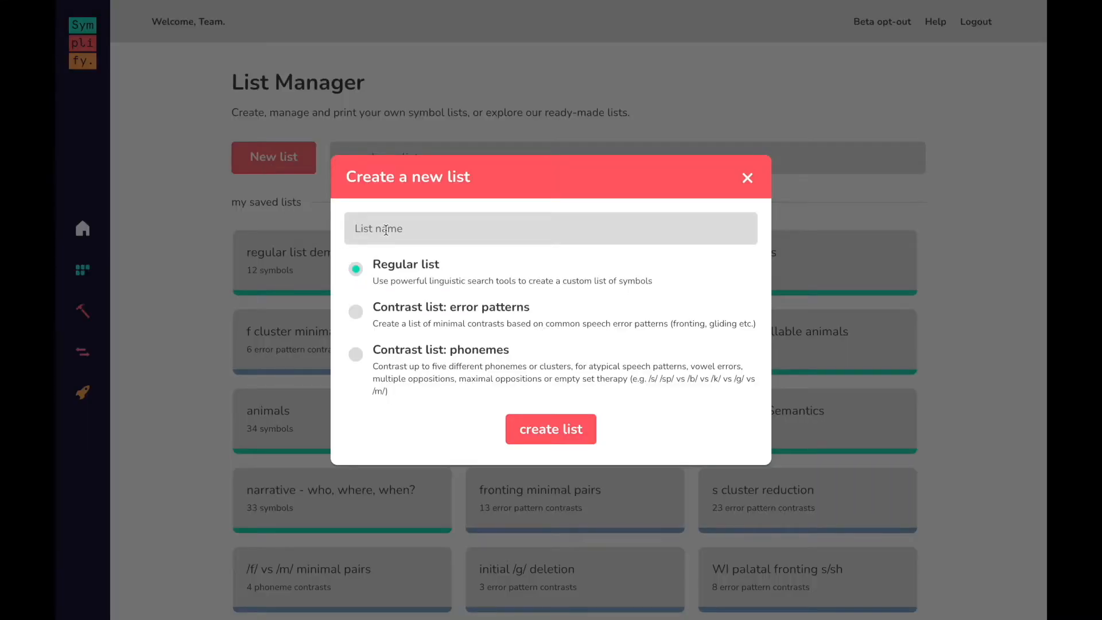
{"action": "type", "text": "error patterns demo"}
{"action": "left_click", "coordinate": [372, 313]}
{"action": "left_click", "coordinate": [551, 430]}
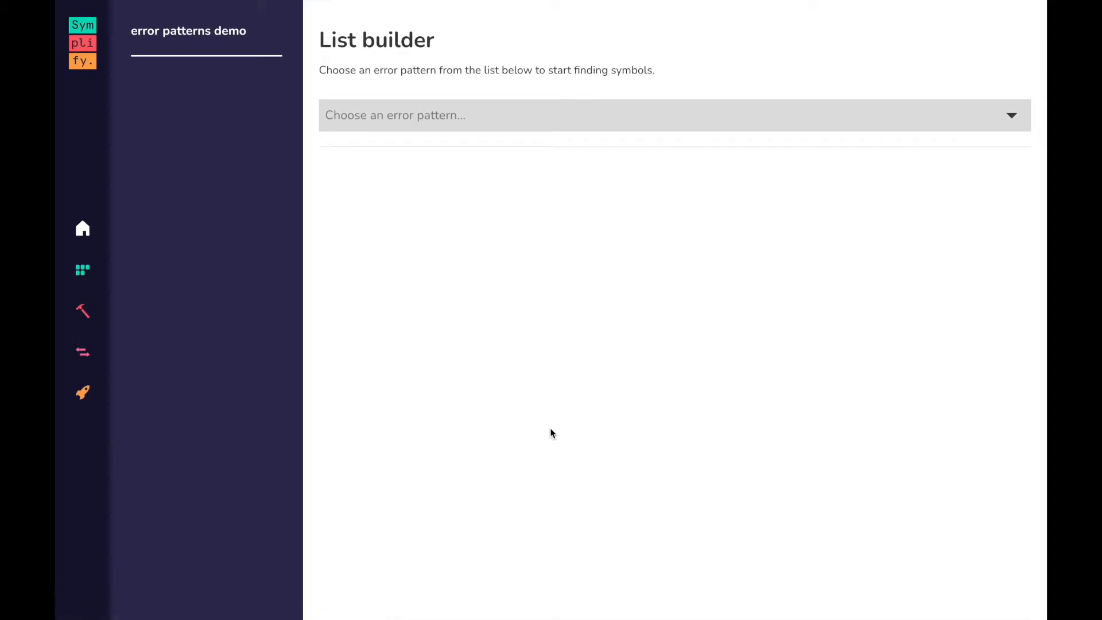
- Browse the available error patterns, including the L1 language options, and choose L1 French
{"action": "left_click", "coordinate": [421, 130]}
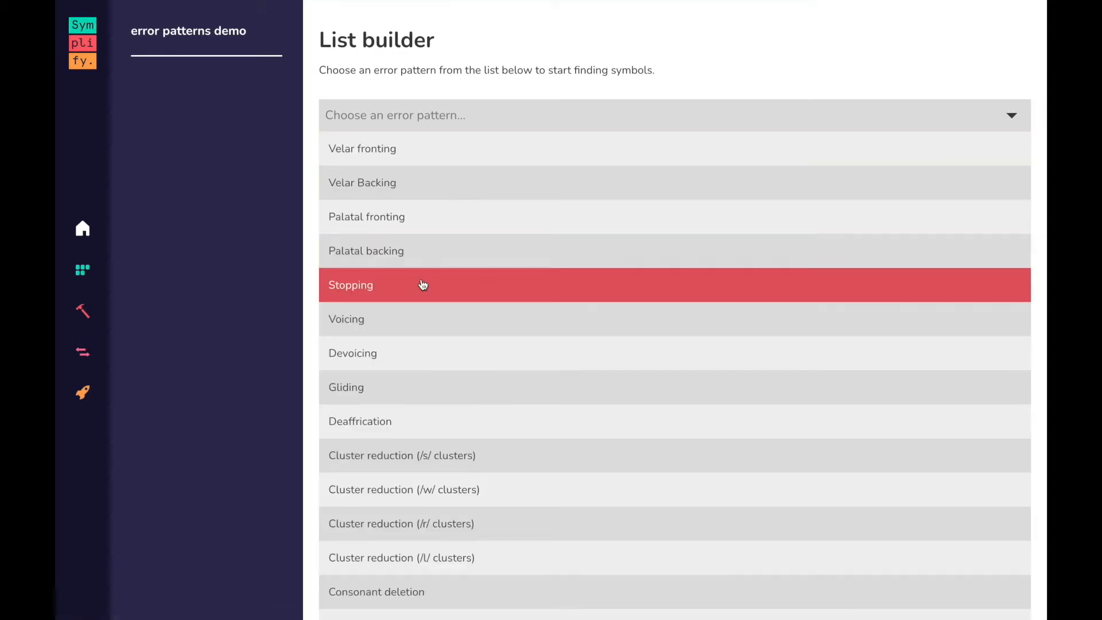
{"action": "scroll", "coordinate": [430, 449], "scroll_direction": "down", "scroll_amount": 3}
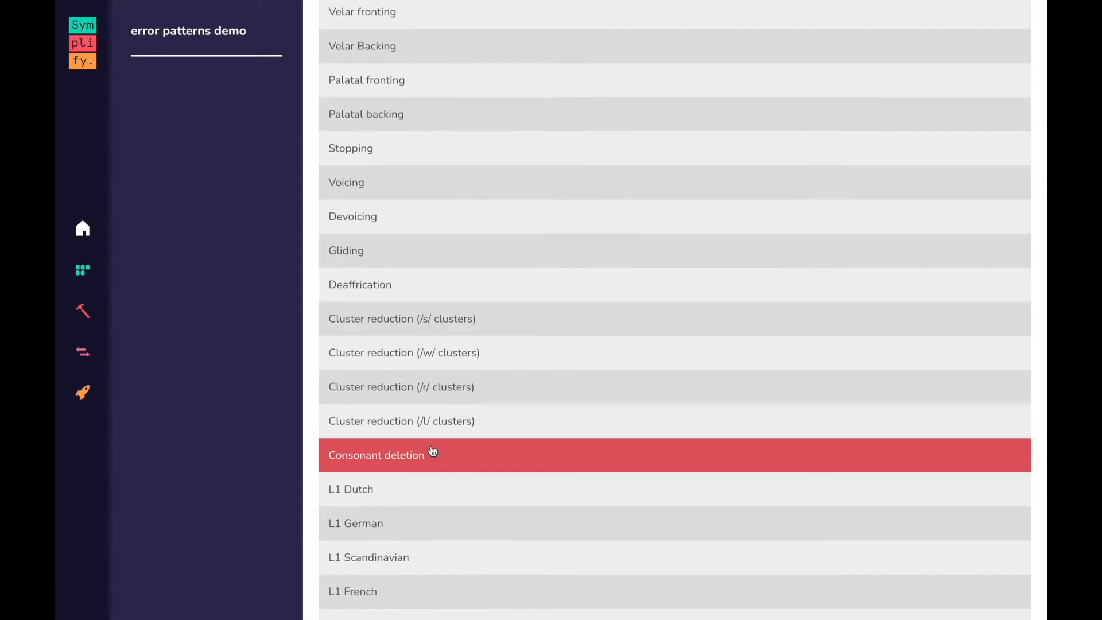
{"action": "scroll", "coordinate": [505, 371], "scroll_direction": "down", "scroll_amount": 10}
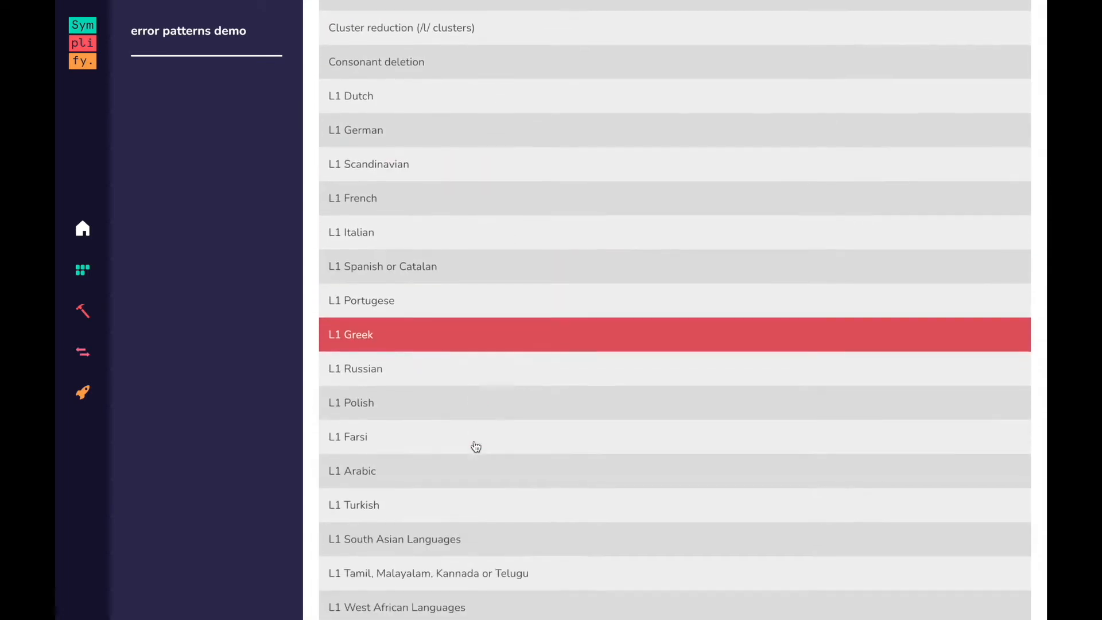
{"action": "scroll", "coordinate": [476, 446], "scroll_direction": "down", "scroll_amount": 4}
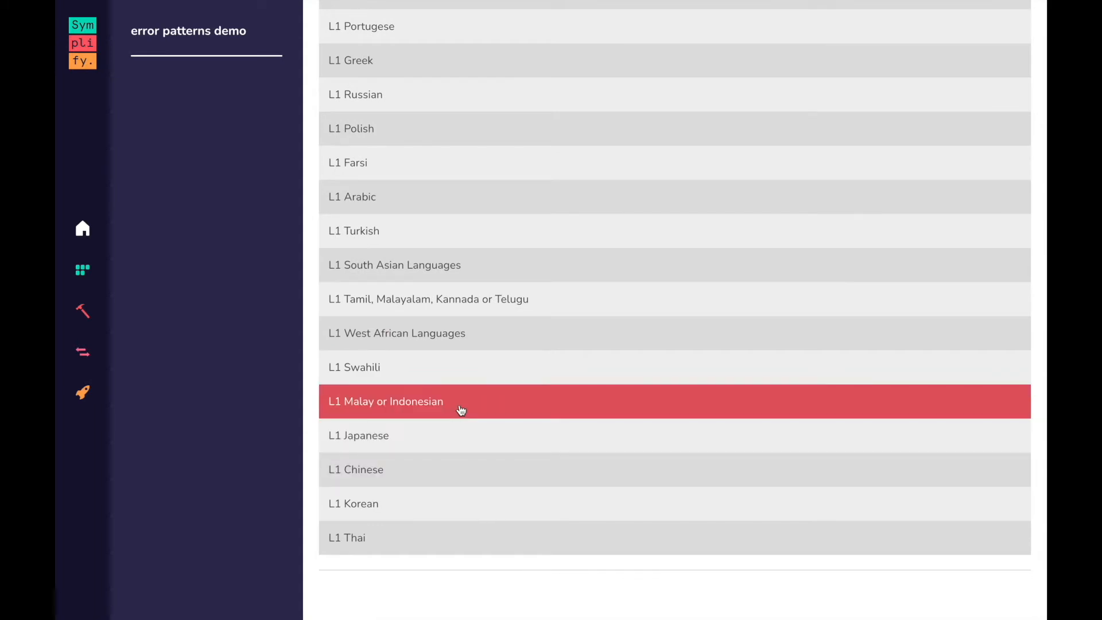
{"action": "scroll", "coordinate": [456, 254], "scroll_direction": "up", "scroll_amount": 7}
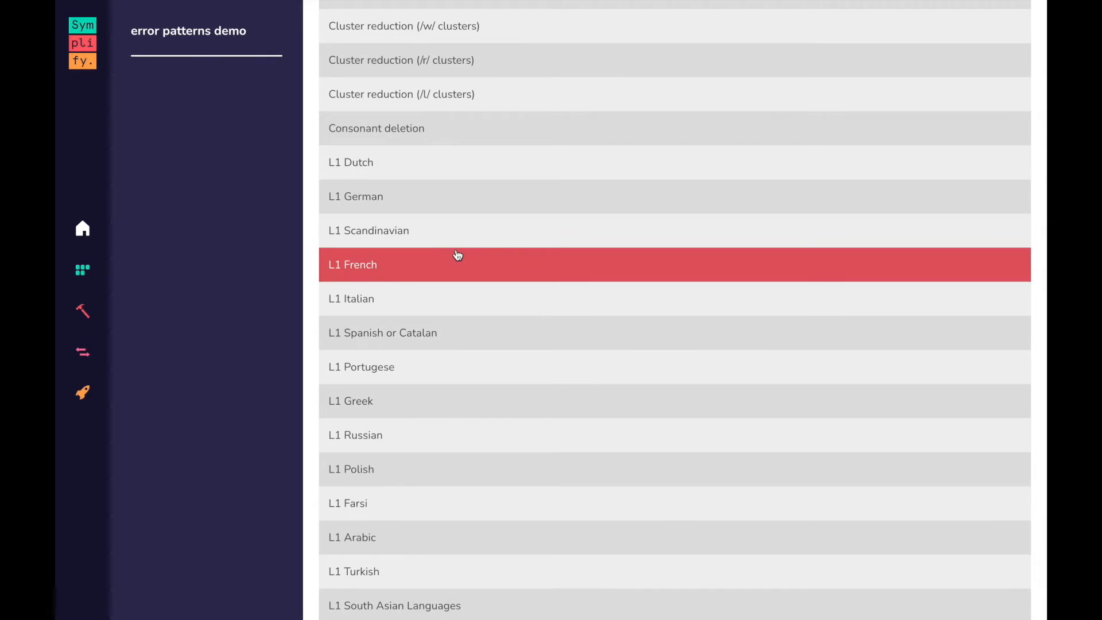
{"action": "left_click", "coordinate": [367, 266]}
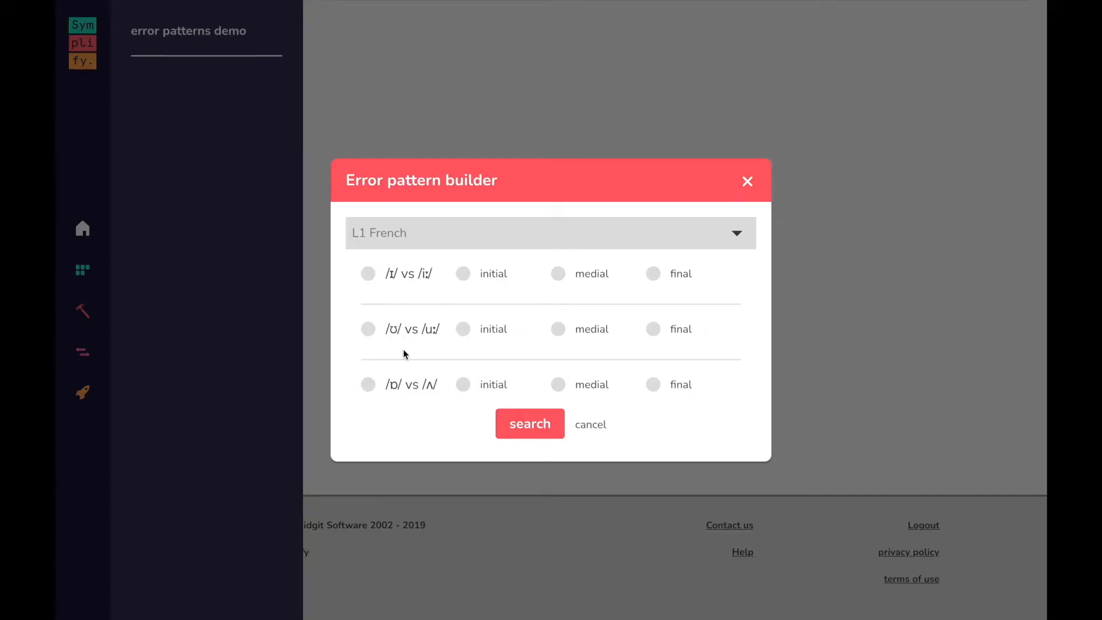
- Examine the phoneme contrasts and word positions offered for the L1 French pattern
{"action": "scroll", "coordinate": [403, 349], "scroll_direction": "down", "scroll_amount": 4}
{"action": "scroll", "coordinate": [403, 349], "scroll_direction": "down", "scroll_amount": 3}
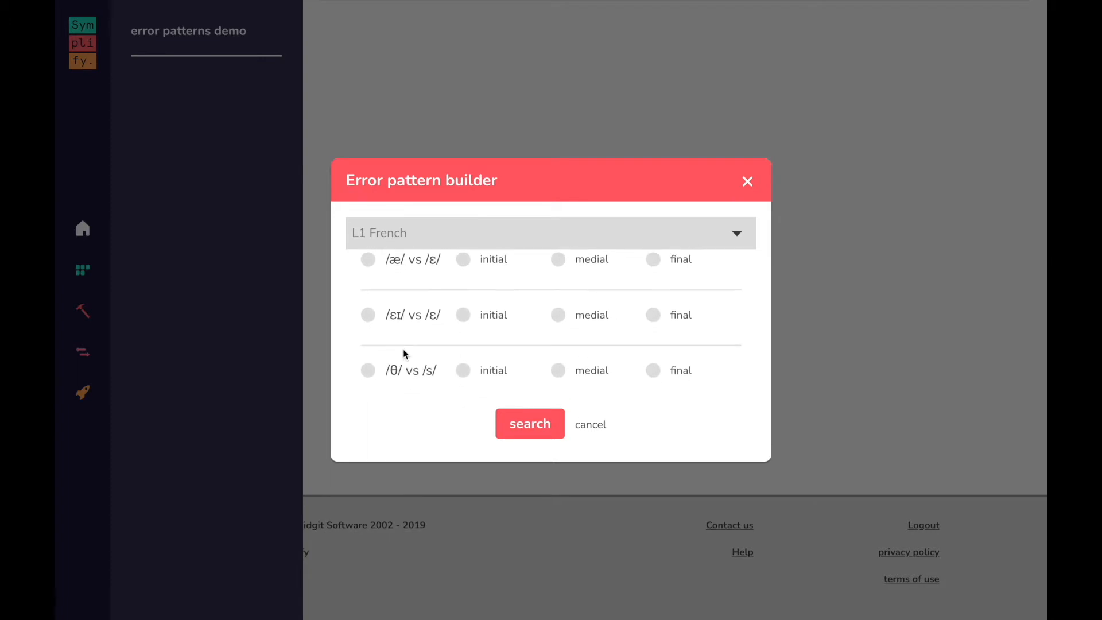
{"action": "scroll", "coordinate": [403, 348], "scroll_direction": "down", "scroll_amount": 4}
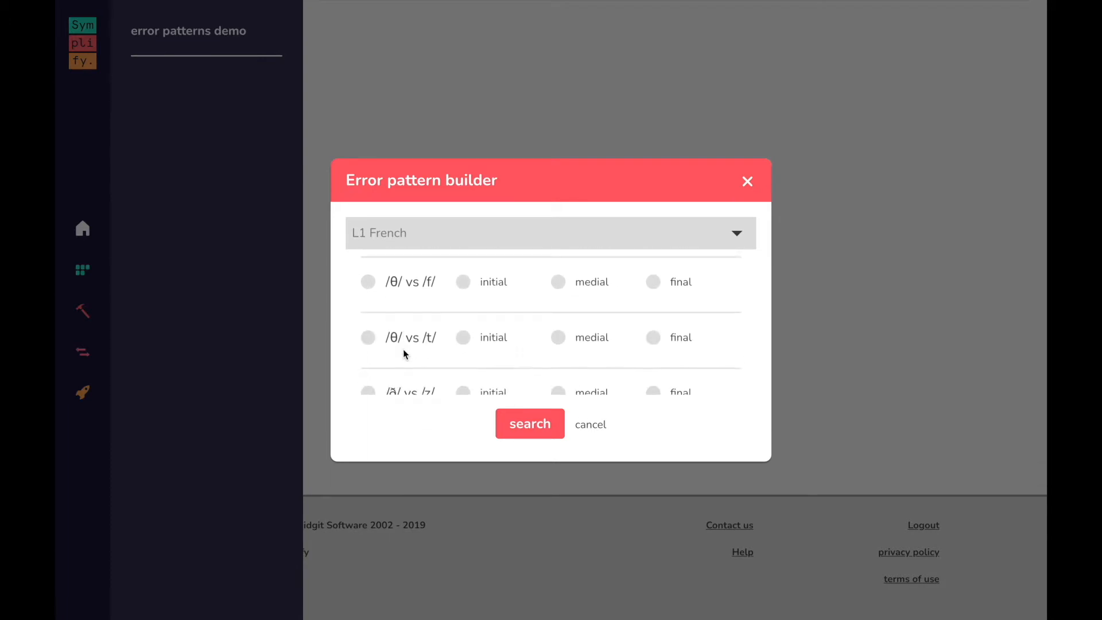
{"action": "scroll", "coordinate": [403, 350], "scroll_direction": "down", "scroll_amount": 5}
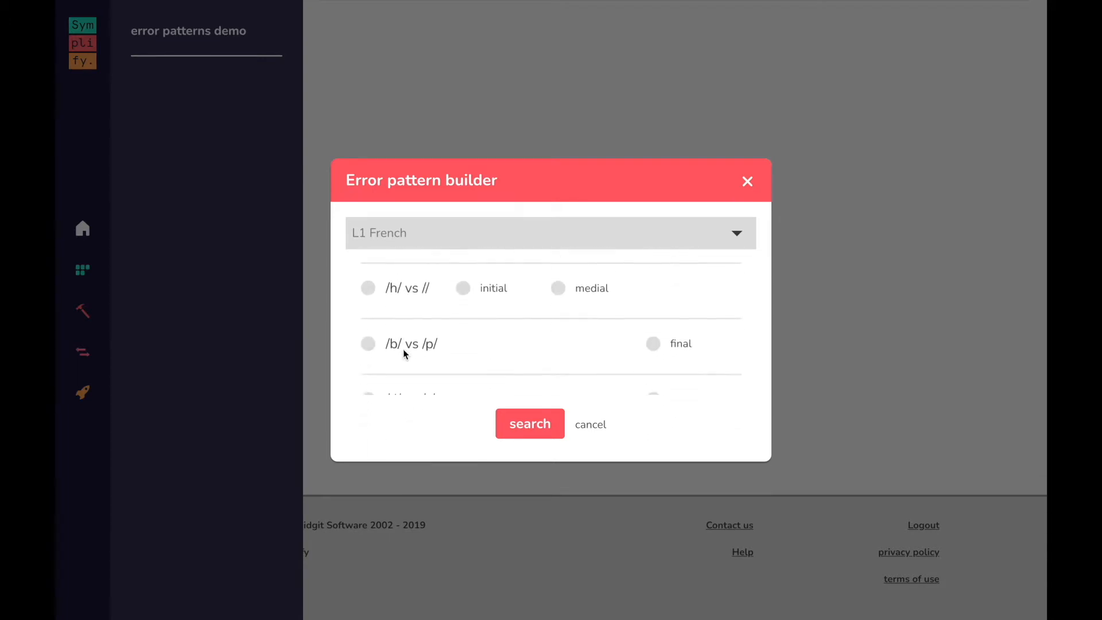
{"action": "scroll", "coordinate": [404, 351], "scroll_direction": "down", "scroll_amount": 4}
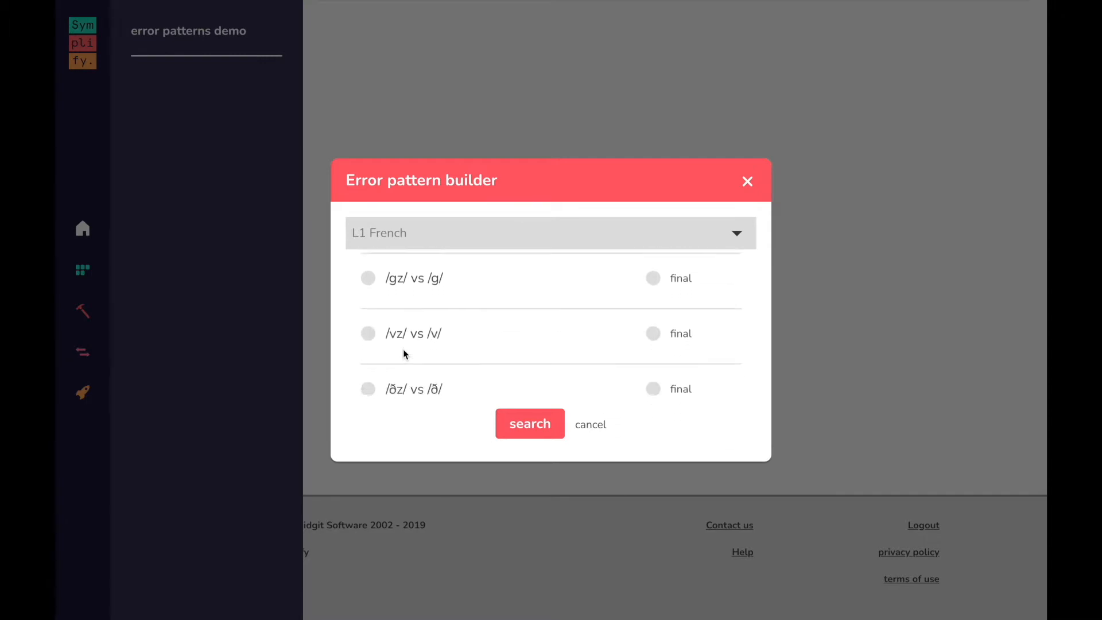
{"action": "scroll", "coordinate": [403, 349], "scroll_direction": "up", "scroll_amount": 10}
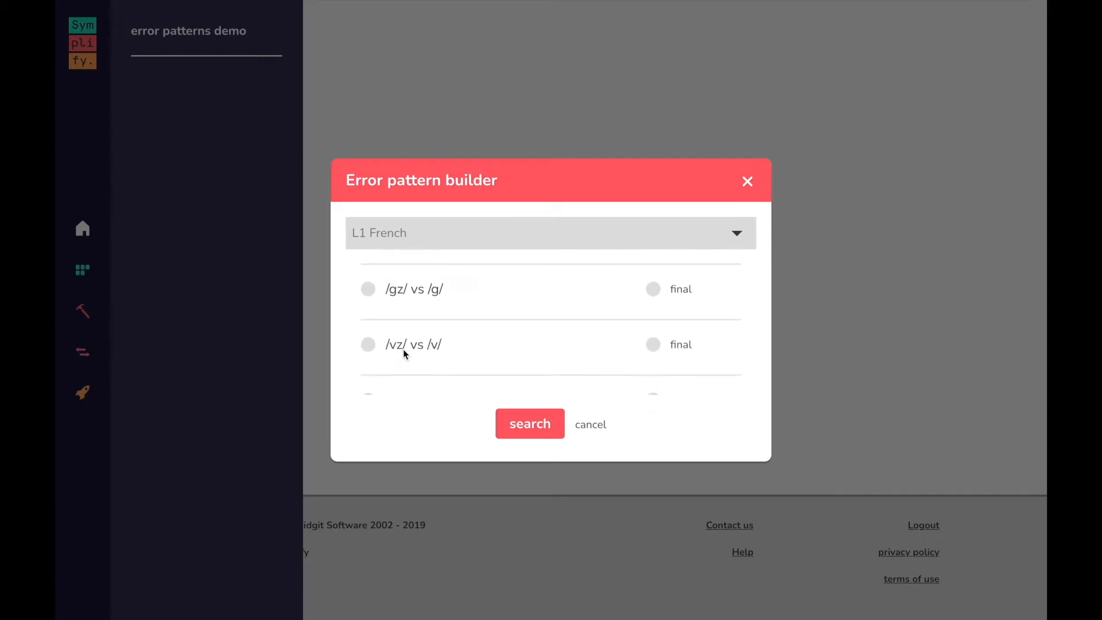
- Switch the error pattern to Velar fronting and search for /d/ vs /g/ contrasts in medial position
{"action": "left_click", "coordinate": [733, 237]}
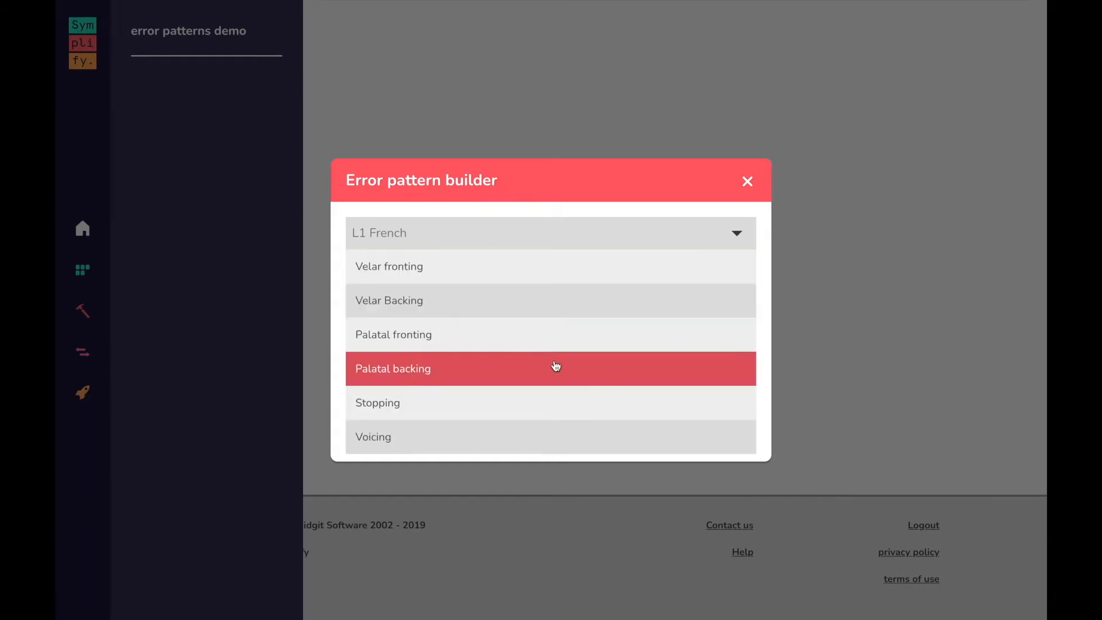
{"action": "scroll", "coordinate": [554, 362], "scroll_direction": "down", "scroll_amount": 3}
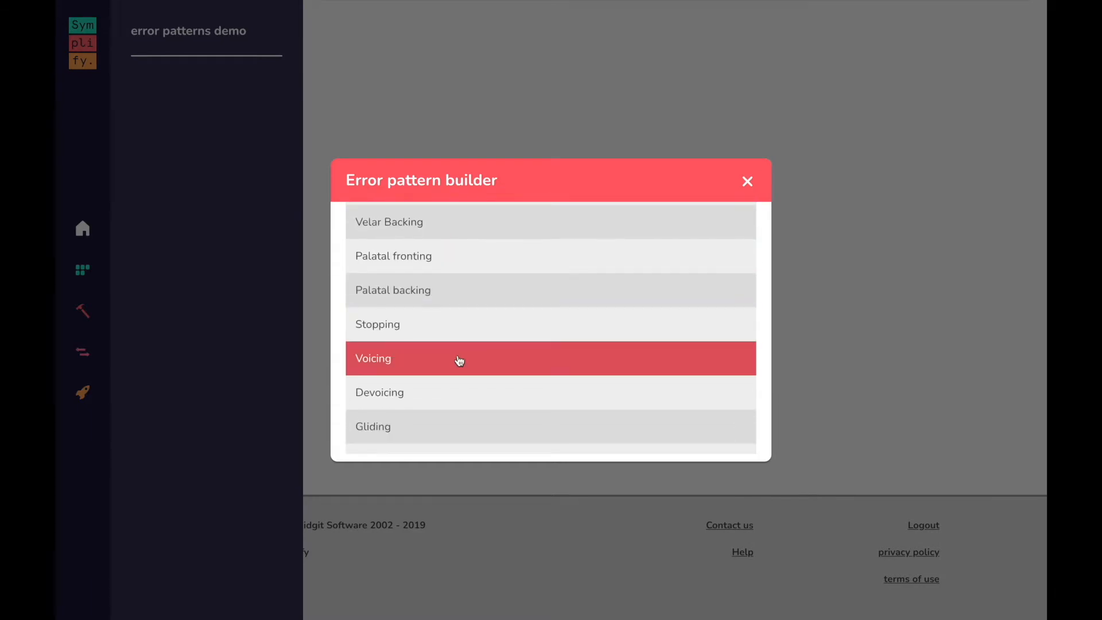
{"action": "scroll", "coordinate": [457, 361], "scroll_direction": "up", "scroll_amount": 3}
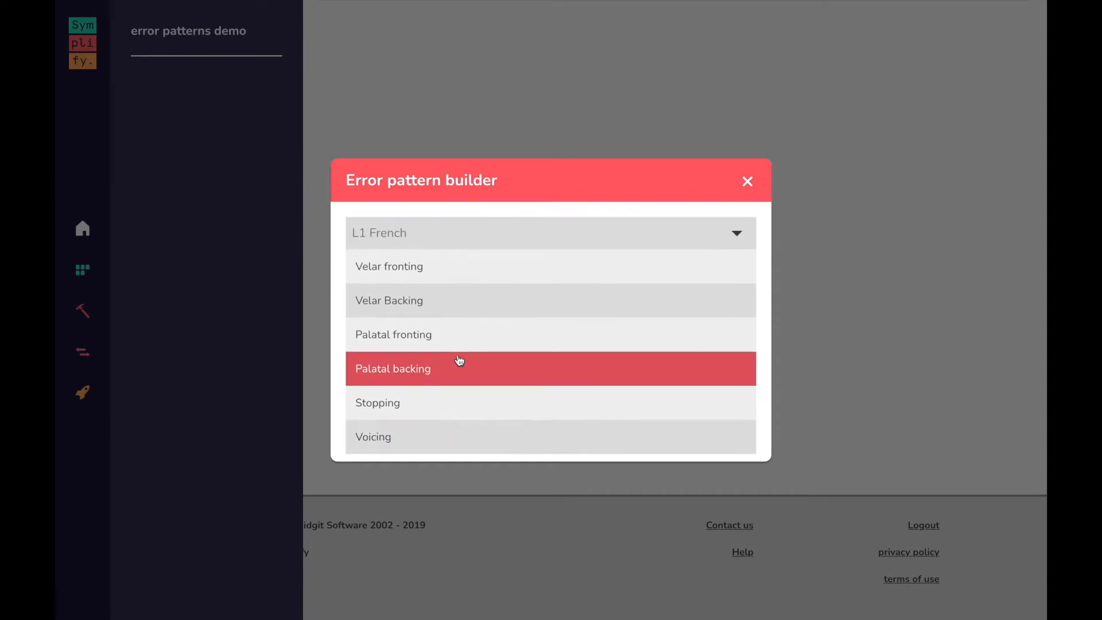
{"action": "left_click", "coordinate": [405, 268]}
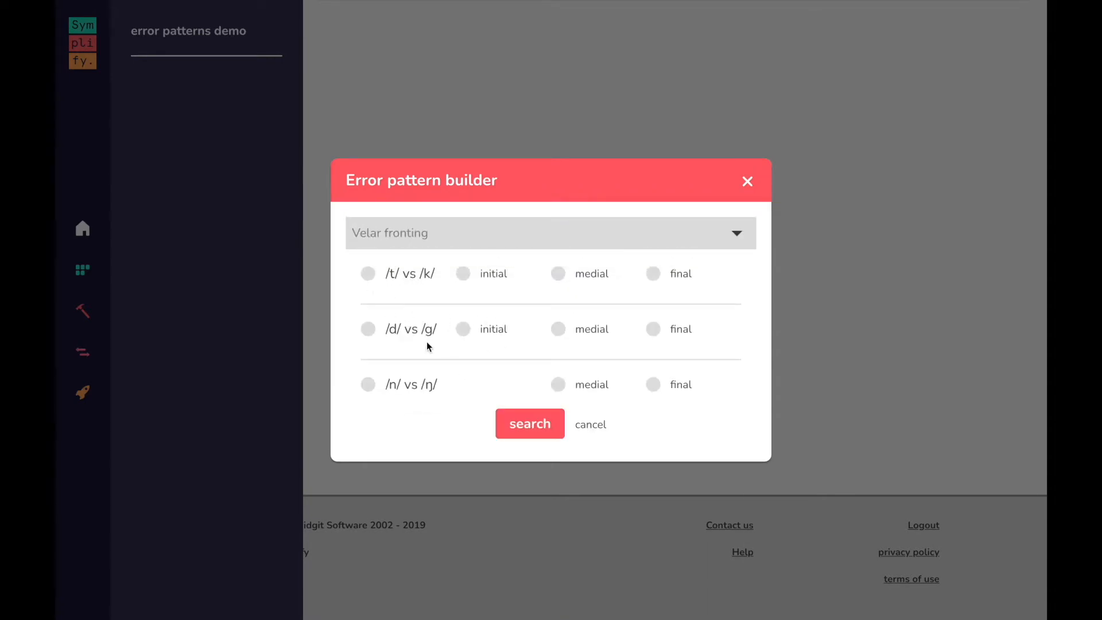
{"action": "scroll", "coordinate": [411, 370], "scroll_direction": "down", "scroll_amount": 1}
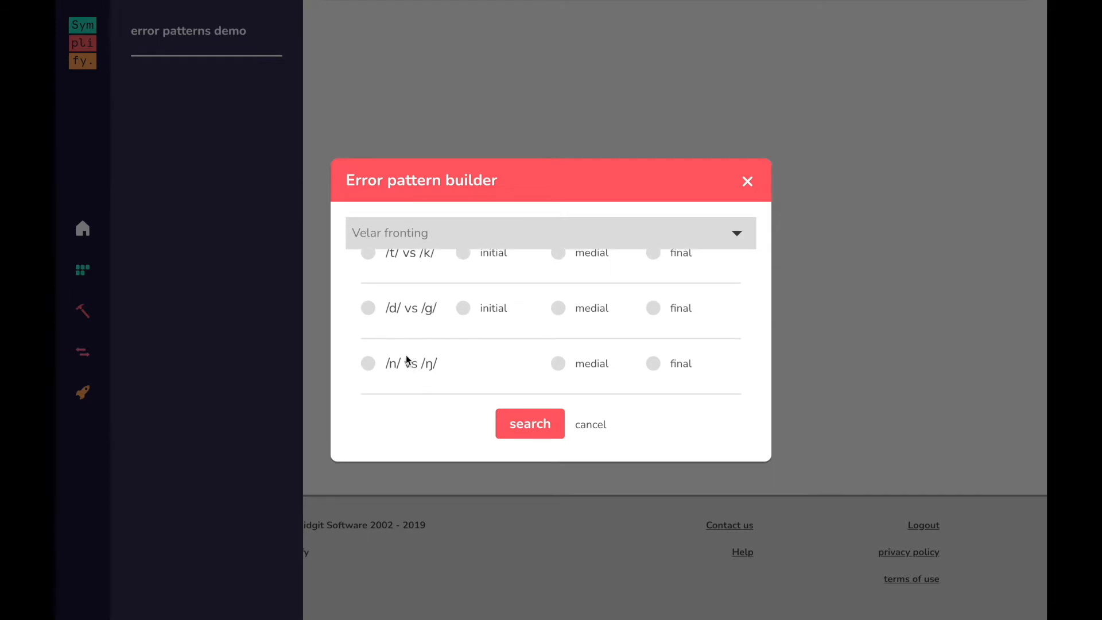
{"action": "scroll", "coordinate": [408, 315], "scroll_direction": "up", "scroll_amount": 1}
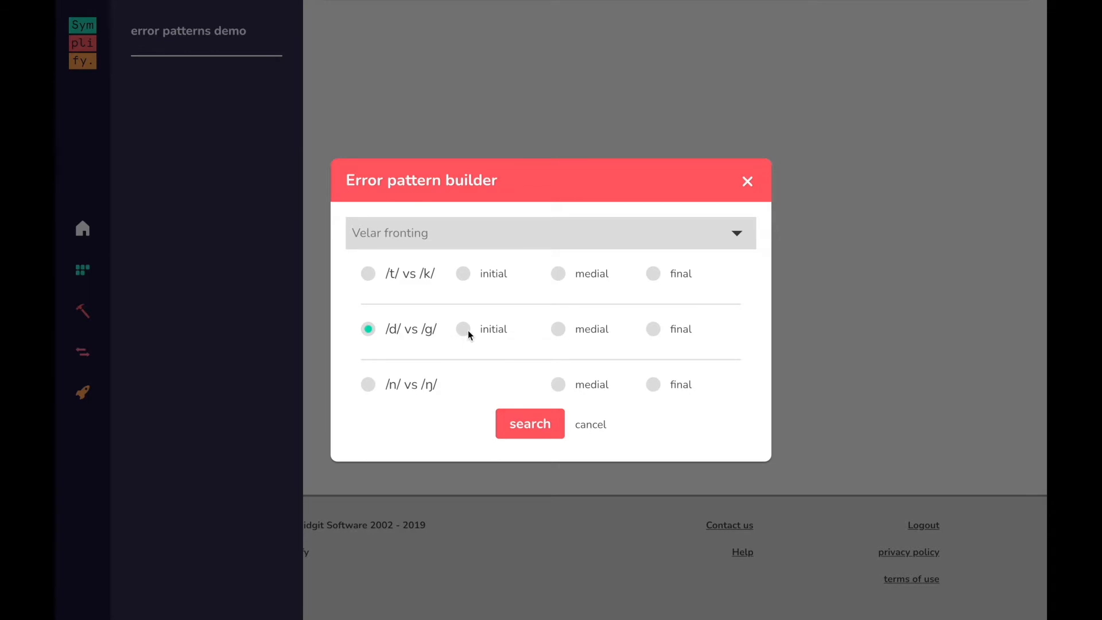
{"action": "left_click", "coordinate": [560, 329]}
{"action": "left_click", "coordinate": [523, 424]}
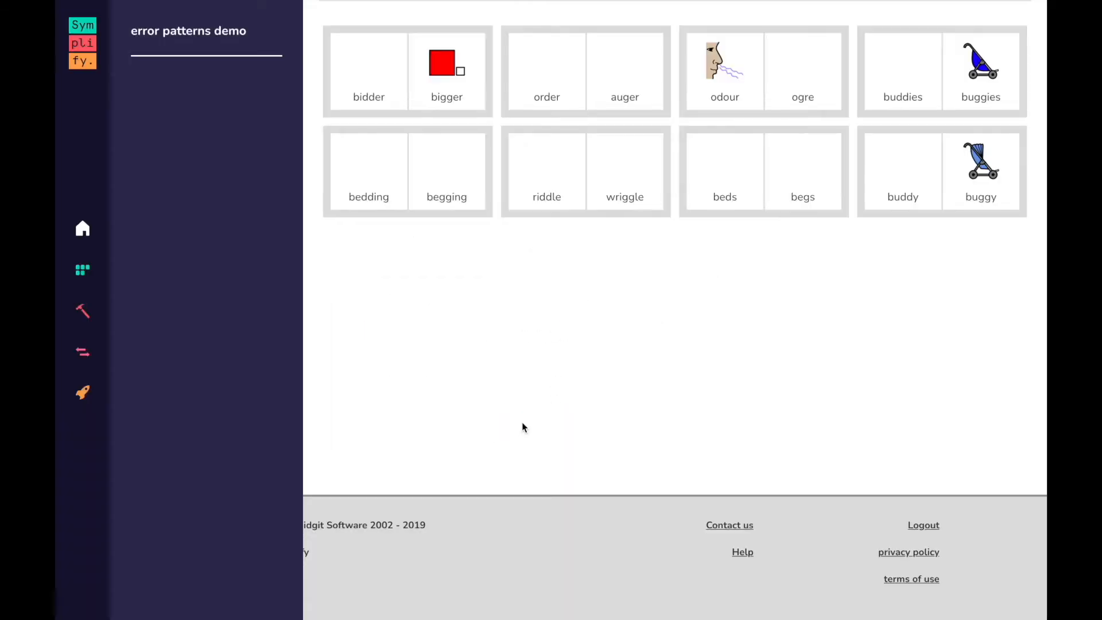
- Add the riddle/wriggle and odour/ogre contrasts to the list
{"action": "scroll", "coordinate": [777, 373], "scroll_direction": "up", "scroll_amount": 3}
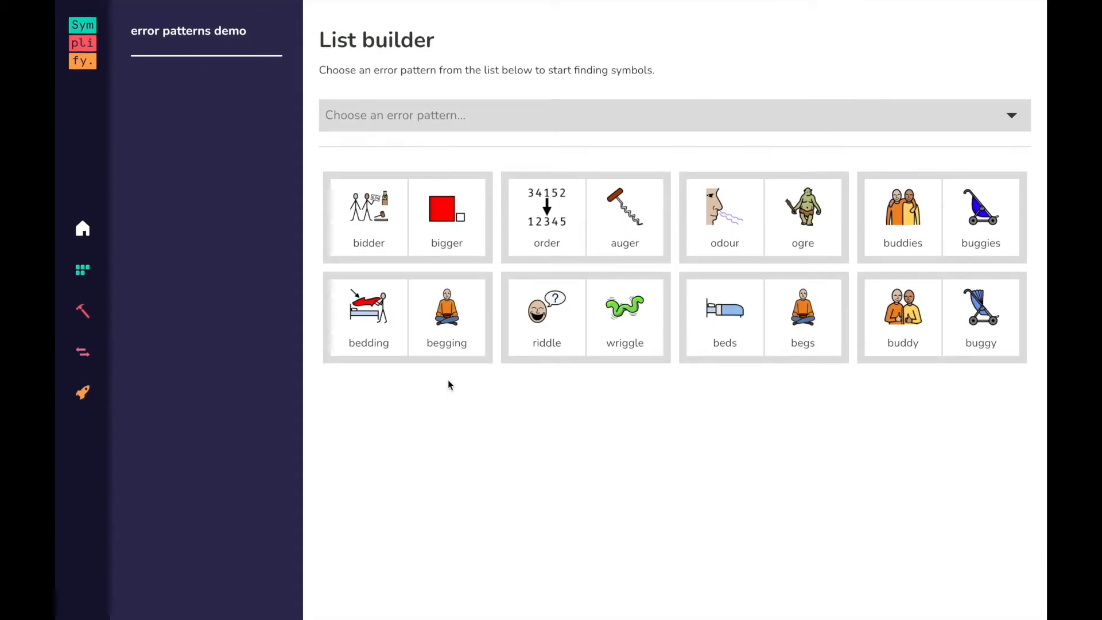
{"action": "left_click", "coordinate": [634, 306]}
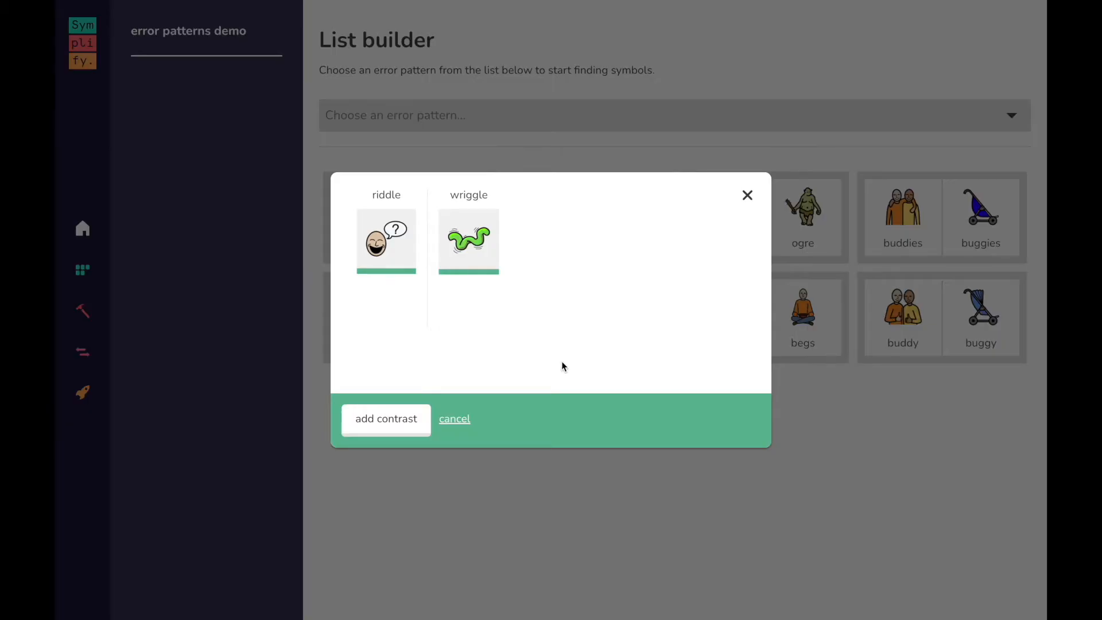
{"action": "left_click", "coordinate": [370, 431]}
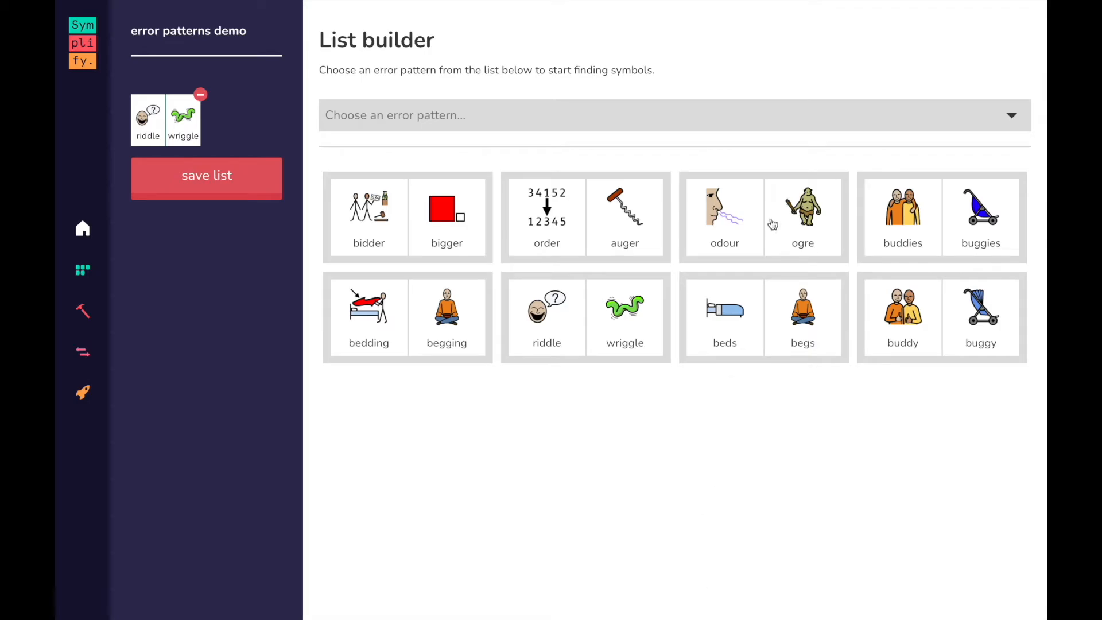
{"action": "left_click", "coordinate": [765, 221]}
{"action": "left_click", "coordinate": [400, 422]}
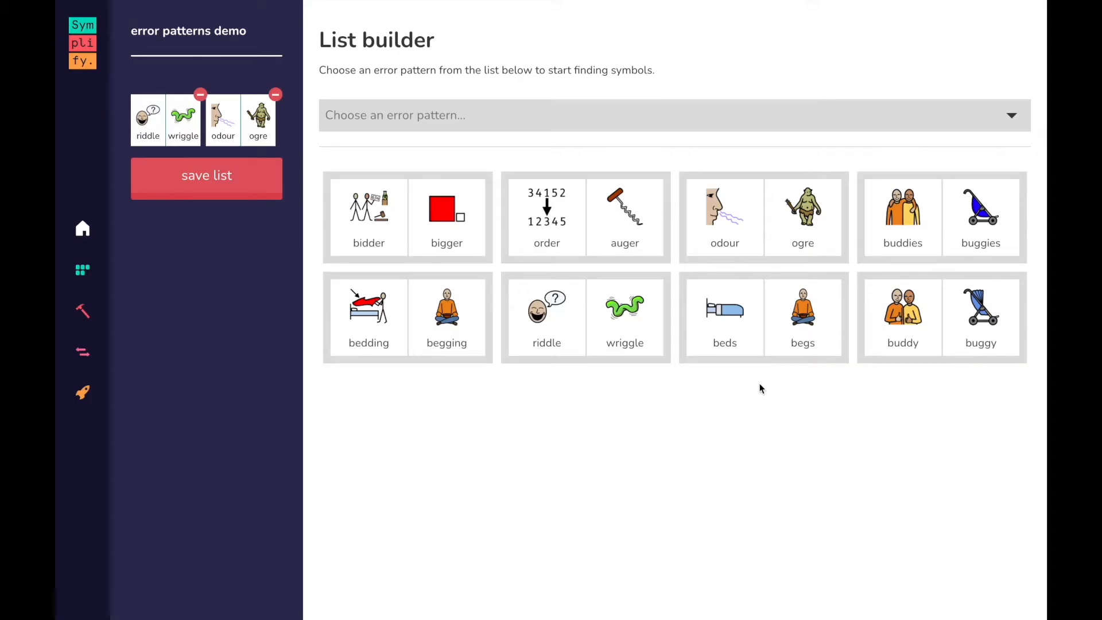
- Add the buddy/buggy contrast to the list, using the second, dark blue pushchair symbol for "buggy"
{"action": "left_click", "coordinate": [922, 342]}
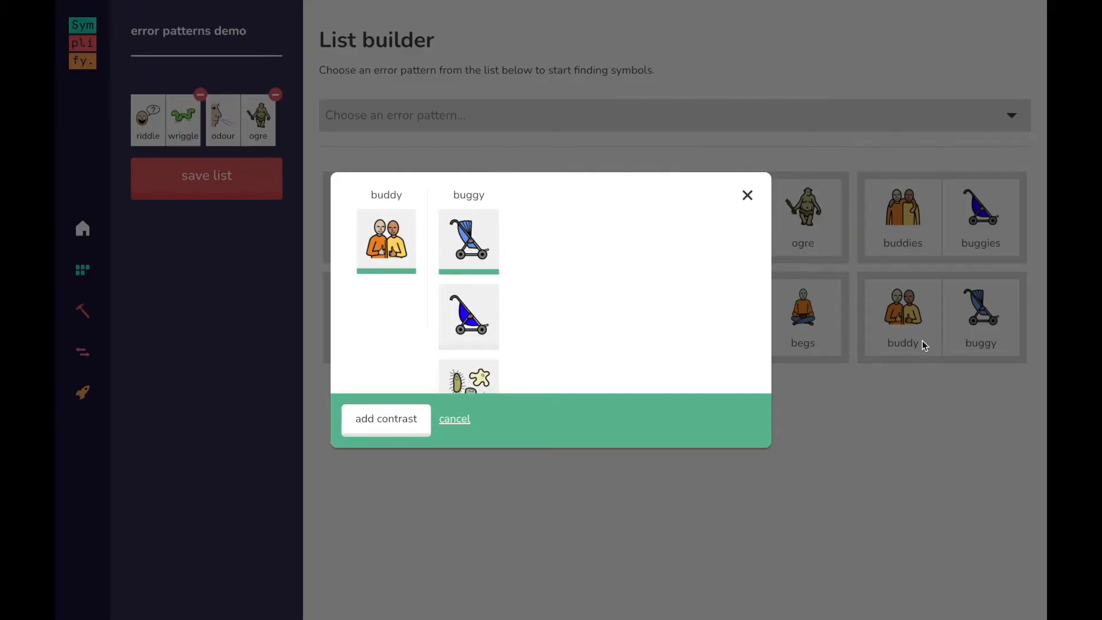
{"action": "scroll", "coordinate": [535, 340], "scroll_direction": "down", "scroll_amount": 1}
{"action": "scroll", "coordinate": [535, 340], "scroll_direction": "down", "scroll_amount": 1}
{"action": "scroll", "coordinate": [535, 340], "scroll_direction": "up", "scroll_amount": 2}
{"action": "scroll", "coordinate": [560, 349], "scroll_direction": "down", "scroll_amount": 1}
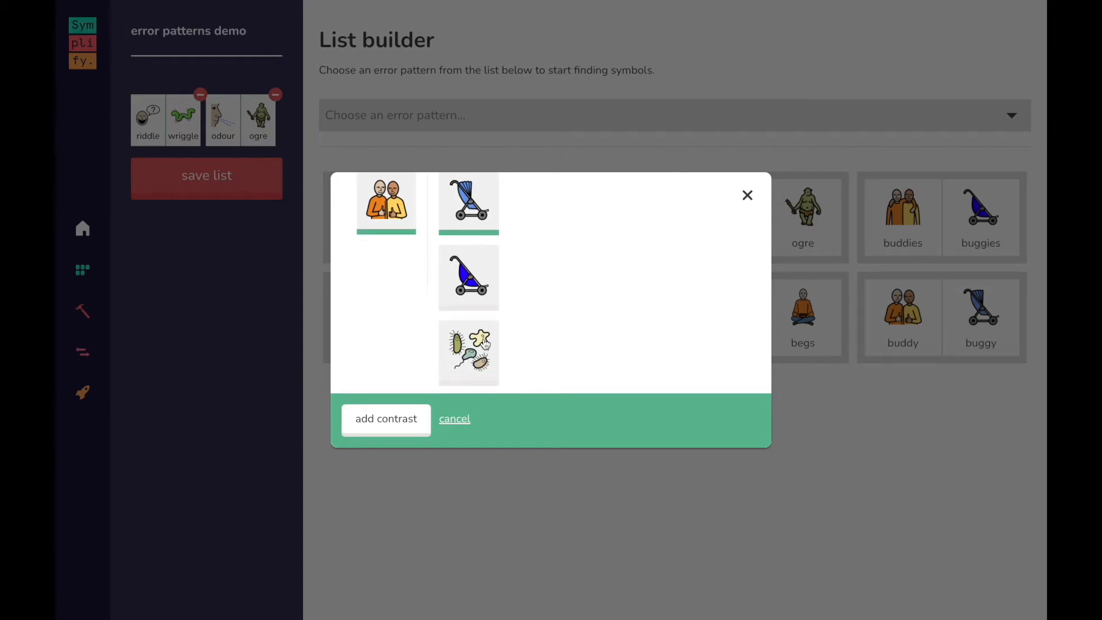
{"action": "scroll", "coordinate": [538, 335], "scroll_direction": "up", "scroll_amount": 1}
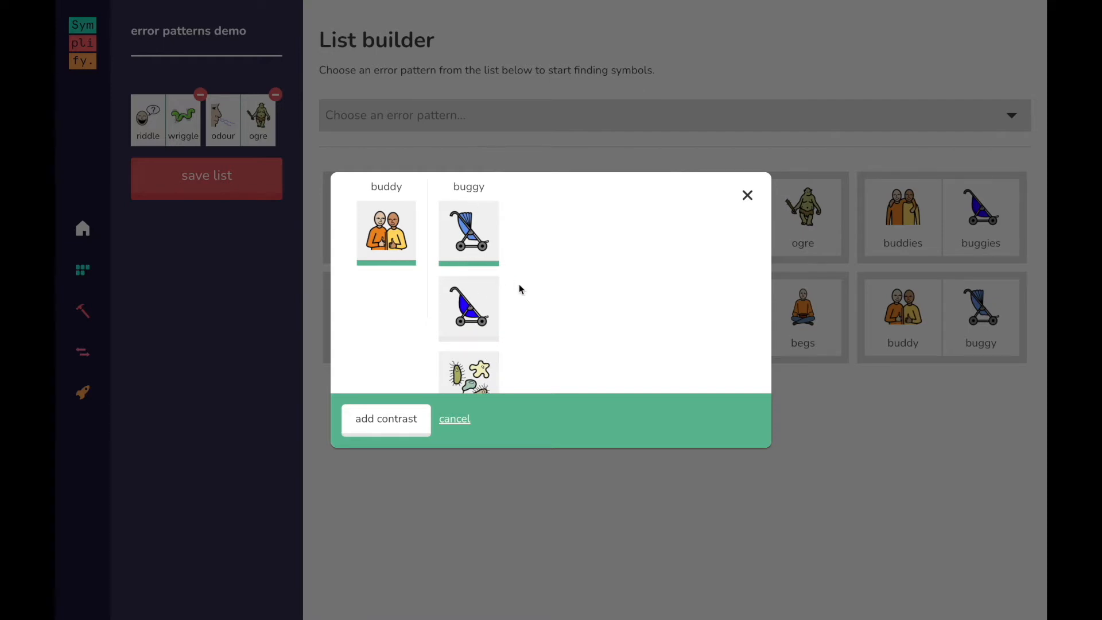
{"action": "left_click", "coordinate": [478, 301]}
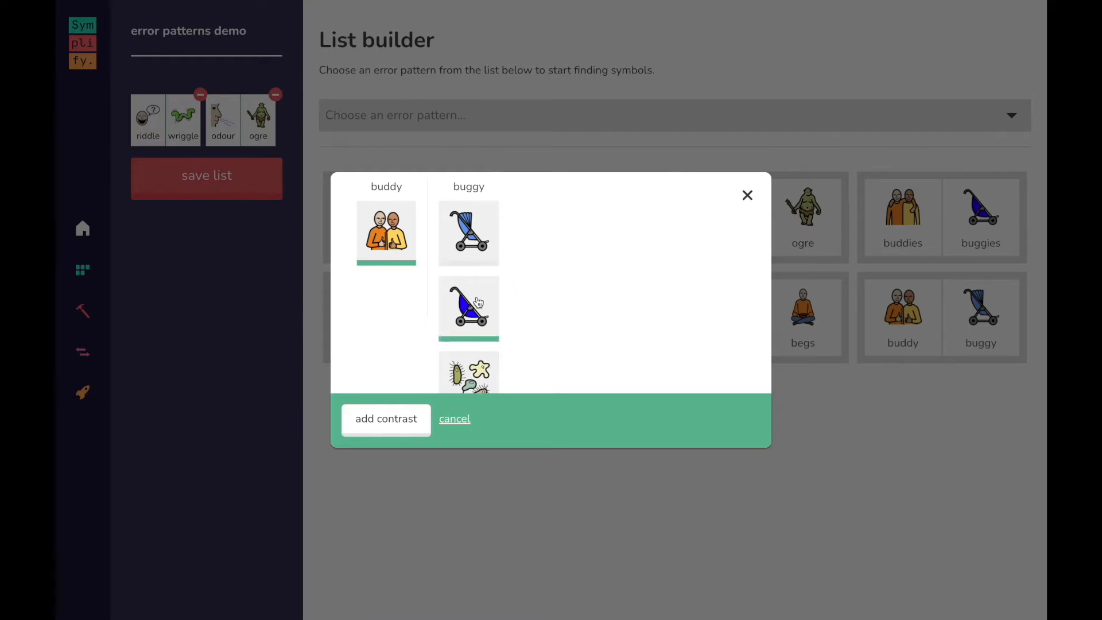
{"action": "left_click", "coordinate": [363, 420]}
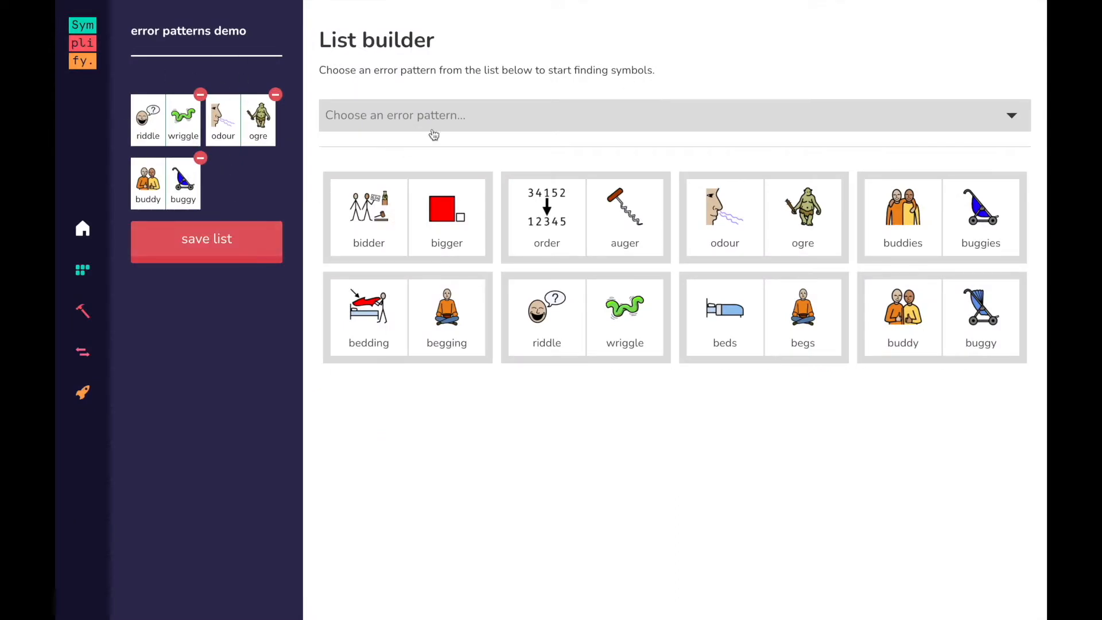
- Search the Velar fronting pattern for /t/ vs /k/ contrasts in medial position
{"action": "left_click", "coordinate": [447, 124]}
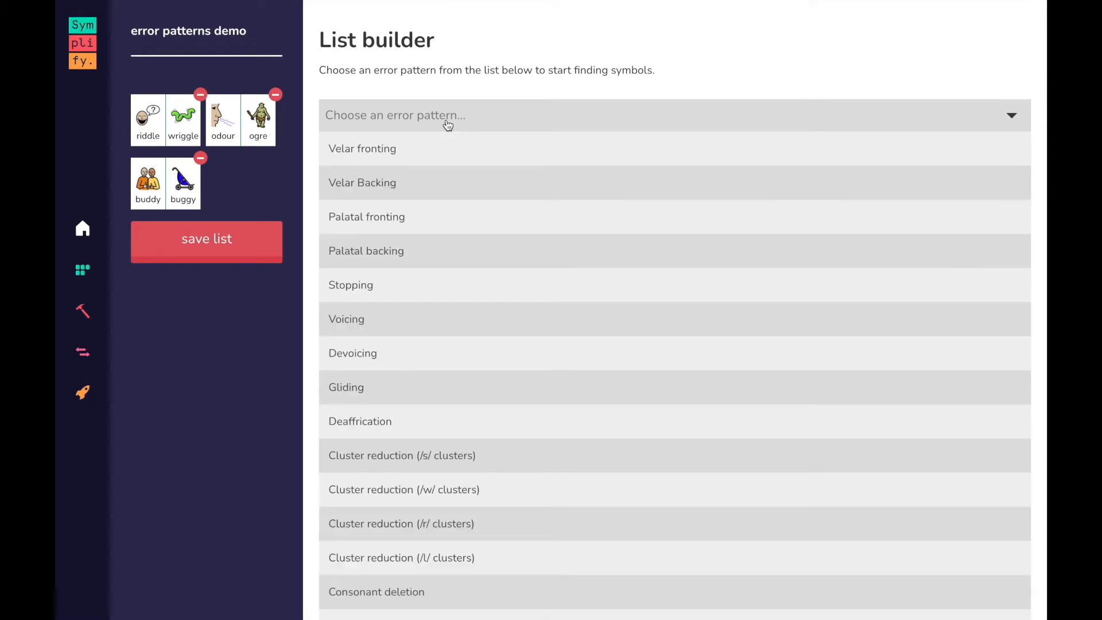
{"action": "left_click", "coordinate": [392, 155]}
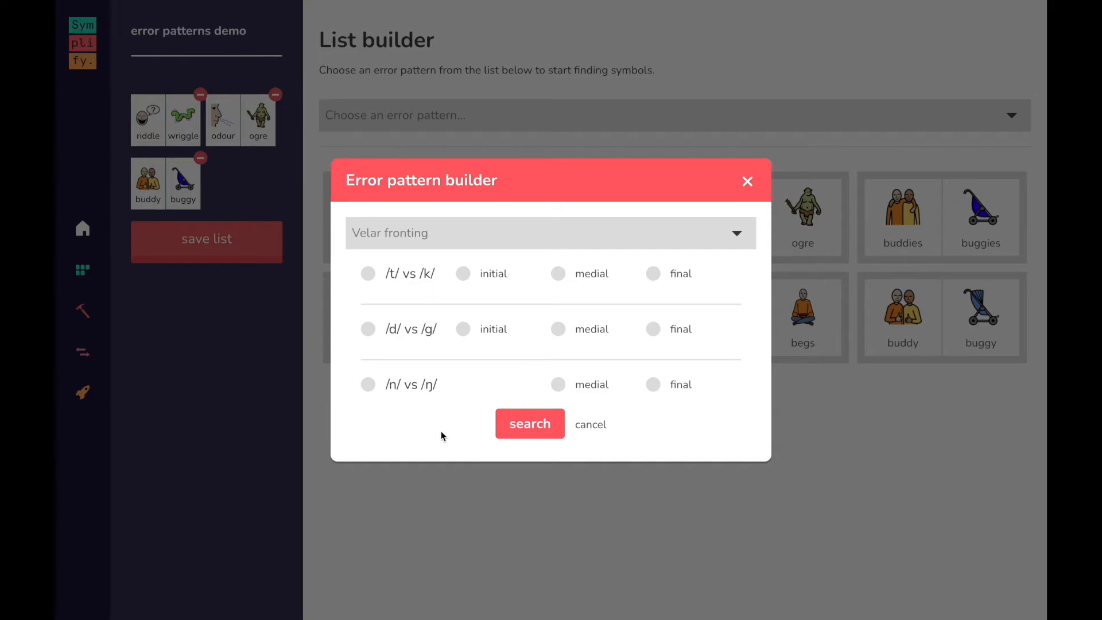
{"action": "left_click", "coordinate": [557, 276]}
{"action": "left_click", "coordinate": [527, 426]}
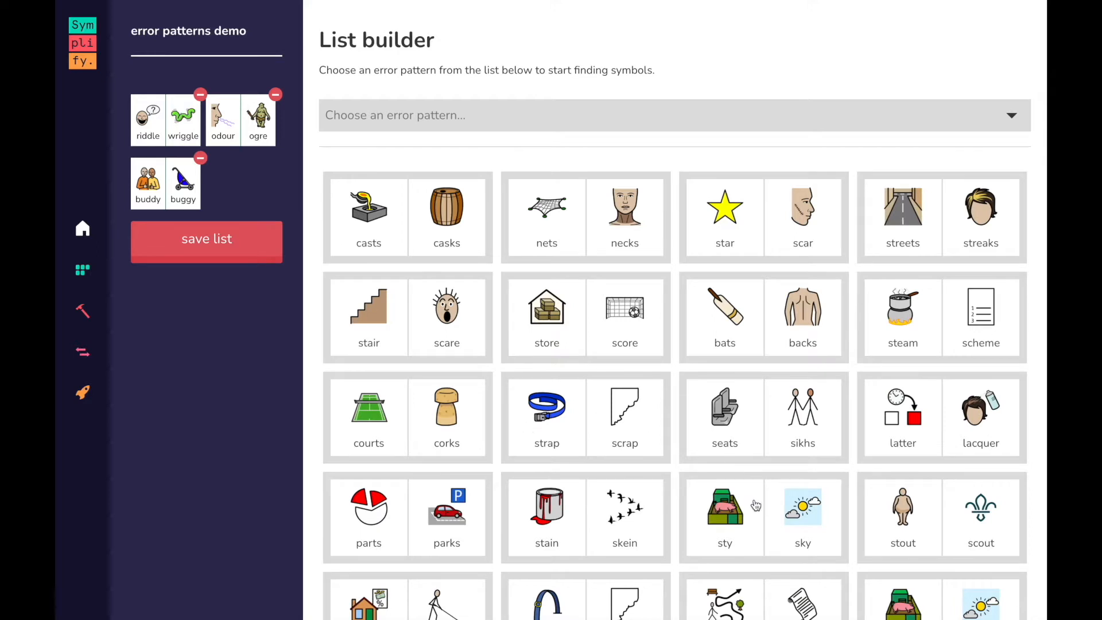
- Add the petting/pecking contrast to the list, using the second symbol for "pecking", the bird pecking at the ground
{"action": "scroll", "coordinate": [755, 505], "scroll_direction": "down", "scroll_amount": 3}
{"action": "scroll", "coordinate": [755, 505], "scroll_direction": "down", "scroll_amount": 1}
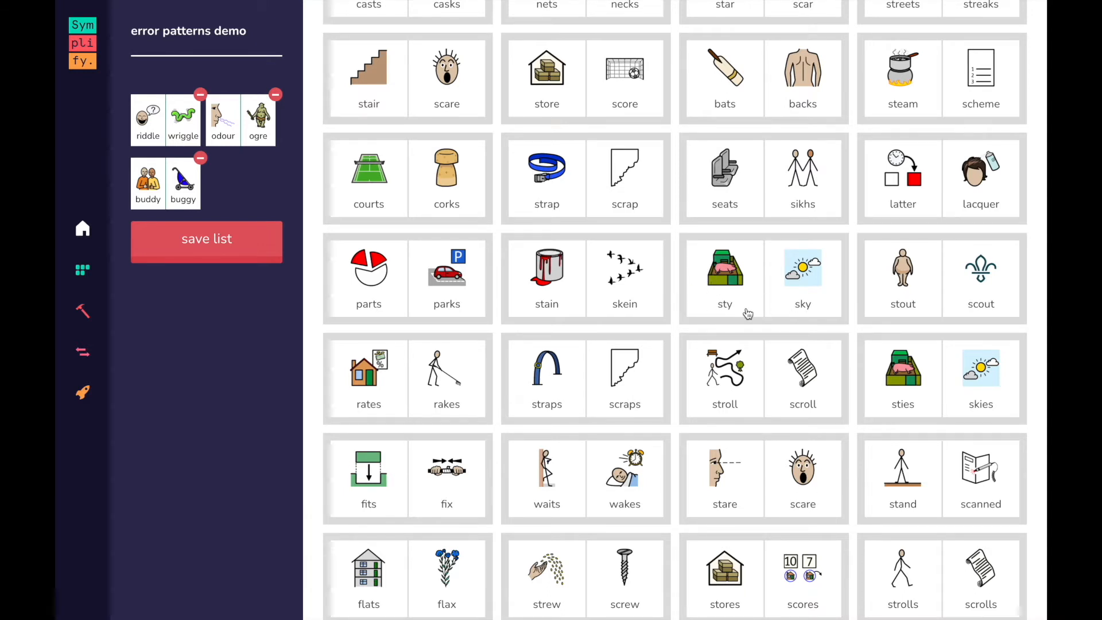
{"action": "scroll", "coordinate": [815, 485], "scroll_direction": "down", "scroll_amount": 3}
{"action": "scroll", "coordinate": [815, 485], "scroll_direction": "down", "scroll_amount": 4}
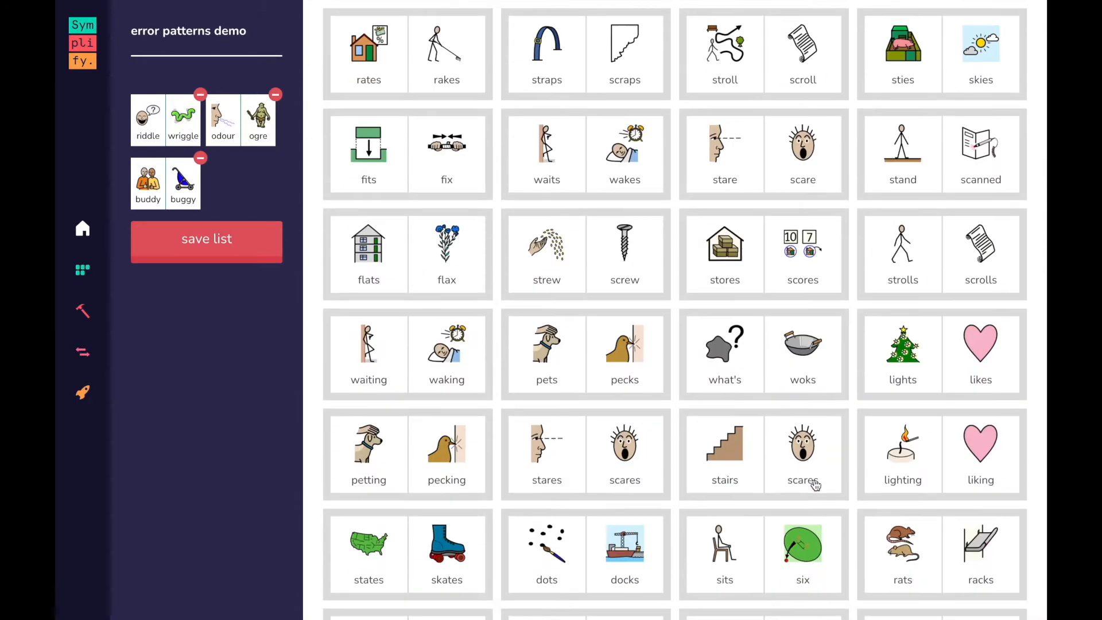
{"action": "scroll", "coordinate": [816, 485], "scroll_direction": "down", "scroll_amount": 2}
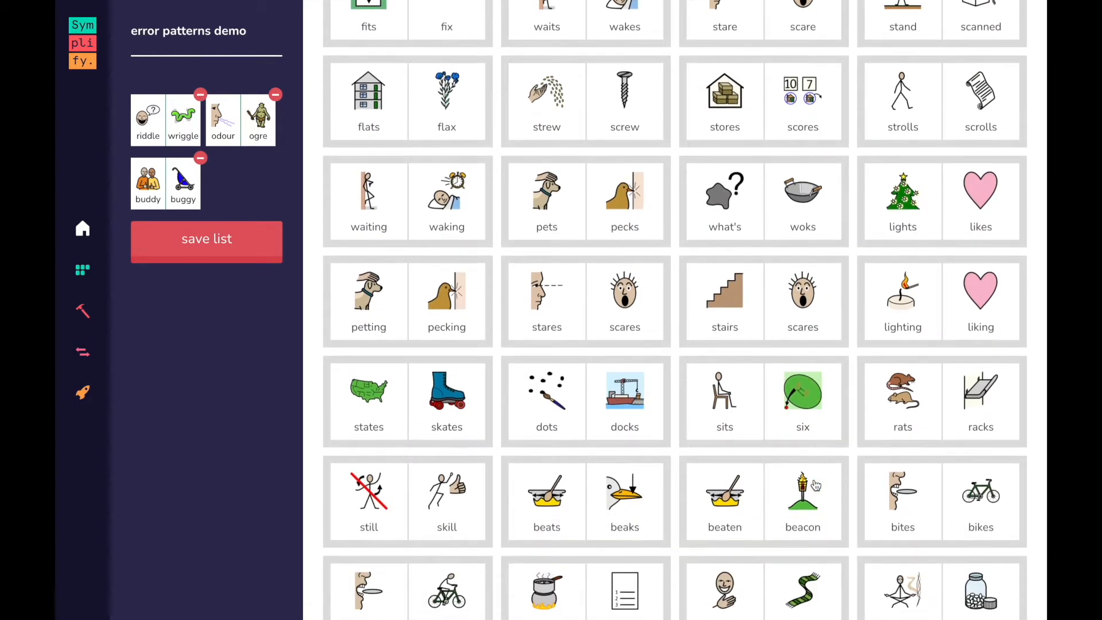
{"action": "scroll", "coordinate": [829, 480], "scroll_direction": "down", "scroll_amount": 1}
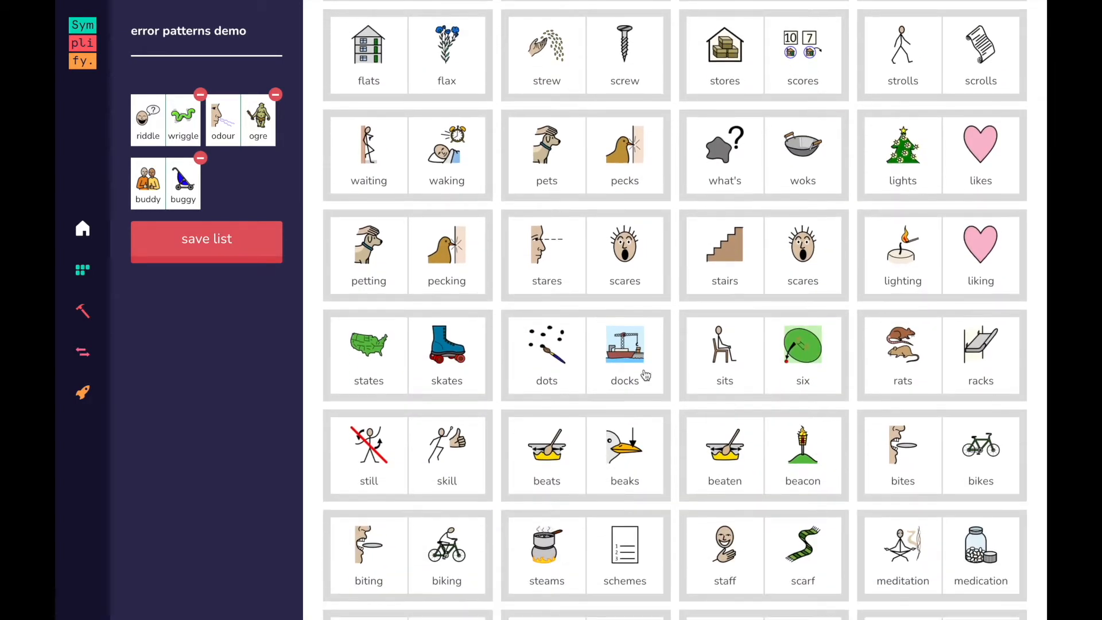
{"action": "left_click", "coordinate": [411, 280]}
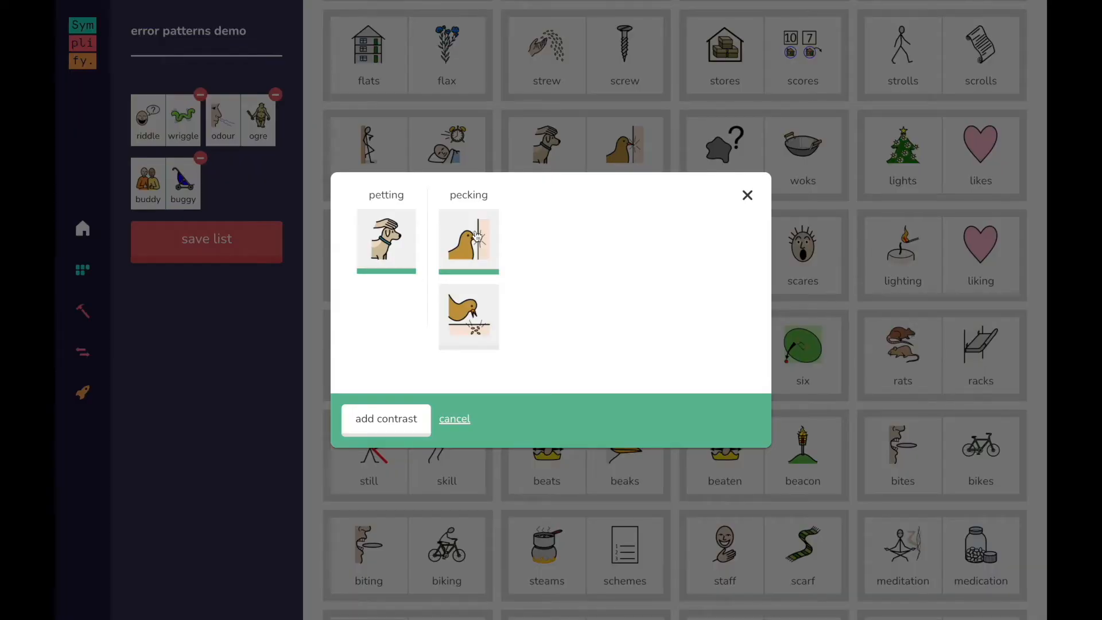
{"action": "left_click", "coordinate": [478, 338]}
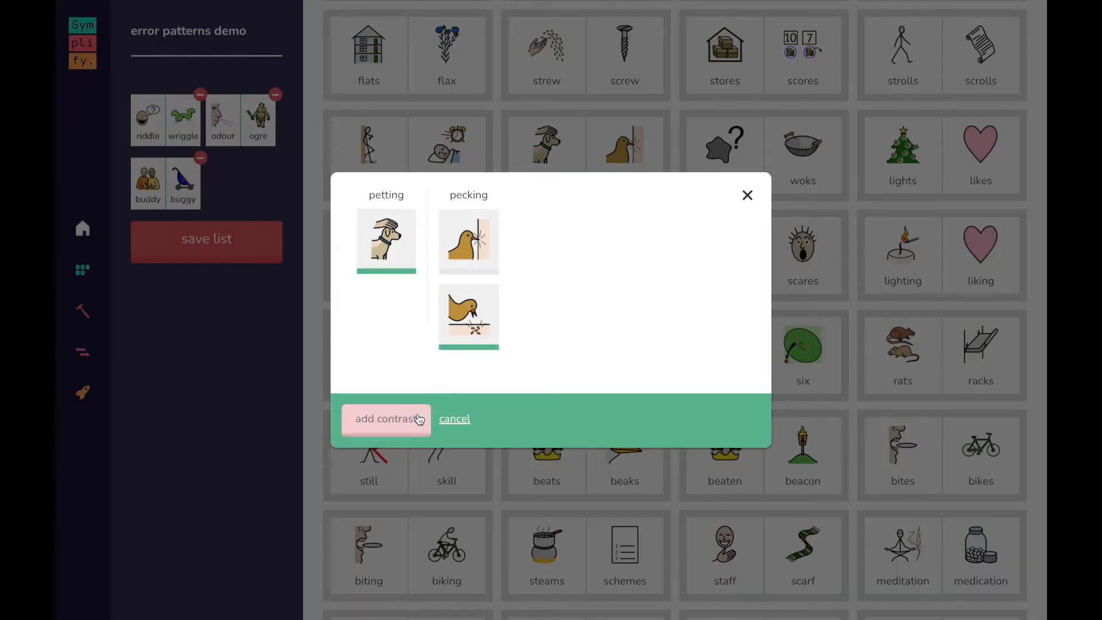
{"action": "left_click", "coordinate": [404, 426]}
- Add the beater/beaker contrast with the second, grey symbol for "beater", and save the list
{"action": "scroll", "coordinate": [485, 500], "scroll_direction": "down", "scroll_amount": 5}
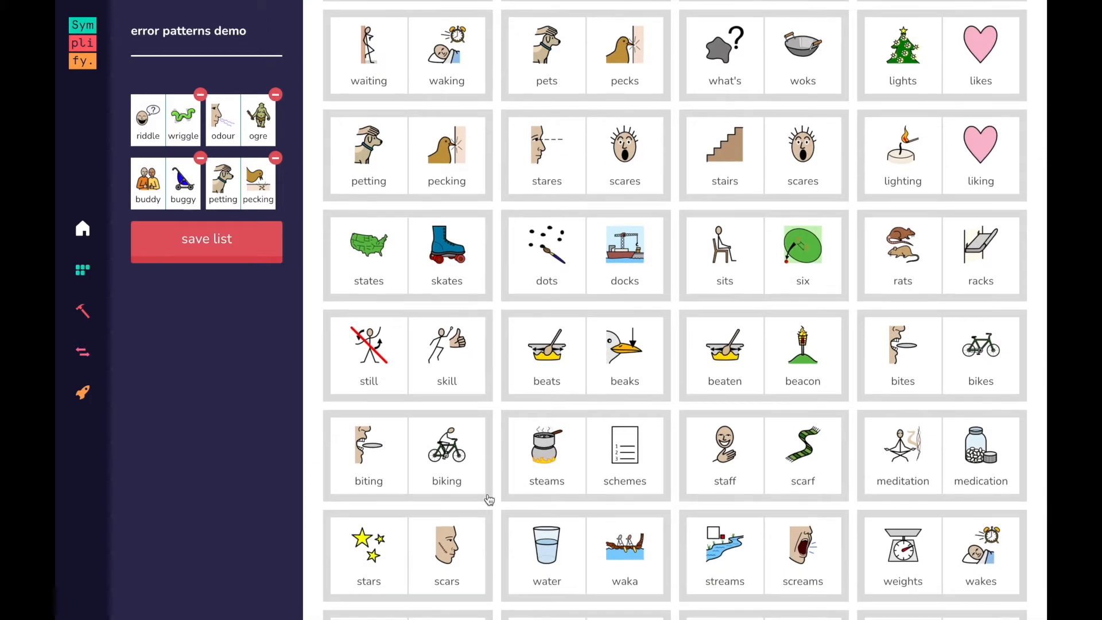
{"action": "scroll", "coordinate": [489, 499], "scroll_direction": "down", "scroll_amount": 4}
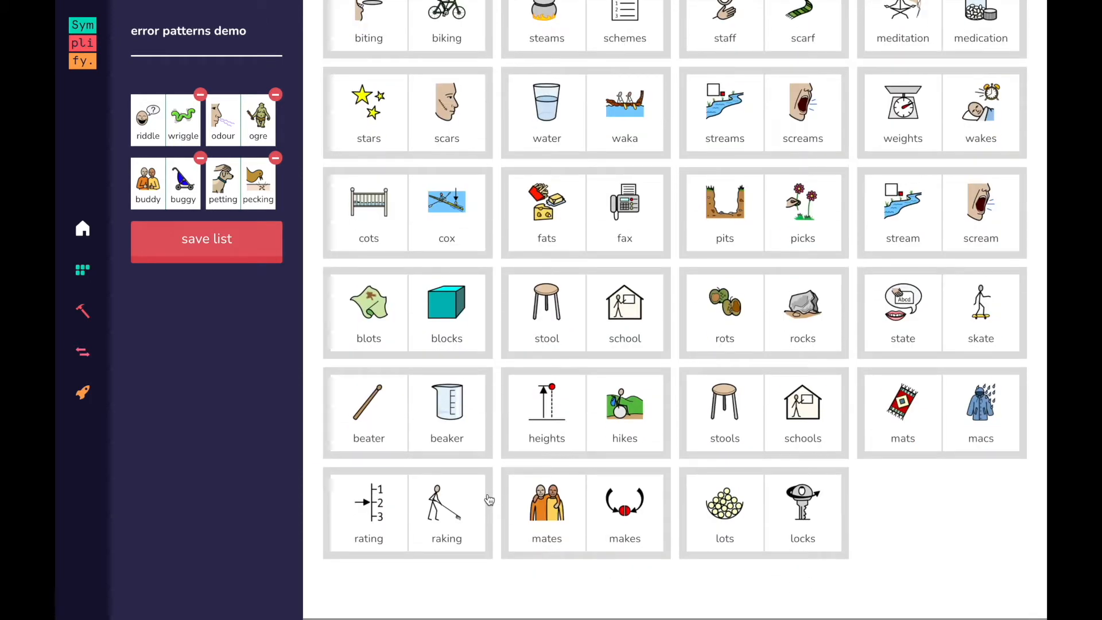
{"action": "left_click", "coordinate": [419, 434]}
{"action": "left_click", "coordinate": [407, 317]}
{"action": "left_click", "coordinate": [364, 431]}
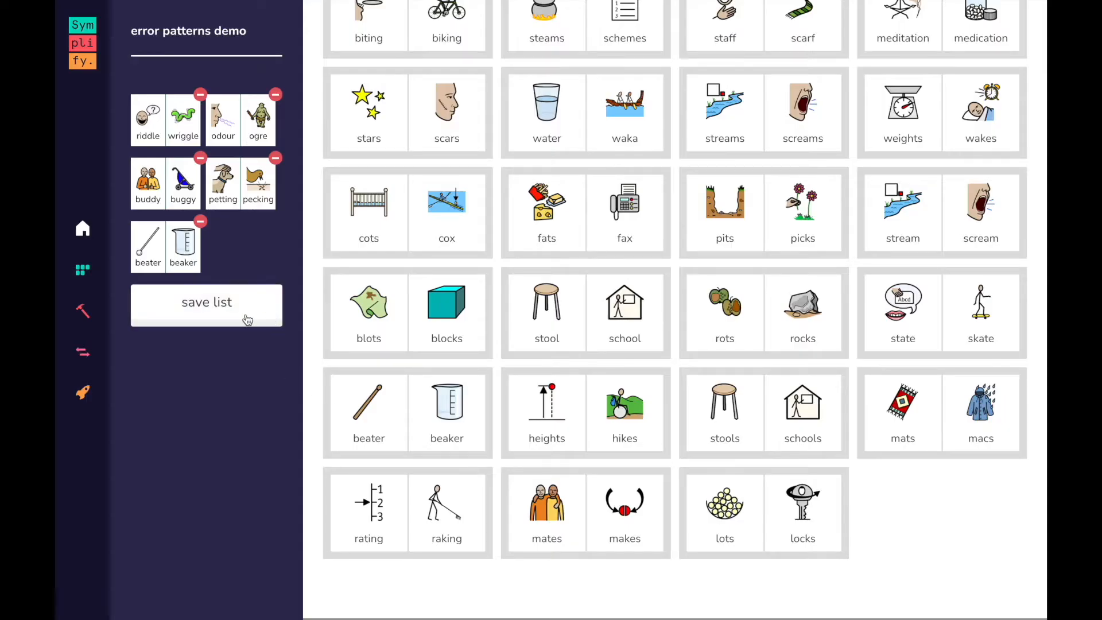
{"action": "left_click", "coordinate": [211, 312]}
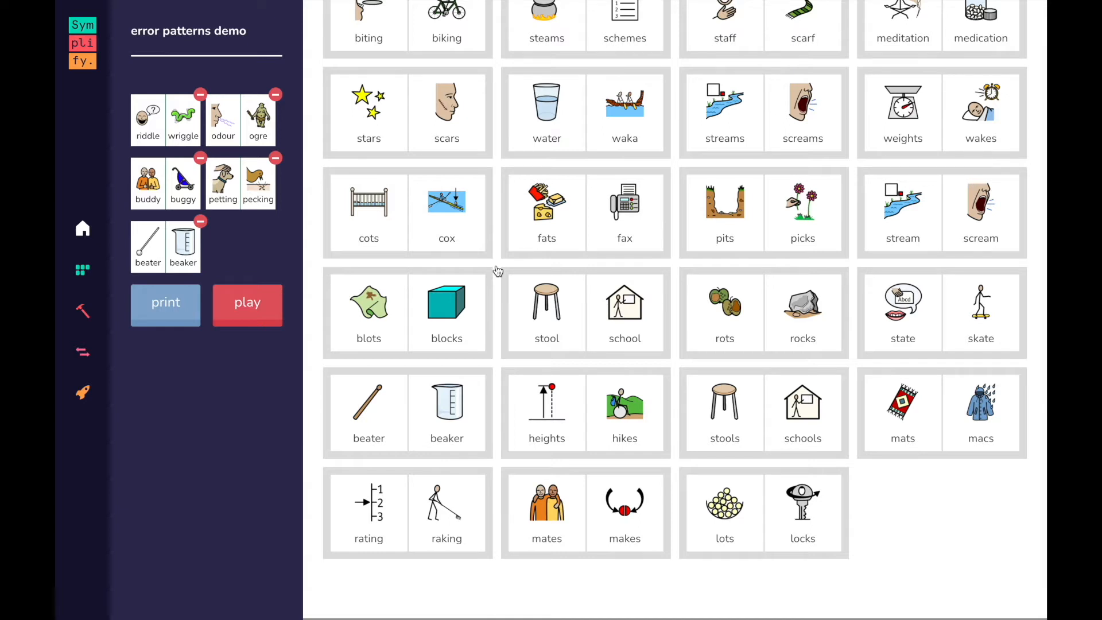
- Create a new list named "phoneme demo list" of the type Contrast list: phonemes
{"action": "scroll", "coordinate": [498, 271], "scroll_direction": "up", "scroll_amount": 15}
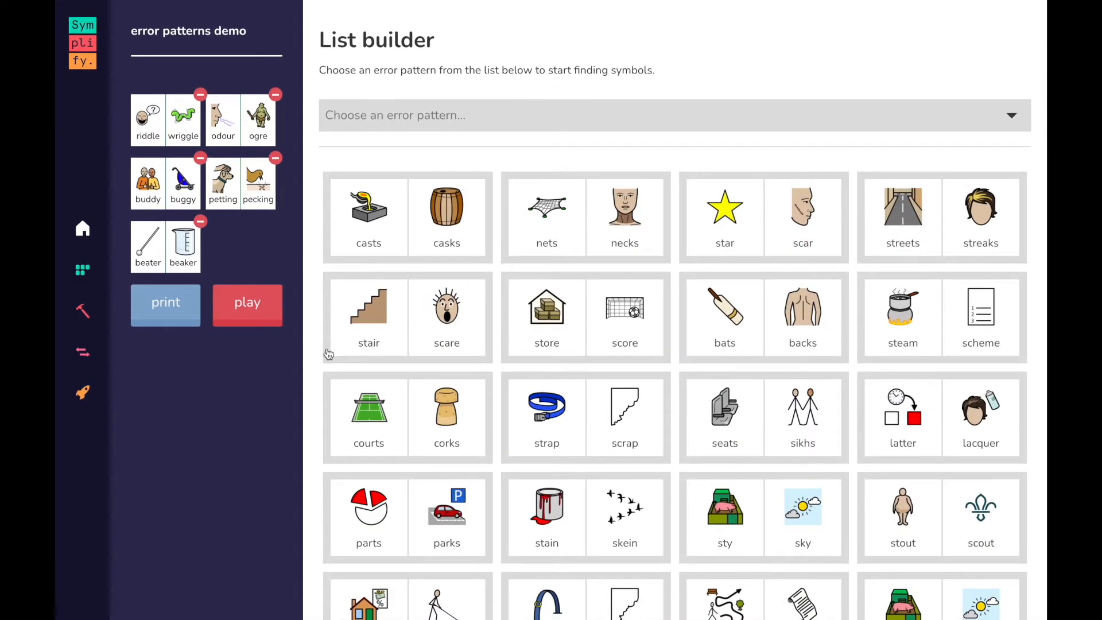
{"action": "left_click", "coordinate": [82, 269]}
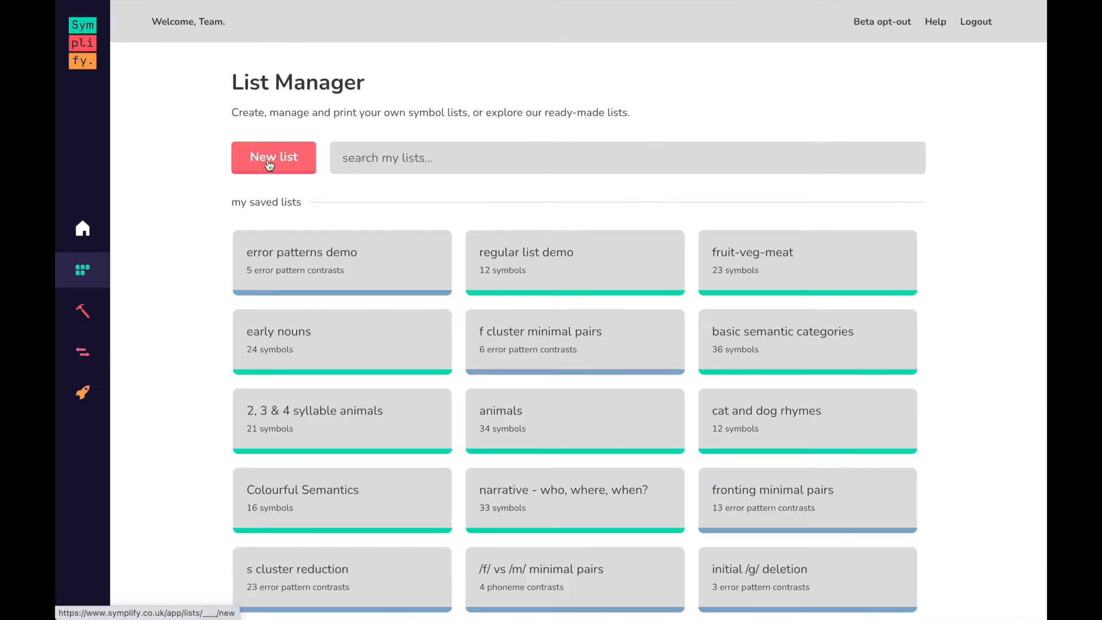
{"action": "left_click", "coordinate": [269, 165]}
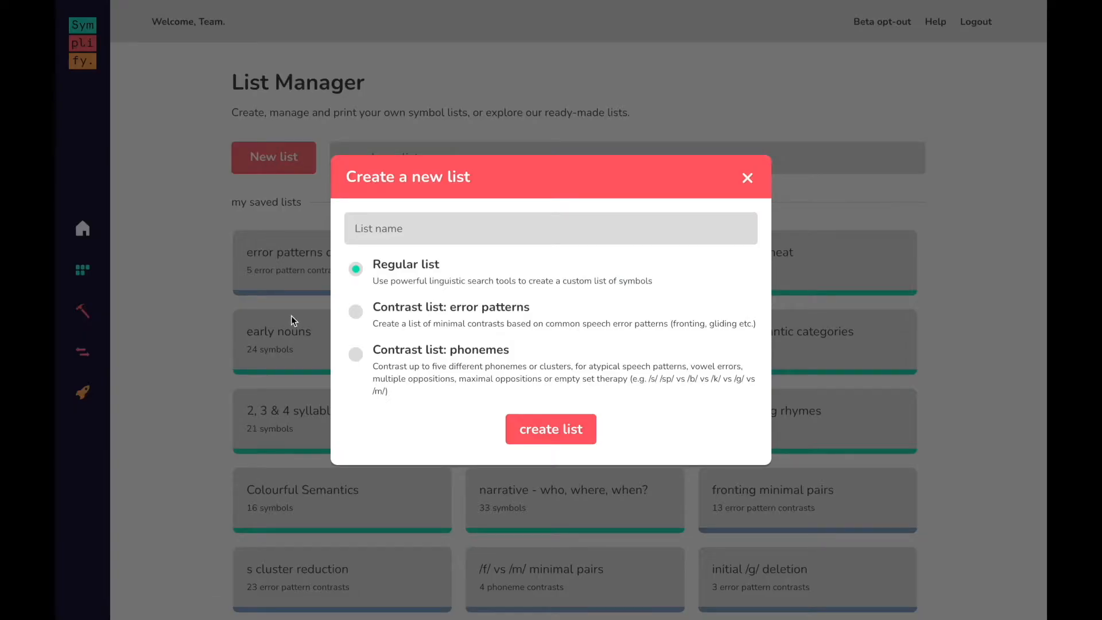
{"action": "type", "text": "phoneme demo list"}
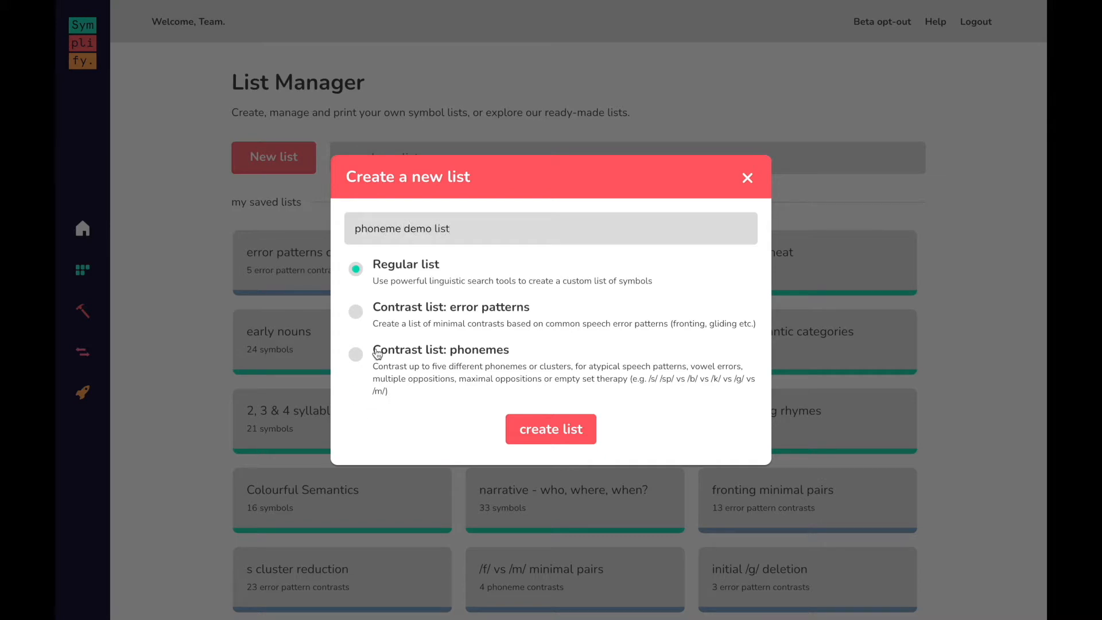
{"action": "left_click", "coordinate": [356, 361]}
{"action": "left_click", "coordinate": [528, 436]}
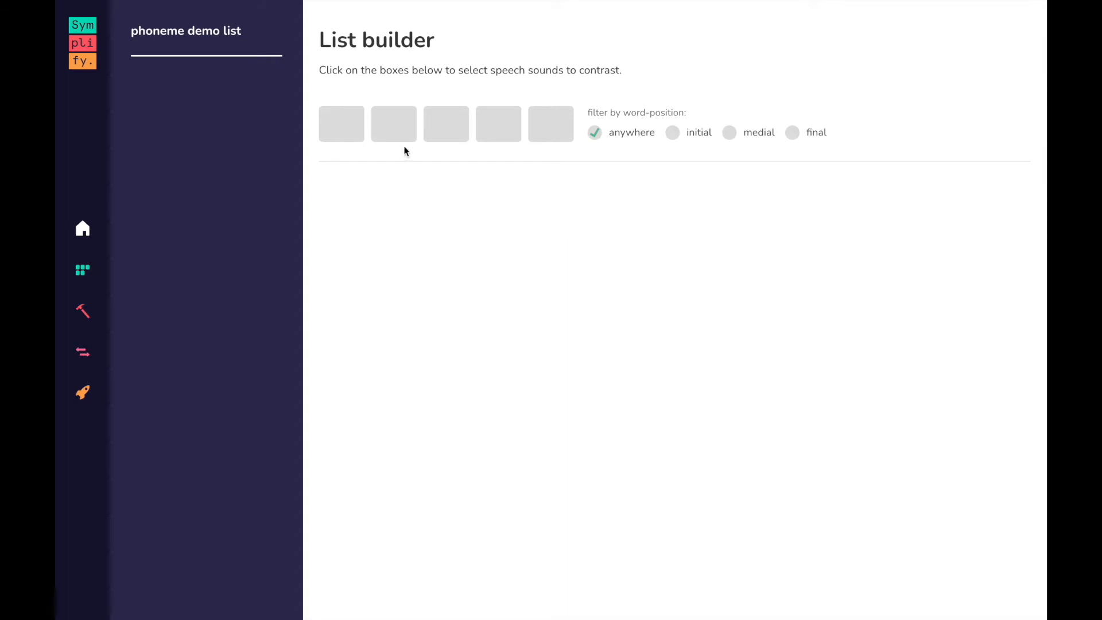
- Set the speech sounds to contrast to the cluster /sp/ and the phoneme /d/
{"action": "left_click", "coordinate": [336, 135]}
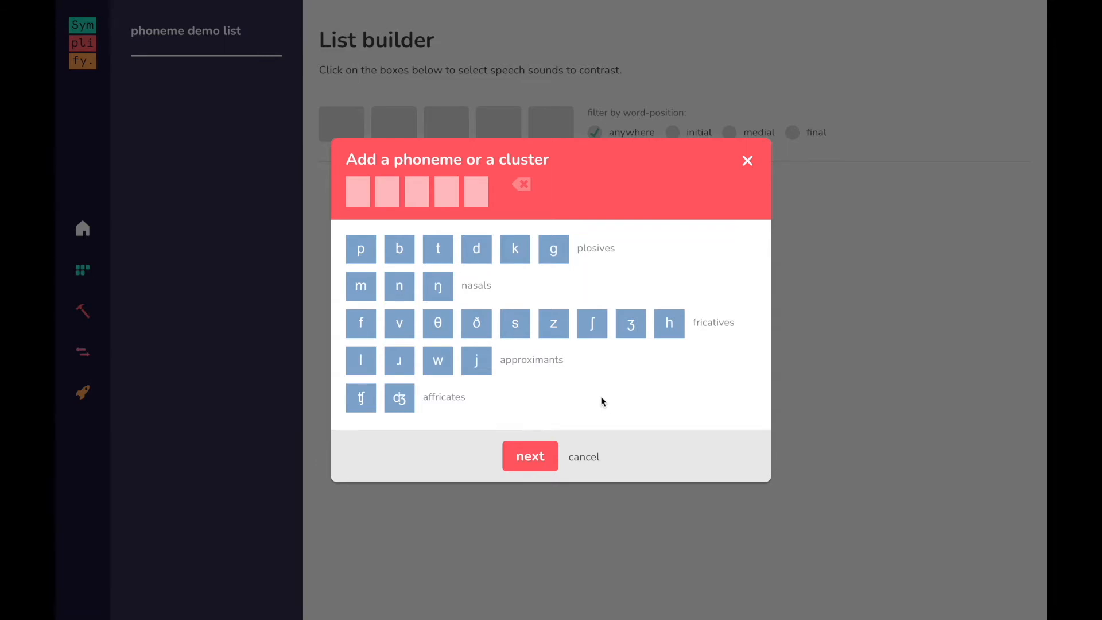
{"action": "left_click", "coordinate": [515, 323]}
{"action": "left_click", "coordinate": [360, 253]}
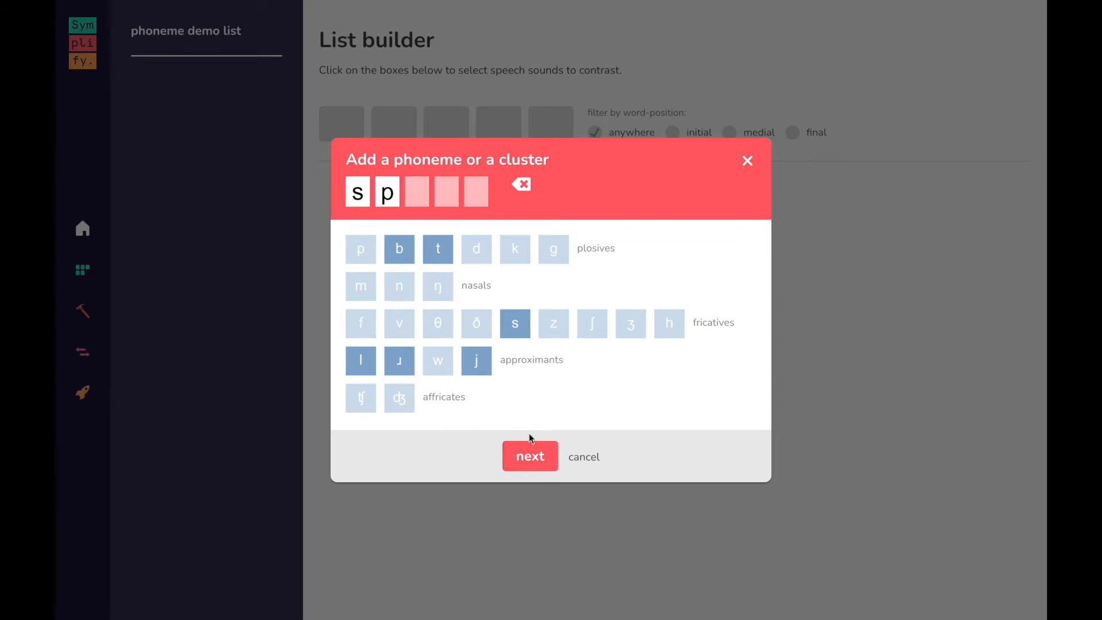
{"action": "left_click", "coordinate": [529, 454]}
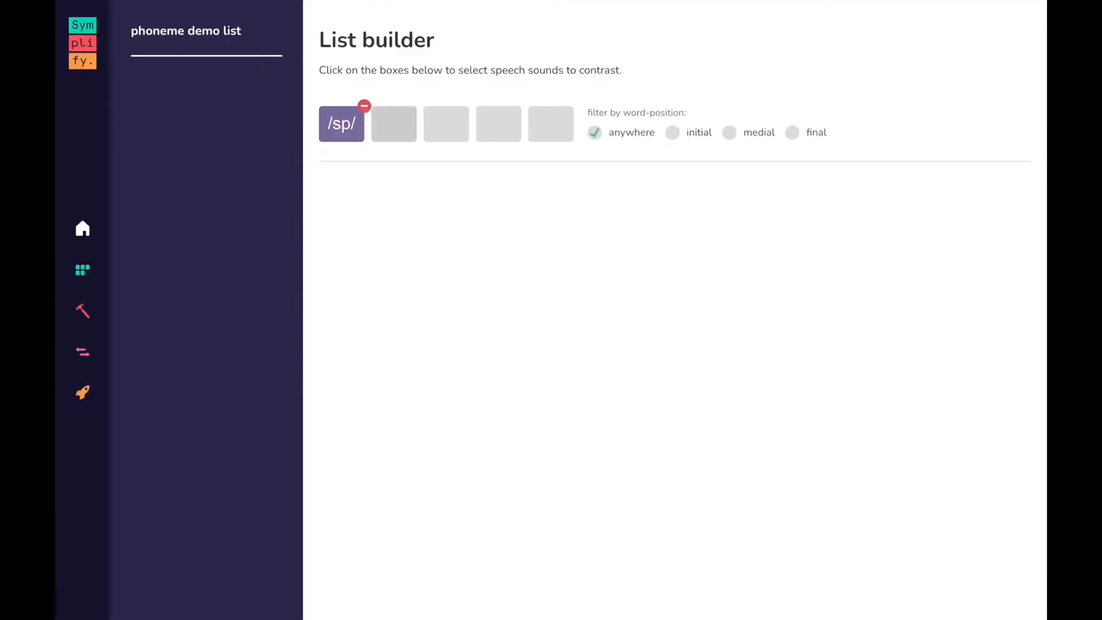
{"action": "left_click", "coordinate": [396, 127]}
{"action": "left_click", "coordinate": [478, 252]}
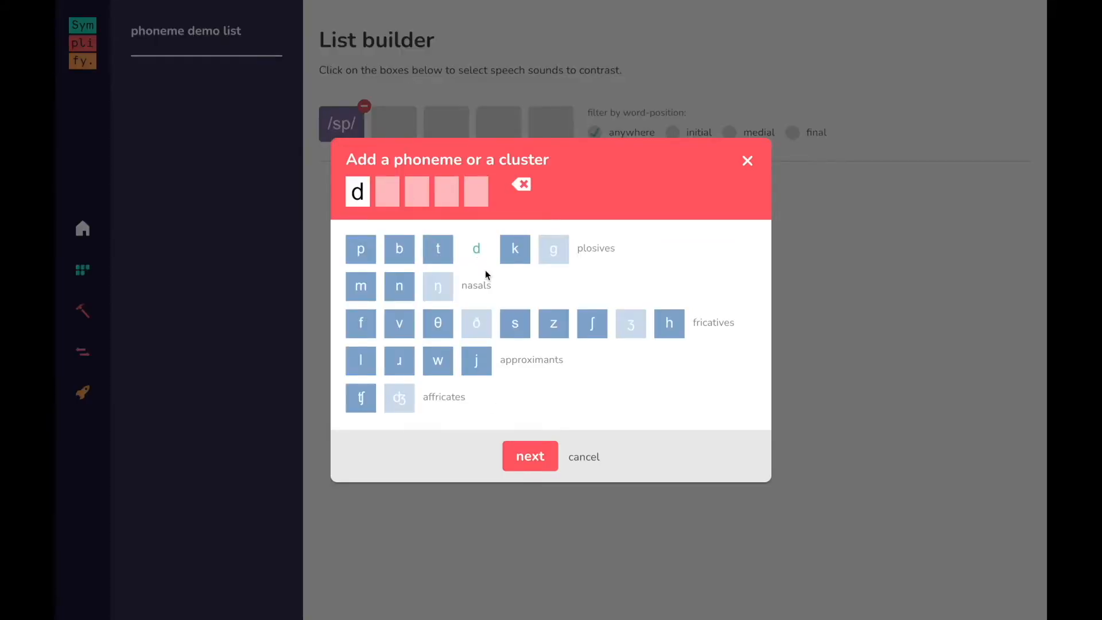
{"action": "left_click", "coordinate": [524, 459]}
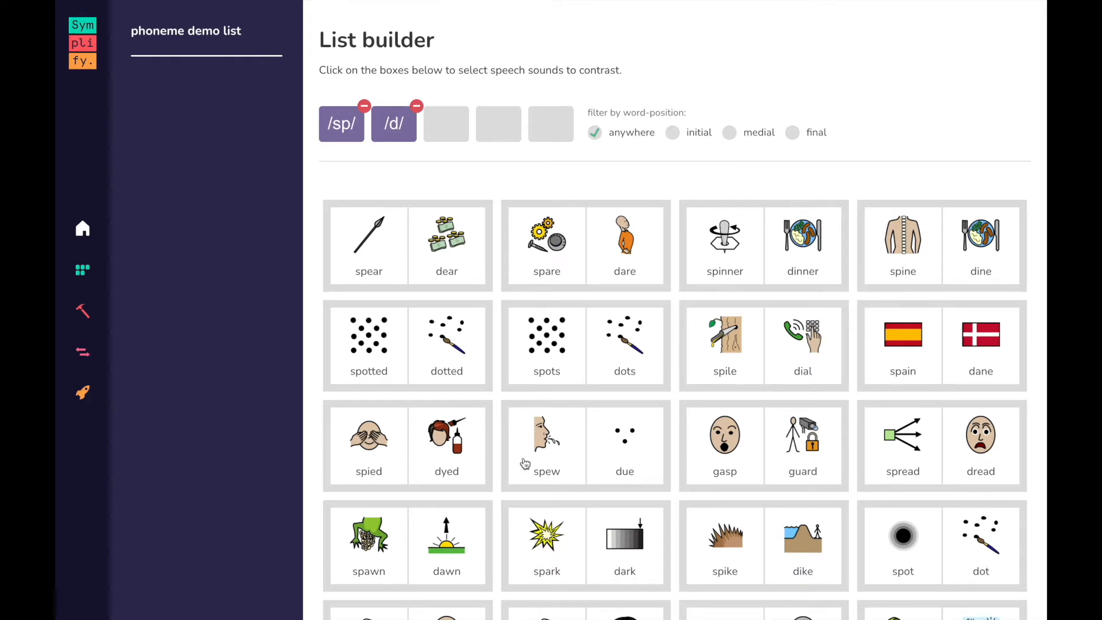
{"action": "scroll", "coordinate": [830, 540], "scroll_direction": "down", "scroll_amount": 1}
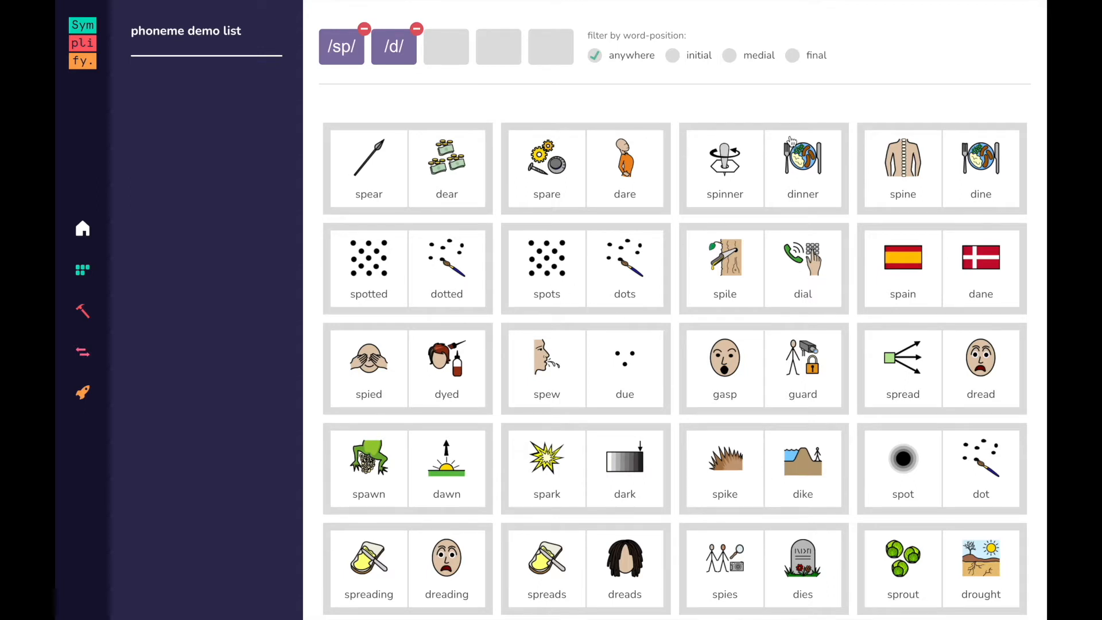
{"action": "left_click", "coordinate": [582, 258]}
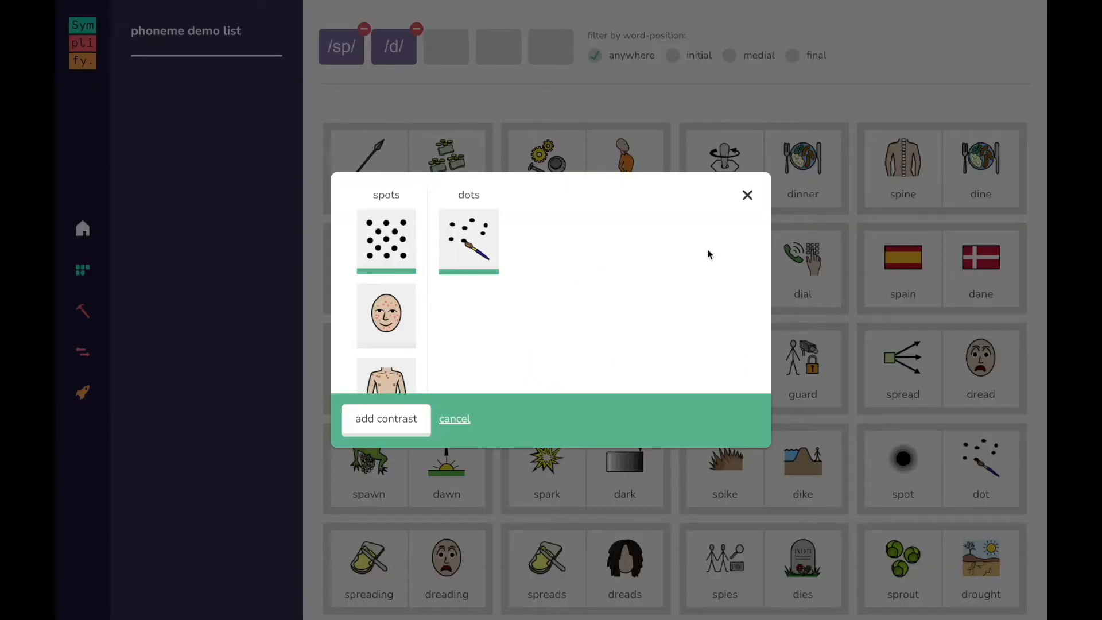
{"action": "scroll", "coordinate": [526, 273], "scroll_direction": "down", "scroll_amount": 1}
{"action": "left_click", "coordinate": [744, 201]}
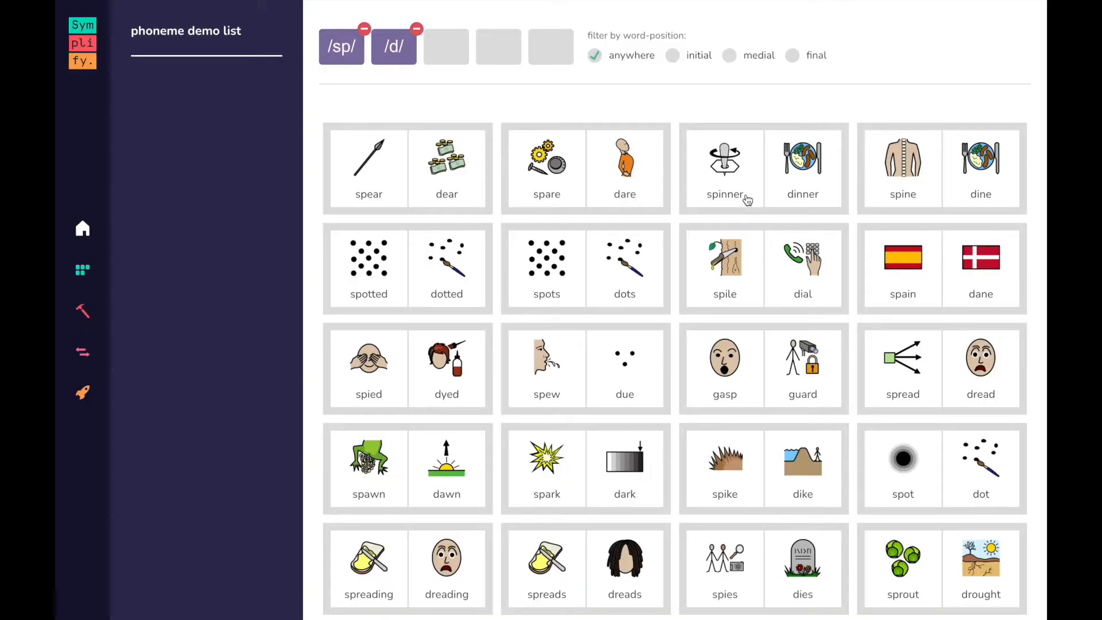
- Add the spy/die contrast to the list, using the dice symbol for "die"
{"action": "scroll", "coordinate": [761, 439], "scroll_direction": "down", "scroll_amount": 3}
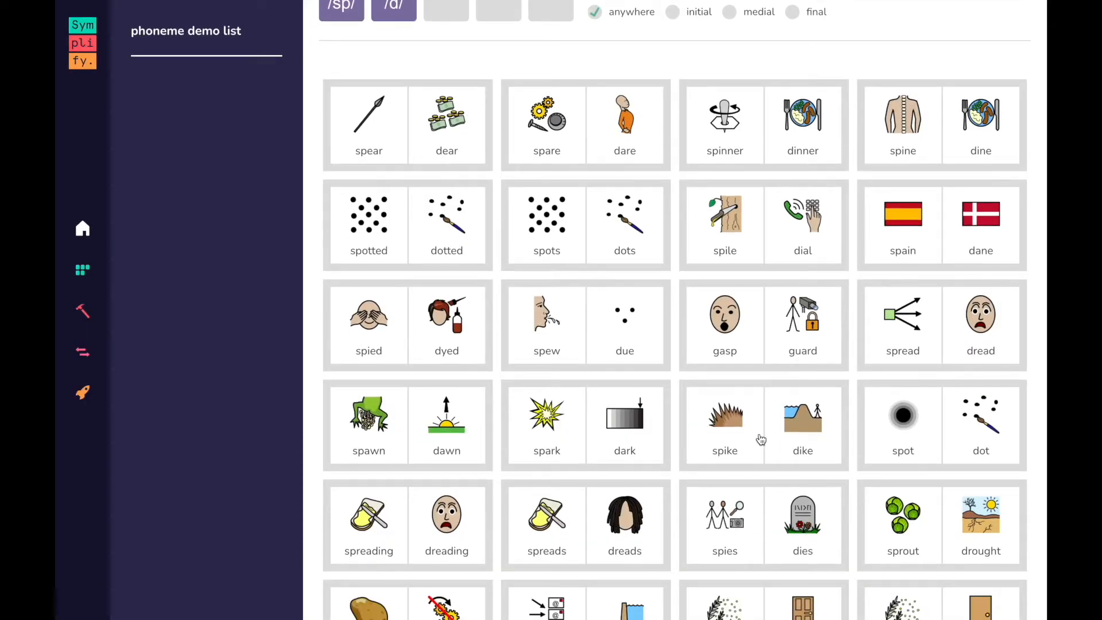
{"action": "scroll", "coordinate": [745, 472], "scroll_direction": "down", "scroll_amount": 2}
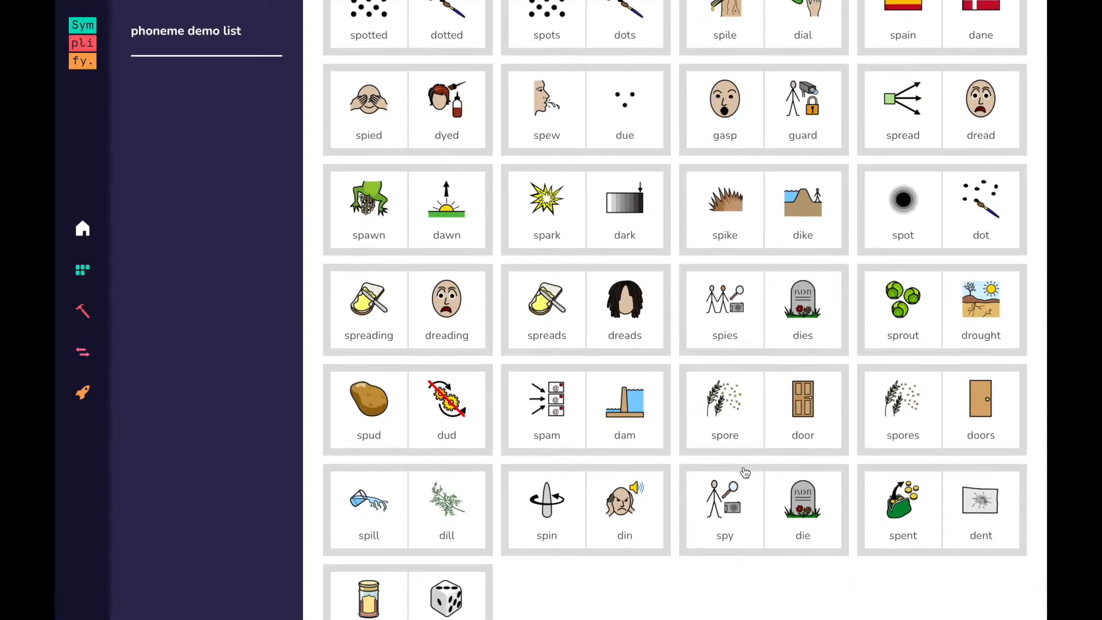
{"action": "scroll", "coordinate": [751, 551], "scroll_direction": "down", "scroll_amount": 1}
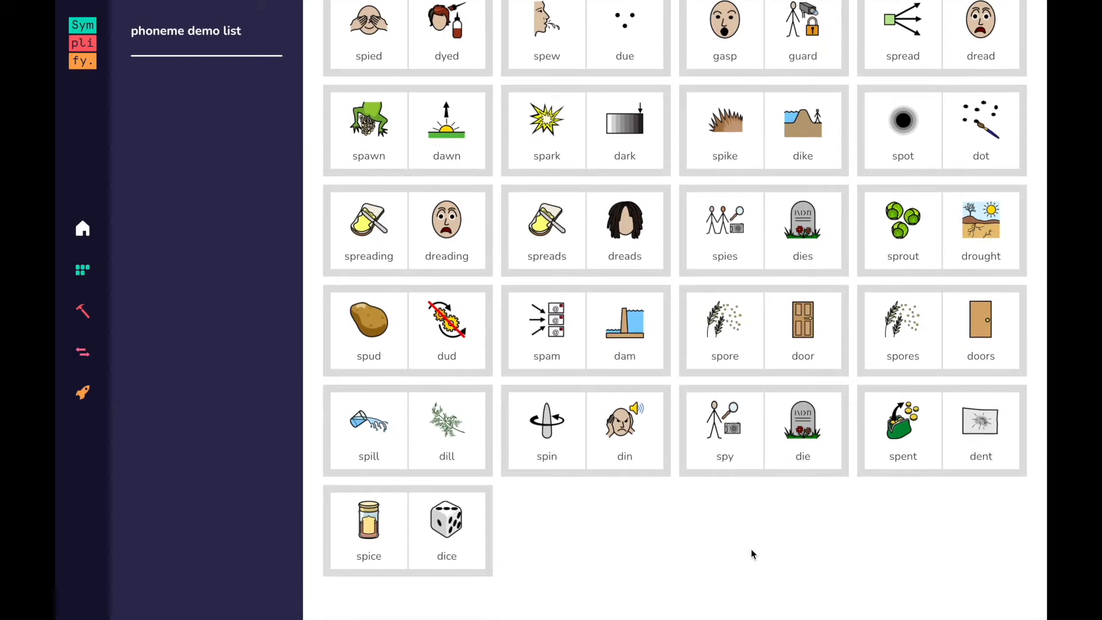
{"action": "left_click", "coordinate": [790, 436]}
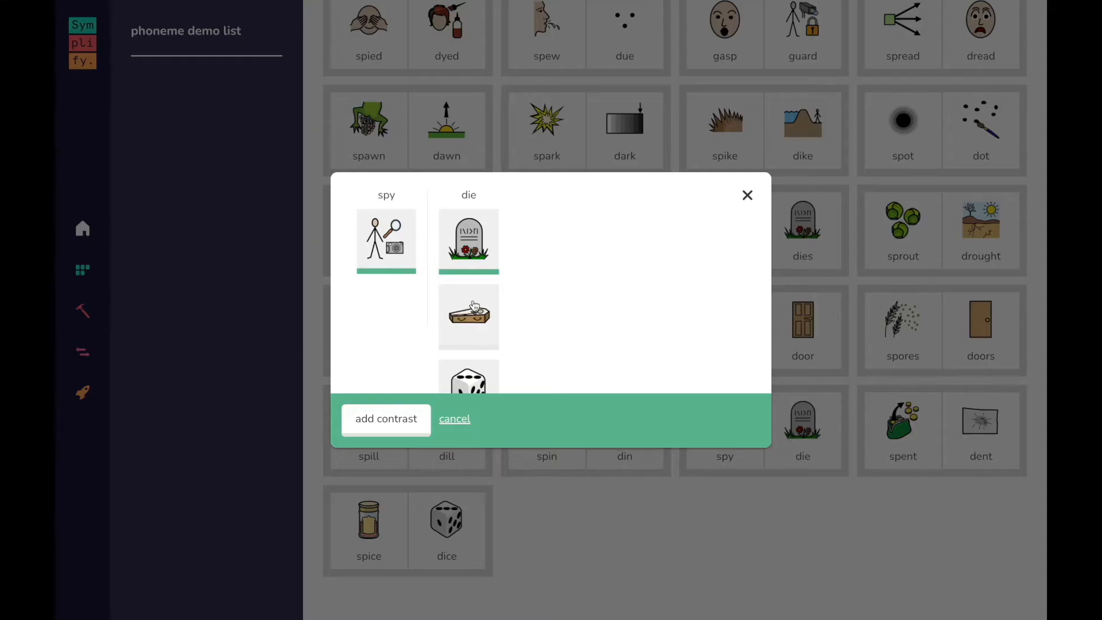
{"action": "scroll", "coordinate": [458, 309], "scroll_direction": "down", "scroll_amount": 5}
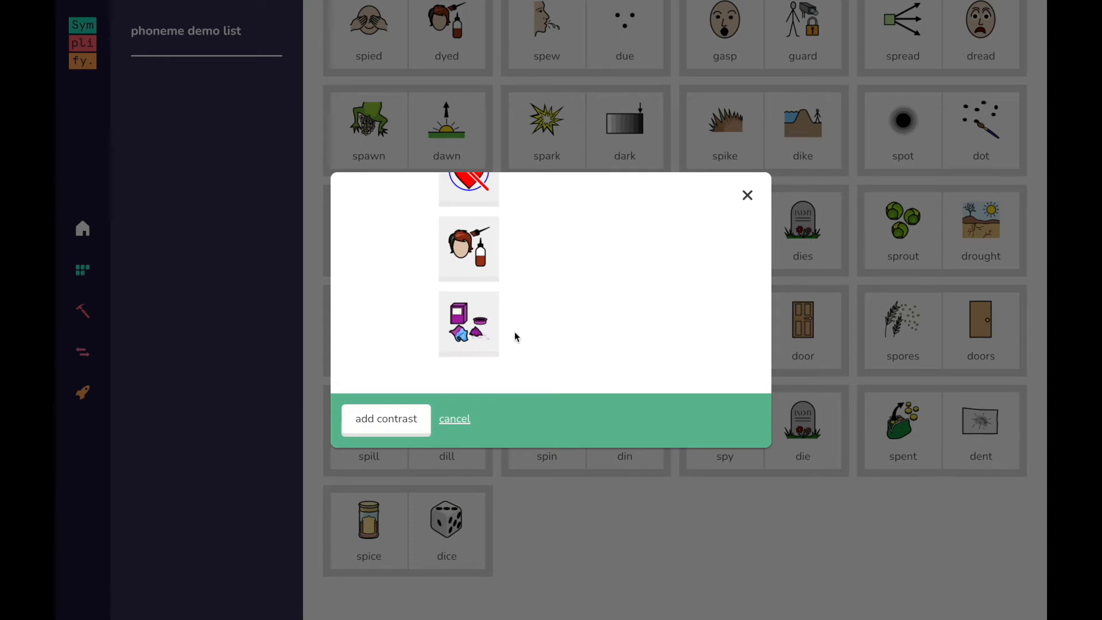
{"action": "scroll", "coordinate": [492, 310], "scroll_direction": "up", "scroll_amount": 2}
{"action": "scroll", "coordinate": [511, 313], "scroll_direction": "up", "scroll_amount": 3}
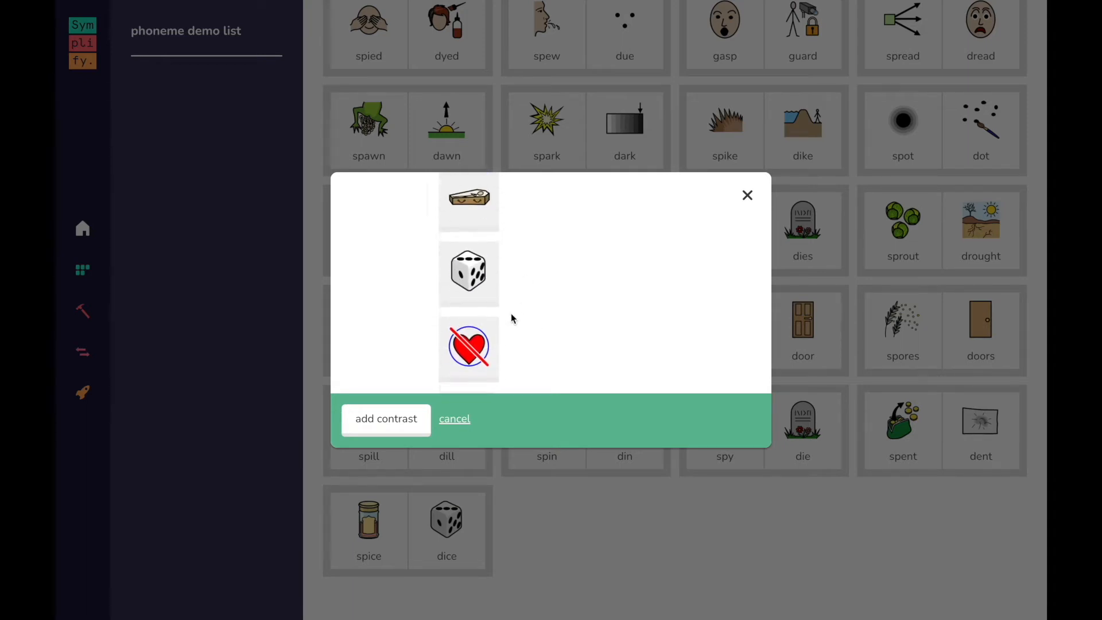
{"action": "scroll", "coordinate": [396, 306], "scroll_direction": "up", "scroll_amount": 1}
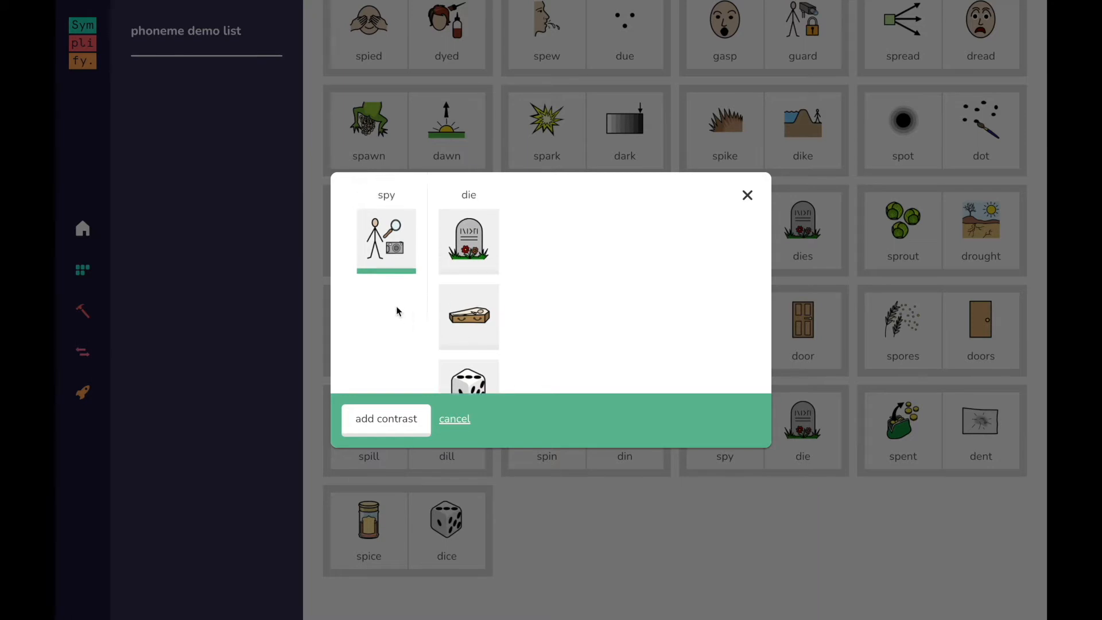
{"action": "left_click", "coordinate": [370, 431]}
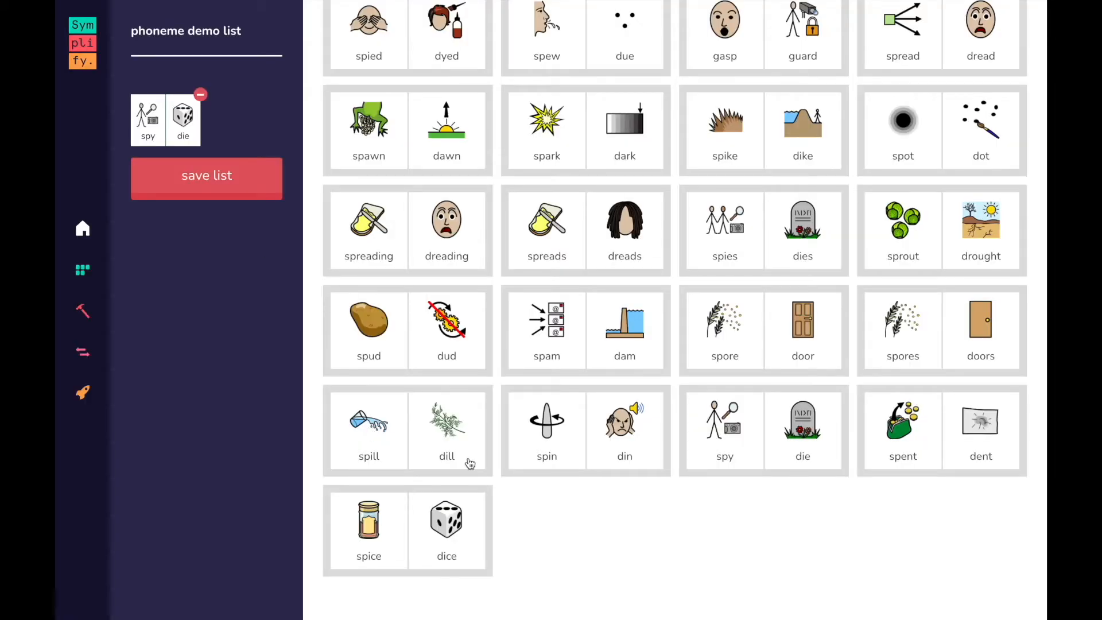
- Add the spark/dark contrast to the list with its default symbols
{"action": "scroll", "coordinate": [758, 571], "scroll_direction": "up", "scroll_amount": 1}
{"action": "scroll", "coordinate": [758, 572], "scroll_direction": "up", "scroll_amount": 3}
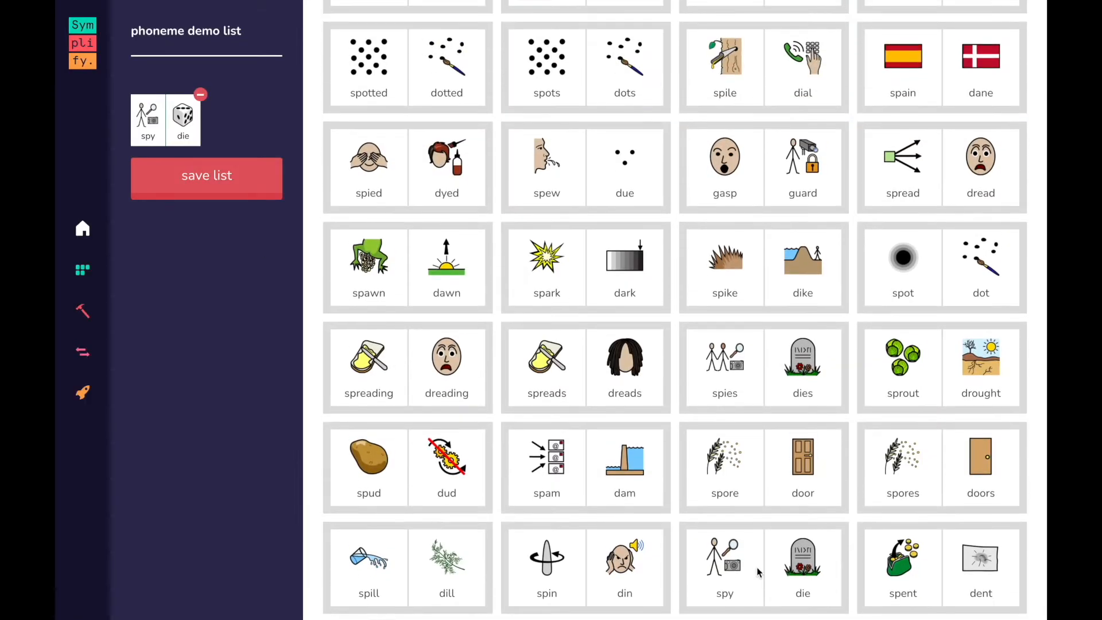
{"action": "scroll", "coordinate": [678, 451], "scroll_direction": "up", "scroll_amount": 2}
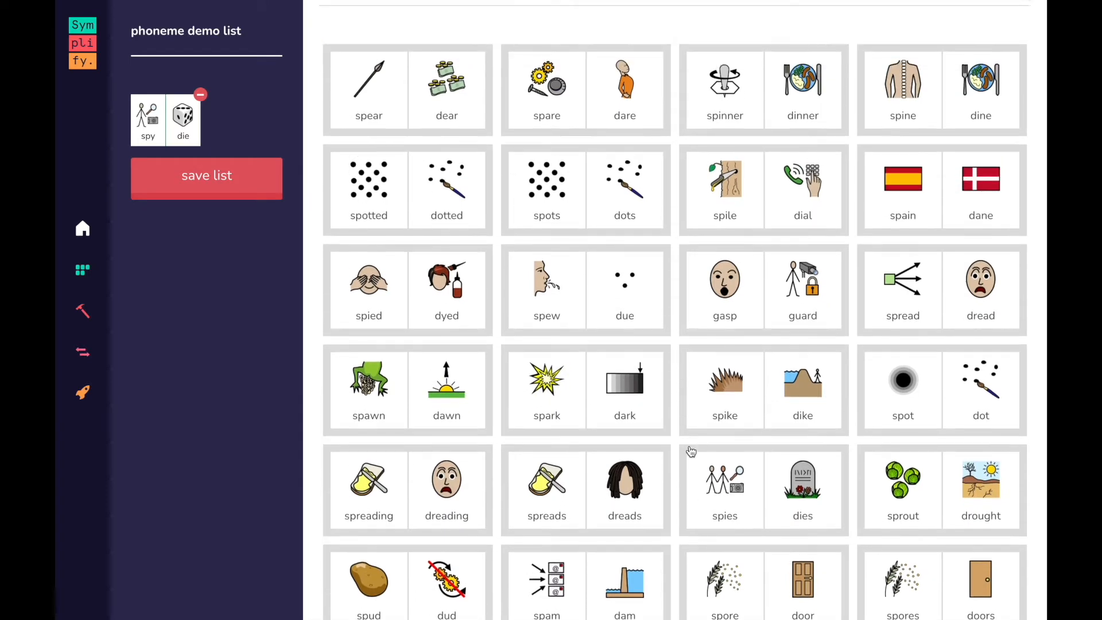
{"action": "left_click", "coordinate": [568, 409]}
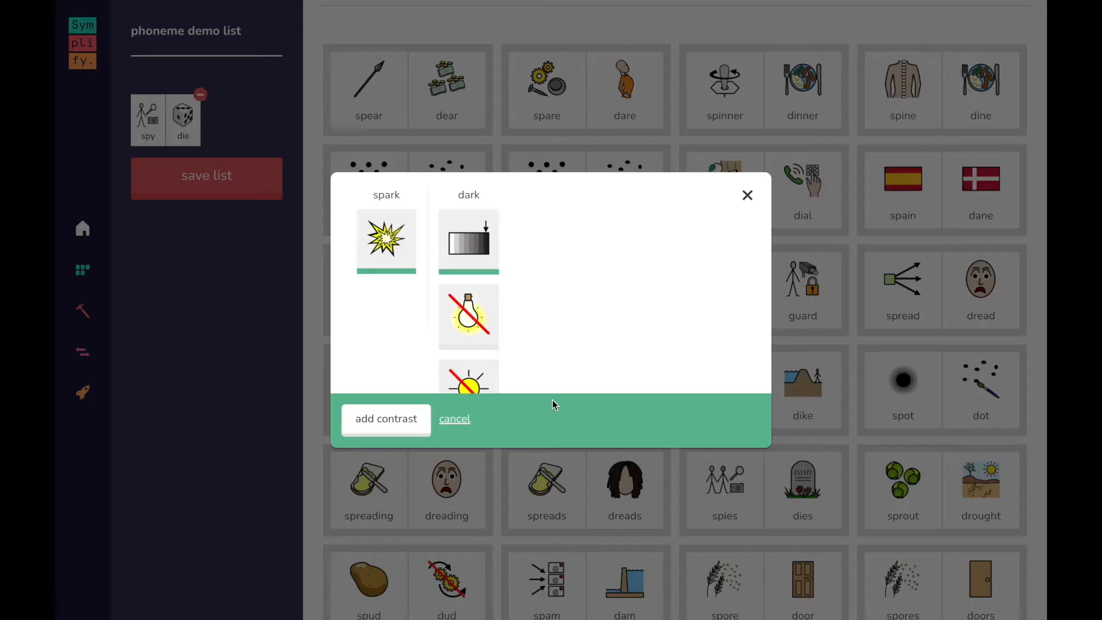
{"action": "left_click", "coordinate": [378, 430]}
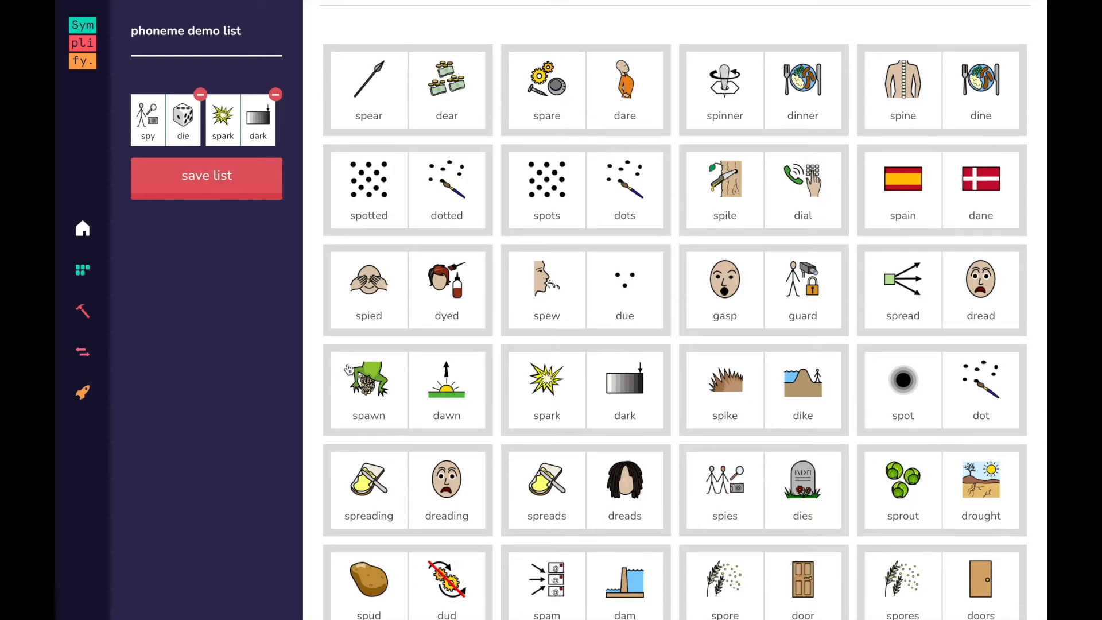
- Add the spawn/dawn contrast to the phoneme demo list with its default symbols and save the list
{"action": "left_click", "coordinate": [348, 368]}
{"action": "left_click", "coordinate": [379, 420]}
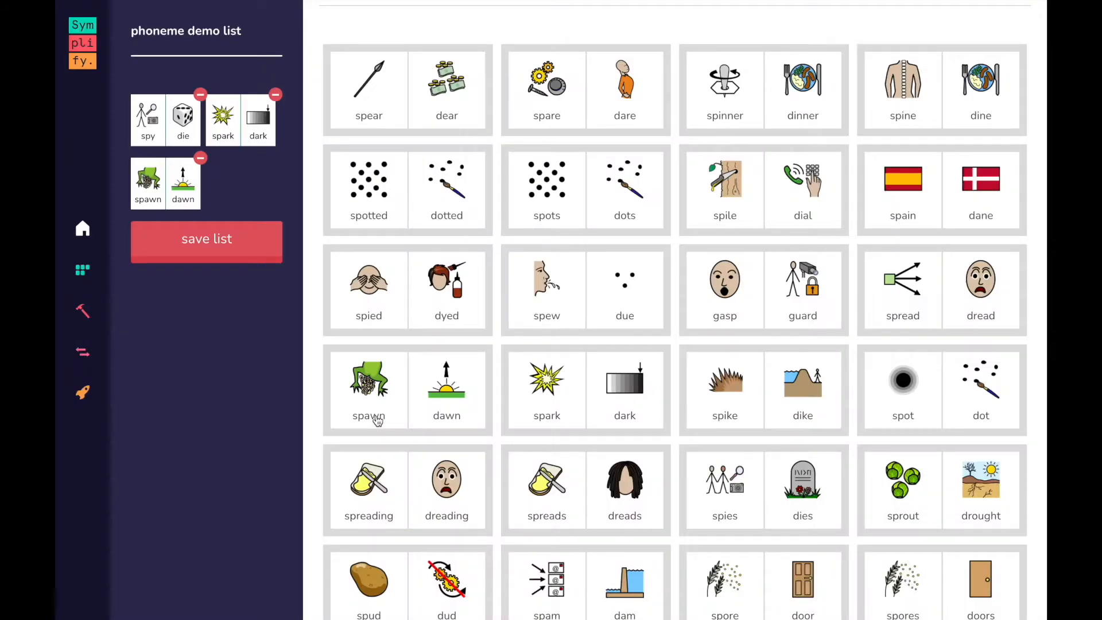
{"action": "left_click", "coordinate": [208, 253]}
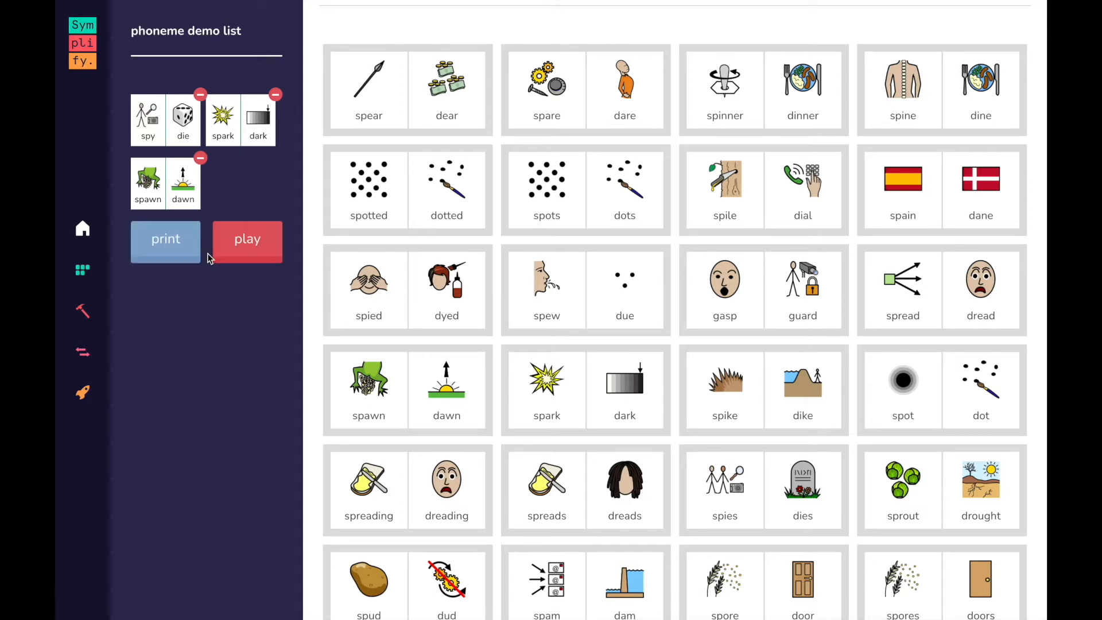
- Preview the saved phoneme demo list in the List Manager and close the preview
{"action": "left_click", "coordinate": [83, 270]}
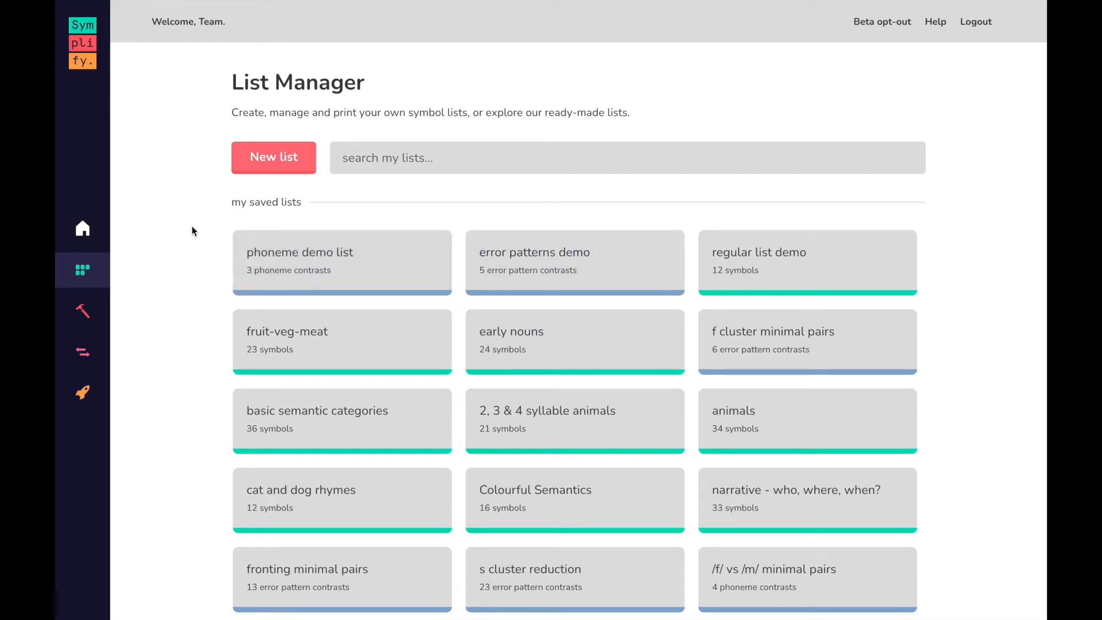
{"action": "left_click", "coordinate": [304, 276]}
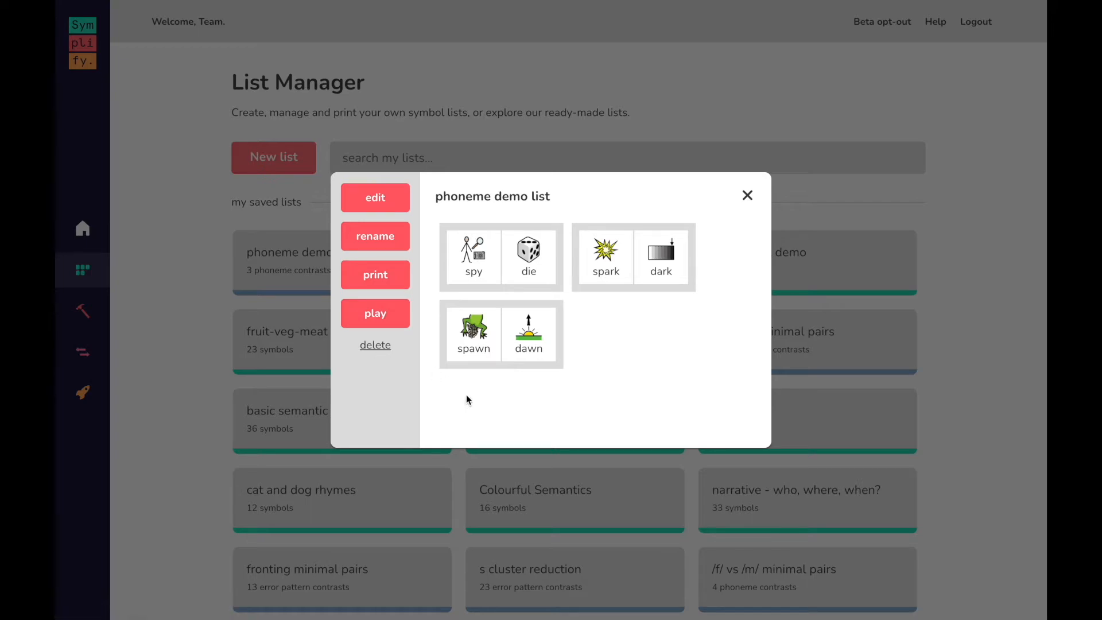
{"action": "left_click", "coordinate": [747, 195]}
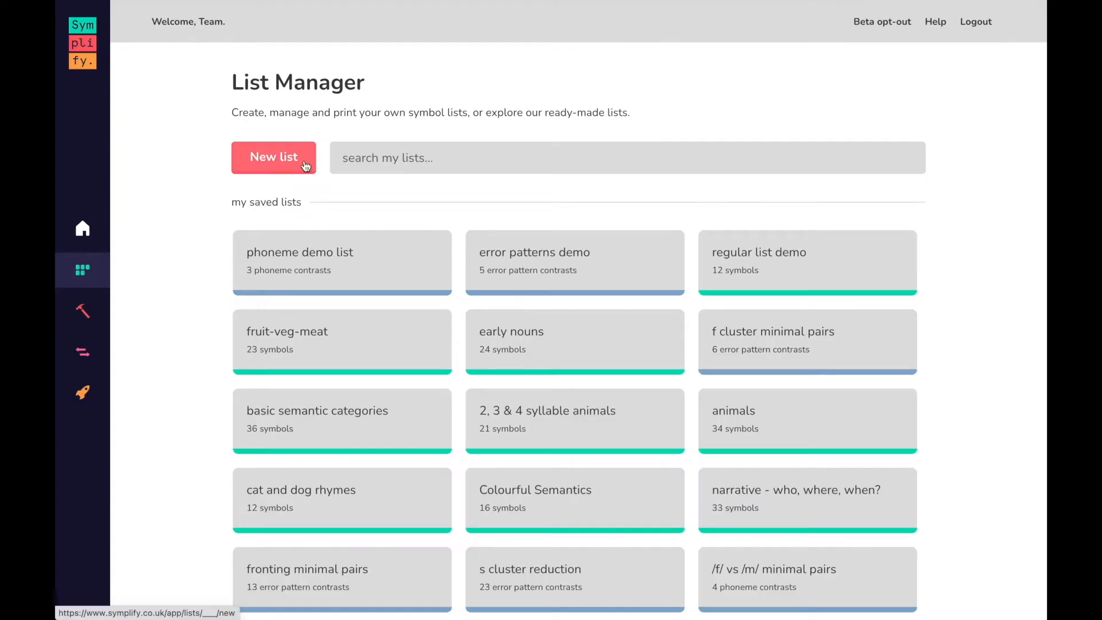
- Go to the Activity Manager by way of the home page and look through the saved and ready-made activities
{"action": "left_click", "coordinate": [84, 315]}
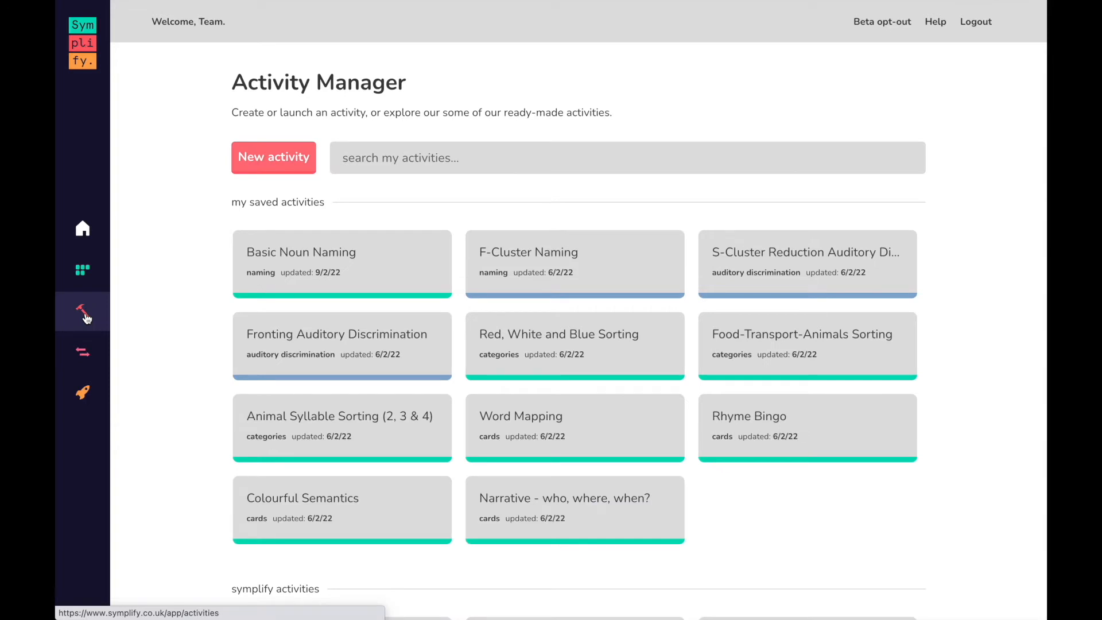
{"action": "left_click", "coordinate": [82, 229]}
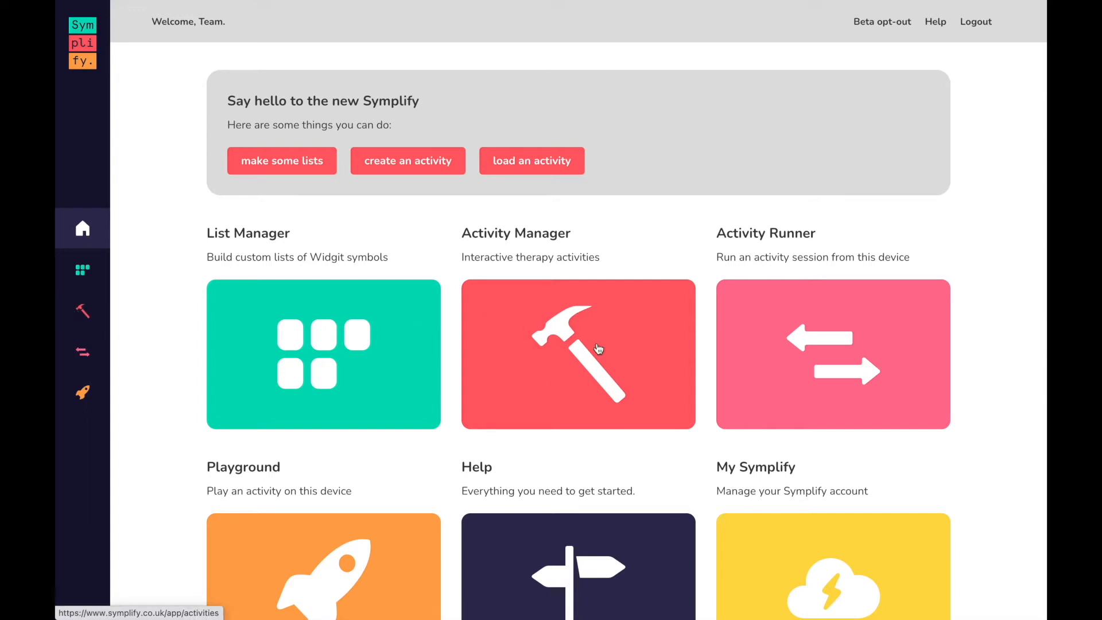
{"action": "left_click", "coordinate": [567, 351]}
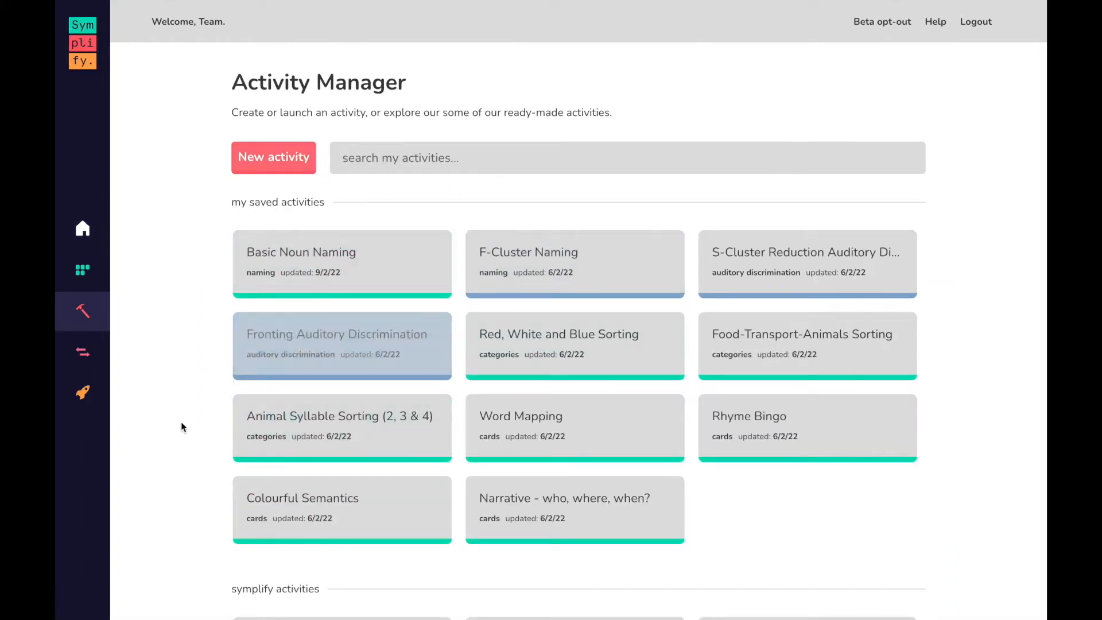
{"action": "scroll", "coordinate": [166, 444], "scroll_direction": "down", "scroll_amount": 1}
{"action": "scroll", "coordinate": [166, 439], "scroll_direction": "down", "scroll_amount": 8}
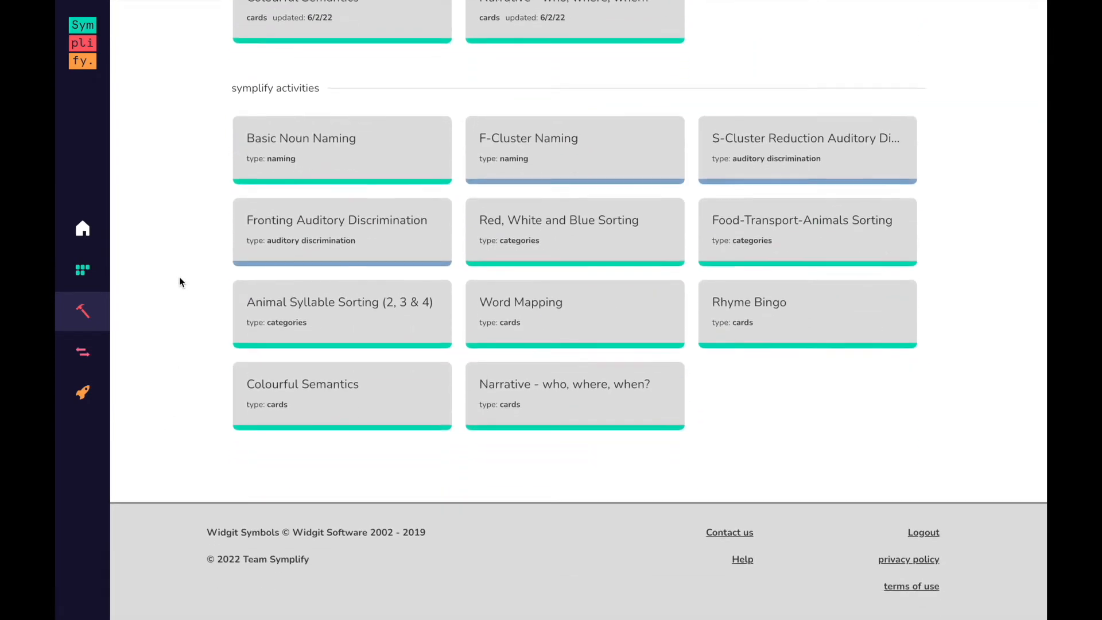
{"action": "scroll", "coordinate": [180, 278], "scroll_direction": "up", "scroll_amount": 6}
{"action": "scroll", "coordinate": [180, 278], "scroll_direction": "up", "scroll_amount": 2}
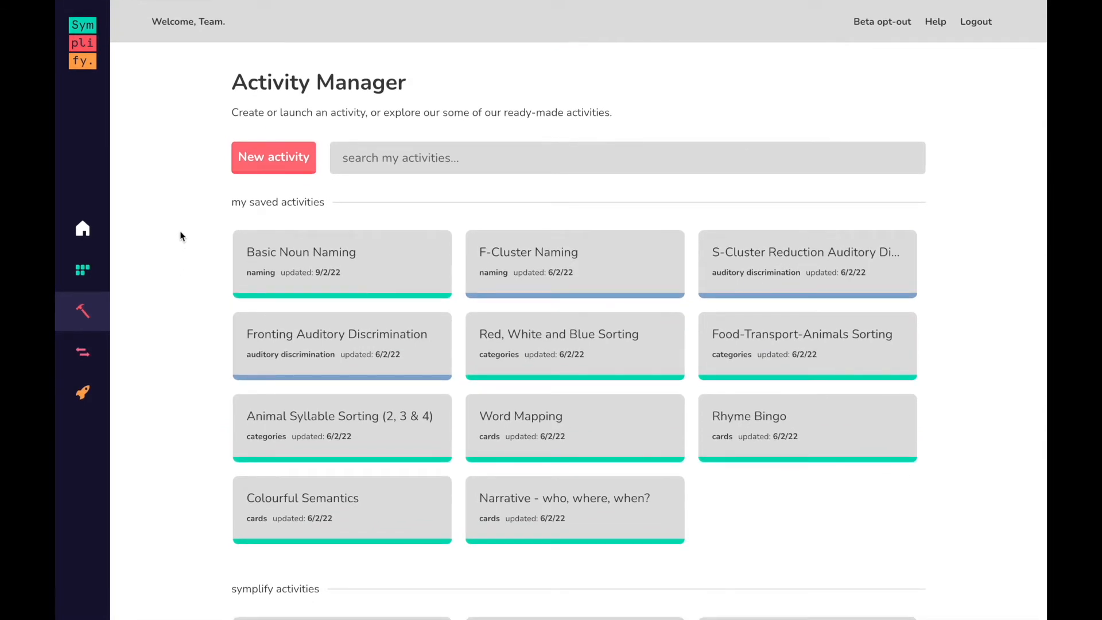
- Create a new activity of the type Cards using the farm animals list, after reviewing the available activity types
{"action": "left_click", "coordinate": [272, 162]}
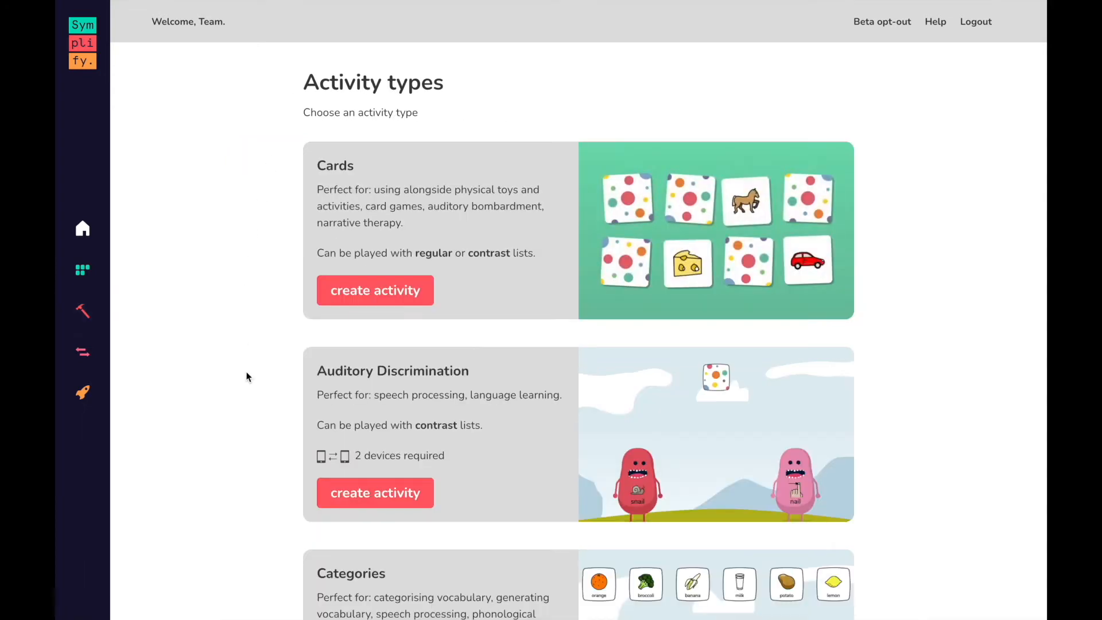
{"action": "scroll", "coordinate": [252, 388], "scroll_direction": "down", "scroll_amount": 1}
{"action": "scroll", "coordinate": [251, 388], "scroll_direction": "down", "scroll_amount": 7}
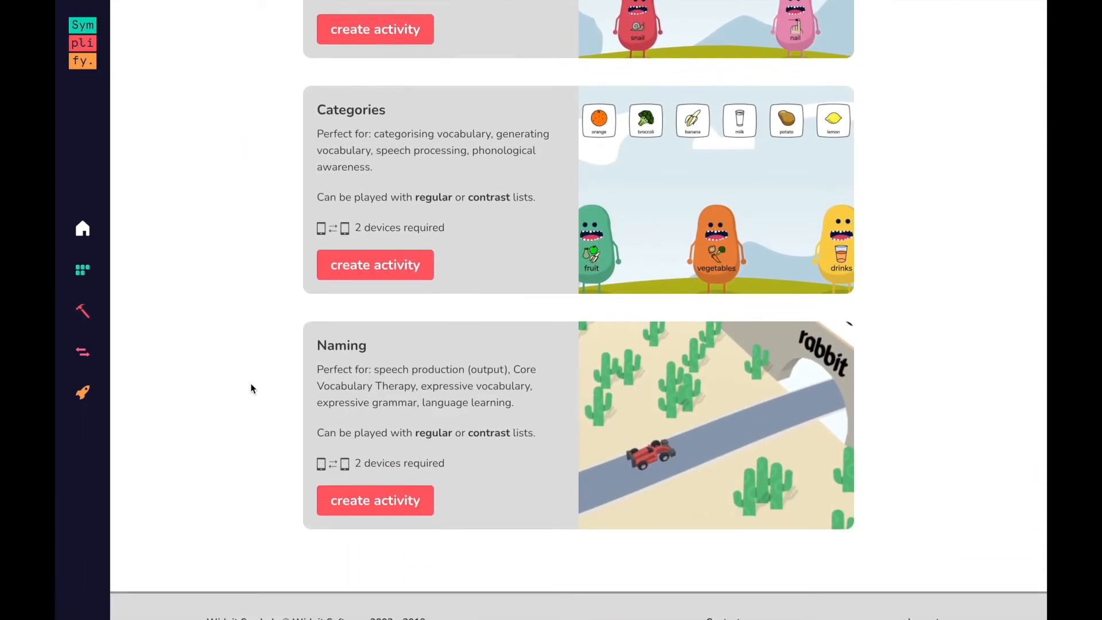
{"action": "scroll", "coordinate": [216, 350], "scroll_direction": "up", "scroll_amount": 8}
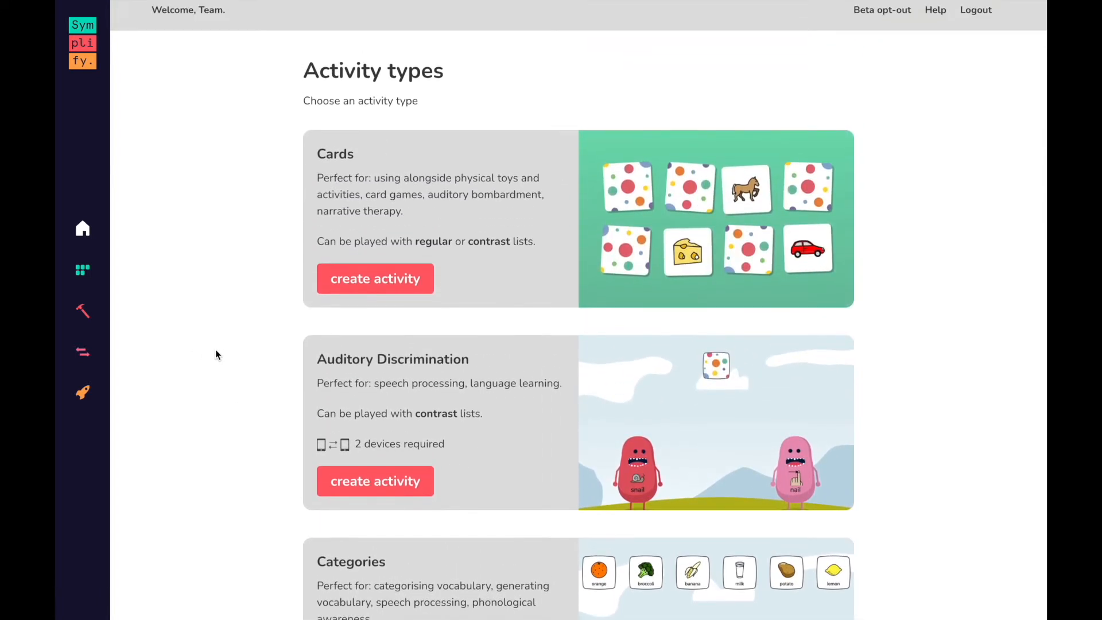
{"action": "left_click", "coordinate": [352, 278]}
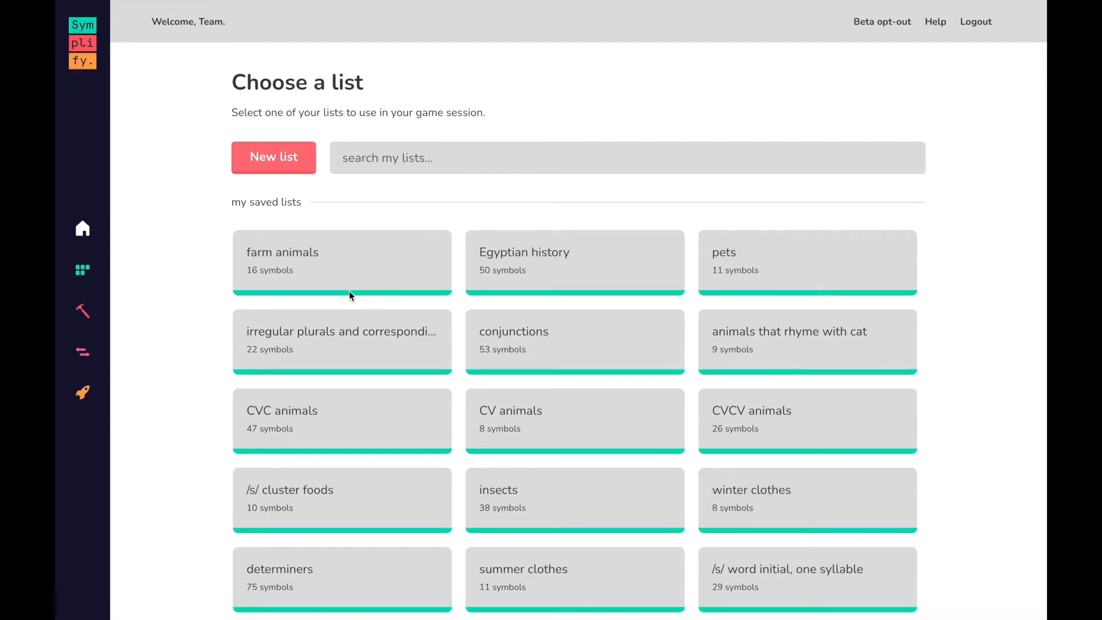
{"action": "left_click", "coordinate": [302, 271]}
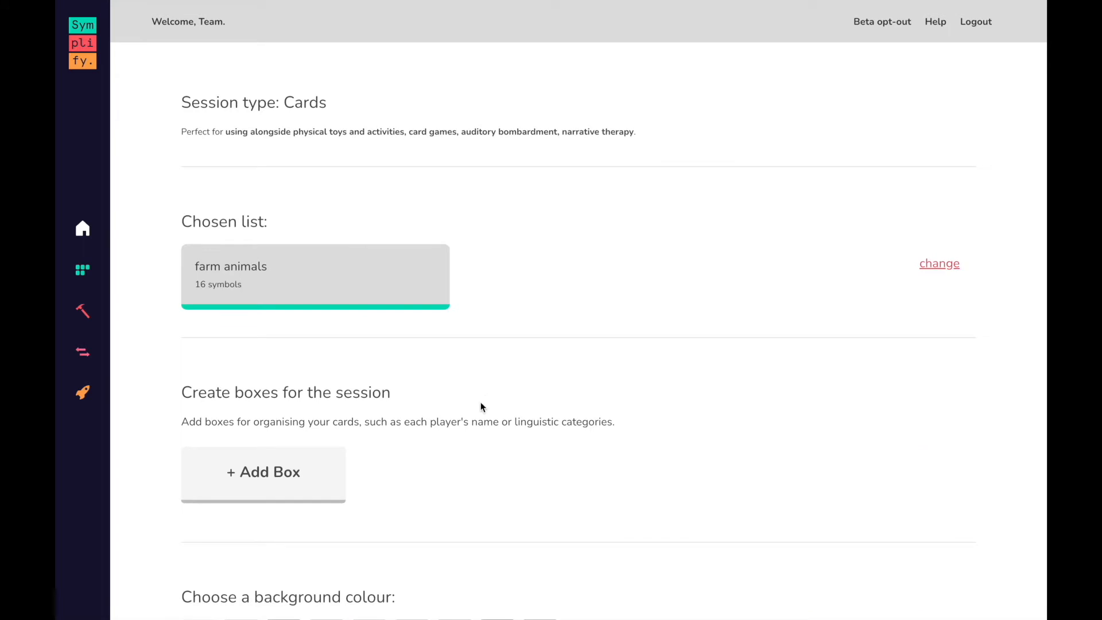
- Add a box for the first player, entering the player's name and choosing the "boy" symbol
{"action": "scroll", "coordinate": [483, 448], "scroll_direction": "down", "scroll_amount": 3}
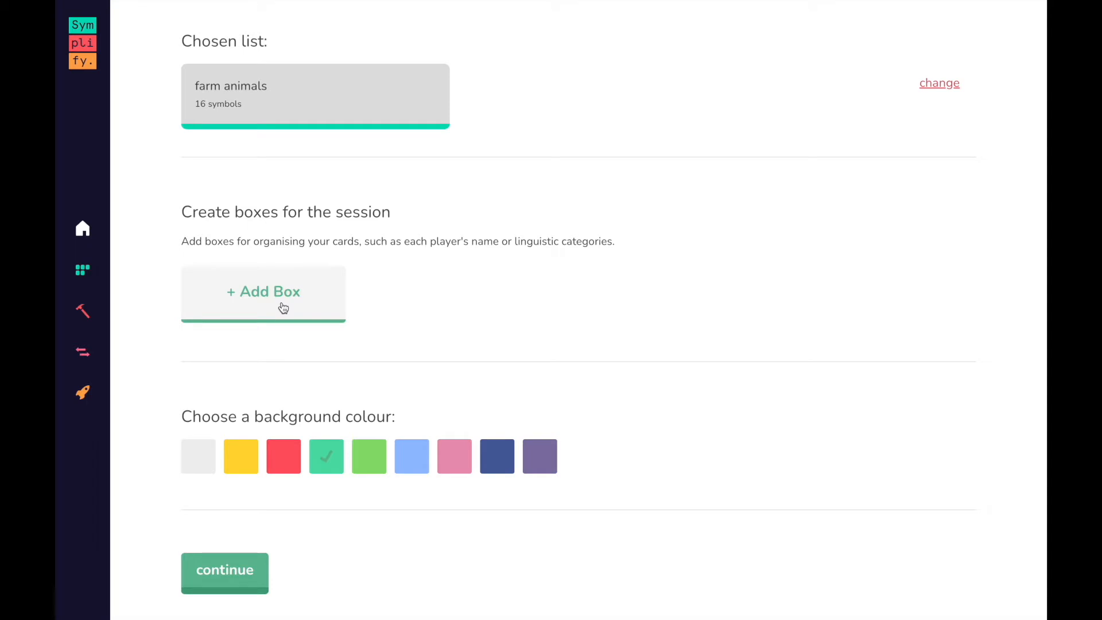
{"action": "left_click", "coordinate": [283, 308]}
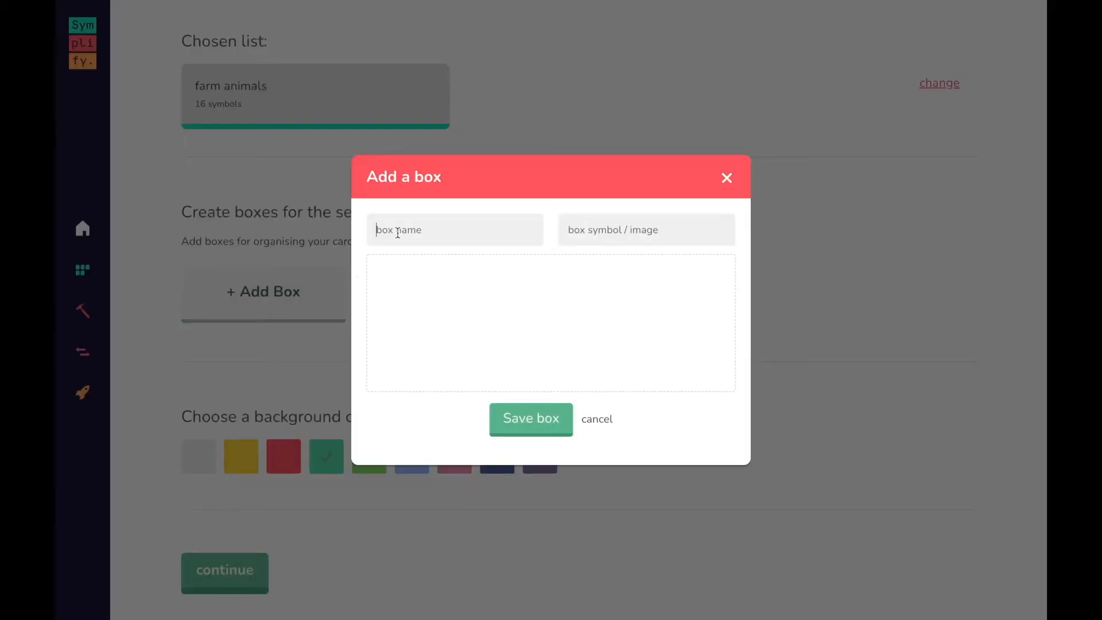
{"action": "type", "text": "Joe"}
{"action": "left_click", "coordinate": [597, 235]}
{"action": "type", "text": "boy"}
{"action": "left_click", "coordinate": [411, 293]}
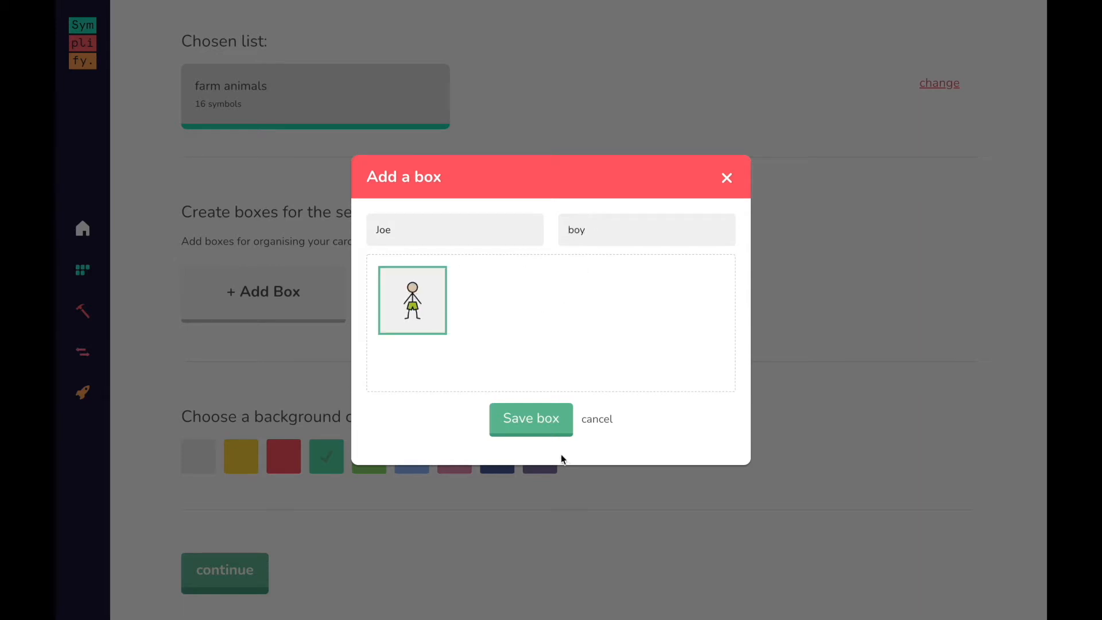
{"action": "left_click", "coordinate": [530, 428]}
- Add a second box with the other player's name and the "girl" symbol
{"action": "left_click", "coordinate": [446, 305]}
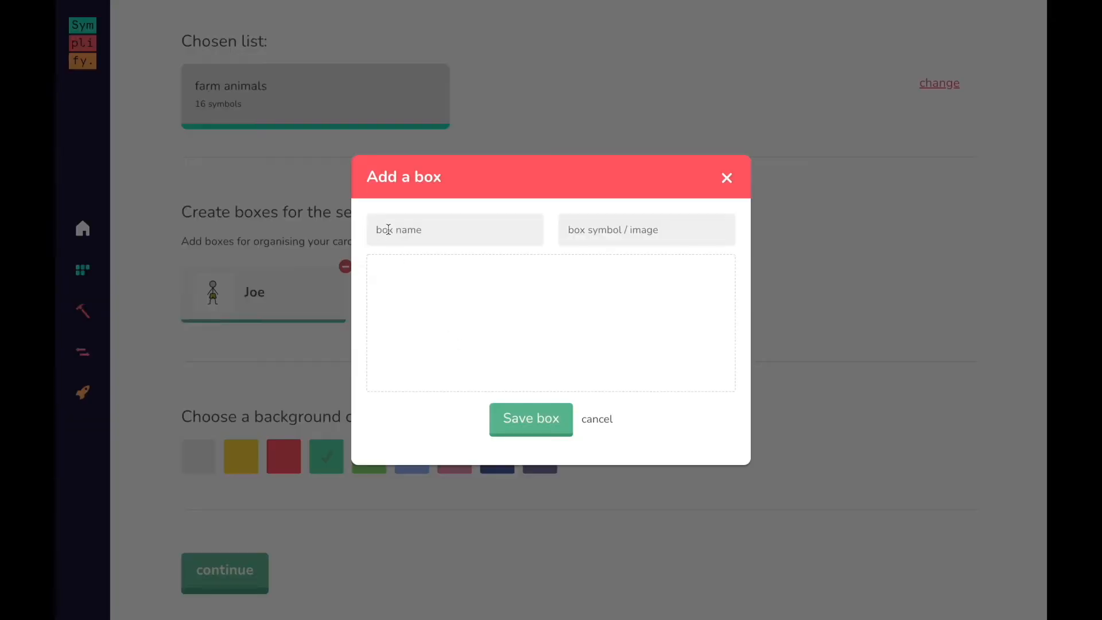
{"action": "type", "text": "Jenny"}
{"action": "left_click", "coordinate": [618, 227]}
{"action": "type", "text": "girl"}
{"action": "left_click", "coordinate": [421, 308]}
{"action": "left_click", "coordinate": [524, 419]}
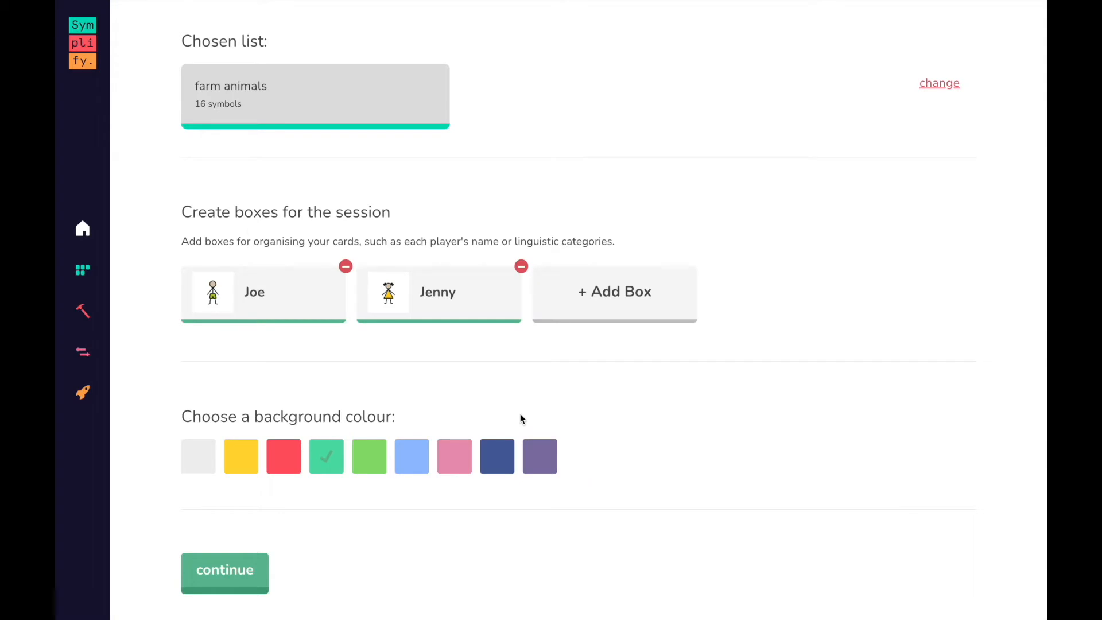
- Set the activity's background colour to light grey and create the game session
{"action": "scroll", "coordinate": [631, 455], "scroll_direction": "down", "scroll_amount": 1}
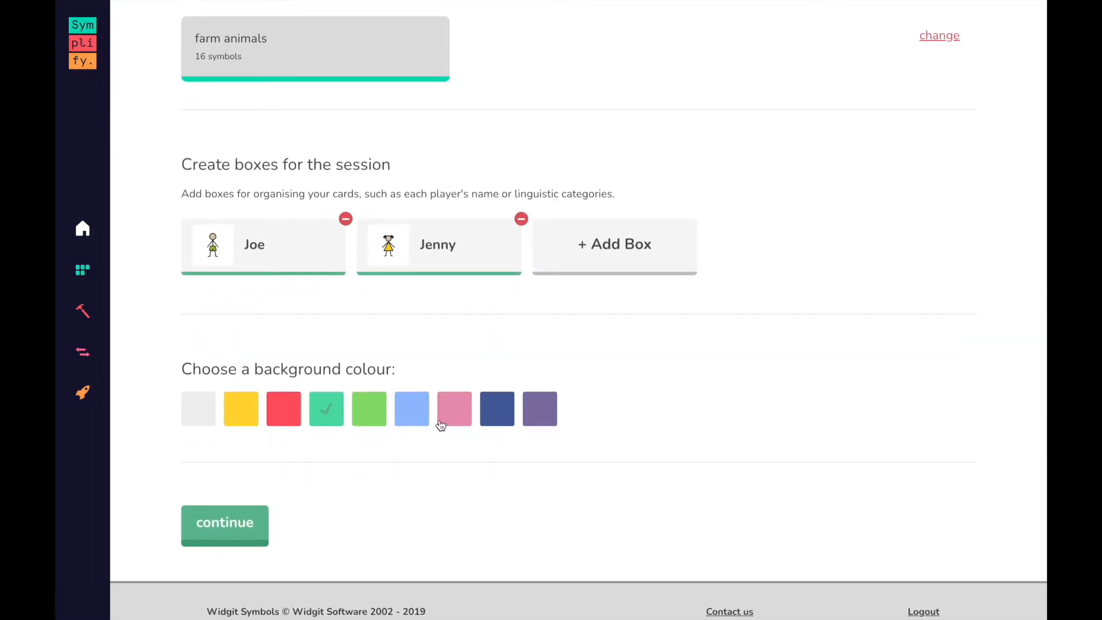
{"action": "left_click", "coordinate": [200, 418]}
{"action": "left_click", "coordinate": [223, 531]}
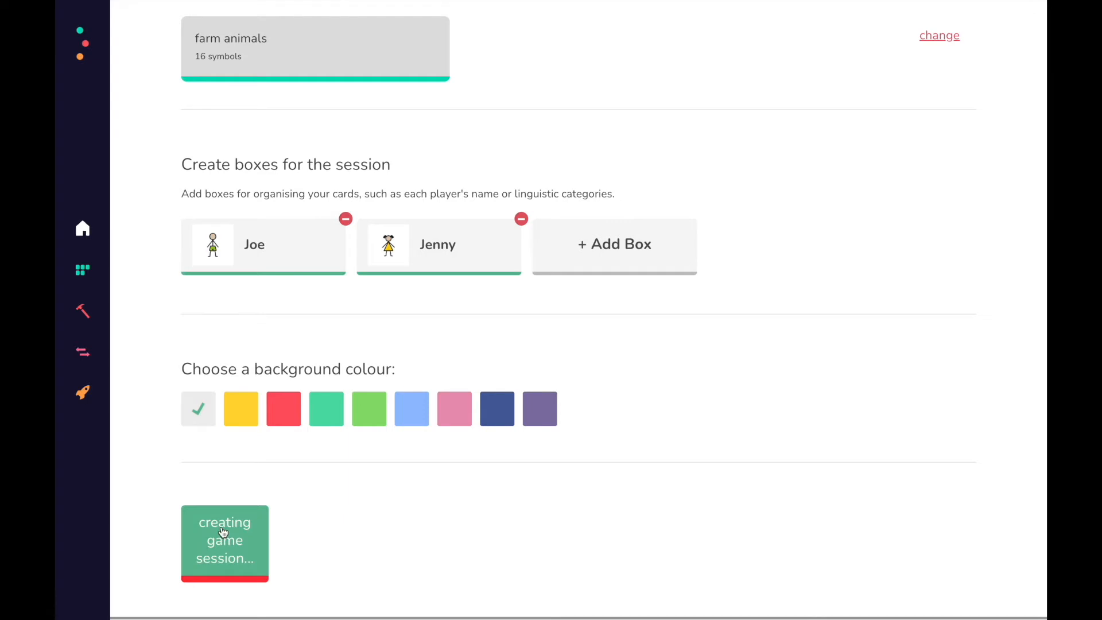
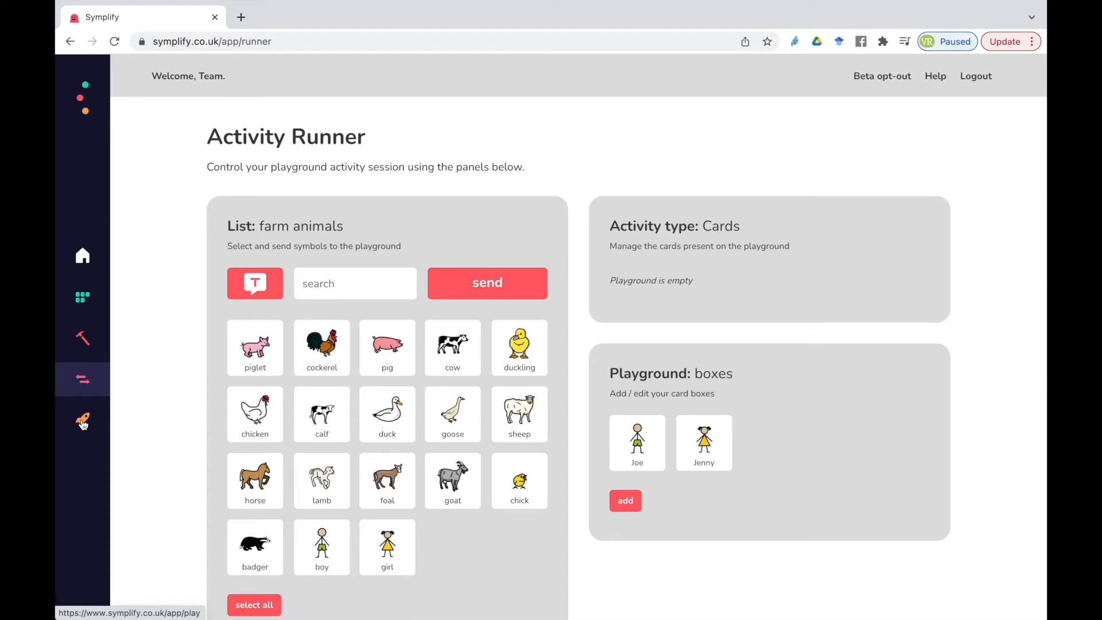
- Open the playground in its own browser tab, check the Activity Runner, and return to the playground
{"action": "left_click", "coordinate": [82, 423]}
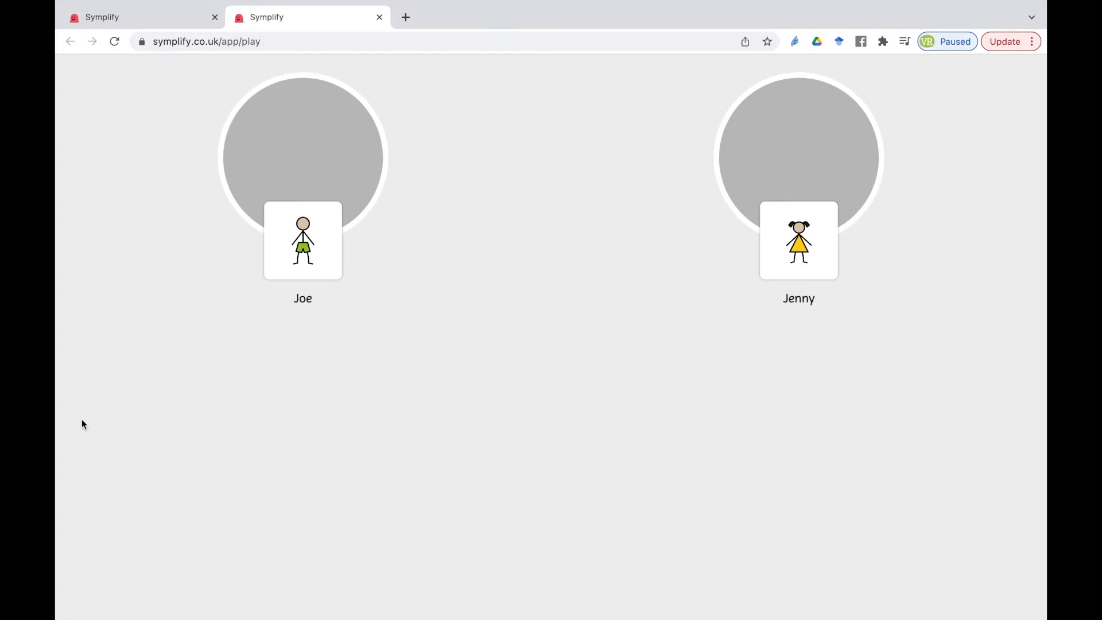
{"action": "left_click", "coordinate": [133, 20]}
{"action": "scroll", "coordinate": [218, 408], "scroll_direction": "down", "scroll_amount": 1}
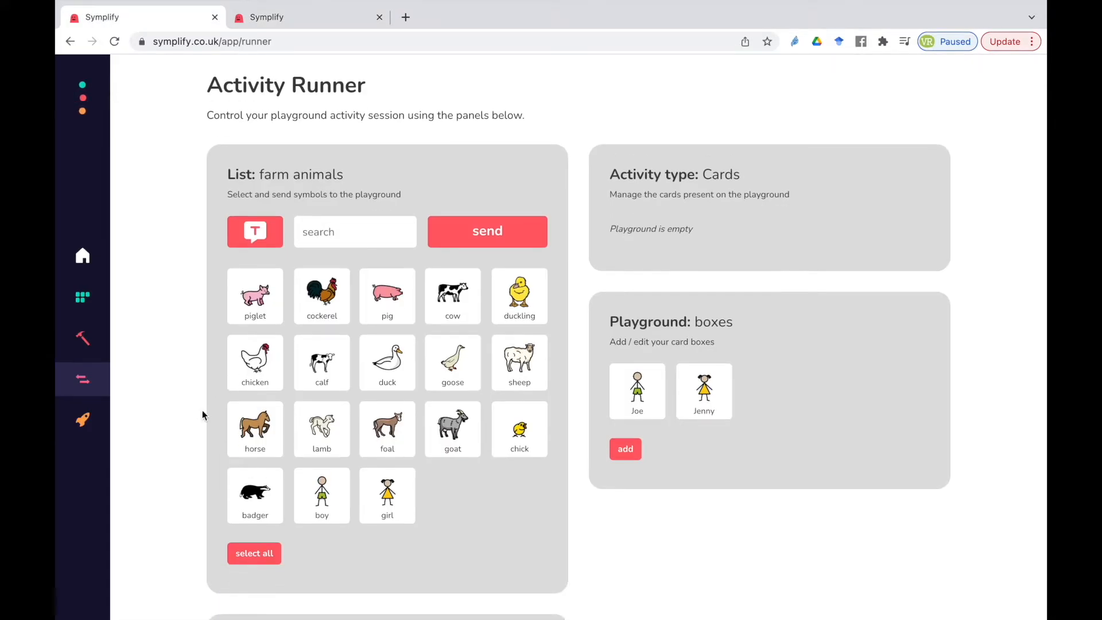
{"action": "left_click", "coordinate": [295, 21]}
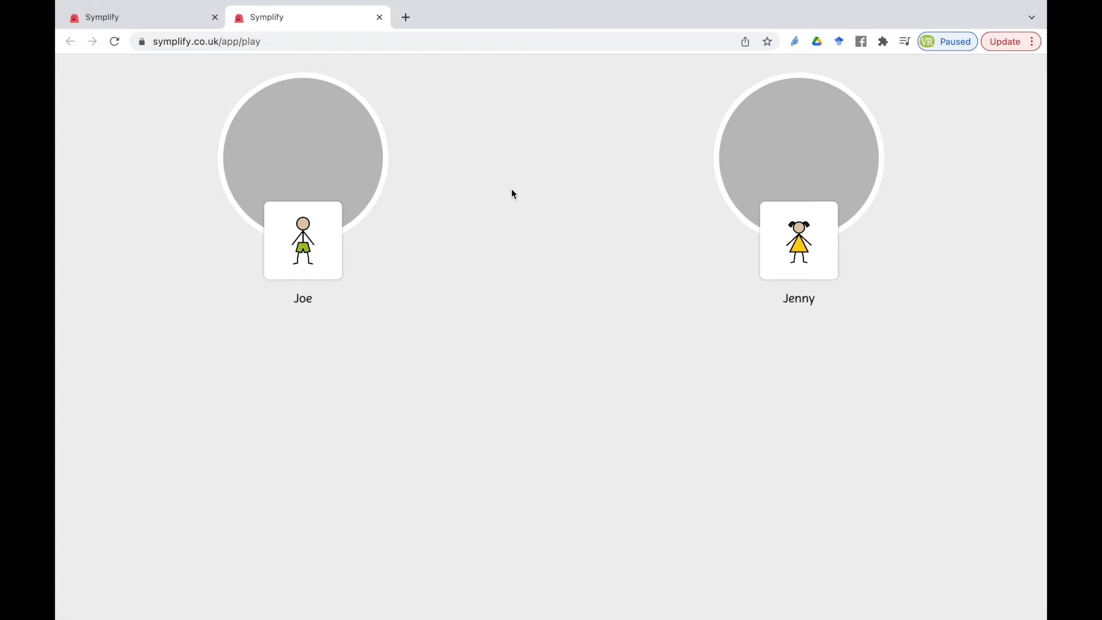
- Hide the browser toolbar in full screen while the playground is displayed
{"action": "mouse_move", "coordinate": [178, 4]}
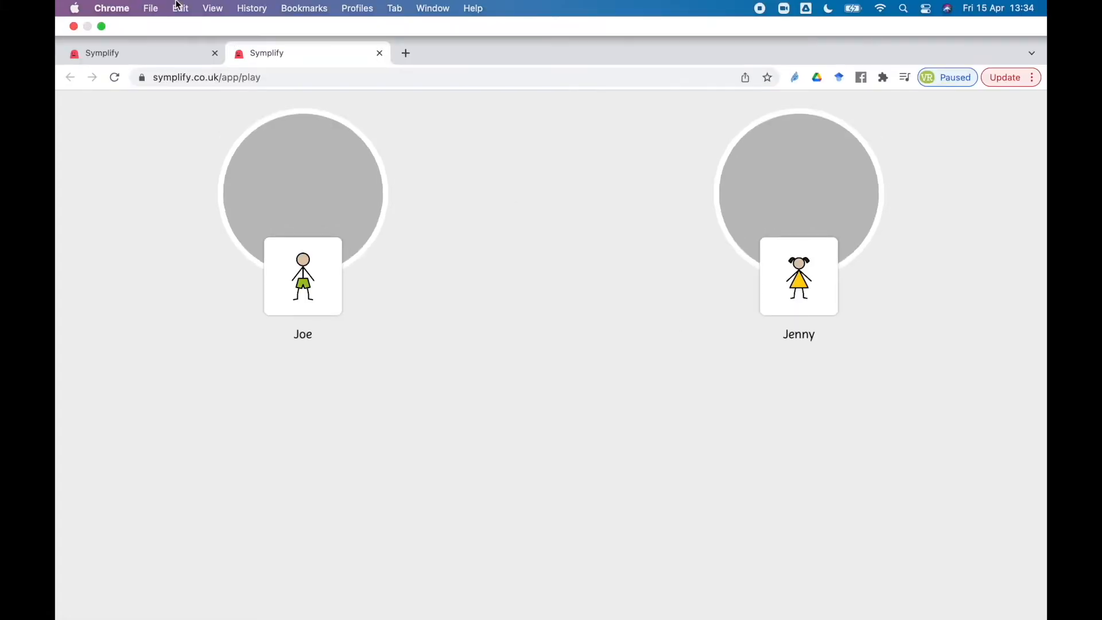
{"action": "left_click", "coordinate": [212, 8]}
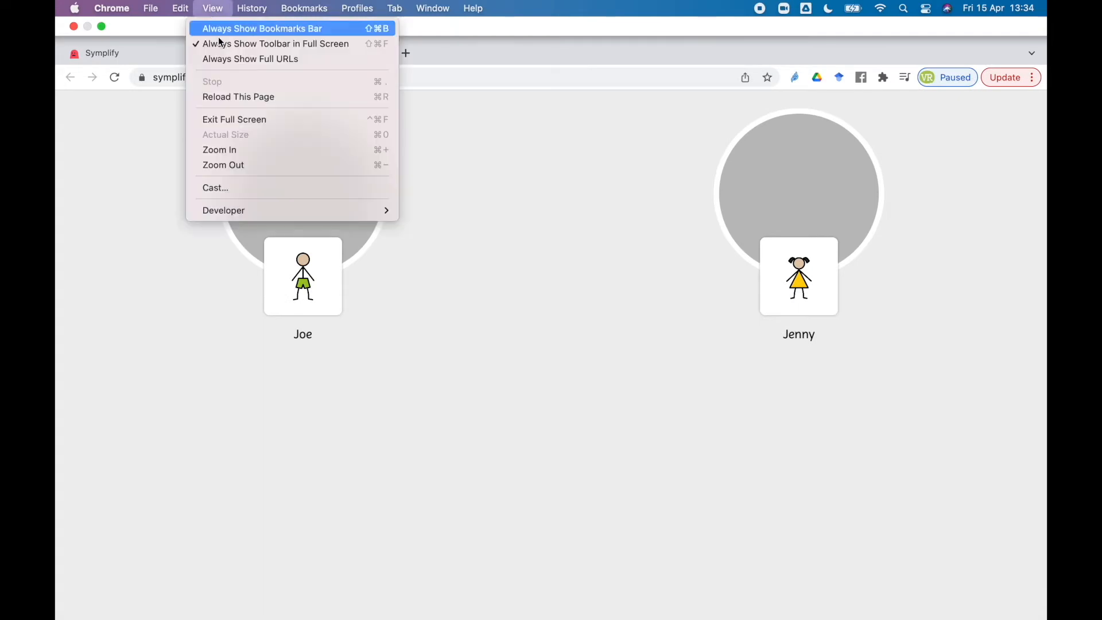
{"action": "left_click", "coordinate": [223, 47]}
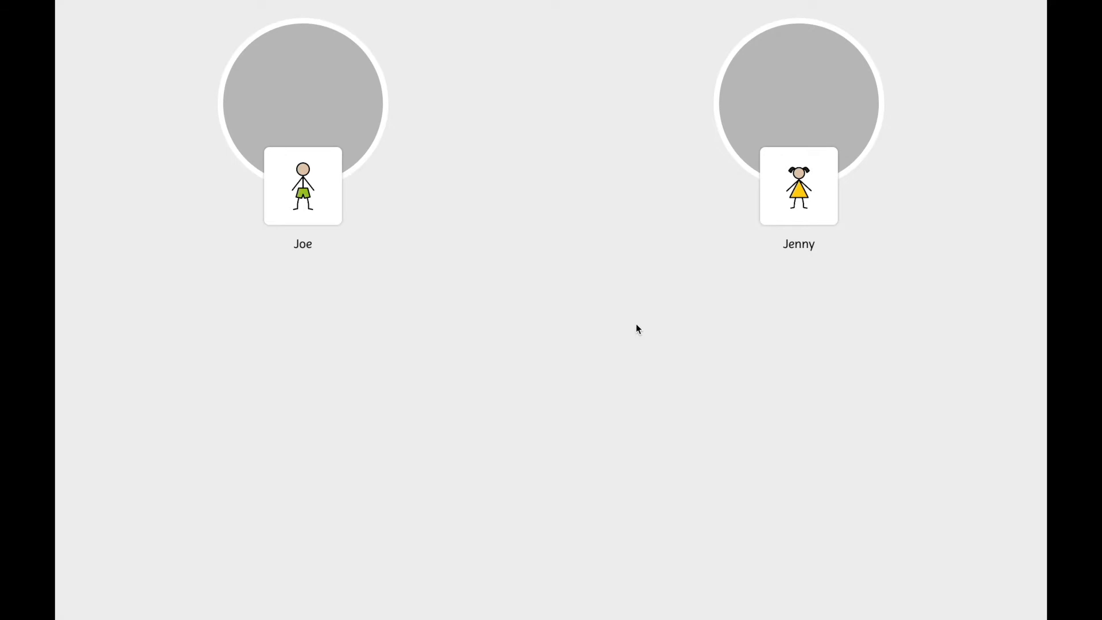
- Turn the always-visible browser toolbar in full screen back on
{"action": "mouse_move", "coordinate": [369, 2]}
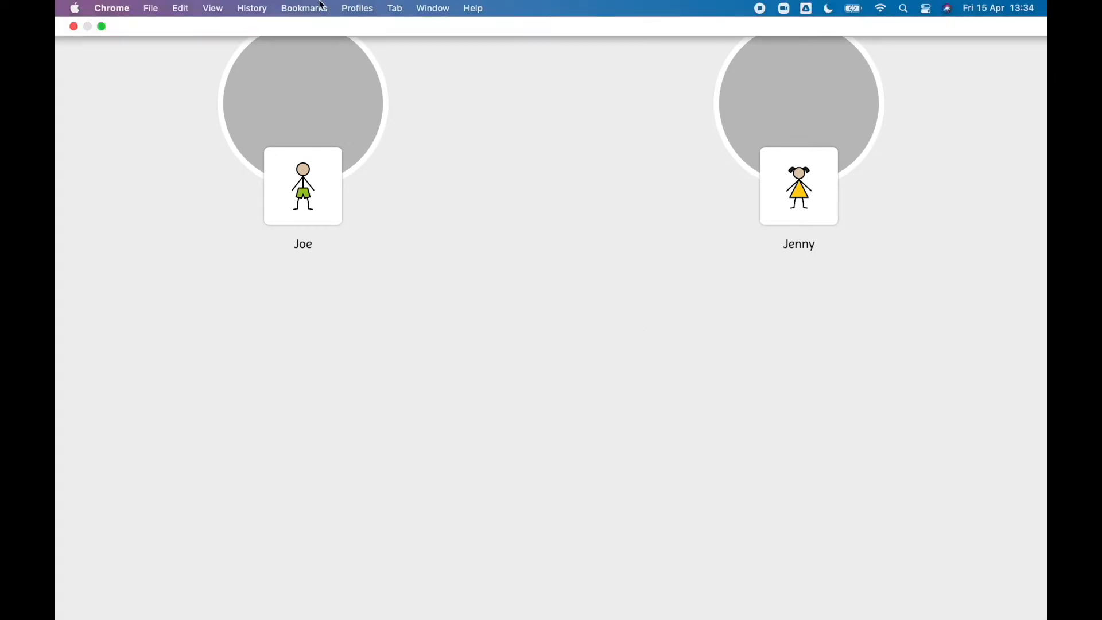
{"action": "left_click", "coordinate": [212, 8]}
{"action": "left_click", "coordinate": [220, 50]}
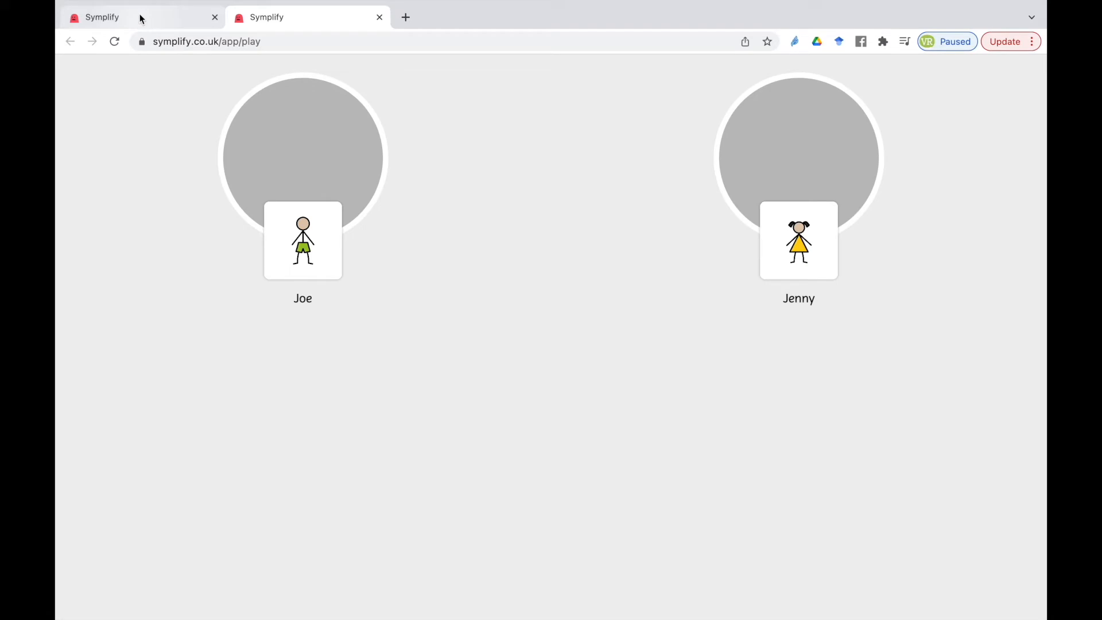
- Return to the Activity Runner, search the farm animals symbols for "icecream", and clear the search
{"action": "left_click", "coordinate": [138, 21]}
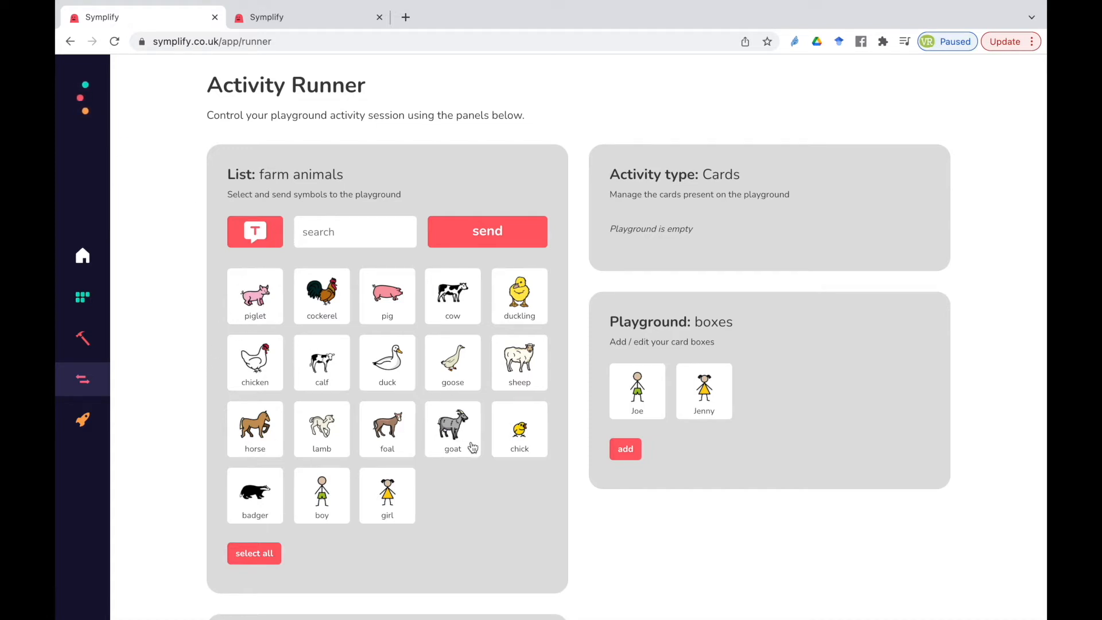
{"action": "scroll", "coordinate": [475, 495], "scroll_direction": "down", "scroll_amount": 1}
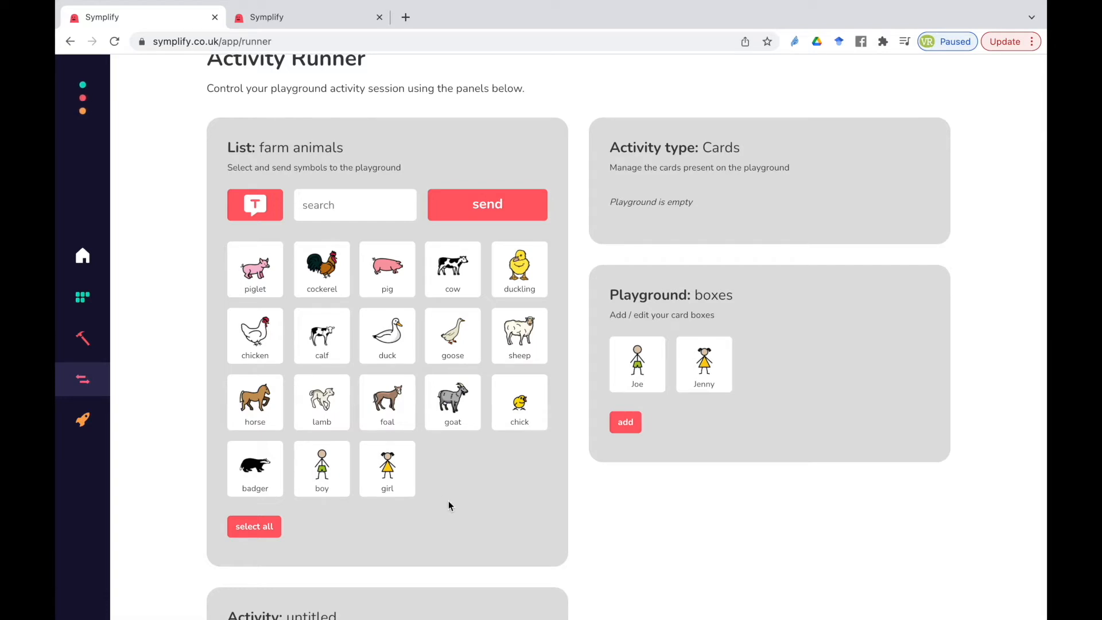
{"action": "left_click", "coordinate": [308, 208]}
{"action": "type", "text": "icecream"}
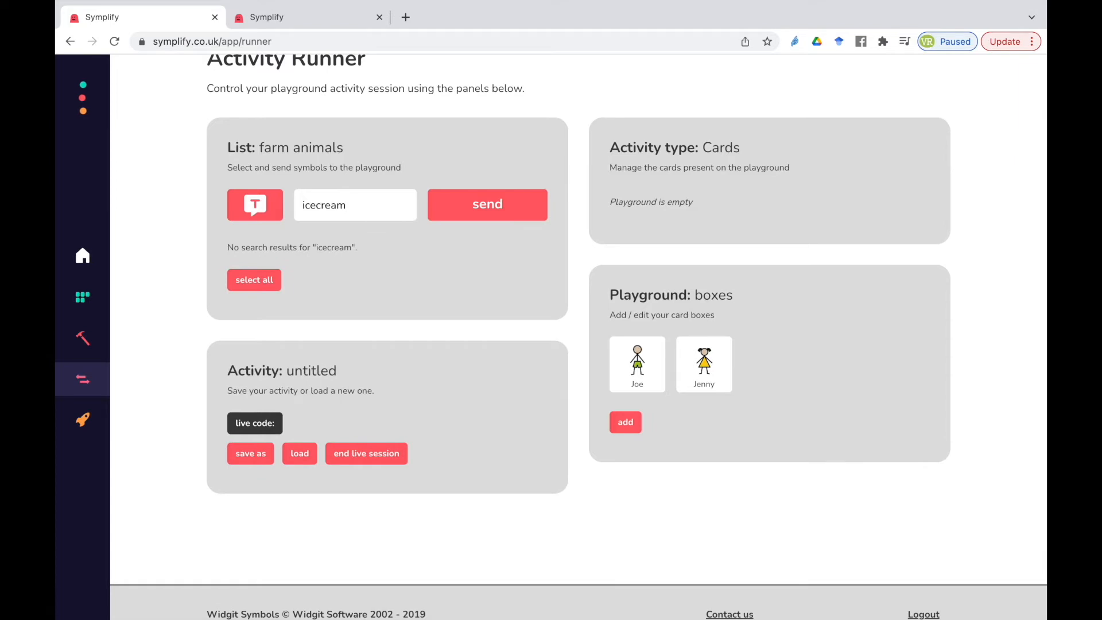
{"action": "key", "text": "BackSpace"}
{"action": "key", "text": "BackSpace"}
{"action": "key", "text": "BackSpace"}
{"action": "key", "text": "BackSpace"}
{"action": "key", "text": "BackSpace"}
{"action": "key", "text": "BackSpace"}
{"action": "key", "text": "BackSpace"}
{"action": "key", "text": "BackSpace"}
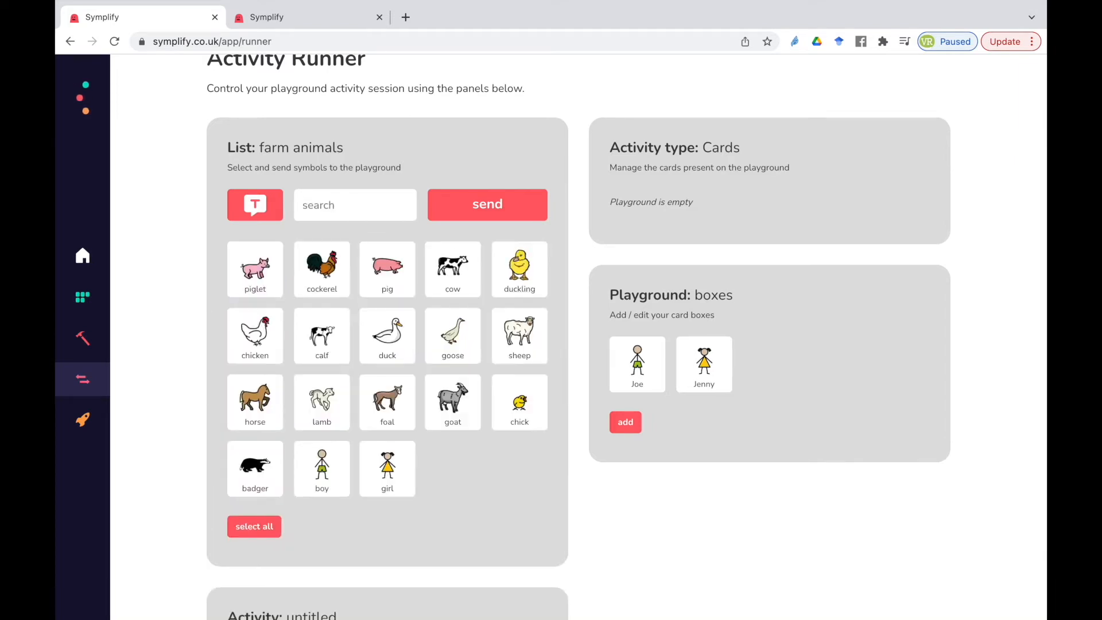
- Search the symbols for "ice cream" and choose the cone with a chocolate flake to send to the playground
{"action": "type", "text": "ice cream"}
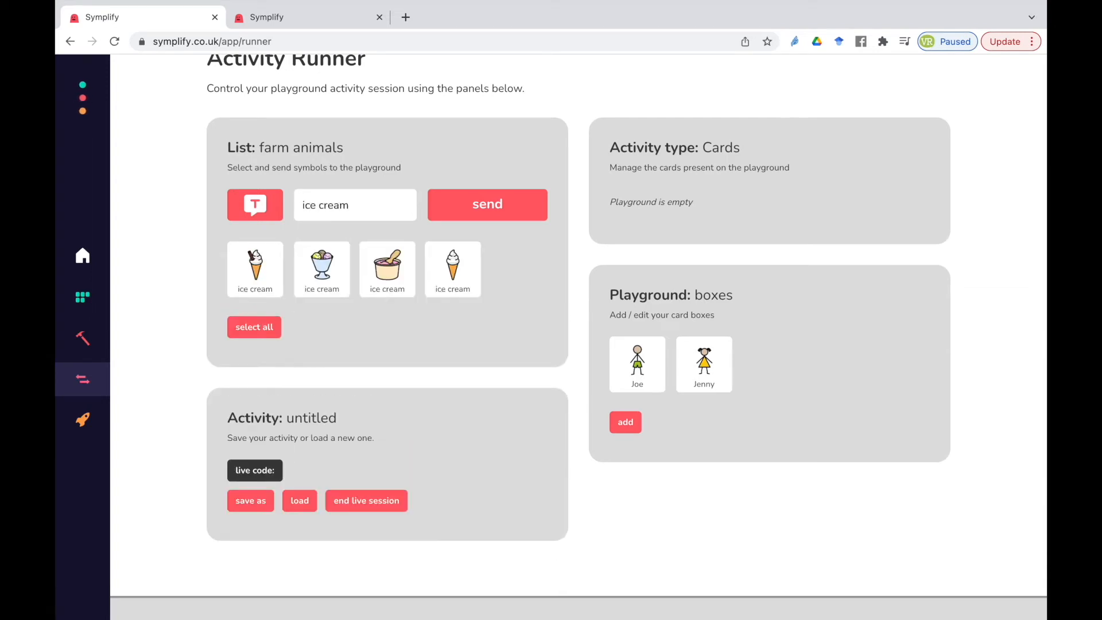
{"action": "left_click", "coordinate": [251, 272]}
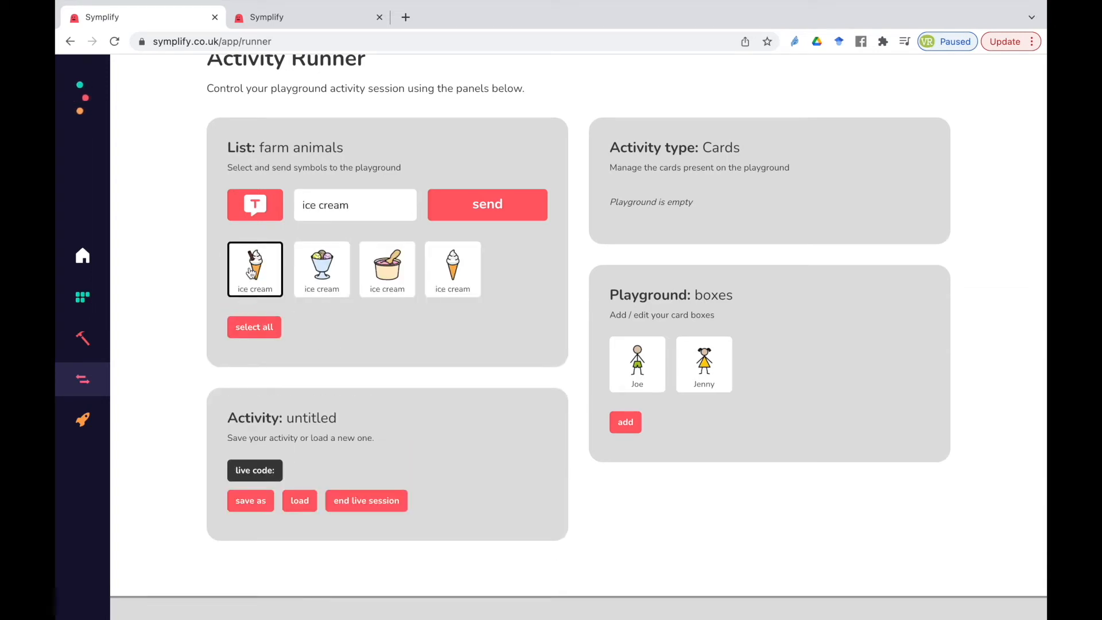
{"action": "left_click", "coordinate": [498, 214]}
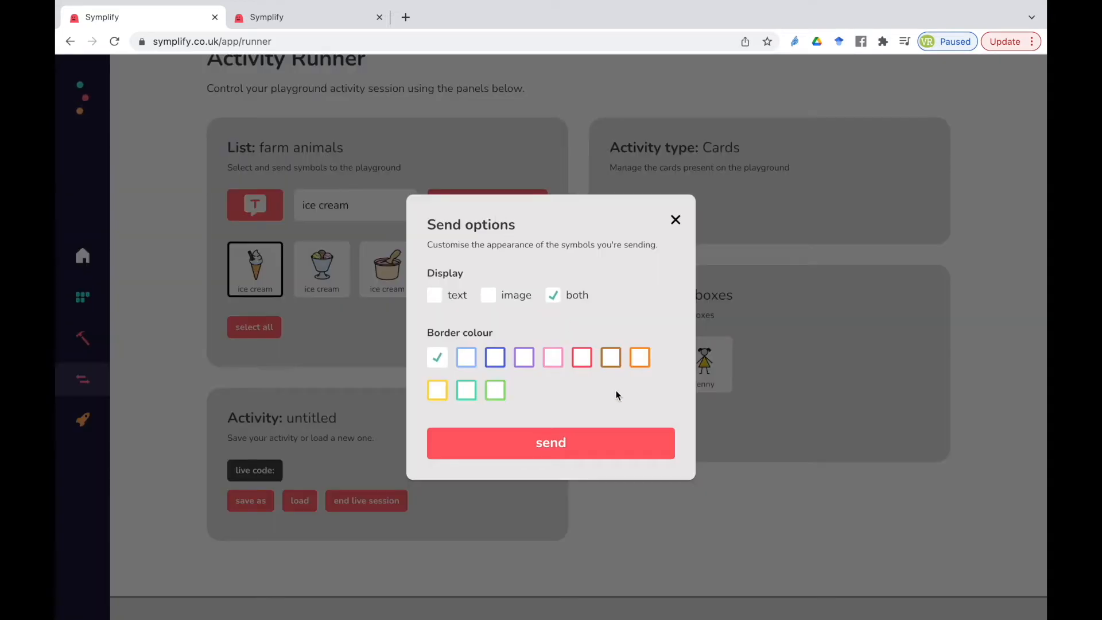
- Send the ice cream symbol displaying both text and image, with a purple border
{"action": "left_click", "coordinate": [436, 297]}
{"action": "left_click", "coordinate": [487, 296]}
{"action": "left_click", "coordinate": [552, 298]}
{"action": "left_click", "coordinate": [467, 358]}
{"action": "left_click", "coordinate": [493, 358]}
{"action": "left_click", "coordinate": [522, 358]}
{"action": "left_click", "coordinate": [551, 443]}
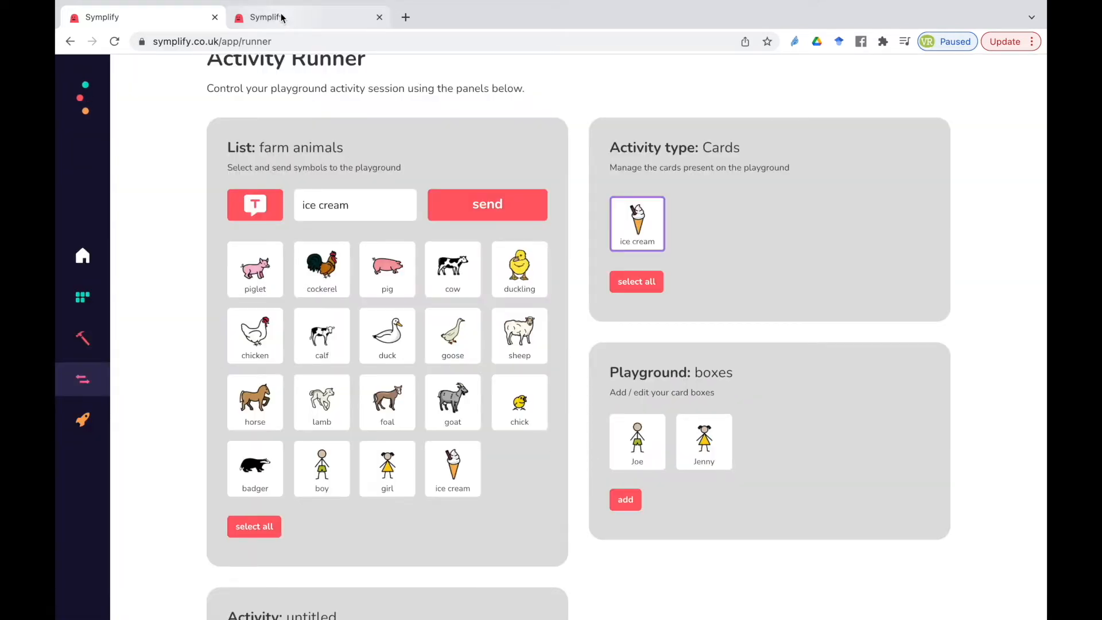
- Turn over the ice cream card in the playground and return to the Activity Runner
{"action": "left_click", "coordinate": [282, 17]}
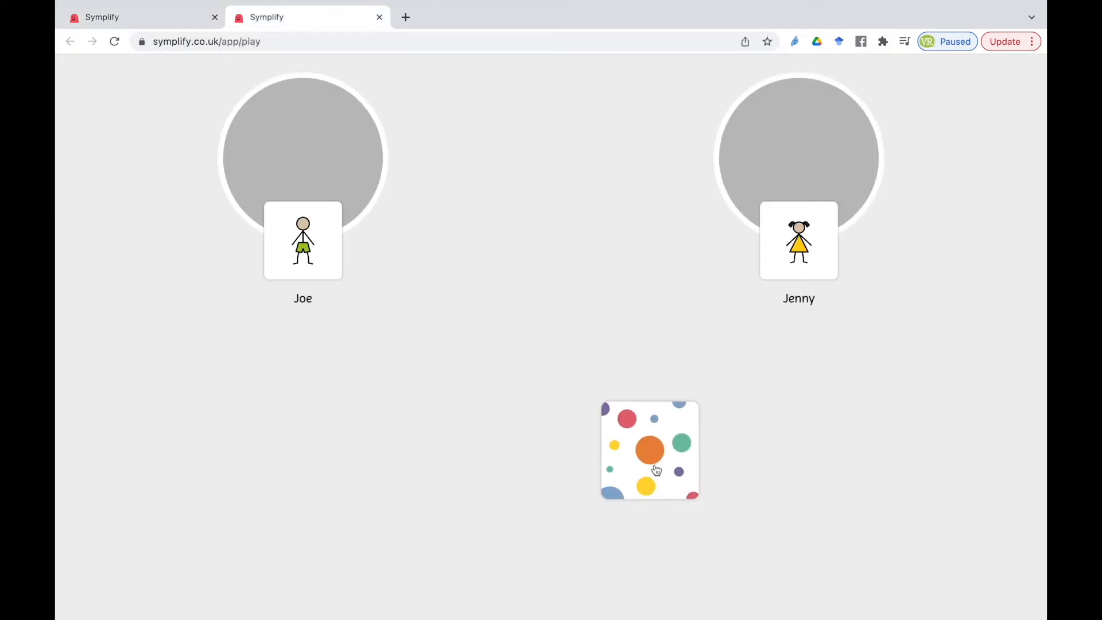
{"action": "left_click", "coordinate": [630, 444]}
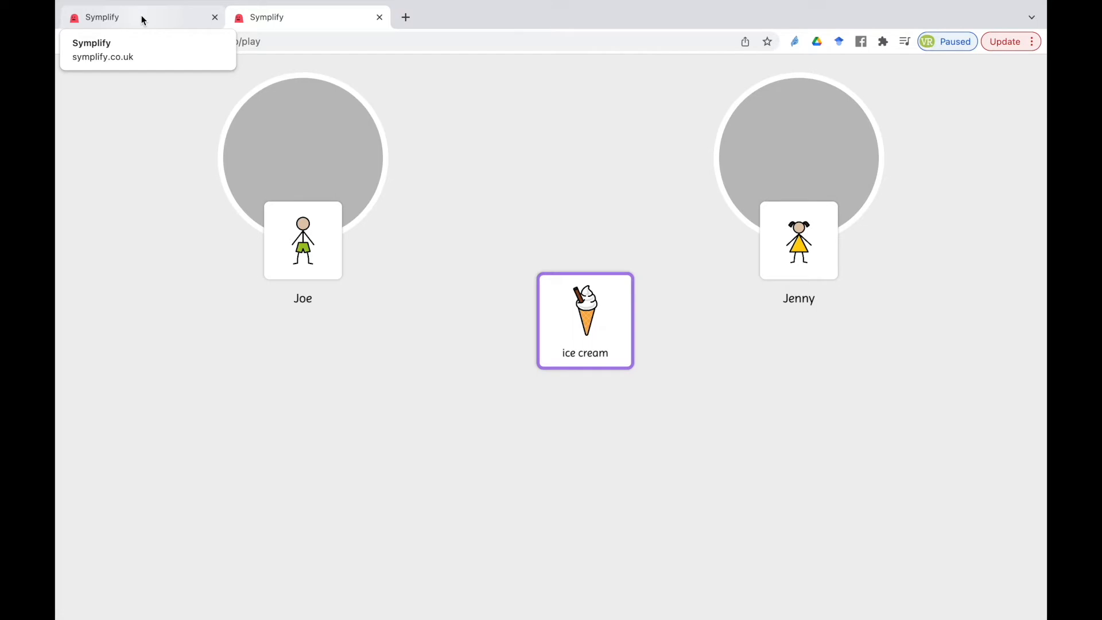
{"action": "left_click", "coordinate": [143, 20]}
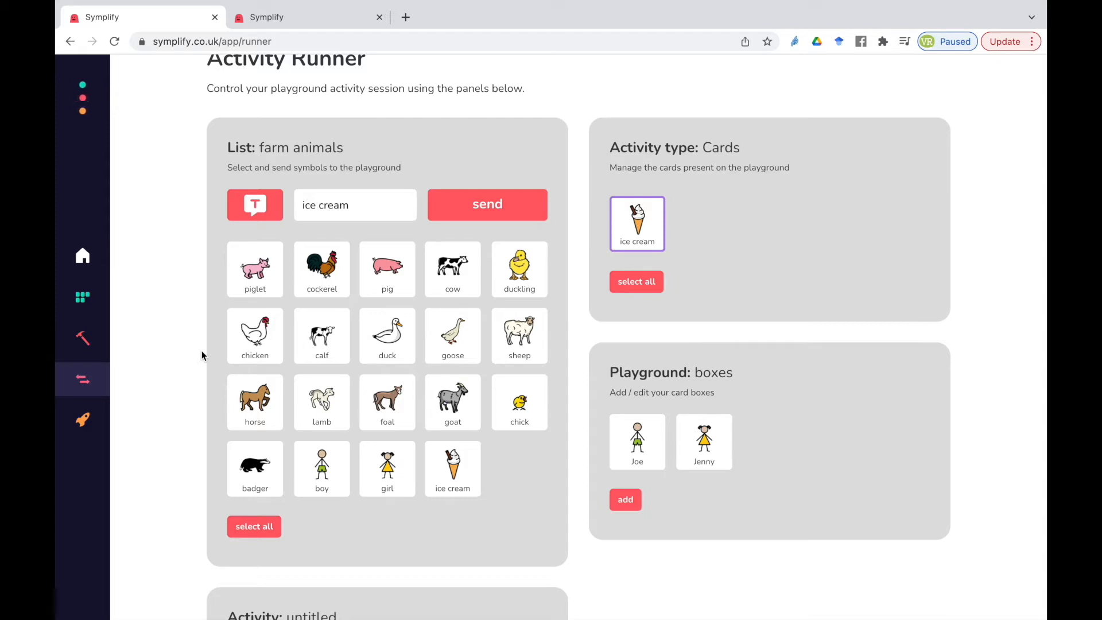
{"action": "left_click", "coordinate": [253, 21]}
{"action": "left_click", "coordinate": [177, 20]}
- Select the baby animals piglet, duckling, calf, lamb, foal and chick in the farm animals list
{"action": "left_click", "coordinate": [245, 285]}
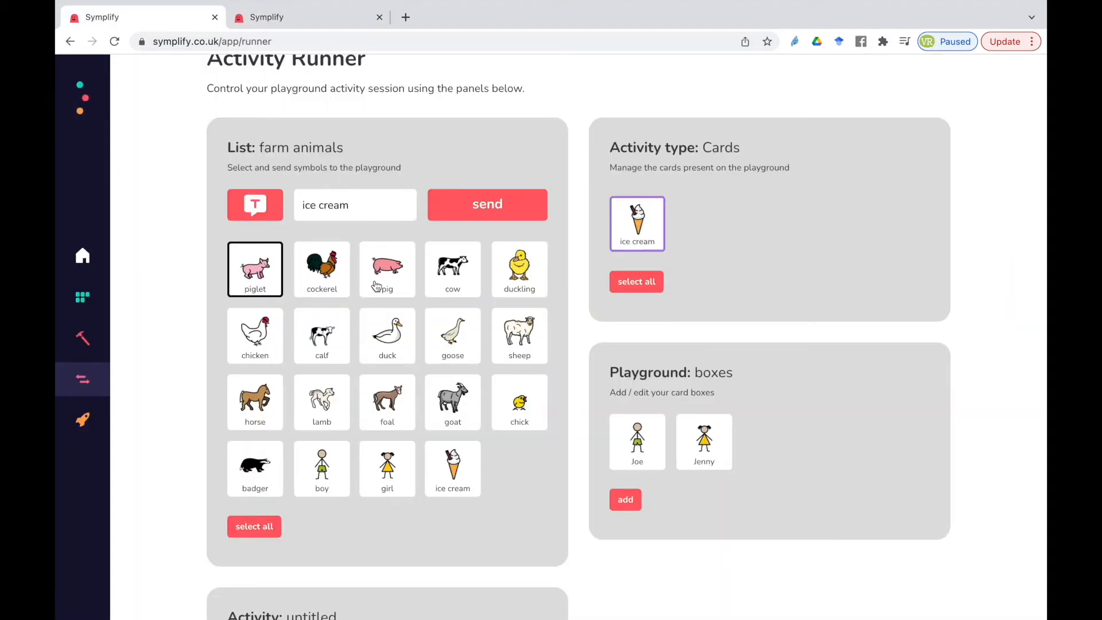
{"action": "left_click", "coordinate": [446, 296]}
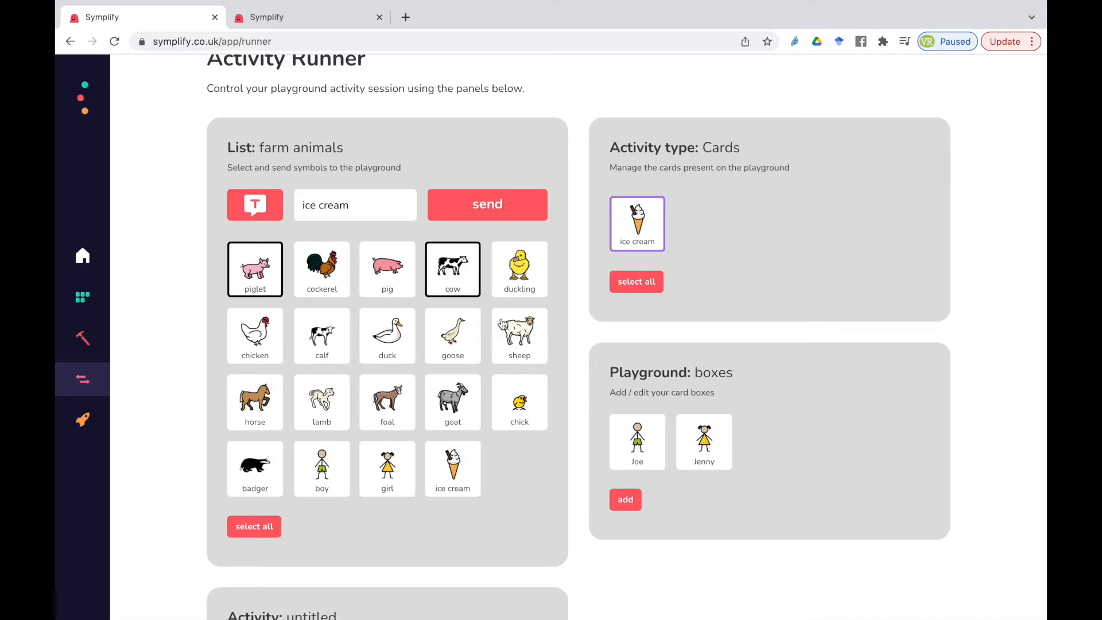
{"action": "left_click", "coordinate": [457, 285]}
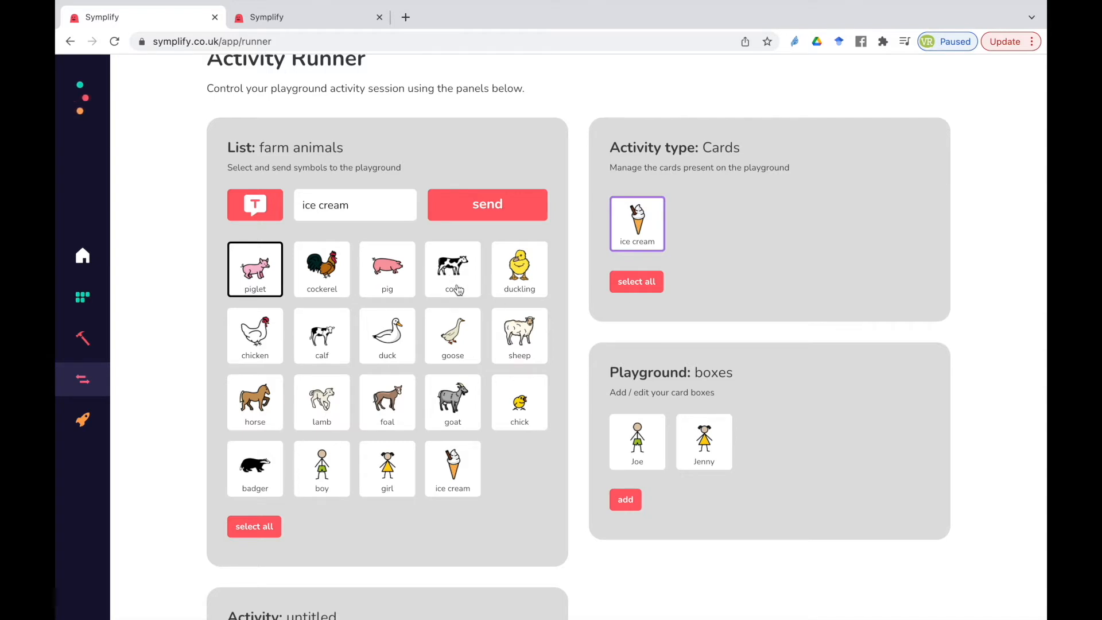
{"action": "left_click", "coordinate": [523, 263]}
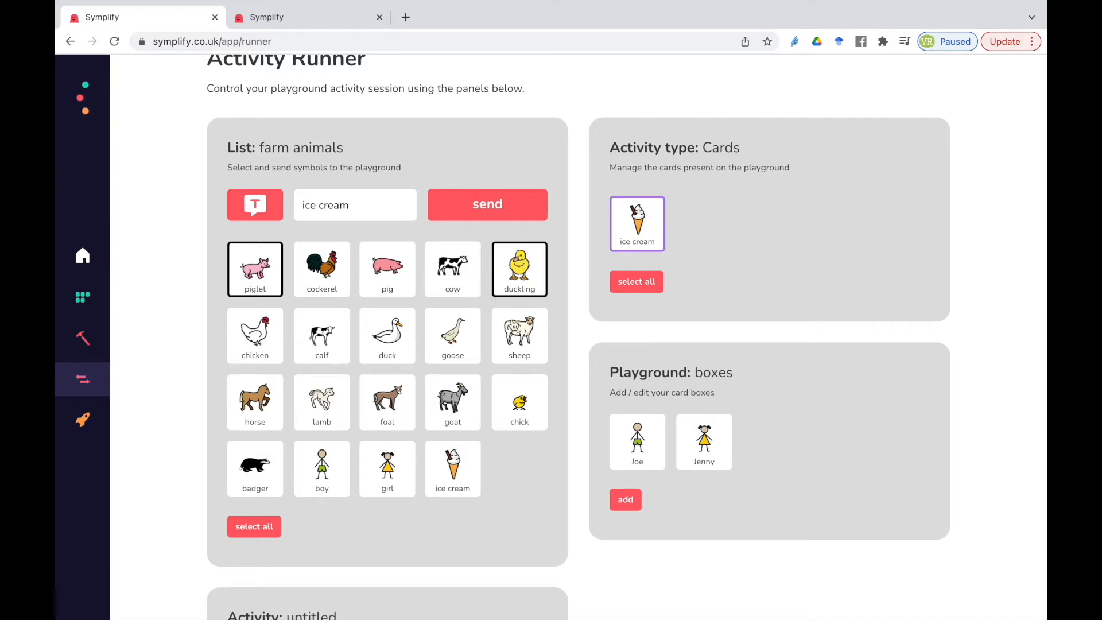
{"action": "left_click", "coordinate": [328, 351]}
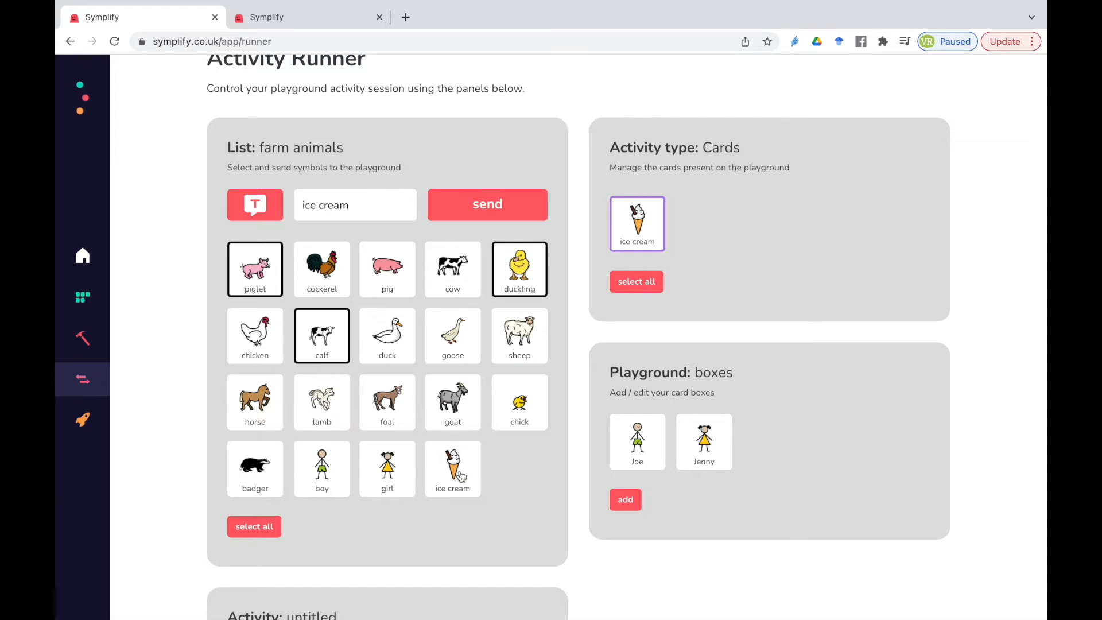
{"action": "left_click", "coordinate": [334, 411]}
{"action": "left_click", "coordinate": [381, 418]}
{"action": "left_click", "coordinate": [514, 423]}
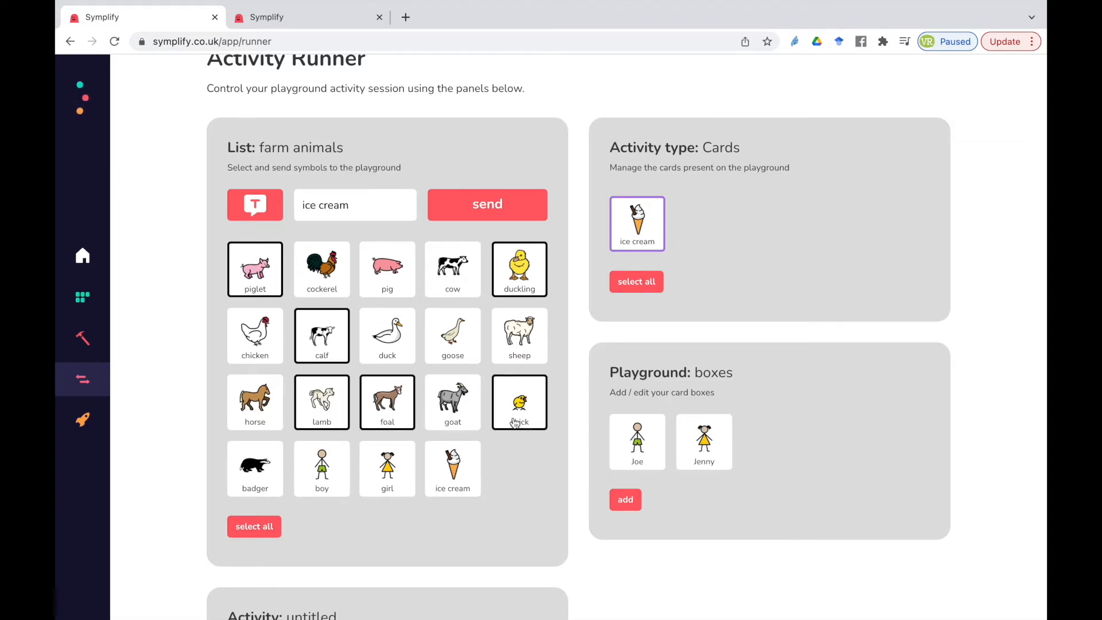
- Send the selected baby animals to the playground as image only with a dark blue border
{"action": "left_click", "coordinate": [462, 213]}
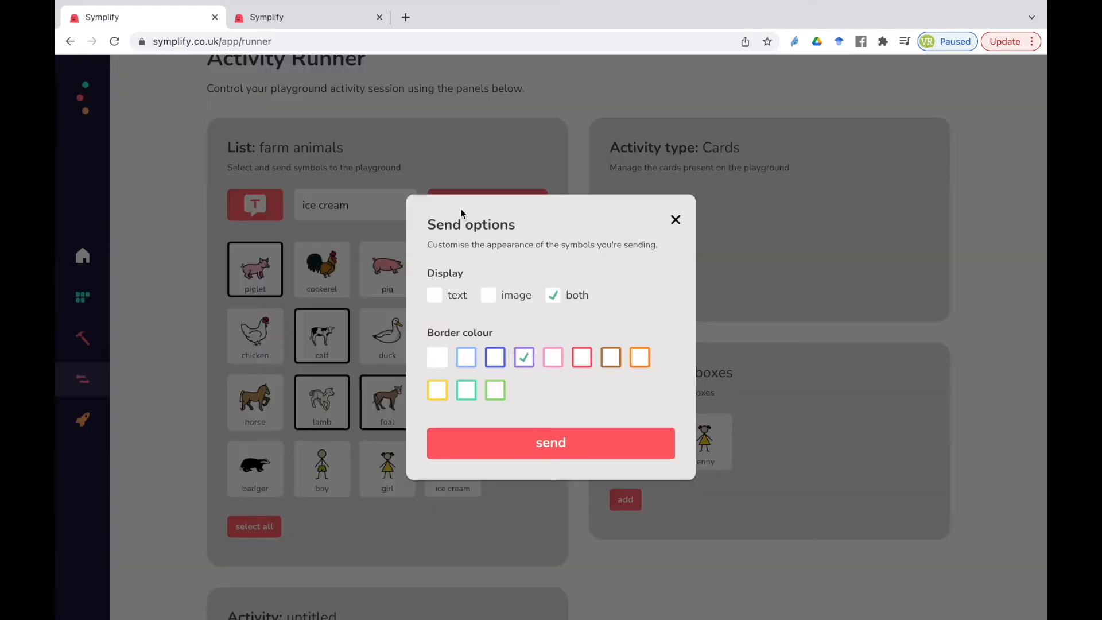
{"action": "left_click", "coordinate": [492, 359]}
{"action": "left_click", "coordinate": [489, 298]}
{"action": "left_click", "coordinate": [562, 444]}
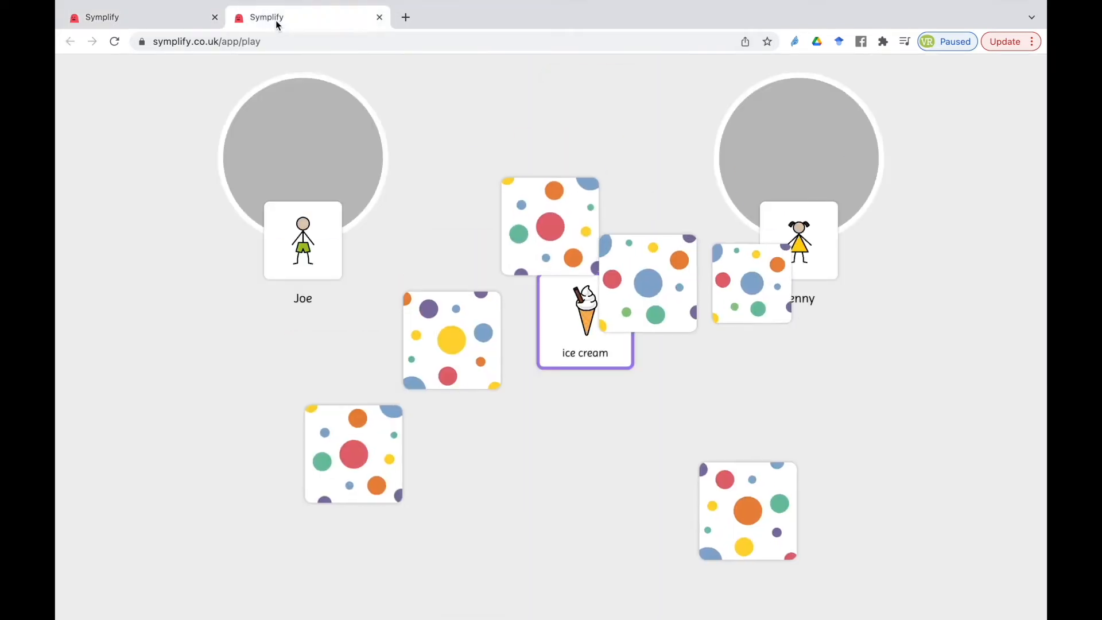
- Turn all six baby animal cards face up in the playground, moving the duckling card below the girl's box
{"action": "left_click", "coordinate": [276, 23]}
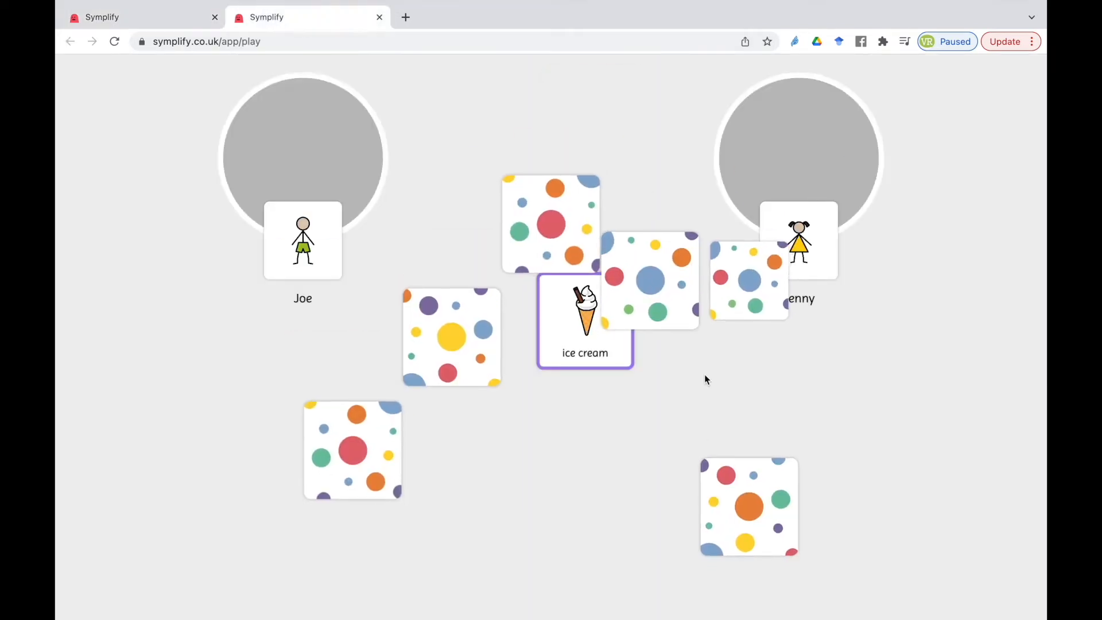
{"action": "left_click", "coordinate": [545, 237]}
{"action": "left_click_drag", "start_coordinate": [542, 238], "coordinate": [805, 428]}
{"action": "left_click", "coordinate": [749, 497]}
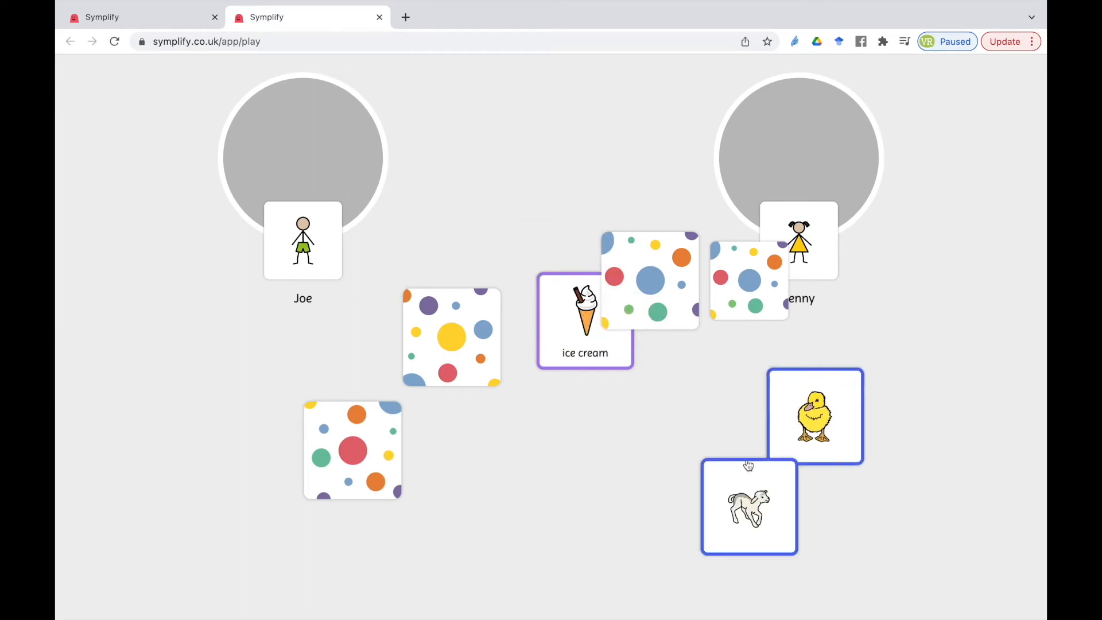
{"action": "left_click", "coordinate": [741, 276]}
{"action": "left_click", "coordinate": [643, 279]}
{"action": "left_click", "coordinate": [460, 332]}
{"action": "left_click", "coordinate": [353, 440]}
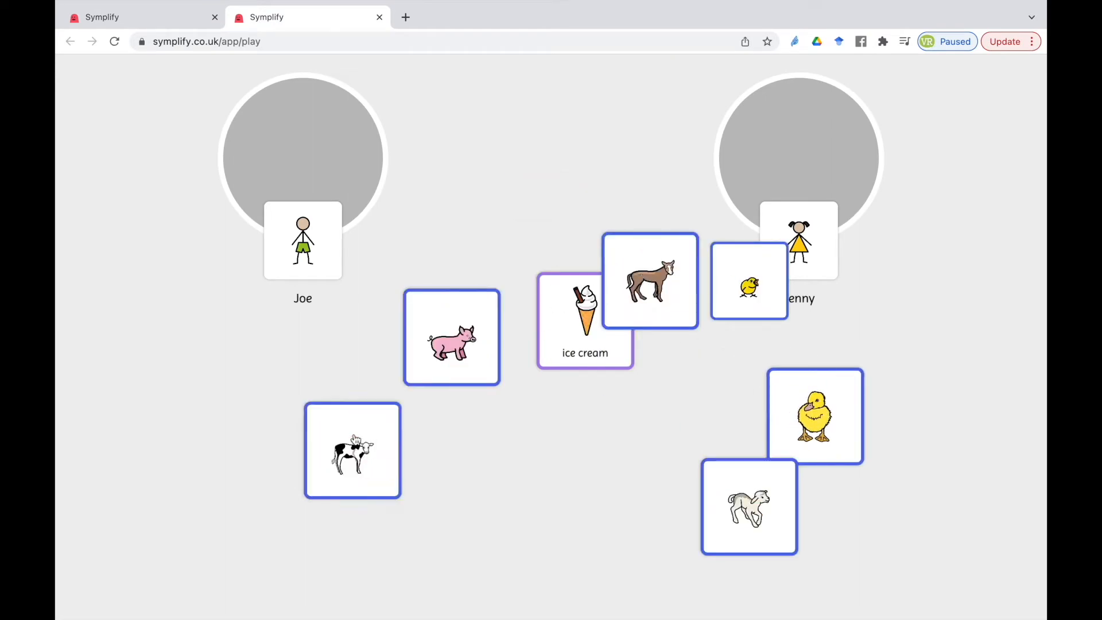
- Spread out the chick, calf, foal and lamb picture cards across the playground
{"action": "left_click_drag", "start_coordinate": [753, 279], "coordinate": [596, 492]}
{"action": "left_click_drag", "start_coordinate": [395, 472], "coordinate": [307, 472]}
{"action": "left_click_drag", "start_coordinate": [631, 281], "coordinate": [560, 233]}
{"action": "left_click_drag", "start_coordinate": [737, 467], "coordinate": [692, 377]}
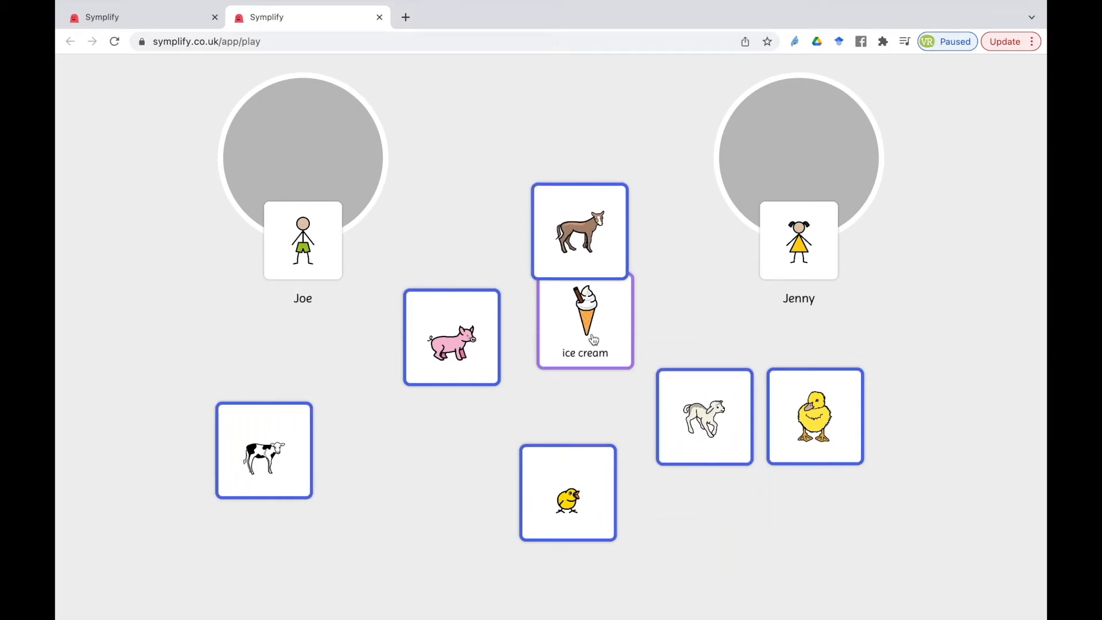
- Remove the ice cream card from the playground using the Activity Runner
{"action": "left_click", "coordinate": [146, 16]}
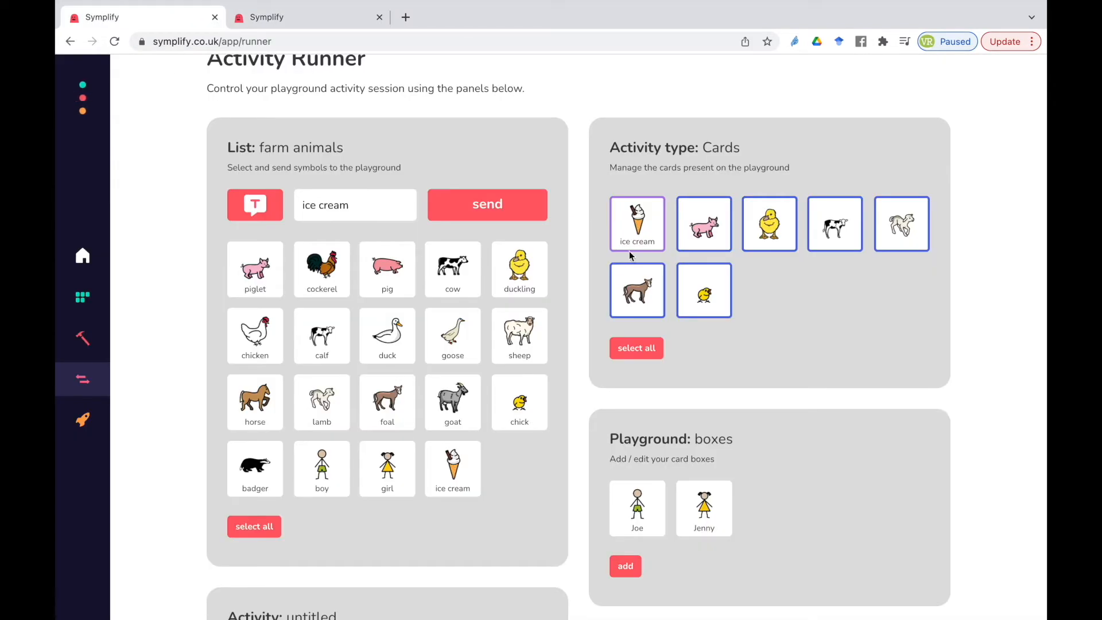
{"action": "left_click", "coordinate": [634, 222]}
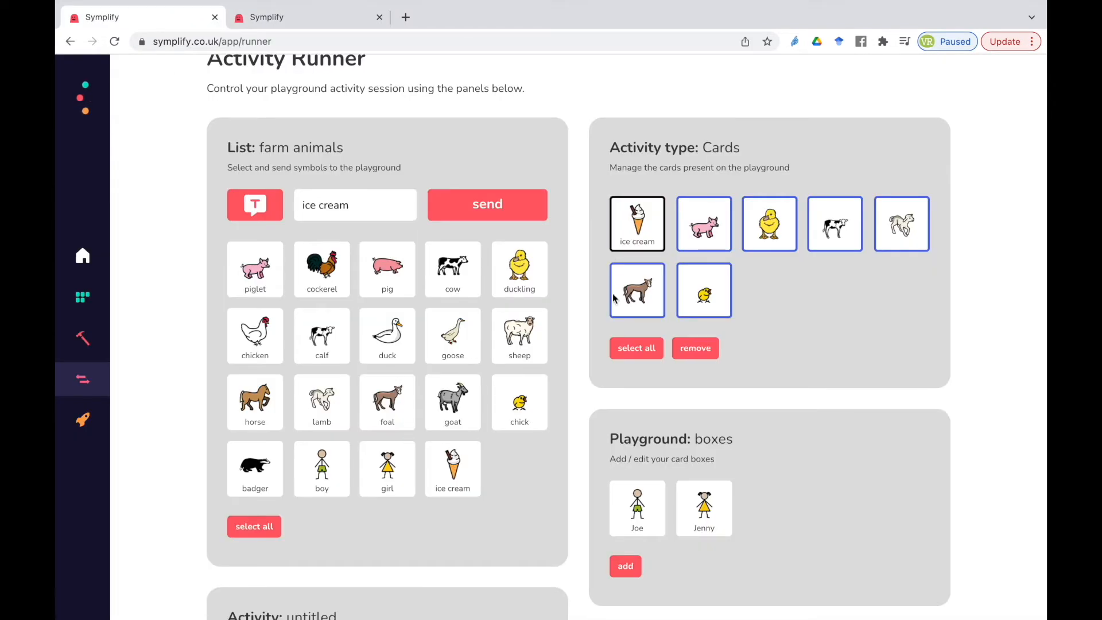
{"action": "left_click", "coordinate": [696, 350]}
- Select all the cards present on the playground and deselect them again
{"action": "left_click", "coordinate": [650, 348]}
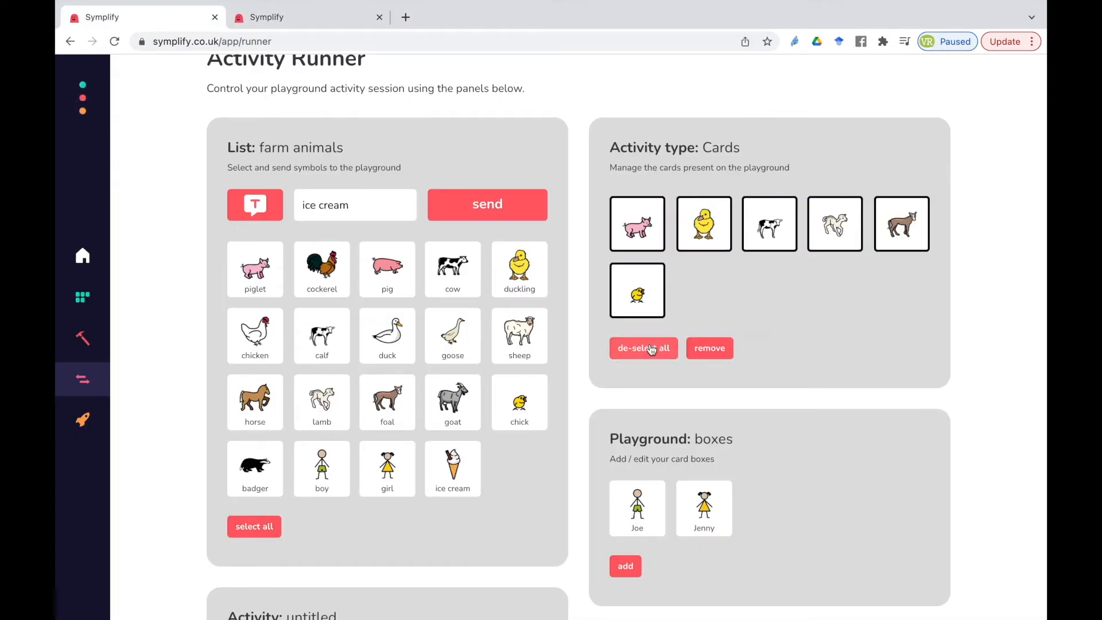
{"action": "left_click", "coordinate": [650, 349]}
{"action": "left_click", "coordinate": [649, 352]}
{"action": "left_click", "coordinate": [649, 352]}
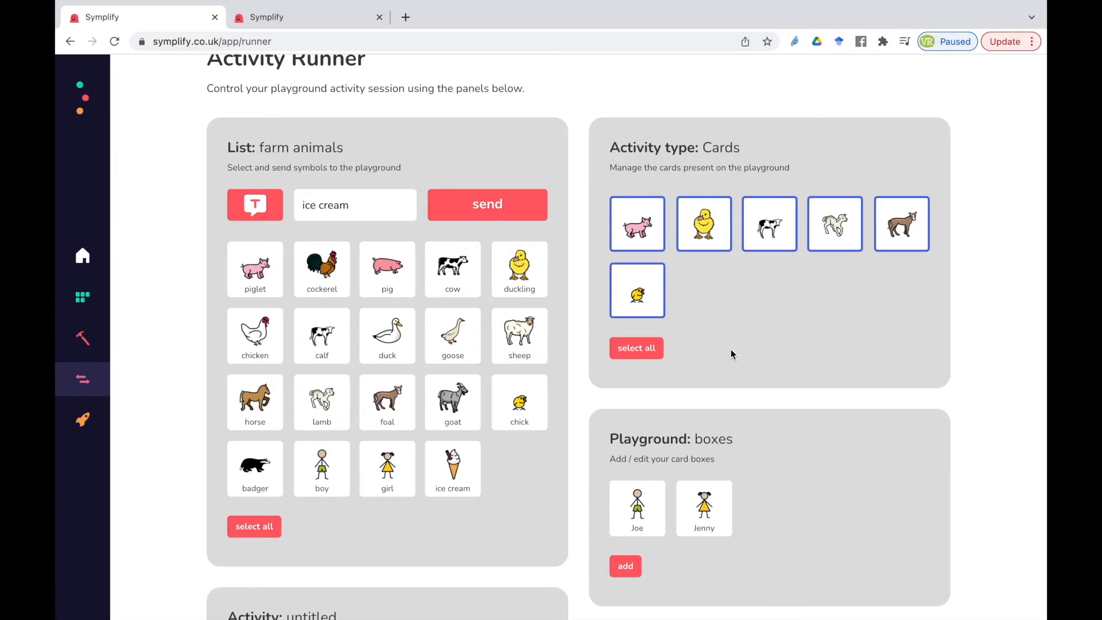
- Select duckling, piglet, calf, lamb and chick in the farm animals list
{"action": "left_click", "coordinate": [522, 286]}
{"action": "left_click", "coordinate": [256, 279]}
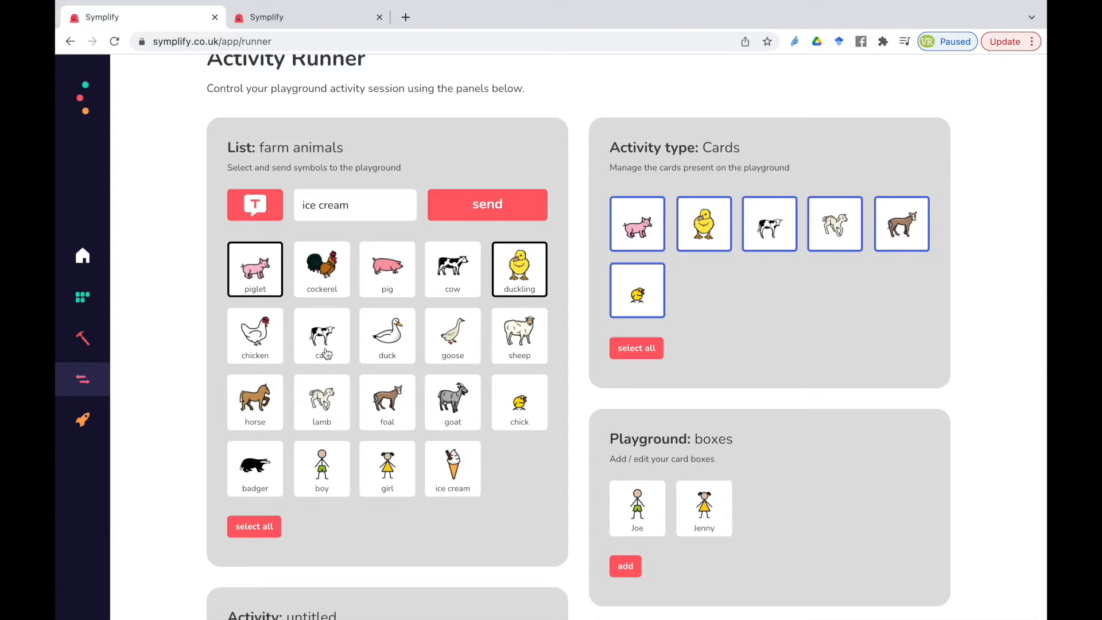
{"action": "left_click", "coordinate": [326, 351]}
{"action": "left_click", "coordinate": [329, 404]}
{"action": "left_click", "coordinate": [524, 420]}
- Send the selected baby animals to the playground as text only with a red border
{"action": "left_click", "coordinate": [478, 212]}
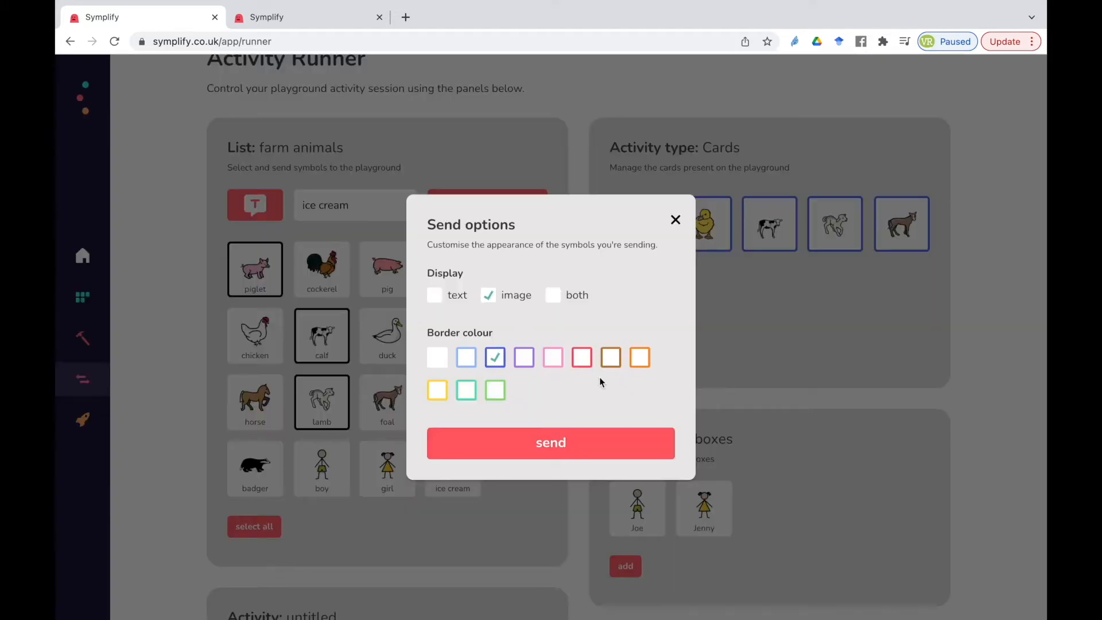
{"action": "left_click", "coordinate": [578, 358]}
{"action": "left_click", "coordinate": [435, 296]}
{"action": "left_click", "coordinate": [553, 443]}
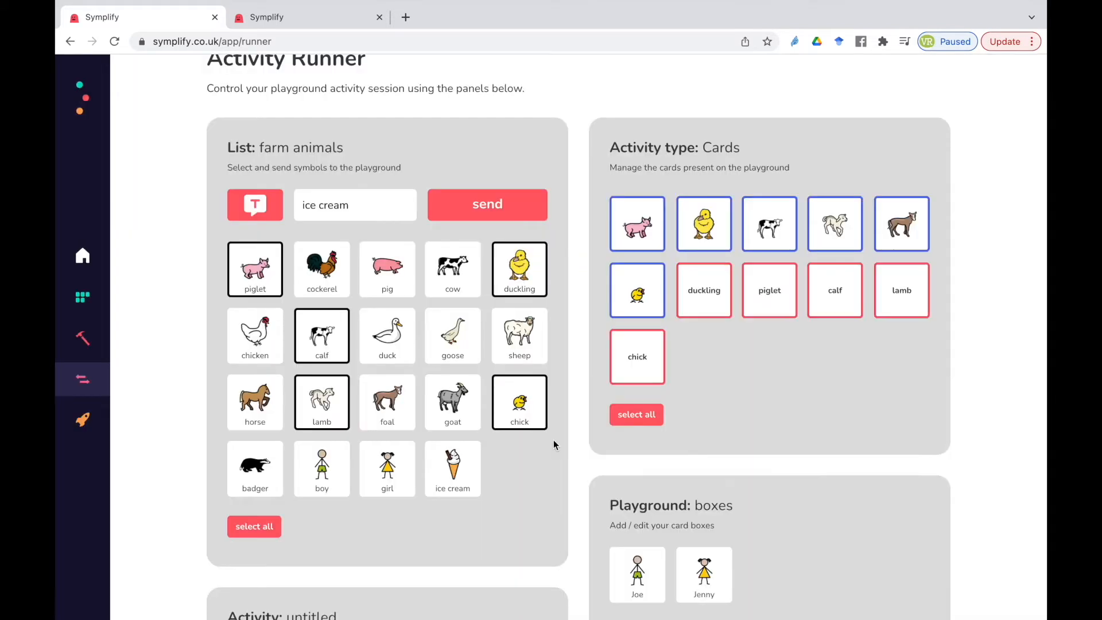
- Rearrange the word and picture cards in the playground so that none of them overlap
{"action": "left_click", "coordinate": [281, 17]}
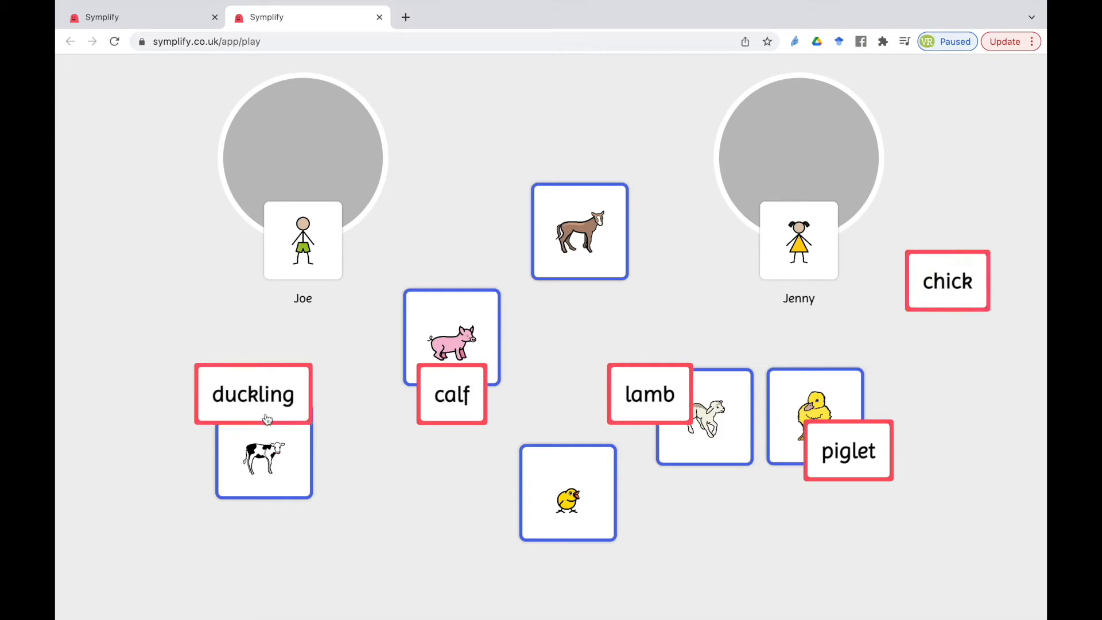
{"action": "left_click_drag", "start_coordinate": [265, 418], "coordinate": [231, 322]}
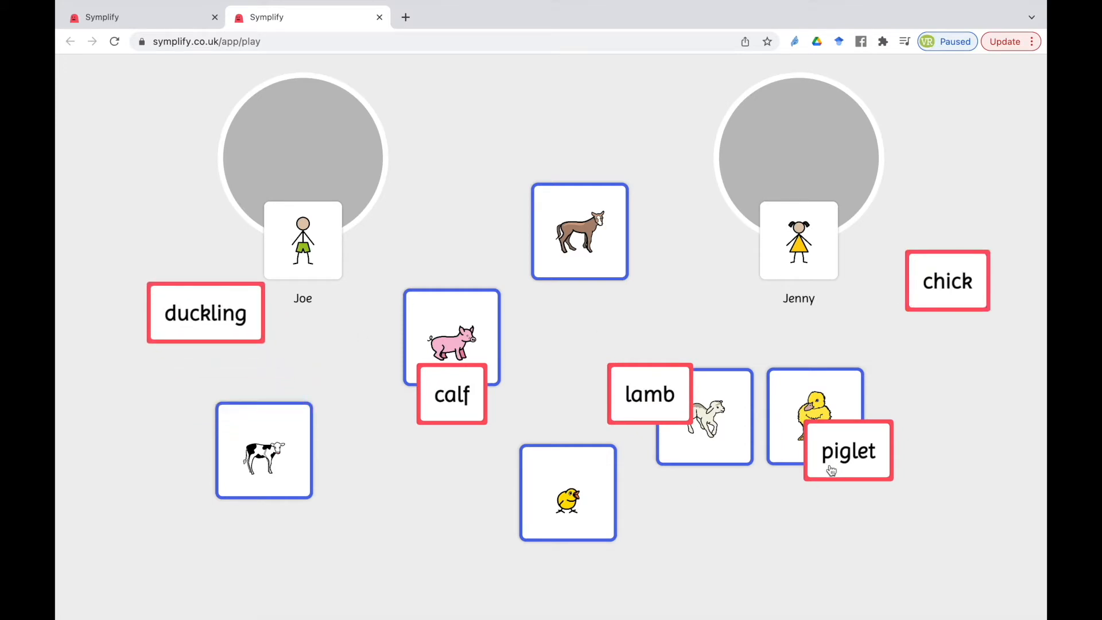
{"action": "left_click_drag", "start_coordinate": [831, 470], "coordinate": [931, 518]}
{"action": "left_click_drag", "start_coordinate": [657, 413], "coordinate": [686, 329]}
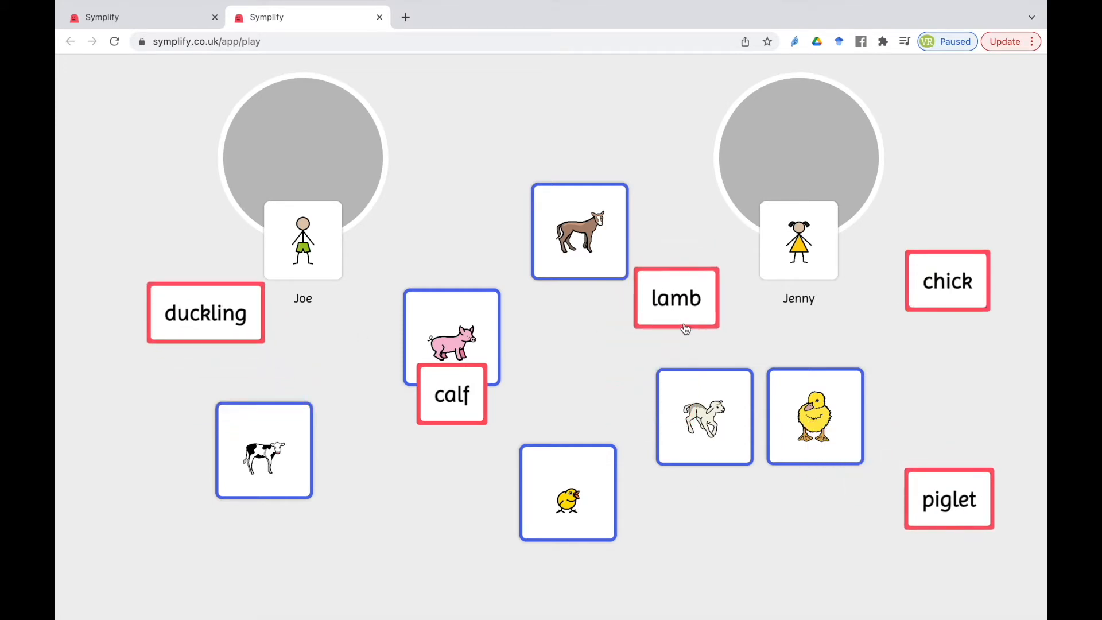
{"action": "left_click_drag", "start_coordinate": [465, 404], "coordinate": [438, 468]}
{"action": "left_click_drag", "start_coordinate": [716, 439], "coordinate": [686, 428]}
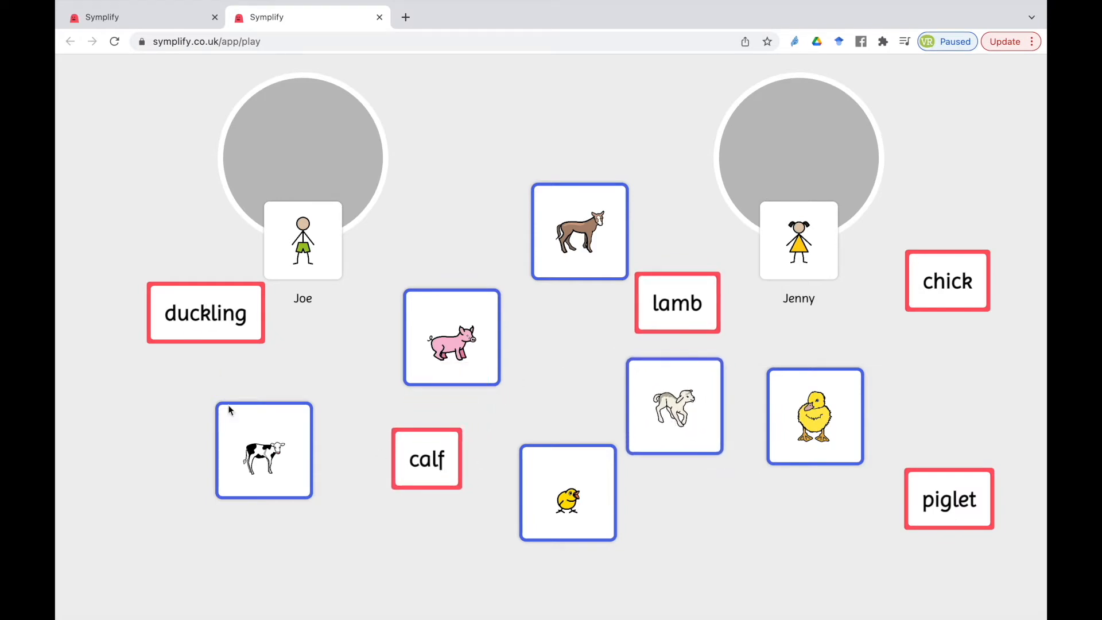
{"action": "left_click_drag", "start_coordinate": [275, 470], "coordinate": [245, 481]}
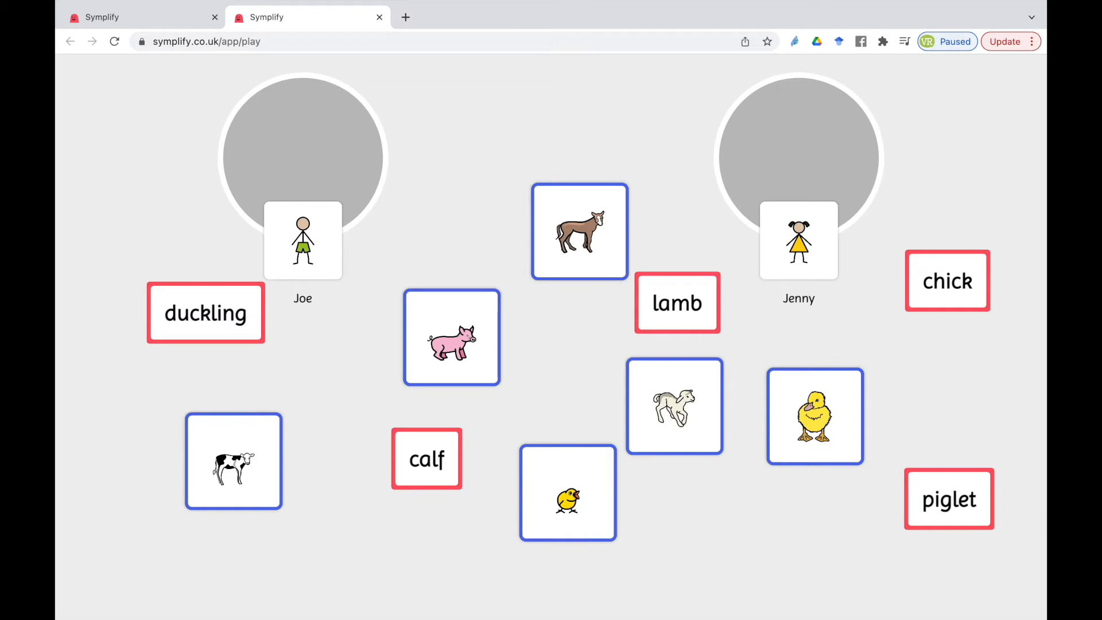
- Turn every word and picture card in the playground face down
{"action": "left_click", "coordinate": [933, 518]}
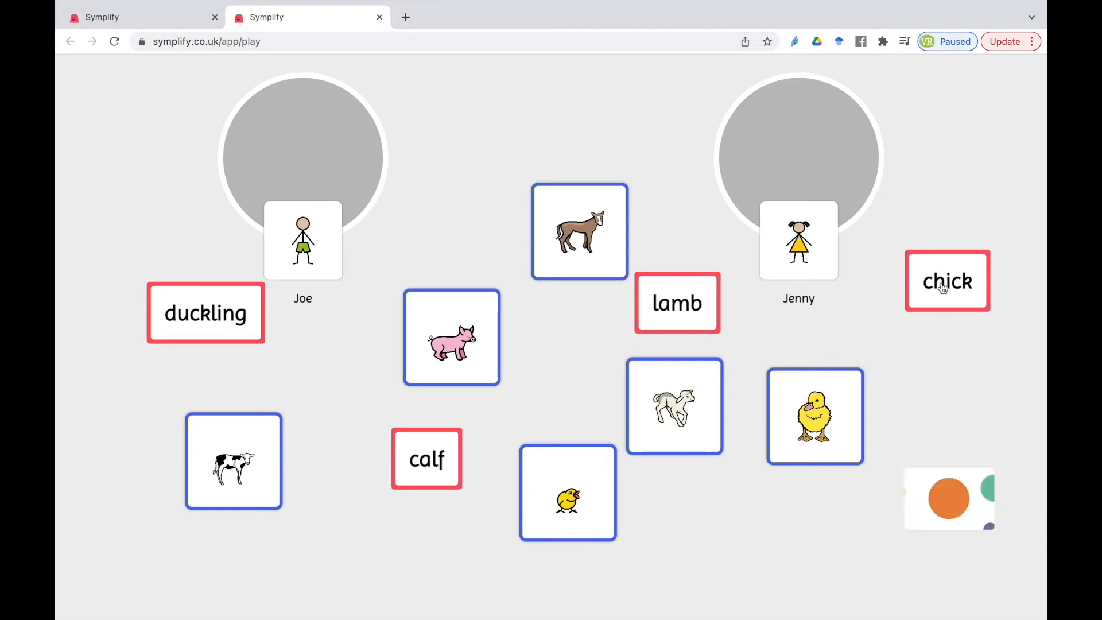
{"action": "left_click", "coordinate": [943, 288]}
{"action": "left_click", "coordinate": [814, 416]}
{"action": "left_click", "coordinate": [674, 406]}
{"action": "left_click", "coordinate": [669, 322]}
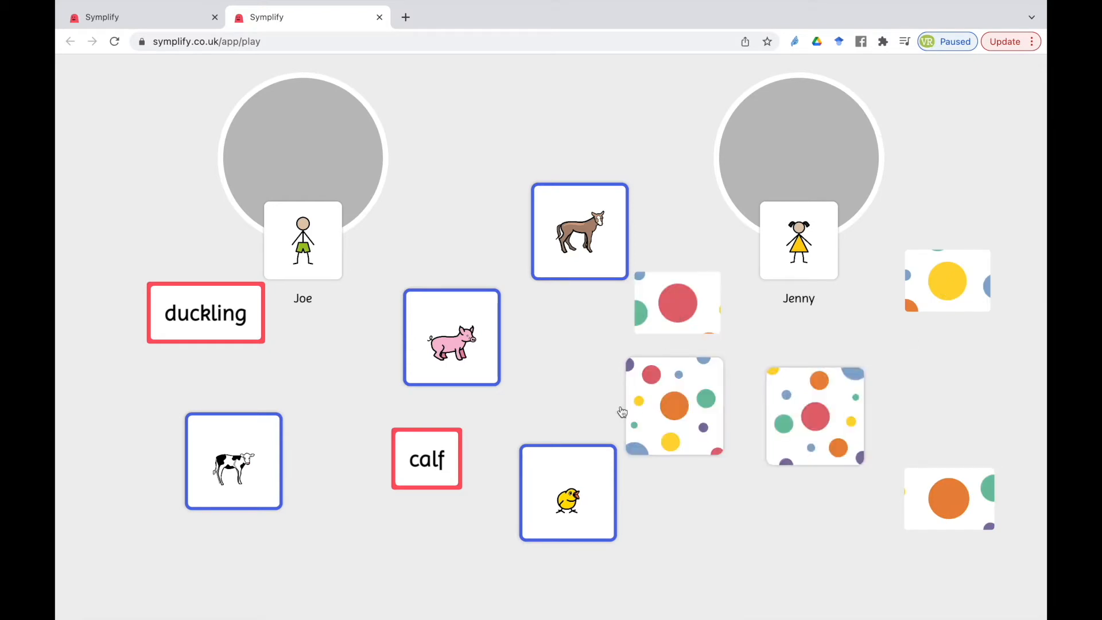
{"action": "left_click", "coordinate": [561, 527]}
{"action": "left_click", "coordinate": [572, 224]}
{"action": "left_click", "coordinate": [459, 347]}
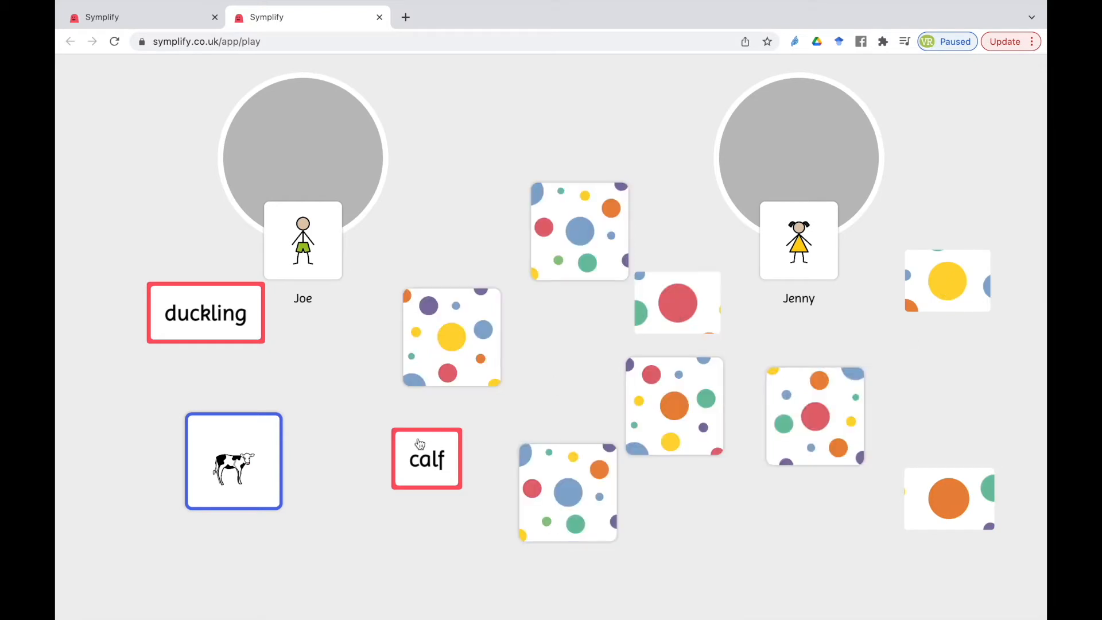
{"action": "left_click", "coordinate": [423, 440]}
{"action": "left_click", "coordinate": [238, 467]}
{"action": "left_click", "coordinate": [192, 306]}
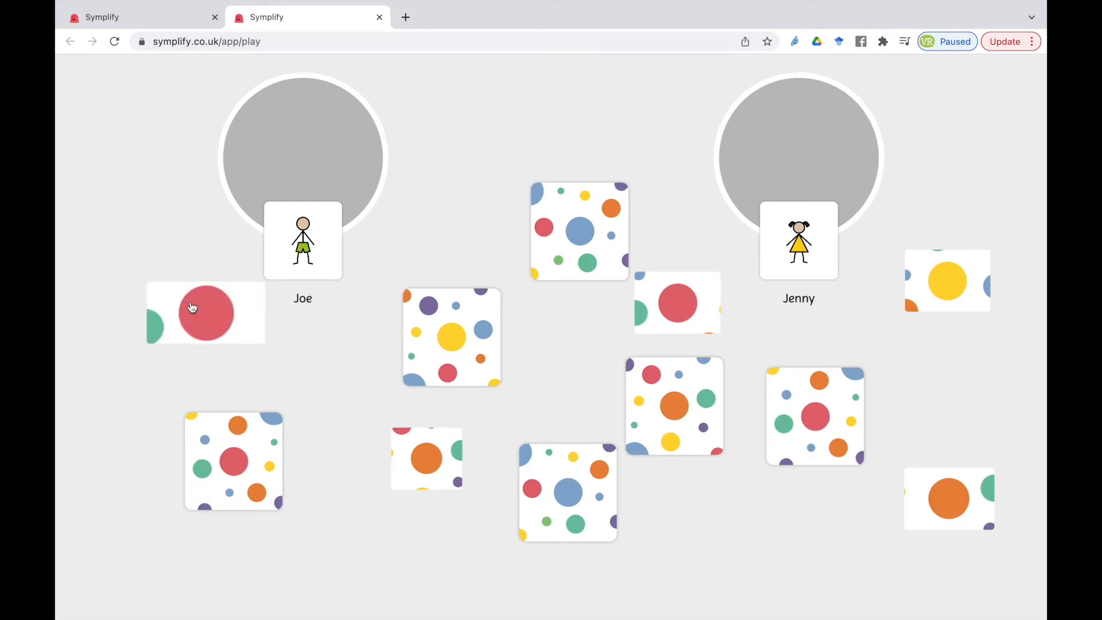
- Save the current activity in the Activity Runner under the name "baby animal literacy pairs"
{"action": "left_click", "coordinate": [125, 18]}
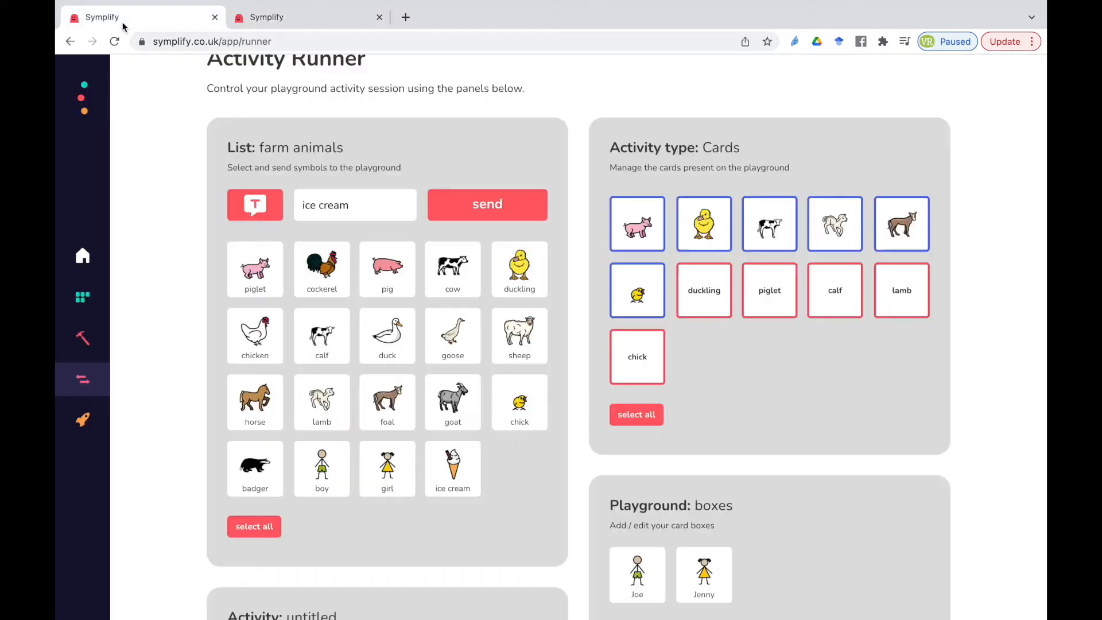
{"action": "scroll", "coordinate": [177, 397], "scroll_direction": "down", "scroll_amount": 4}
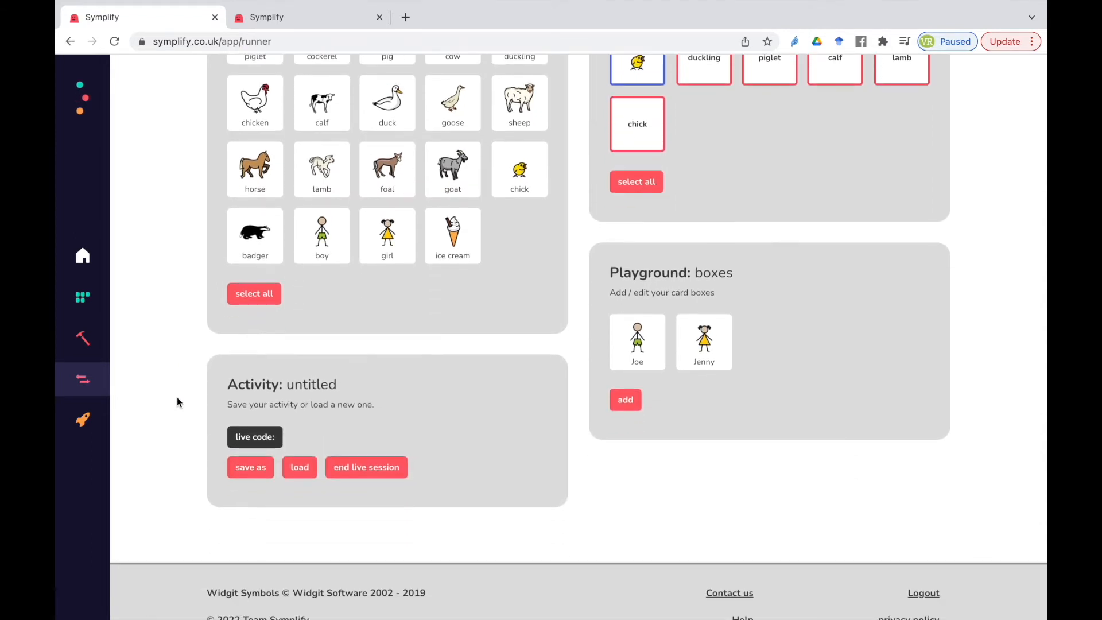
{"action": "left_click", "coordinate": [242, 470]}
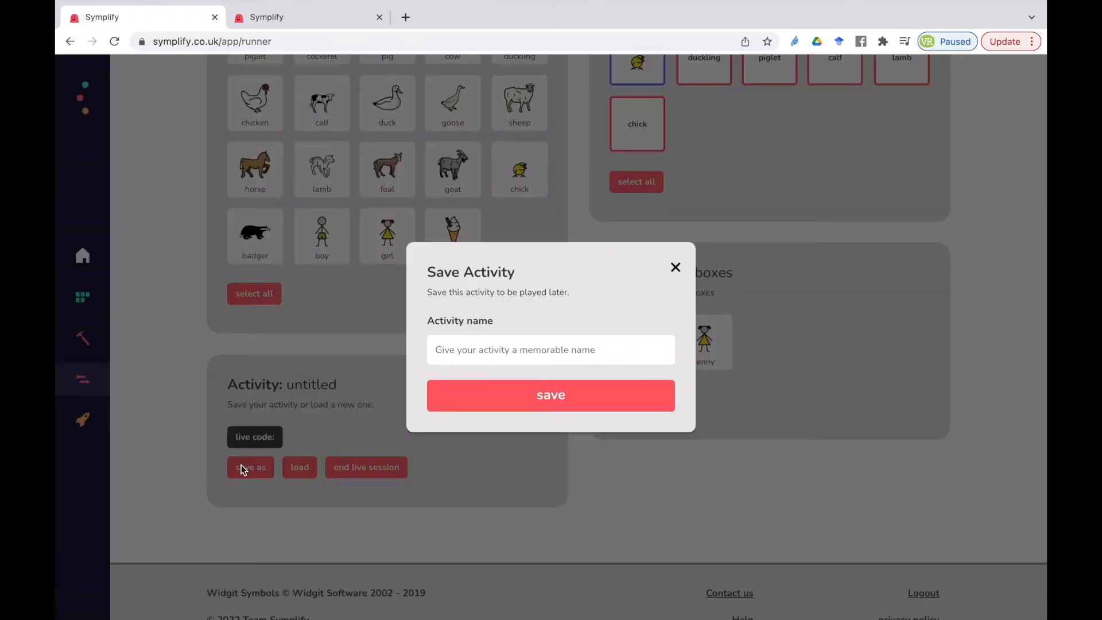
{"action": "type", "text": "baby an"}
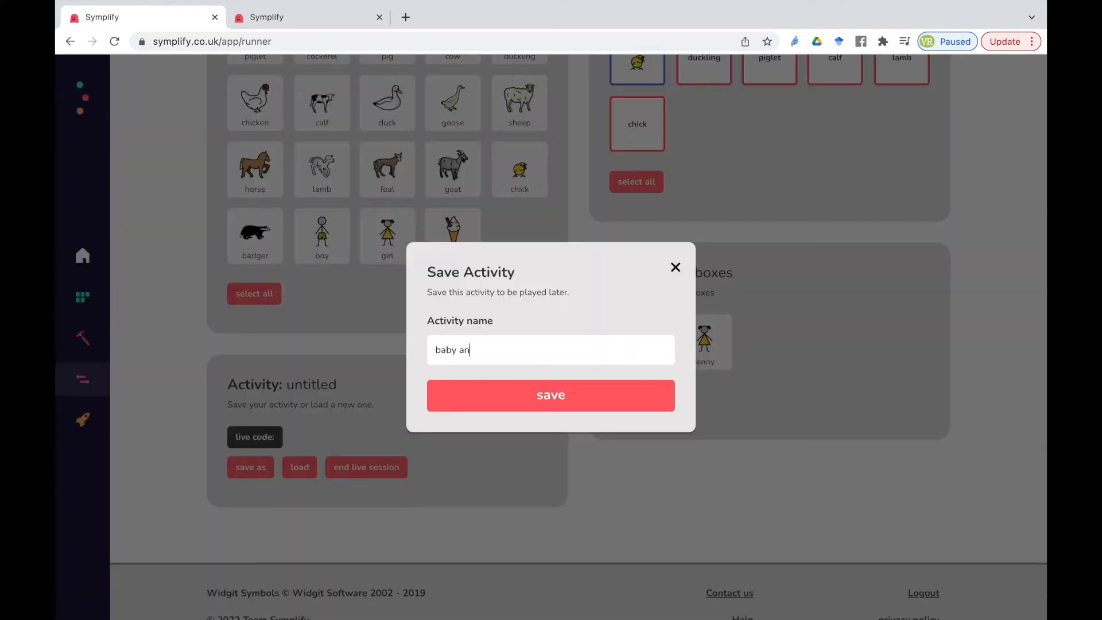
{"action": "type", "text": "imal literacy pairs"}
{"action": "left_click", "coordinate": [550, 403]}
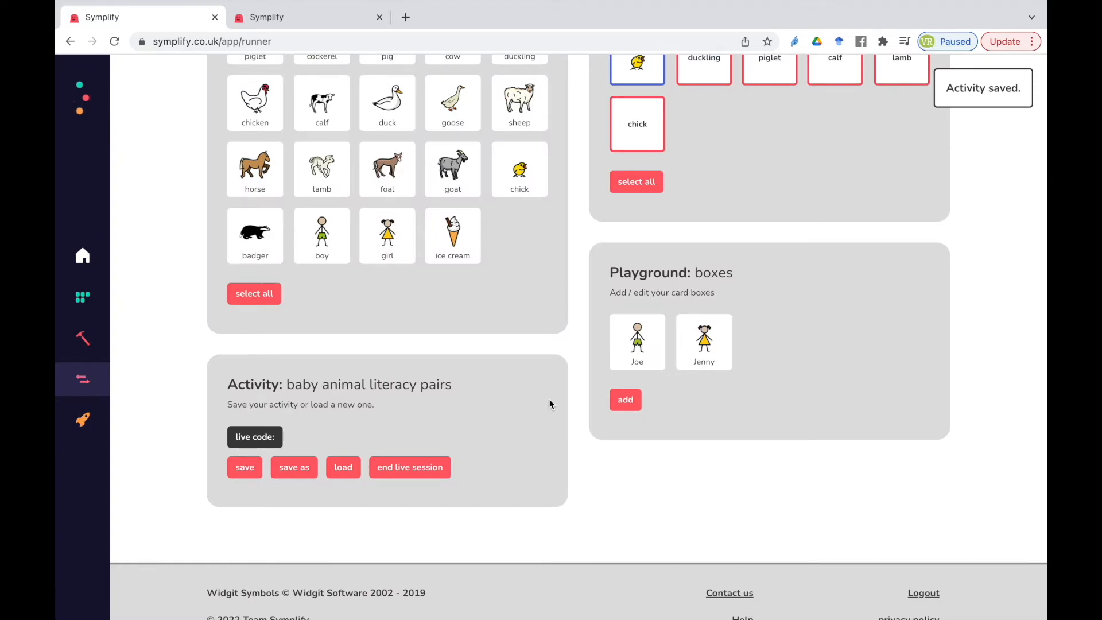
- Load the saved "baby animal literacy pairs" activity from the Activity Manager and show its playground
{"action": "left_click", "coordinate": [86, 340]}
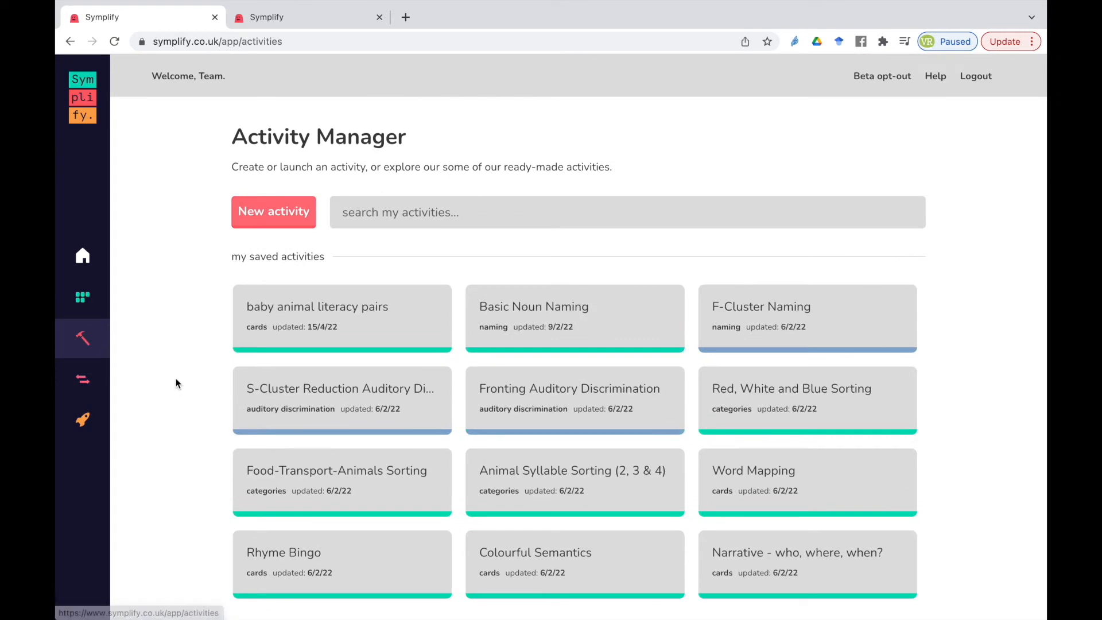
{"action": "left_click", "coordinate": [304, 320]}
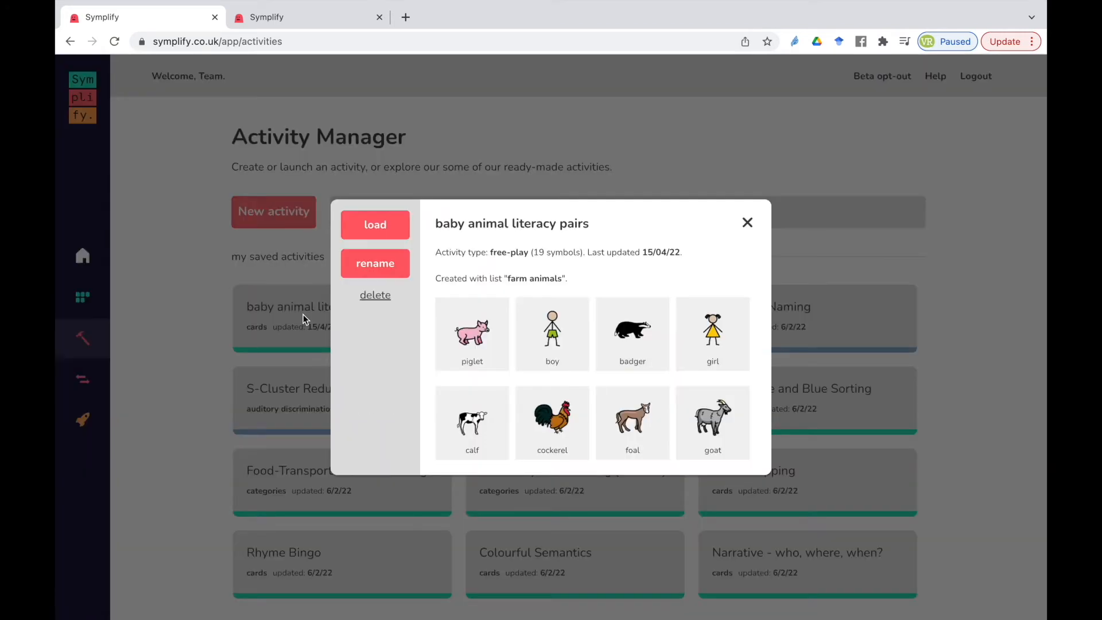
{"action": "left_click", "coordinate": [377, 232]}
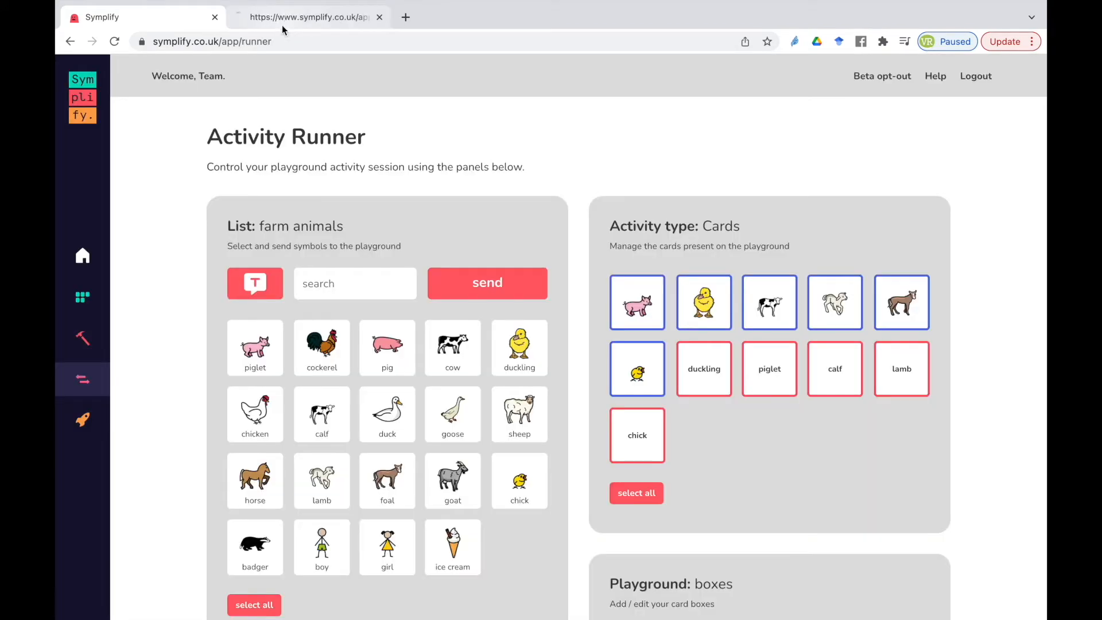
{"action": "left_click", "coordinate": [281, 21]}
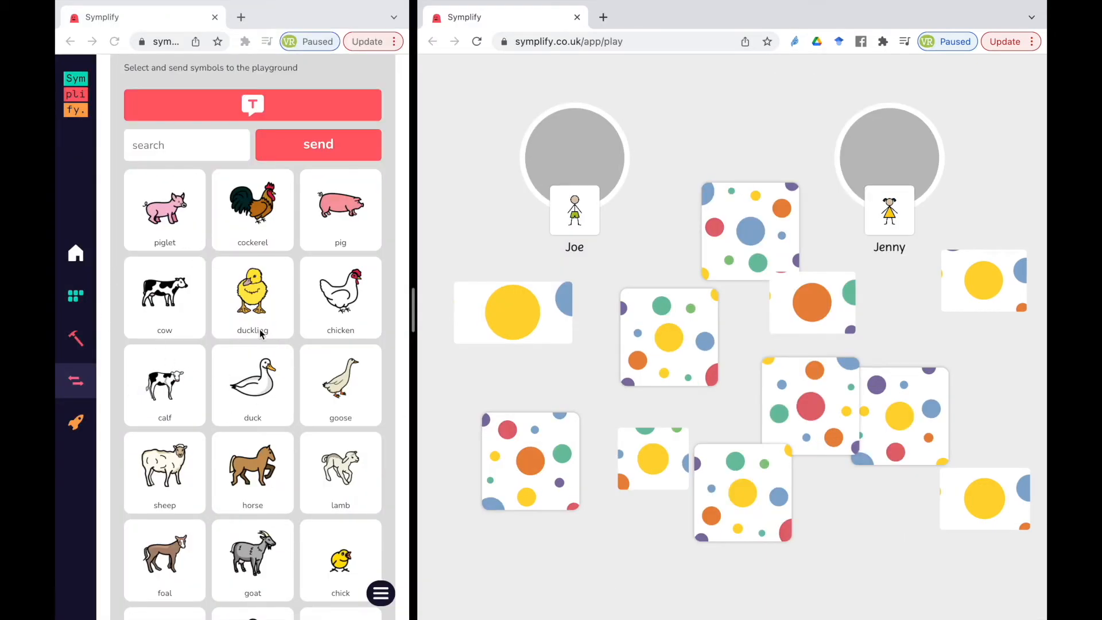
- Look through the Activity Runner's symbol list, activity controls and playground cards to check which baby animal words are included
{"action": "scroll", "coordinate": [213, 283], "scroll_direction": "up", "scroll_amount": 4}
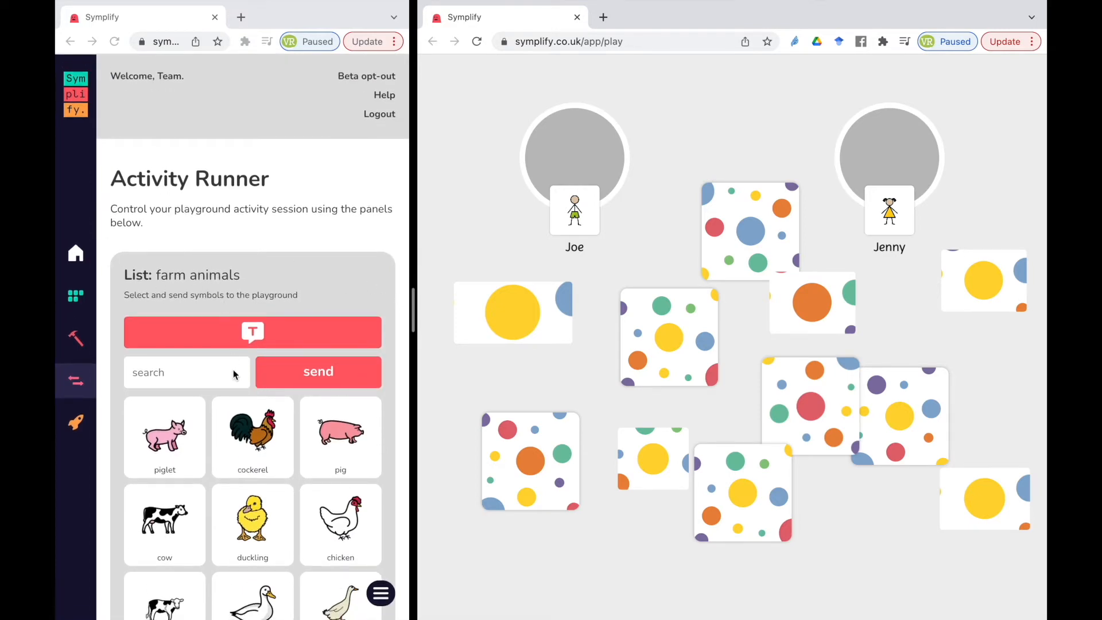
{"action": "scroll", "coordinate": [234, 374], "scroll_direction": "down", "scroll_amount": 5}
{"action": "scroll", "coordinate": [234, 374], "scroll_direction": "up", "scroll_amount": 5}
{"action": "scroll", "coordinate": [241, 402], "scroll_direction": "down", "scroll_amount": 3}
{"action": "scroll", "coordinate": [238, 397], "scroll_direction": "down", "scroll_amount": 15}
{"action": "scroll", "coordinate": [238, 397], "scroll_direction": "up", "scroll_amount": 10}
{"action": "scroll", "coordinate": [237, 397], "scroll_direction": "down", "scroll_amount": 6}
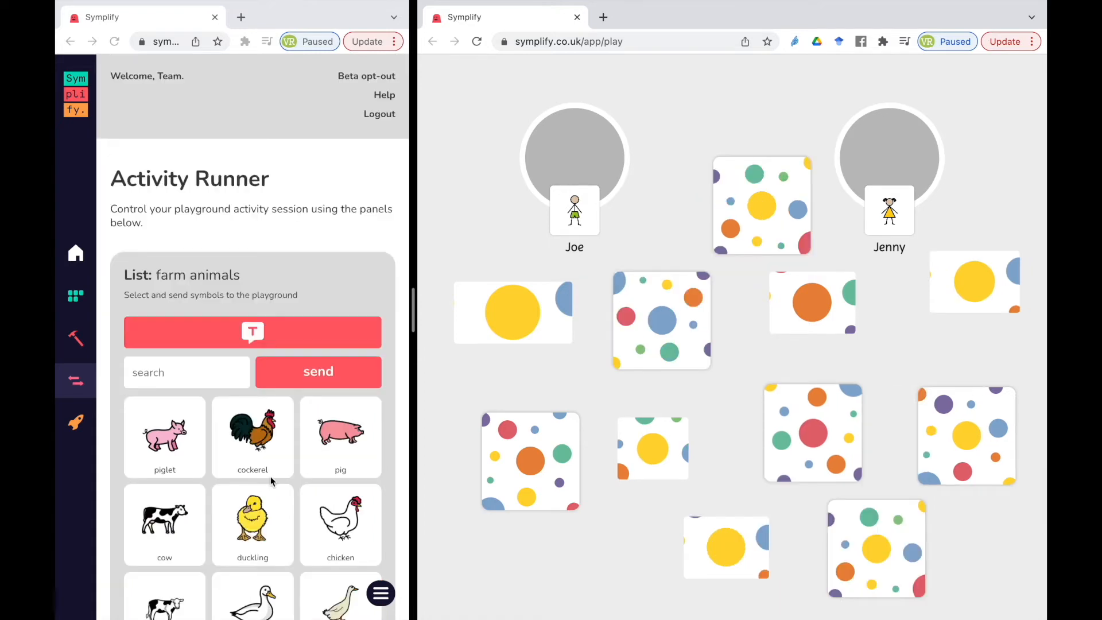
{"action": "scroll", "coordinate": [272, 480], "scroll_direction": "down", "scroll_amount": 15}
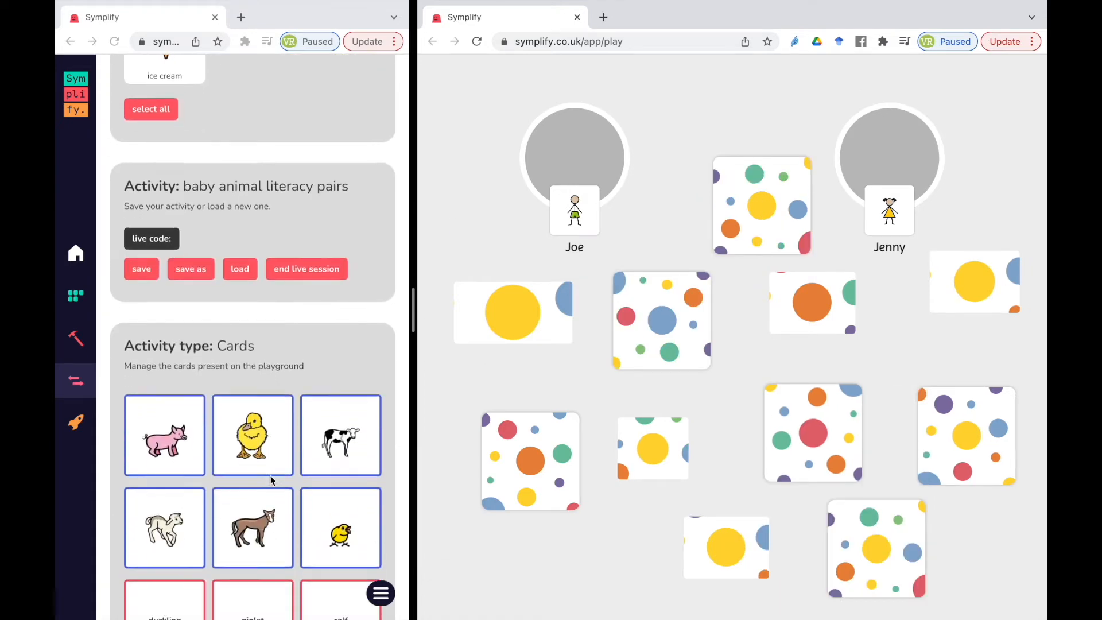
{"action": "scroll", "coordinate": [272, 480], "scroll_direction": "down", "scroll_amount": 5}
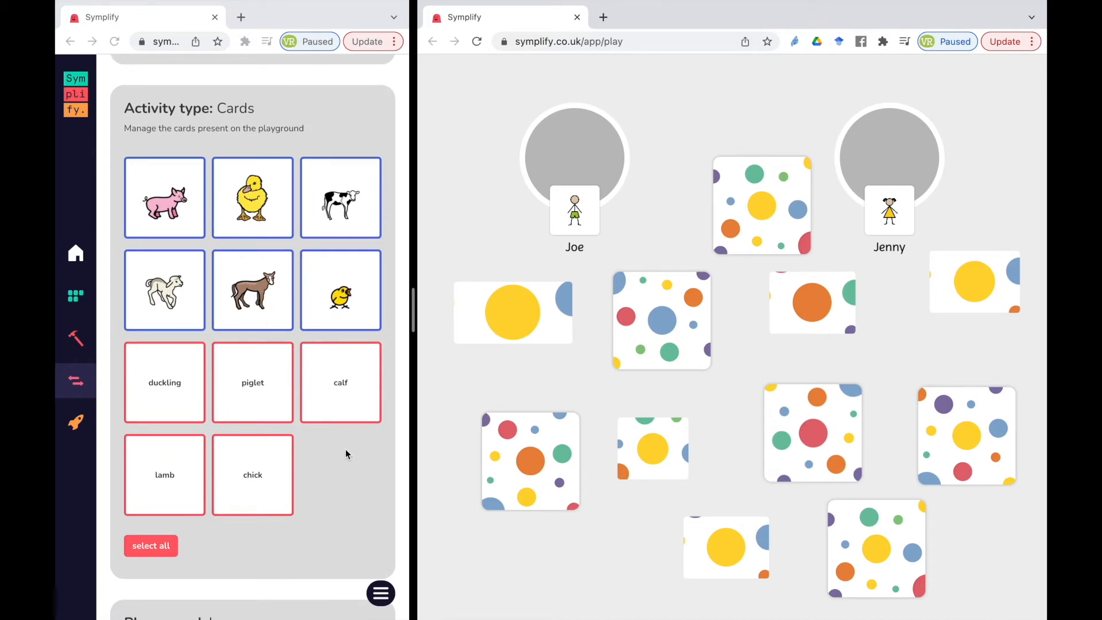
- Send the foal symbol from the farm animals list to the playground as text only
{"action": "scroll", "coordinate": [313, 342], "scroll_direction": "up", "scroll_amount": 12}
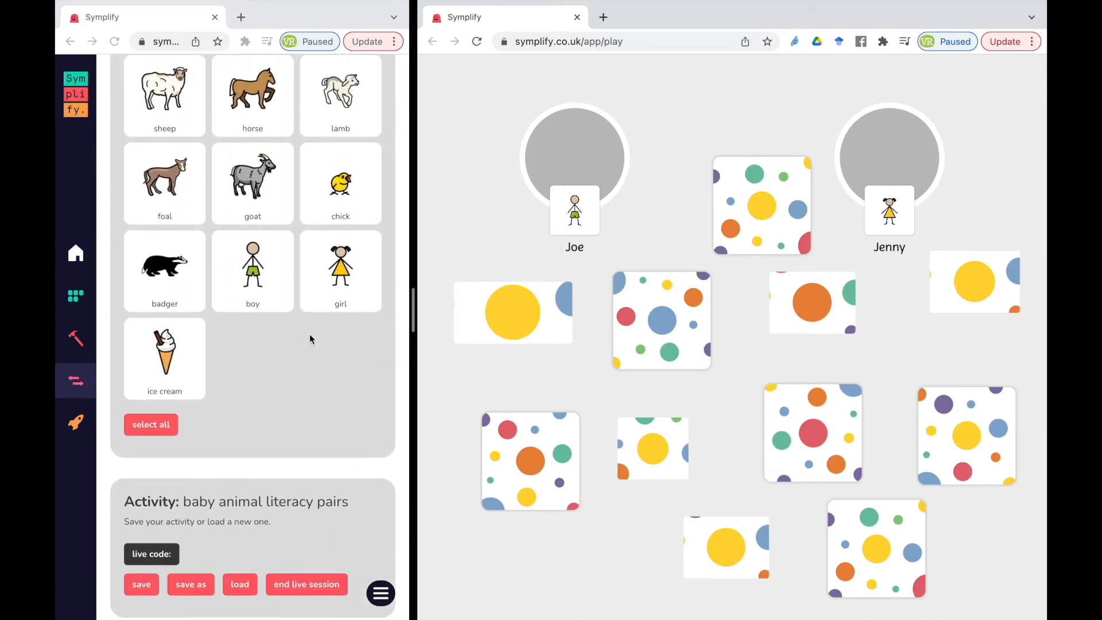
{"action": "scroll", "coordinate": [310, 339], "scroll_direction": "up", "scroll_amount": 7}
{"action": "left_click", "coordinate": [167, 522]}
{"action": "left_click", "coordinate": [318, 107]}
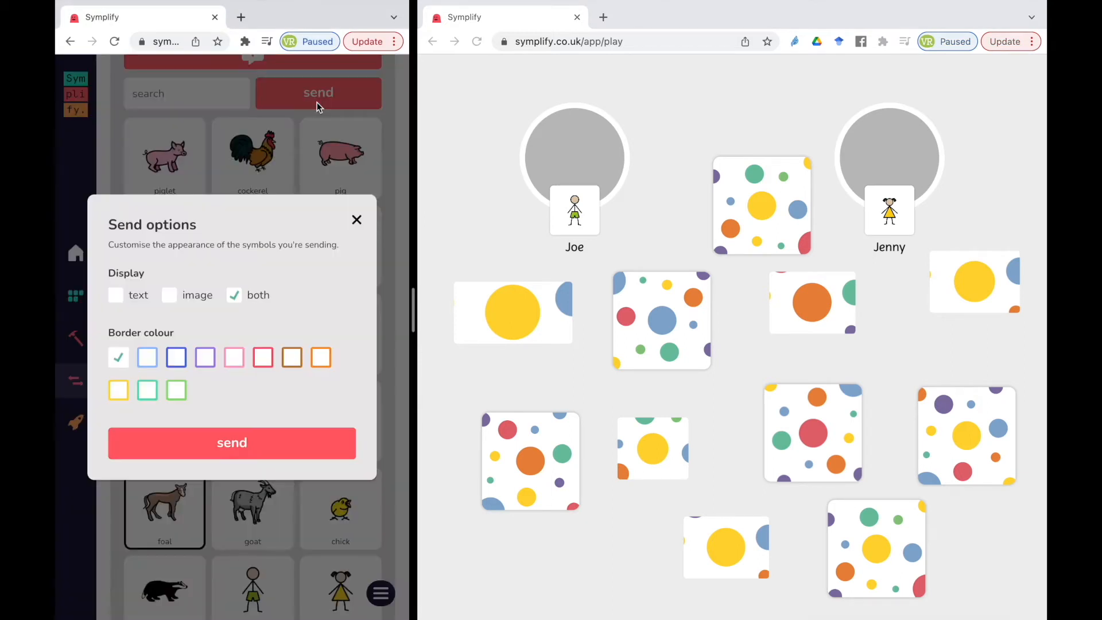
{"action": "left_click", "coordinate": [117, 297]}
{"action": "left_click", "coordinate": [222, 454]}
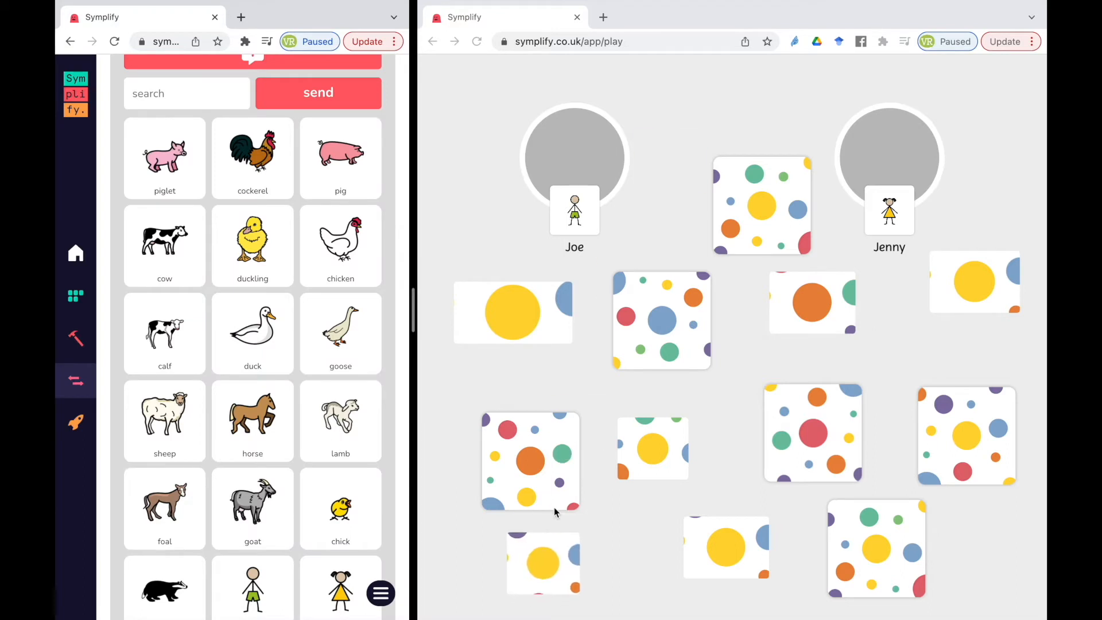
- Move the newly sent foal word card in the playground's lowest row closer to the neighbouring word card
{"action": "left_click", "coordinate": [577, 560]}
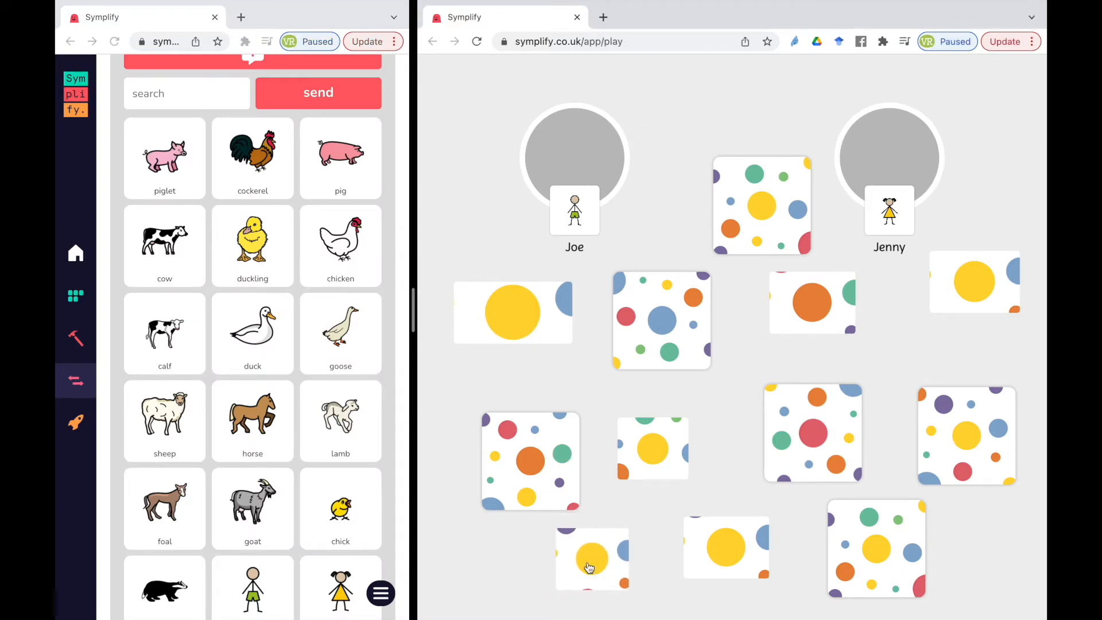
{"action": "left_click", "coordinate": [572, 465]}
{"action": "left_click", "coordinate": [571, 466]}
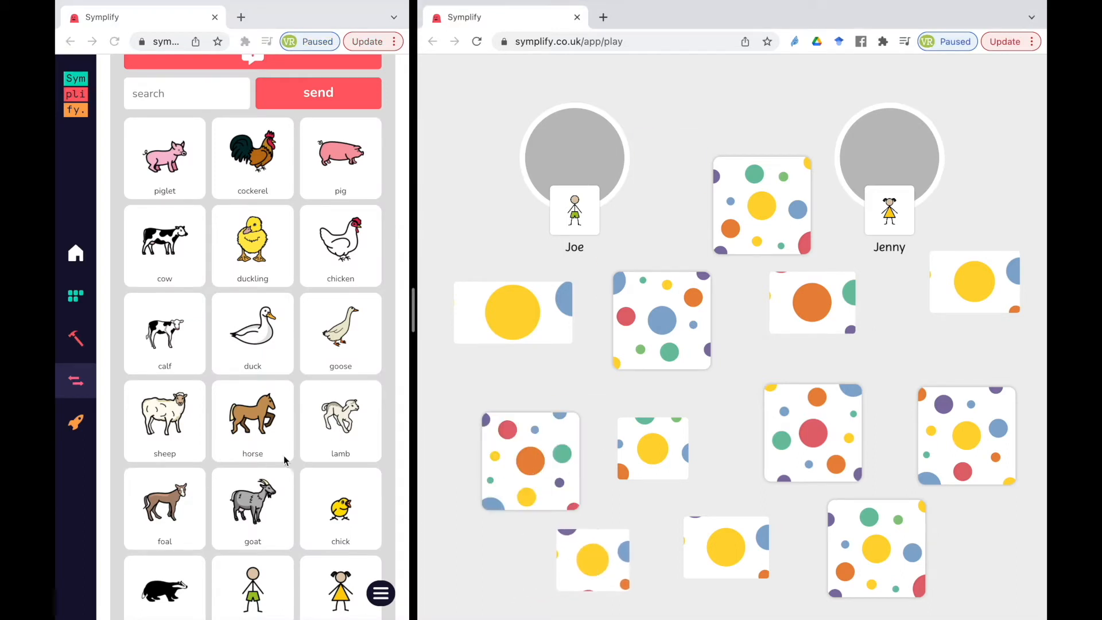
- Save the "baby animal literacy pairs" activity
{"action": "scroll", "coordinate": [281, 456], "scroll_direction": "down", "scroll_amount": 10}
{"action": "scroll", "coordinate": [270, 461], "scroll_direction": "up", "scroll_amount": 2}
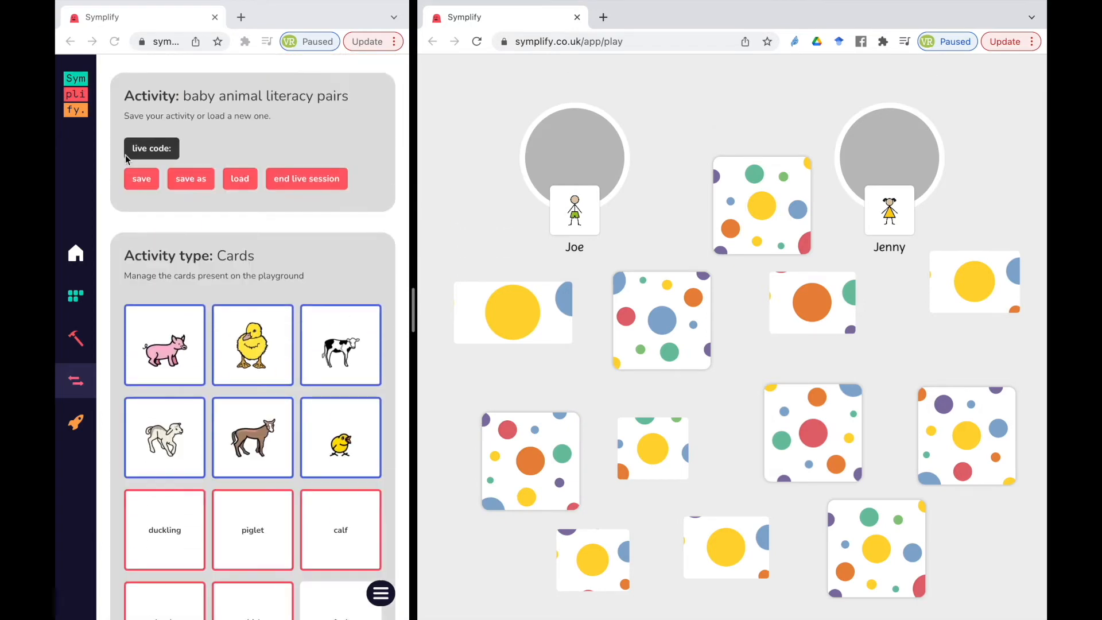
{"action": "left_click", "coordinate": [144, 185]}
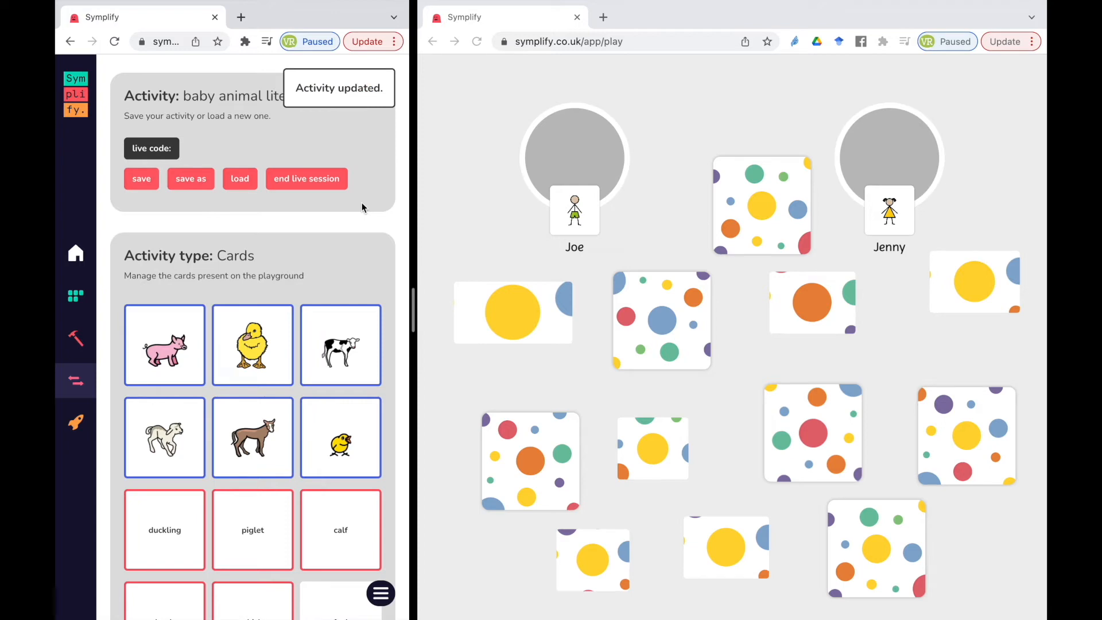
- Remove the borderless "foal" text card from the activity's cards
{"action": "scroll", "coordinate": [265, 392], "scroll_direction": "down", "scroll_amount": 1}
{"action": "scroll", "coordinate": [265, 392], "scroll_direction": "up", "scroll_amount": 7}
{"action": "scroll", "coordinate": [265, 392], "scroll_direction": "down", "scroll_amount": 10}
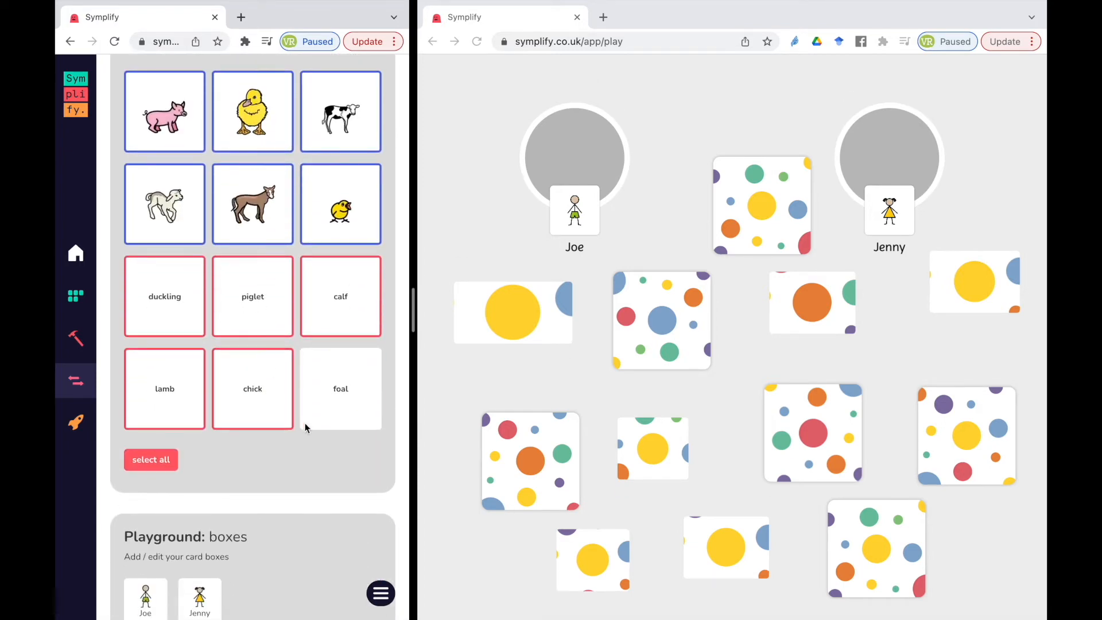
{"action": "left_click", "coordinate": [347, 414]}
{"action": "left_click", "coordinate": [208, 460]}
{"action": "scroll", "coordinate": [362, 427], "scroll_direction": "up", "scroll_amount": 15}
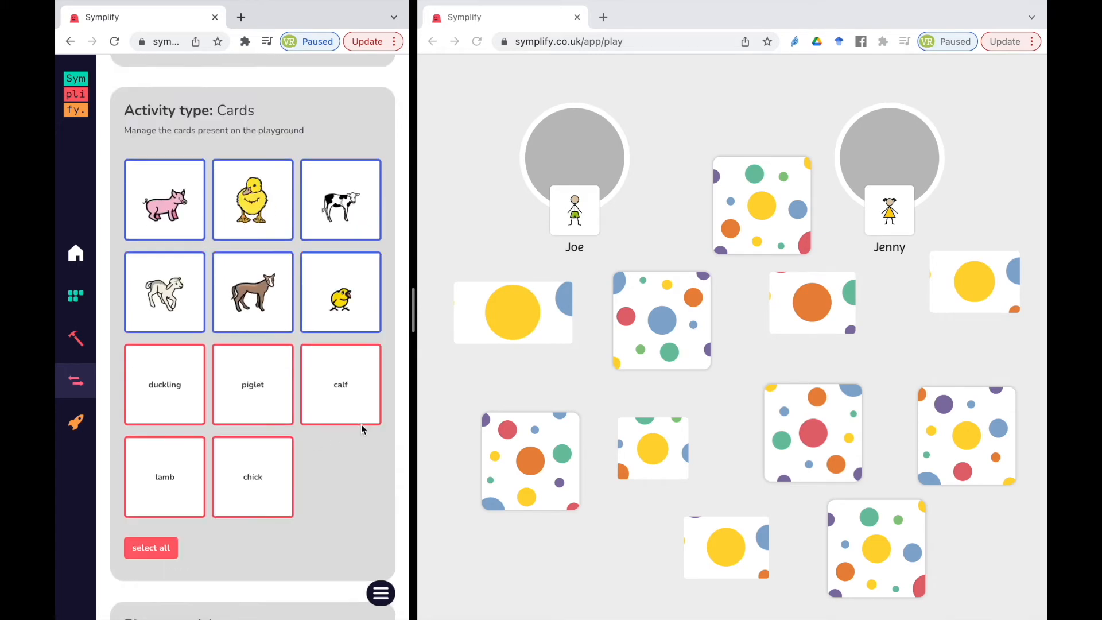
- Send the foal symbol from the farm animals list to the playground as a text-only card with a red border
{"action": "scroll", "coordinate": [361, 428], "scroll_direction": "down", "scroll_amount": 1}
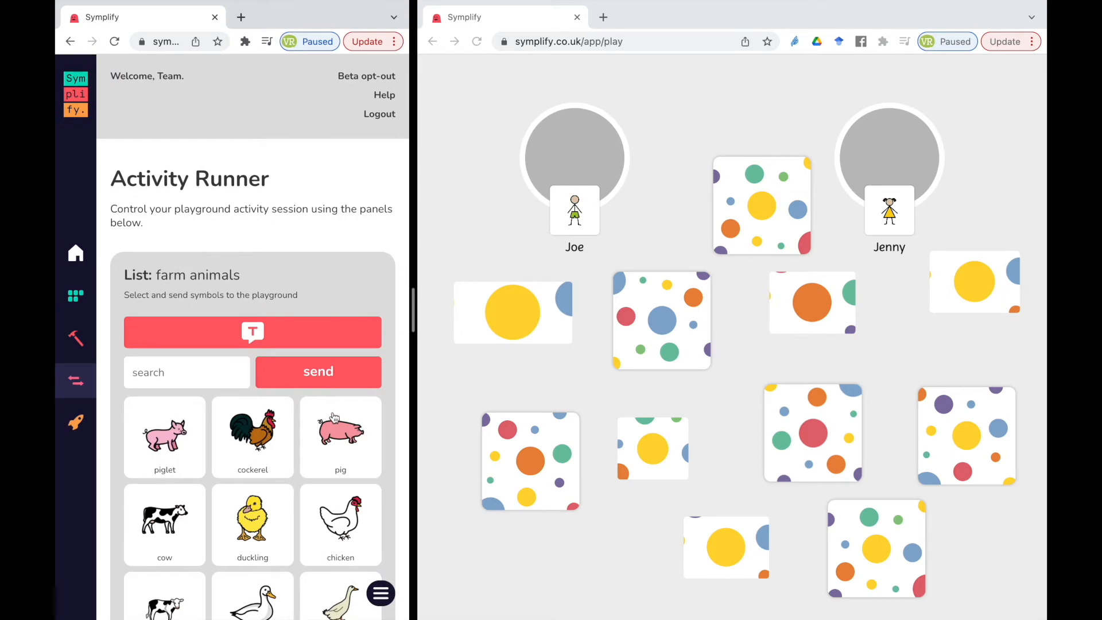
{"action": "scroll", "coordinate": [259, 454], "scroll_direction": "down", "scroll_amount": 12}
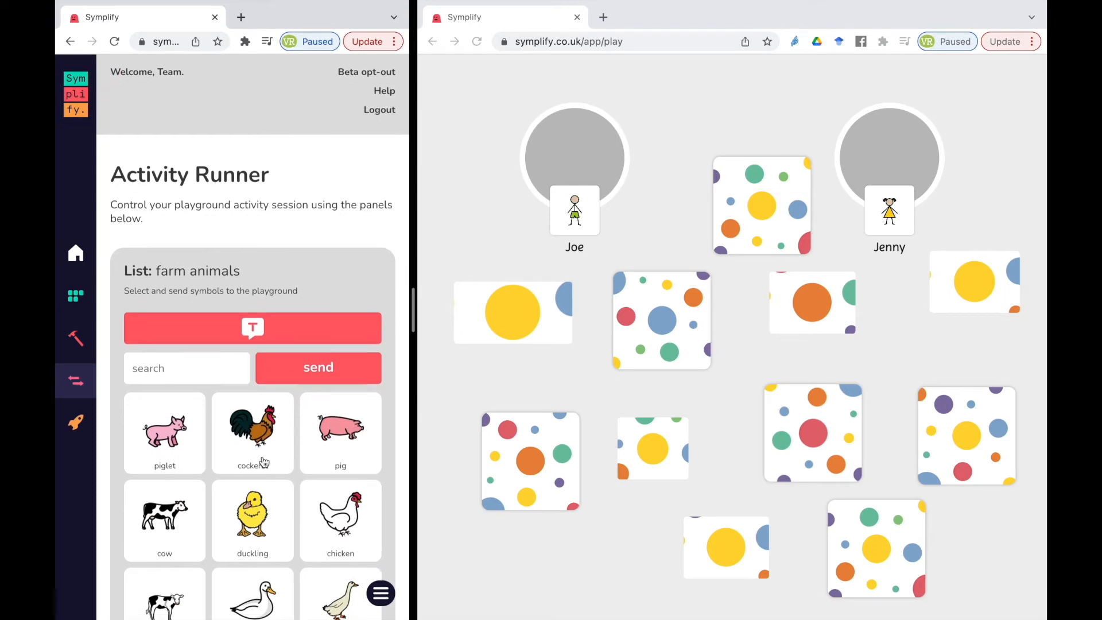
{"action": "scroll", "coordinate": [264, 461], "scroll_direction": "down", "scroll_amount": 8}
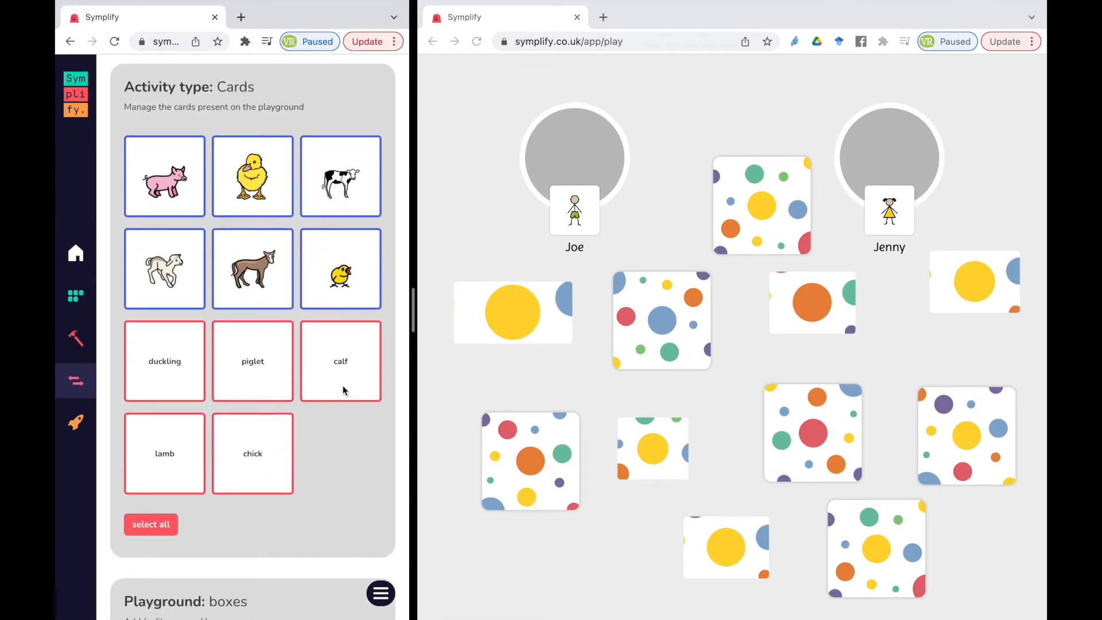
{"action": "scroll", "coordinate": [261, 311], "scroll_direction": "up", "scroll_amount": 12}
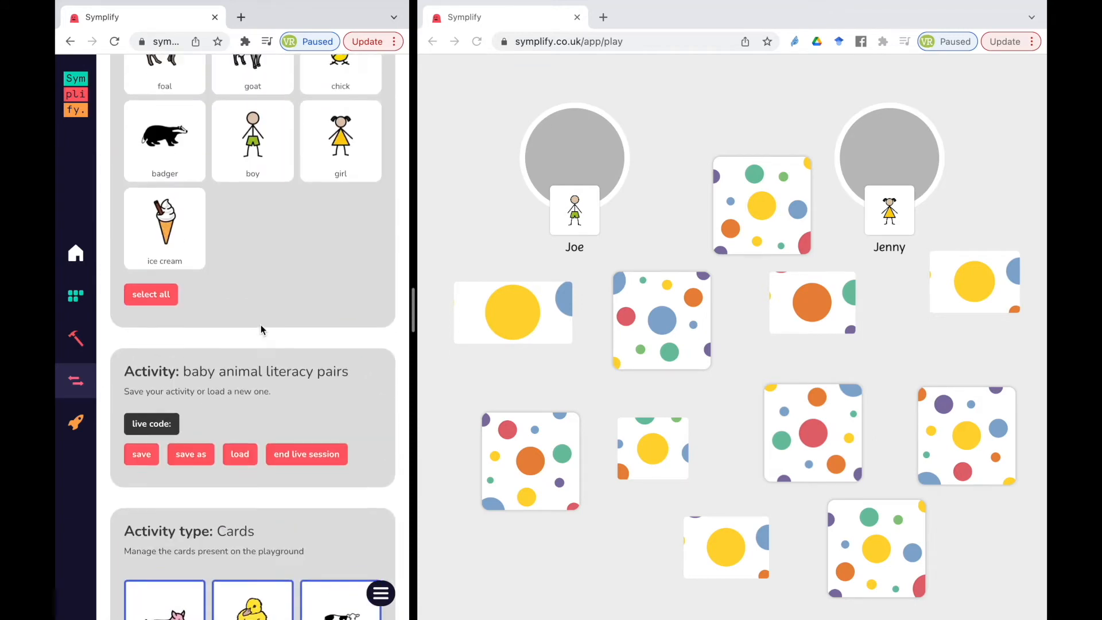
{"action": "left_click", "coordinate": [171, 324]}
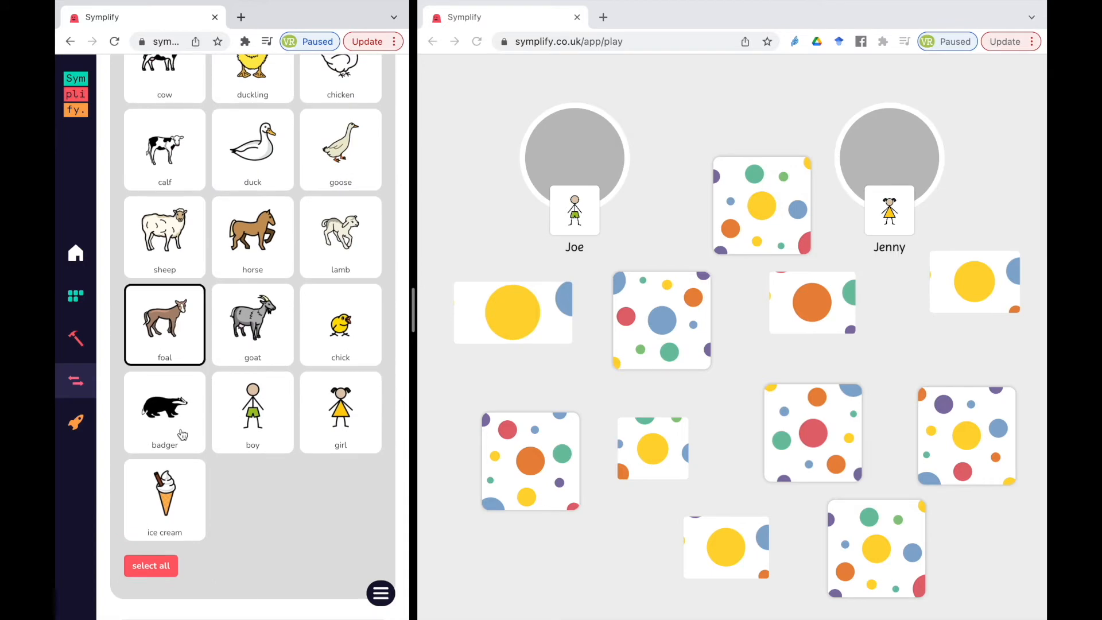
{"action": "scroll", "coordinate": [266, 343], "scroll_direction": "up", "scroll_amount": 6}
{"action": "left_click", "coordinate": [314, 294]}
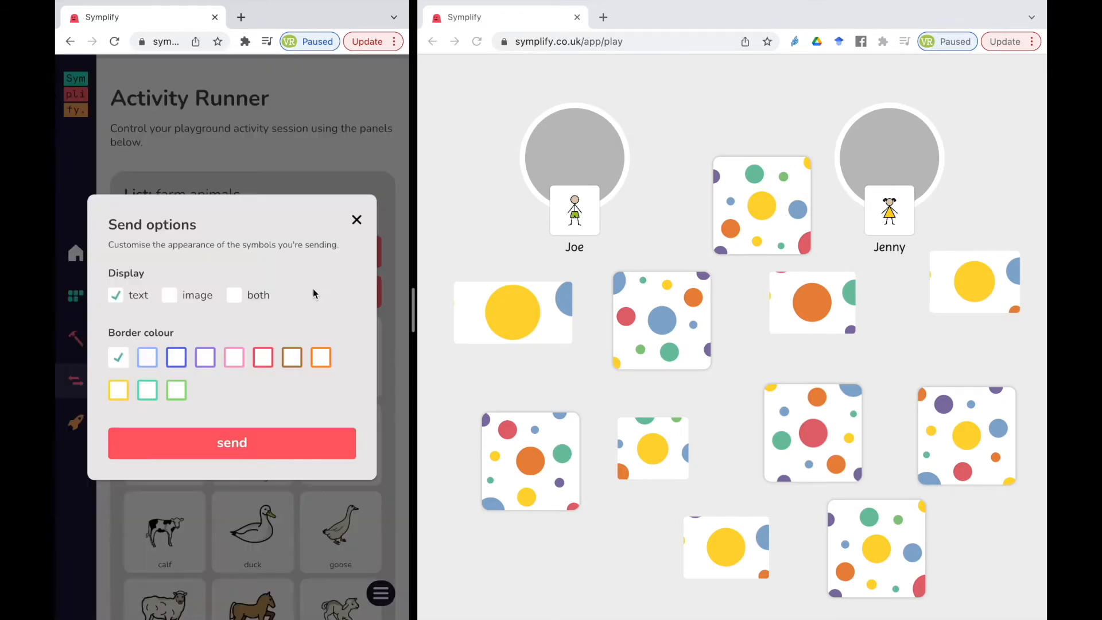
{"action": "left_click", "coordinate": [263, 356]}
{"action": "left_click", "coordinate": [254, 453]}
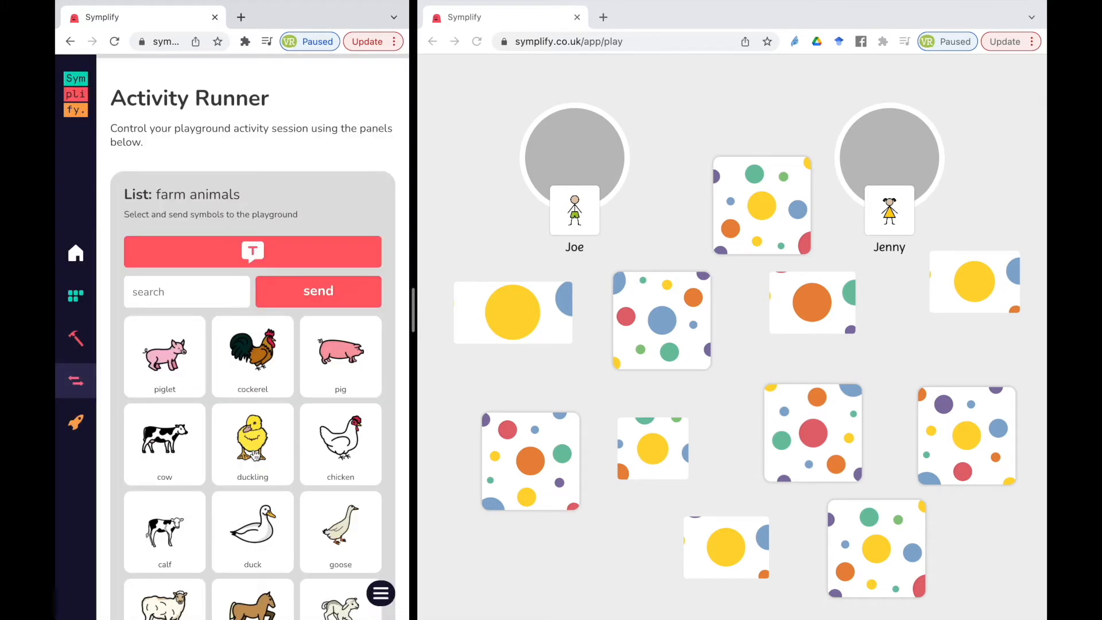
- Check the new foal word card, turn it face down and move it into the empty spot in the playground's bottom row
{"action": "left_click", "coordinate": [969, 513]}
{"action": "left_click", "coordinate": [996, 515]}
{"action": "left_click_drag", "start_coordinate": [995, 515], "coordinate": [604, 565]}
- Save the activity with the replaced foal card
{"action": "scroll", "coordinate": [241, 540], "scroll_direction": "down", "scroll_amount": 1}
{"action": "scroll", "coordinate": [241, 539], "scroll_direction": "down", "scroll_amount": 11}
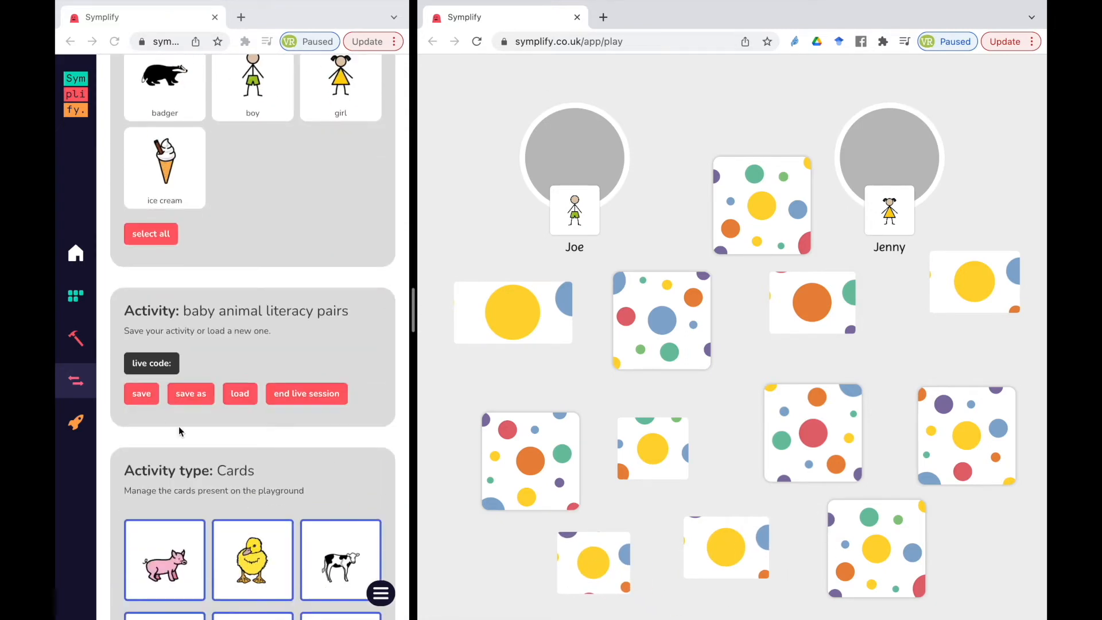
{"action": "left_click", "coordinate": [140, 402]}
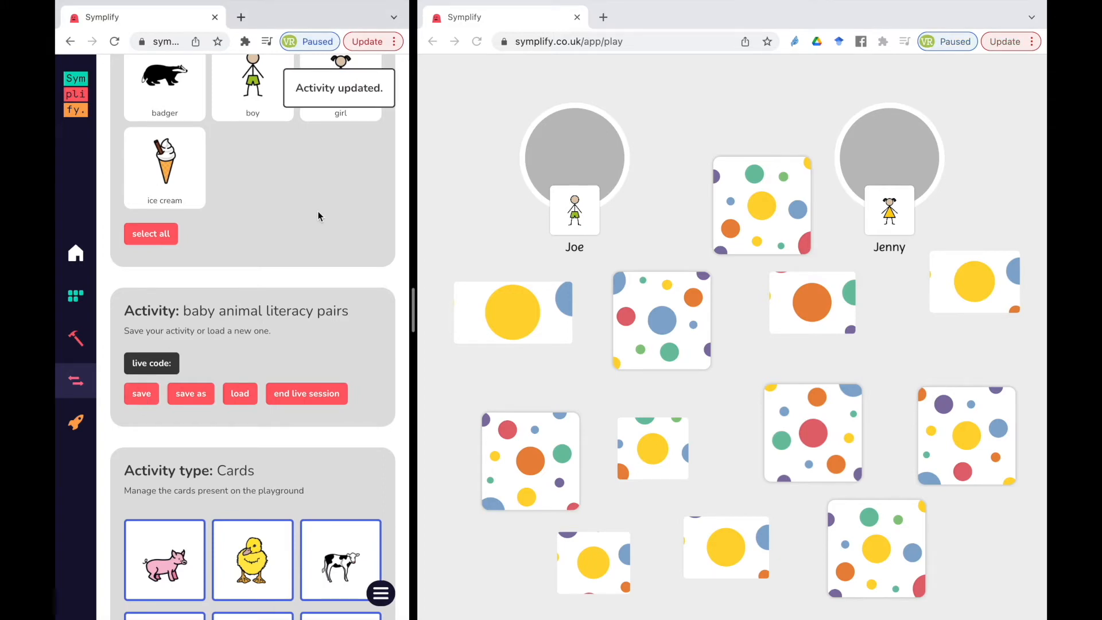
- Search the symbols for "puppy" and send it to the playground as an image-only card with a dark blue border
{"action": "scroll", "coordinate": [319, 216], "scroll_direction": "up", "scroll_amount": 15}
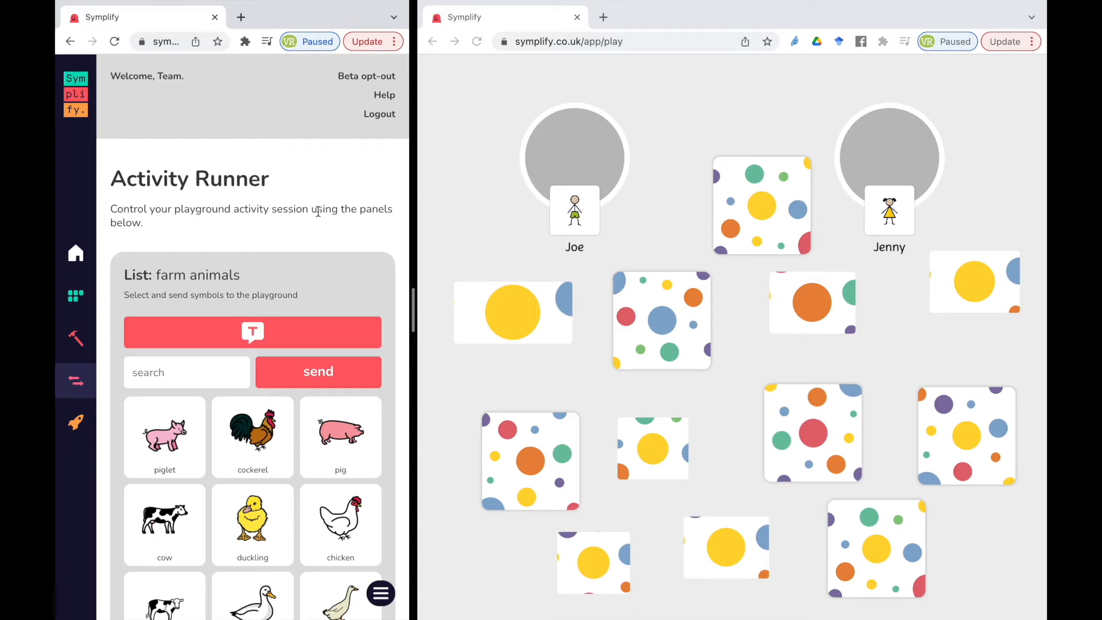
{"action": "scroll", "coordinate": [243, 251], "scroll_direction": "down", "scroll_amount": 2}
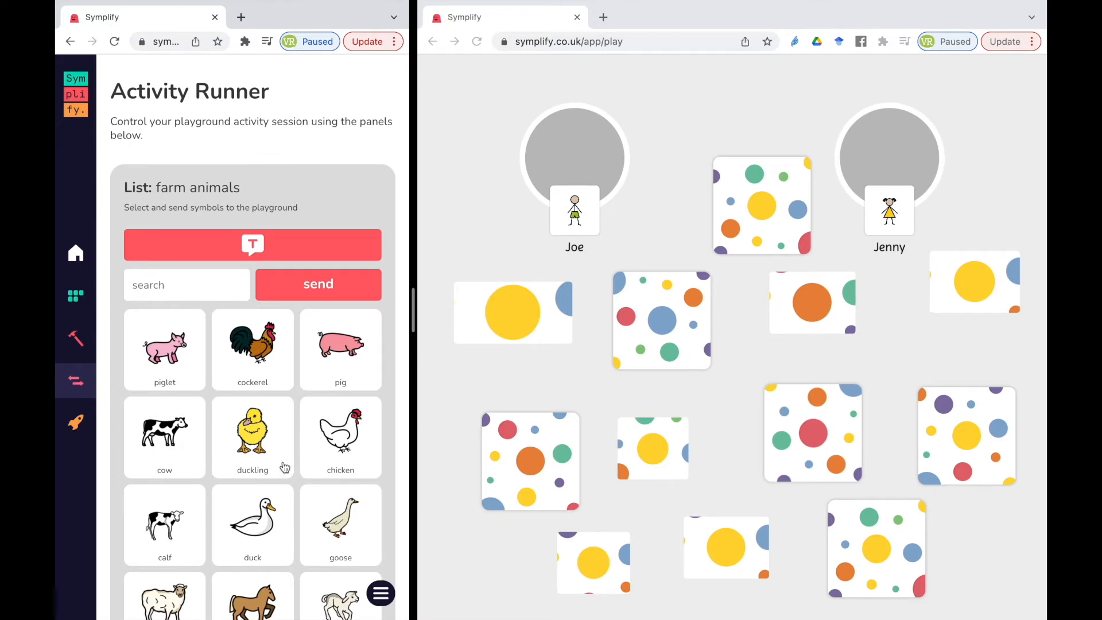
{"action": "scroll", "coordinate": [237, 456], "scroll_direction": "down", "scroll_amount": 2}
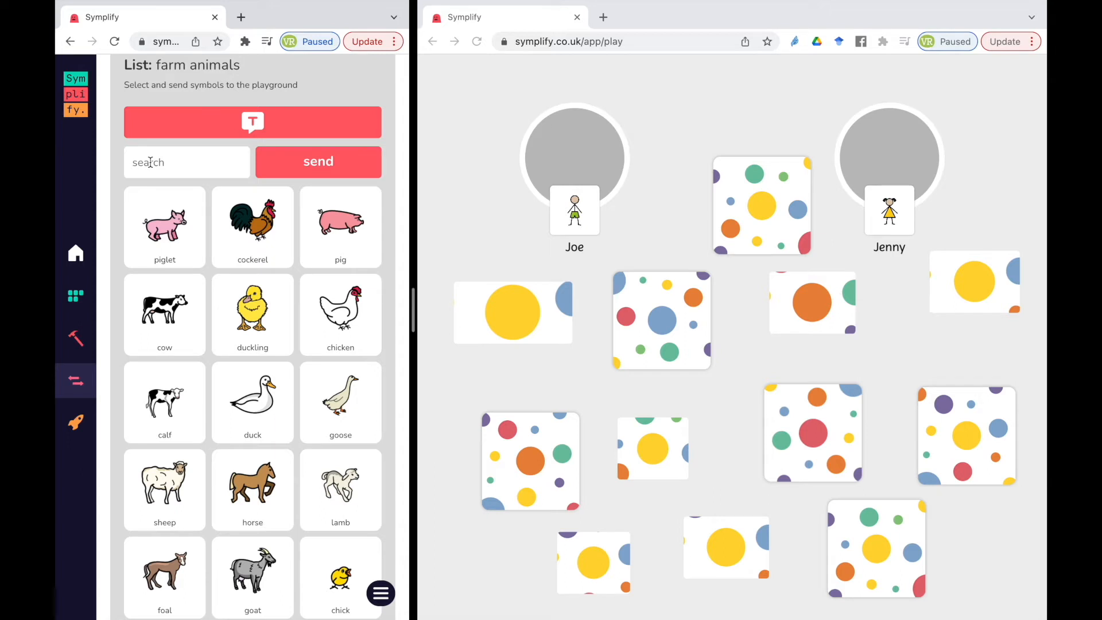
{"action": "type", "text": "puppy"}
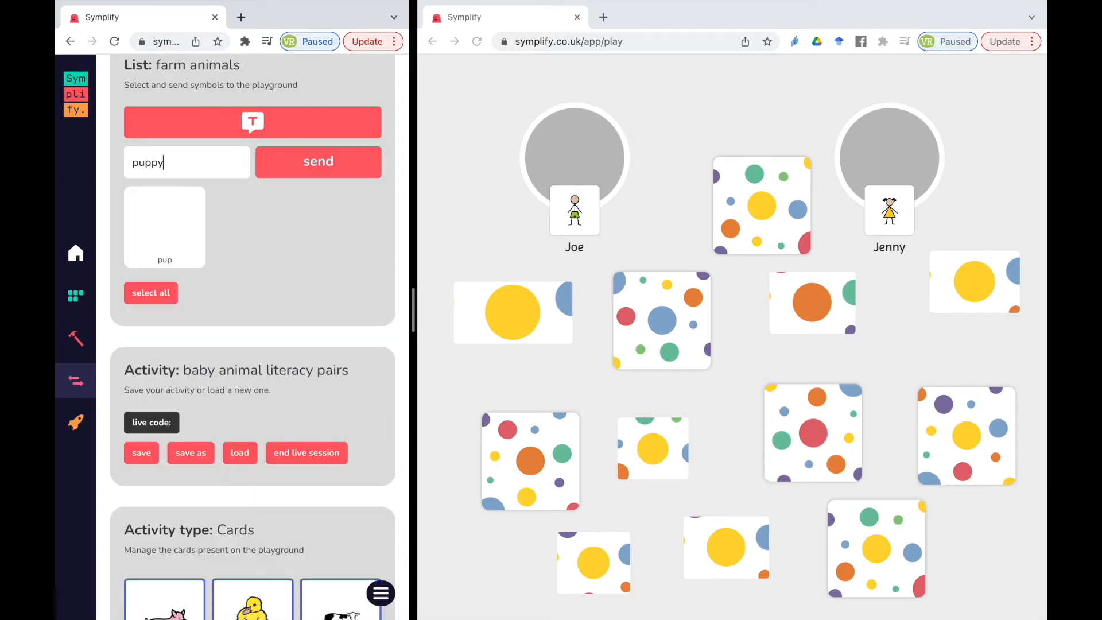
{"action": "left_click", "coordinate": [140, 225]}
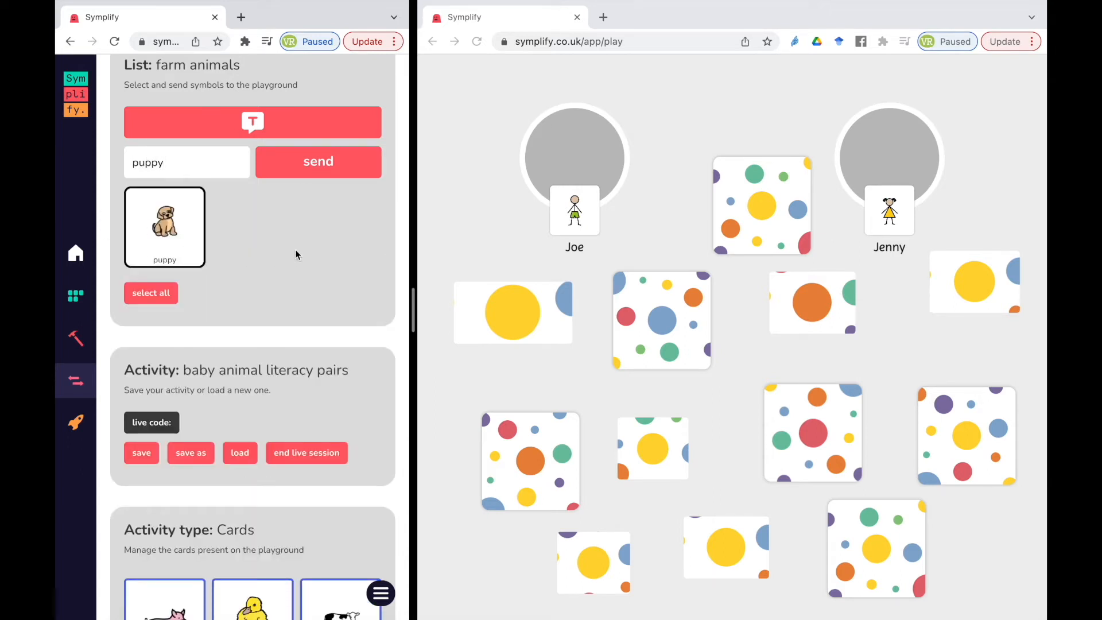
{"action": "left_click", "coordinate": [310, 167]}
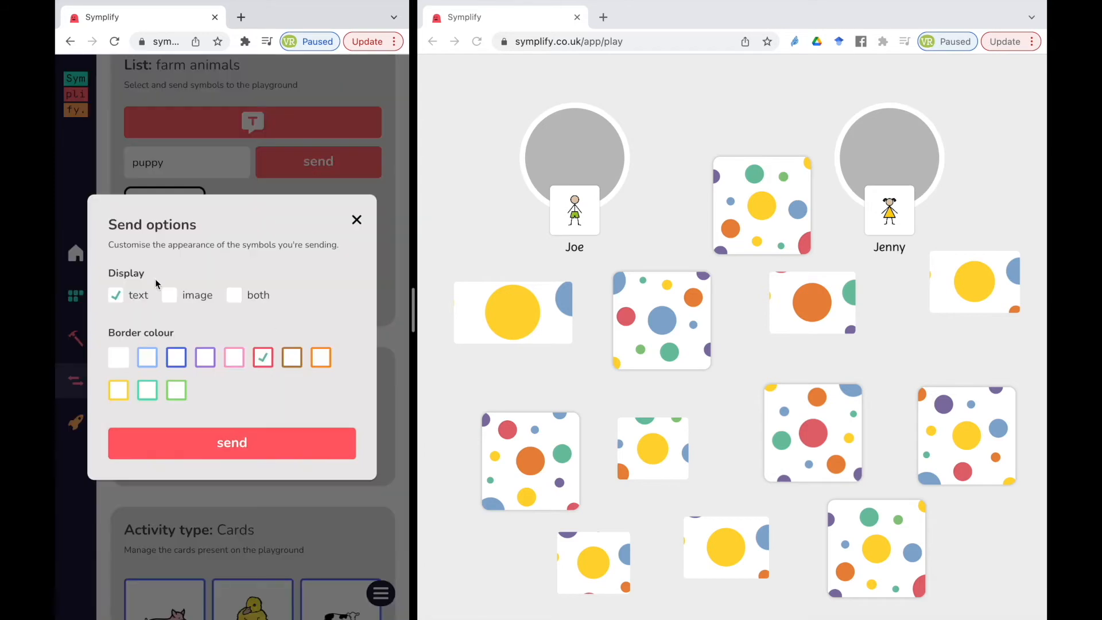
{"action": "left_click", "coordinate": [170, 295]}
{"action": "left_click", "coordinate": [176, 357]}
{"action": "left_click", "coordinate": [191, 432]}
- Send the puppy symbol from the farm animals list as a text-only card with a red border
{"action": "scroll", "coordinate": [260, 377], "scroll_direction": "down", "scroll_amount": 5}
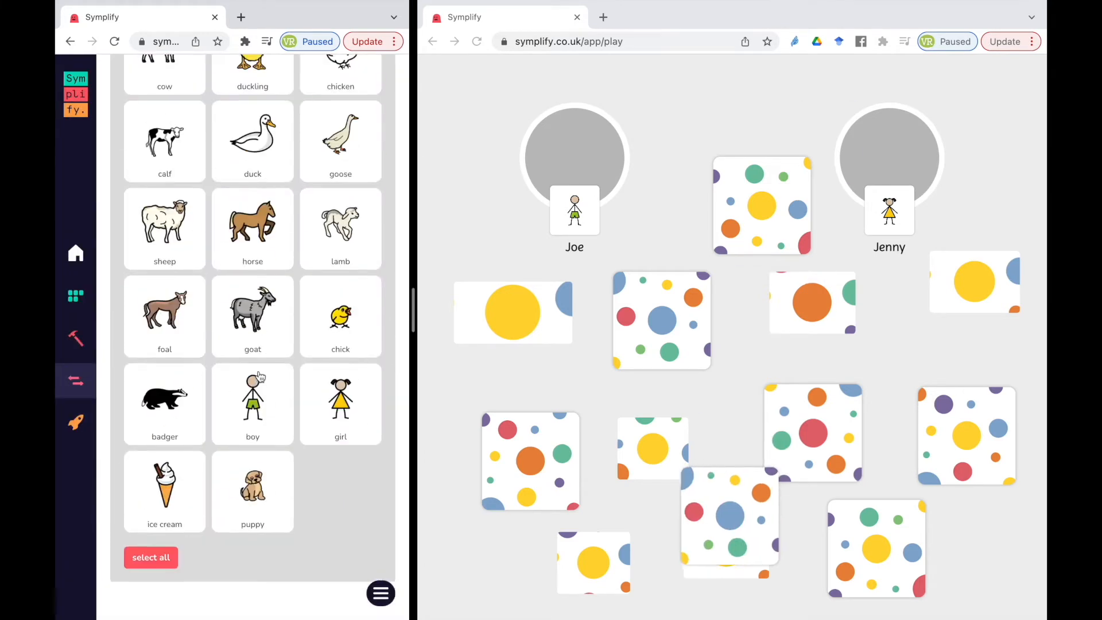
{"action": "left_click", "coordinate": [252, 488]}
{"action": "scroll", "coordinate": [247, 287], "scroll_direction": "up", "scroll_amount": 5}
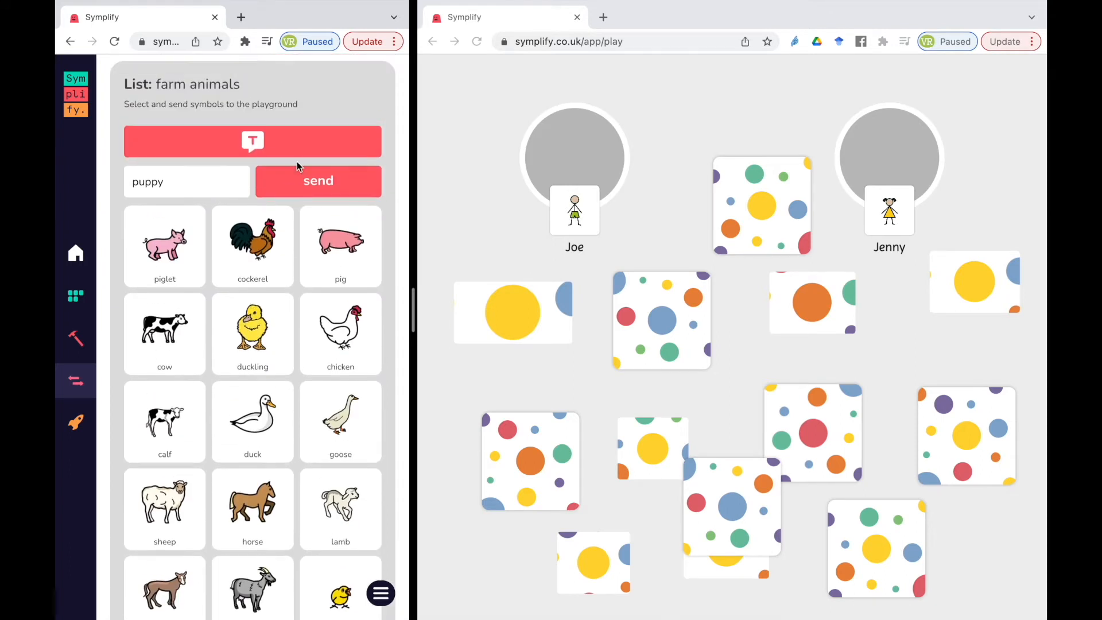
{"action": "left_click", "coordinate": [299, 181]}
{"action": "left_click", "coordinate": [115, 298]}
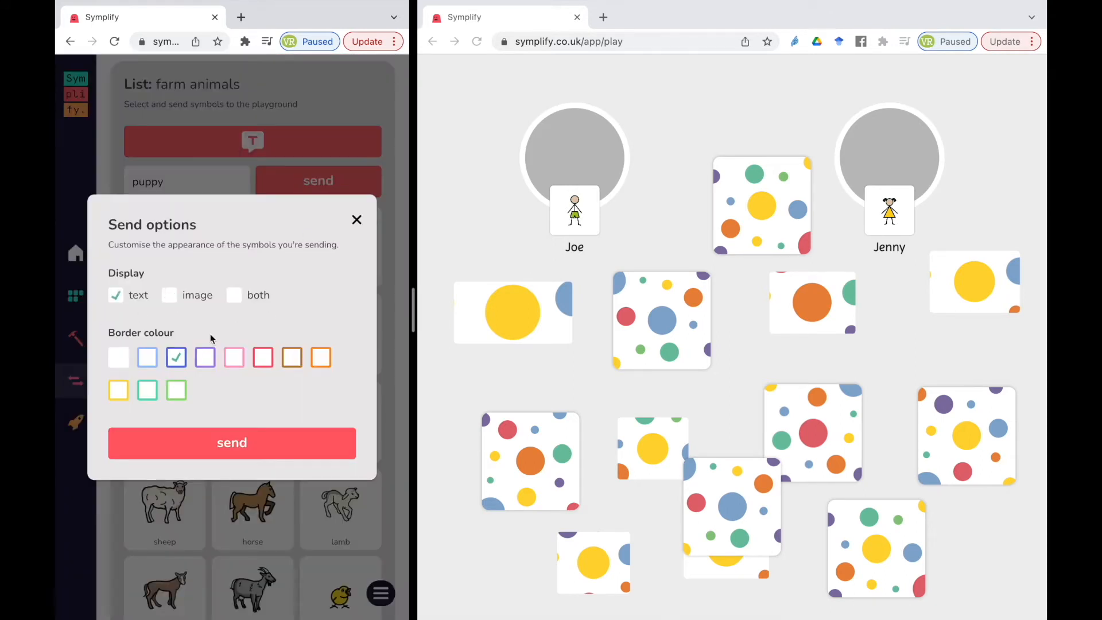
{"action": "left_click", "coordinate": [262, 359]}
{"action": "left_click", "coordinate": [252, 453]}
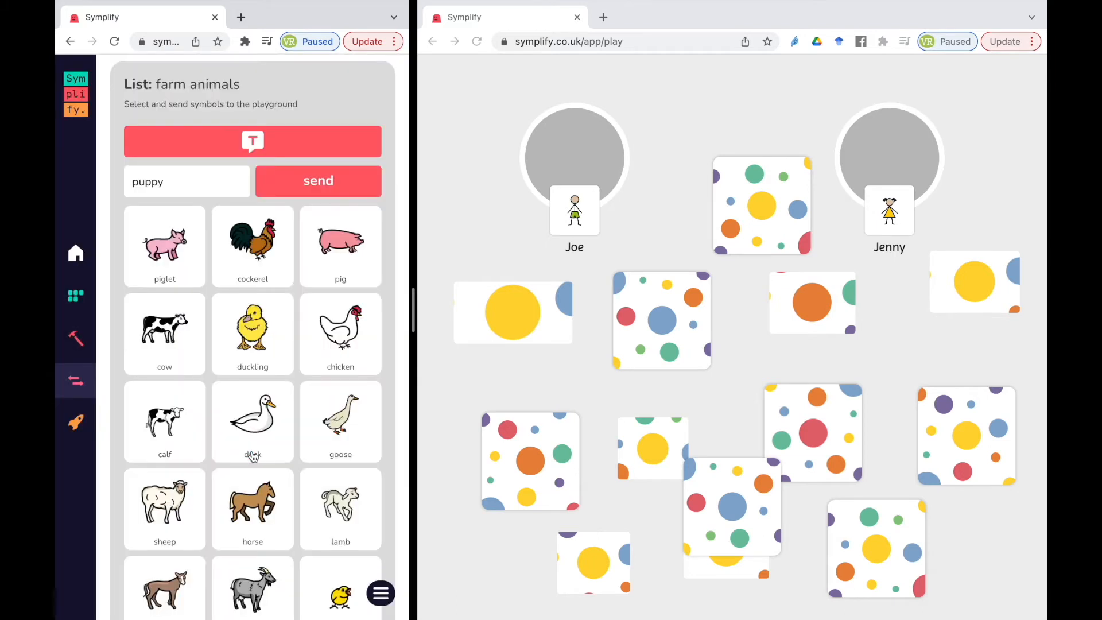
- Place the puppy picture card beside Joe's box and the puppy word card near the playground's centre, leaving both face down
{"action": "left_click", "coordinate": [728, 523]}
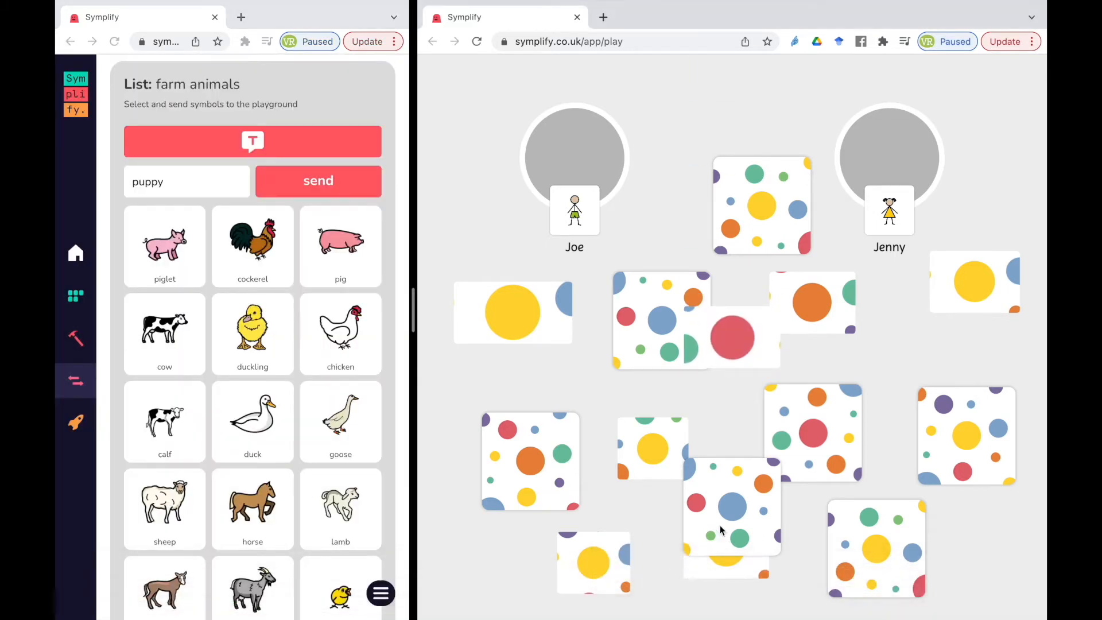
{"action": "left_click", "coordinate": [722, 351]}
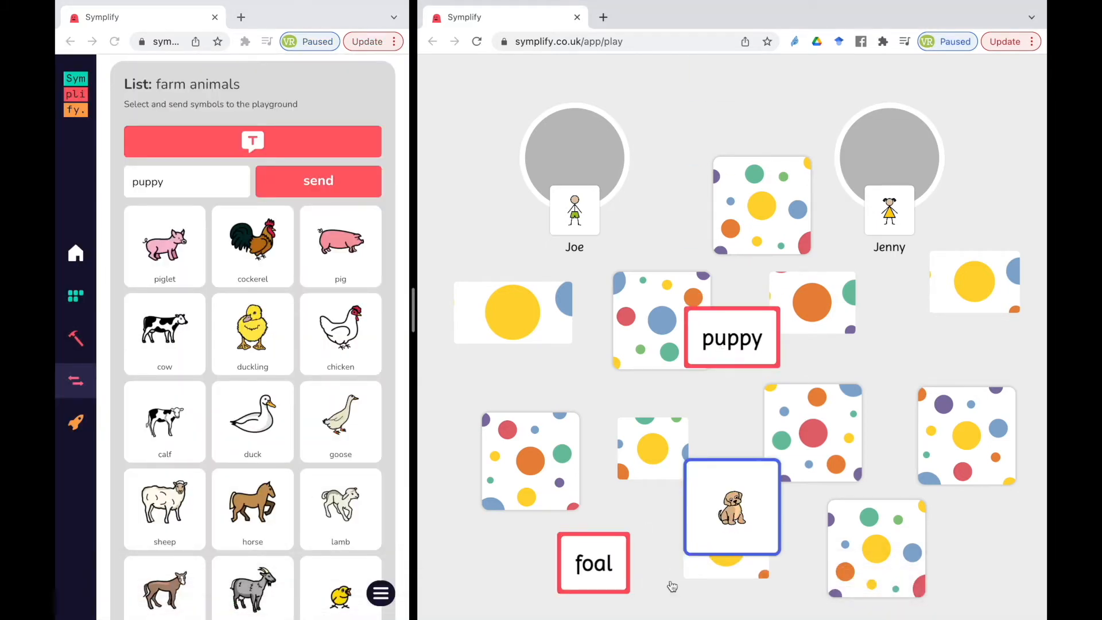
{"action": "left_click_drag", "start_coordinate": [748, 515], "coordinate": [538, 275]}
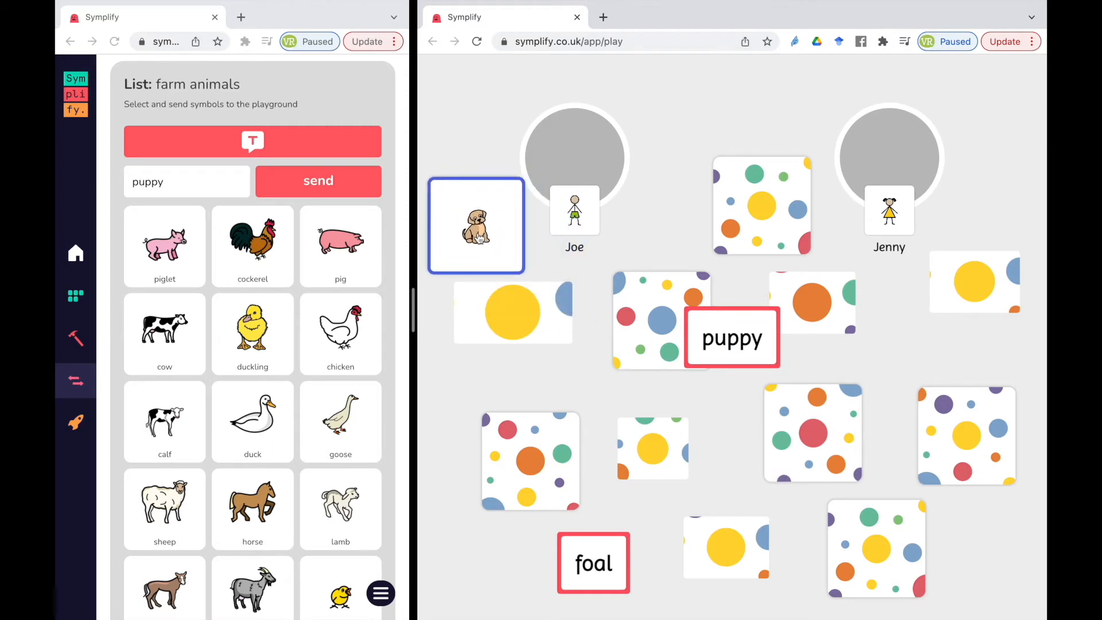
{"action": "left_click_drag", "start_coordinate": [730, 340], "coordinate": [723, 392]}
{"action": "left_click", "coordinate": [723, 391]}
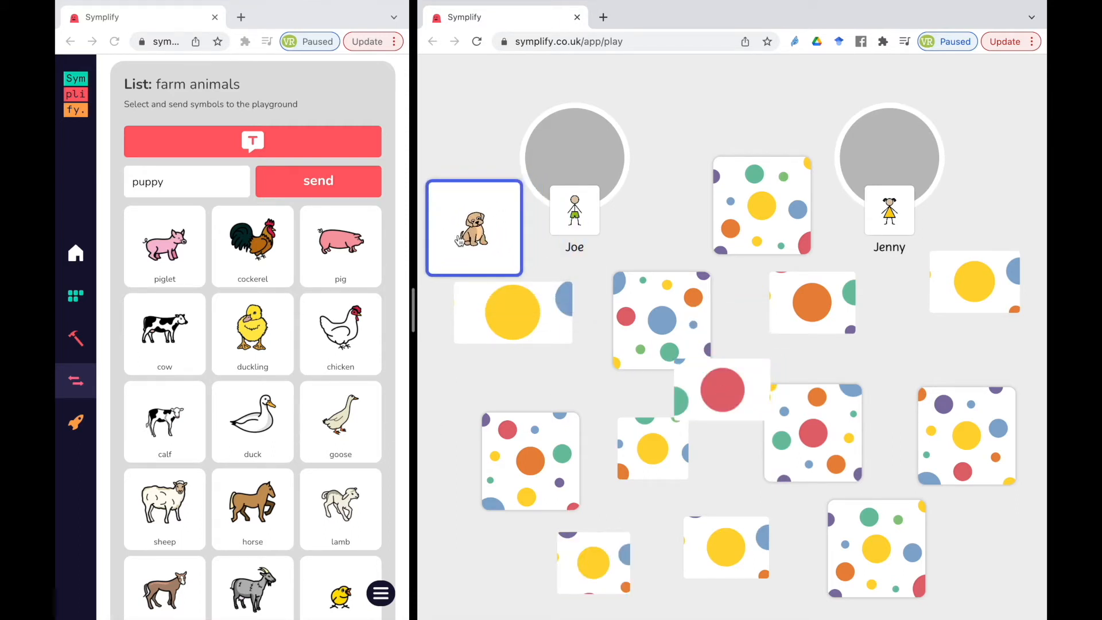
{"action": "left_click", "coordinate": [459, 240]}
{"action": "scroll", "coordinate": [256, 550], "scroll_direction": "down", "scroll_amount": 5}
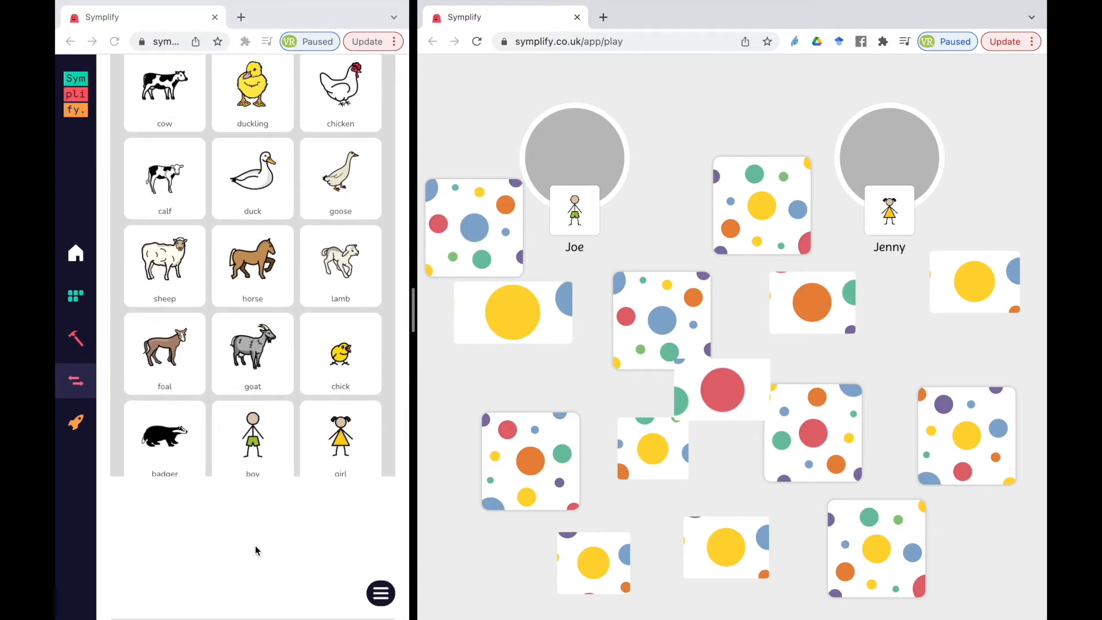
{"action": "scroll", "coordinate": [256, 550], "scroll_direction": "down", "scroll_amount": 3}
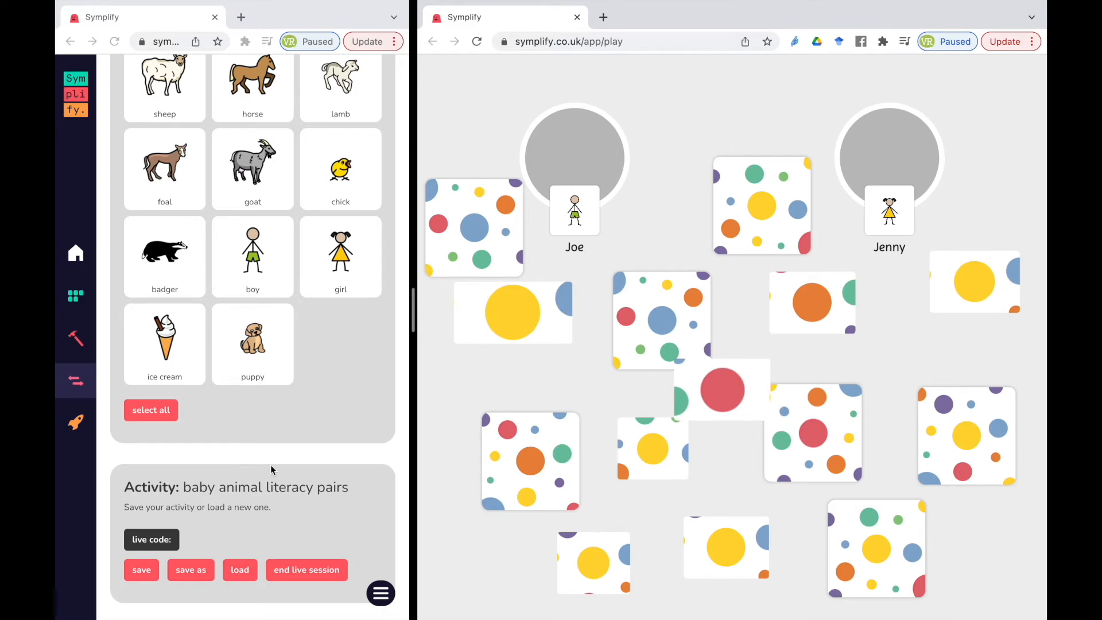
{"action": "scroll", "coordinate": [273, 470], "scroll_direction": "down", "scroll_amount": 2}
{"action": "scroll", "coordinate": [273, 470], "scroll_direction": "up", "scroll_amount": 5}
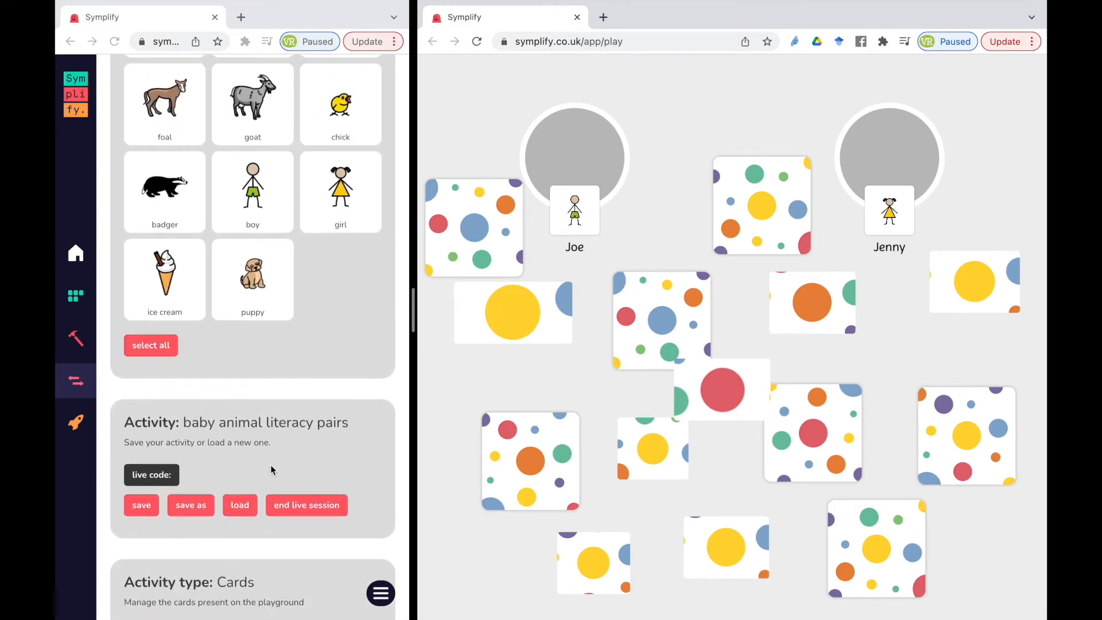
{"action": "scroll", "coordinate": [272, 470], "scroll_direction": "down", "scroll_amount": 3}
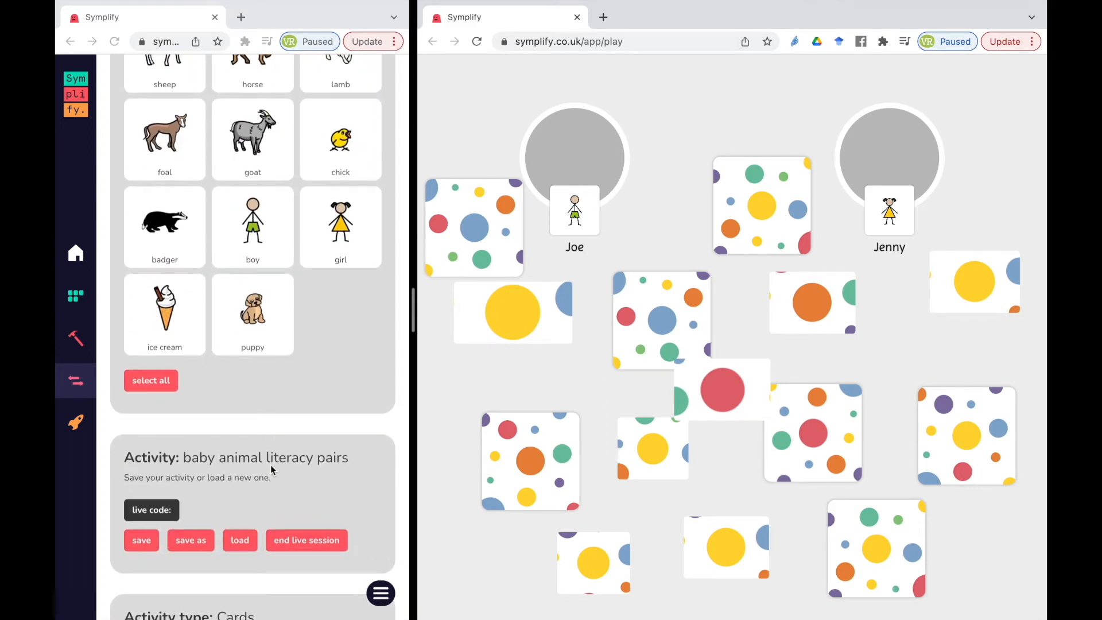
{"action": "scroll", "coordinate": [272, 406], "scroll_direction": "up", "scroll_amount": 12}
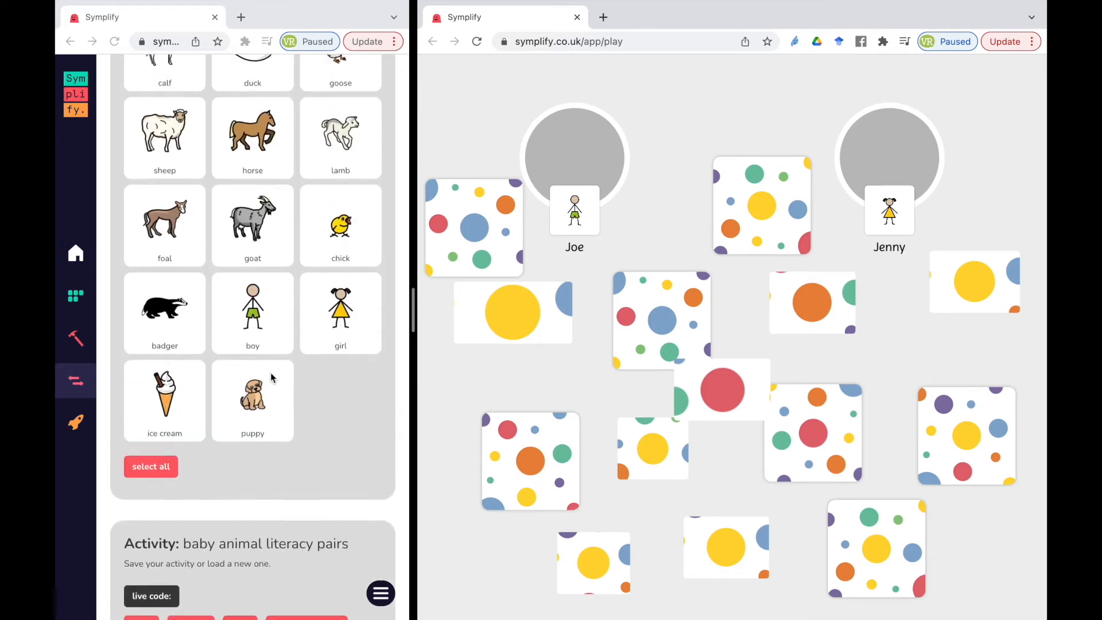
{"action": "scroll", "coordinate": [273, 379], "scroll_direction": "down", "scroll_amount": 1}
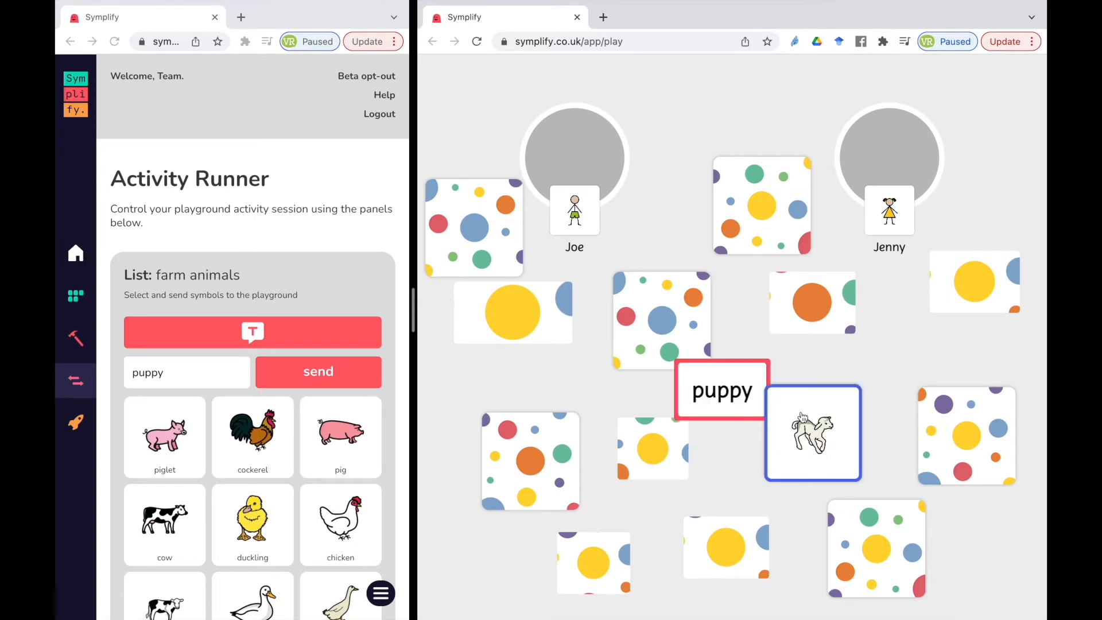
- Turn the revealed lamb and puppy cards face down, and turn over the piglet and foal picture cards
{"action": "left_click", "coordinate": [826, 442]}
{"action": "left_click", "coordinate": [740, 407]}
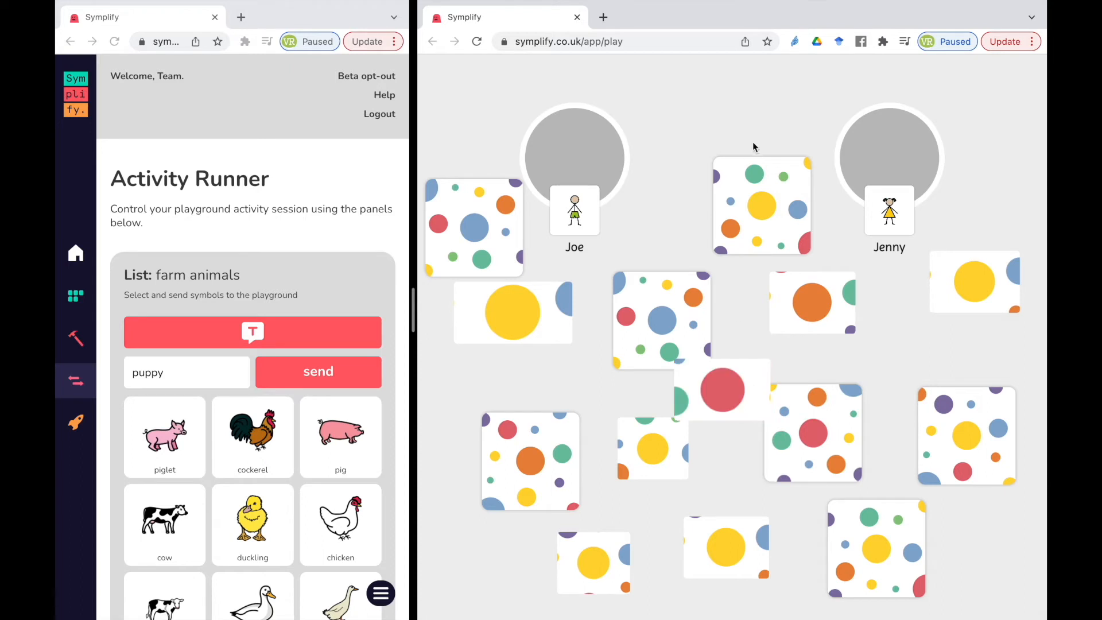
{"action": "left_click", "coordinate": [750, 213]}
{"action": "left_click", "coordinate": [662, 333]}
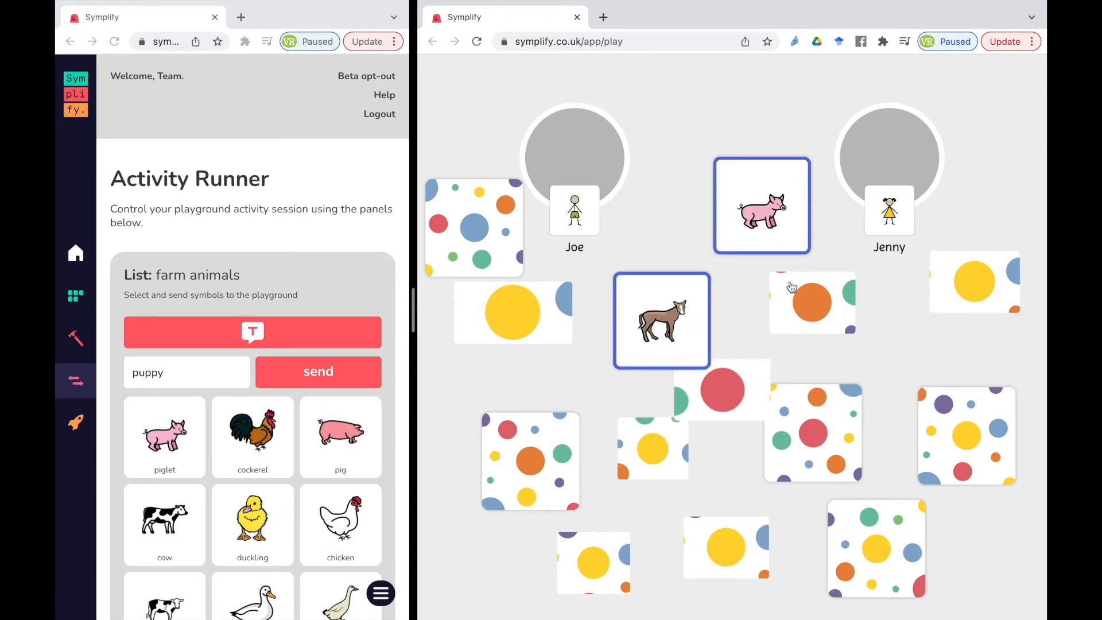
- Turn the foal picture card face down and reveal the lamb and piglet word cards
{"action": "left_click", "coordinate": [792, 302]}
{"action": "left_click", "coordinate": [670, 325]}
{"action": "left_click", "coordinate": [1000, 286]}
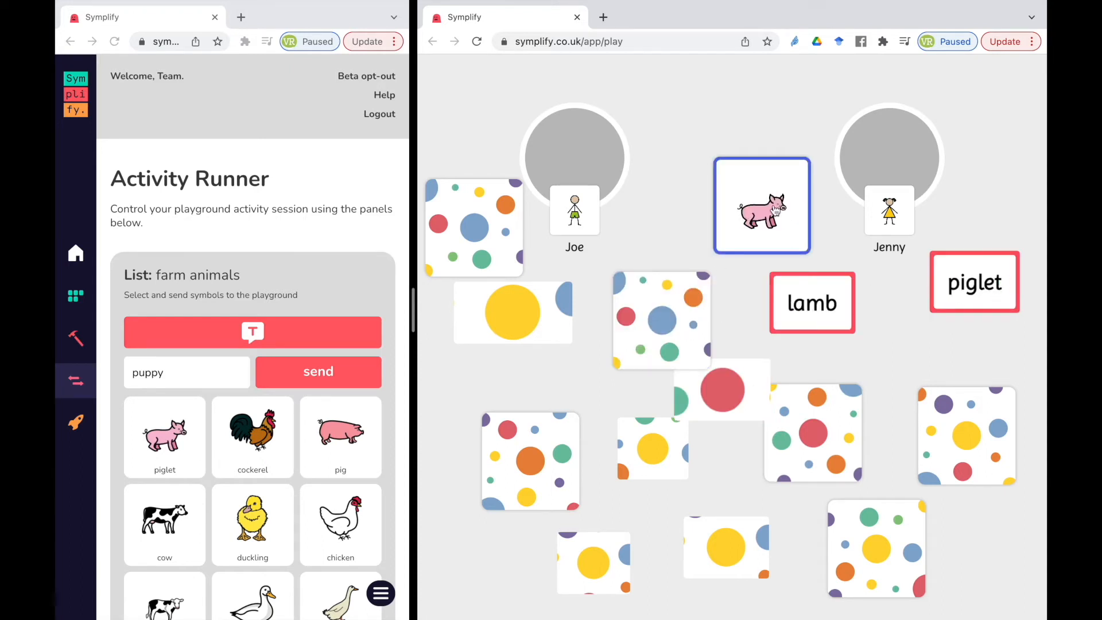
- Turn the lamb word card face down and move the matching piglet picture and word cards into the girl's circle
{"action": "left_click", "coordinate": [770, 210]}
{"action": "left_click", "coordinate": [818, 309]}
{"action": "left_click", "coordinate": [746, 213]}
{"action": "left_click_drag", "start_coordinate": [770, 243], "coordinate": [911, 136]}
{"action": "left_click_drag", "start_coordinate": [958, 271], "coordinate": [877, 169]}
- Reveal the duckling picture card and the chick word card, and move both into the boy's circle
{"action": "left_click", "coordinate": [969, 454]}
{"action": "left_click", "coordinate": [734, 549]}
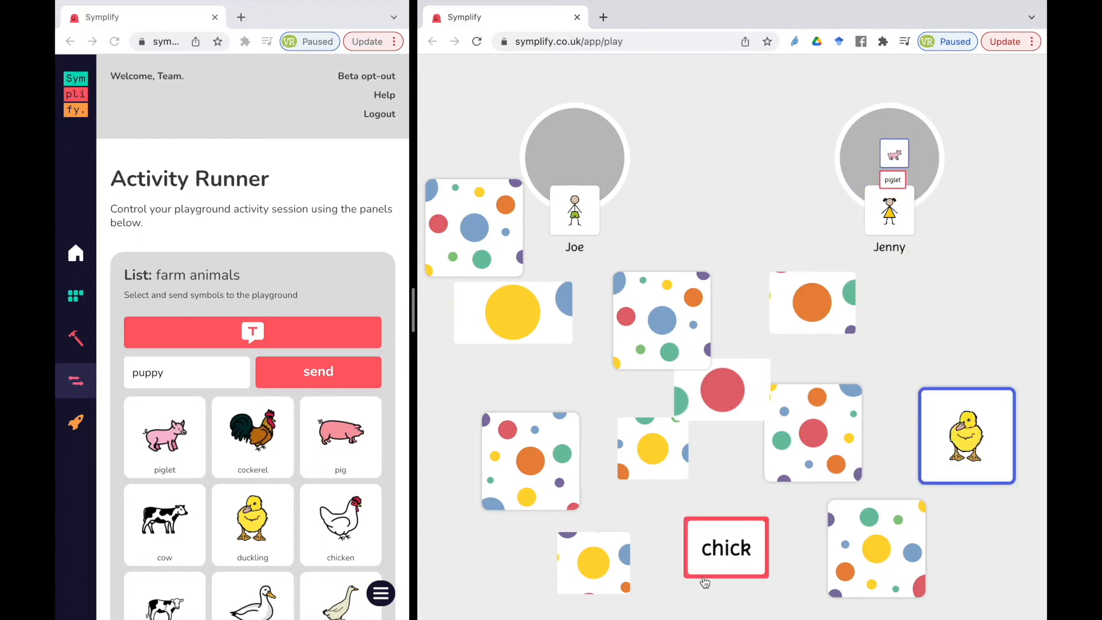
{"action": "left_click_drag", "start_coordinate": [970, 454], "coordinate": [578, 158]}
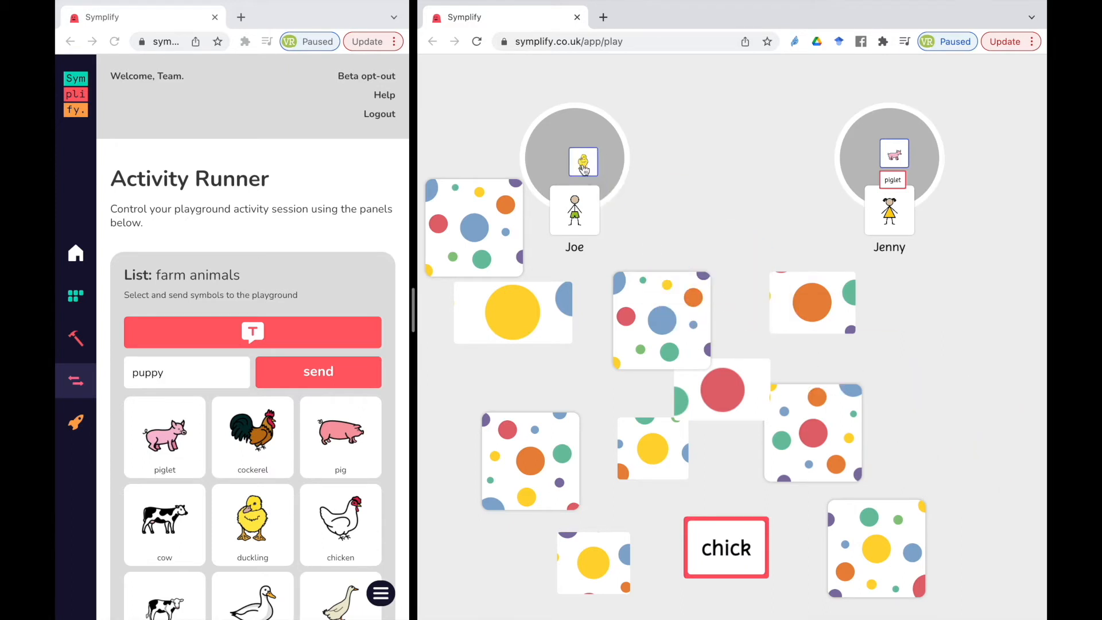
{"action": "left_click_drag", "start_coordinate": [724, 548], "coordinate": [568, 151]}
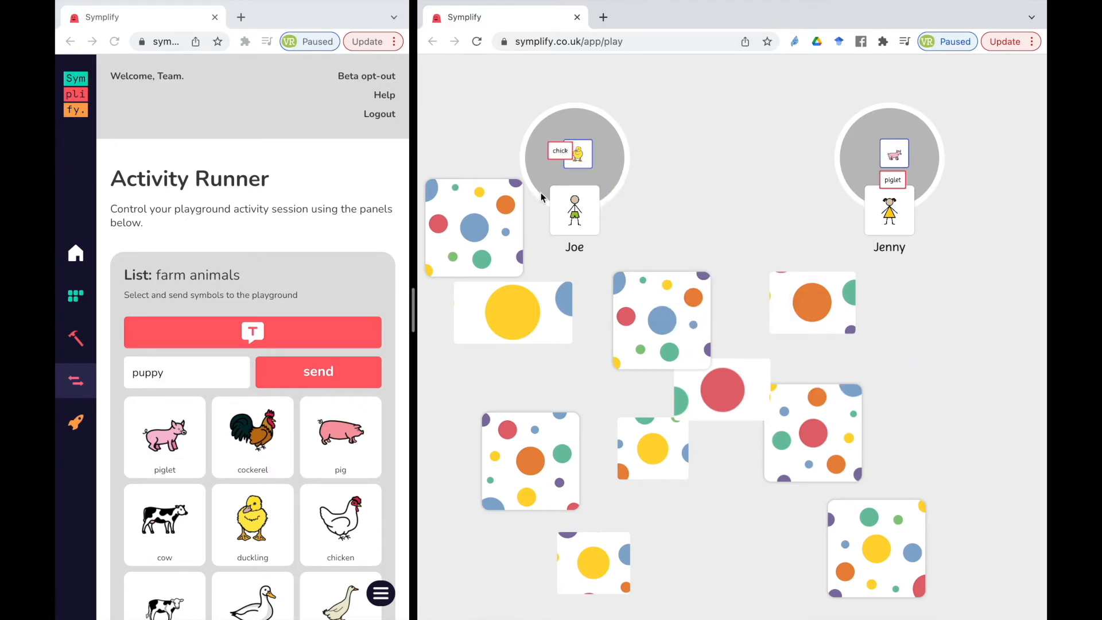
- Reveal the duckling word card and the calf picture card, and turn both face down again
{"action": "left_click", "coordinate": [517, 303]}
{"action": "left_click", "coordinate": [571, 468]}
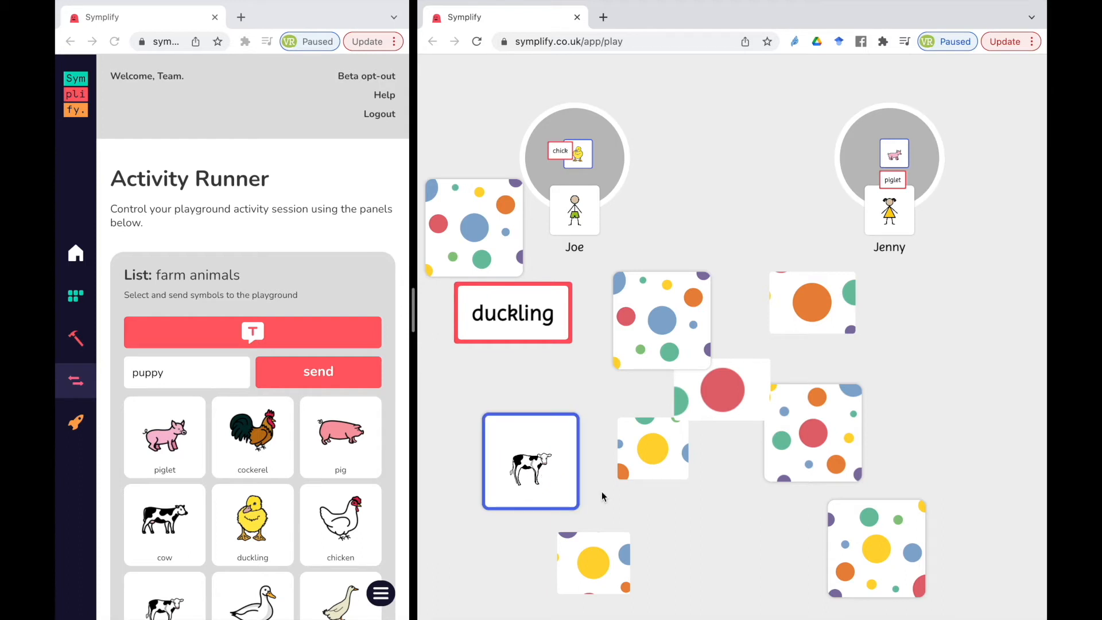
{"action": "left_click", "coordinate": [547, 467]}
{"action": "left_click", "coordinate": [522, 310]}
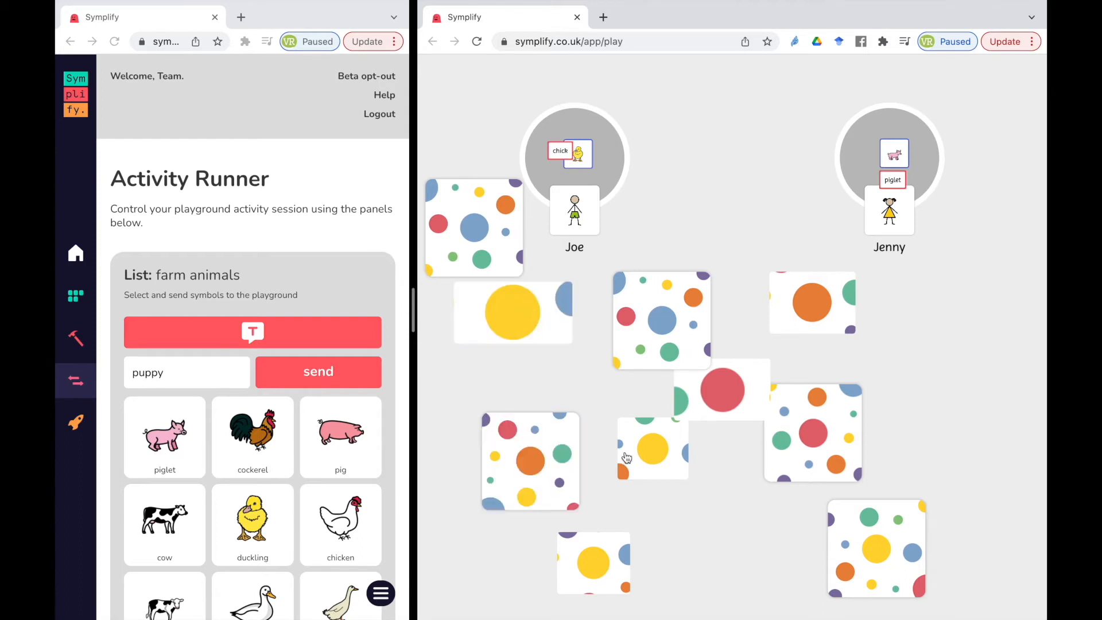
- Reveal the calf word and picture cards and move the matching pair into the girl's circle
{"action": "left_click", "coordinate": [632, 456]}
{"action": "left_click", "coordinate": [512, 474]}
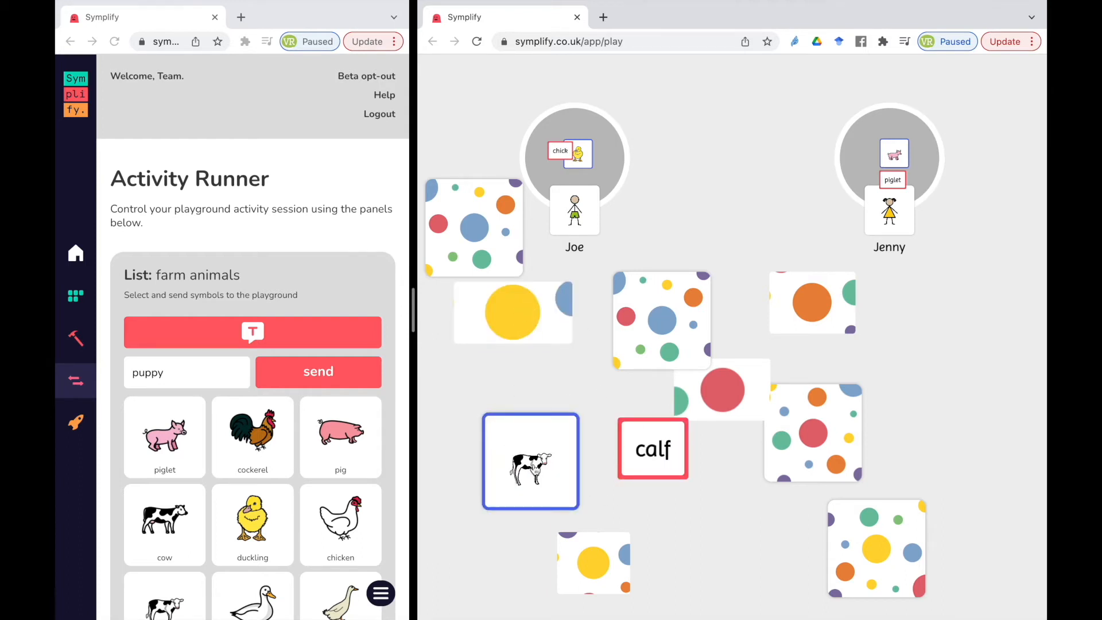
{"action": "left_click_drag", "start_coordinate": [532, 467], "coordinate": [941, 138]}
{"action": "left_click_drag", "start_coordinate": [662, 444], "coordinate": [884, 160]}
- Turn over the foal picture and both lamb cards, and move the matching lamb pair into the boy's circle
{"action": "left_click", "coordinate": [676, 338]}
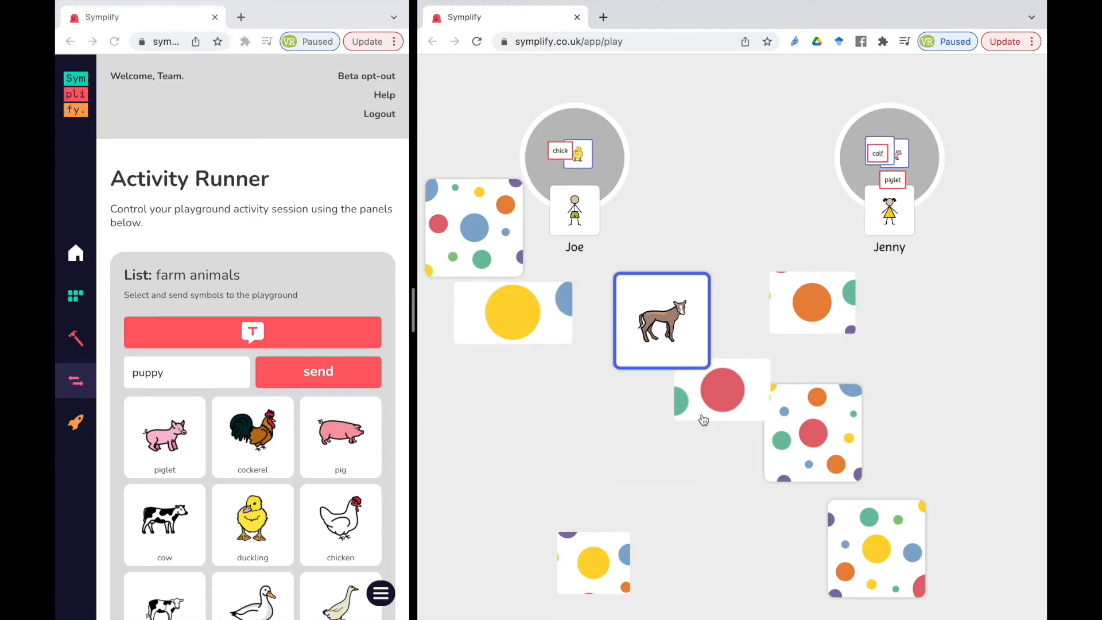
{"action": "left_click", "coordinate": [819, 318]}
{"action": "left_click", "coordinate": [799, 421]}
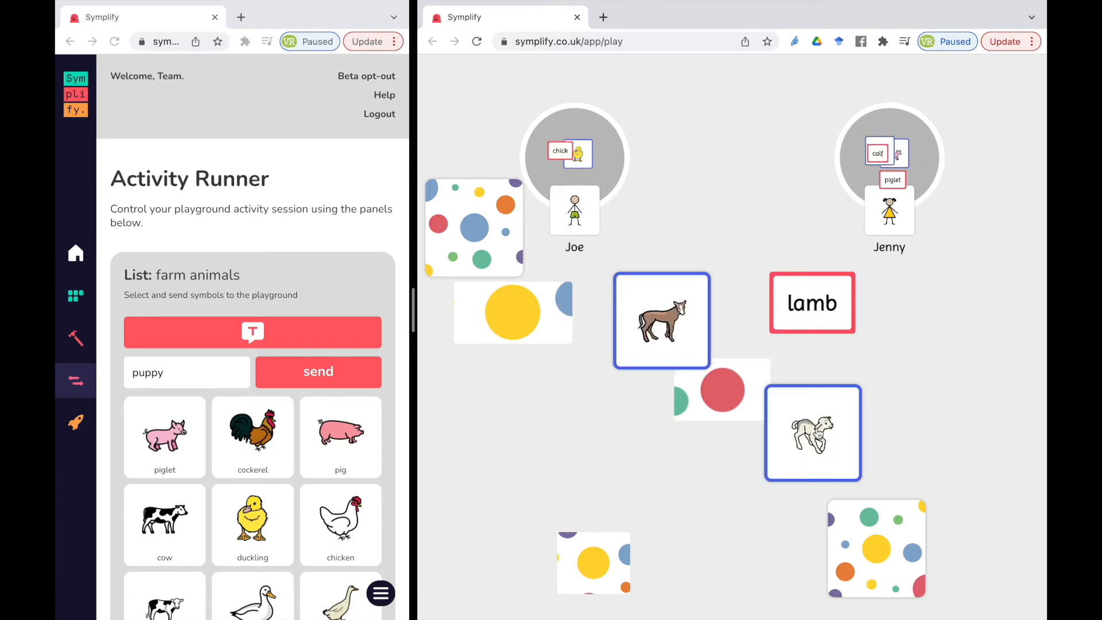
{"action": "left_click_drag", "start_coordinate": [817, 428], "coordinate": [609, 165]}
{"action": "left_click_drag", "start_coordinate": [802, 312], "coordinate": [615, 192]}
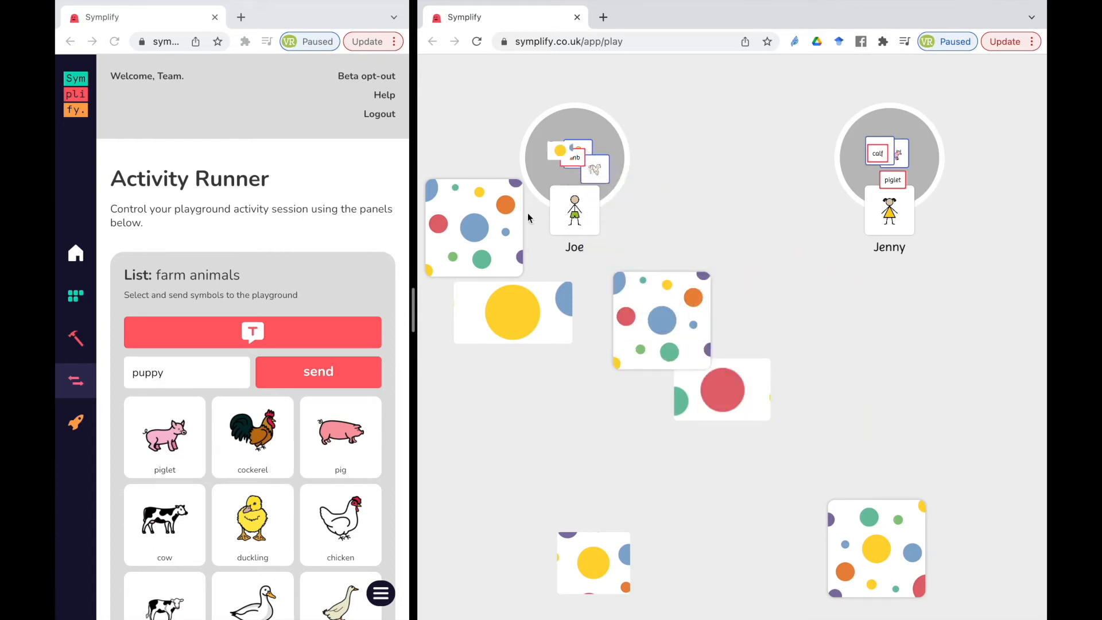
- Reveal the foal word and picture cards and move the pair into the girl's circle, leaving the puppy and duckling cards face down
{"action": "left_click", "coordinate": [501, 262]}
{"action": "left_click", "coordinate": [497, 342]}
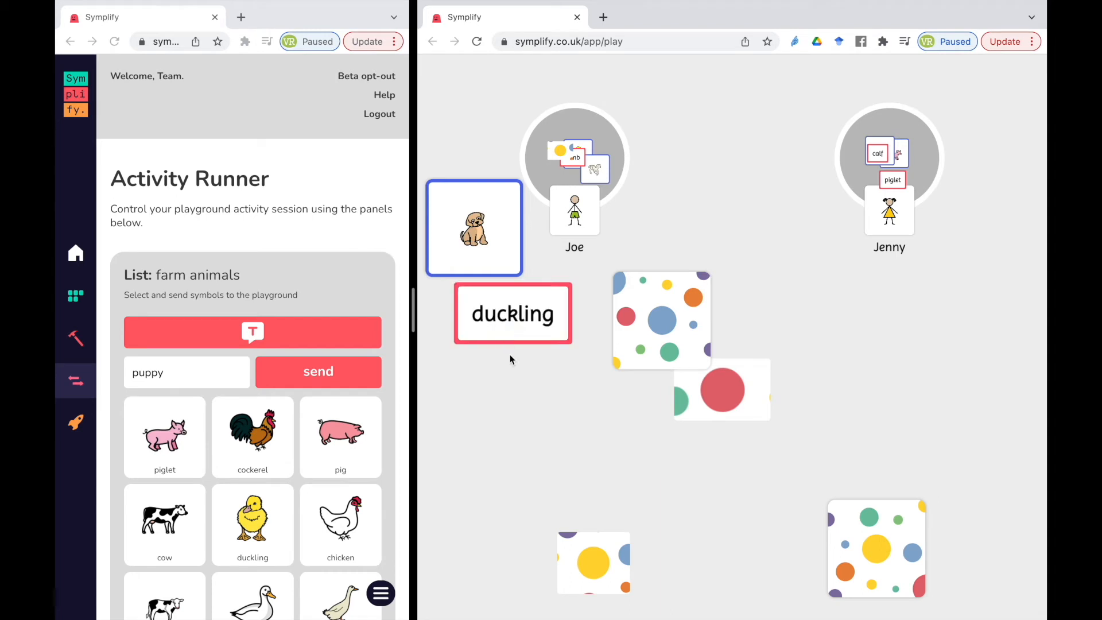
{"action": "left_click", "coordinate": [585, 545]}
{"action": "left_click", "coordinate": [664, 315]}
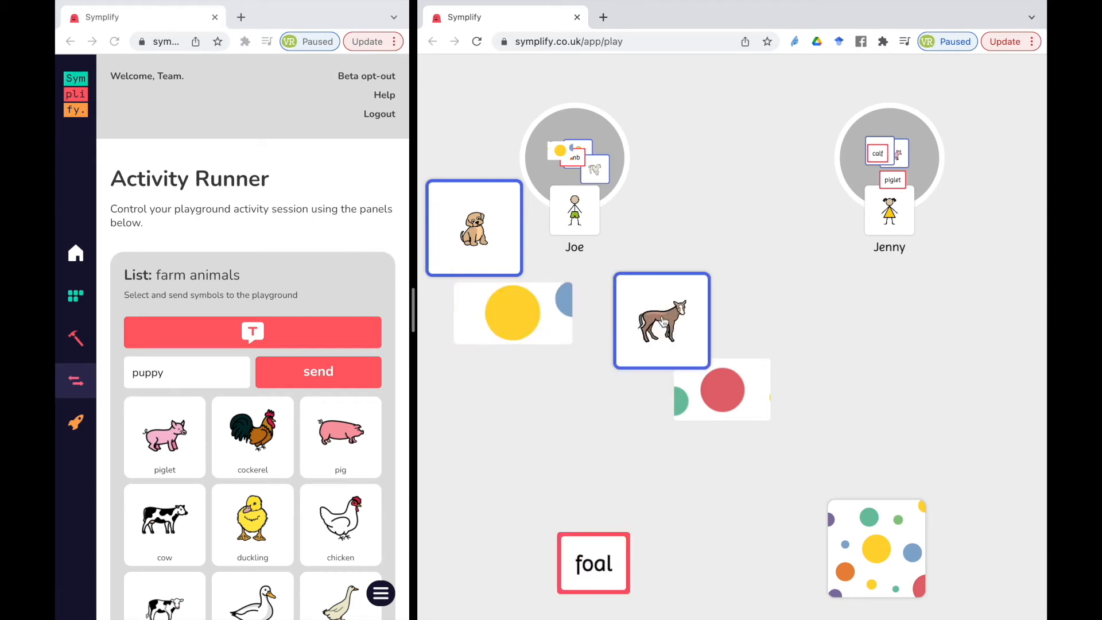
{"action": "left_click", "coordinate": [476, 215]}
{"action": "left_click_drag", "start_coordinate": [672, 338], "coordinate": [899, 195]}
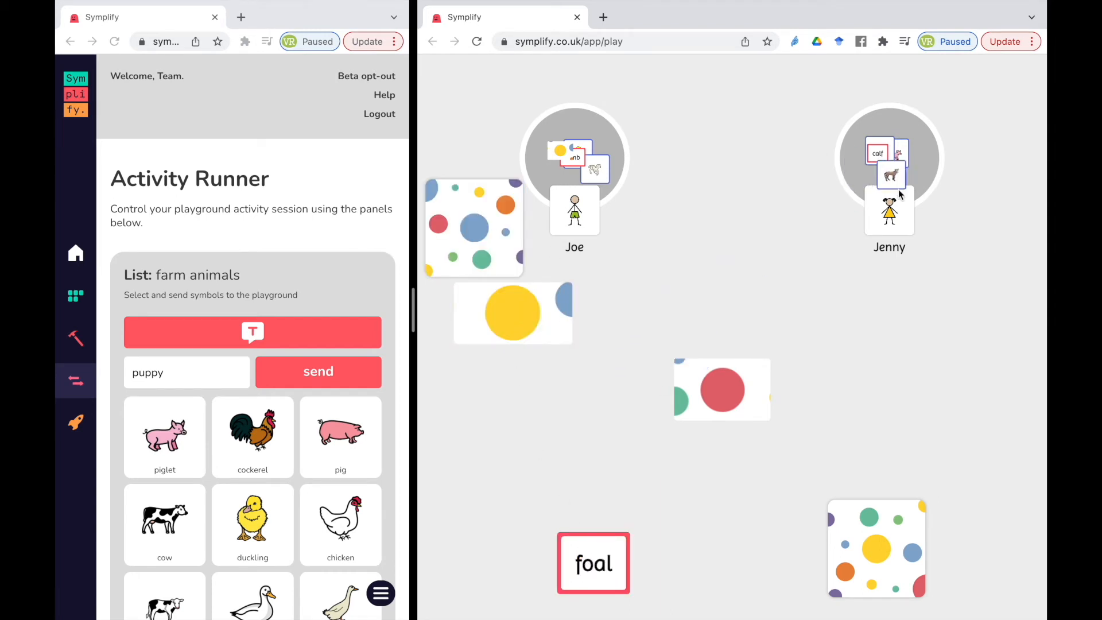
{"action": "left_click_drag", "start_coordinate": [585, 569], "coordinate": [885, 196]}
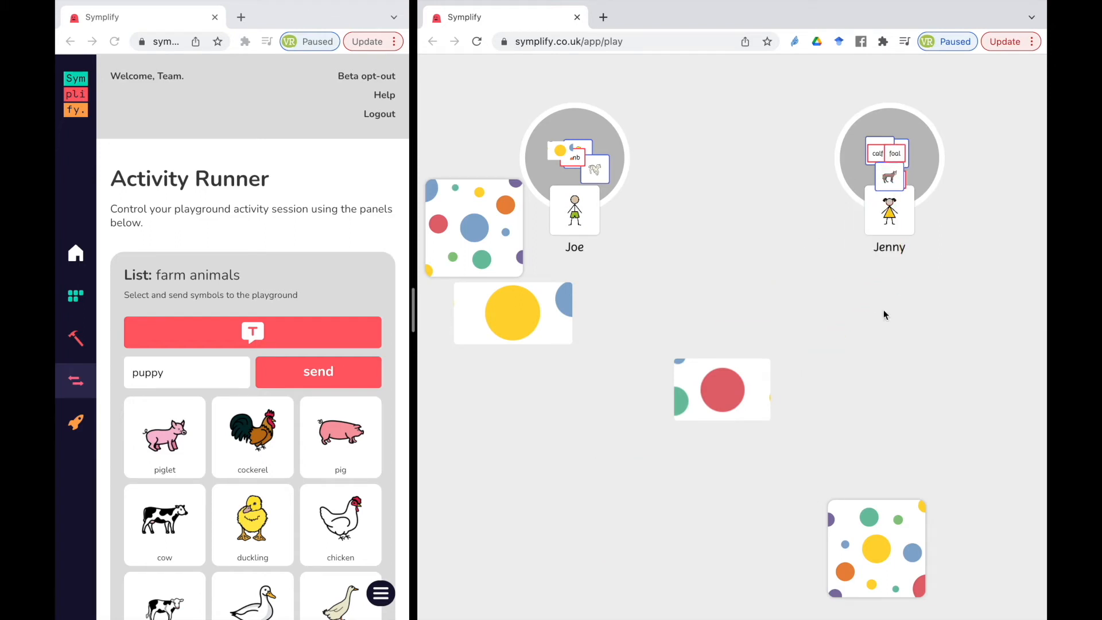
- Reveal the chick picture and duckling word cards and move both into the boy's circle, leaving the puppy word card face down
{"action": "left_click", "coordinate": [887, 558]}
{"action": "left_click", "coordinate": [695, 394]}
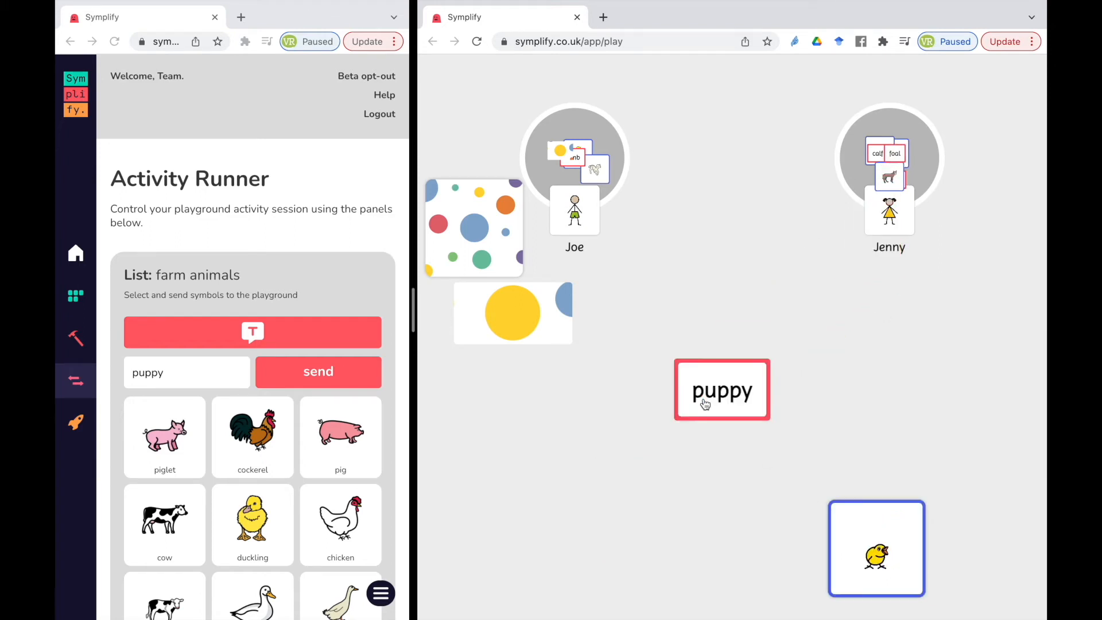
{"action": "left_click", "coordinate": [508, 311]}
{"action": "left_click", "coordinate": [726, 415]}
{"action": "left_click_drag", "start_coordinate": [884, 556], "coordinate": [577, 169]}
{"action": "left_click_drag", "start_coordinate": [542, 307], "coordinate": [568, 184]}
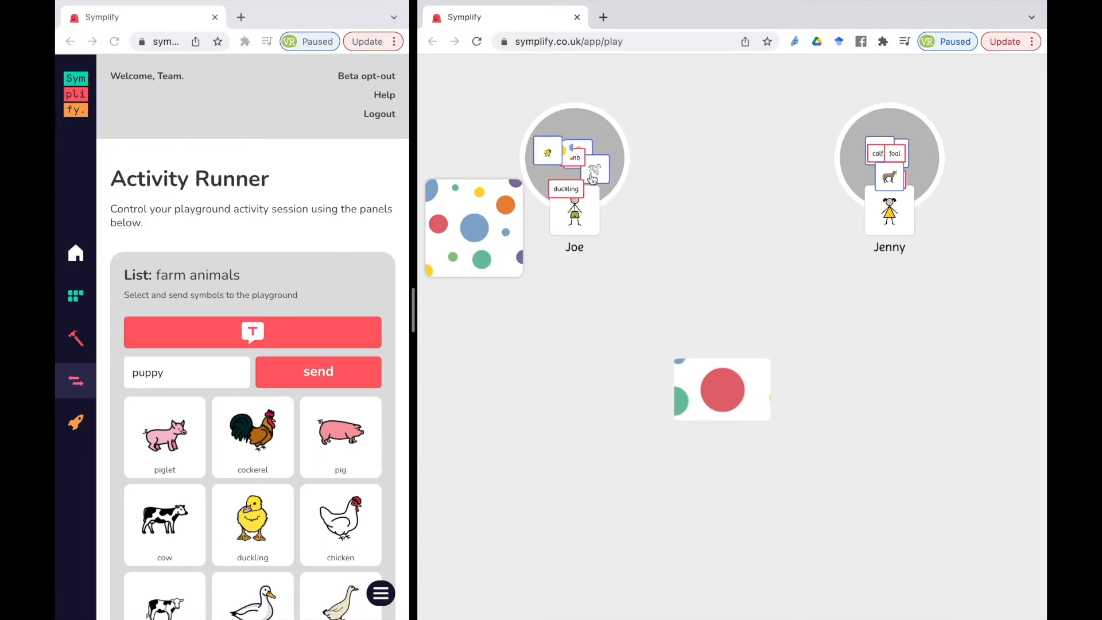
- Reveal the puppy picture and word cards, move the pair into the girl's circle, and turn the boy's duckling picture face up
{"action": "left_click", "coordinate": [497, 232]}
{"action": "left_click_drag", "start_coordinate": [497, 232], "coordinate": [878, 172]}
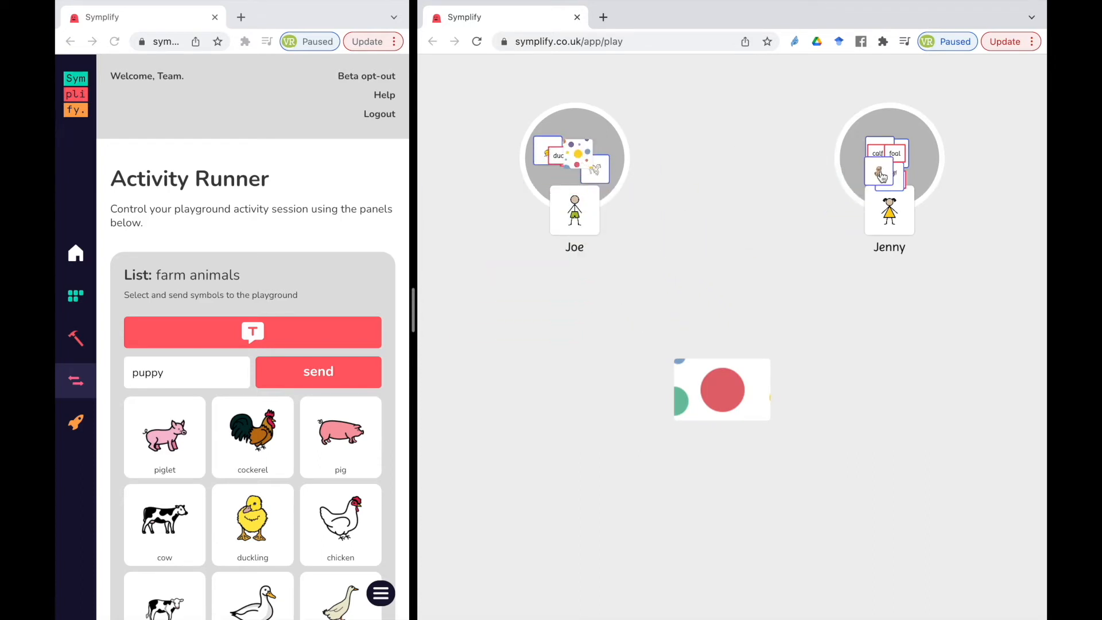
{"action": "left_click", "coordinate": [738, 391]}
{"action": "left_click_drag", "start_coordinate": [738, 391], "coordinate": [898, 146]}
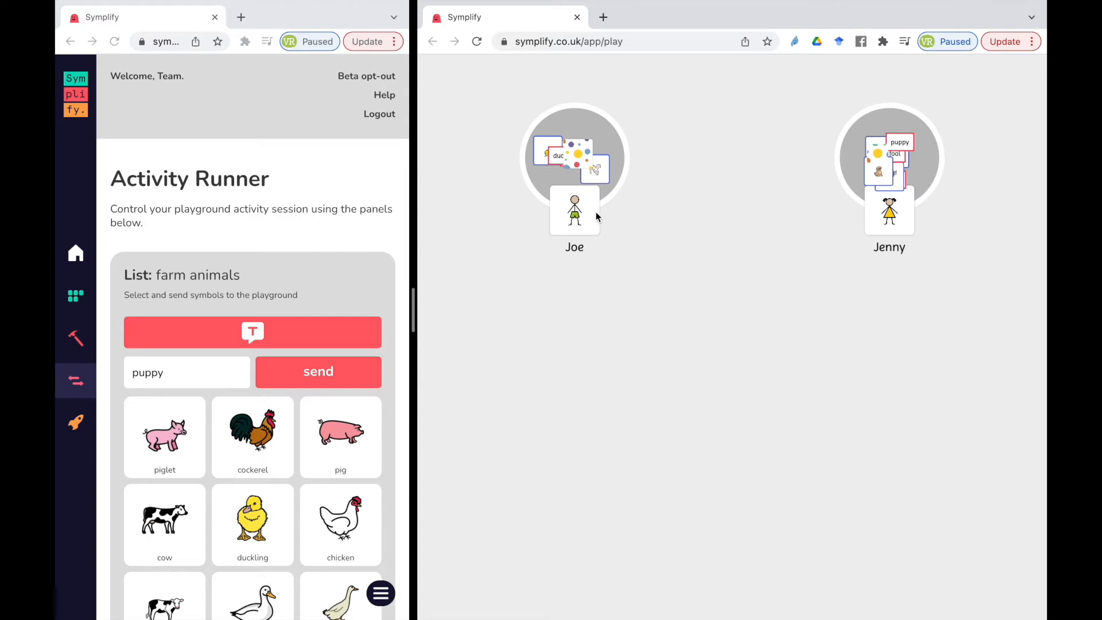
{"action": "left_click", "coordinate": [586, 166]}
- Search the symbols for "drinking" and send it to the playground showing both text and image with a yellow border
{"action": "scroll", "coordinate": [256, 298], "scroll_direction": "down", "scroll_amount": 2}
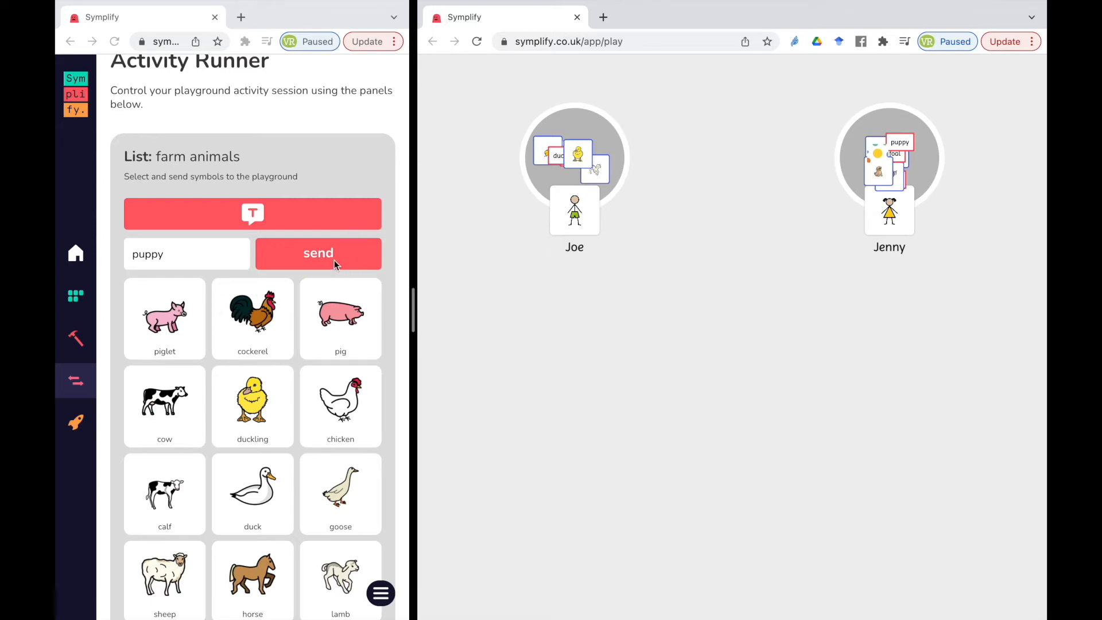
{"action": "left_click", "coordinate": [221, 253]}
{"action": "double_click", "coordinate": [221, 253]}
{"action": "type", "text": "dr"}
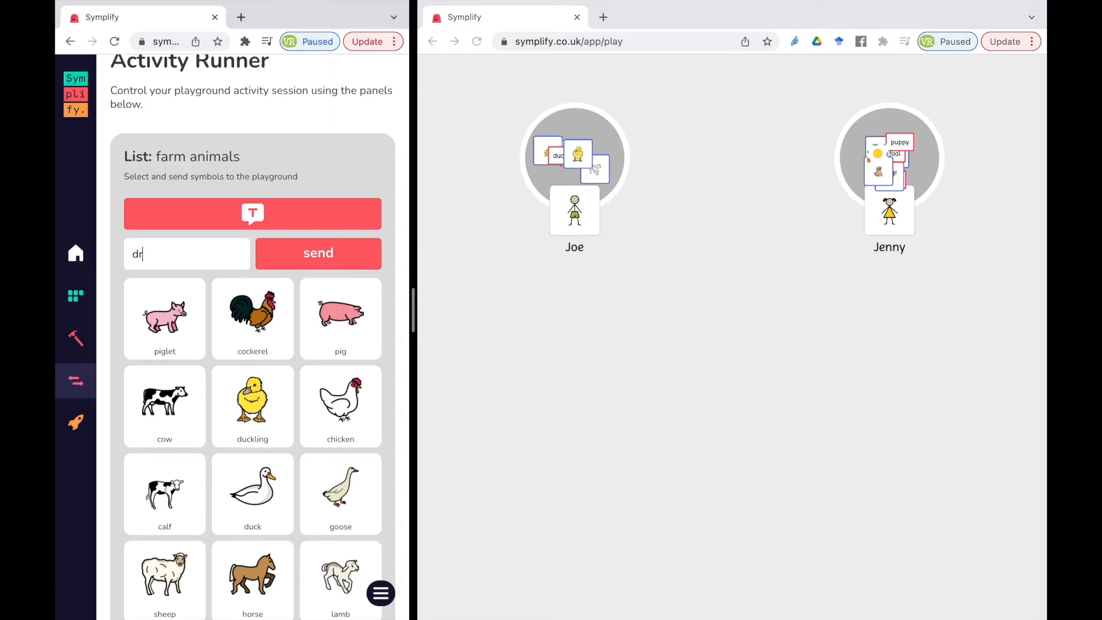
{"action": "type", "text": "inking"}
{"action": "left_click", "coordinate": [166, 315]}
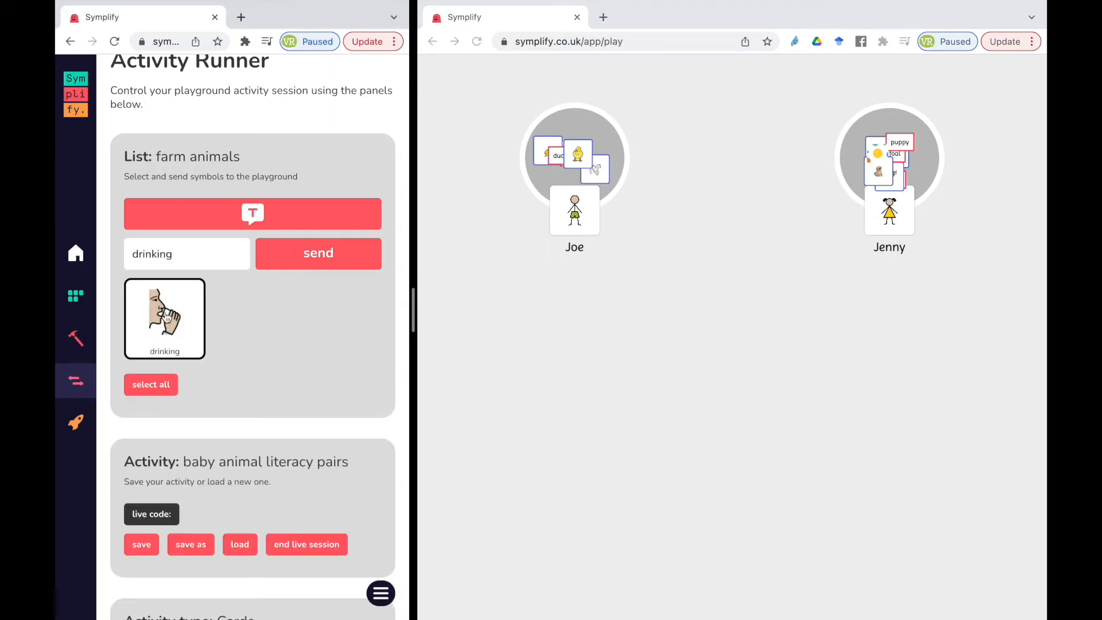
{"action": "left_click", "coordinate": [310, 254]}
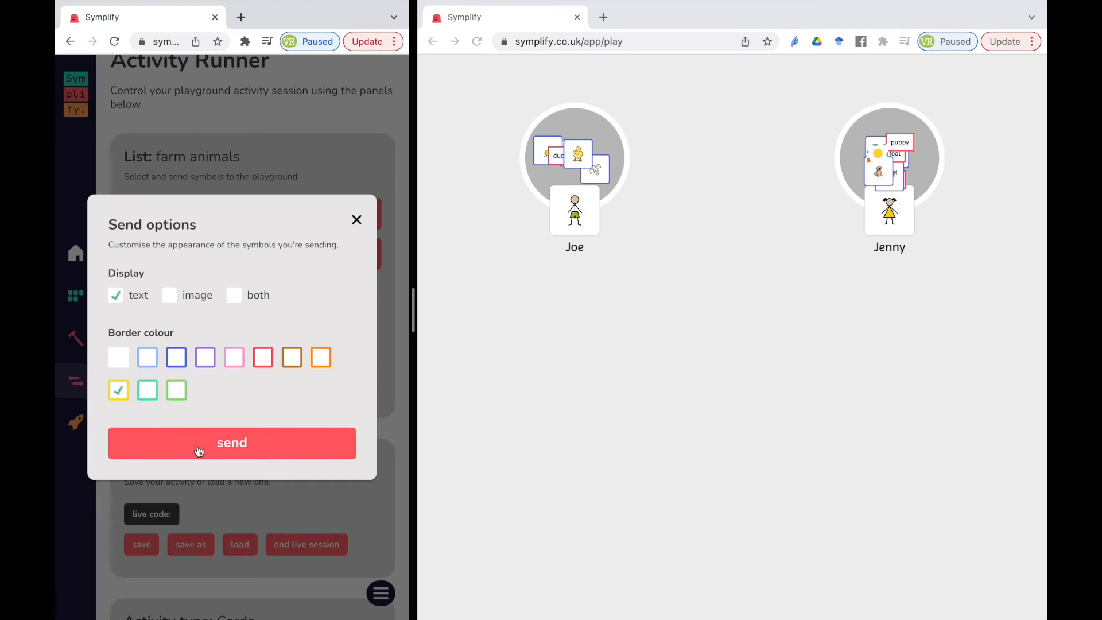
{"action": "left_click", "coordinate": [231, 297]}
{"action": "left_click", "coordinate": [228, 443]}
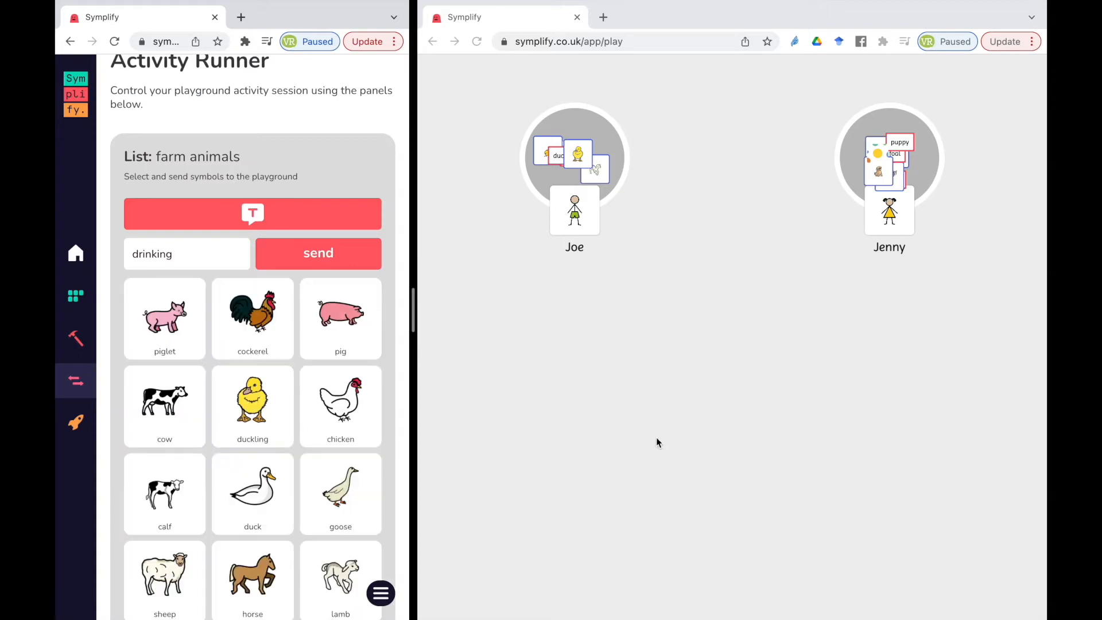
- Turn the drinking card face up and place it between the two players' circles, slightly below them
{"action": "left_click", "coordinate": [983, 389]}
{"action": "left_click", "coordinate": [982, 396]}
{"action": "left_click_drag", "start_coordinate": [982, 396], "coordinate": [717, 308]}
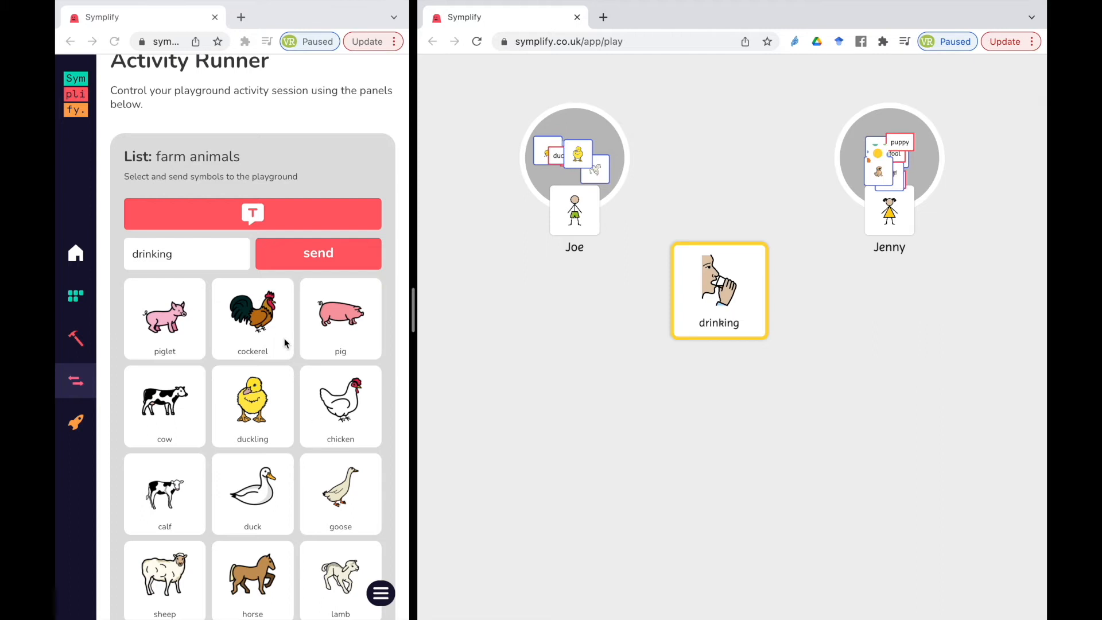
- Send the first "eating" symbol with text, image and a yellow border, and place it face up below the drinking card
{"action": "left_click", "coordinate": [192, 250]}
{"action": "double_click", "coordinate": [192, 251]}
{"action": "type", "text": "eating"}
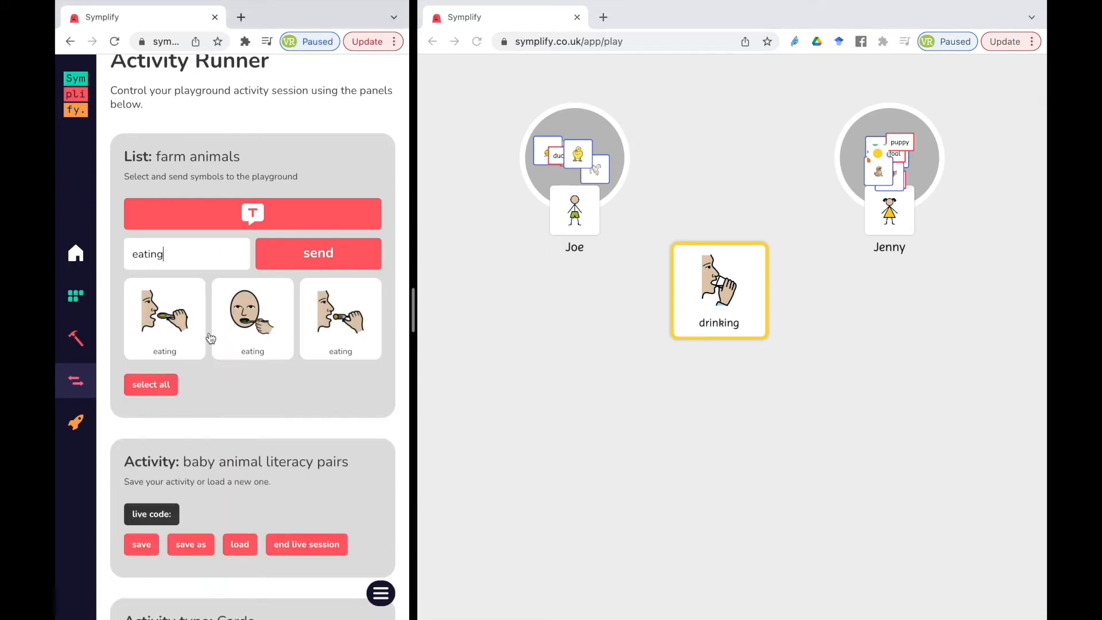
{"action": "left_click", "coordinate": [158, 332]}
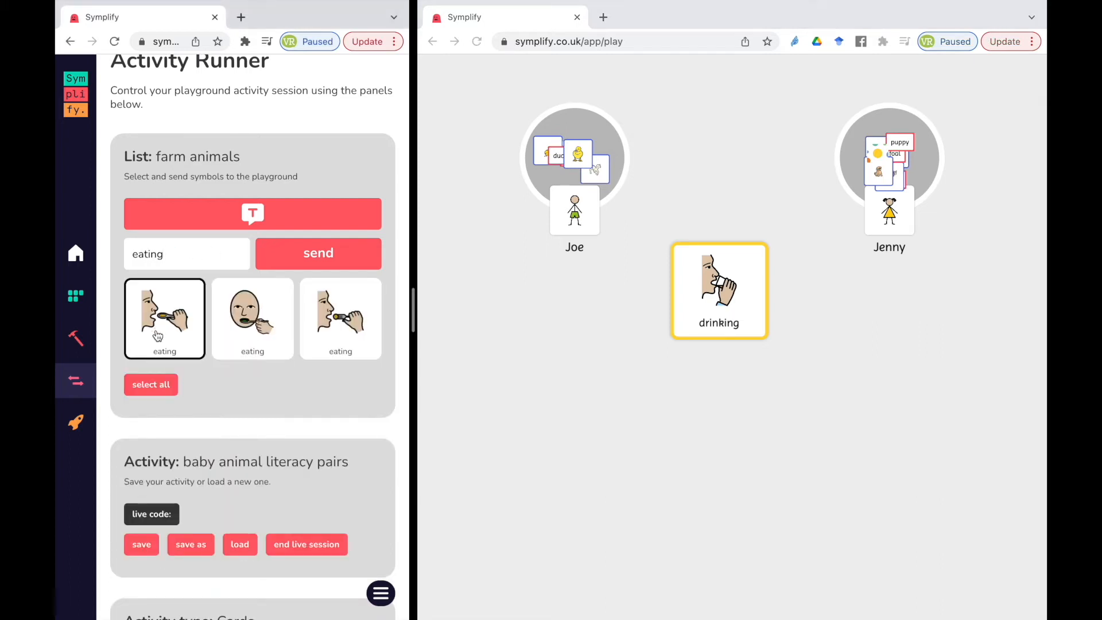
{"action": "left_click", "coordinate": [299, 262]}
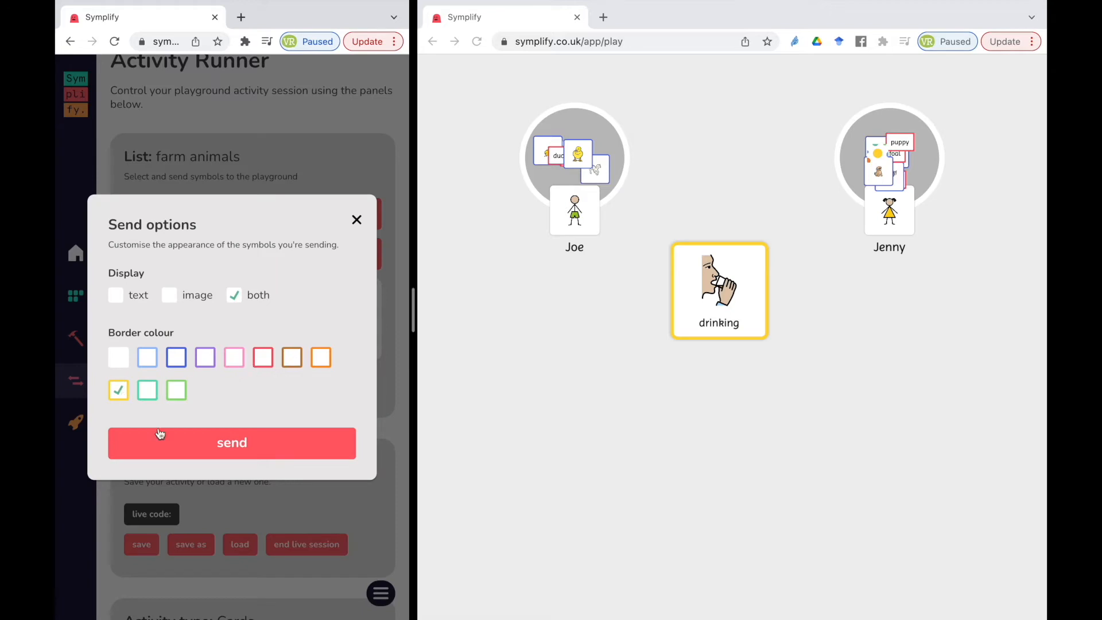
{"action": "left_click", "coordinate": [191, 442]}
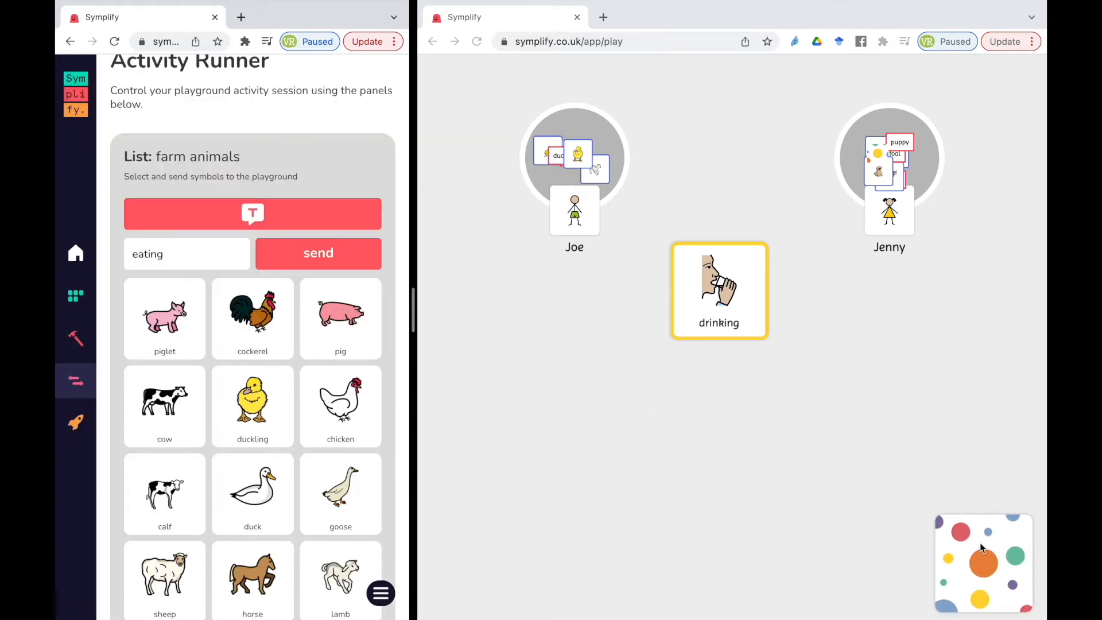
{"action": "left_click", "coordinate": [1036, 593]}
{"action": "left_click", "coordinate": [994, 579]}
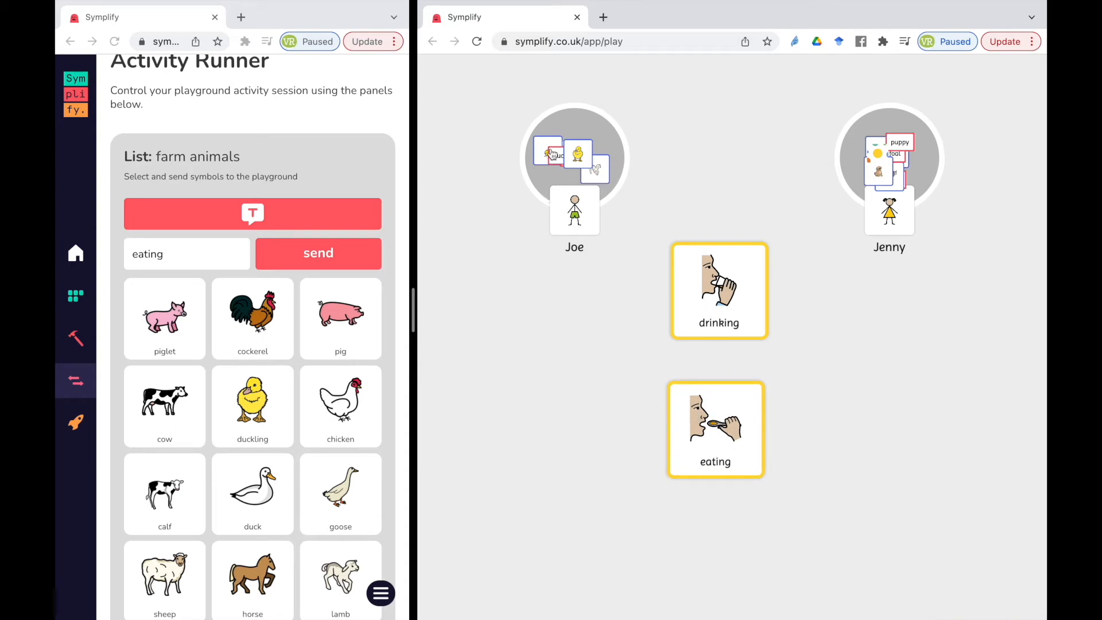
- Move the duckling picture card out of the boy's circle and place it face up beside the drinking and eating cards
{"action": "left_click", "coordinate": [574, 154]}
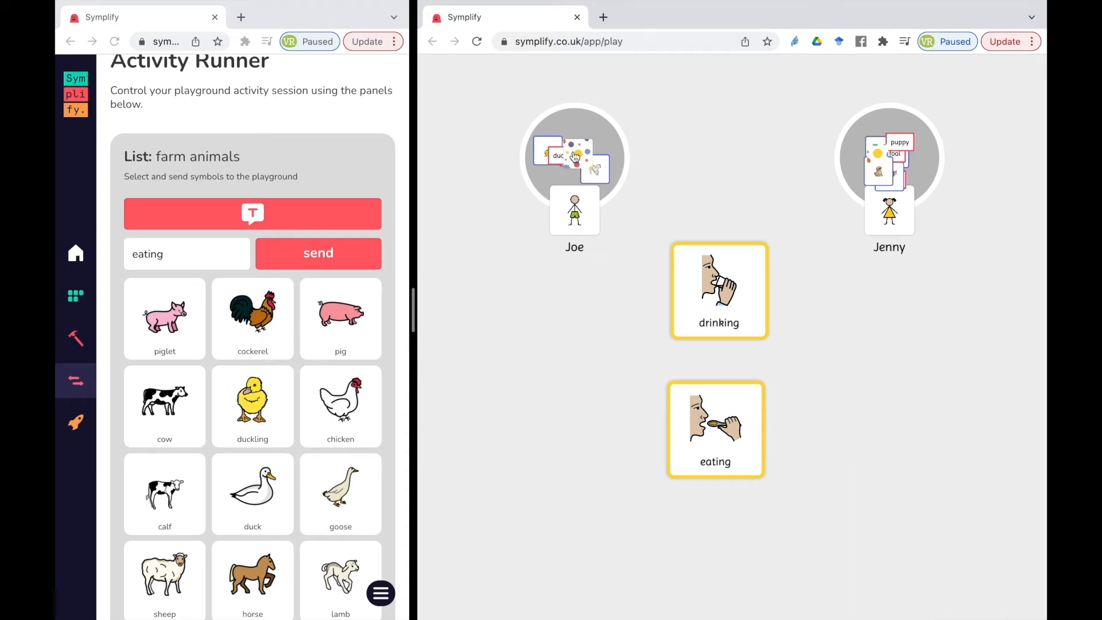
{"action": "left_click_drag", "start_coordinate": [575, 155], "coordinate": [567, 365]}
{"action": "left_click", "coordinate": [560, 355]}
{"action": "left_click", "coordinate": [559, 354]}
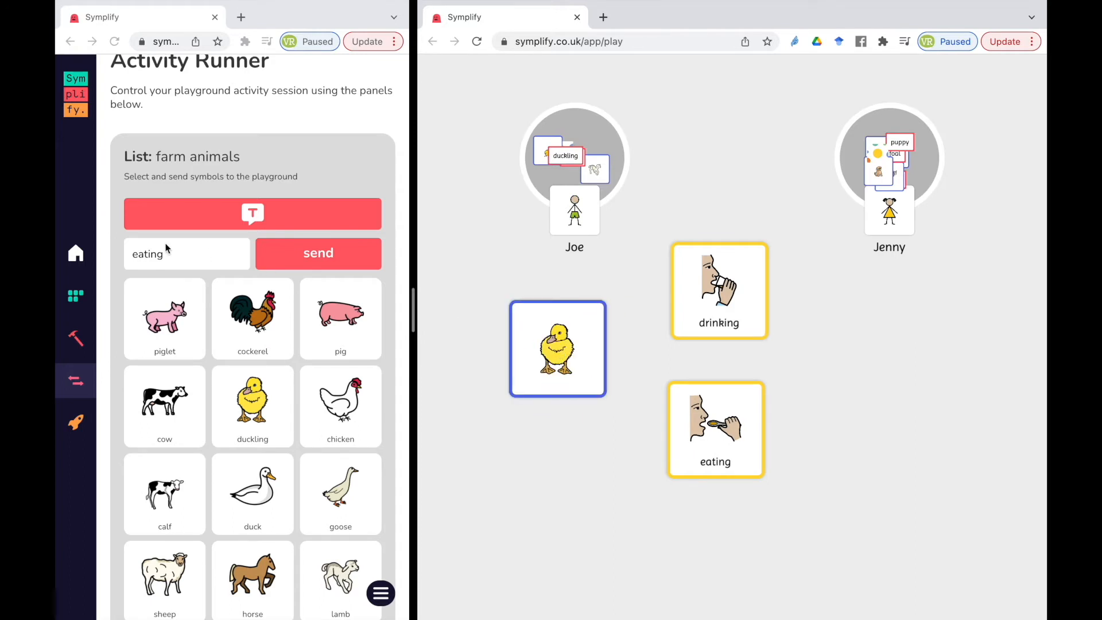
- Send an "is" word card with a white border and place it face up just after the duckling picture
{"action": "left_click", "coordinate": [222, 224]}
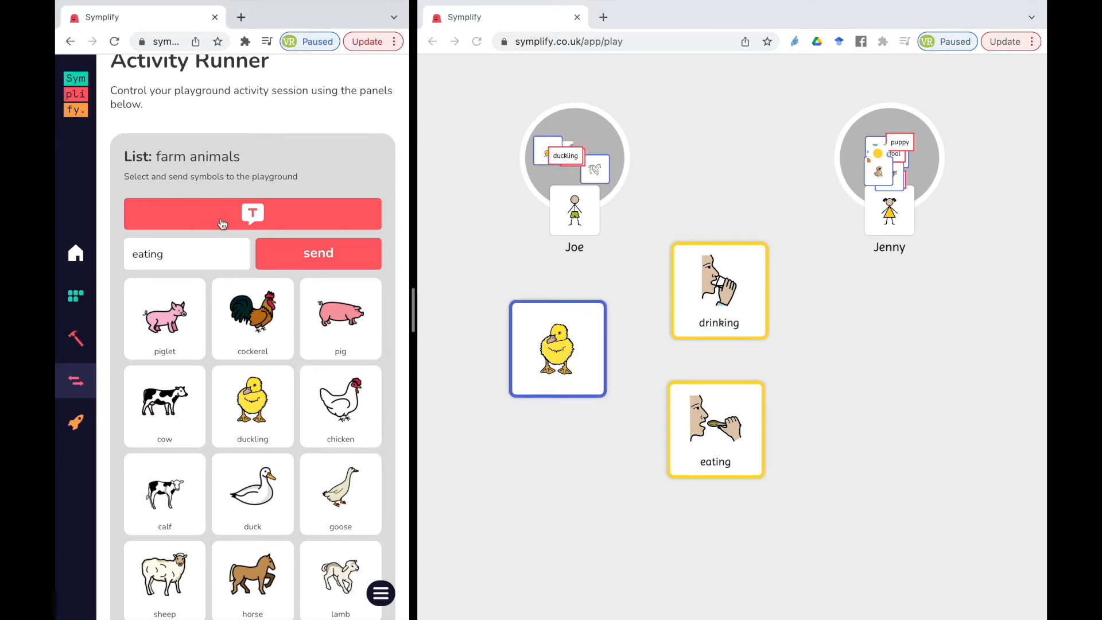
{"action": "left_click", "coordinate": [223, 224]}
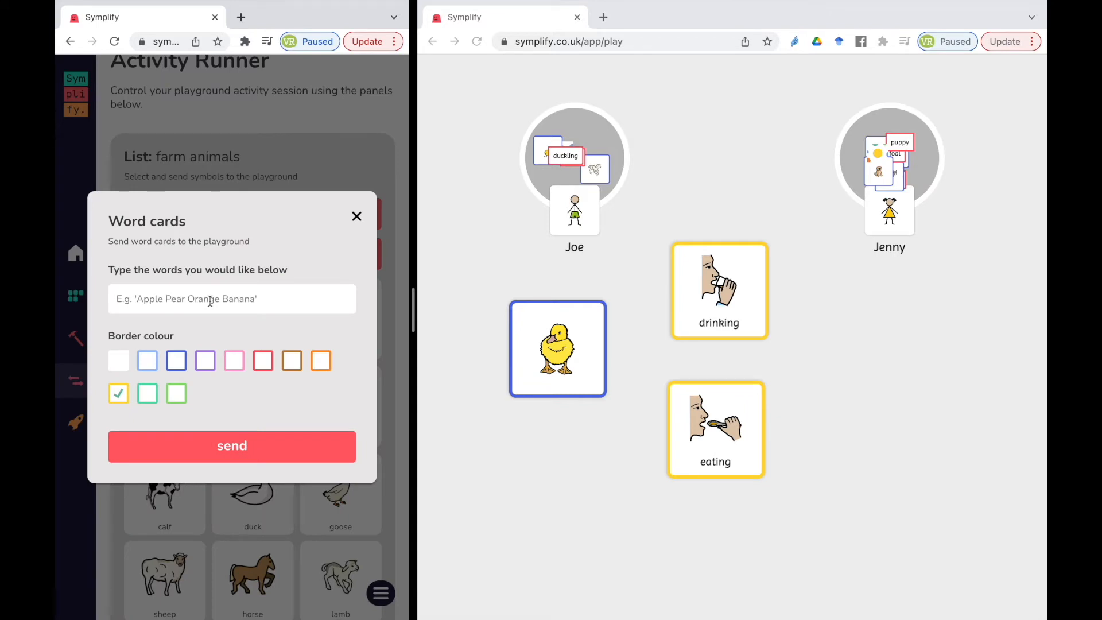
{"action": "left_click", "coordinate": [356, 216]}
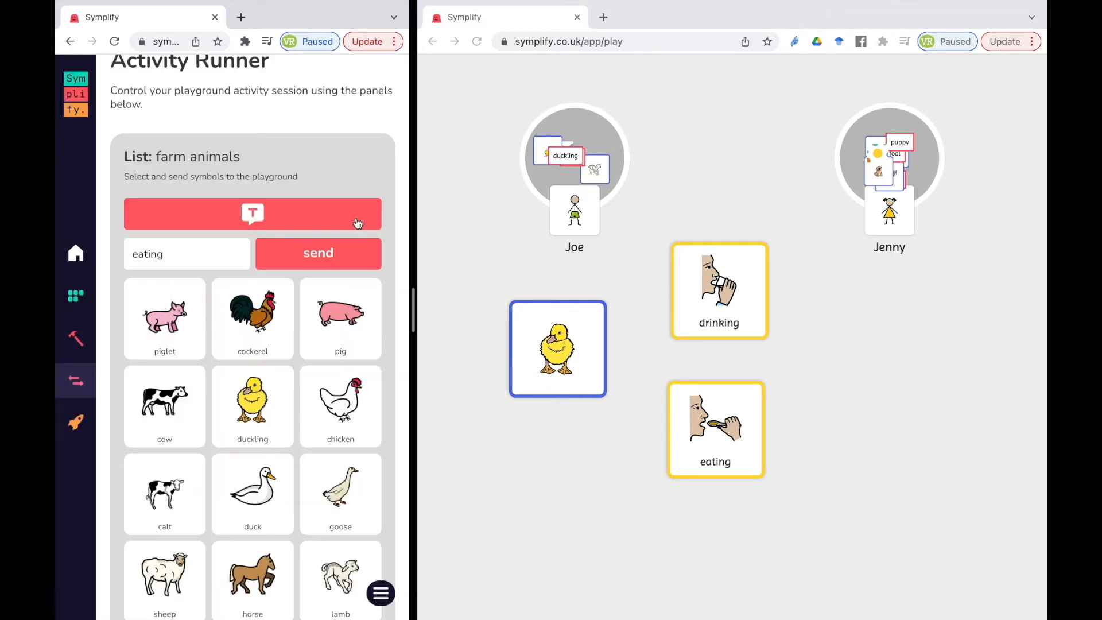
{"action": "left_click", "coordinate": [247, 224]}
{"action": "type", "text": "is"}
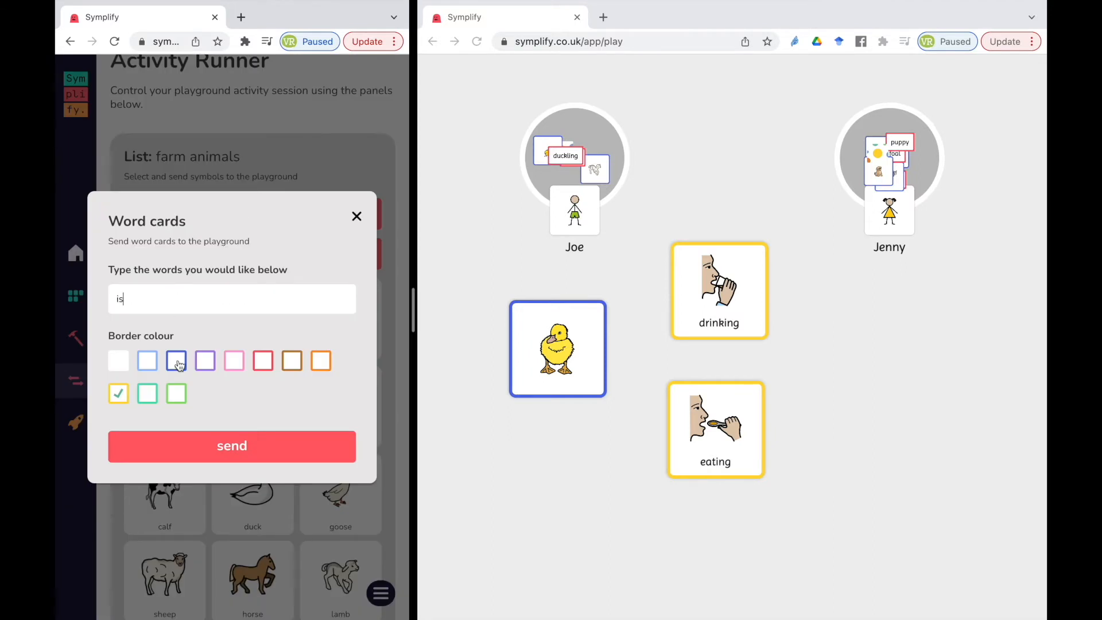
{"action": "left_click", "coordinate": [116, 363]}
{"action": "left_click", "coordinate": [228, 451]}
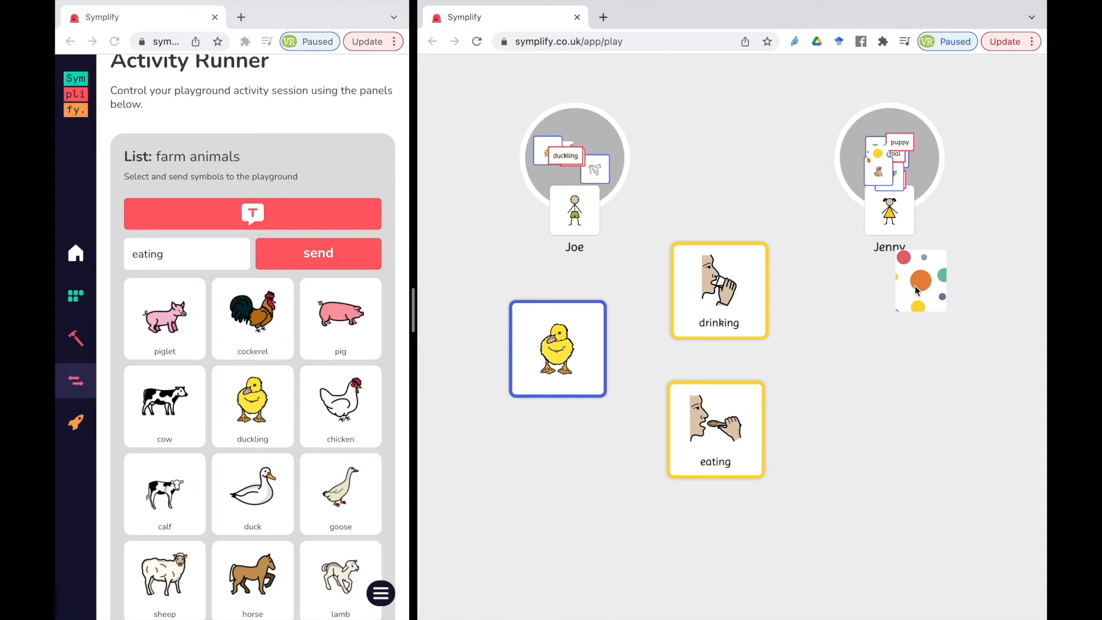
{"action": "left_click_drag", "start_coordinate": [937, 288], "coordinate": [637, 357]}
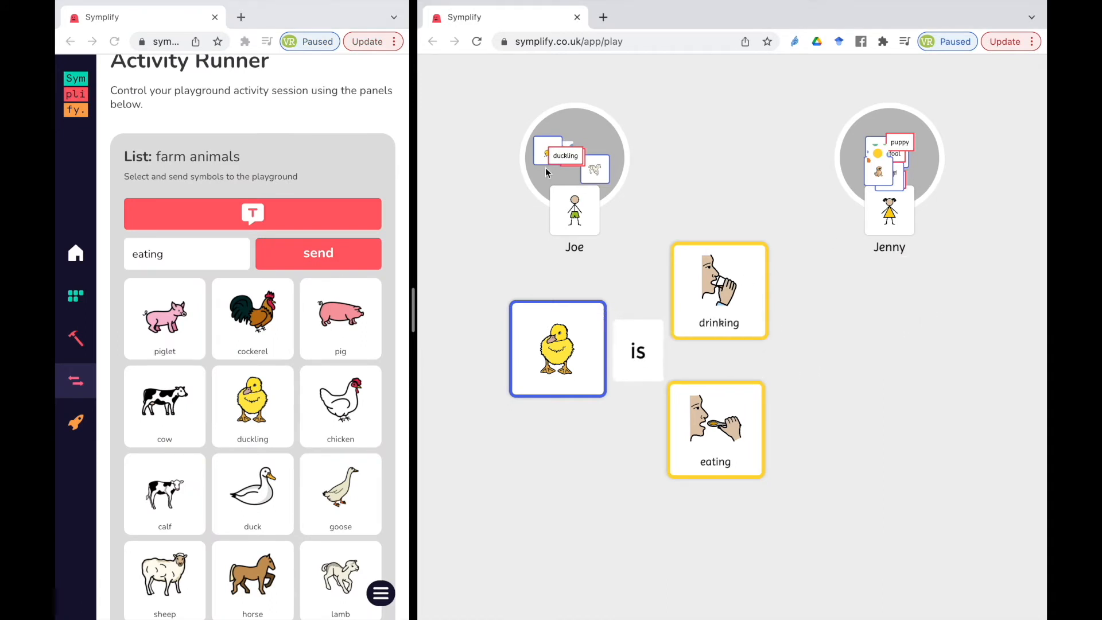
- Arrange the sentence with the duckling word card under its picture and drinking after "is", moving the eating card out of the way
{"action": "left_click_drag", "start_coordinate": [563, 161], "coordinate": [550, 434]}
{"action": "left_click_drag", "start_coordinate": [728, 446], "coordinate": [844, 505]}
{"action": "left_click_drag", "start_coordinate": [700, 325], "coordinate": [702, 379]}
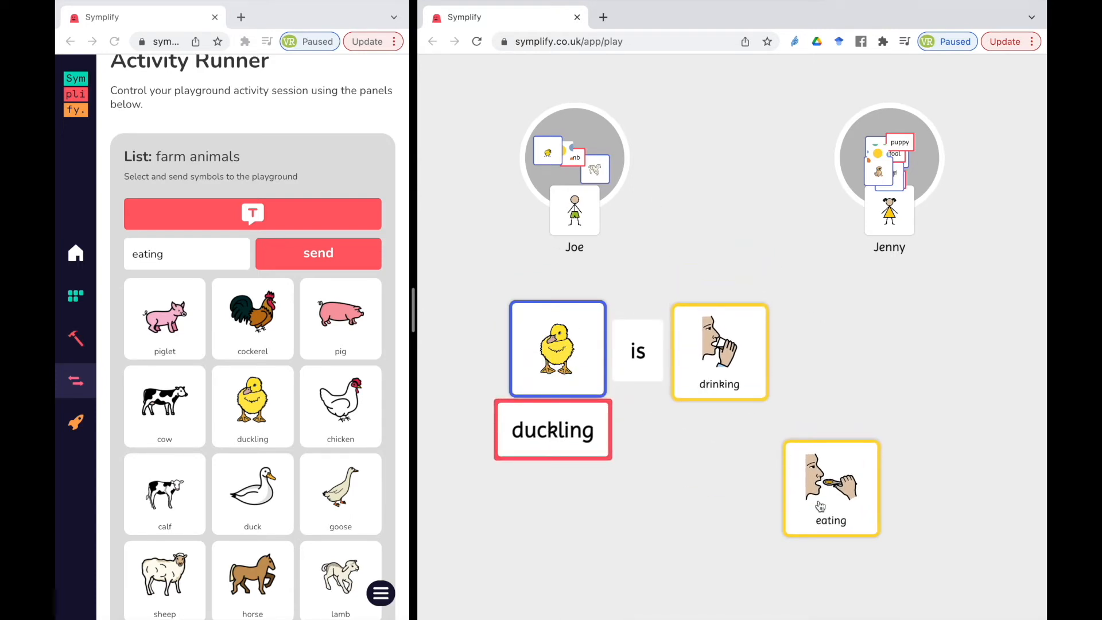
{"action": "left_click_drag", "start_coordinate": [829, 504], "coordinate": [865, 551]}
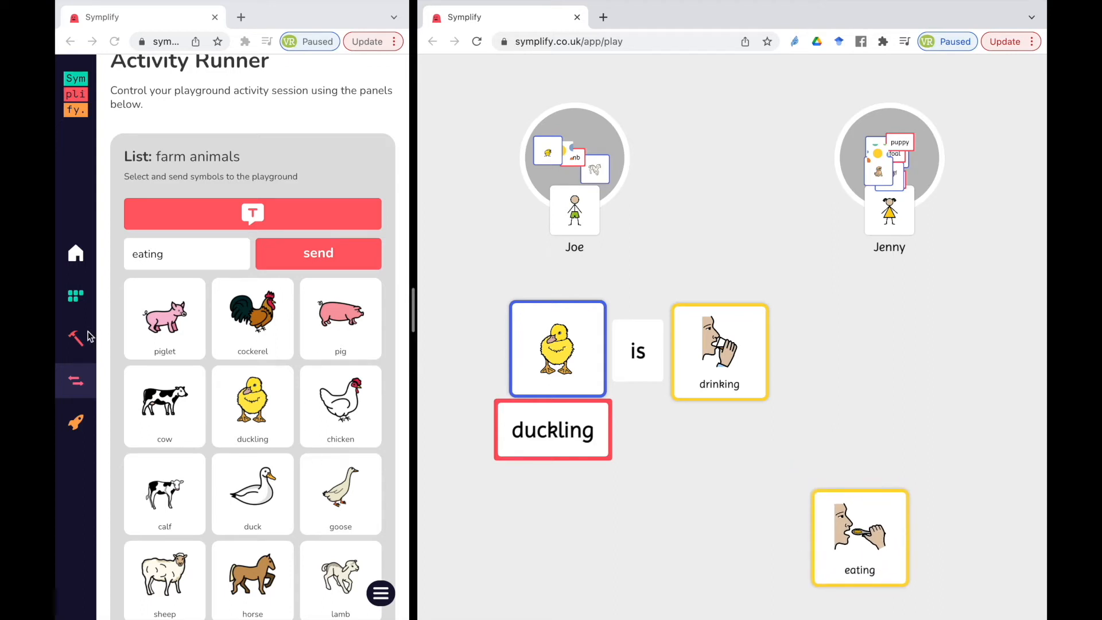
- Search the symbols for "cola", send the bottle with text, image and a white border, and place it face up after drinking
{"action": "double_click", "coordinate": [185, 260]}
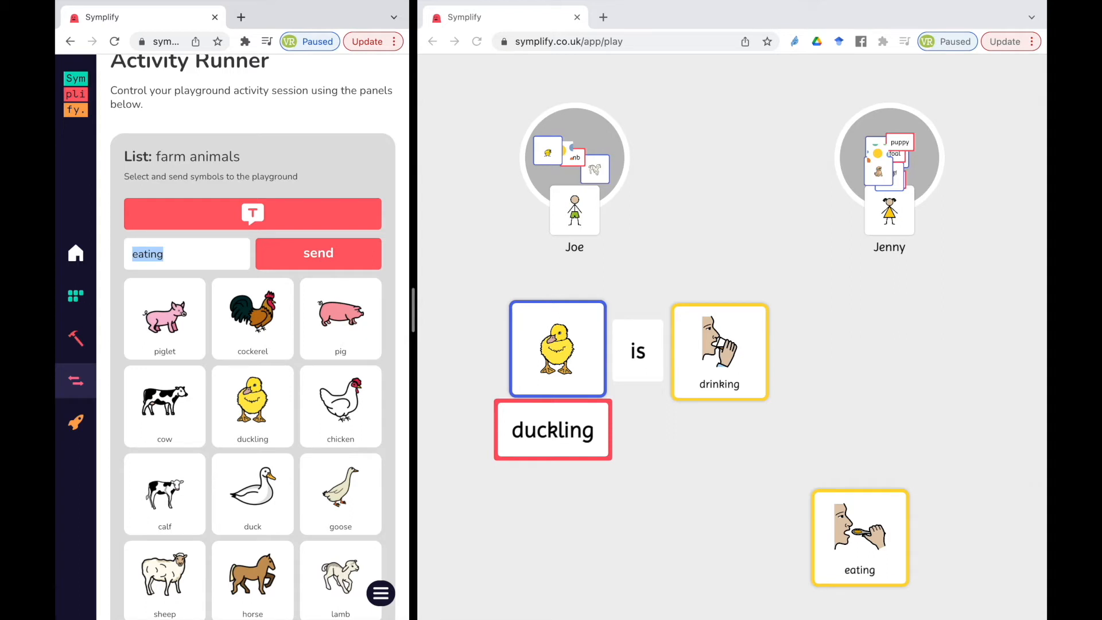
{"action": "type", "text": "cola"}
{"action": "left_click", "coordinate": [256, 323]}
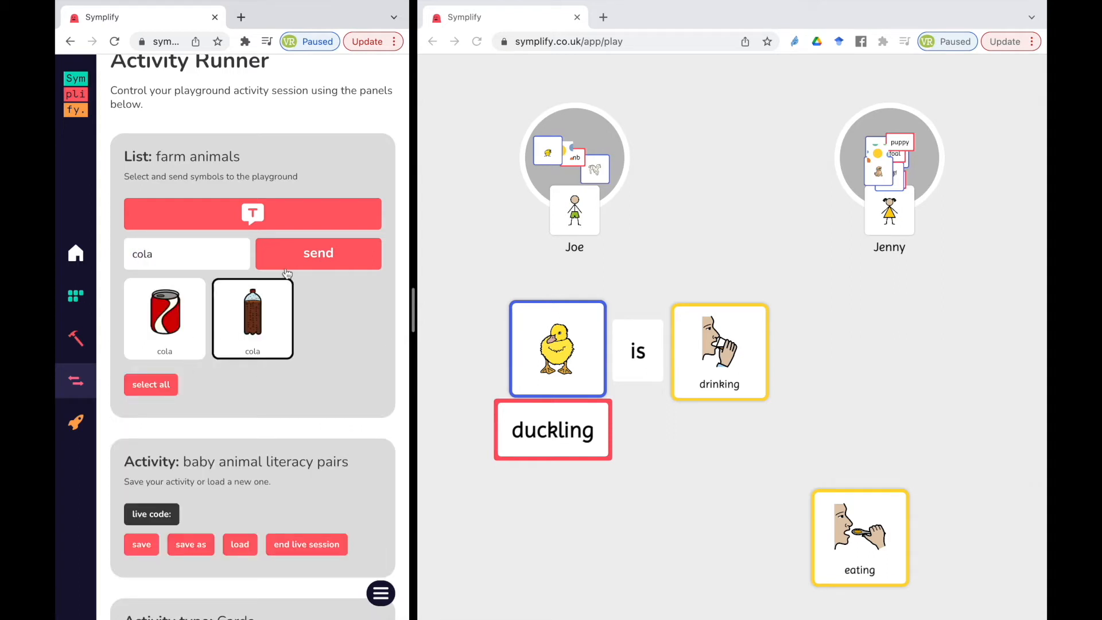
{"action": "left_click", "coordinate": [287, 270]}
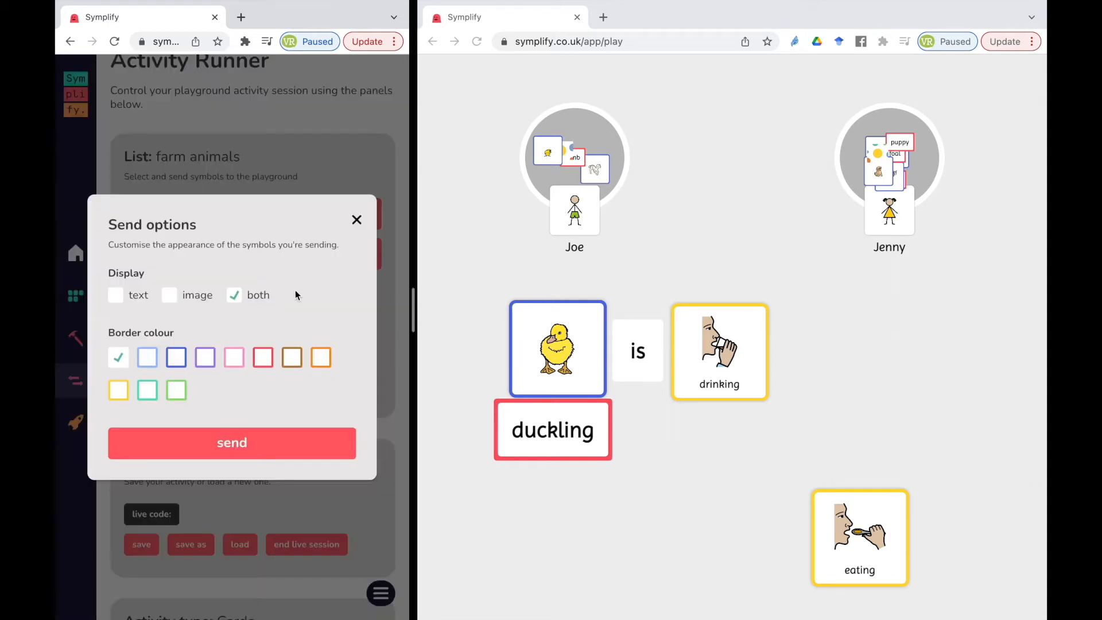
{"action": "left_click", "coordinate": [216, 443]}
{"action": "left_click", "coordinate": [901, 564]}
{"action": "left_click_drag", "start_coordinate": [920, 554], "coordinate": [838, 366]}
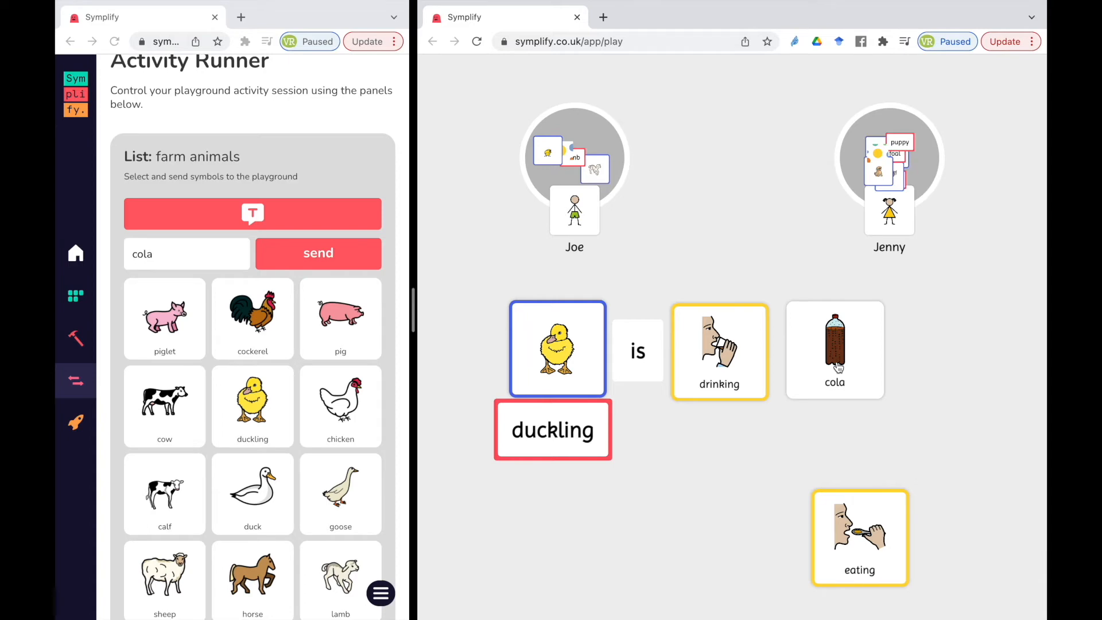
- Remove the boy's and the girl's card boxes from the playground
{"action": "scroll", "coordinate": [273, 556], "scroll_direction": "up", "scroll_amount": 2}
{"action": "scroll", "coordinate": [274, 557], "scroll_direction": "down", "scroll_amount": 15}
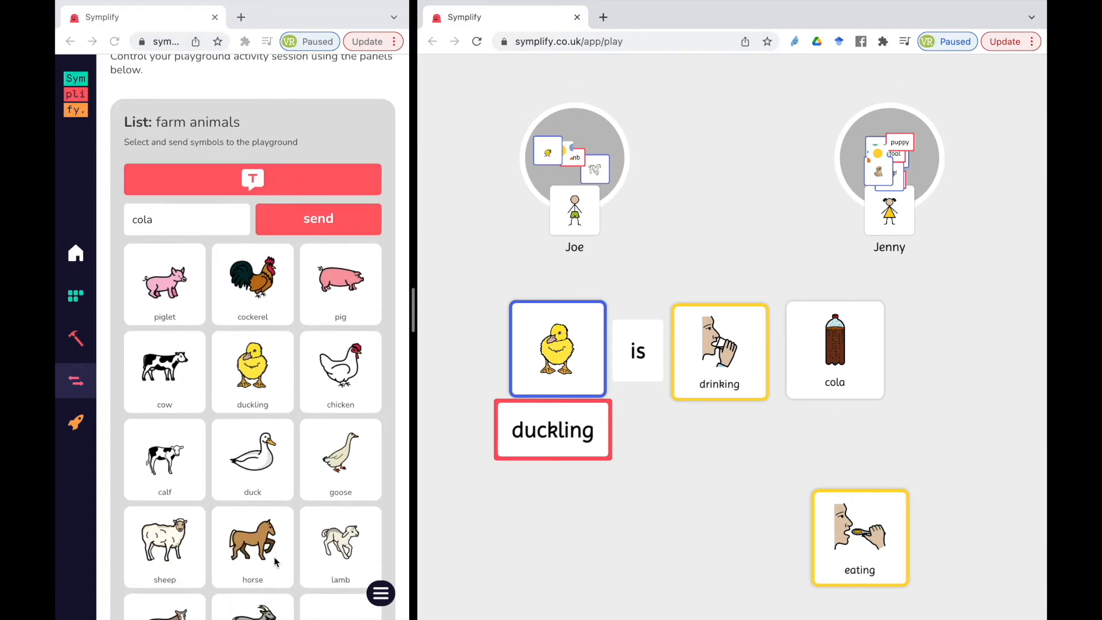
{"action": "scroll", "coordinate": [273, 557], "scroll_direction": "down", "scroll_amount": 12}
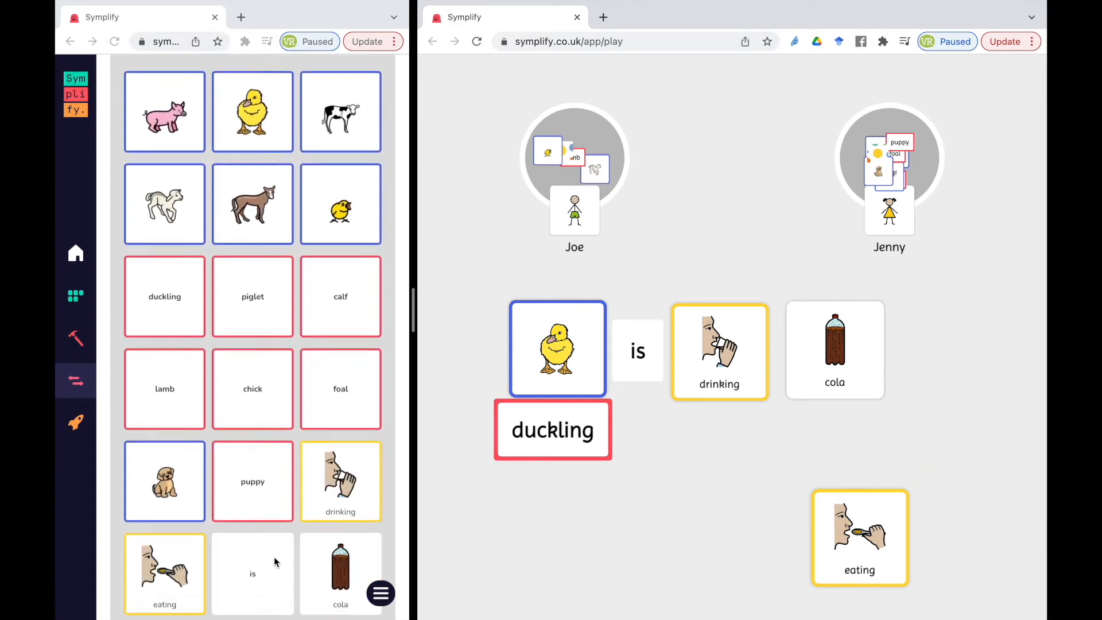
{"action": "scroll", "coordinate": [274, 557], "scroll_direction": "down", "scroll_amount": 4}
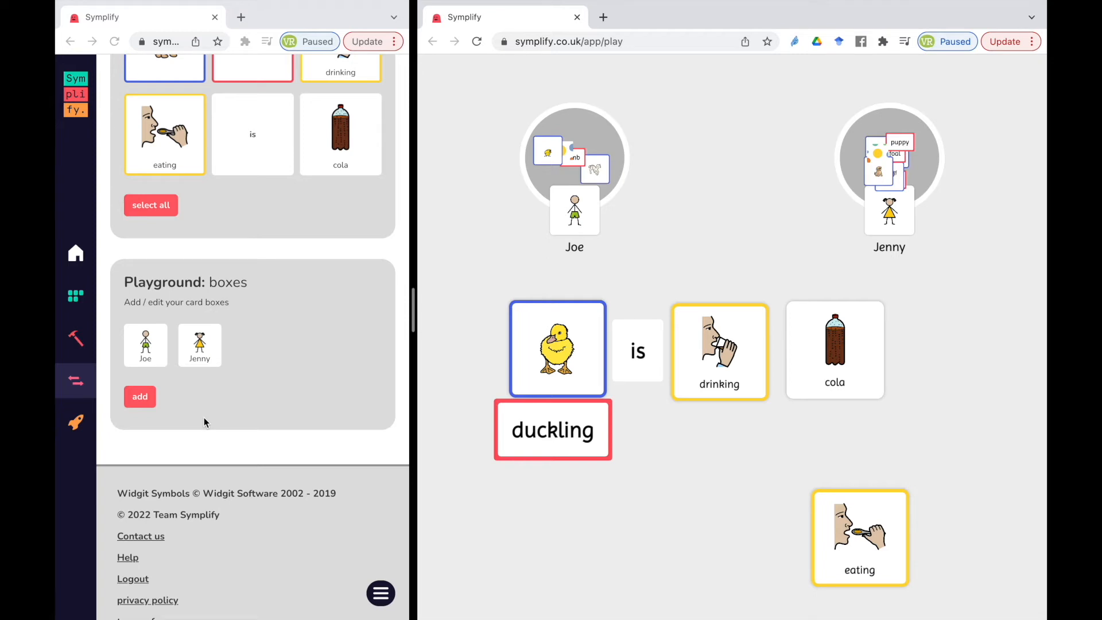
{"action": "left_click", "coordinate": [144, 358]}
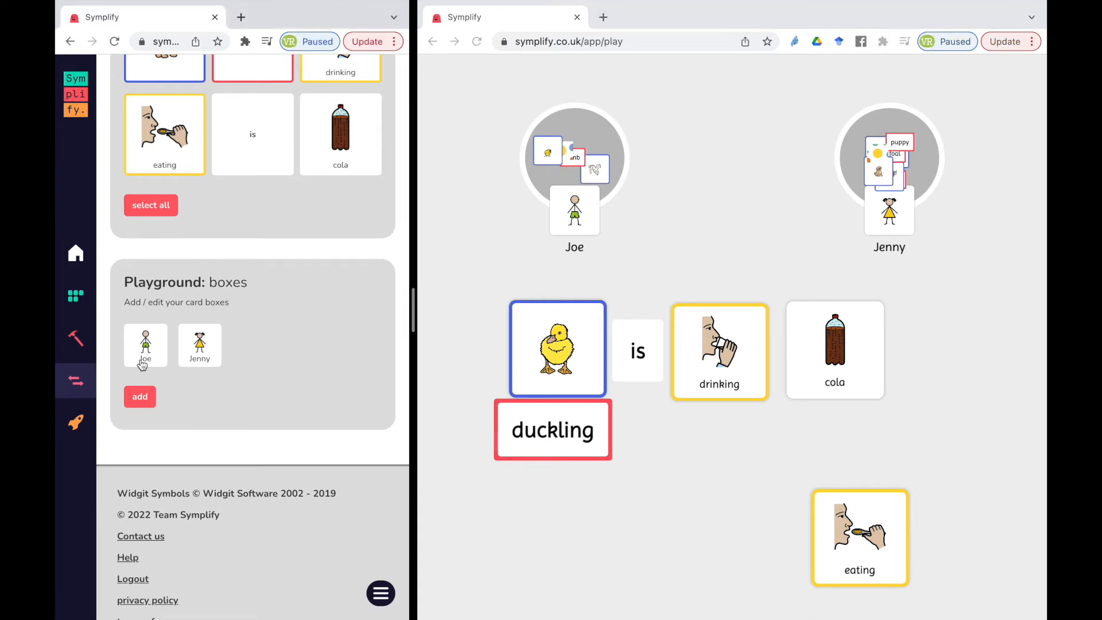
{"action": "left_click", "coordinate": [181, 396]}
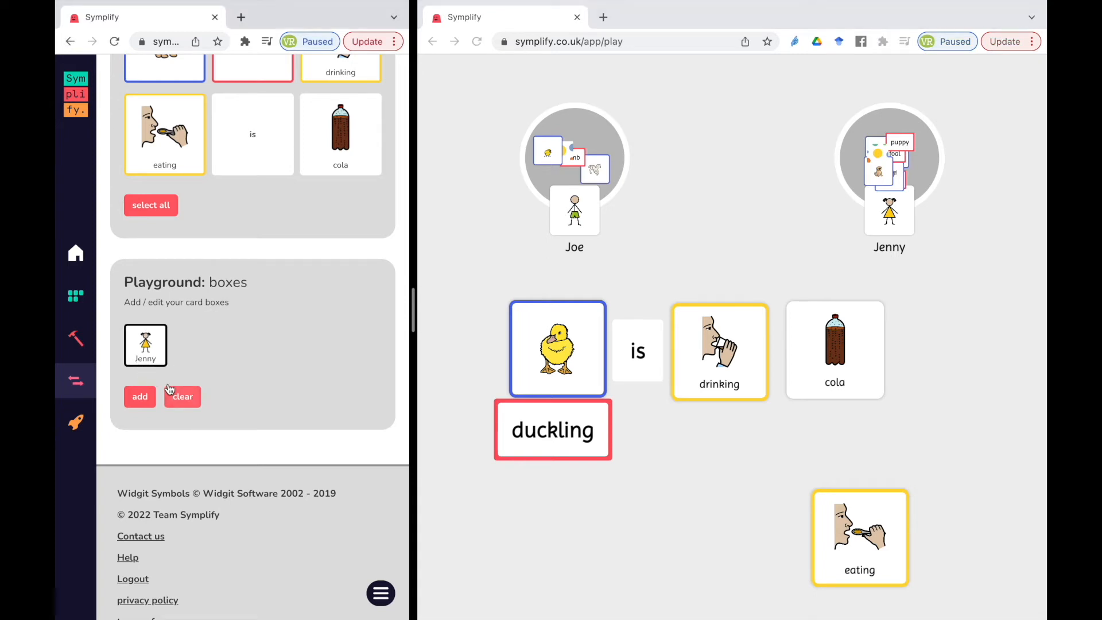
{"action": "left_click", "coordinate": [143, 350]}
{"action": "left_click", "coordinate": [179, 396]}
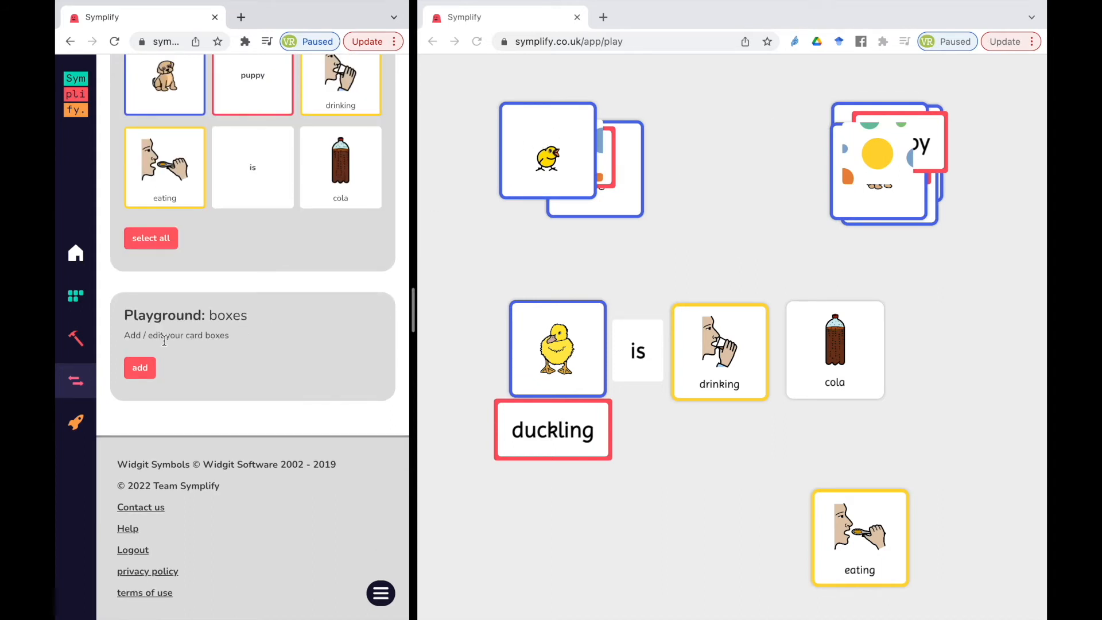
- Add a card box with the first player's name and the first "chocolate" symbol
{"action": "left_click", "coordinate": [141, 369]}
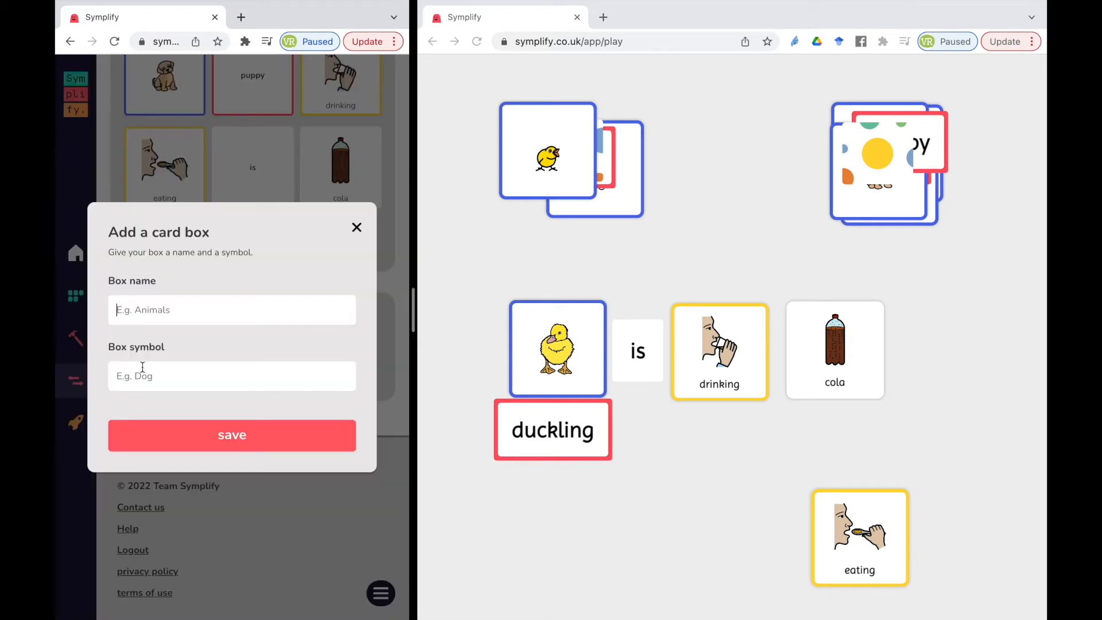
{"action": "type", "text": "Vaness"}
{"action": "type", "text": "chocolate"}
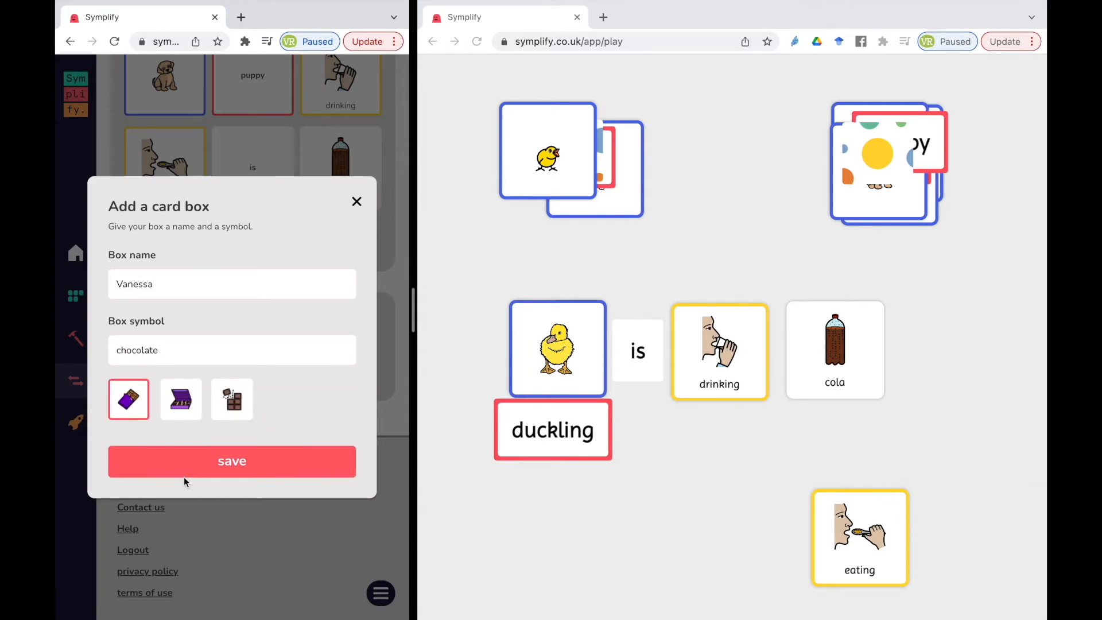
{"action": "left_click", "coordinate": [194, 479]}
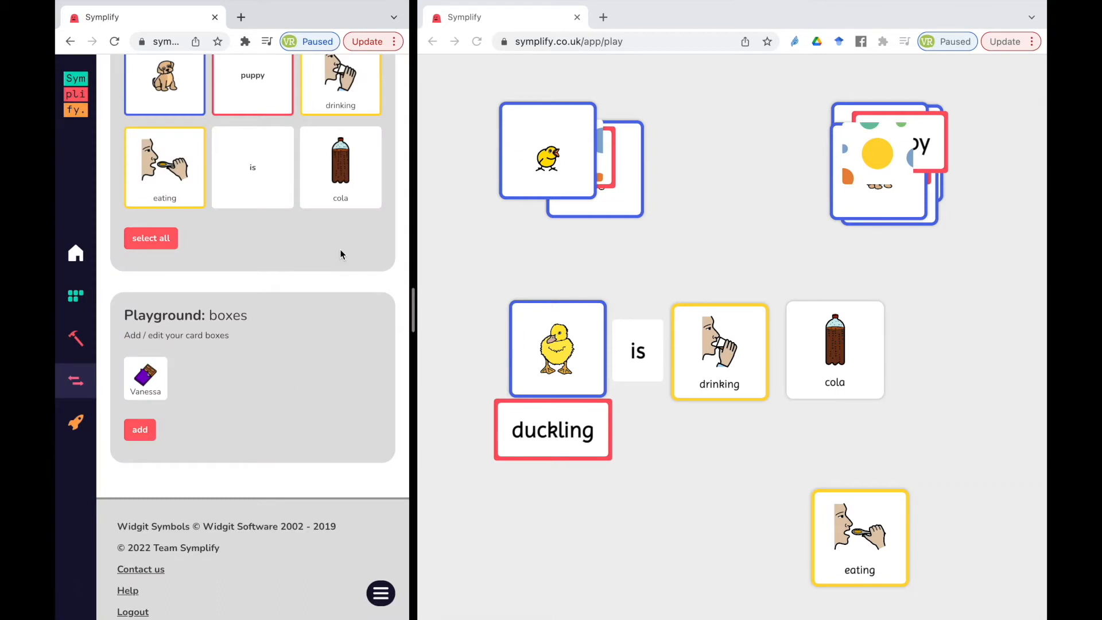
- Add a second card box with the other player's name and the first "mashed potato" symbol
{"action": "left_click", "coordinate": [138, 430]}
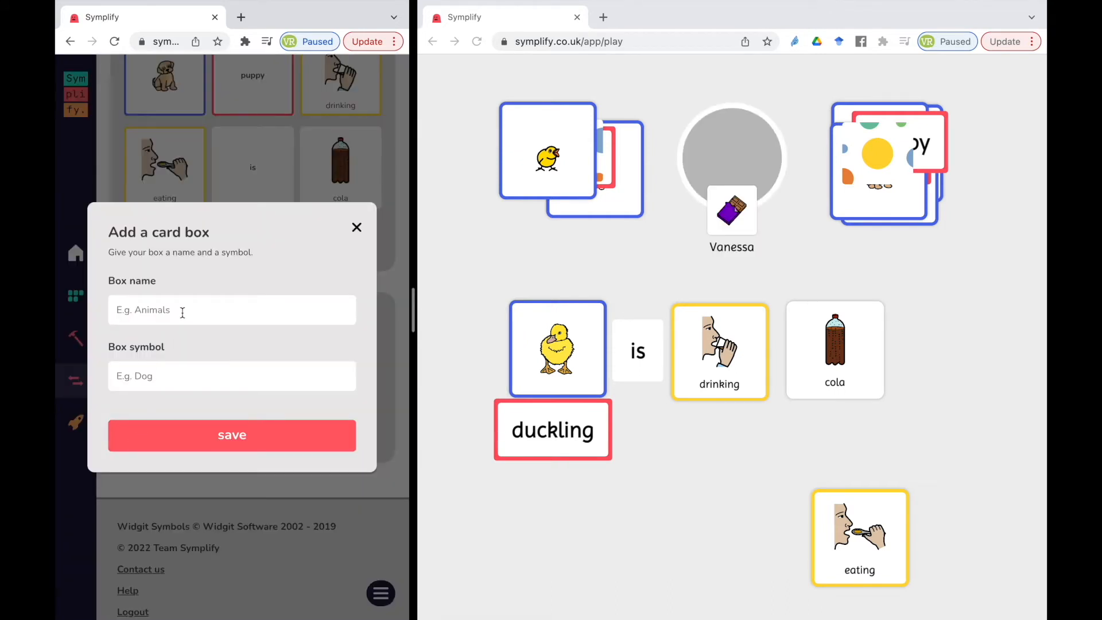
{"action": "type", "text": "Dave"}
{"action": "type", "text": "mashed po"}
{"action": "type", "text": "tato"}
{"action": "left_click", "coordinate": [132, 416]}
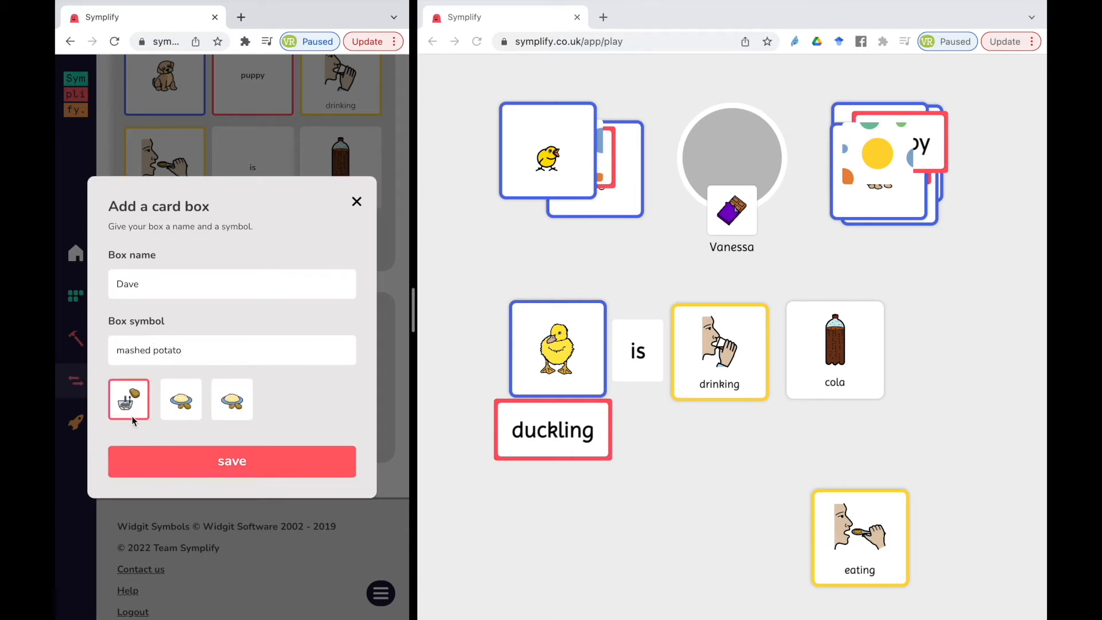
{"action": "left_click", "coordinate": [225, 462]}
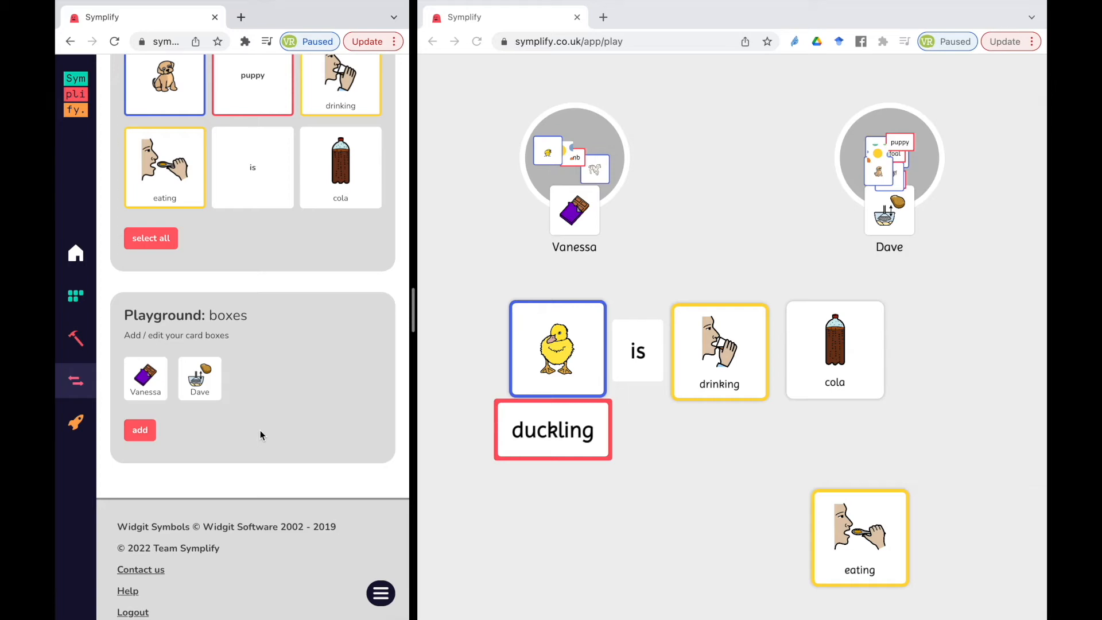
- Load the ready-made Rhyme Bingo activity from the Symplify activities into the playground
{"action": "left_click", "coordinate": [67, 338]}
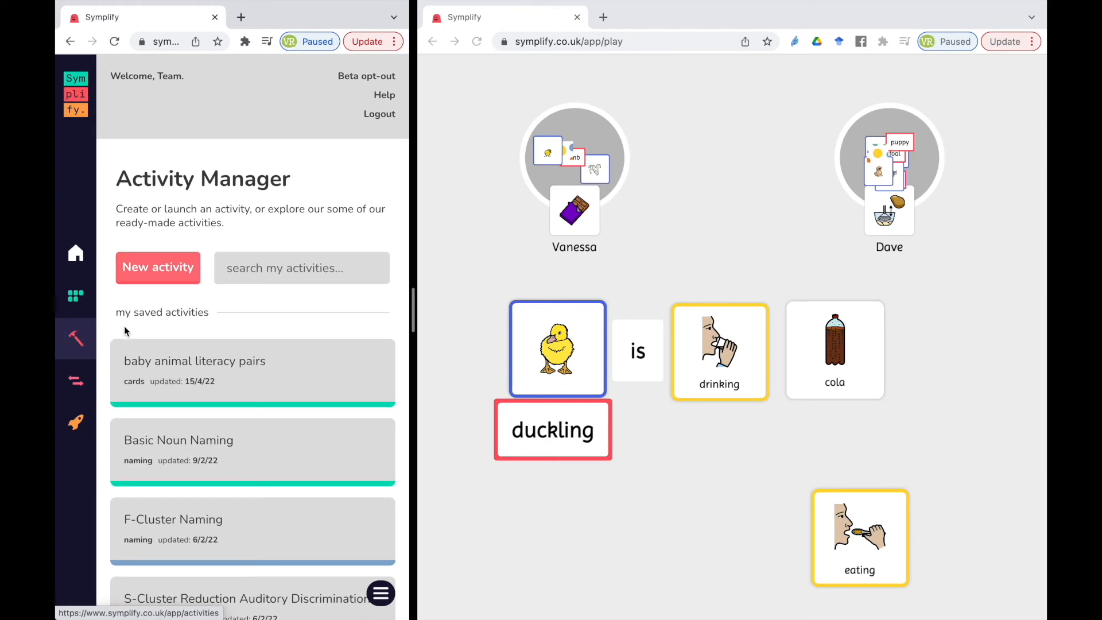
{"action": "scroll", "coordinate": [269, 402], "scroll_direction": "down", "scroll_amount": 10}
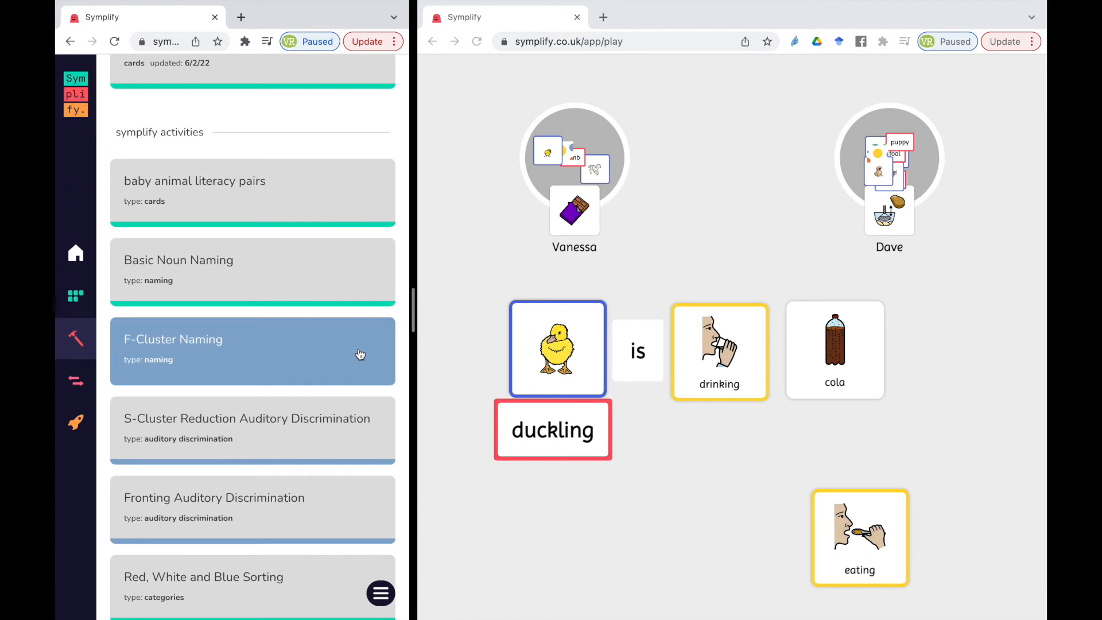
{"action": "scroll", "coordinate": [357, 456], "scroll_direction": "down", "scroll_amount": 6}
{"action": "scroll", "coordinate": [357, 459], "scroll_direction": "down", "scroll_amount": 3}
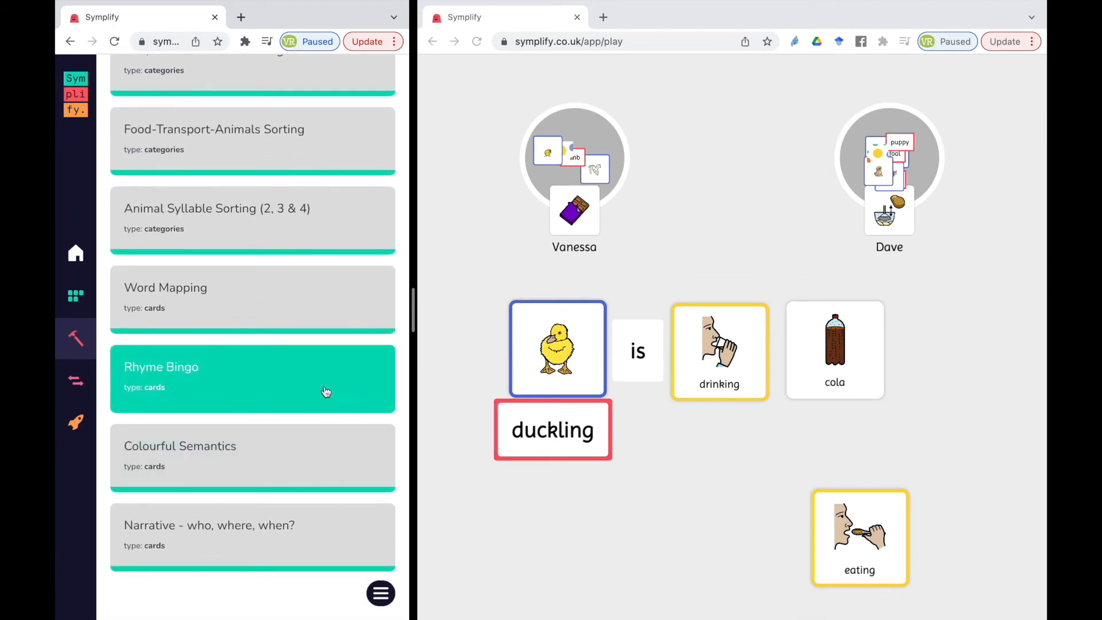
{"action": "left_click", "coordinate": [325, 383]}
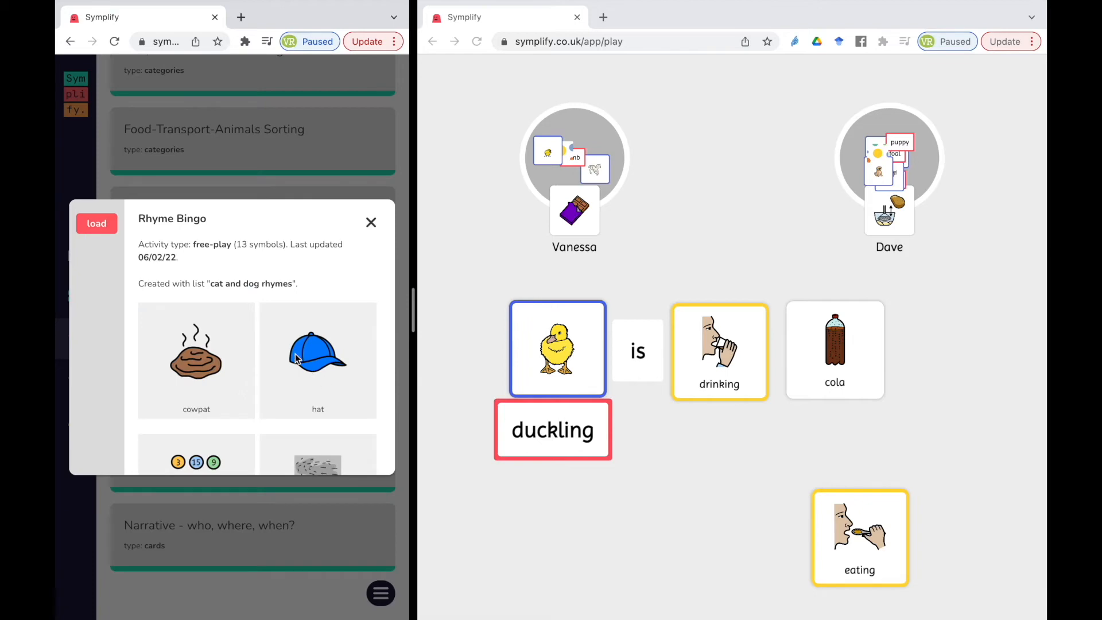
{"action": "left_click", "coordinate": [89, 227]}
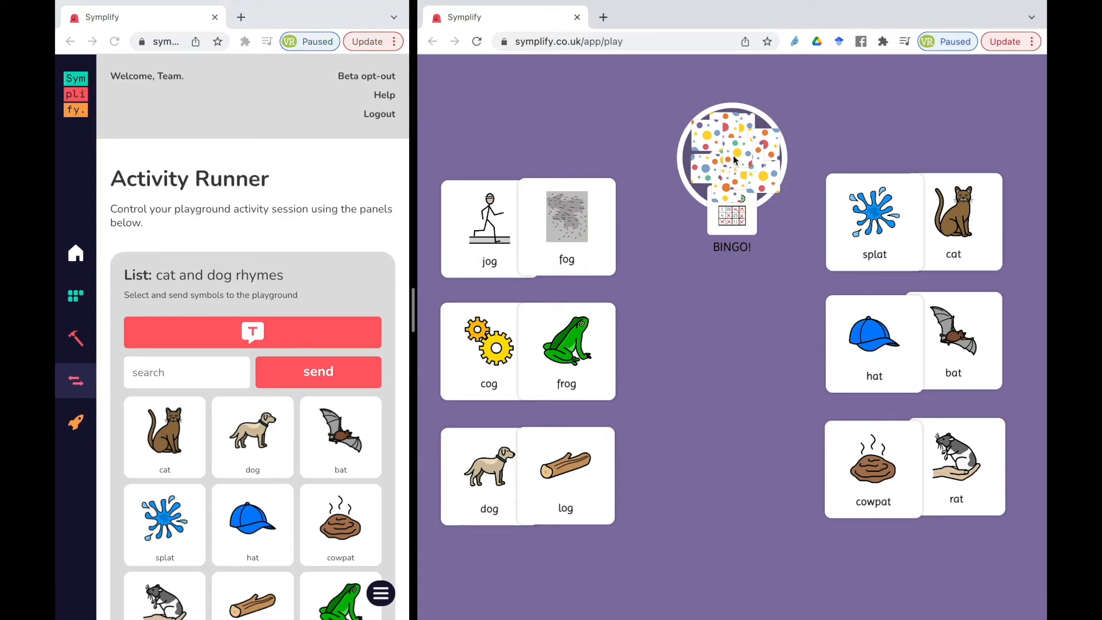
- Draw the frog card from the BINGO! box and cover the matching frog picture with it face down
{"action": "left_click_drag", "start_coordinate": [739, 160], "coordinate": [715, 381]}
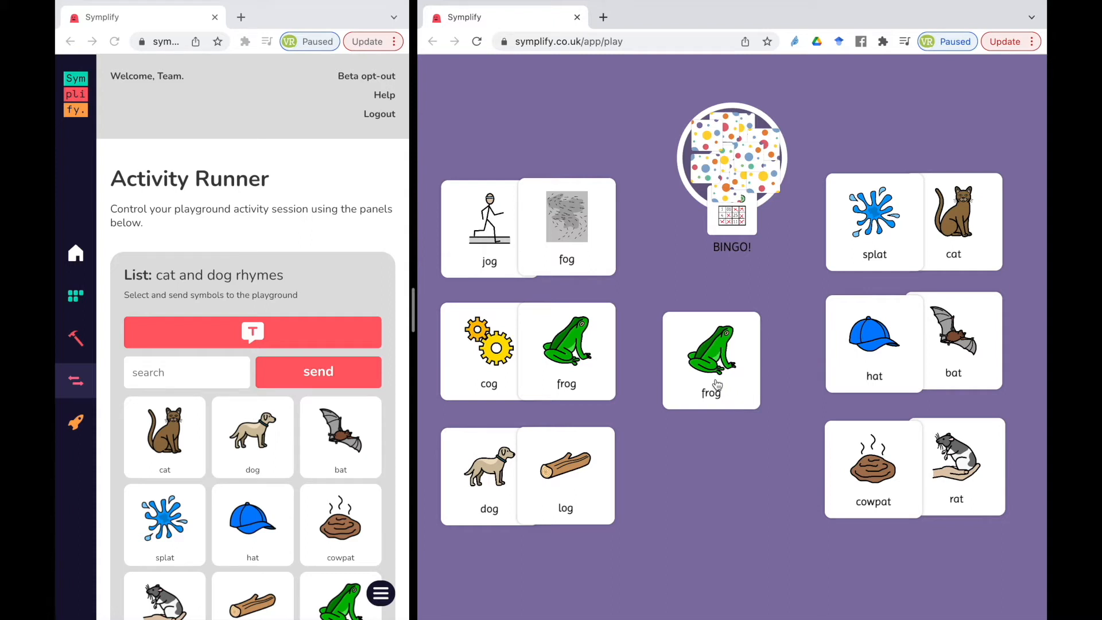
{"action": "left_click_drag", "start_coordinate": [717, 385], "coordinate": [579, 364]}
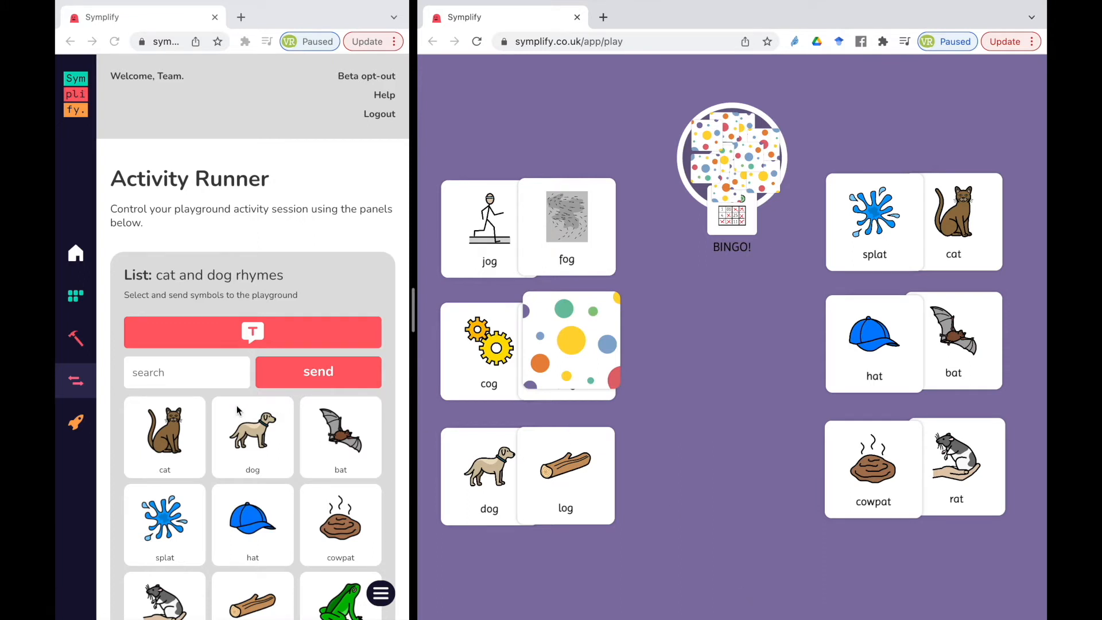
- Load the Word Mapping activity into the playground and shift its "with" card so the "start" card is uncovered
{"action": "left_click", "coordinate": [75, 384]}
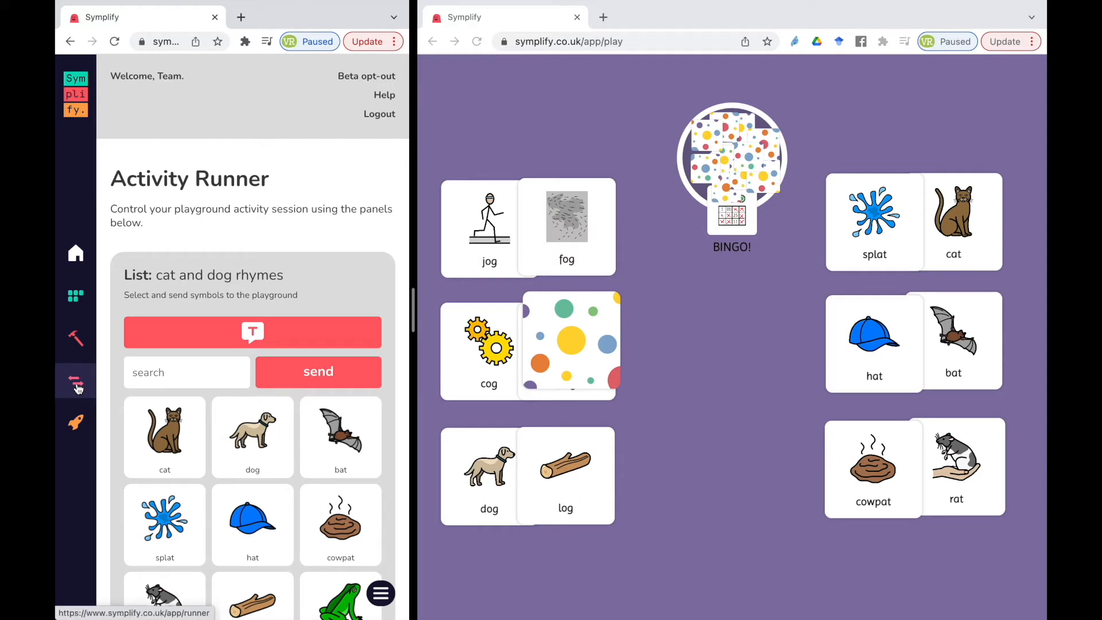
{"action": "left_click", "coordinate": [75, 339]}
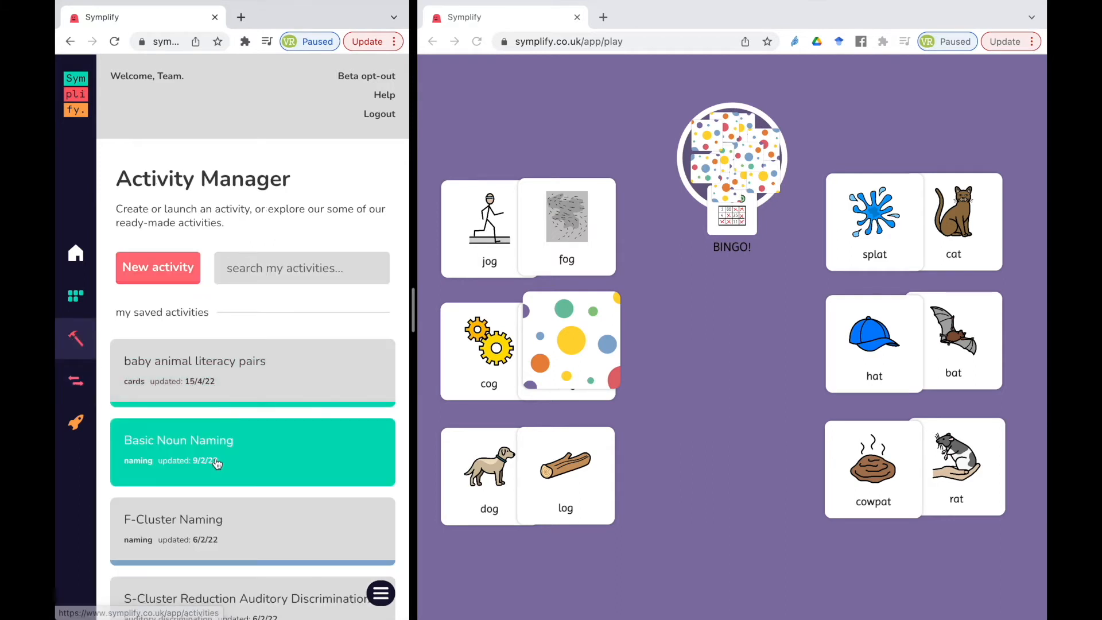
{"action": "scroll", "coordinate": [218, 511], "scroll_direction": "down", "scroll_amount": 7}
{"action": "scroll", "coordinate": [219, 512], "scroll_direction": "down", "scroll_amount": 5}
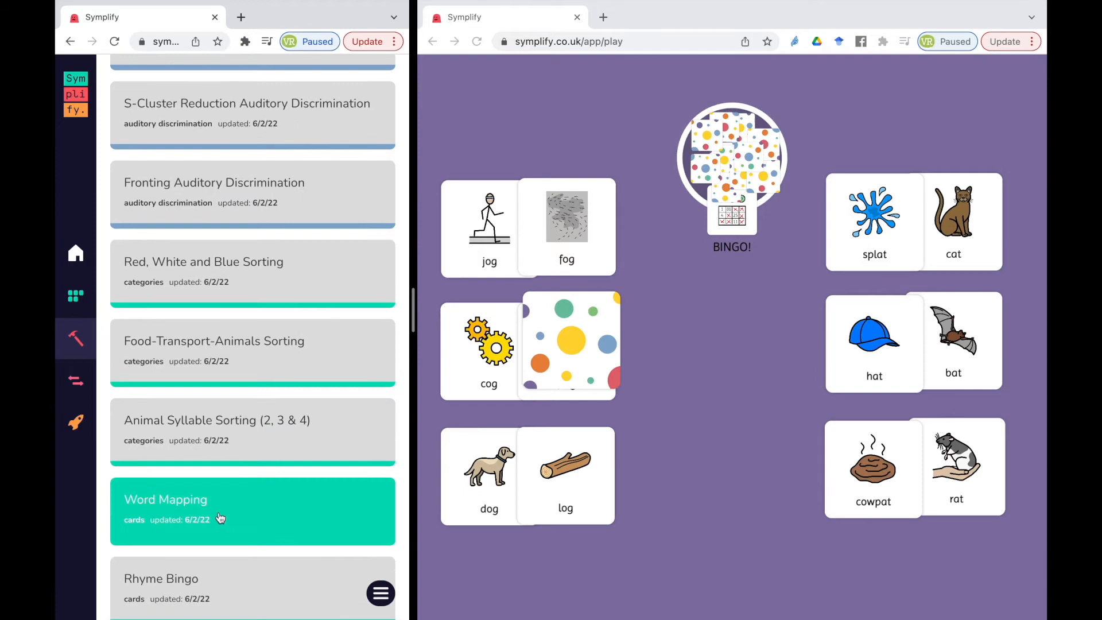
{"action": "left_click", "coordinate": [201, 356]}
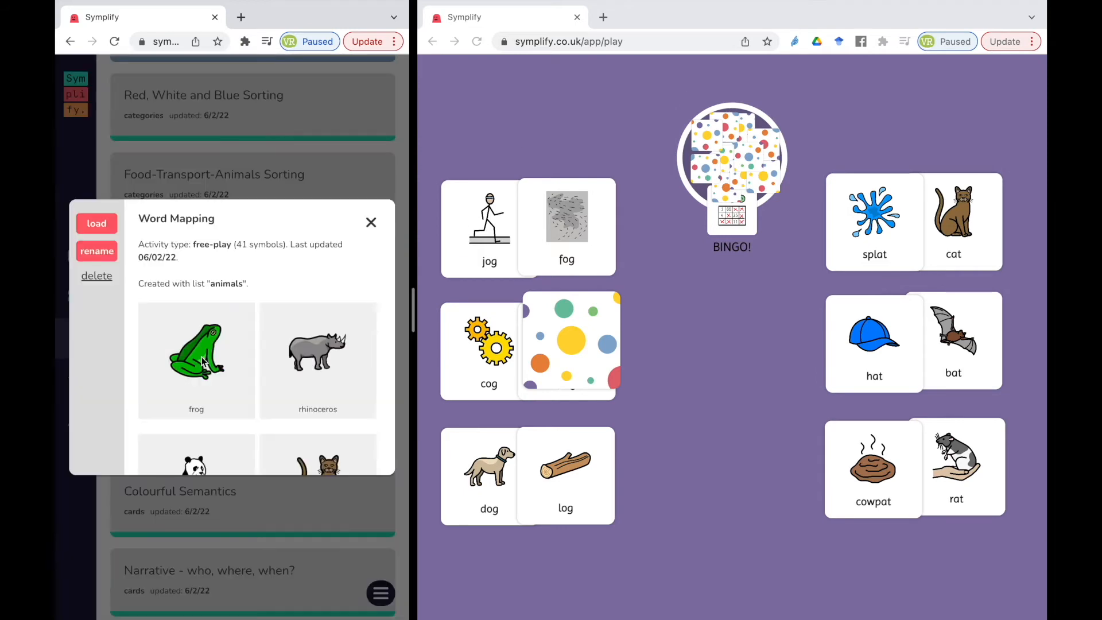
{"action": "left_click", "coordinate": [102, 229]}
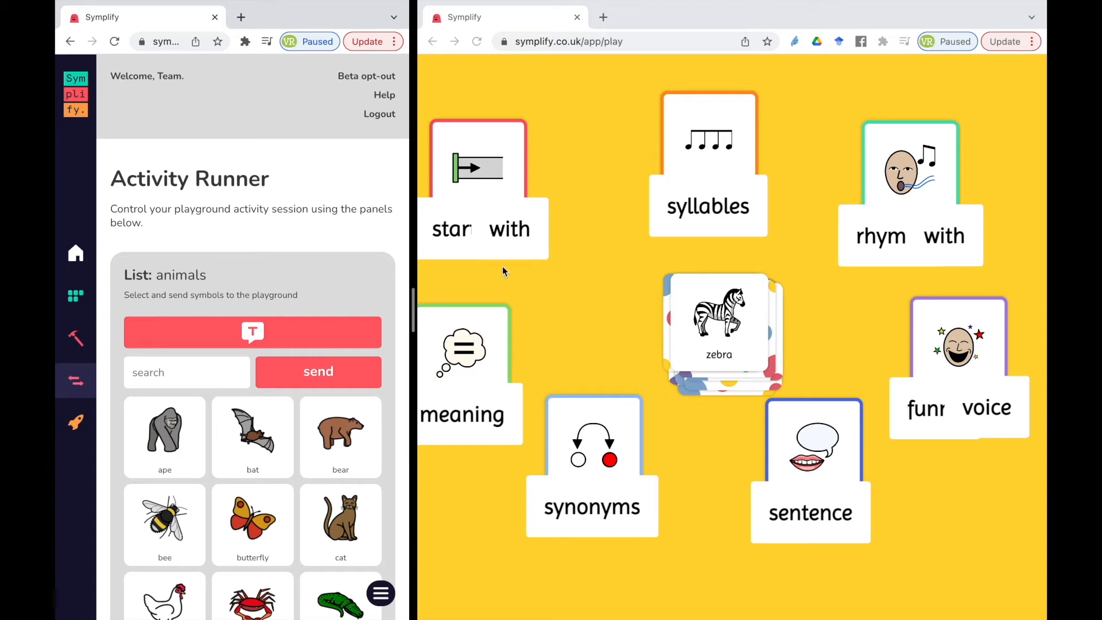
{"action": "left_click", "coordinate": [516, 240]}
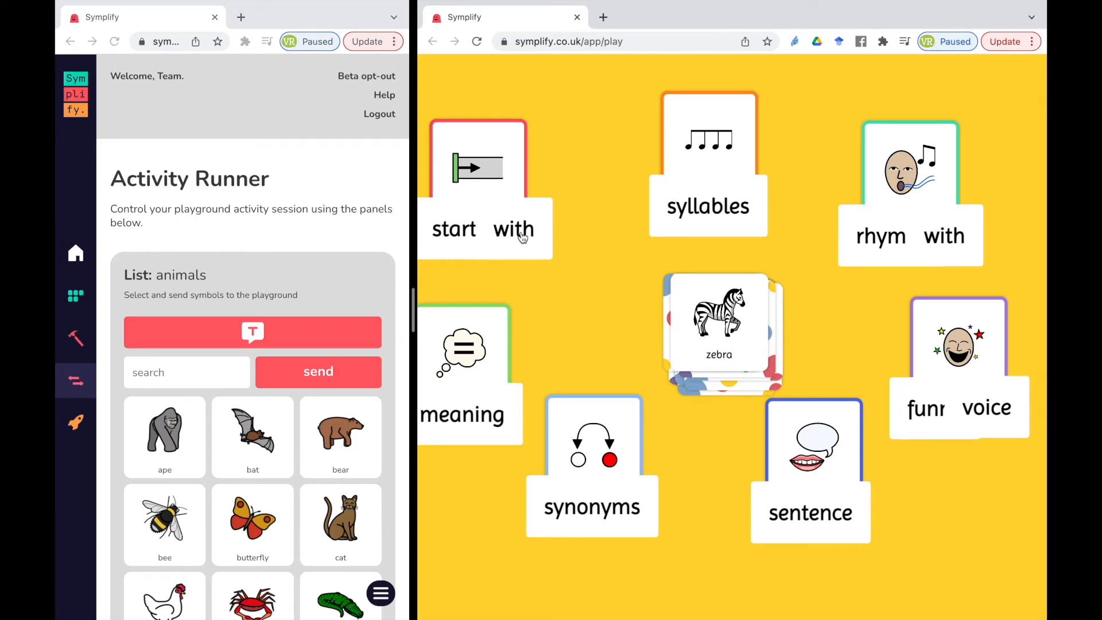
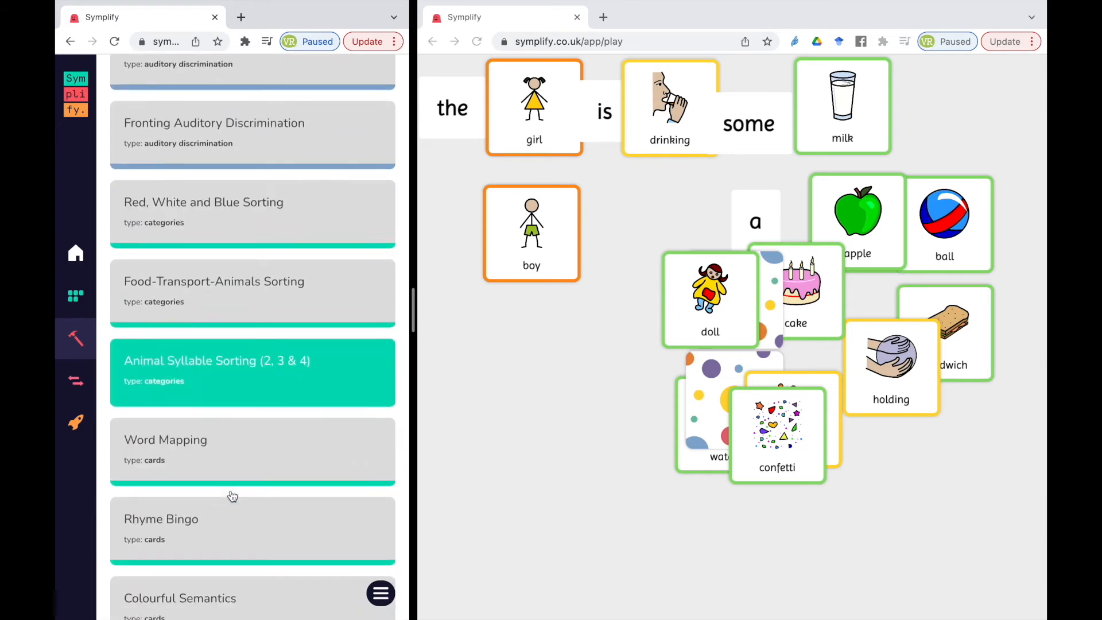
- Reload the ready-made Colourful Semantics activity from the Symplify activities into the playground
{"action": "left_click", "coordinate": [185, 496]}
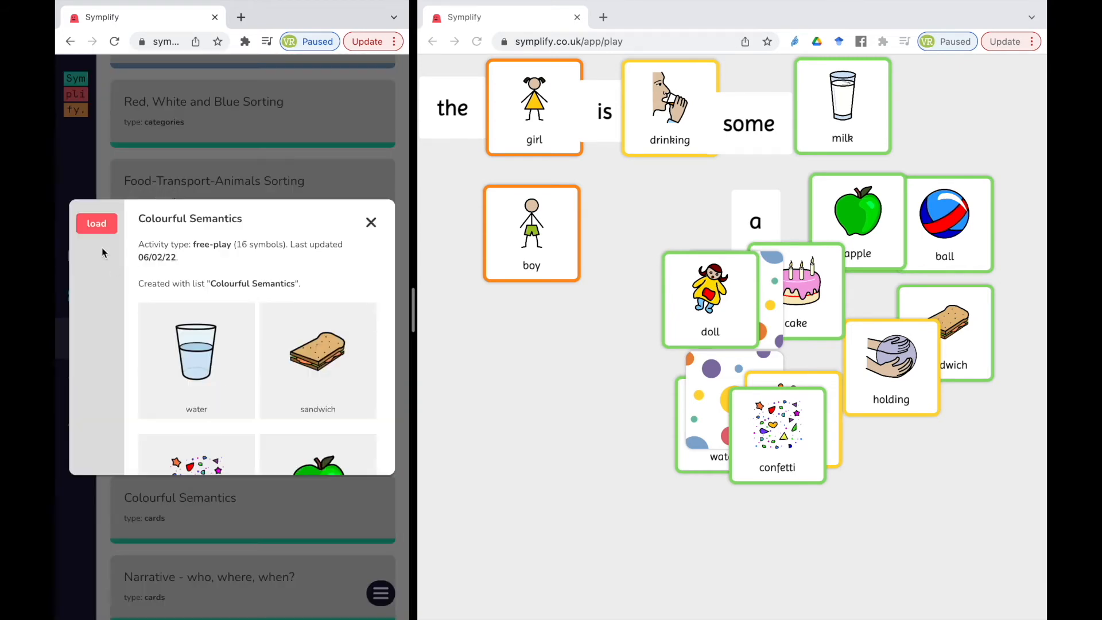
{"action": "left_click", "coordinate": [102, 231]}
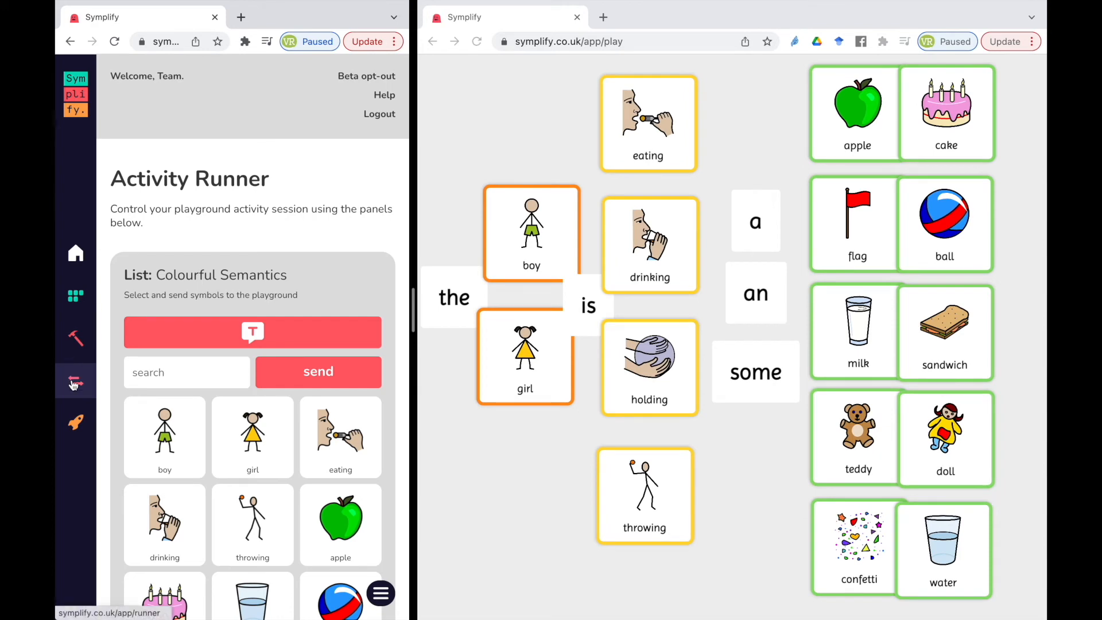
- Load the ready-made "Narrative - who, where, when?" activity into the playground and put the shop card back in the Where? box
{"action": "left_click", "coordinate": [75, 343]}
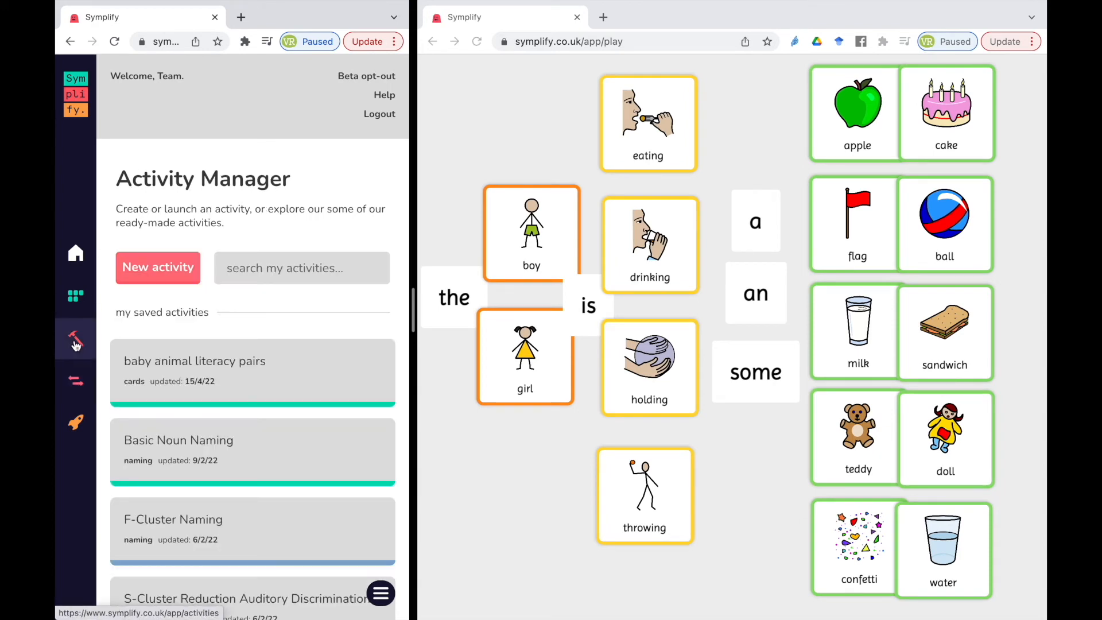
{"action": "scroll", "coordinate": [216, 381], "scroll_direction": "down", "scroll_amount": 10}
{"action": "scroll", "coordinate": [216, 383], "scroll_direction": "up", "scroll_amount": 3}
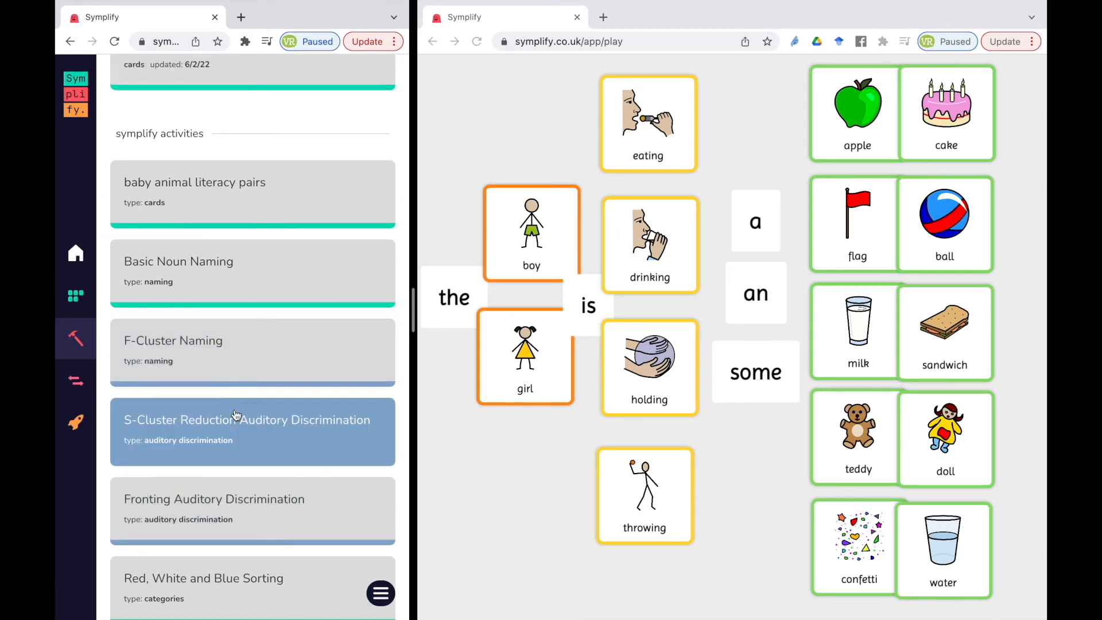
{"action": "scroll", "coordinate": [233, 410], "scroll_direction": "down", "scroll_amount": 8}
{"action": "scroll", "coordinate": [236, 415], "scroll_direction": "down", "scroll_amount": 2}
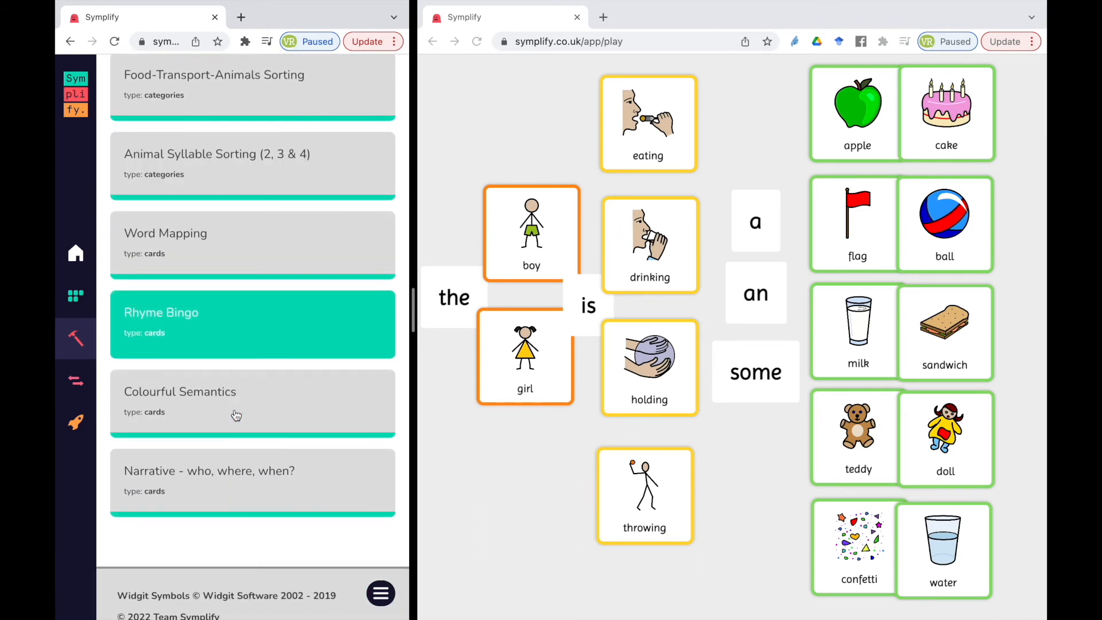
{"action": "left_click", "coordinate": [239, 459]}
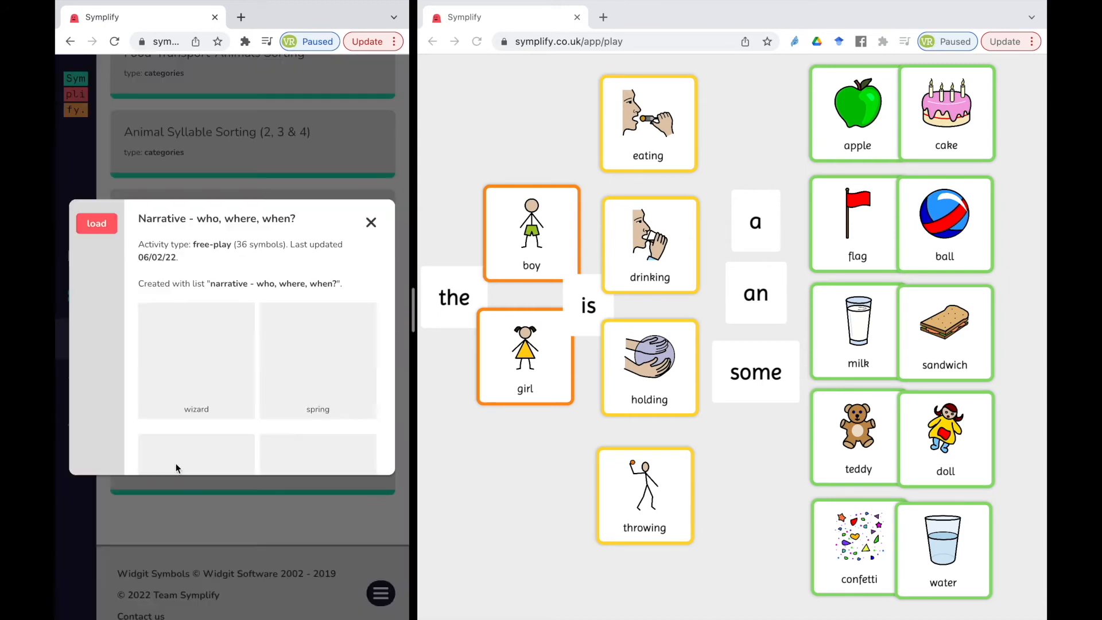
{"action": "left_click", "coordinate": [98, 224]}
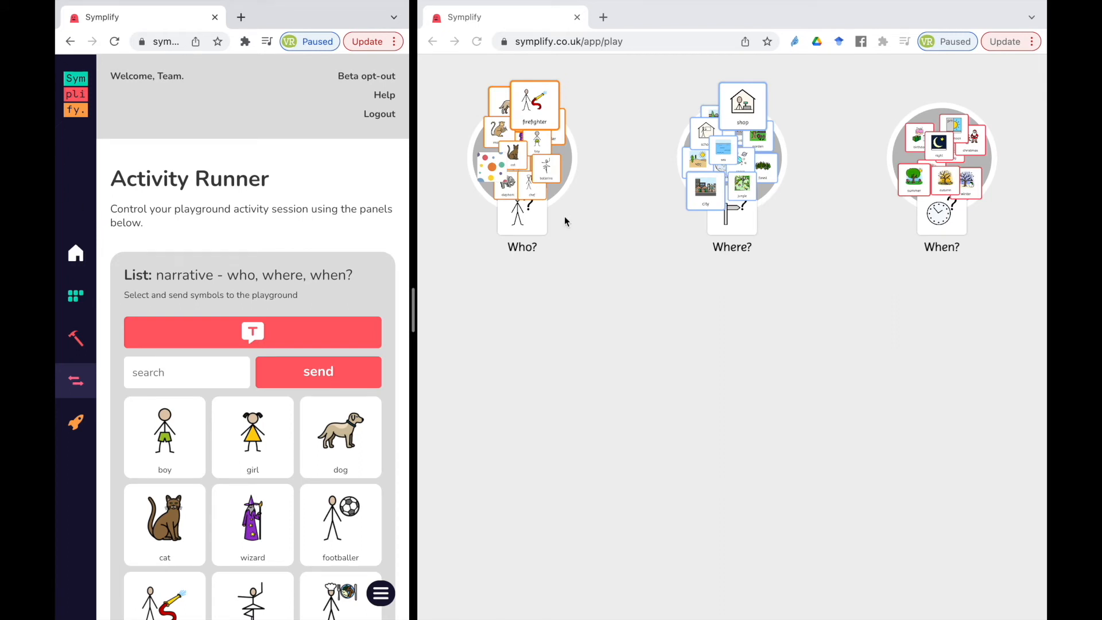
{"action": "left_click", "coordinate": [738, 114]}
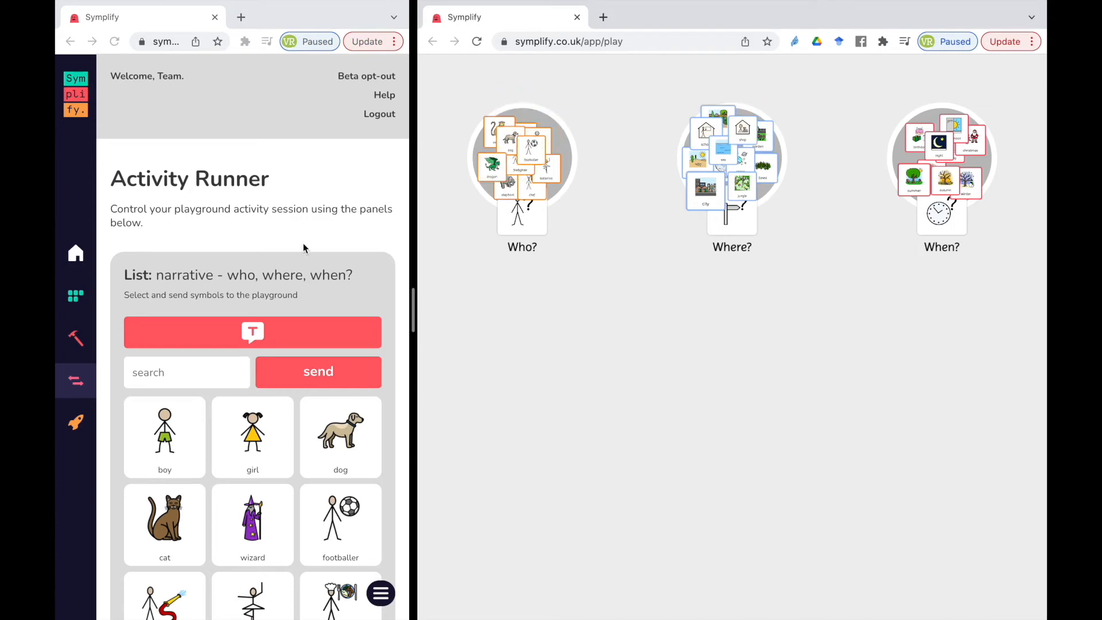
- Look through the symbols of the "narrative - who, where, when?" list and the activity panel below it
{"action": "scroll", "coordinate": [292, 425], "scroll_direction": "down", "scroll_amount": 10}
{"action": "scroll", "coordinate": [291, 426], "scroll_direction": "down", "scroll_amount": 5}
{"action": "scroll", "coordinate": [291, 426], "scroll_direction": "up", "scroll_amount": 8}
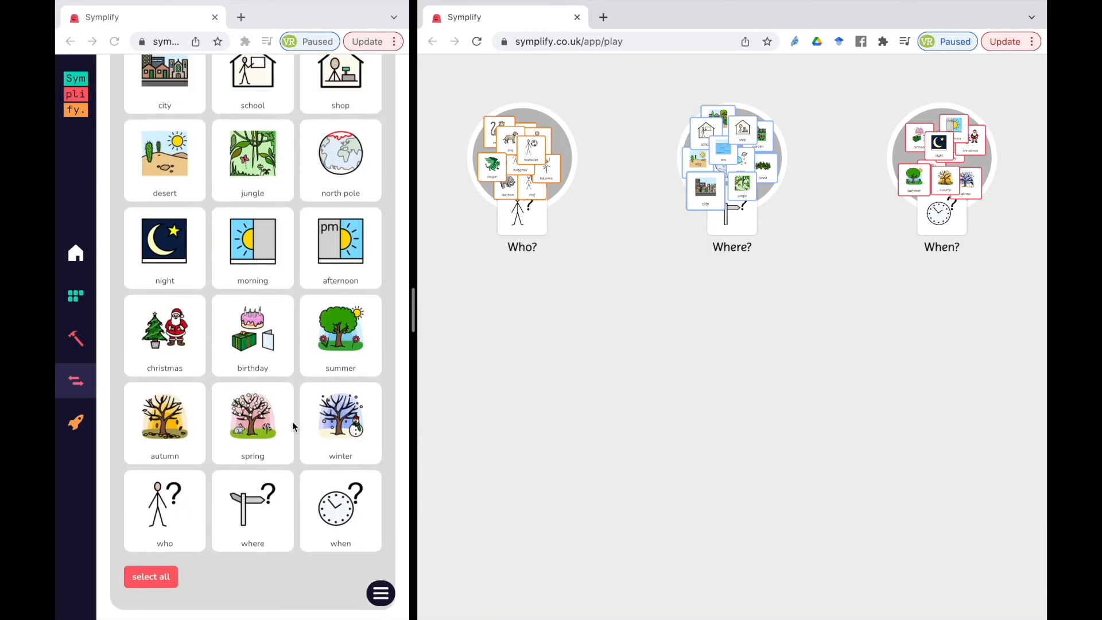
{"action": "scroll", "coordinate": [293, 424], "scroll_direction": "up", "scroll_amount": 5}
{"action": "scroll", "coordinate": [293, 424], "scroll_direction": "down", "scroll_amount": 2}
{"action": "scroll", "coordinate": [292, 423], "scroll_direction": "down", "scroll_amount": 8}
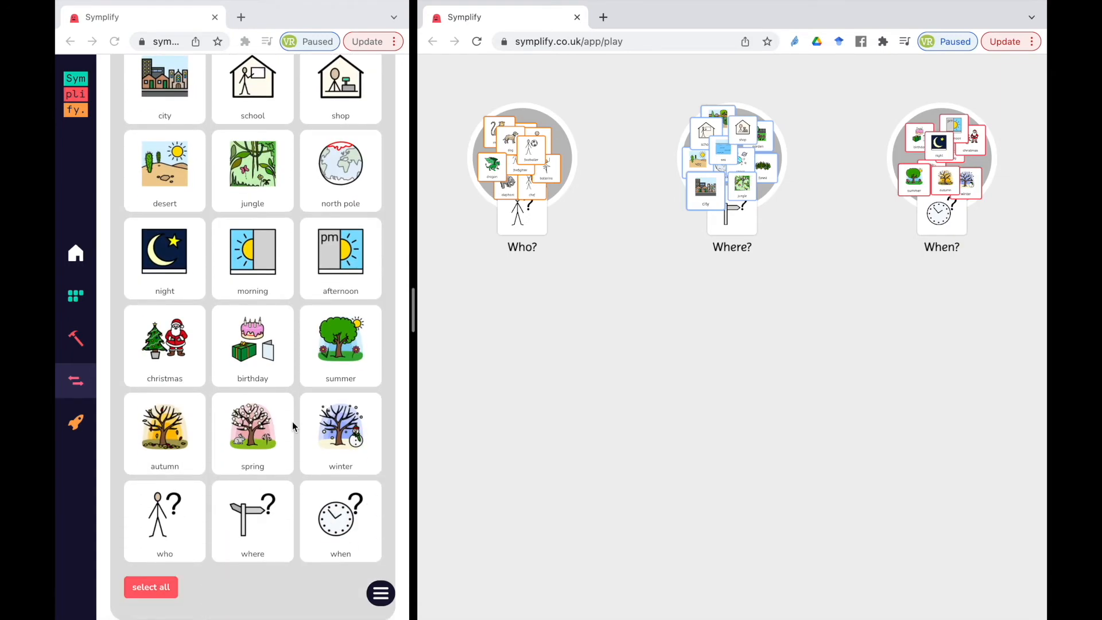
{"action": "scroll", "coordinate": [292, 426], "scroll_direction": "down", "scroll_amount": 3}
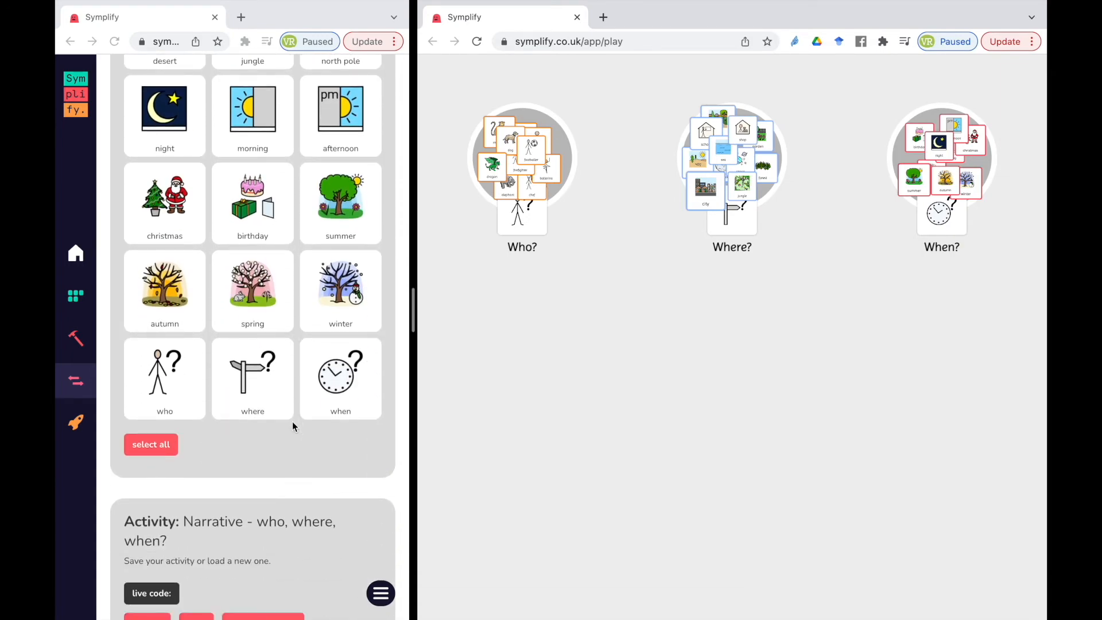
{"action": "scroll", "coordinate": [291, 426], "scroll_direction": "down", "scroll_amount": 2}
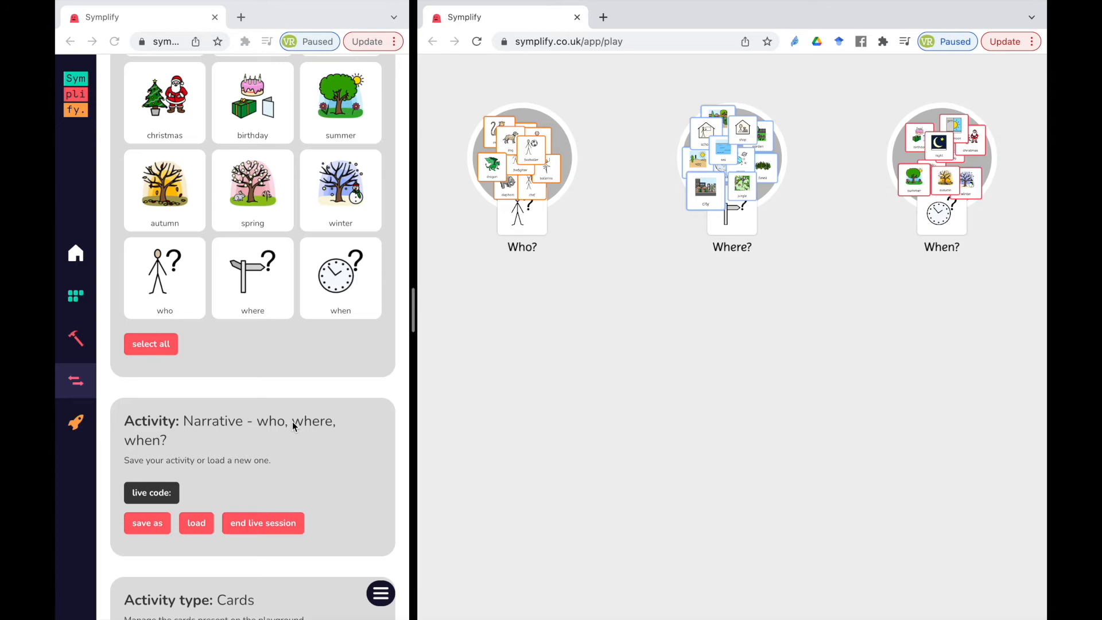
{"action": "scroll", "coordinate": [284, 358], "scroll_direction": "down", "scroll_amount": 2}
{"action": "scroll", "coordinate": [284, 358], "scroll_direction": "up", "scroll_amount": 20}
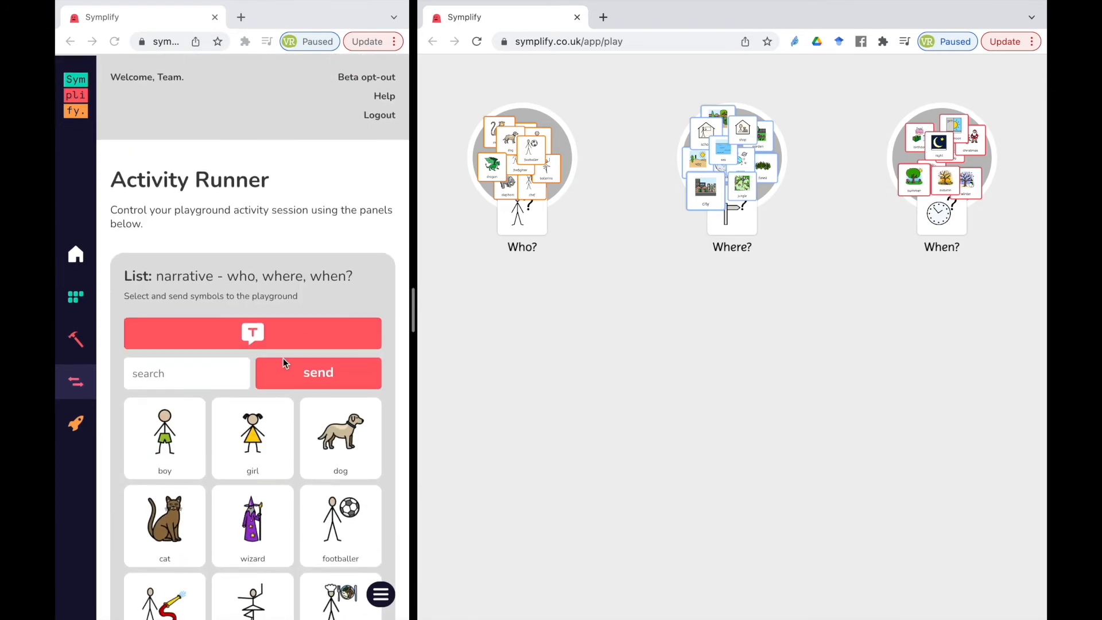
{"action": "scroll", "coordinate": [276, 466], "scroll_direction": "down", "scroll_amount": 2}
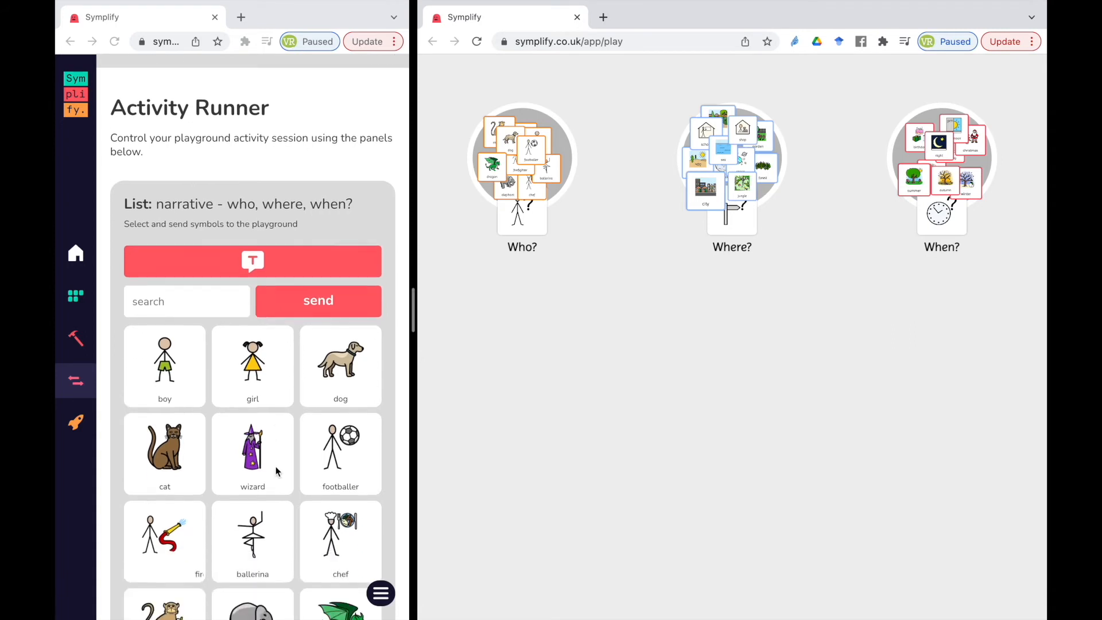
{"action": "scroll", "coordinate": [255, 447], "scroll_direction": "down", "scroll_amount": 2}
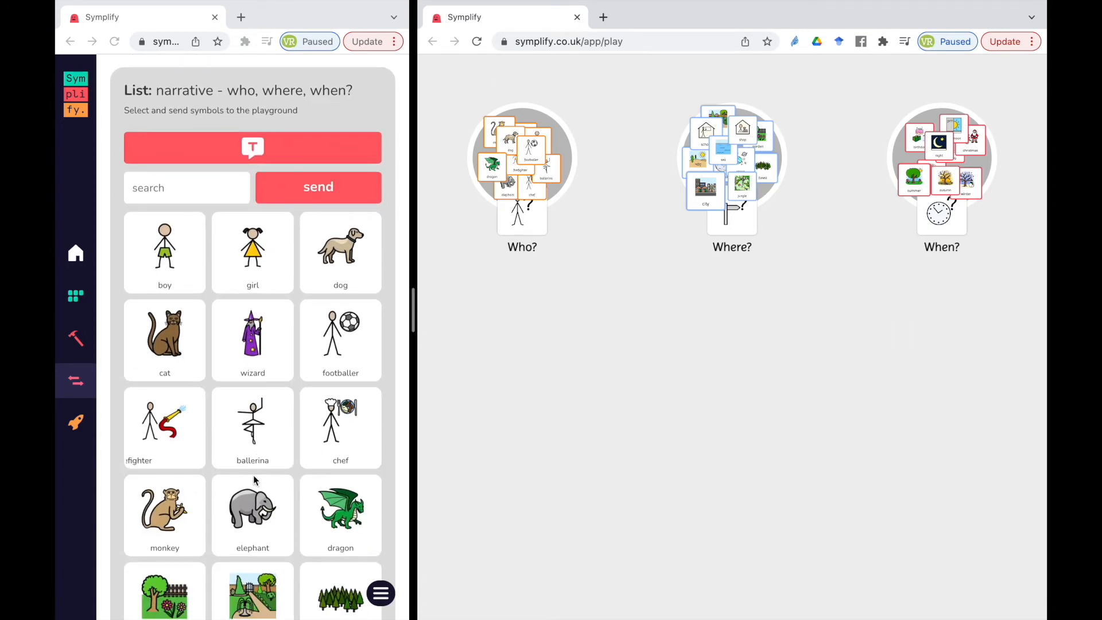
- Search for "capybara", send its symbol with image and text and an orange border, and place the card below the boxes
{"action": "left_click", "coordinate": [166, 195]}
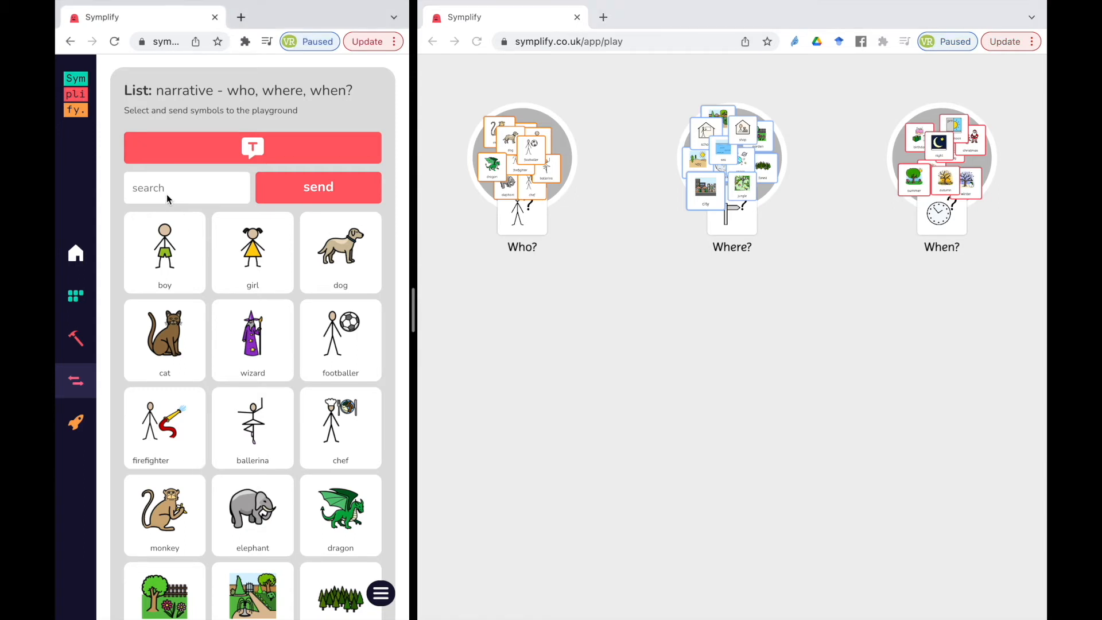
{"action": "type", "text": "capybara"}
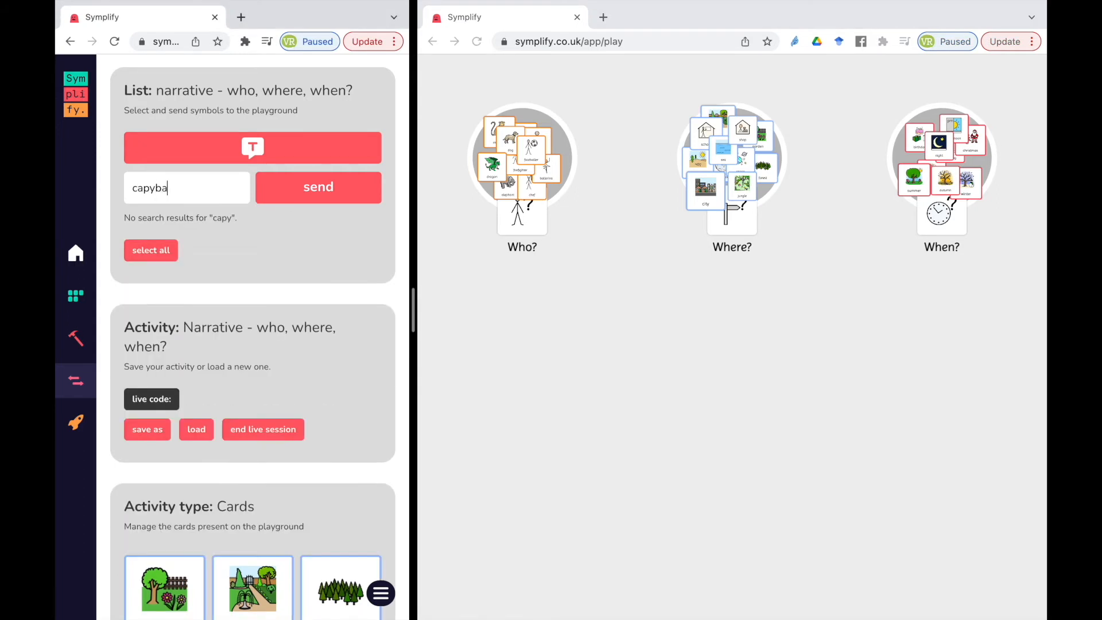
{"action": "left_click", "coordinate": [161, 267]}
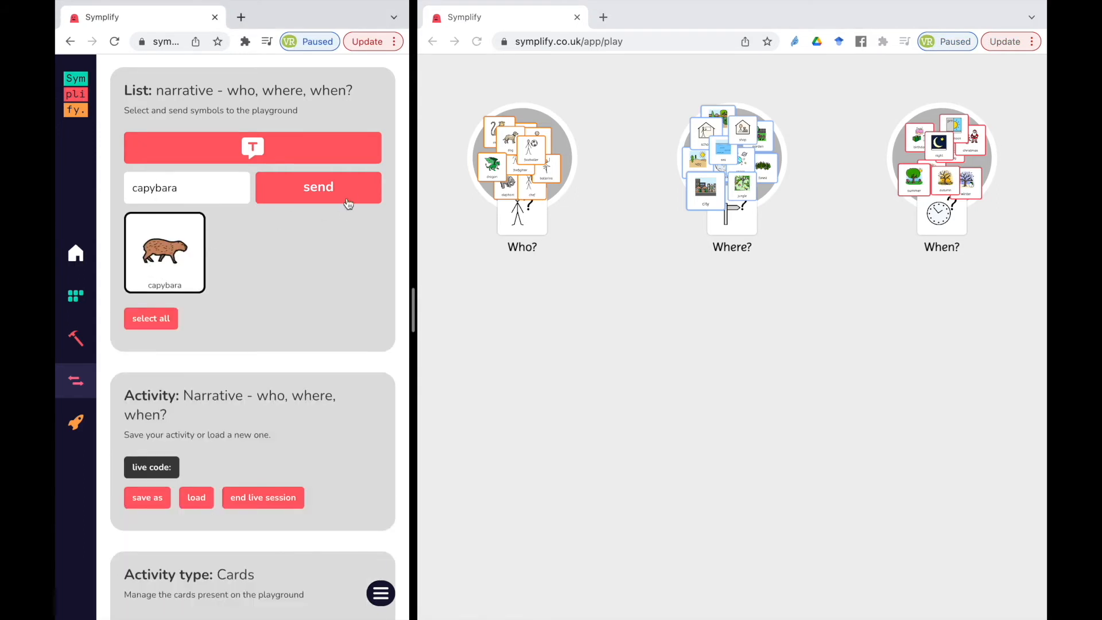
{"action": "left_click", "coordinate": [347, 193]}
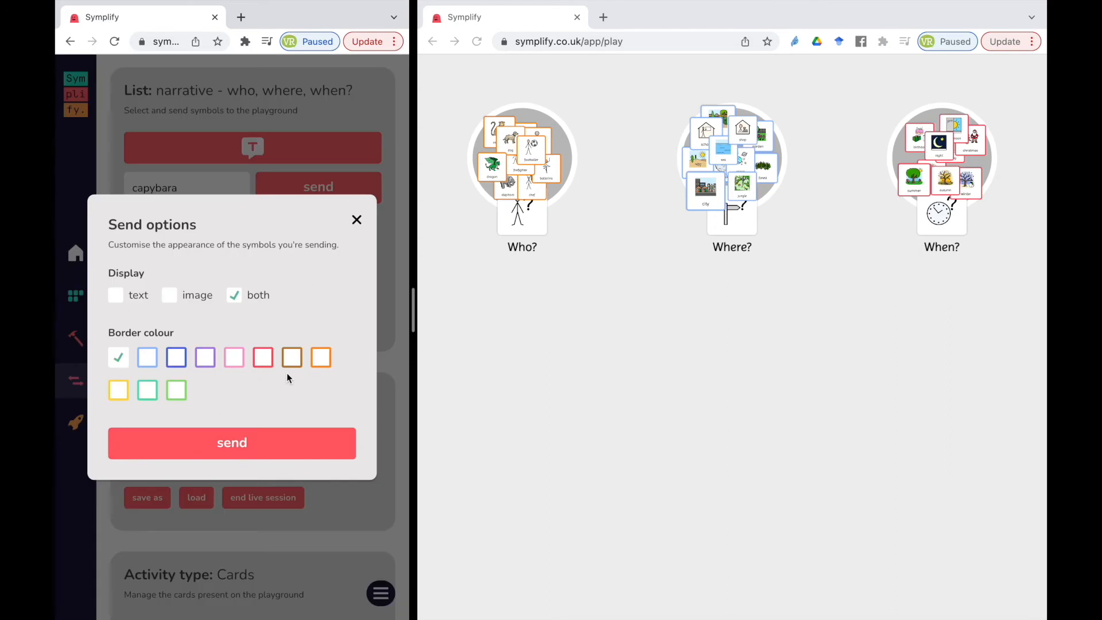
{"action": "left_click", "coordinate": [321, 357]}
{"action": "left_click", "coordinate": [241, 436]}
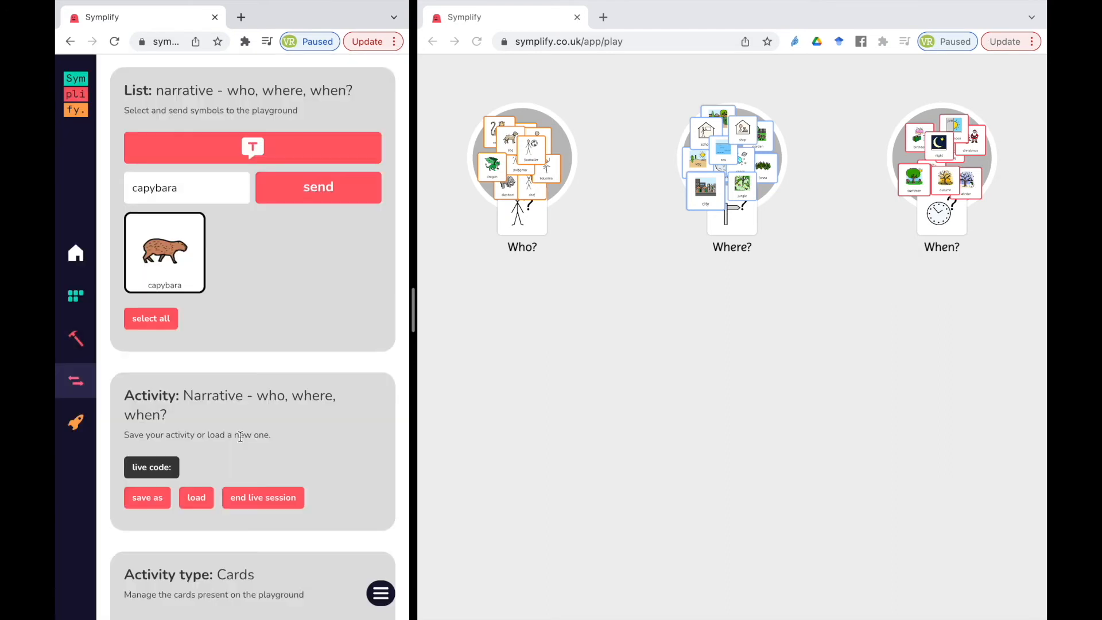
{"action": "left_click", "coordinate": [851, 282]}
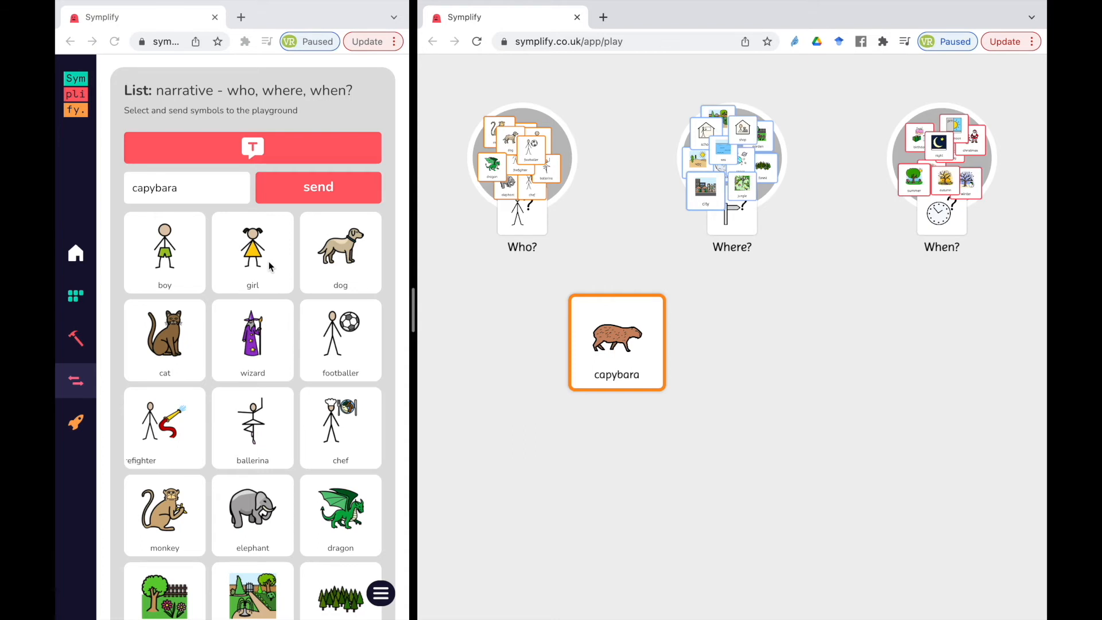
- Create a new Auditory Discrimination activity using the saved "s/d/m multiple oppositions" list
{"action": "left_click", "coordinate": [77, 344]}
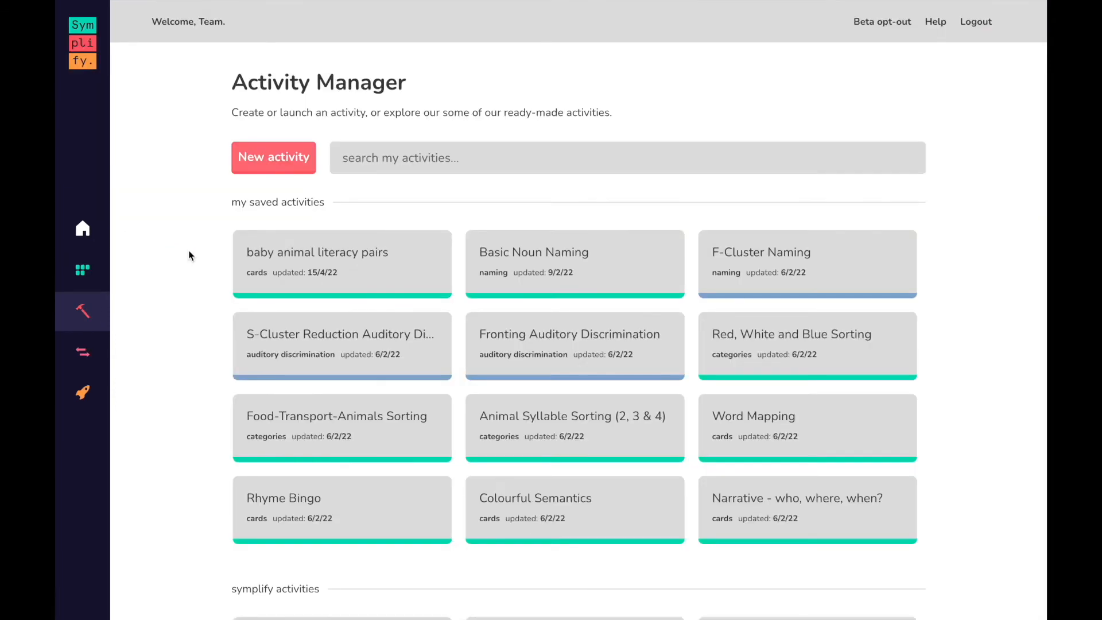
{"action": "left_click", "coordinate": [264, 160]}
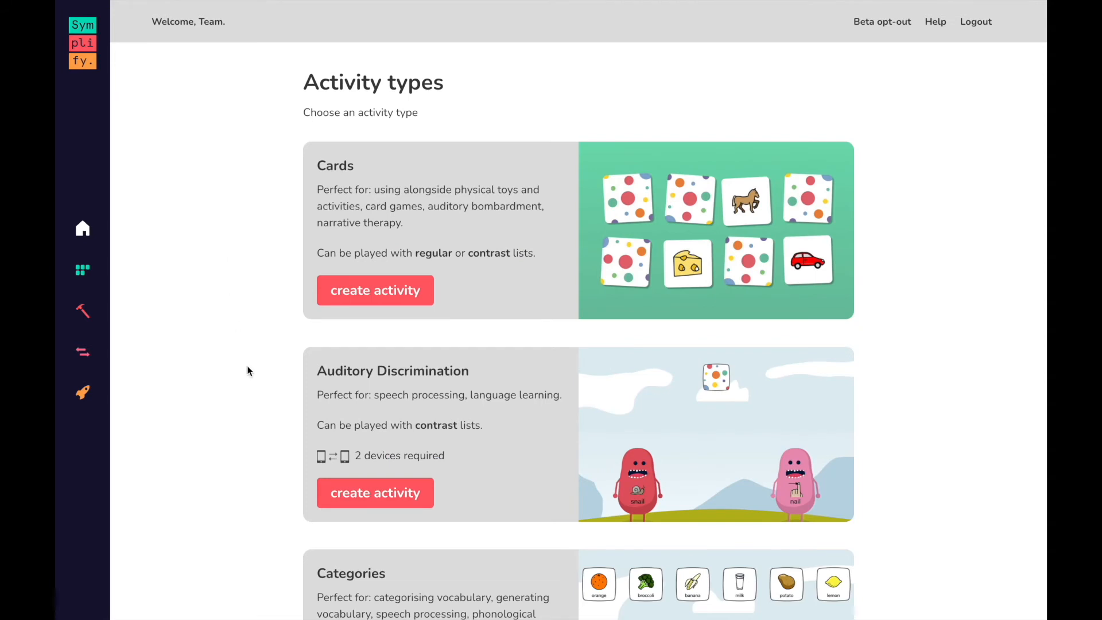
{"action": "scroll", "coordinate": [233, 480], "scroll_direction": "down", "scroll_amount": 2}
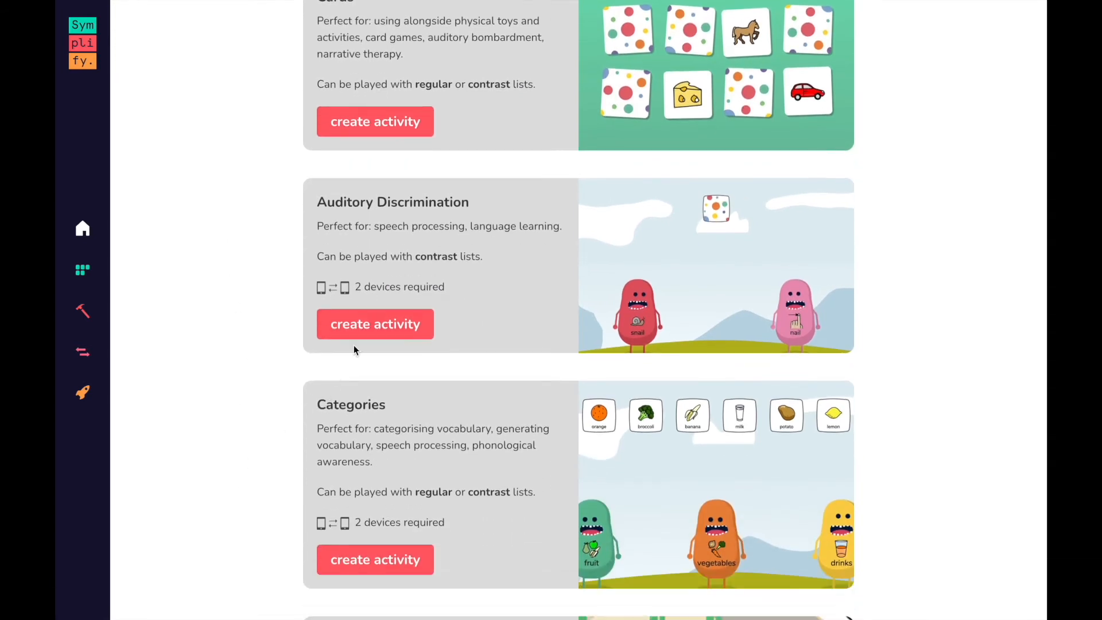
{"action": "left_click", "coordinate": [373, 328]}
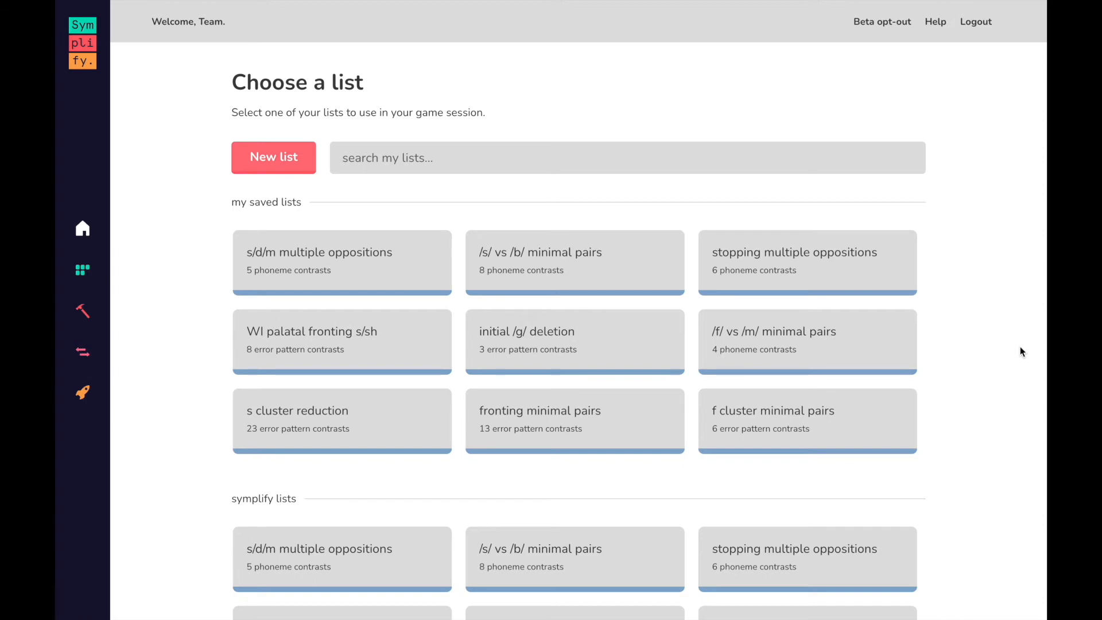
{"action": "left_click", "coordinate": [269, 267]}
- Review the display and therapy options, keep symbol image and text with assessment mode off, and start the session
{"action": "scroll", "coordinate": [319, 361], "scroll_direction": "down", "scroll_amount": 5}
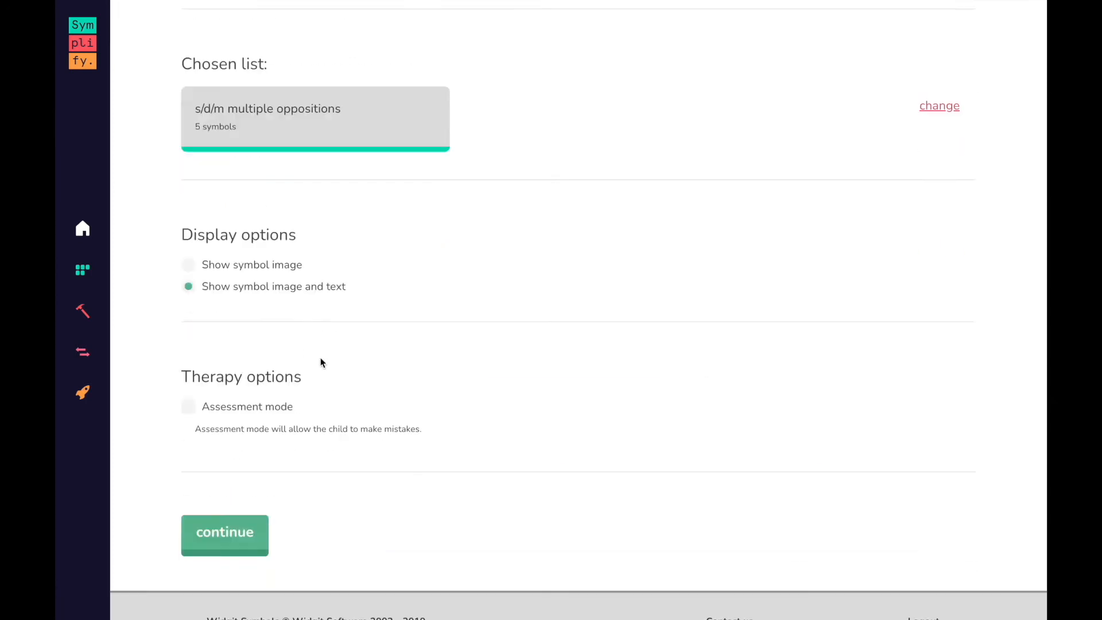
{"action": "scroll", "coordinate": [322, 403], "scroll_direction": "up", "scroll_amount": 3}
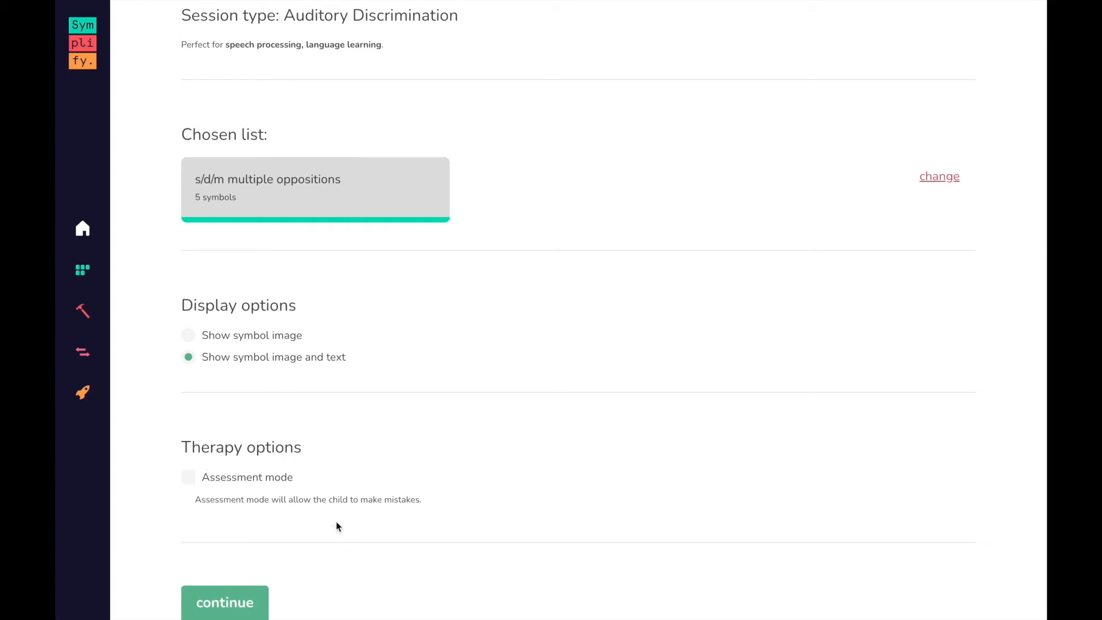
{"action": "scroll", "coordinate": [344, 542], "scroll_direction": "down", "scroll_amount": 1}
{"action": "left_click", "coordinate": [219, 554]}
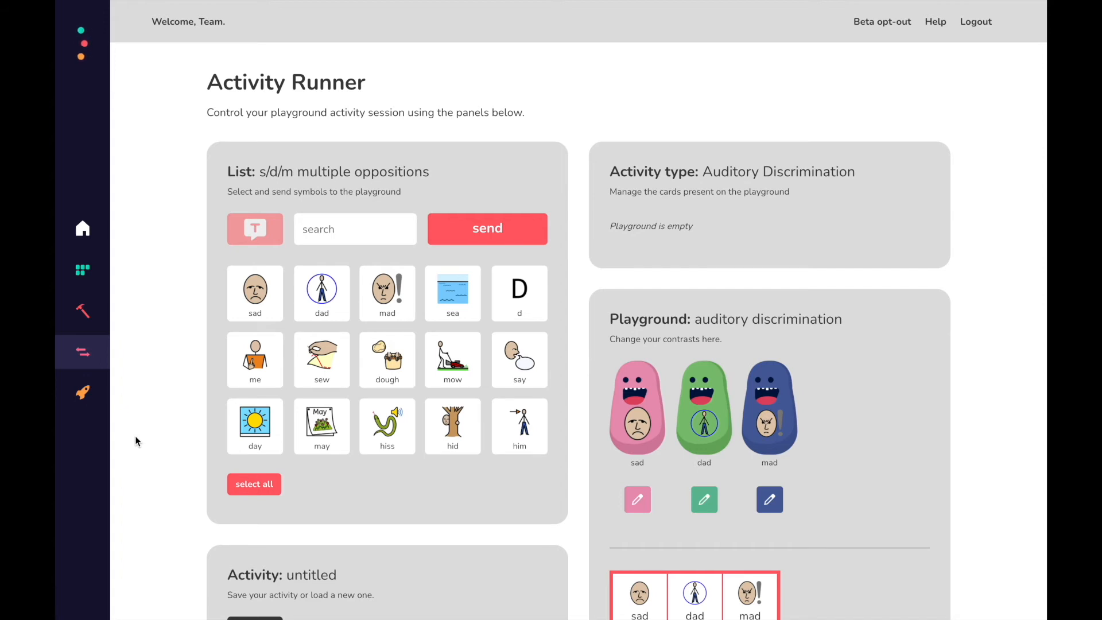
- Look through the Activity Runner's symbol list, activity controls and monster contrast sets beside the playground
{"action": "scroll", "coordinate": [139, 467], "scroll_direction": "down", "scroll_amount": 5}
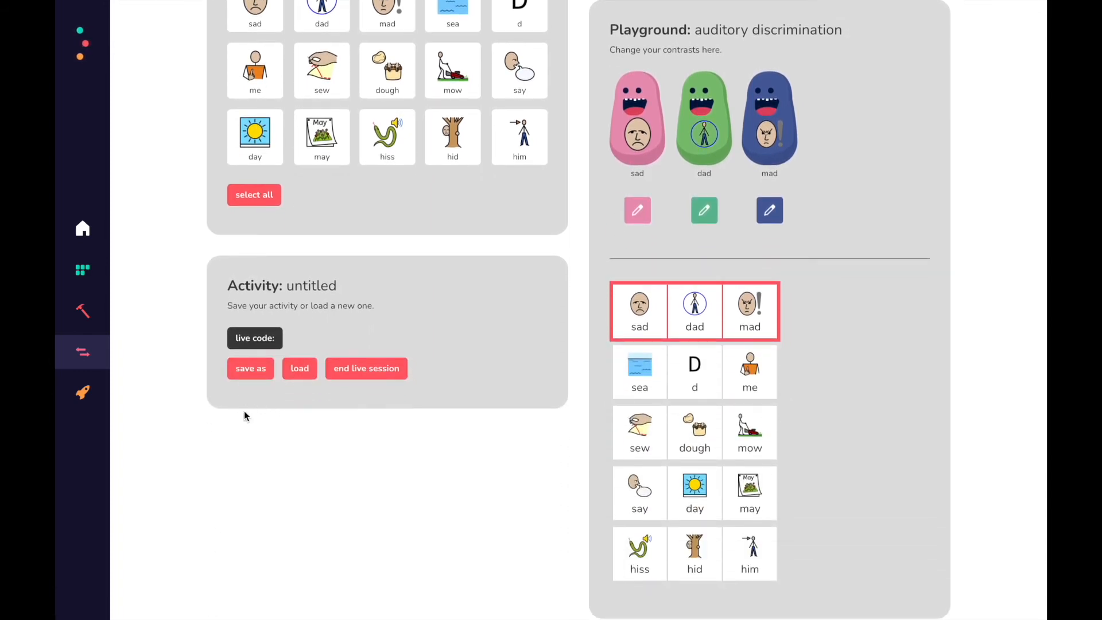
{"action": "scroll", "coordinate": [206, 380], "scroll_direction": "up", "scroll_amount": 5}
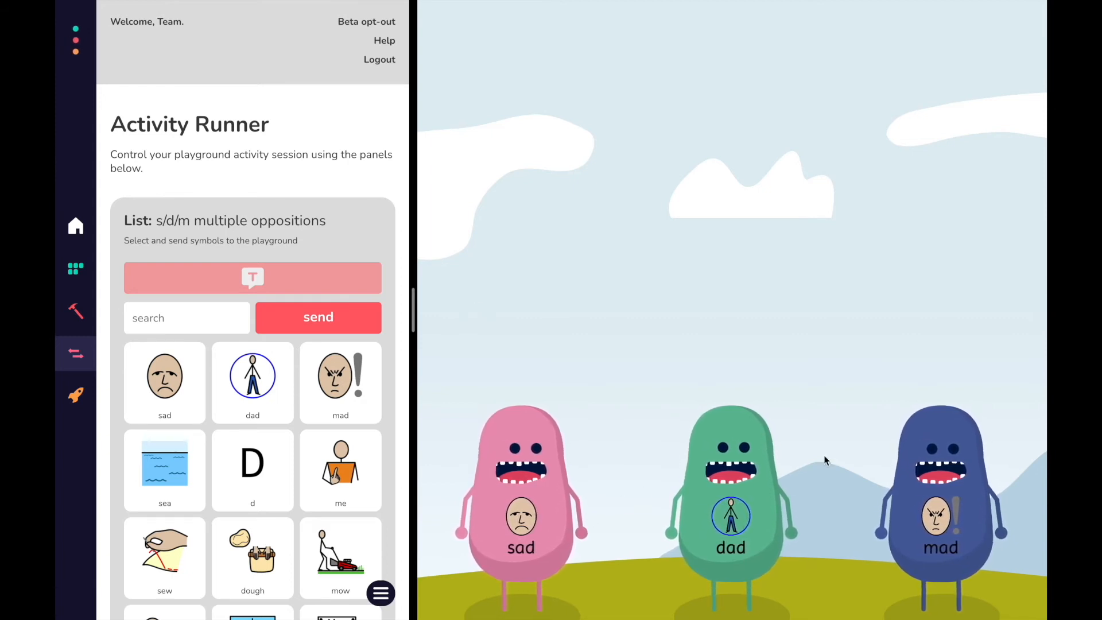
{"action": "scroll", "coordinate": [229, 453], "scroll_direction": "down", "scroll_amount": 6}
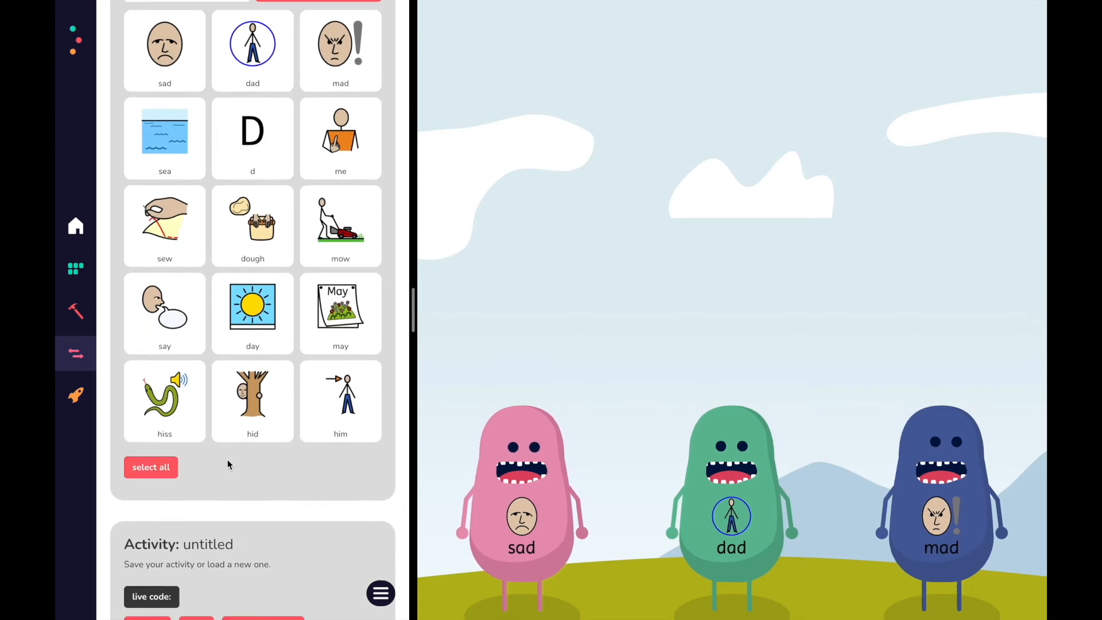
{"action": "scroll", "coordinate": [227, 459], "scroll_direction": "down", "scroll_amount": 8}
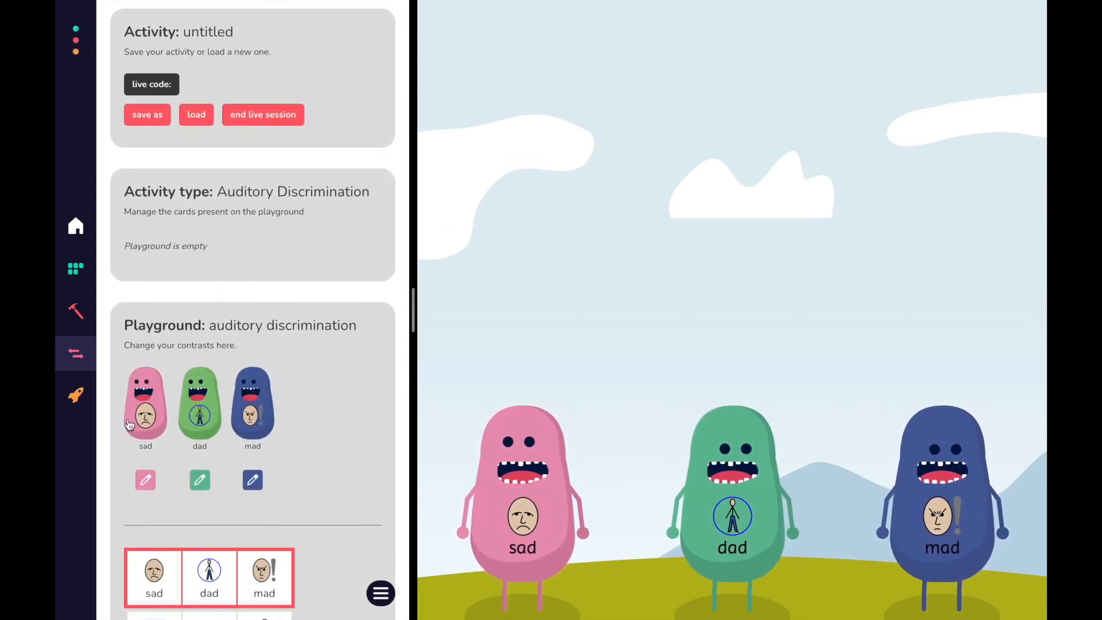
{"action": "scroll", "coordinate": [310, 436], "scroll_direction": "down", "scroll_amount": 1}
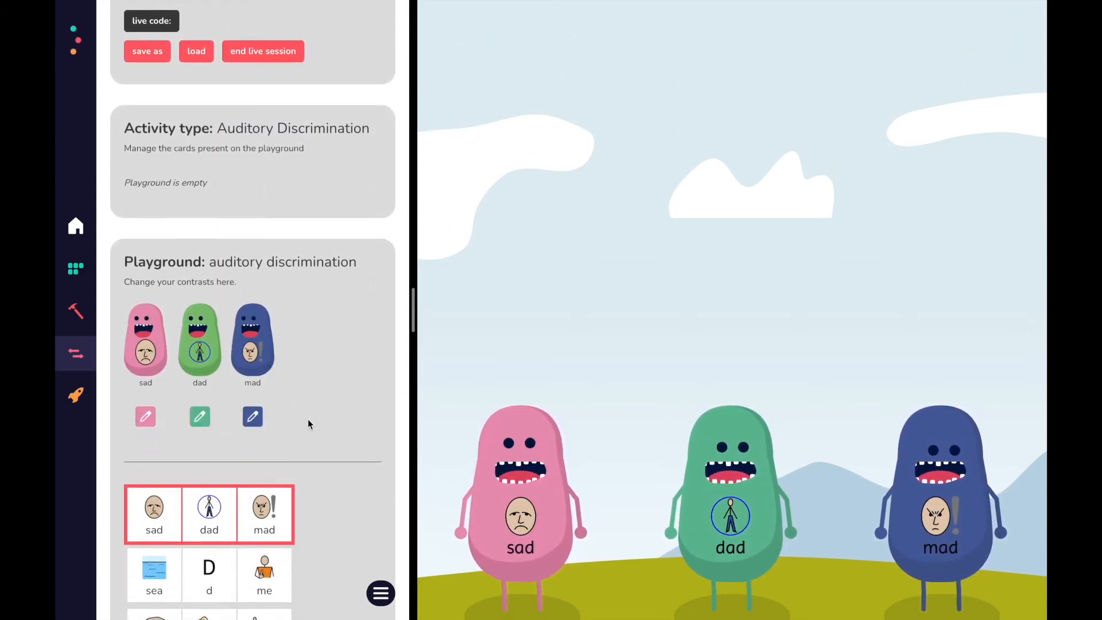
- Send the "sad" symbol to the playground with the default border colour
{"action": "scroll", "coordinate": [308, 423], "scroll_direction": "up", "scroll_amount": 15}
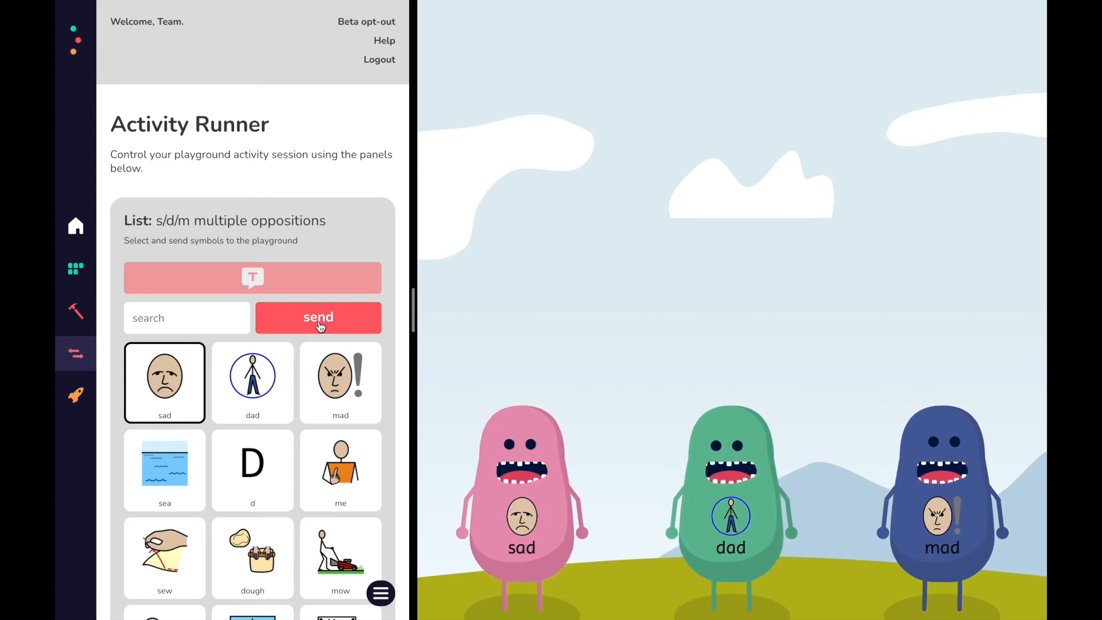
{"action": "left_click", "coordinate": [321, 326]}
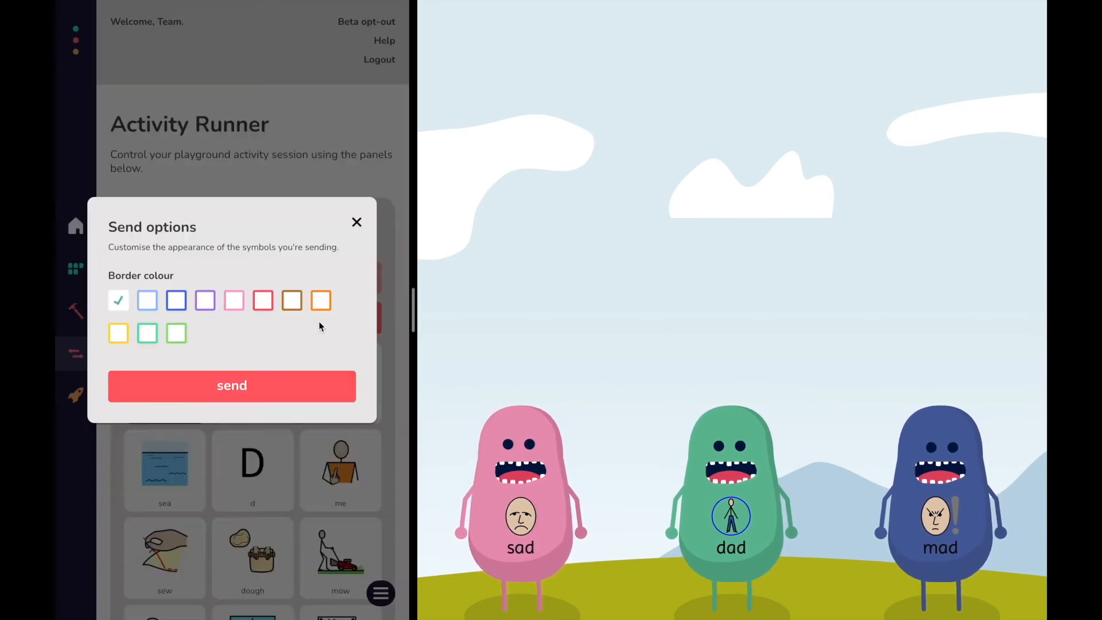
{"action": "left_click", "coordinate": [222, 392]}
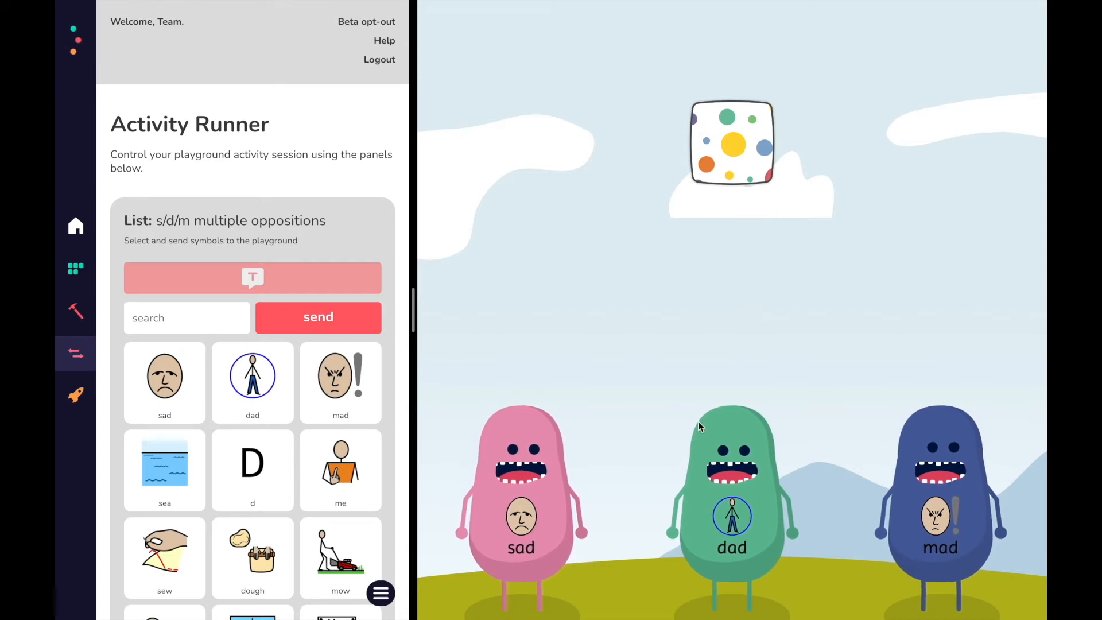
- Check the sent card in the activity panel, try it on the "dad" monster, and feed it to the "sad" monster
{"action": "scroll", "coordinate": [229, 531], "scroll_direction": "down", "scroll_amount": 10}
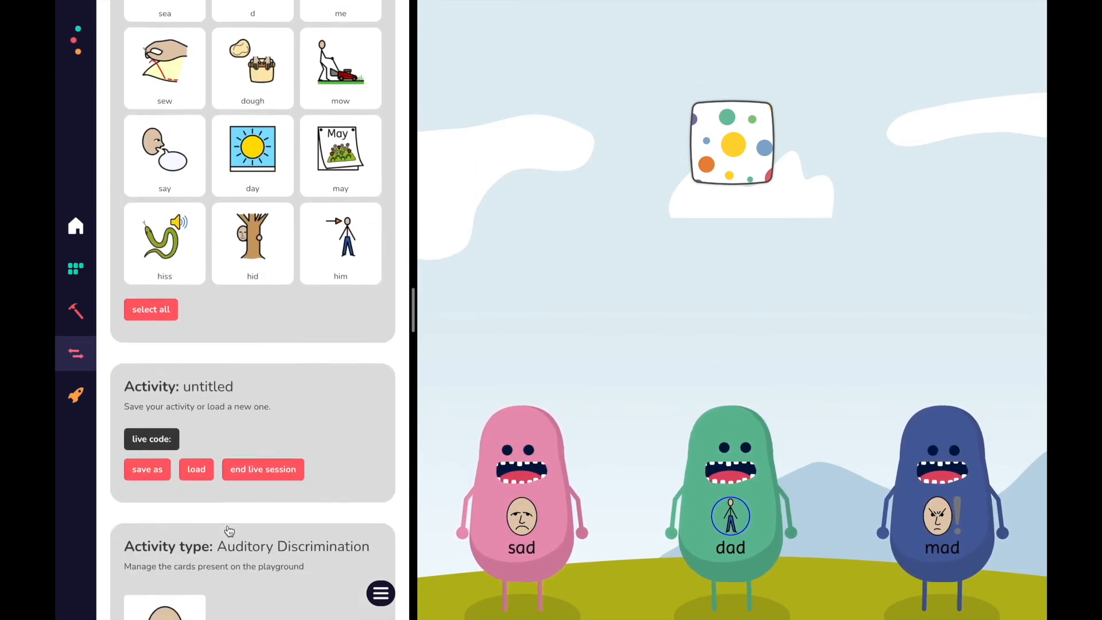
{"action": "scroll", "coordinate": [229, 530], "scroll_direction": "down", "scroll_amount": 5}
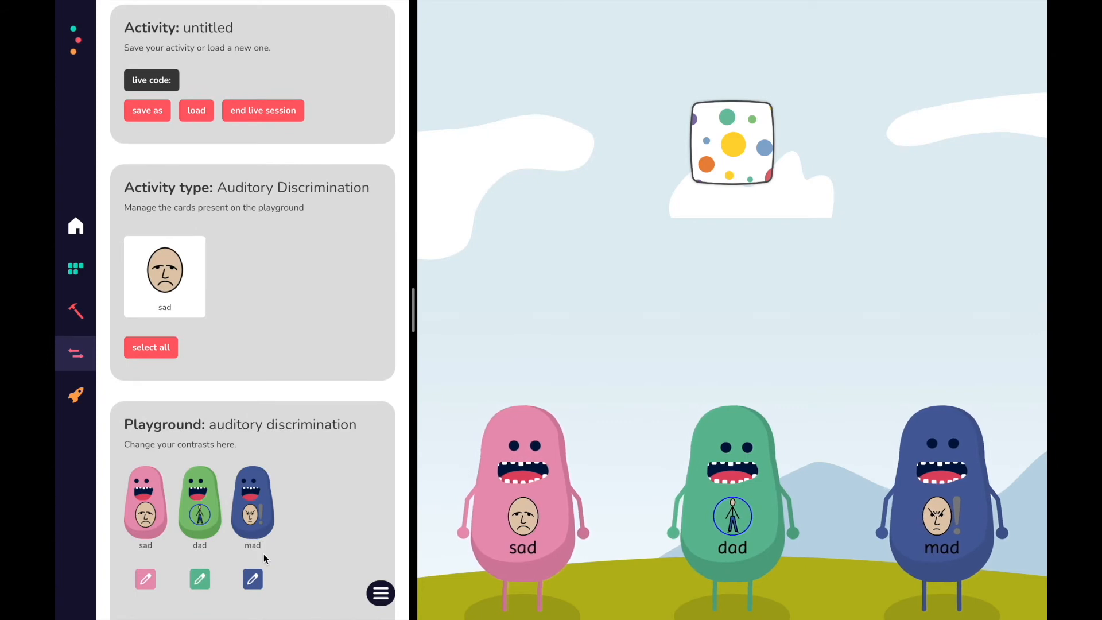
{"action": "scroll", "coordinate": [263, 554], "scroll_direction": "down", "scroll_amount": 3}
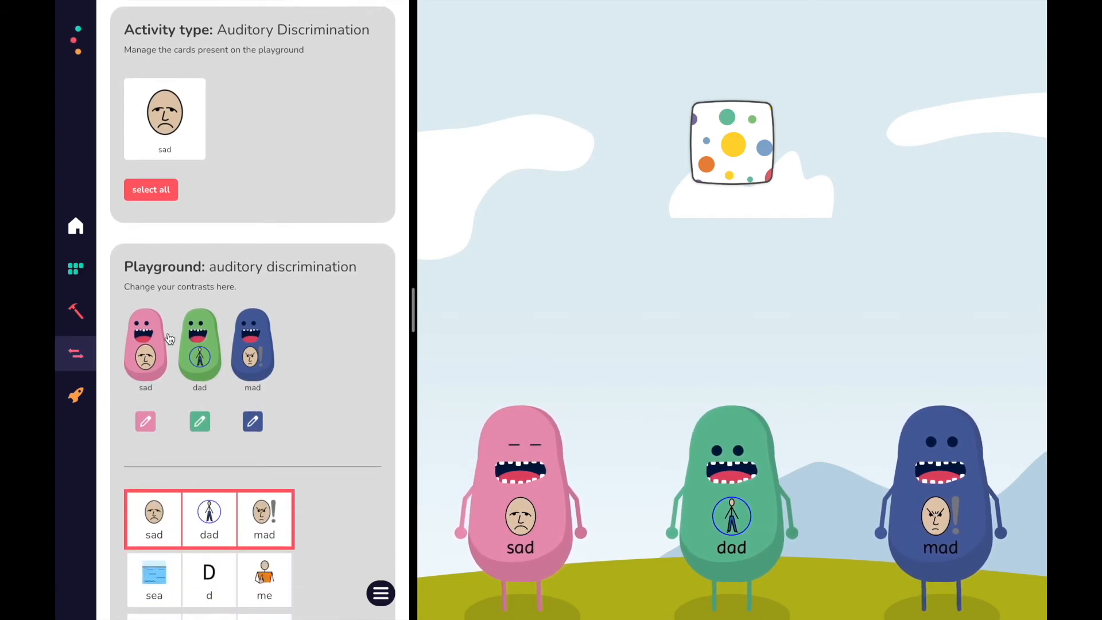
{"action": "scroll", "coordinate": [344, 389], "scroll_direction": "down", "scroll_amount": 1}
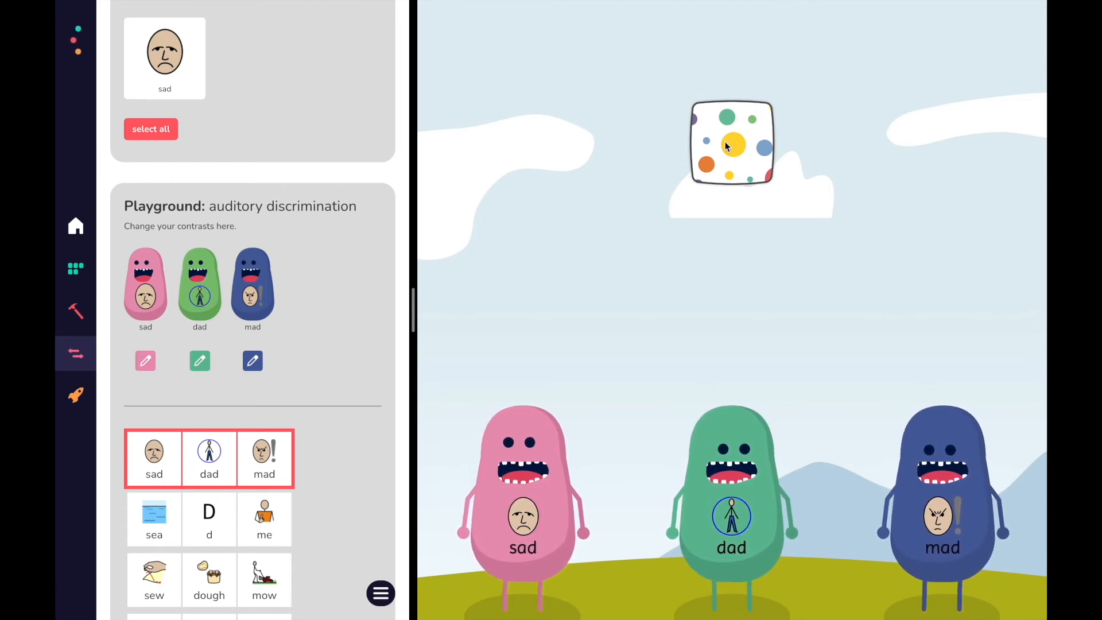
{"action": "left_click_drag", "start_coordinate": [725, 145], "coordinate": [711, 420]}
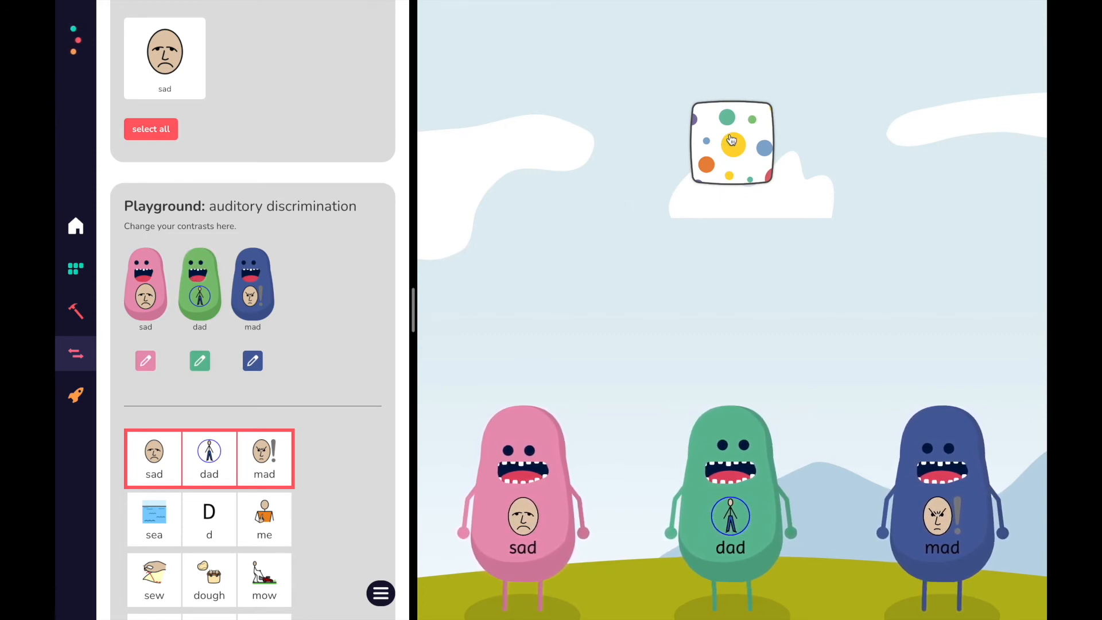
{"action": "left_click_drag", "start_coordinate": [731, 140], "coordinate": [565, 442]}
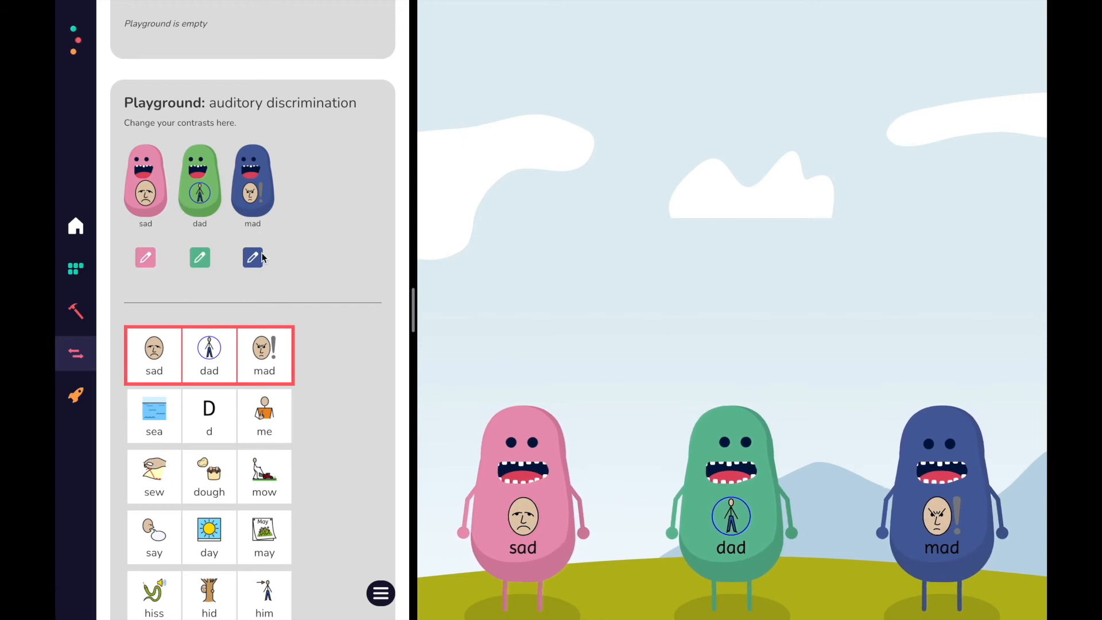
- Send the "mad" symbol to the playground and feed its card to the "mad" monster
{"action": "scroll", "coordinate": [318, 326], "scroll_direction": "up", "scroll_amount": 10}
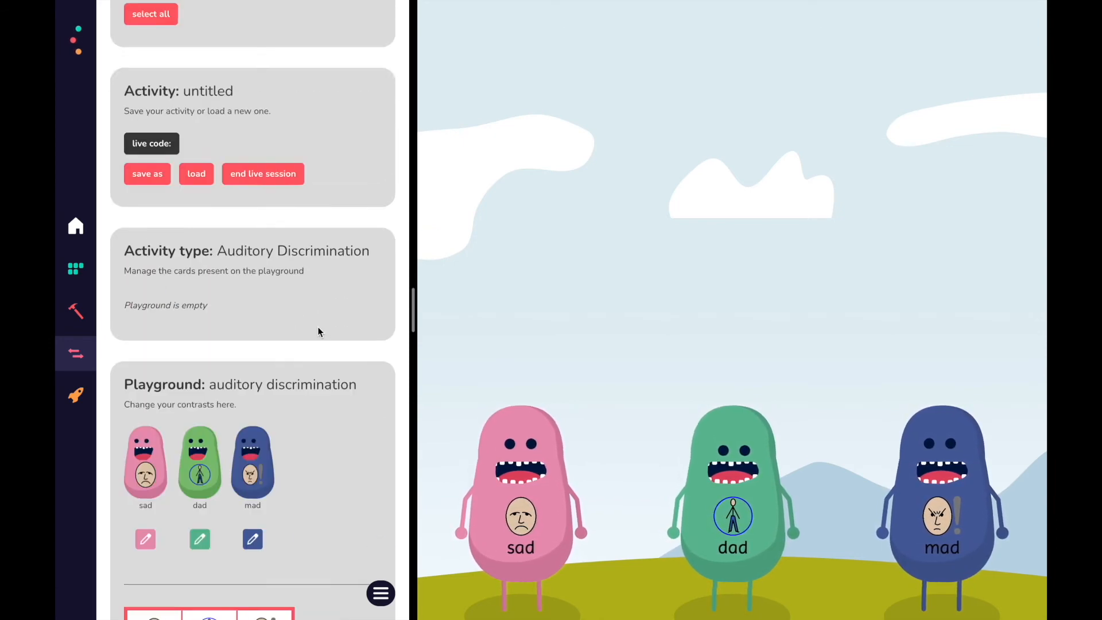
{"action": "scroll", "coordinate": [319, 332], "scroll_direction": "up", "scroll_amount": 2}
{"action": "left_click", "coordinate": [353, 261]}
{"action": "left_click", "coordinate": [311, 221]}
{"action": "left_click", "coordinate": [256, 403]}
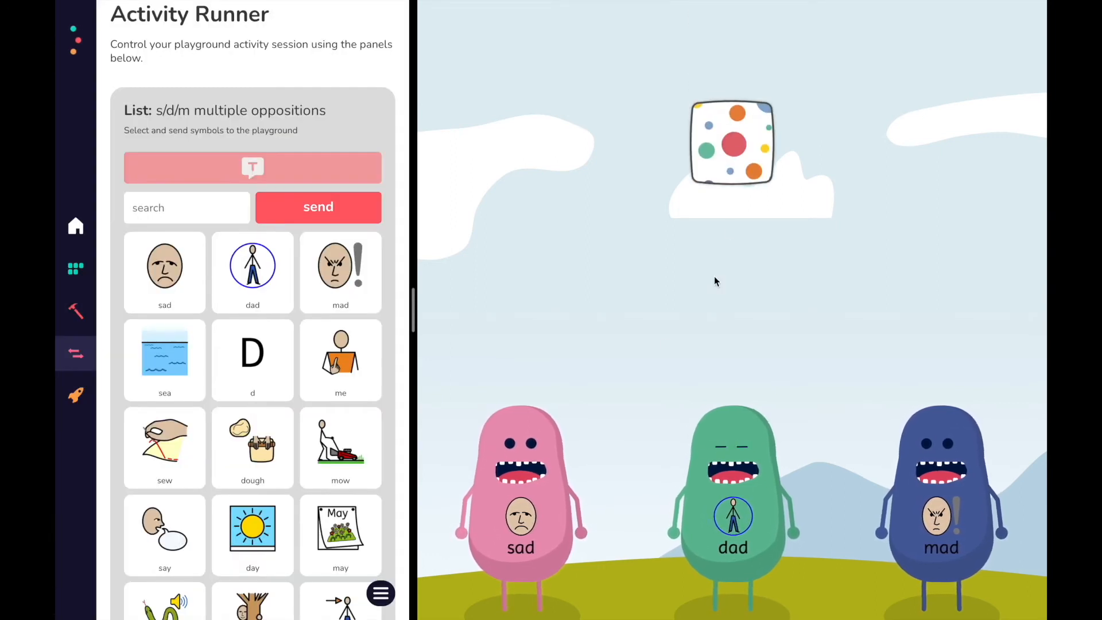
{"action": "left_click_drag", "start_coordinate": [717, 136], "coordinate": [934, 491]}
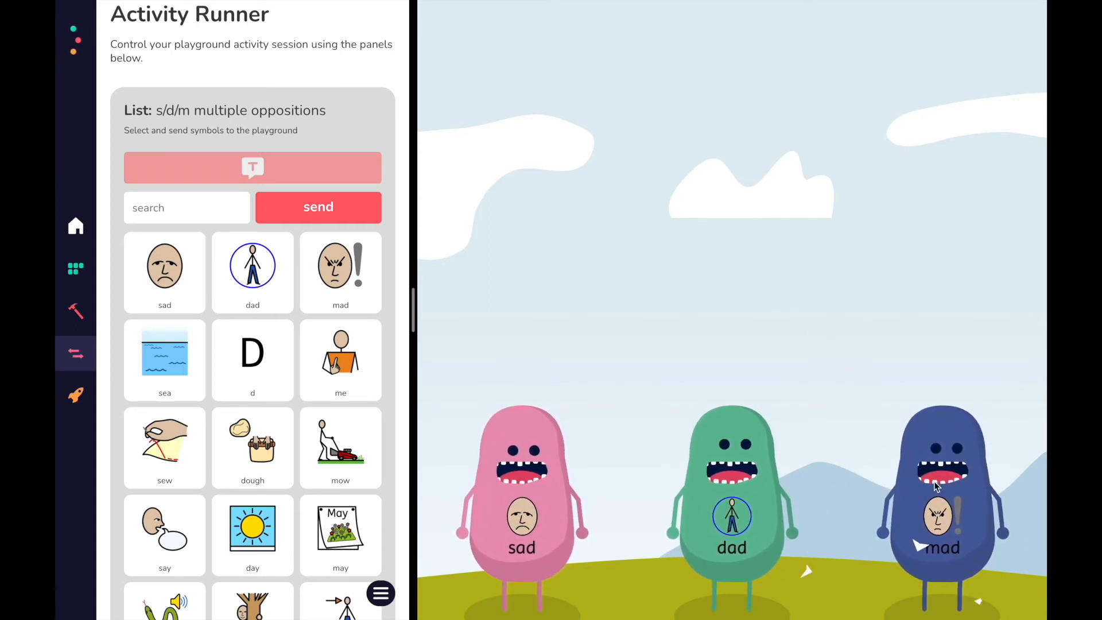
- Send the "sad" symbol to the playground twice with the default border colour
{"action": "scroll", "coordinate": [277, 413], "scroll_direction": "down", "scroll_amount": 7}
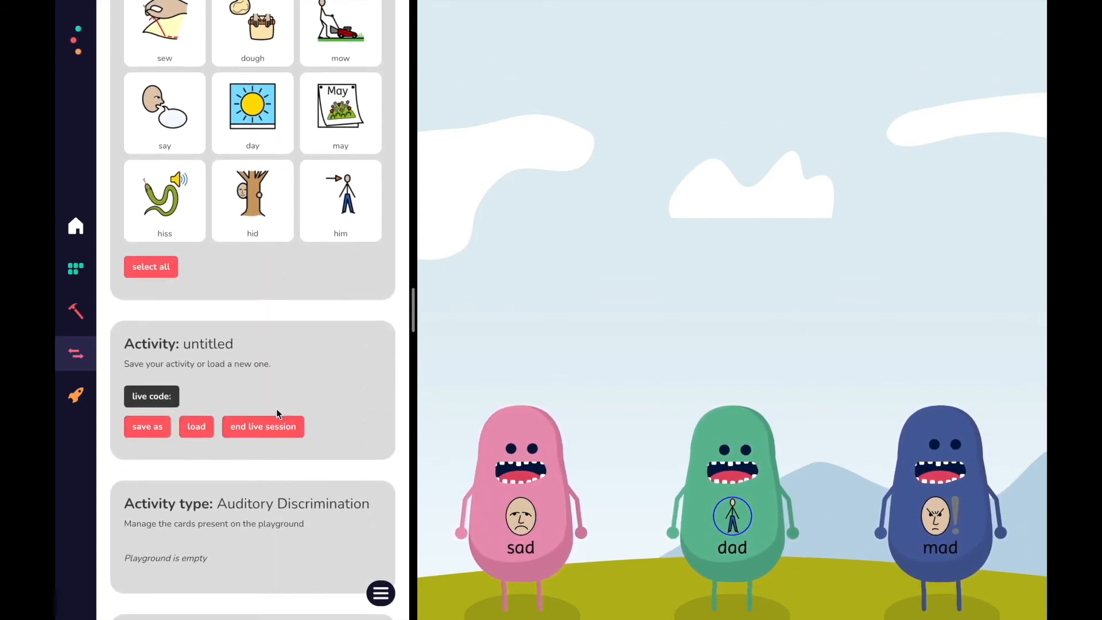
{"action": "scroll", "coordinate": [284, 323], "scroll_direction": "down", "scroll_amount": 2}
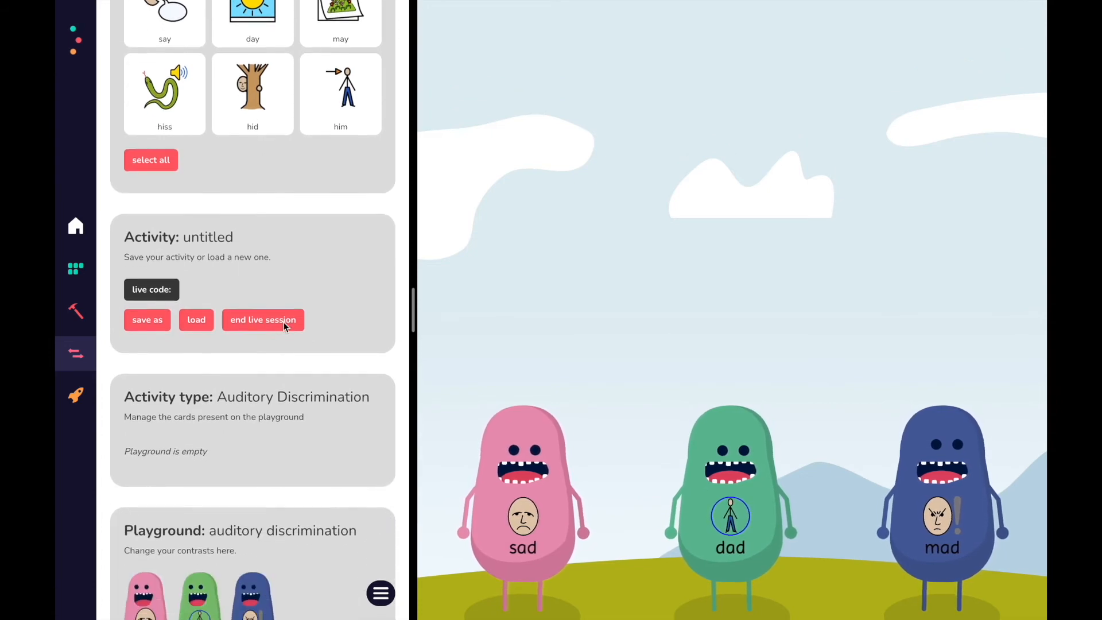
{"action": "scroll", "coordinate": [283, 325], "scroll_direction": "up", "scroll_amount": 9}
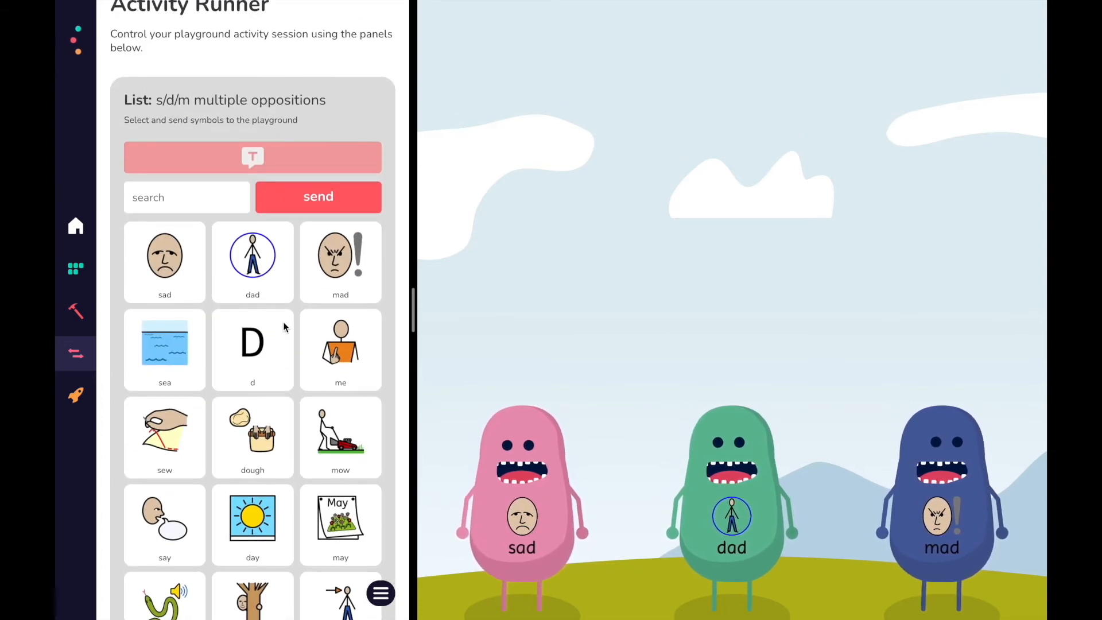
{"action": "left_click", "coordinate": [175, 268]}
{"action": "left_click", "coordinate": [304, 200]}
{"action": "left_click", "coordinate": [272, 385]}
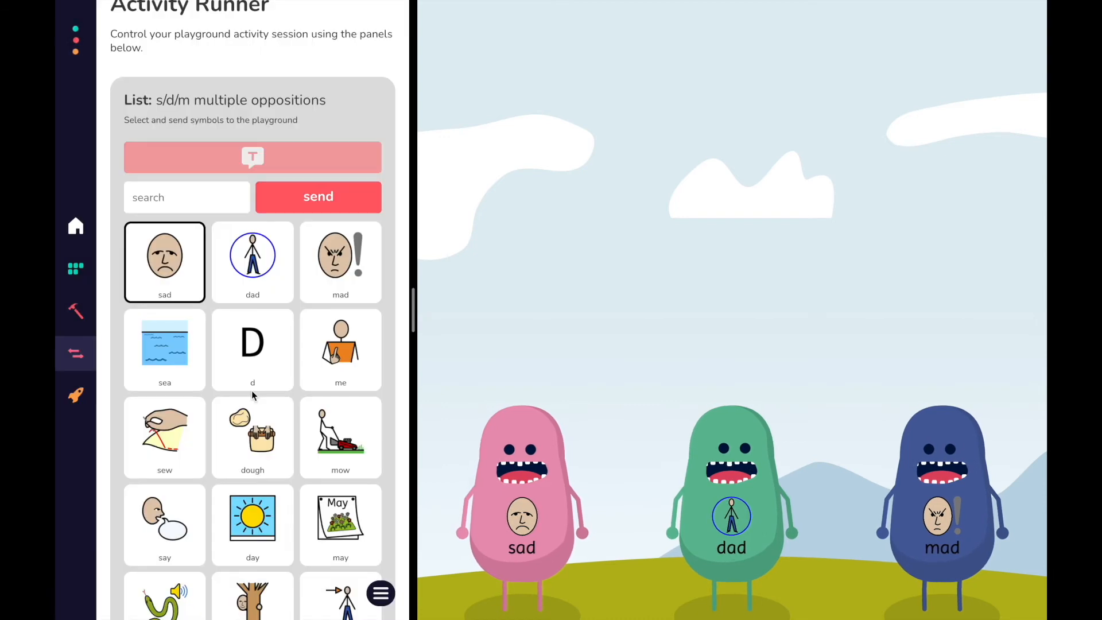
{"action": "left_click", "coordinate": [166, 285]}
{"action": "left_click", "coordinate": [304, 198]}
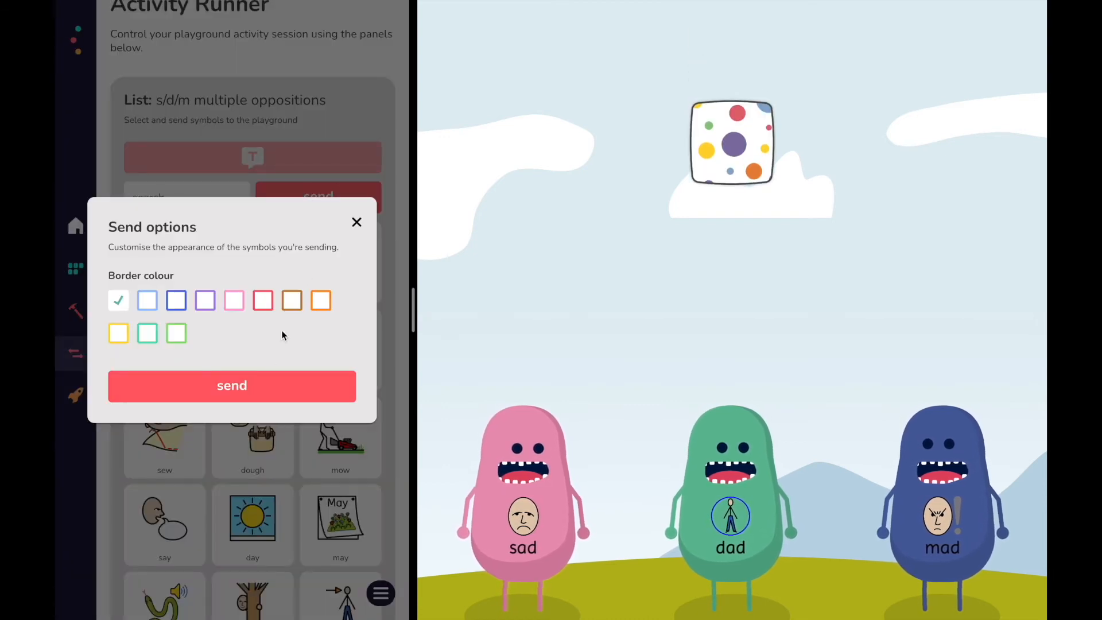
{"action": "left_click", "coordinate": [242, 384]}
- Add a "dad" card to the playground with the default border colour
{"action": "left_click", "coordinate": [286, 229]}
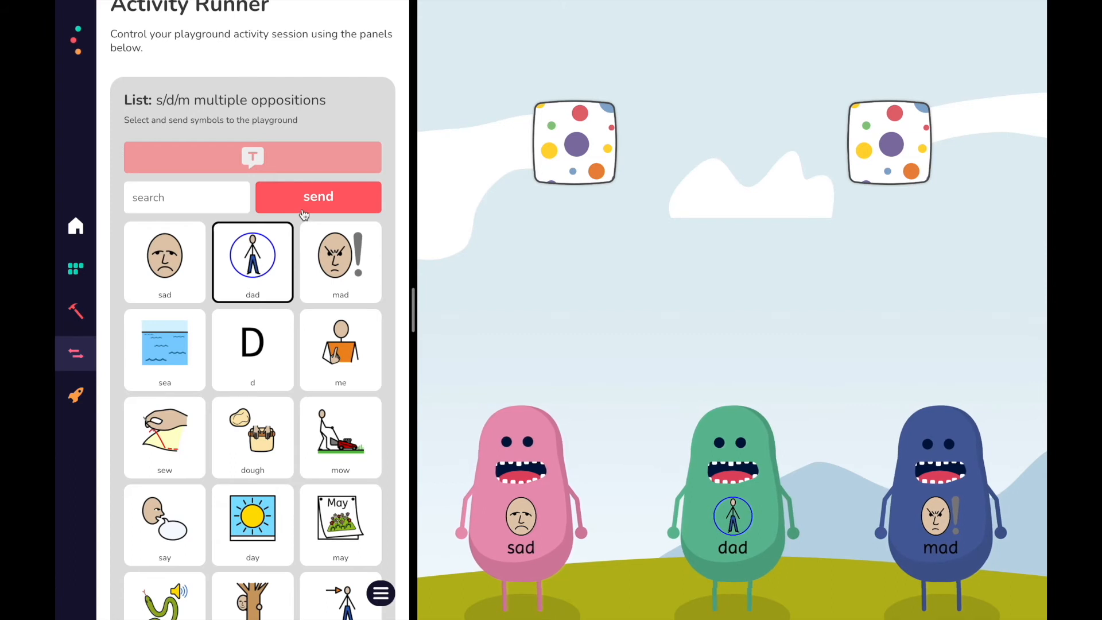
{"action": "left_click", "coordinate": [304, 209]}
{"action": "left_click", "coordinate": [230, 402]}
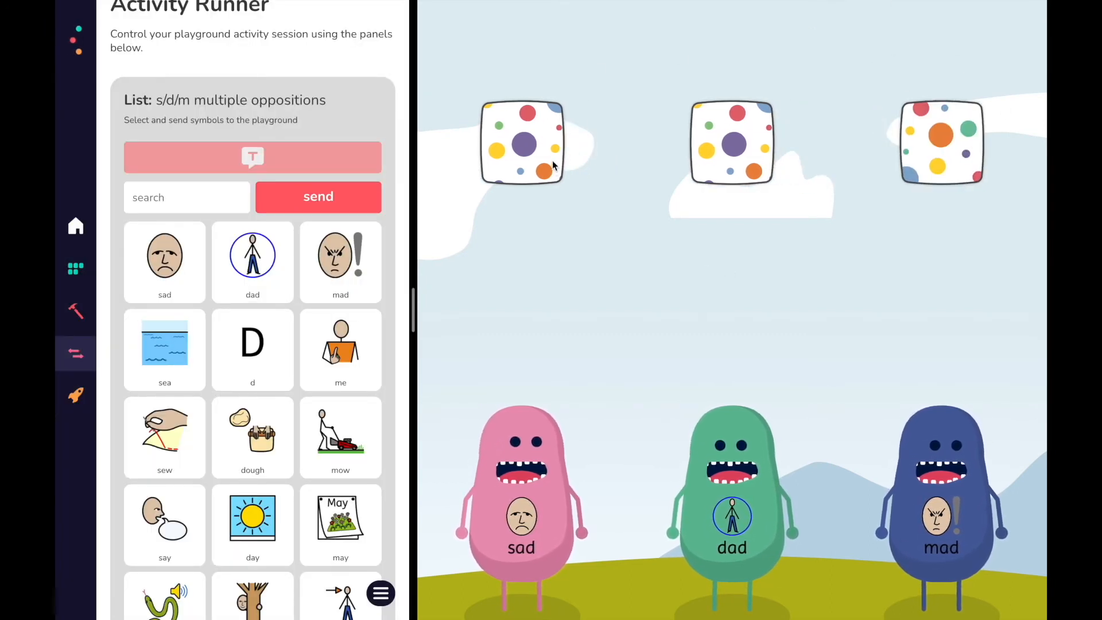
- Feed both "sad" cards to the "sad" monster and the "dad" card to the "dad" monster
{"action": "scroll", "coordinate": [295, 360], "scroll_direction": "down", "scroll_amount": 10}
{"action": "scroll", "coordinate": [295, 360], "scroll_direction": "down", "scroll_amount": 2}
{"action": "scroll", "coordinate": [295, 360], "scroll_direction": "up", "scroll_amount": 1}
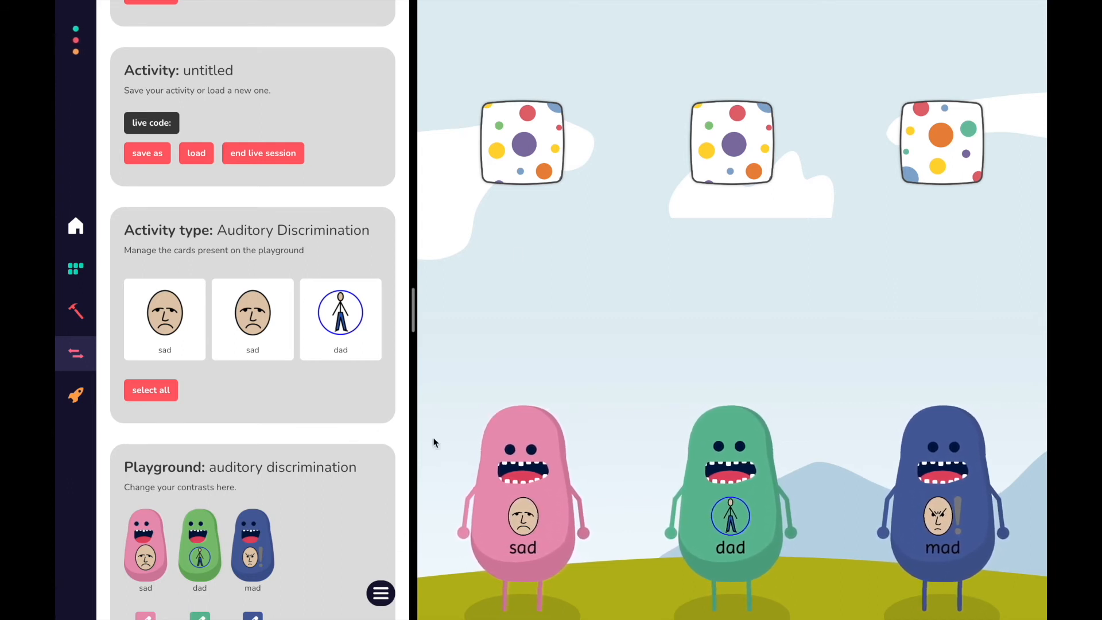
{"action": "left_click_drag", "start_coordinate": [495, 398], "coordinate": [508, 448]}
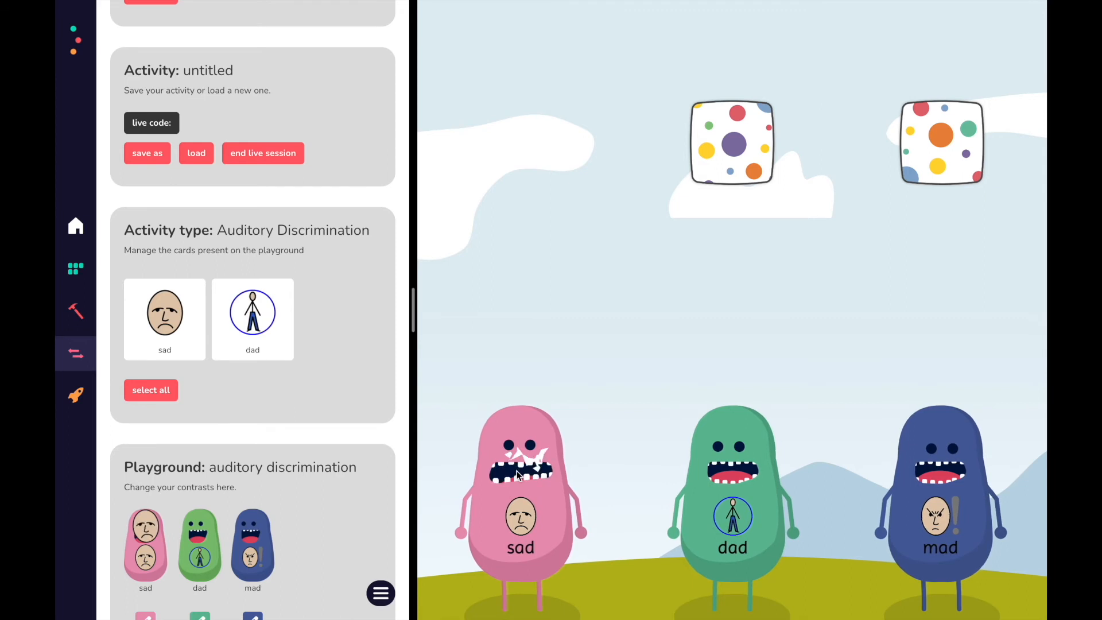
{"action": "left_click_drag", "start_coordinate": [731, 167], "coordinate": [551, 463]}
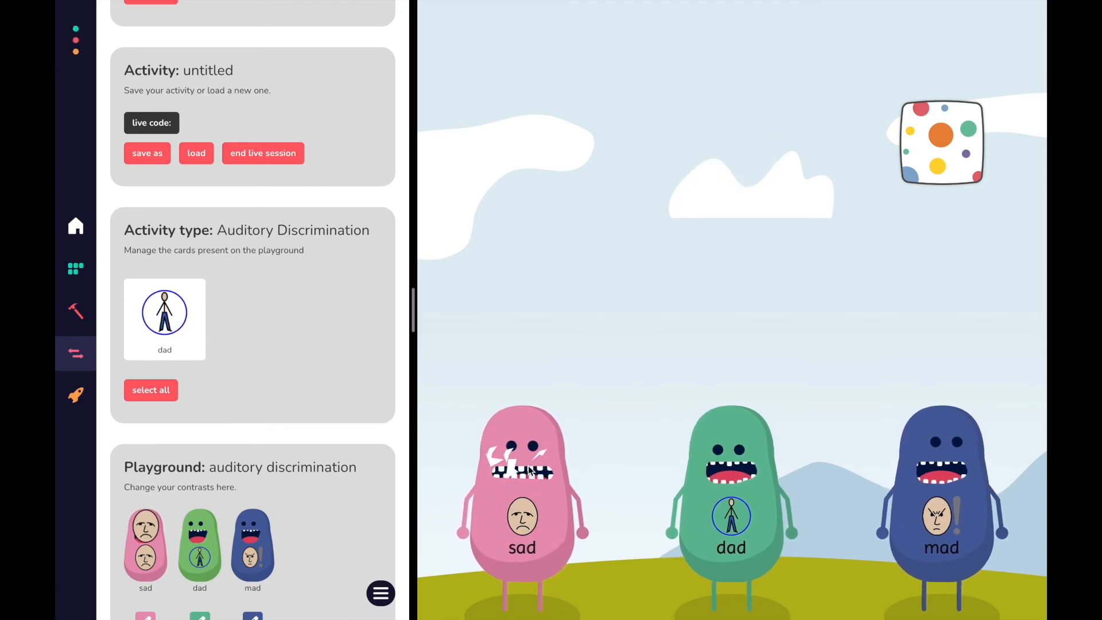
{"action": "left_click_drag", "start_coordinate": [941, 142], "coordinate": [728, 468]}
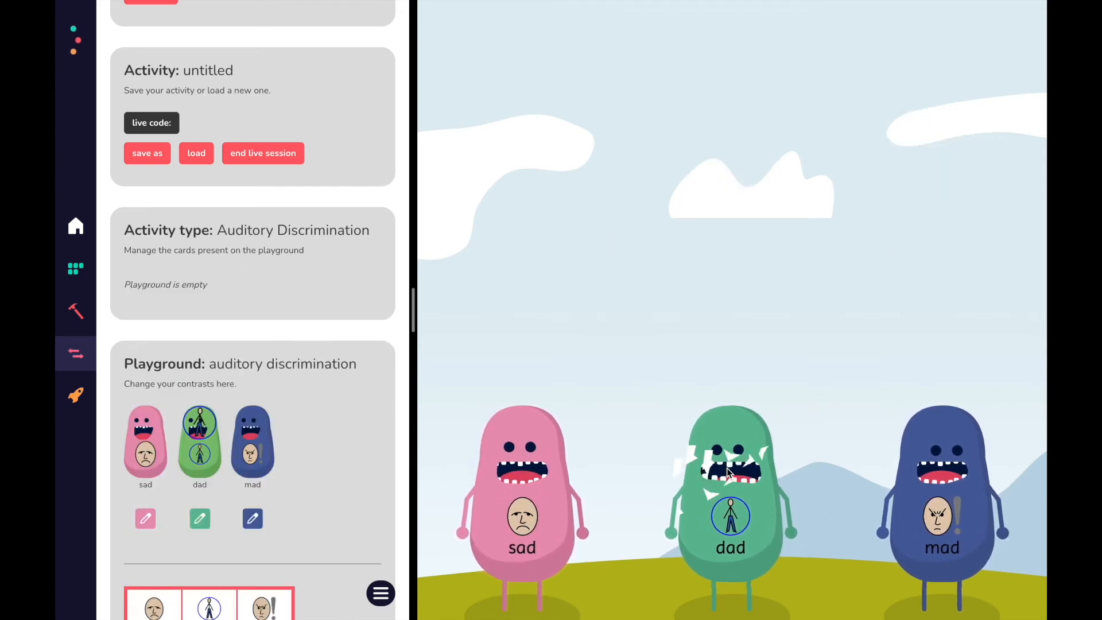
- Switch the monsters to the "sew / dough / mow" contrast set
{"action": "scroll", "coordinate": [319, 464], "scroll_direction": "down", "scroll_amount": 1}
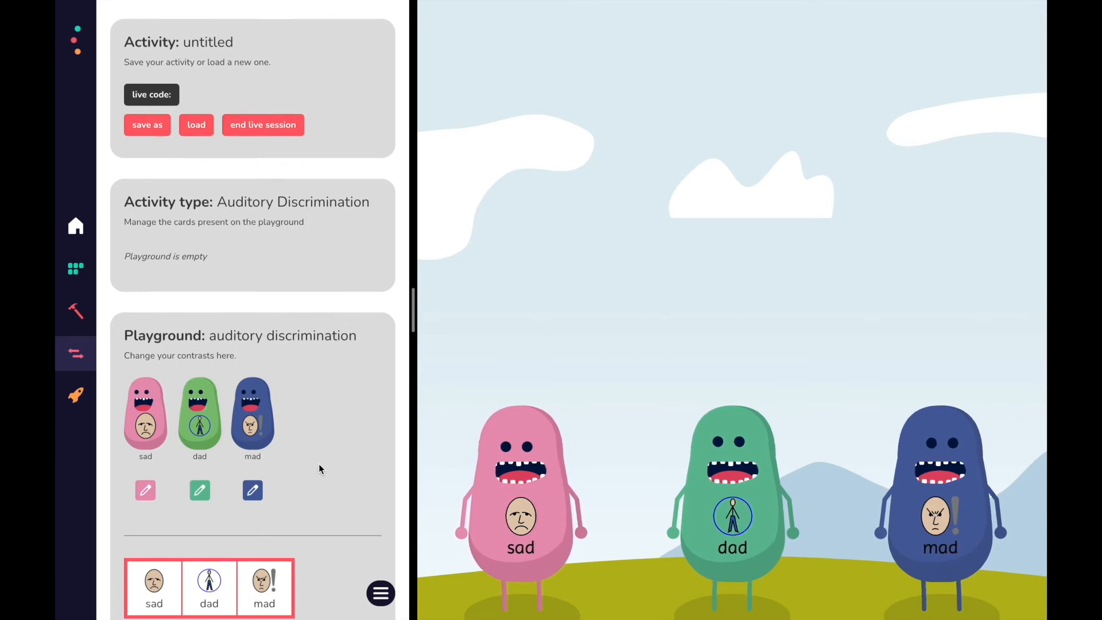
{"action": "scroll", "coordinate": [312, 480], "scroll_direction": "down", "scroll_amount": 1}
{"action": "scroll", "coordinate": [312, 480], "scroll_direction": "down", "scroll_amount": 5}
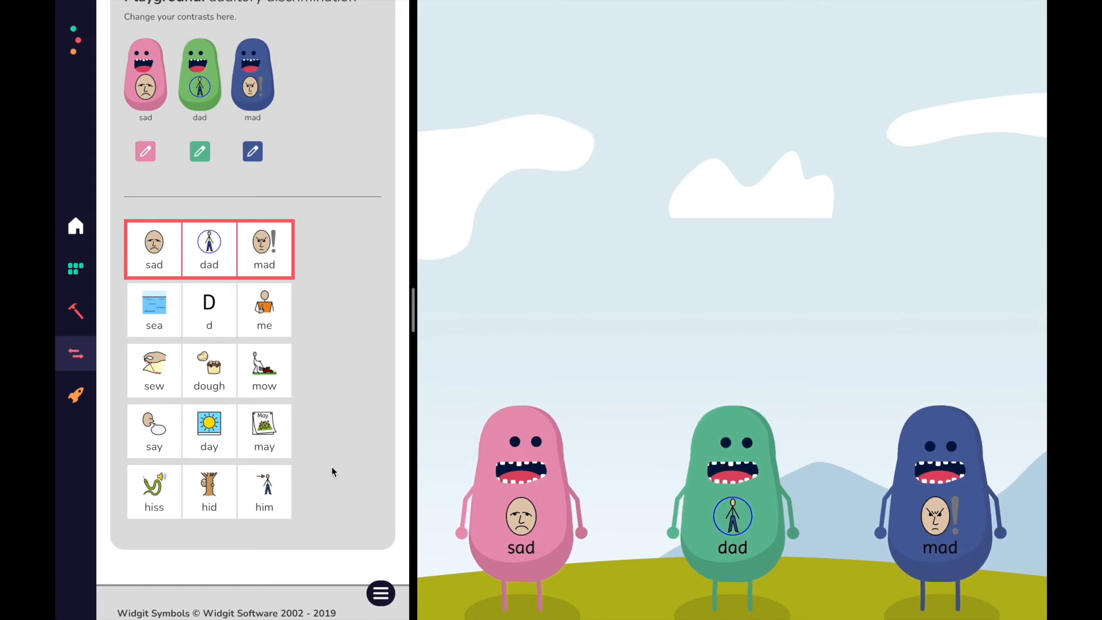
{"action": "left_click", "coordinate": [167, 376]}
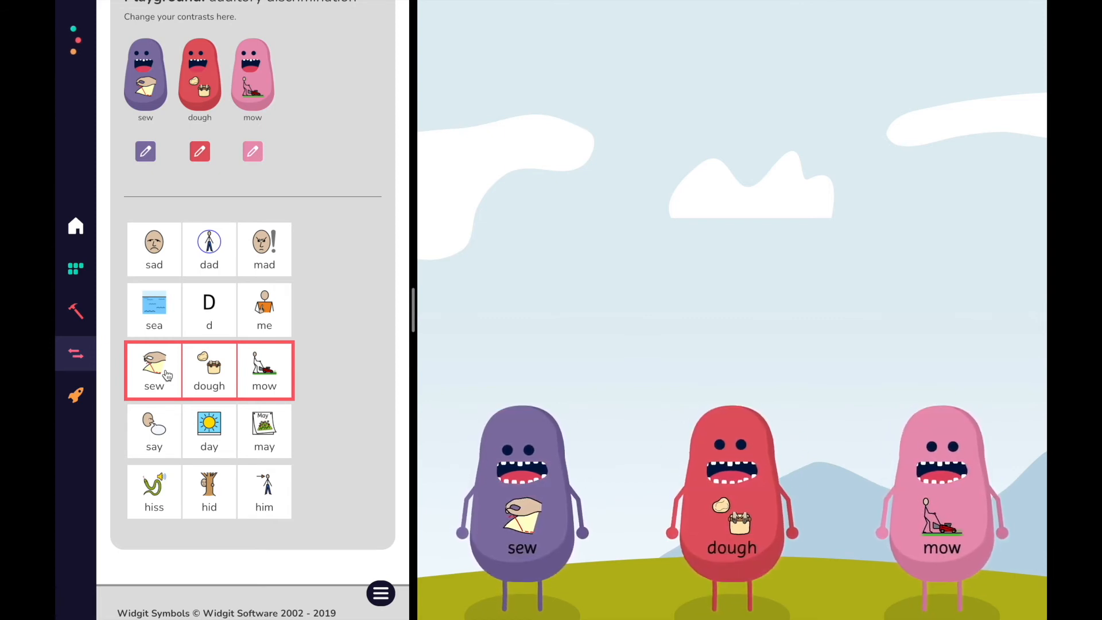
- Change the "sew" monster's colour to green and save it
{"action": "scroll", "coordinate": [273, 193], "scroll_direction": "up", "scroll_amount": 2}
{"action": "scroll", "coordinate": [273, 187], "scroll_direction": "up", "scroll_amount": 1}
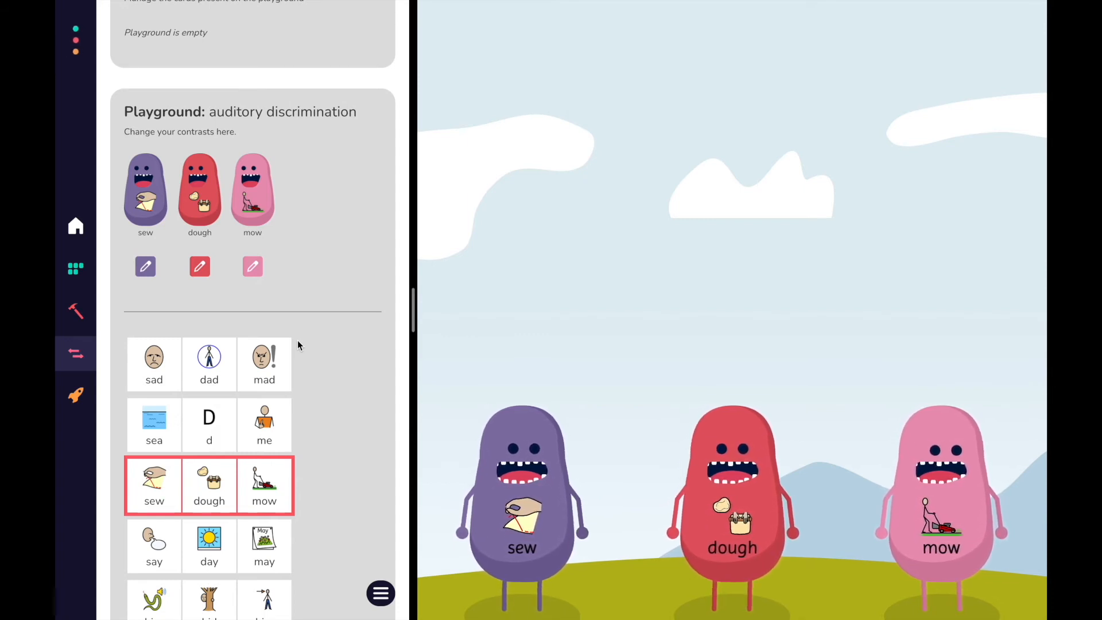
{"action": "left_click", "coordinate": [144, 270]}
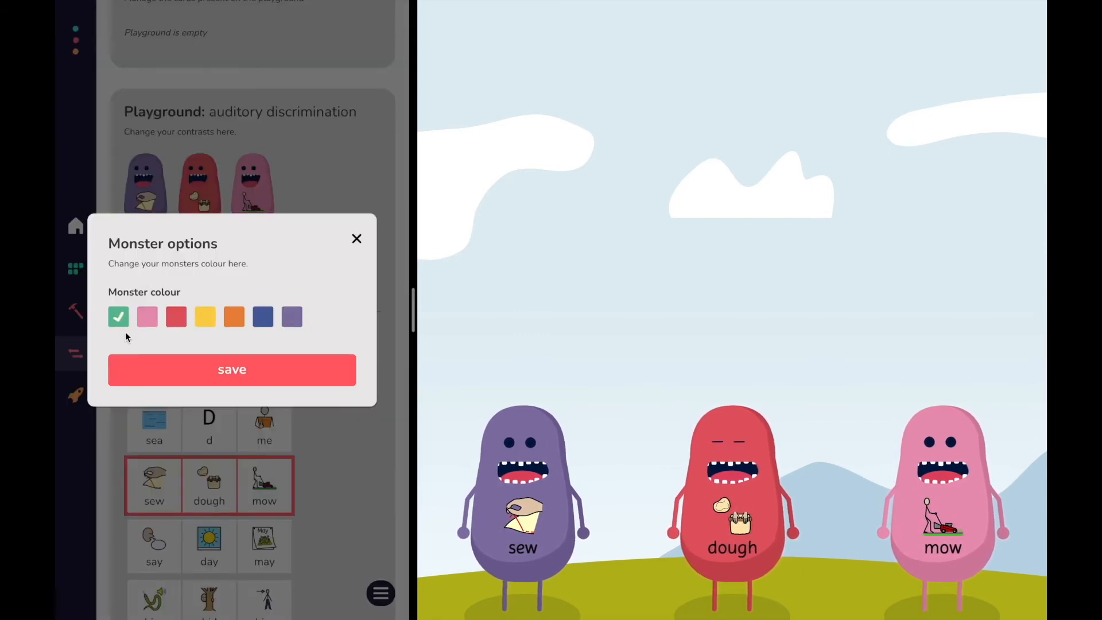
{"action": "left_click", "coordinate": [182, 377]}
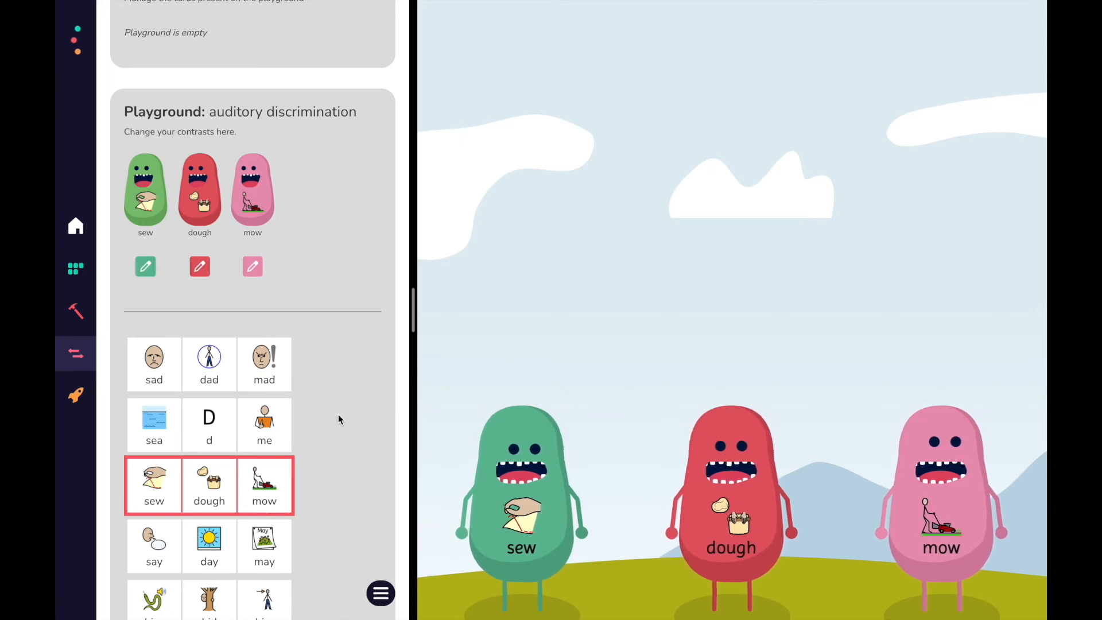
{"action": "scroll", "coordinate": [339, 415], "scroll_direction": "down", "scroll_amount": 3}
{"action": "scroll", "coordinate": [339, 419], "scroll_direction": "up", "scroll_amount": 10}
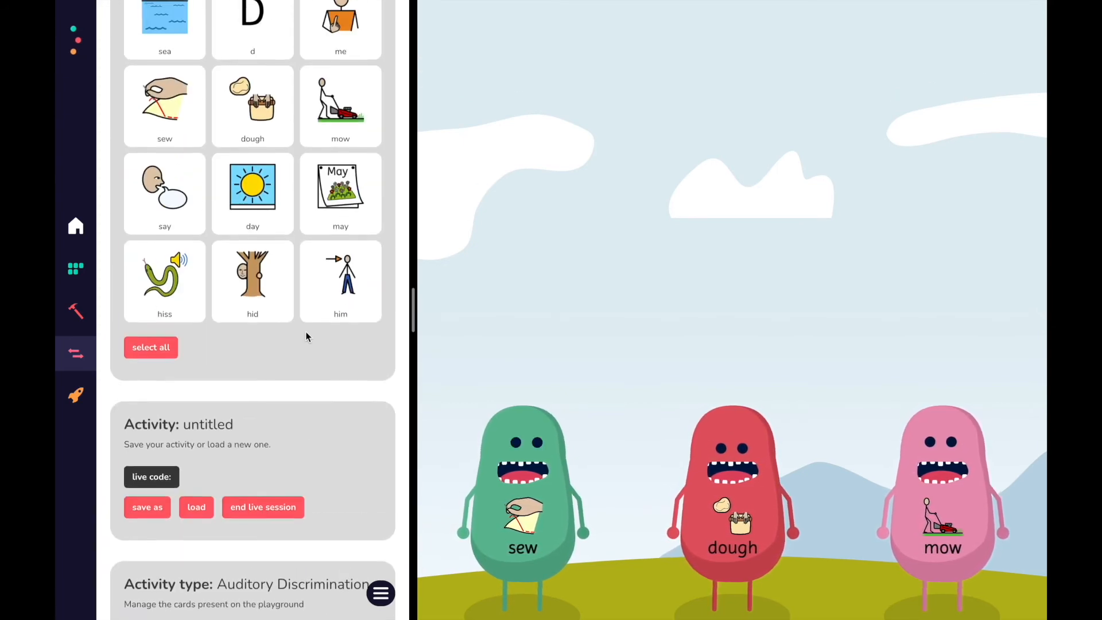
- Send a hidden "dough" card to the playground and feed it to the "dough" monster
{"action": "scroll", "coordinate": [308, 338], "scroll_direction": "up", "scroll_amount": 1}
{"action": "left_click", "coordinate": [254, 394]}
{"action": "left_click", "coordinate": [258, 427]}
{"action": "left_click", "coordinate": [267, 502]}
{"action": "left_click", "coordinate": [307, 240]}
{"action": "left_click", "coordinate": [253, 390]}
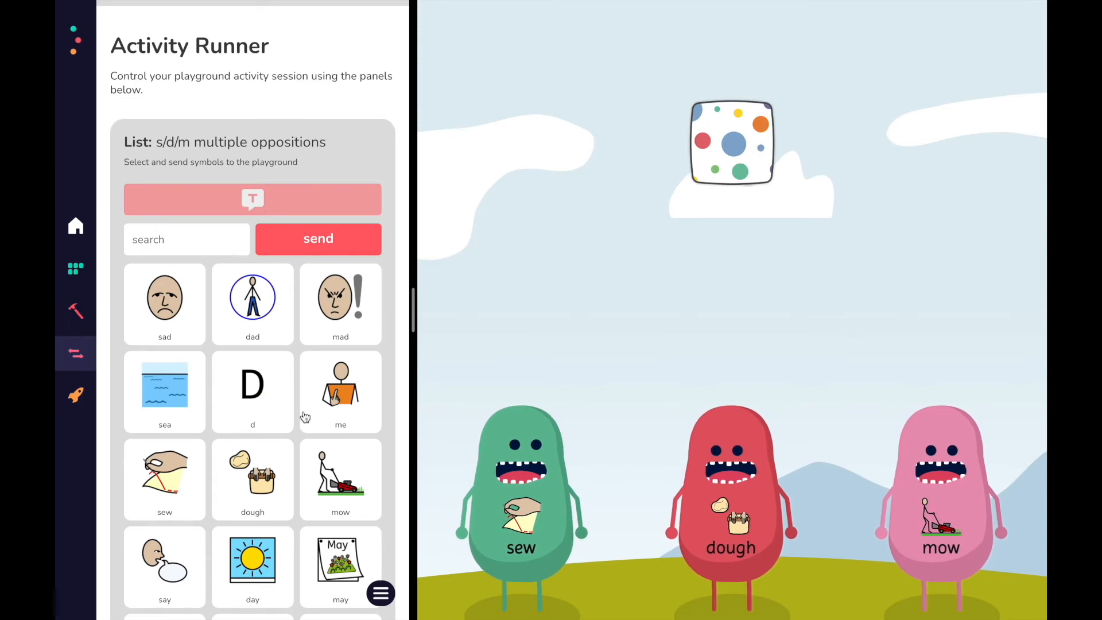
{"action": "scroll", "coordinate": [304, 416], "scroll_direction": "down", "scroll_amount": 15}
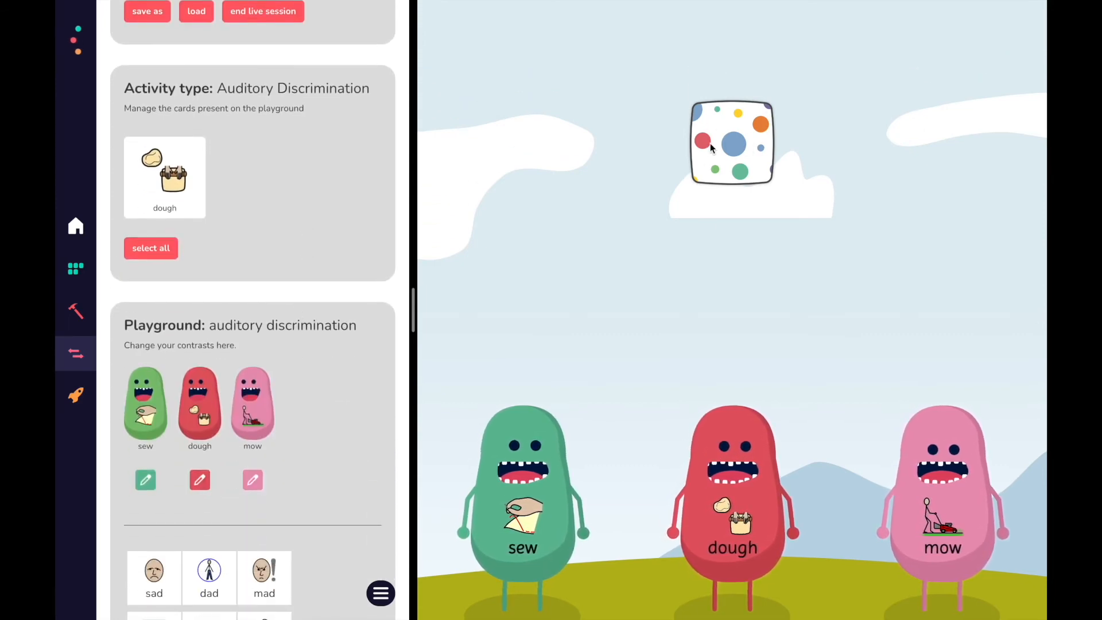
{"action": "left_click_drag", "start_coordinate": [735, 147], "coordinate": [821, 457]}
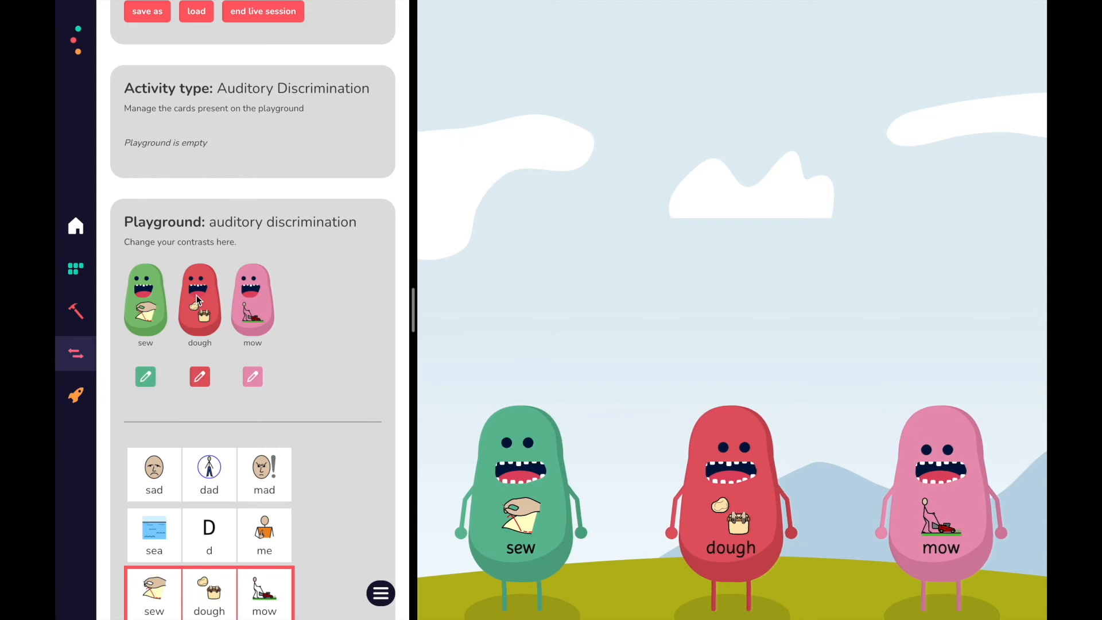
- Search the saved lists for "pairs" and choose to play the "f cluster minimal pairs" list
{"action": "scroll", "coordinate": [283, 362], "scroll_direction": "up", "scroll_amount": 15}
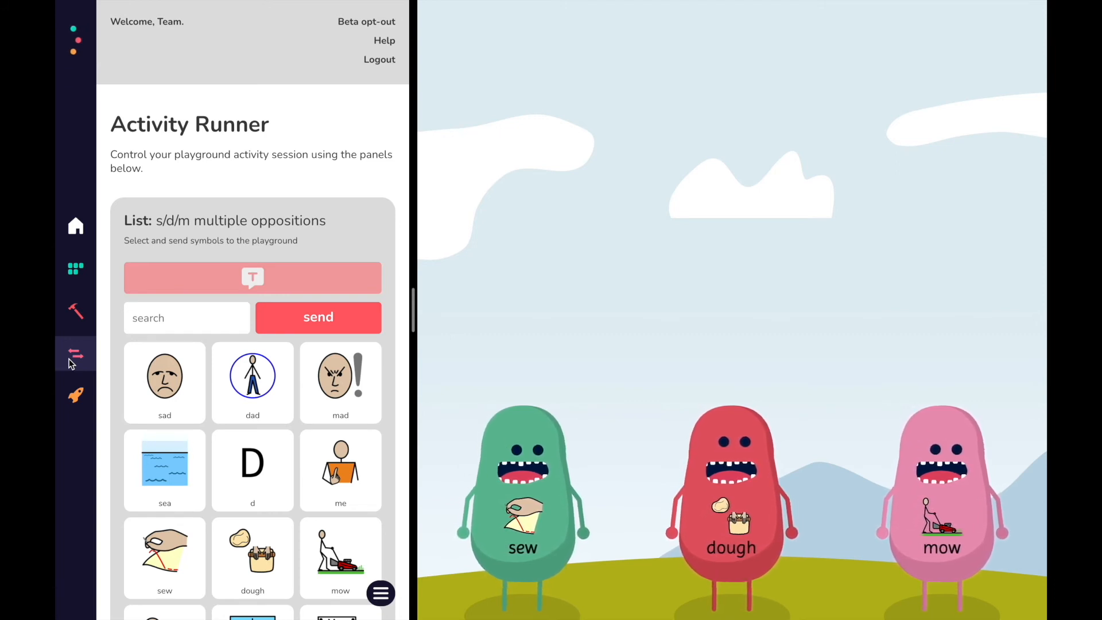
{"action": "left_click", "coordinate": [74, 272]}
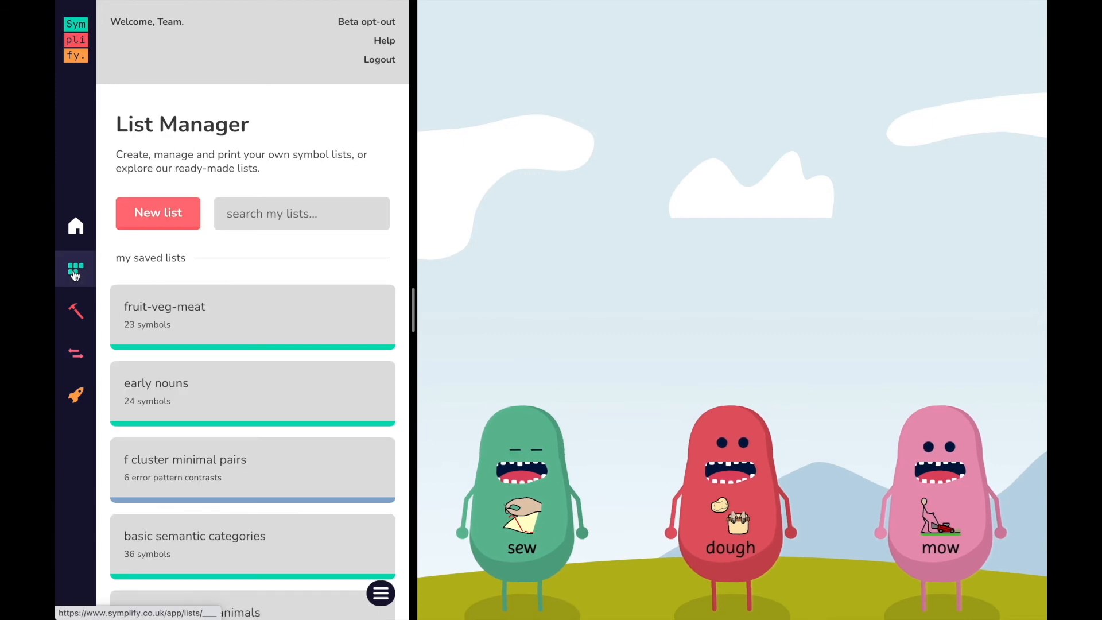
{"action": "left_click", "coordinate": [274, 213]}
{"action": "type", "text": "p"}
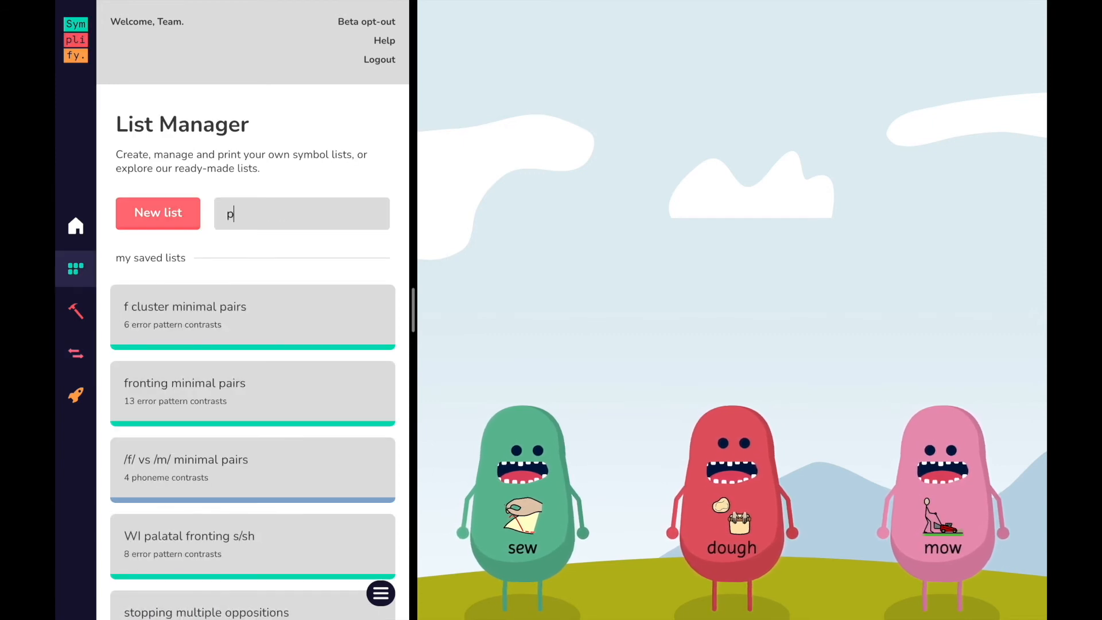
{"action": "type", "text": "airs"}
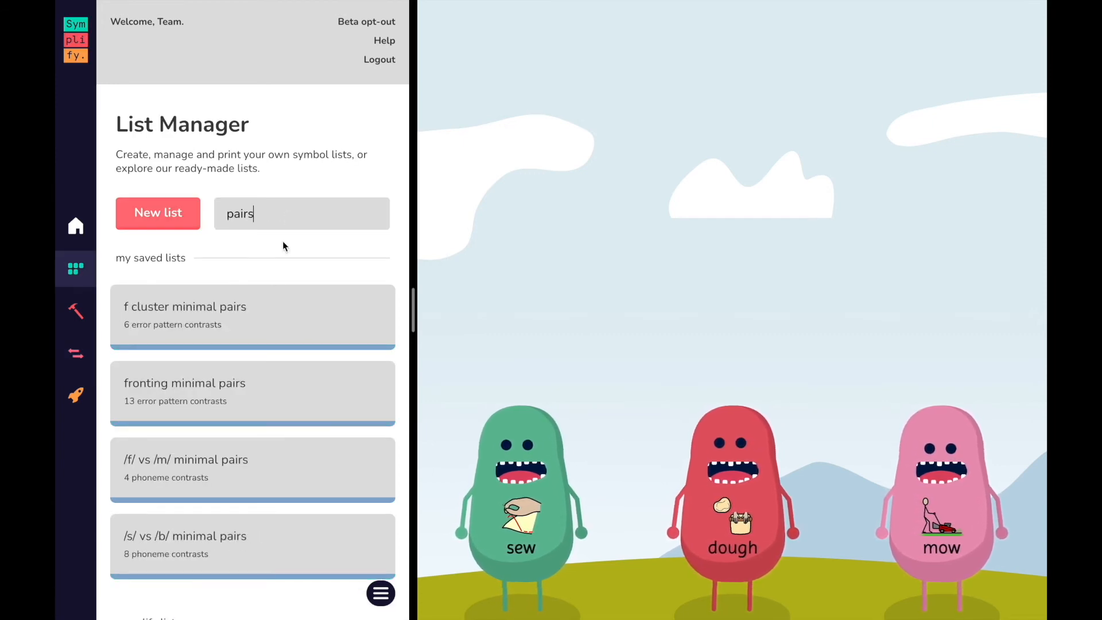
{"action": "left_click", "coordinate": [245, 302]}
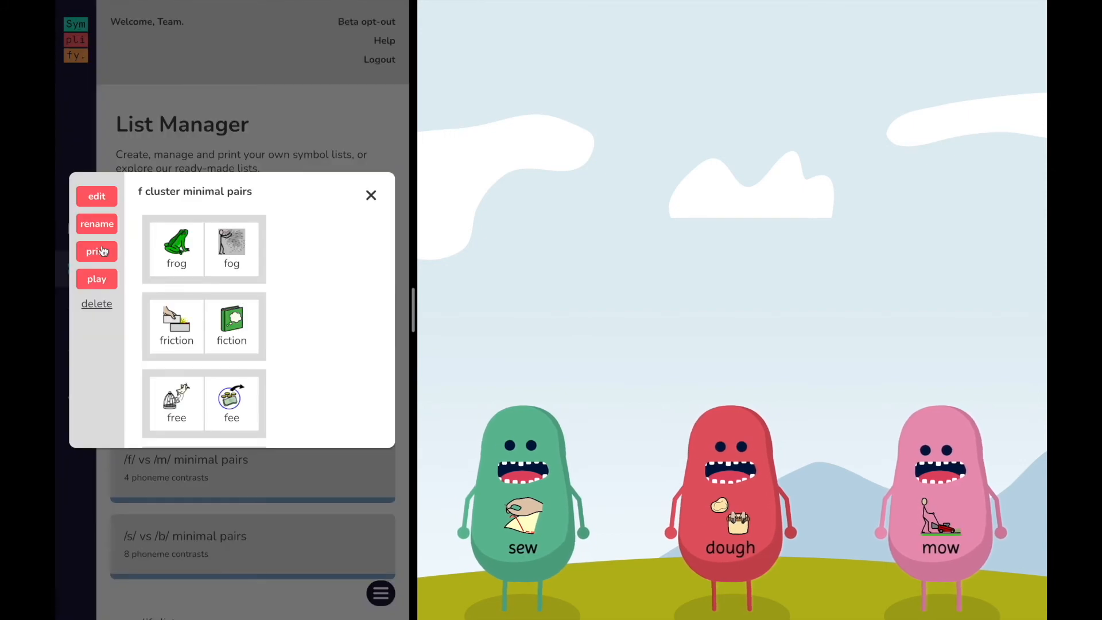
{"action": "left_click", "coordinate": [96, 280]}
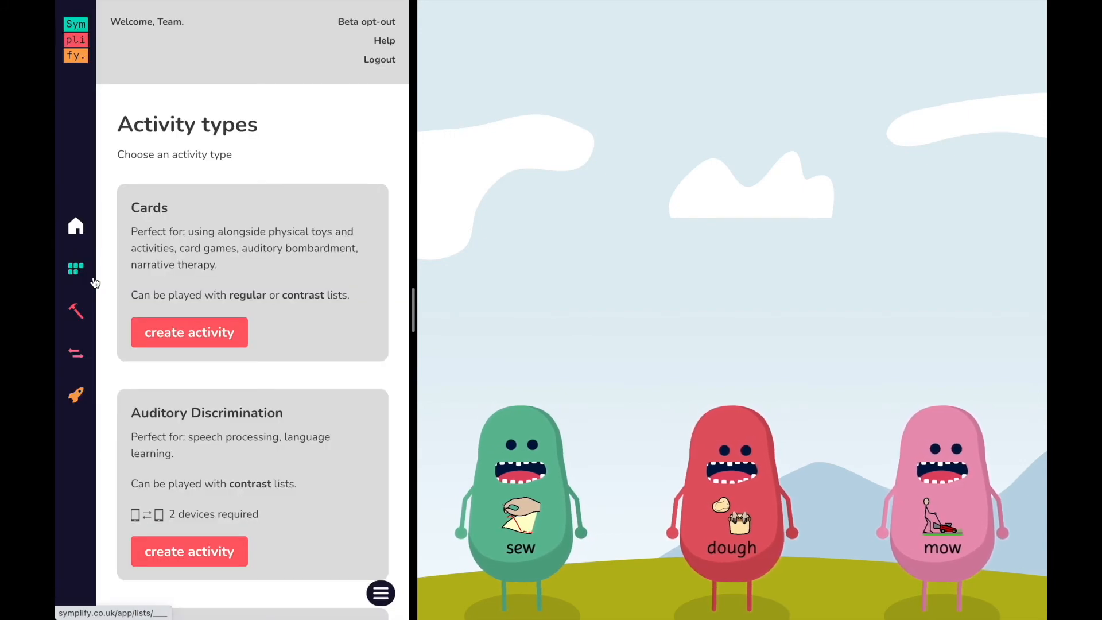
- Create an Auditory Discrimination activity from the chosen list, keeping the default display and therapy options
{"action": "scroll", "coordinate": [172, 373], "scroll_direction": "down", "scroll_amount": 2}
{"action": "left_click", "coordinate": [184, 411]}
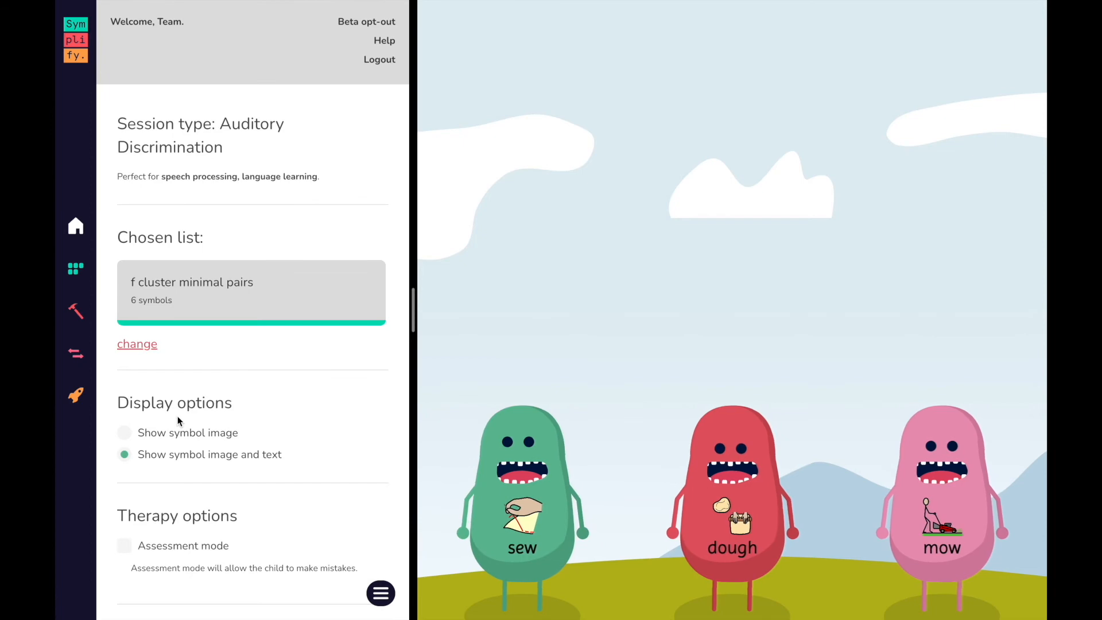
{"action": "scroll", "coordinate": [196, 476], "scroll_direction": "down", "scroll_amount": 3}
{"action": "left_click", "coordinate": [145, 442]}
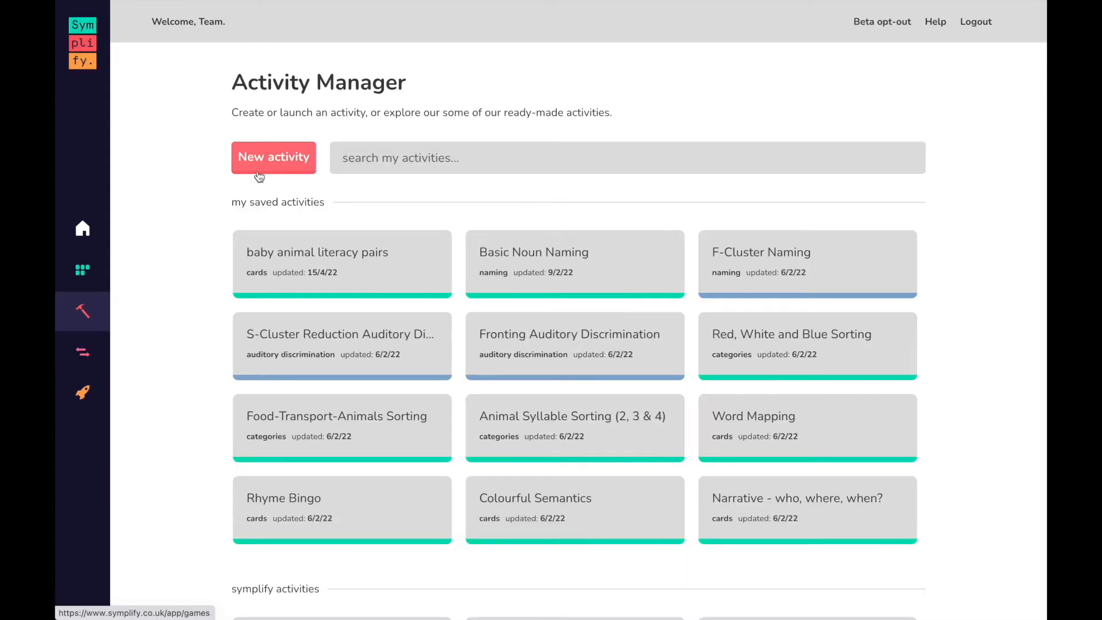
- Start a new activity of the Categories type
{"action": "left_click", "coordinate": [258, 175]}
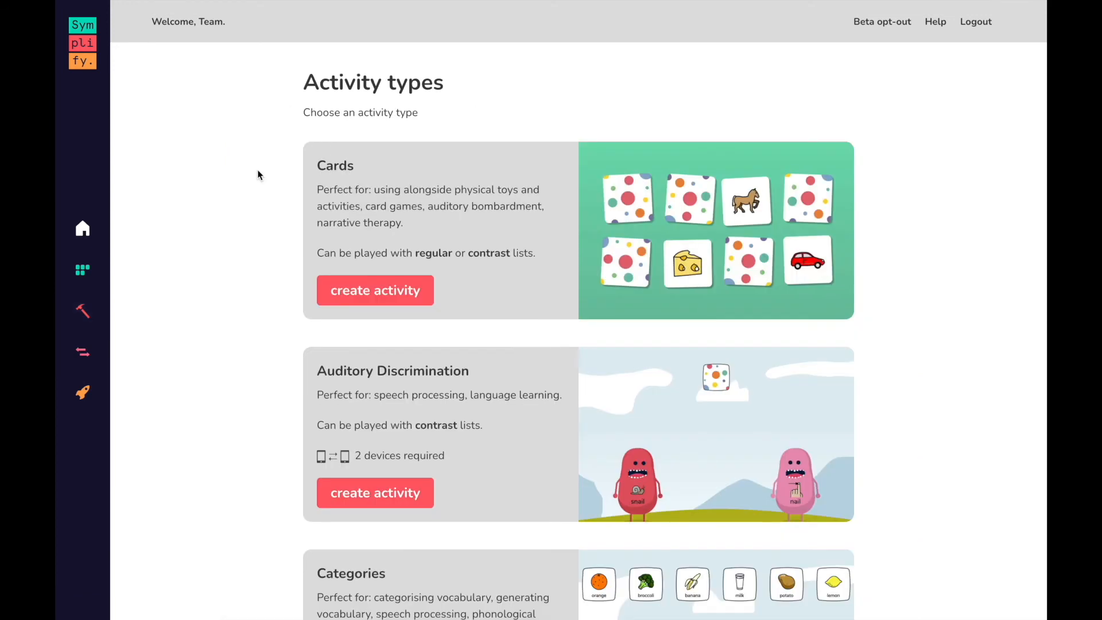
{"action": "scroll", "coordinate": [274, 422], "scroll_direction": "down", "scroll_amount": 5}
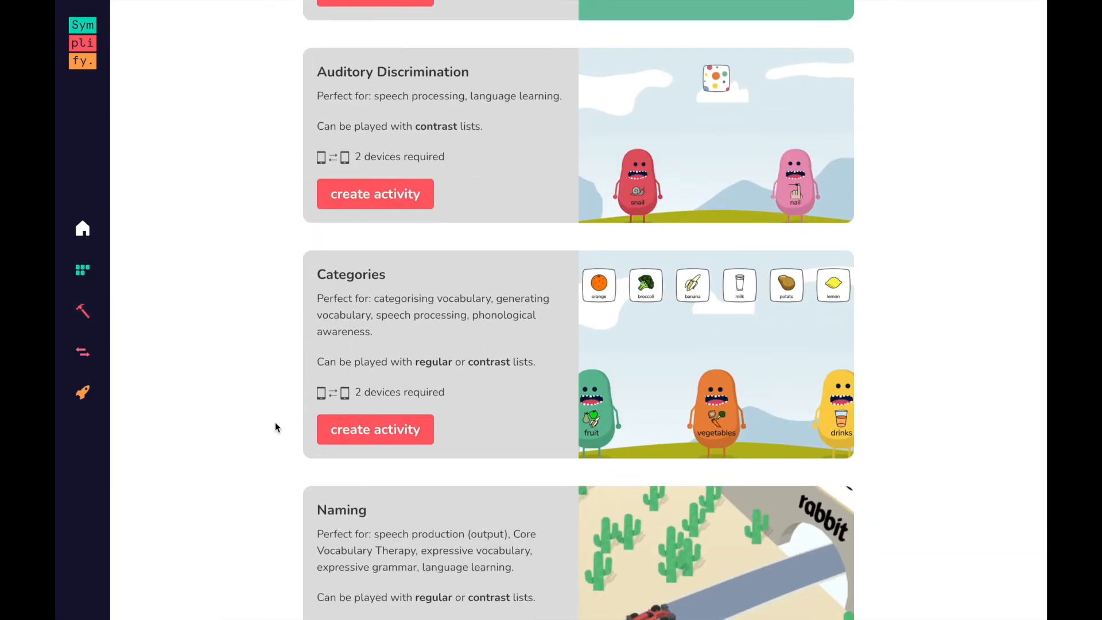
{"action": "scroll", "coordinate": [275, 426], "scroll_direction": "down", "scroll_amount": 1}
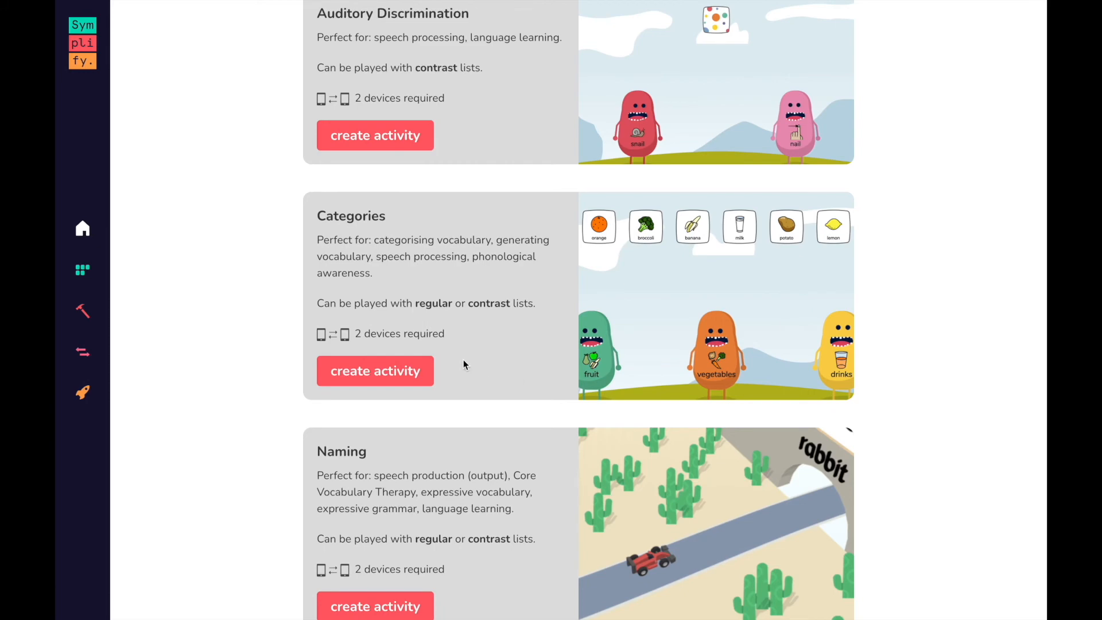
{"action": "left_click", "coordinate": [375, 374]}
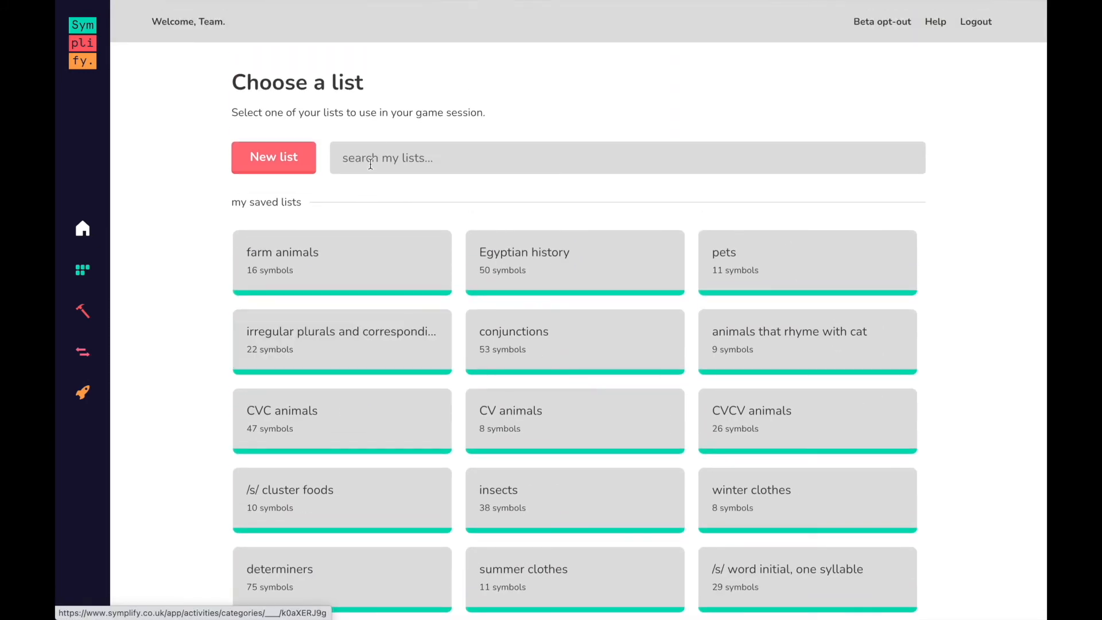
- Search the lists for "syllable" and choose the saved "2, 3 & 4 syllable animals" list
{"action": "left_click", "coordinate": [374, 160]}
{"action": "type", "text": "syll"}
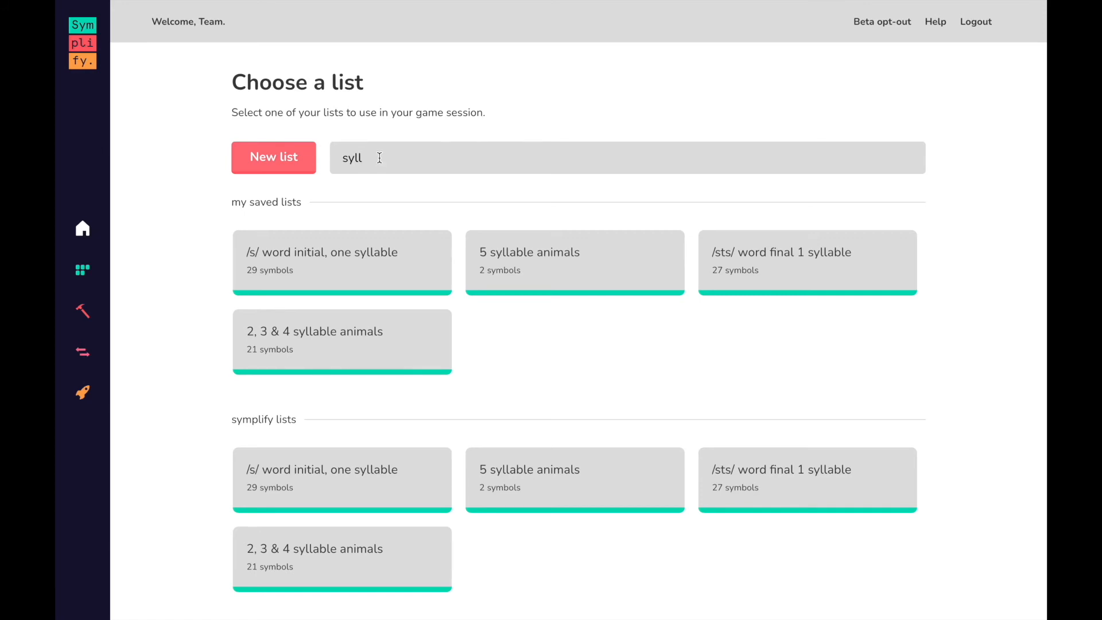
{"action": "type", "text": "able"}
{"action": "left_click", "coordinate": [364, 344]}
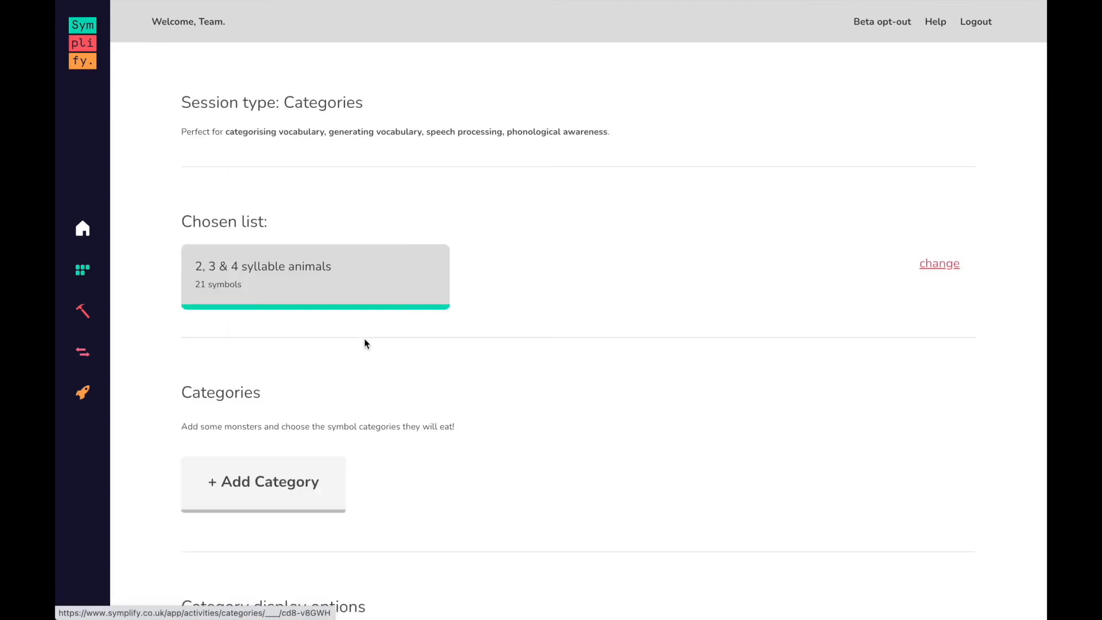
- Add a category named "two" with the numeral 2 symbol and a syllable count filter of 2
{"action": "scroll", "coordinate": [418, 402], "scroll_direction": "down", "scroll_amount": 3}
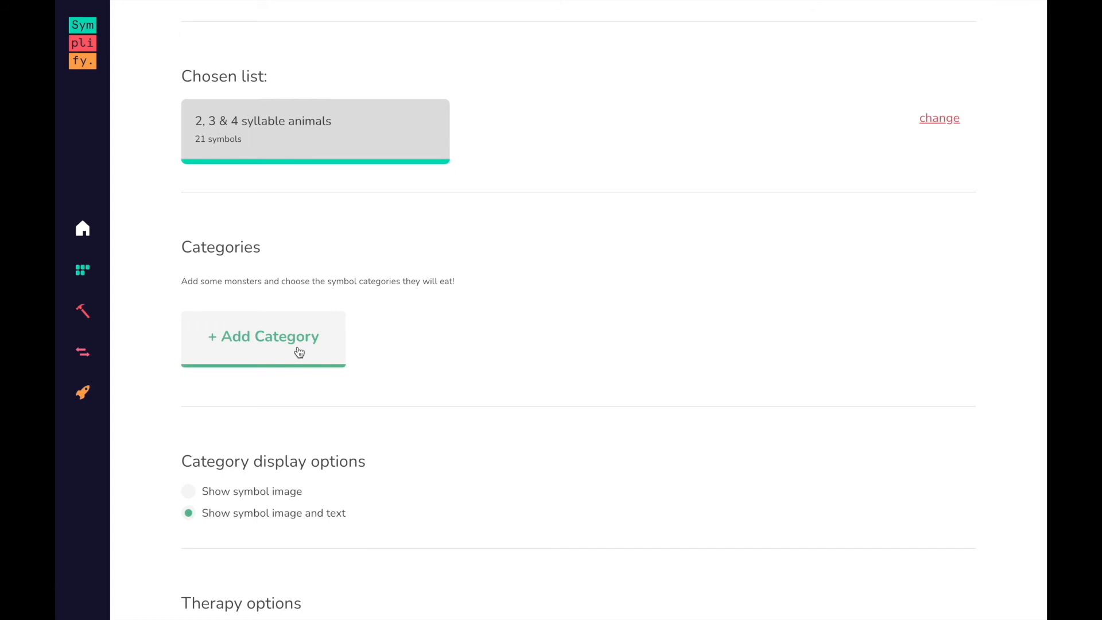
{"action": "left_click", "coordinate": [255, 351]}
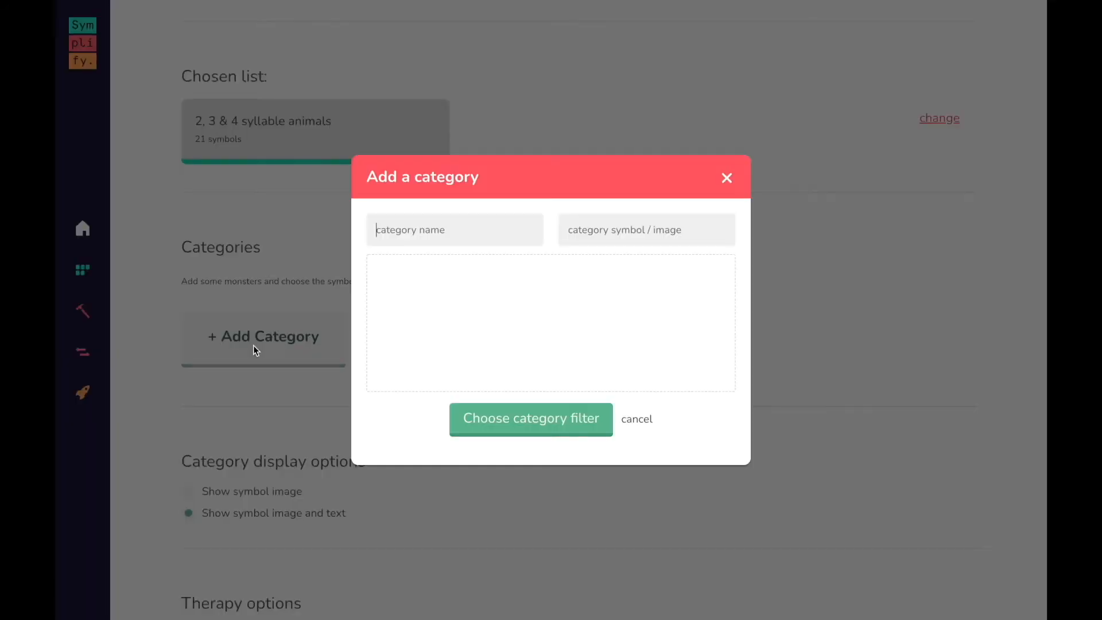
{"action": "type", "text": "twotwo"}
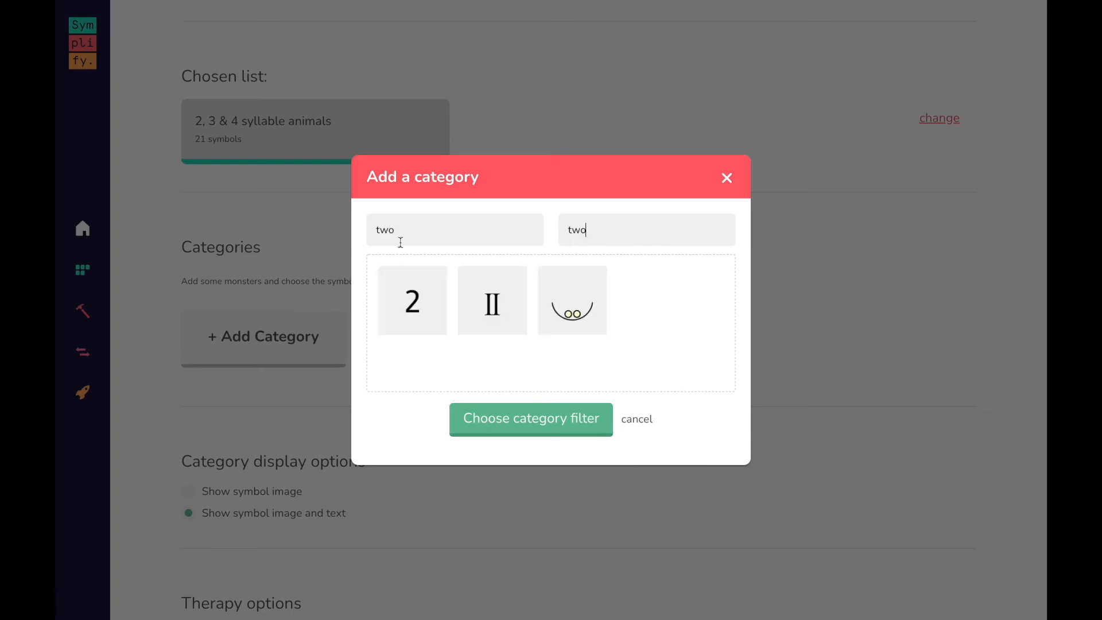
{"action": "left_click", "coordinate": [414, 309]}
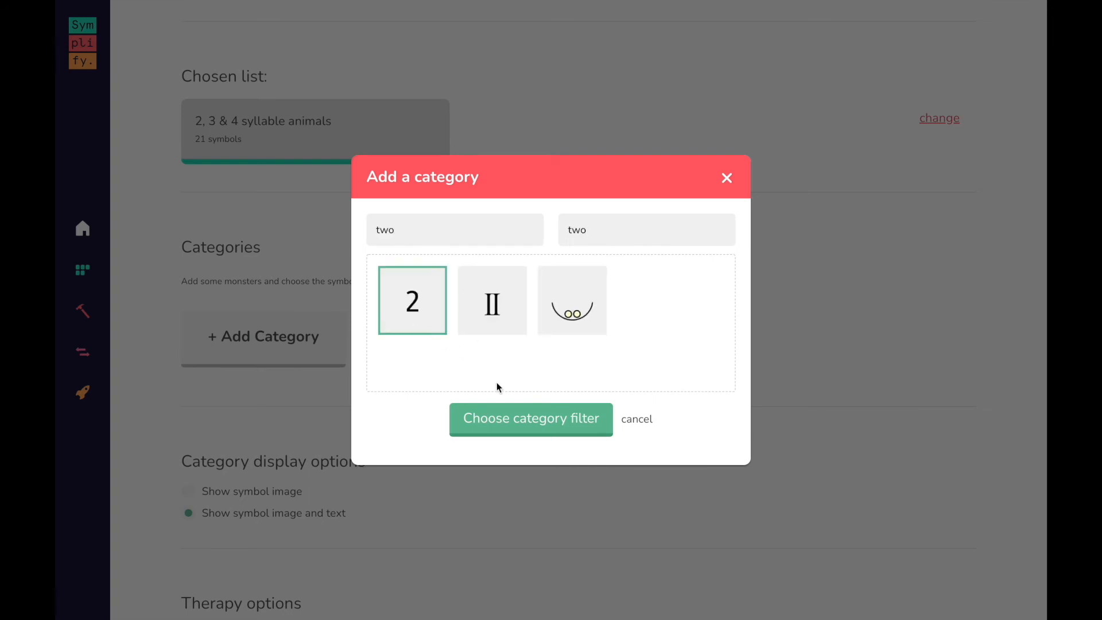
{"action": "left_click", "coordinate": [510, 424]}
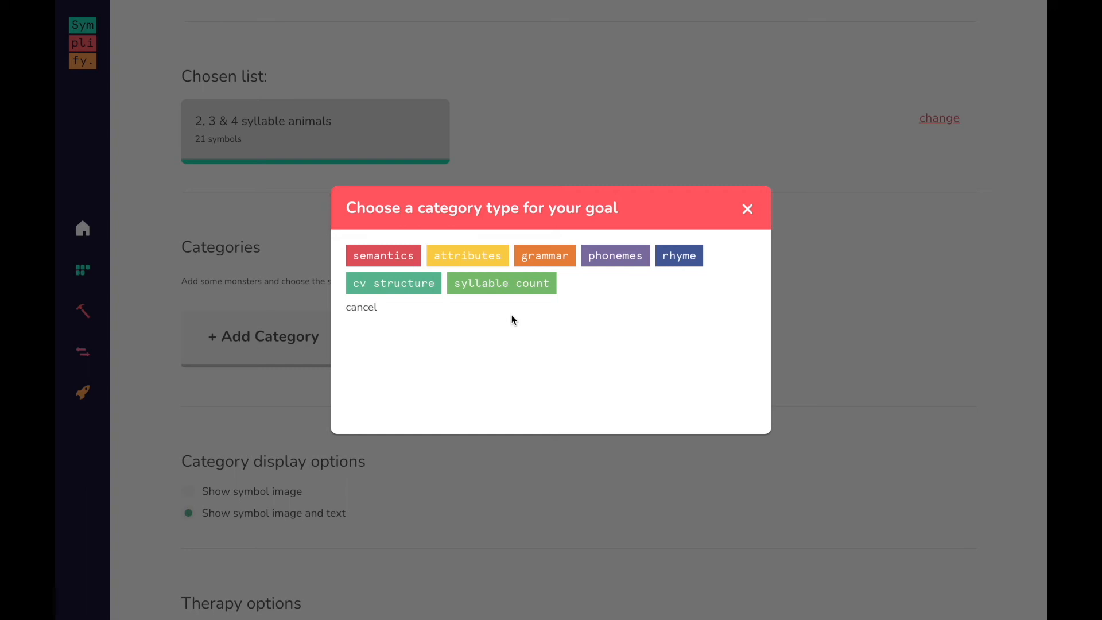
{"action": "left_click", "coordinate": [493, 291]}
{"action": "left_click", "coordinate": [558, 386]}
{"action": "left_click", "coordinate": [516, 456]}
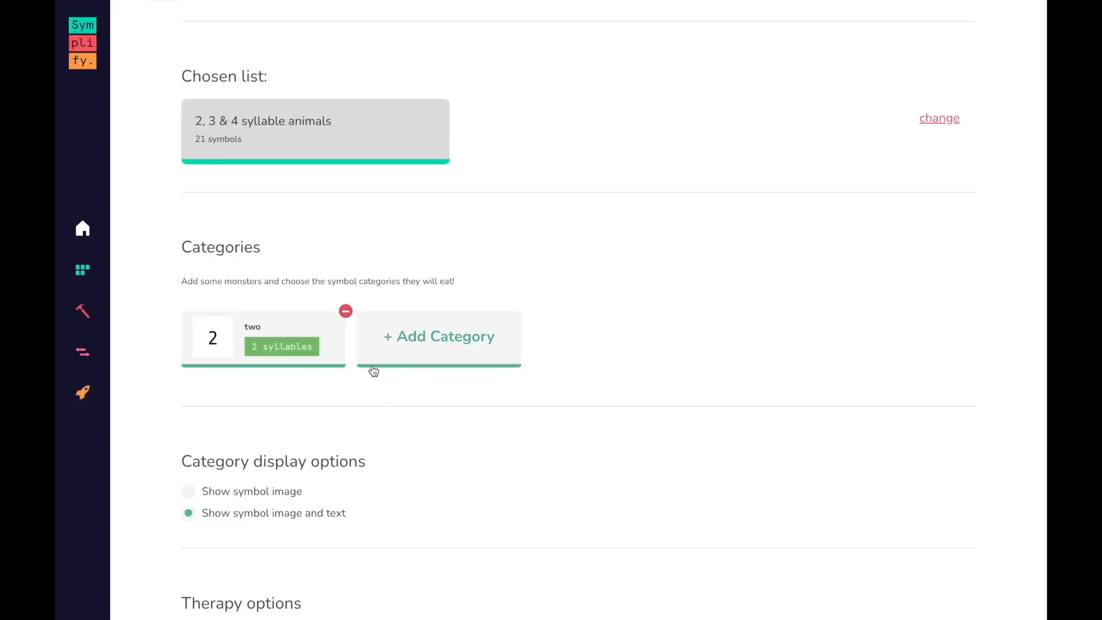
- Add a category named "three" with the numeral 3 symbol and a syllable count filter of 3
{"action": "left_click", "coordinate": [411, 358]}
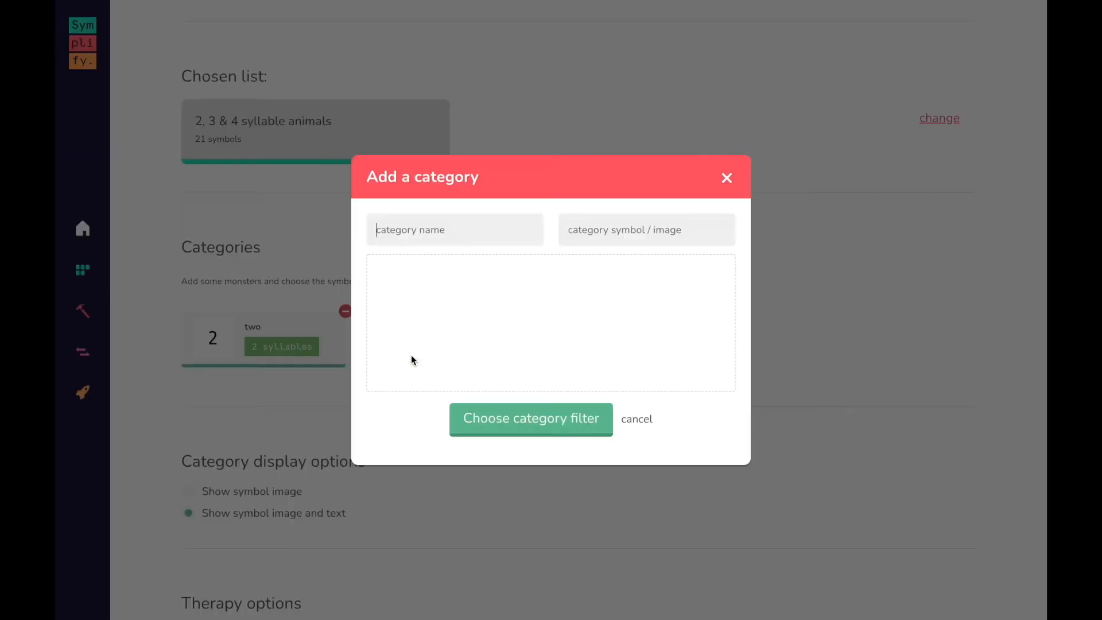
{"action": "left_click", "coordinate": [422, 229]}
{"action": "type", "text": "three"}
{"action": "type", "text": "3"}
{"action": "left_click", "coordinate": [407, 319]}
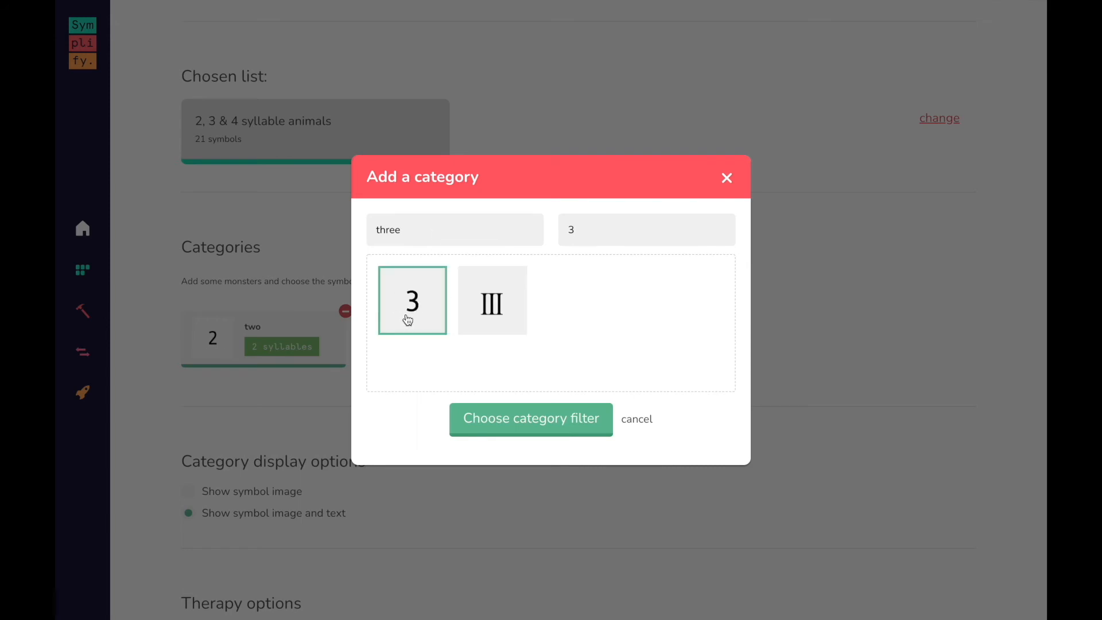
{"action": "left_click", "coordinate": [510, 419]}
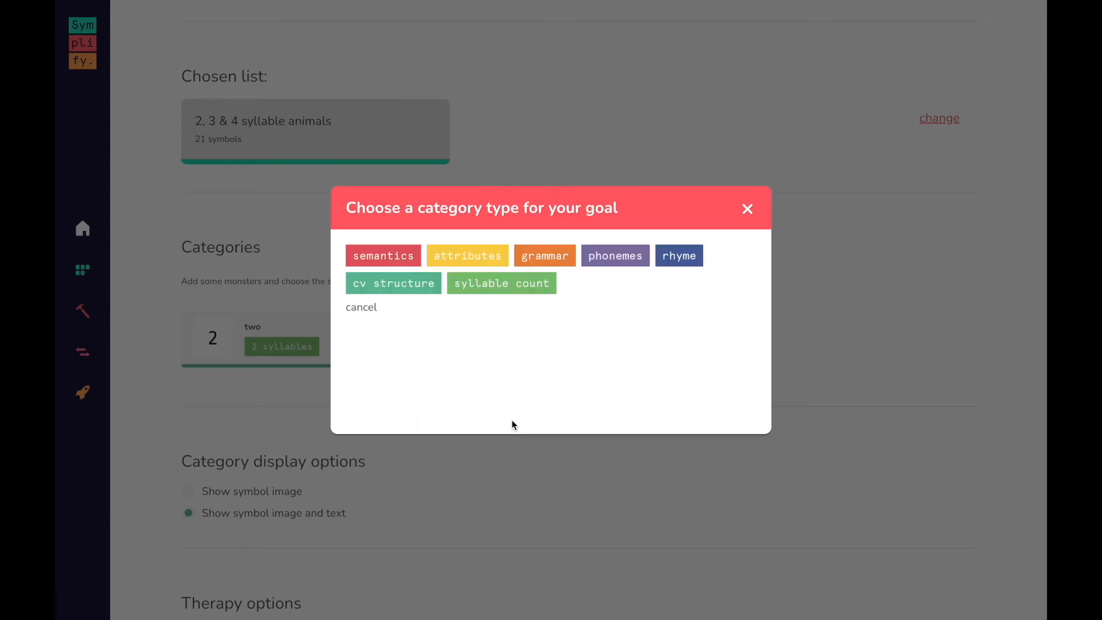
{"action": "left_click", "coordinate": [491, 283]}
{"action": "left_click", "coordinate": [606, 401]}
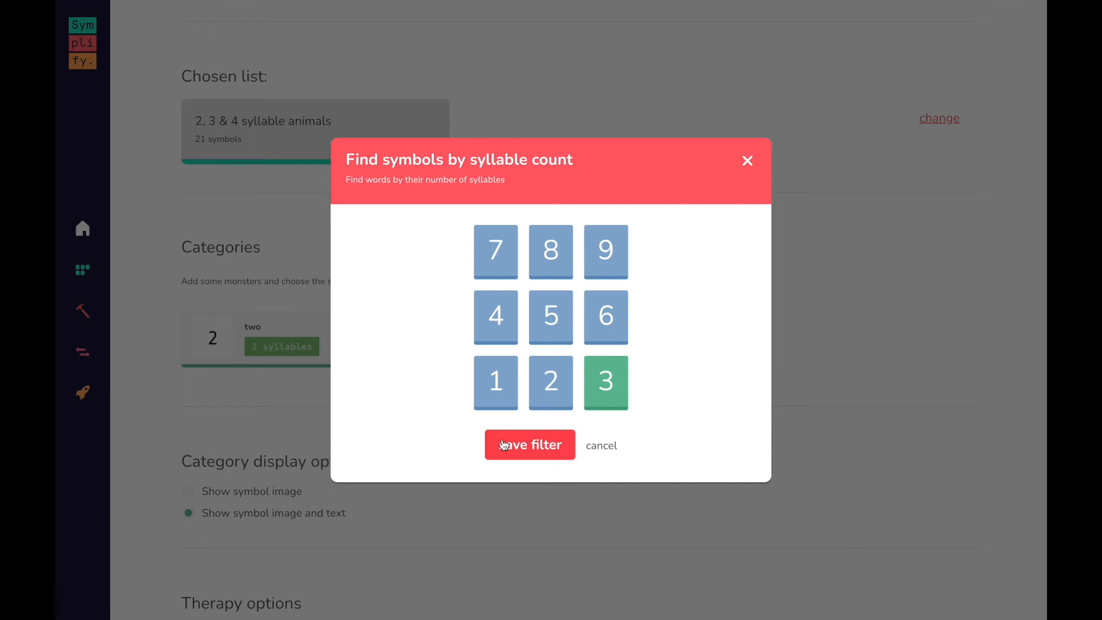
{"action": "left_click", "coordinate": [501, 450]}
- Add a category named "four" with the numeral 4 symbol and a syllable count filter of 4
{"action": "left_click", "coordinate": [577, 337]}
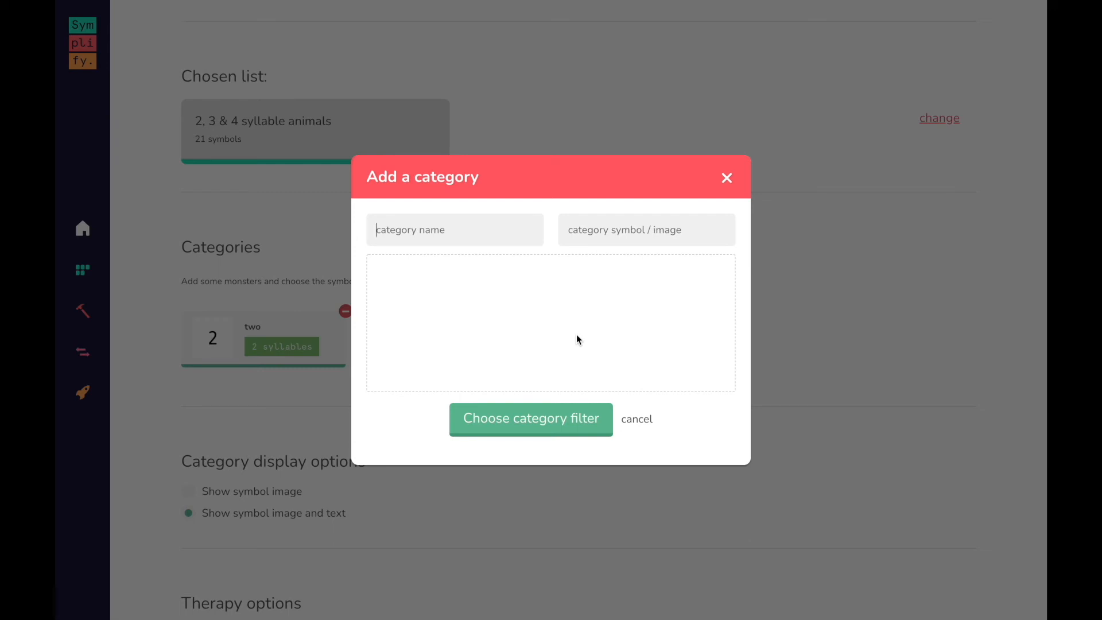
{"action": "type", "text": "four"}
{"action": "key", "text": "Tab"}
{"action": "type", "text": "4"}
{"action": "left_click", "coordinate": [411, 324]}
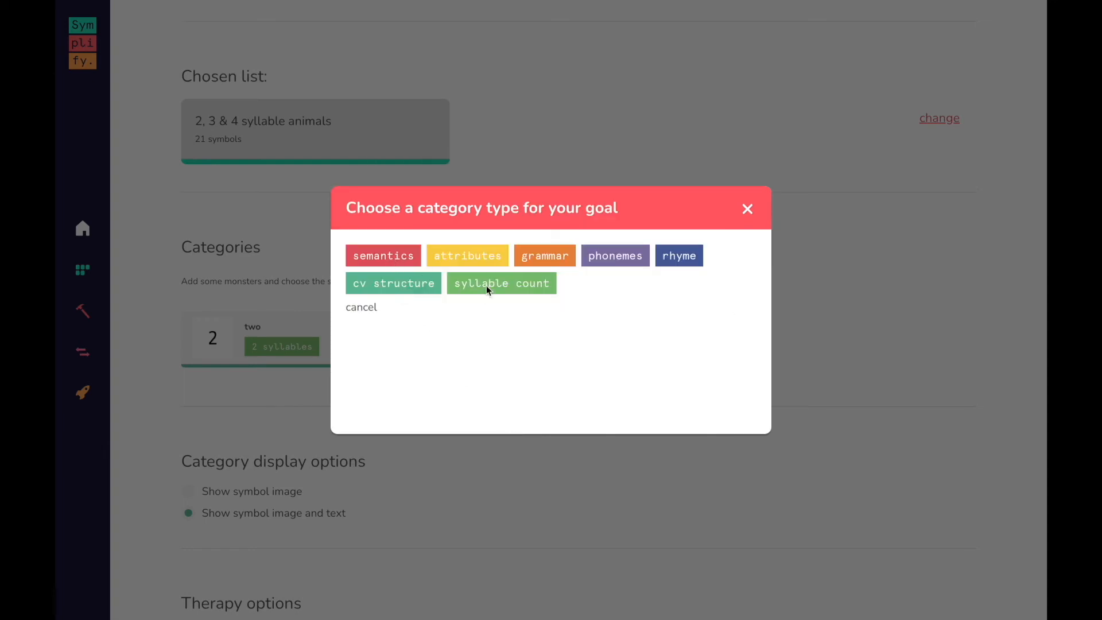
{"action": "left_click", "coordinate": [490, 284]}
{"action": "left_click", "coordinate": [486, 314]}
{"action": "left_click", "coordinate": [529, 445]}
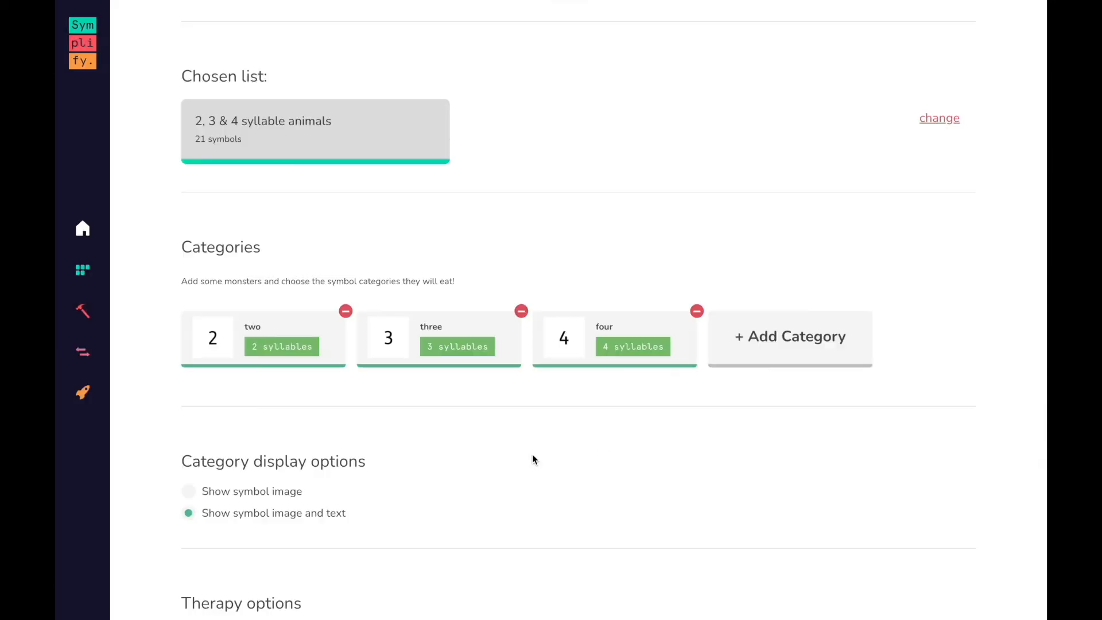
- Launch the Categories activity with symbol image and text shown and assessment mode off
{"action": "scroll", "coordinate": [593, 498], "scroll_direction": "down", "scroll_amount": 1}
{"action": "scroll", "coordinate": [591, 492], "scroll_direction": "down", "scroll_amount": 4}
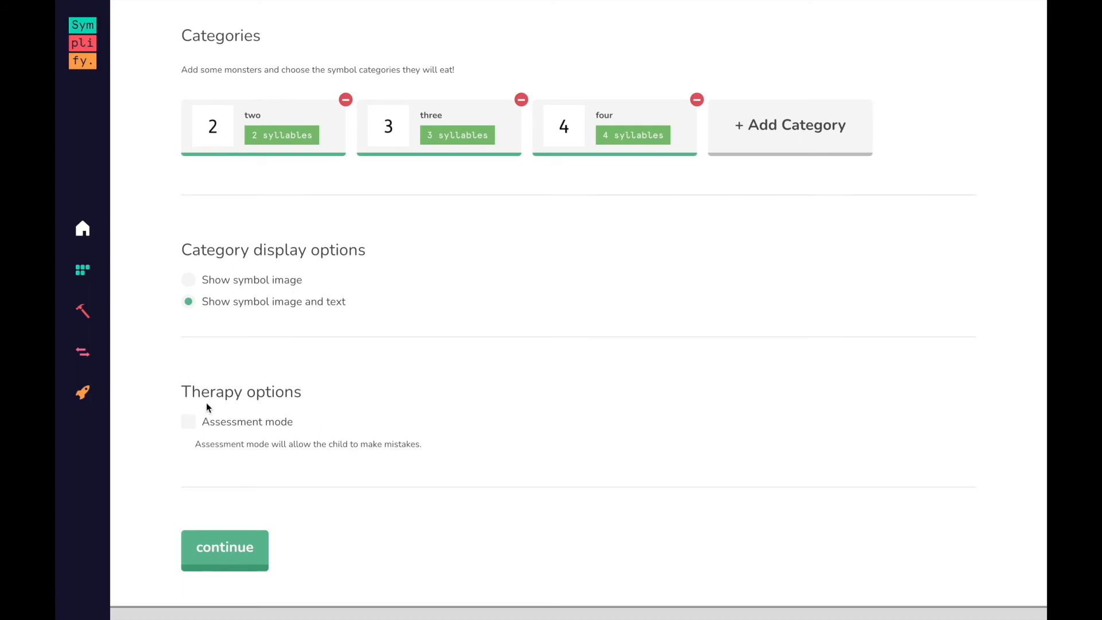
{"action": "left_click", "coordinate": [206, 556]}
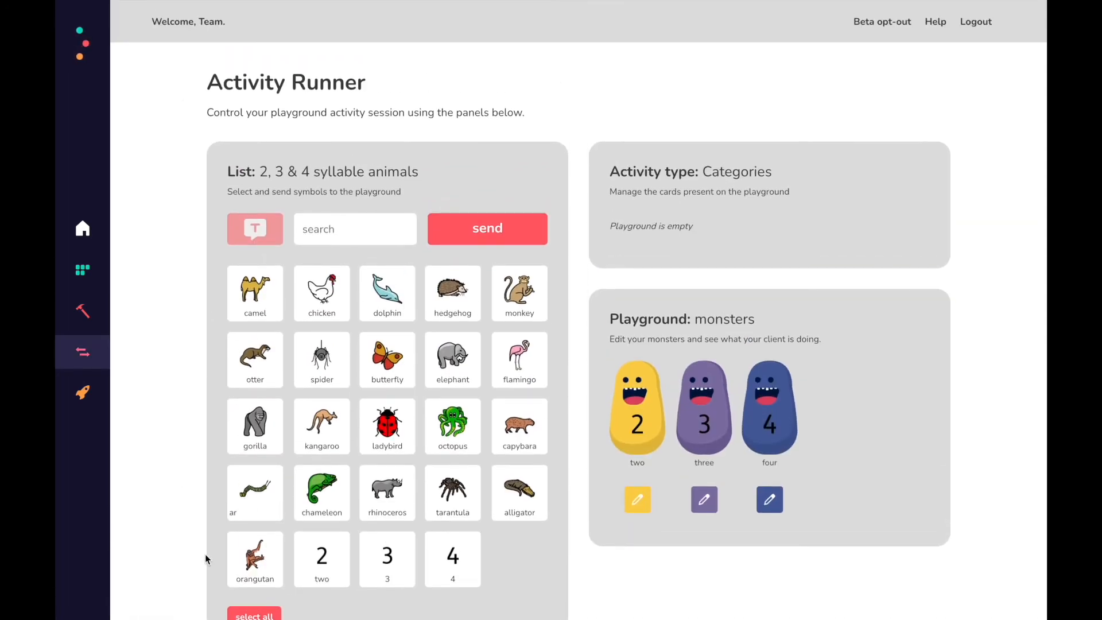
- Send the elephant symbol to the playground, displayed as image and text with the default border
{"action": "scroll", "coordinate": [170, 538], "scroll_direction": "down", "scroll_amount": 2}
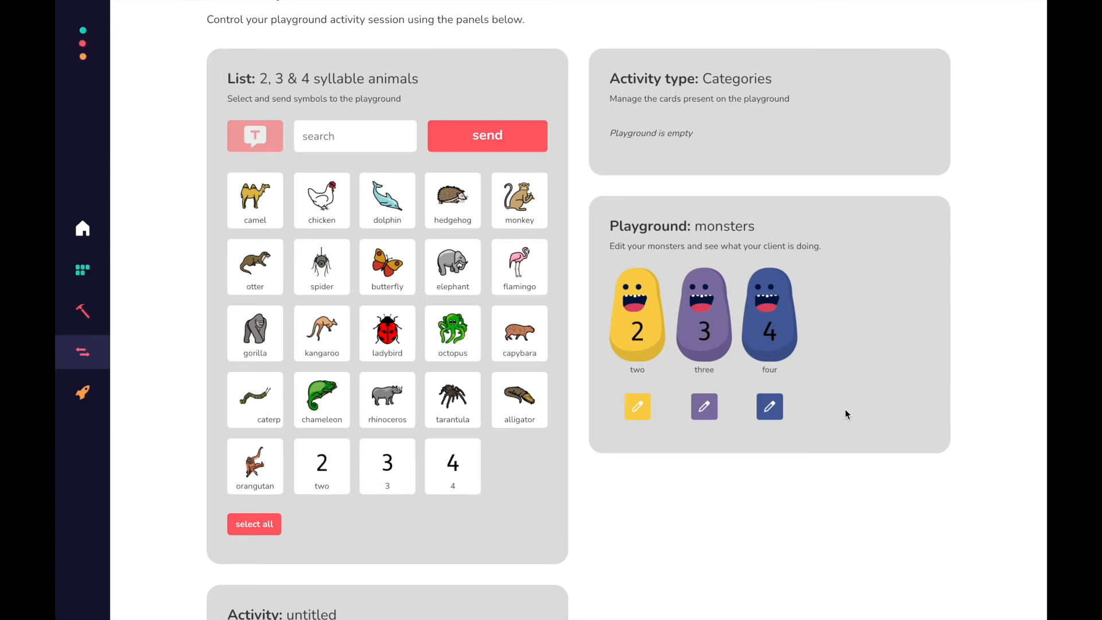
{"action": "scroll", "coordinate": [844, 409], "scroll_direction": "down", "scroll_amount": 2}
{"action": "scroll", "coordinate": [845, 409], "scroll_direction": "up", "scroll_amount": 3}
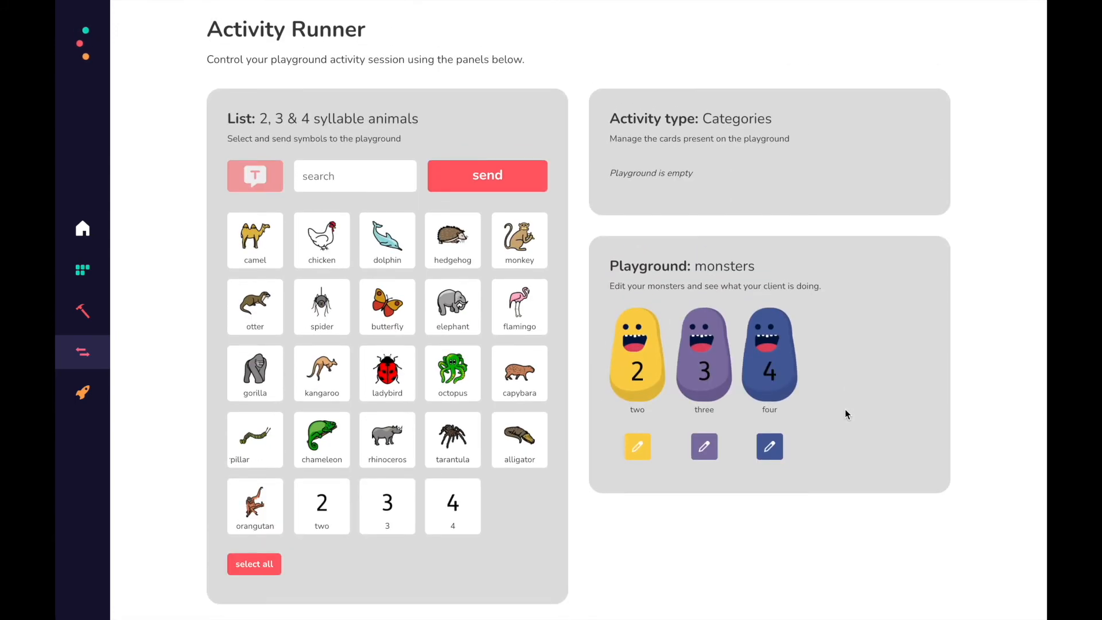
{"action": "left_click", "coordinate": [464, 321]}
{"action": "left_click", "coordinate": [465, 189]}
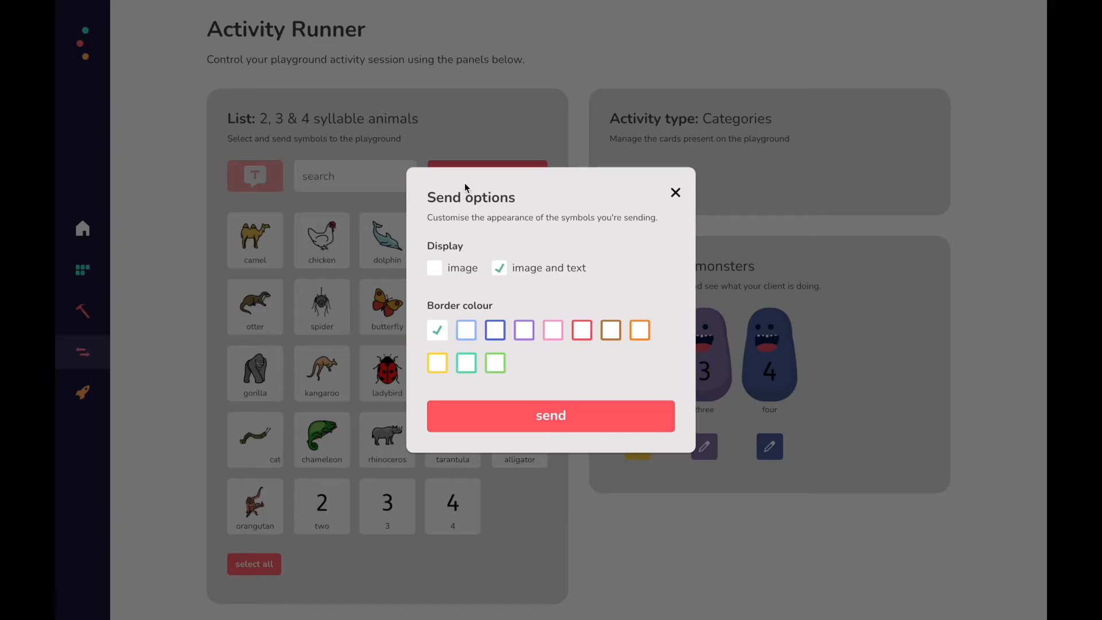
{"action": "left_click", "coordinate": [503, 420]}
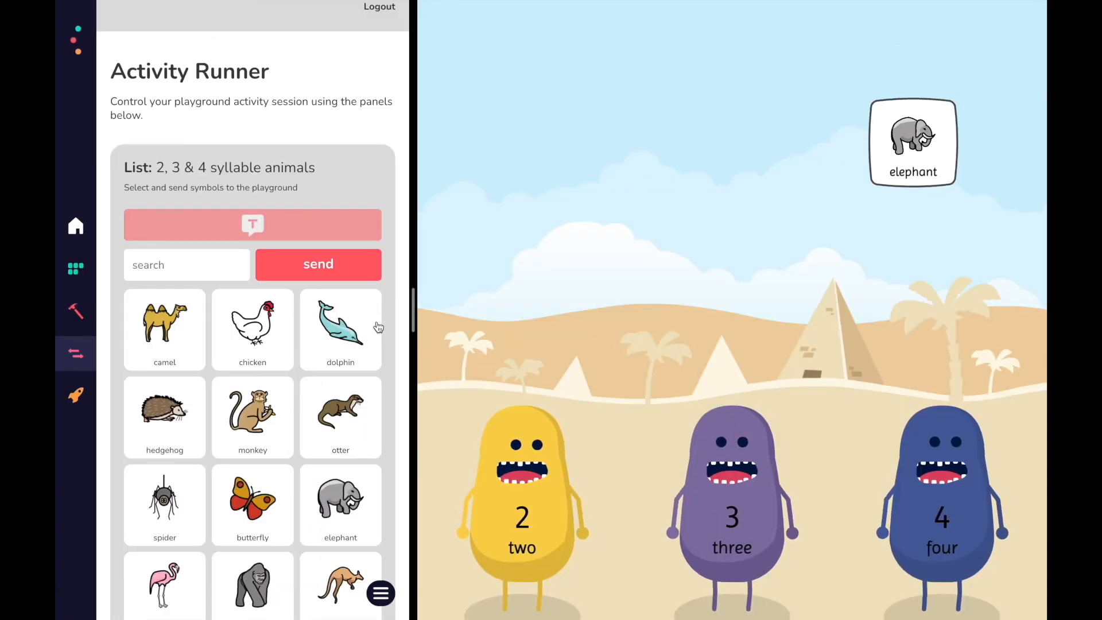
- Send the otter symbol from the animal list to the playground
{"action": "scroll", "coordinate": [253, 345], "scroll_direction": "down", "scroll_amount": 1}
{"action": "scroll", "coordinate": [324, 384], "scroll_direction": "down", "scroll_amount": 1}
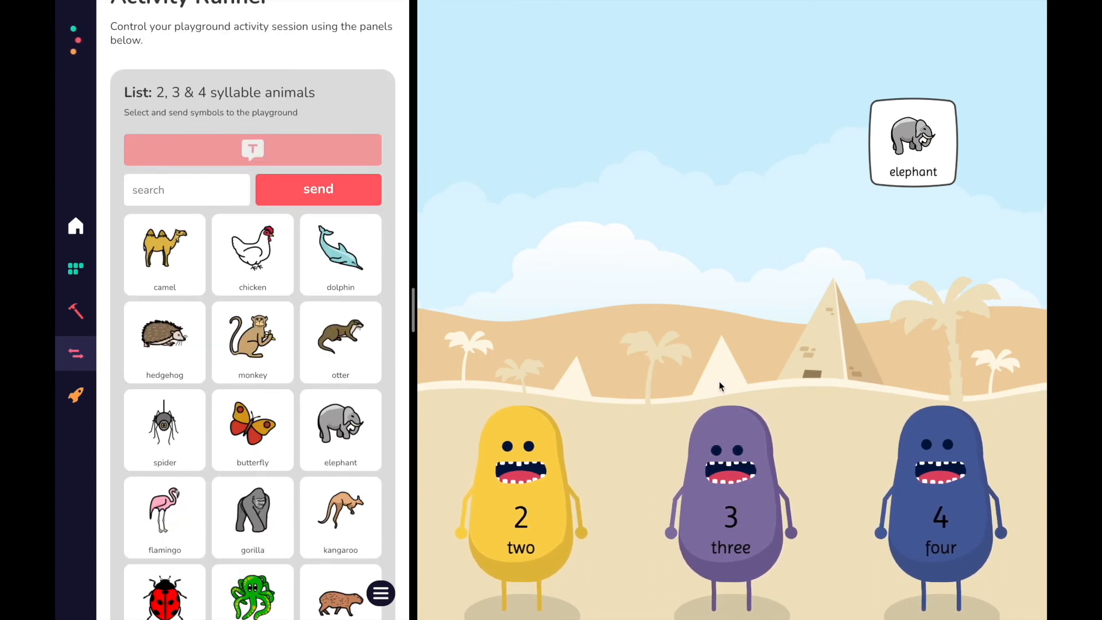
{"action": "left_click", "coordinate": [341, 336]}
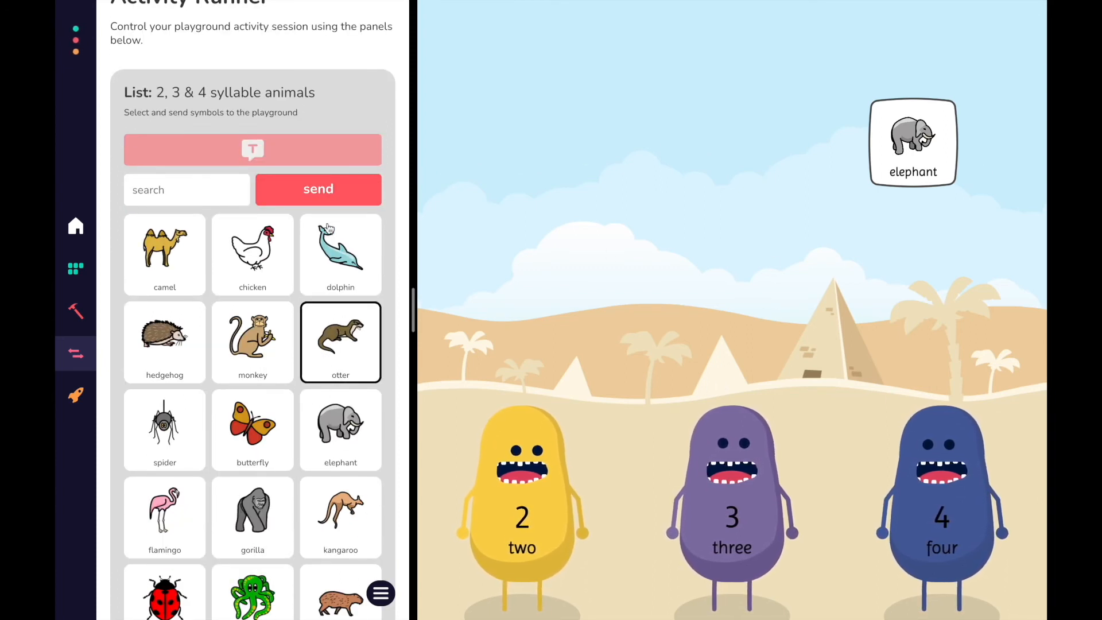
{"action": "left_click", "coordinate": [315, 201]}
{"action": "left_click", "coordinate": [258, 422]}
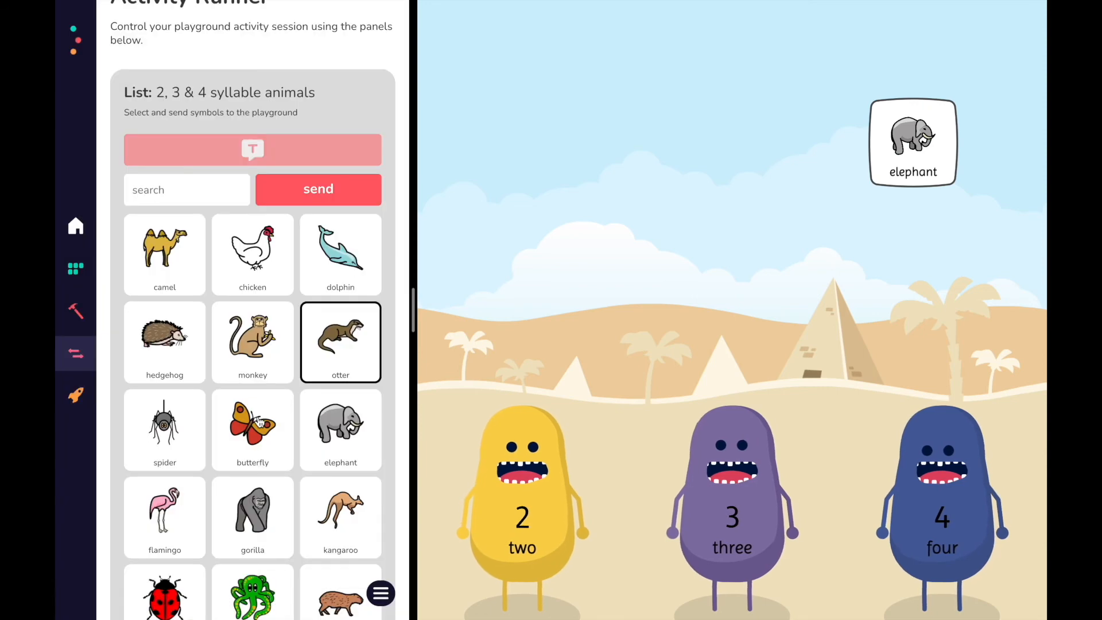
- Send the gorilla symbol from the animal list to the playground
{"action": "scroll", "coordinate": [228, 474], "scroll_direction": "down", "scroll_amount": 1}
{"action": "left_click", "coordinate": [228, 473]}
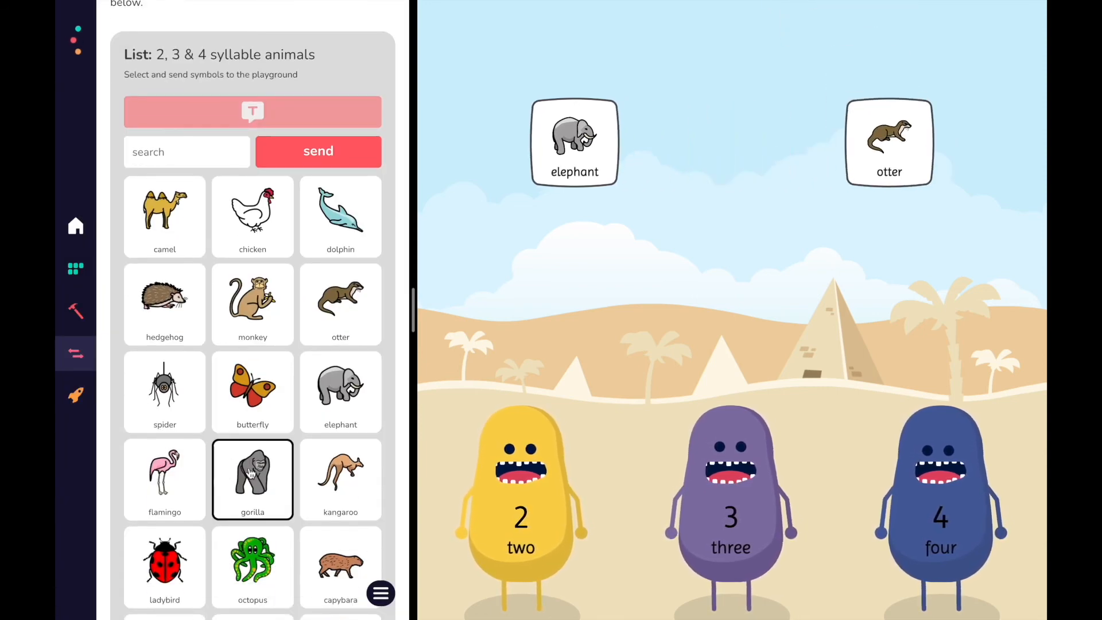
{"action": "left_click", "coordinate": [295, 157]}
{"action": "left_click", "coordinate": [213, 414]}
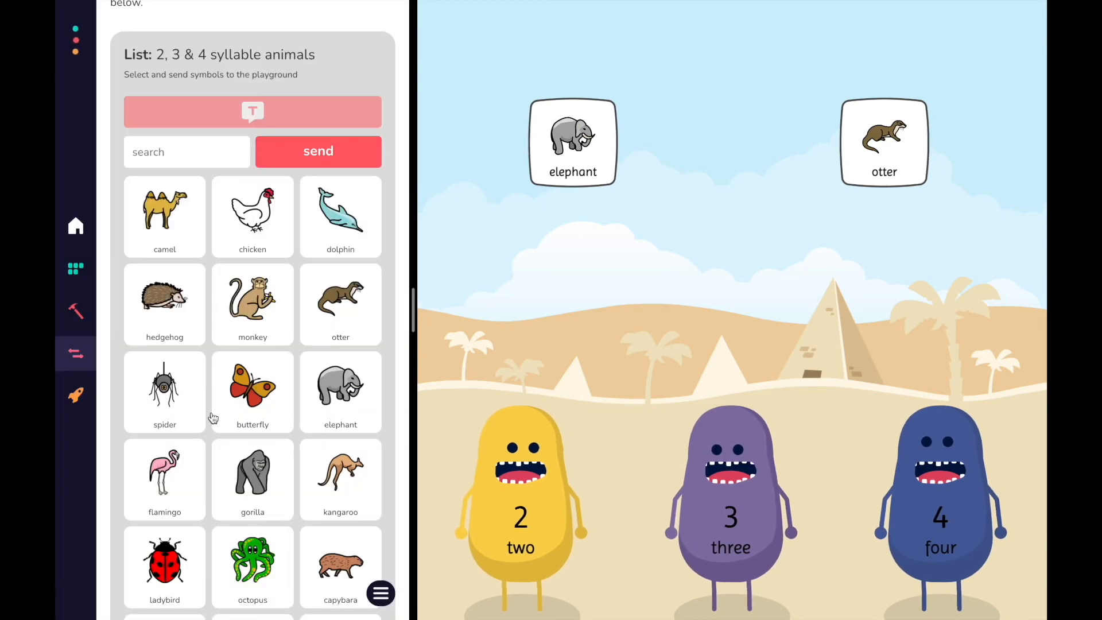
- Send the capybara symbol to the playground as image and text
{"action": "scroll", "coordinate": [213, 418], "scroll_direction": "down", "scroll_amount": 3}
{"action": "left_click", "coordinate": [335, 445]}
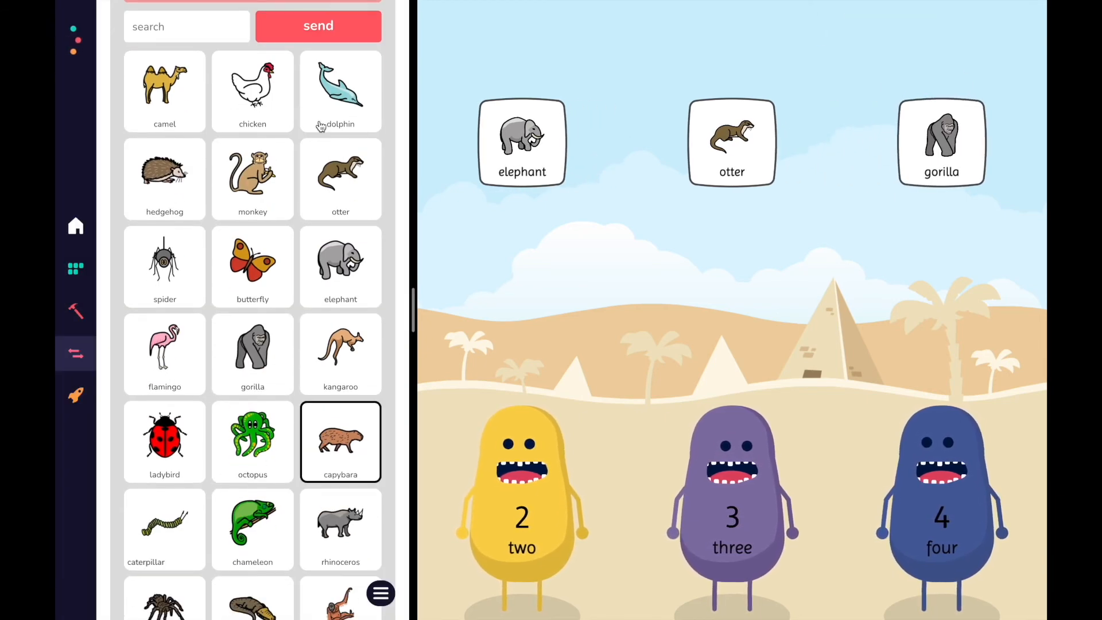
{"action": "left_click", "coordinate": [311, 30]}
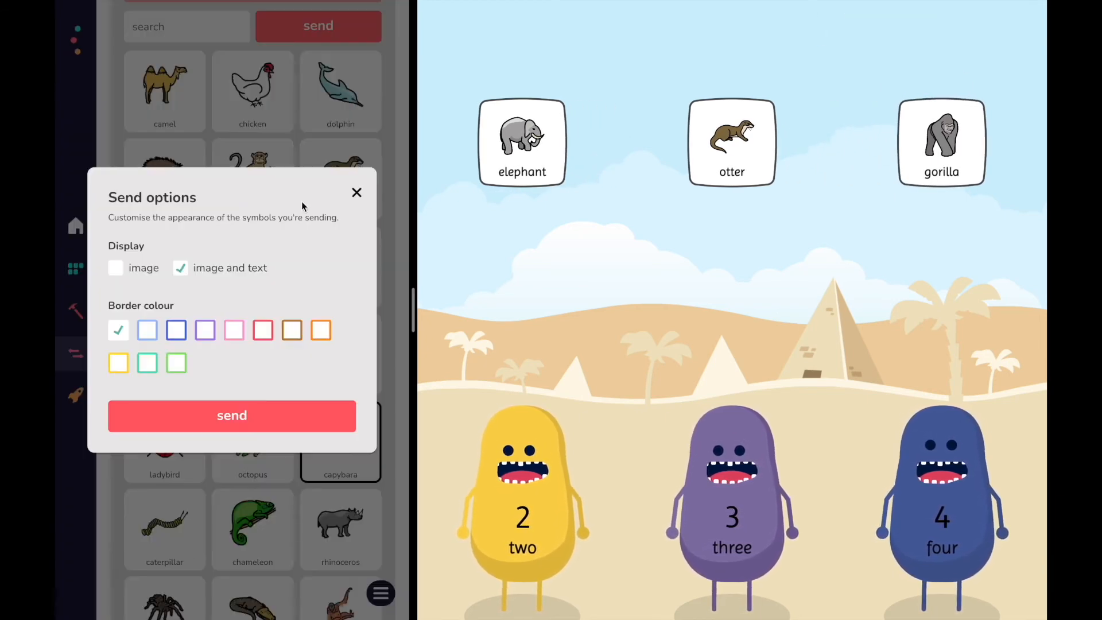
{"action": "left_click", "coordinate": [235, 419]}
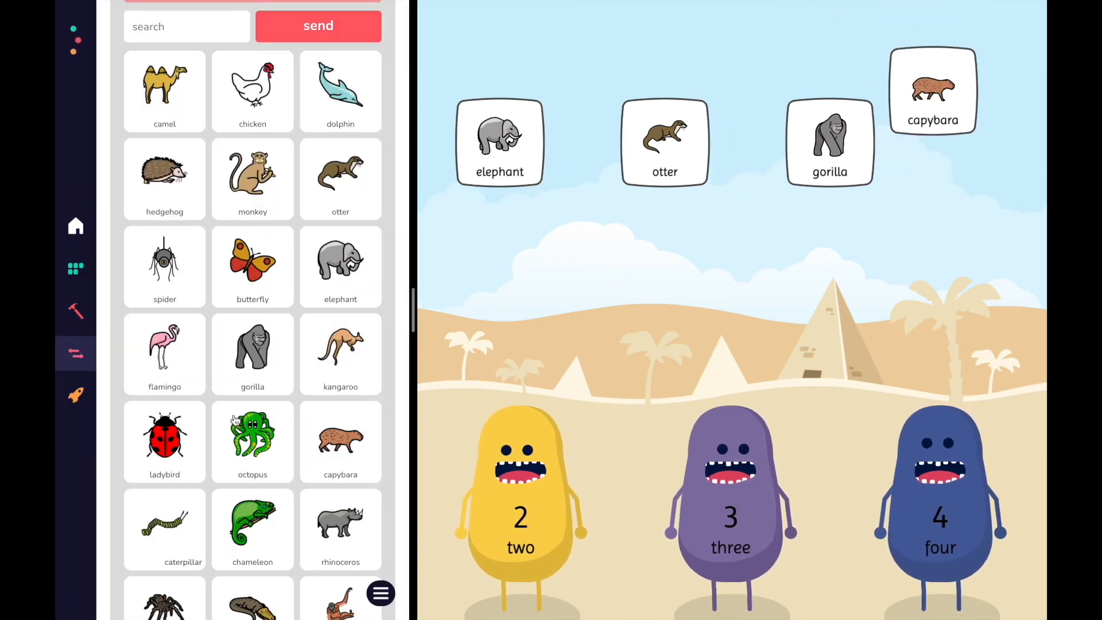
- Send the tarantula symbol to the playground as image and text
{"action": "scroll", "coordinate": [188, 581], "scroll_direction": "down", "scroll_amount": 1}
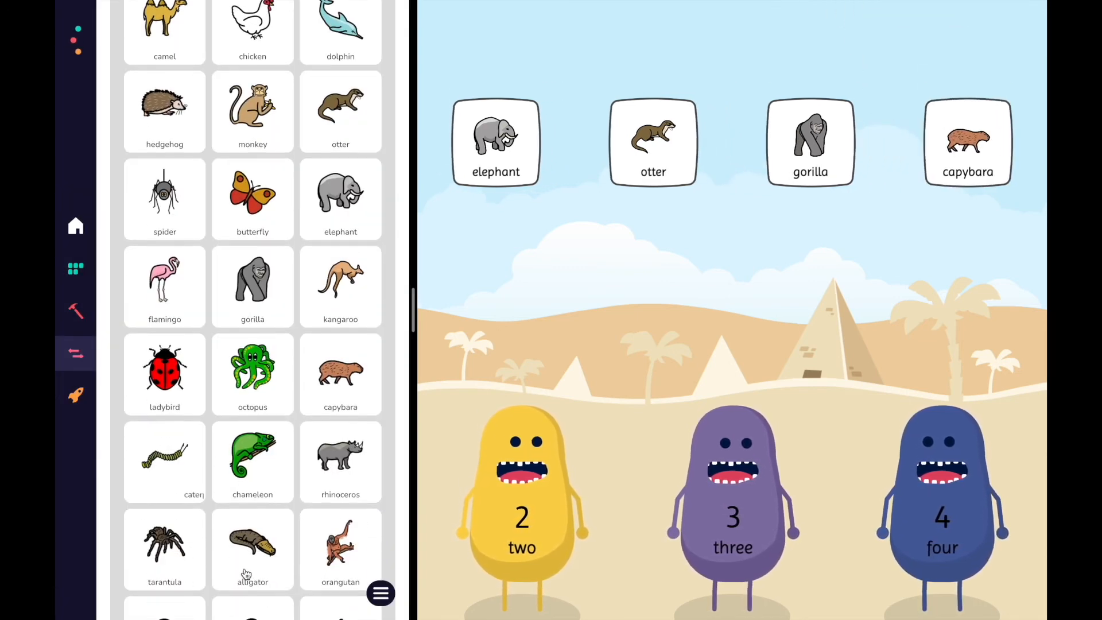
{"action": "left_click", "coordinate": [160, 563]}
{"action": "scroll", "coordinate": [230, 402], "scroll_direction": "up", "scroll_amount": 4}
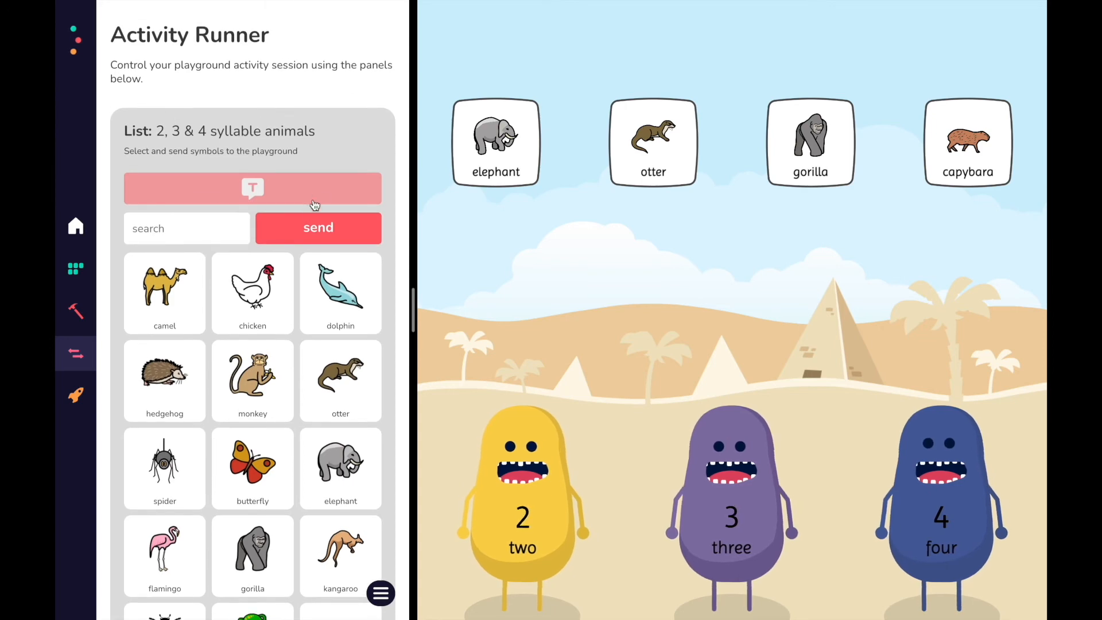
{"action": "left_click", "coordinate": [291, 232]}
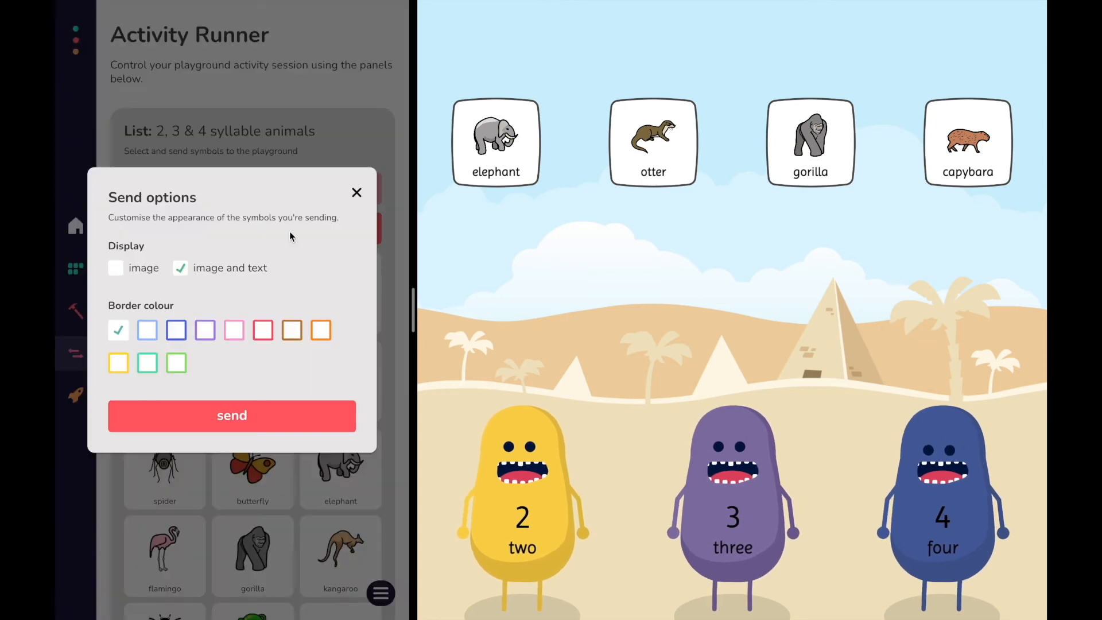
{"action": "left_click", "coordinate": [217, 415]}
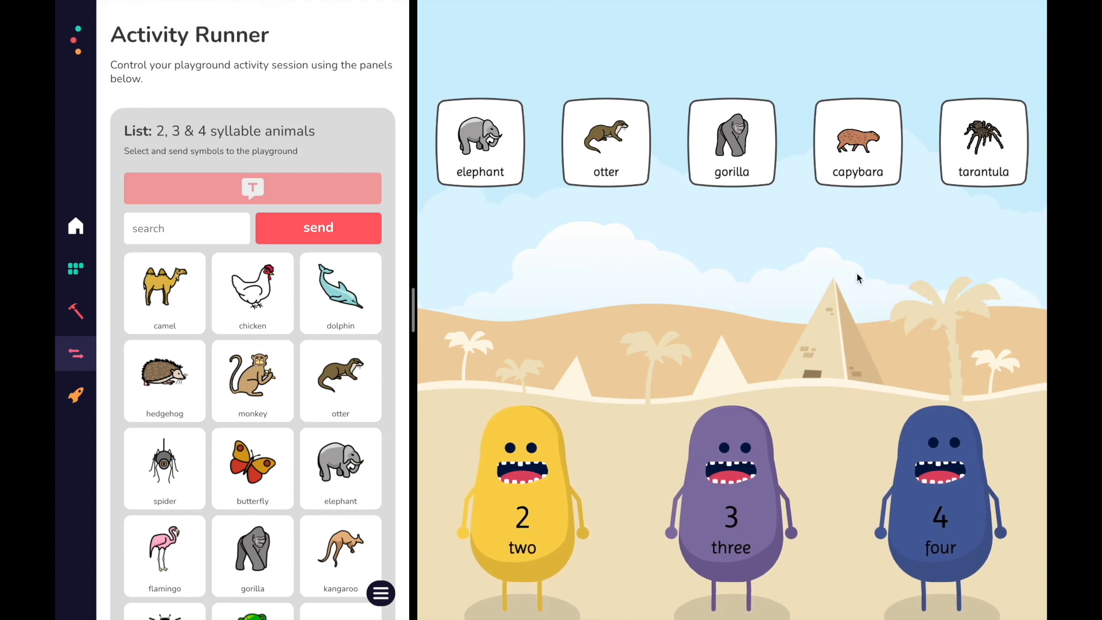
- Change the colour of the "four" monster to green and save it
{"action": "scroll", "coordinate": [242, 441], "scroll_direction": "down", "scroll_amount": 14}
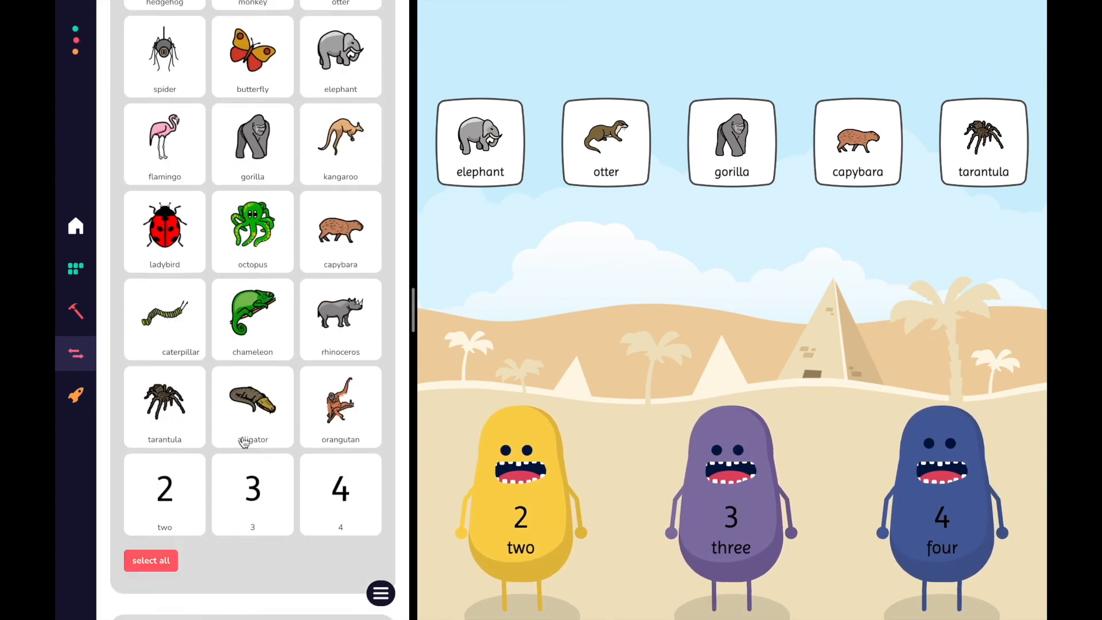
{"action": "scroll", "coordinate": [242, 440], "scroll_direction": "down", "scroll_amount": 6}
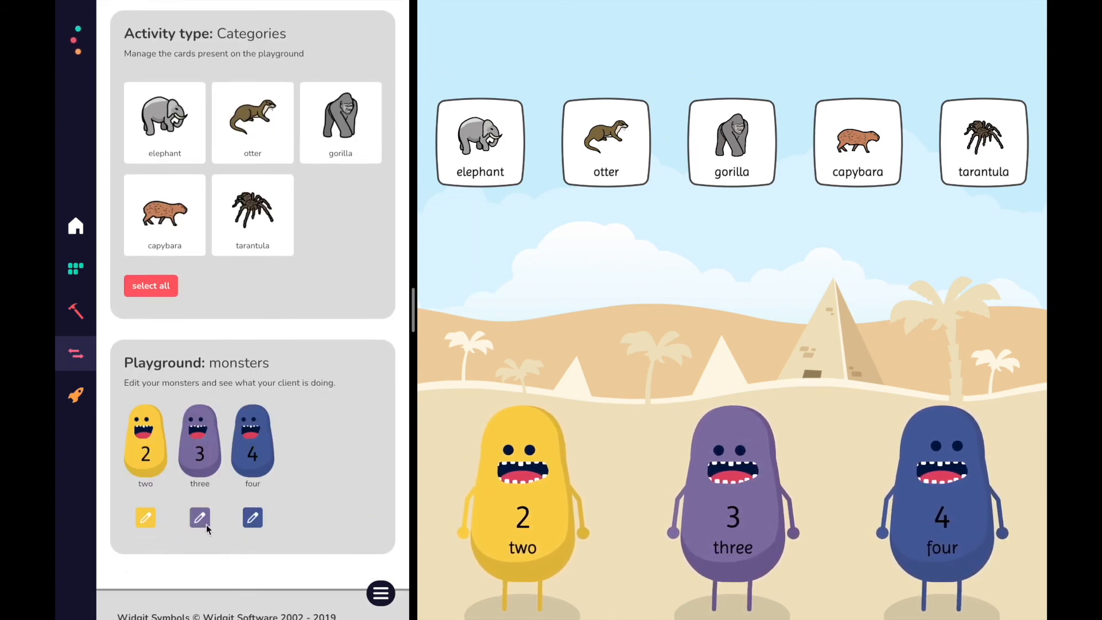
{"action": "left_click", "coordinate": [253, 517]}
{"action": "left_click", "coordinate": [117, 322]}
{"action": "left_click", "coordinate": [215, 381]}
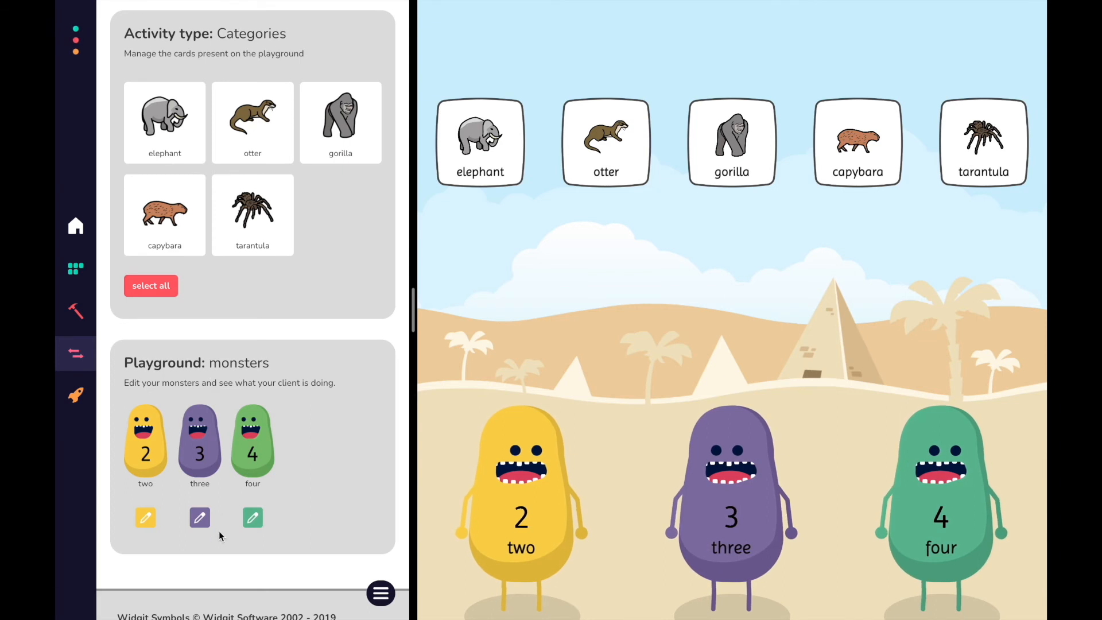
- Change the colour of the "two" monster to orange and save it
{"action": "left_click", "coordinate": [147, 519]}
{"action": "left_click", "coordinate": [230, 326]}
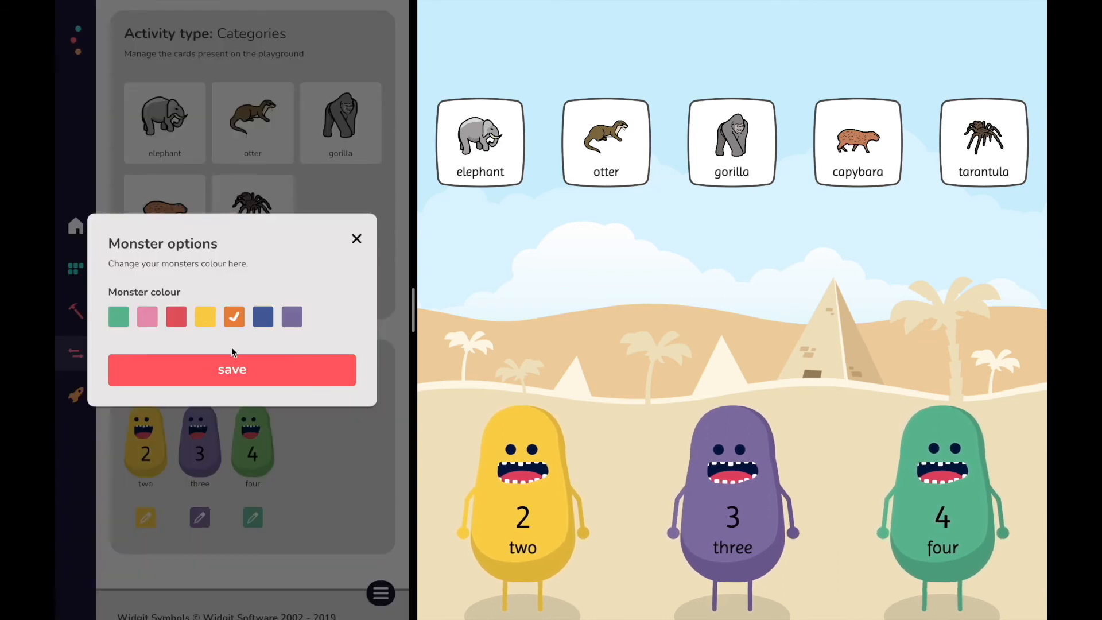
{"action": "left_click", "coordinate": [229, 374]}
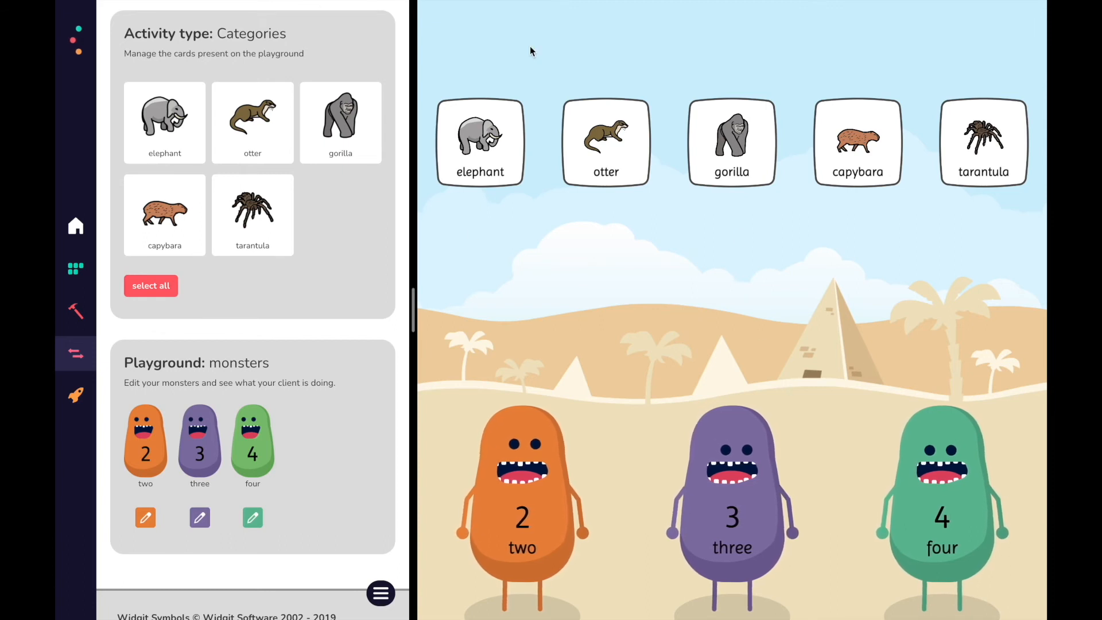
- Feed elephant and gorilla to the "three" monster, otter to "two", and capybara and tarantula to "four"
{"action": "left_click_drag", "start_coordinate": [484, 150], "coordinate": [727, 472]}
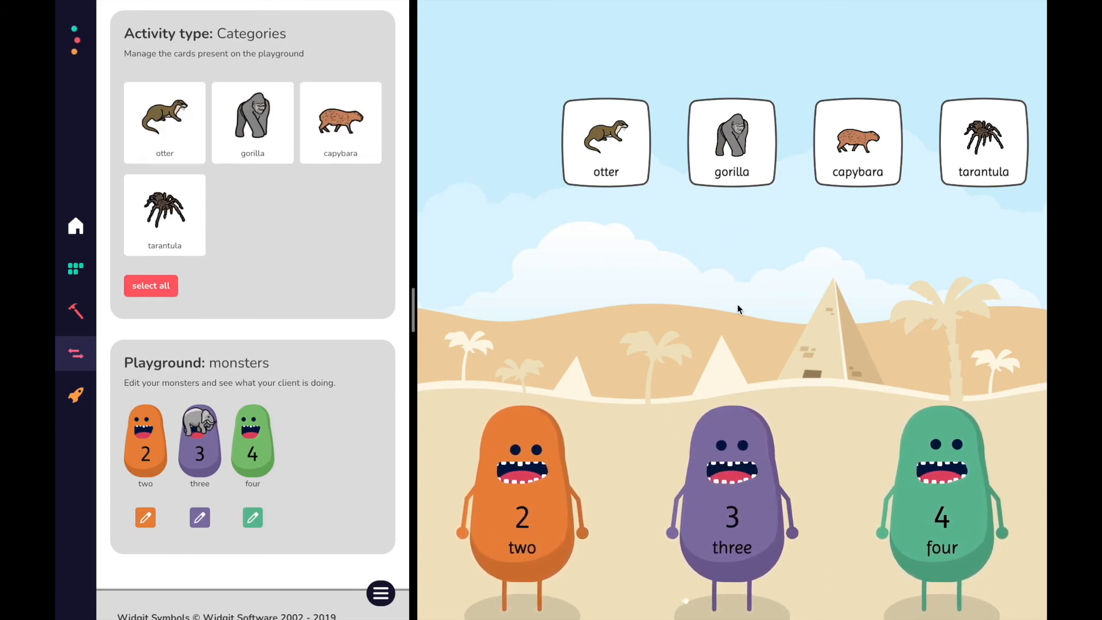
{"action": "left_click_drag", "start_coordinate": [631, 162], "coordinate": [516, 459]}
{"action": "left_click_drag", "start_coordinate": [720, 160], "coordinate": [731, 476]}
{"action": "left_click_drag", "start_coordinate": [844, 147], "coordinate": [941, 459]}
{"action": "left_click_drag", "start_coordinate": [983, 139], "coordinate": [938, 432]}
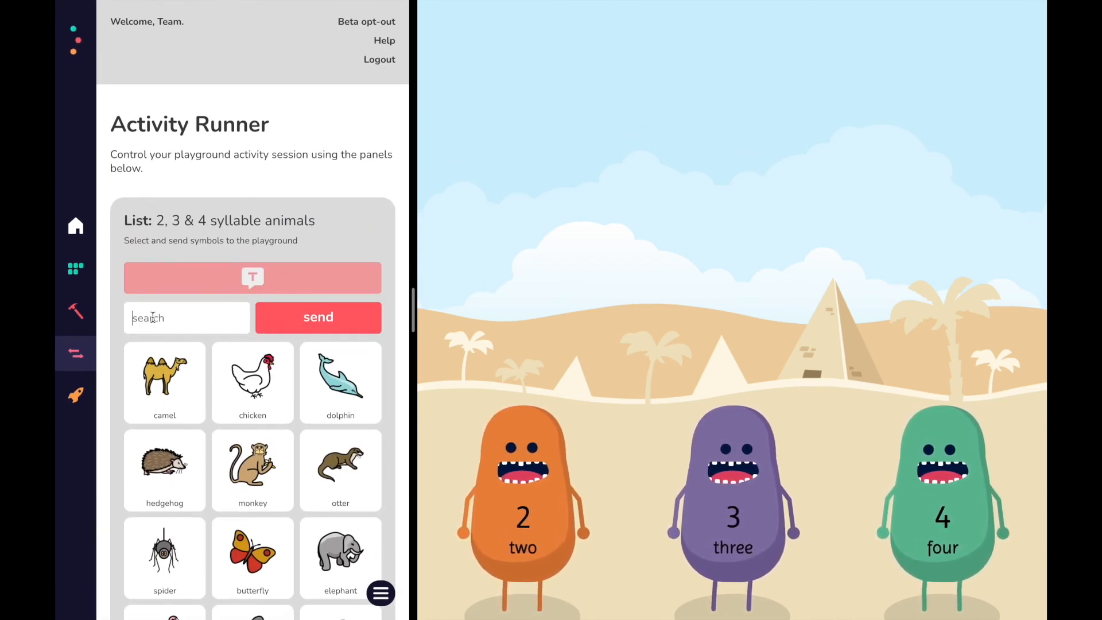
- Search for "tapir", send its symbol to the playground as image and text, and feed it to the "two" monster
{"action": "left_click", "coordinate": [153, 317]}
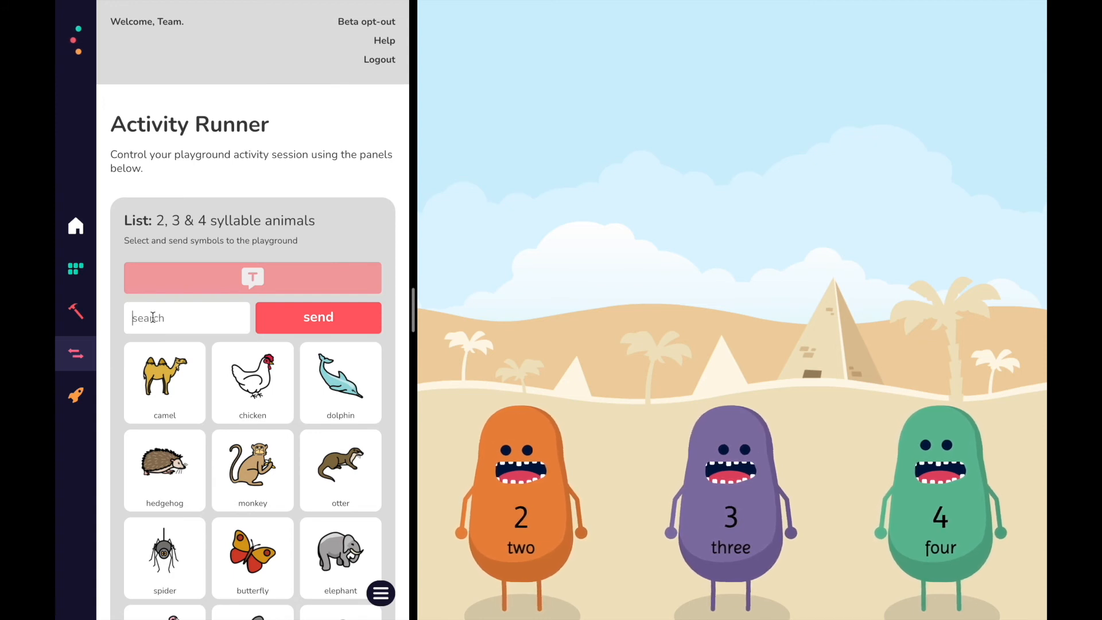
{"action": "type", "text": "tapir"}
{"action": "left_click", "coordinate": [169, 376]}
{"action": "left_click", "coordinate": [323, 327]}
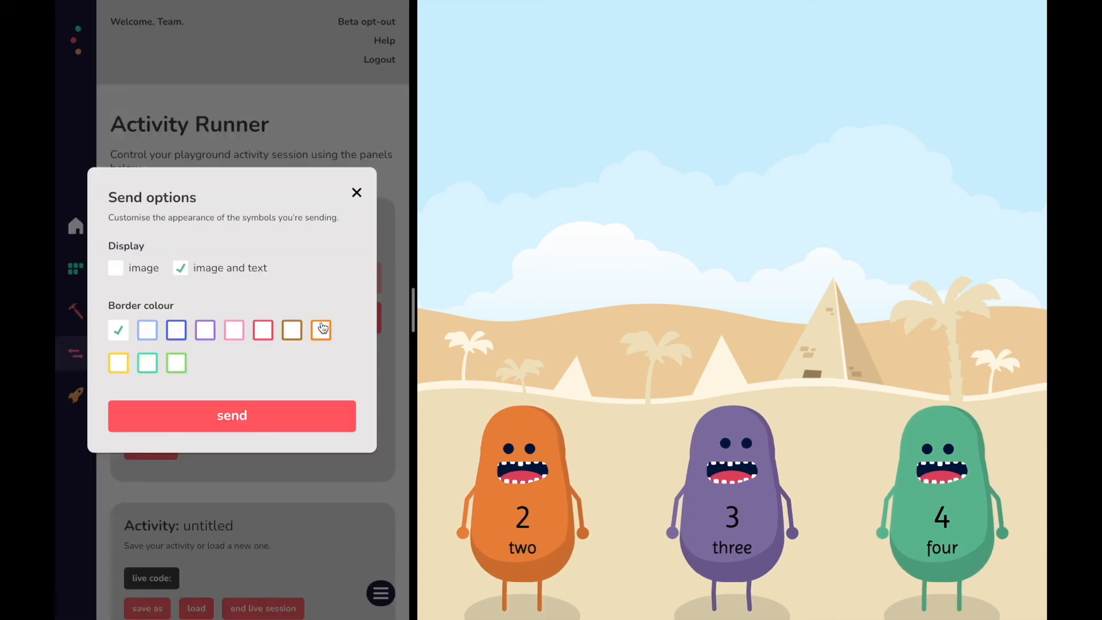
{"action": "left_click", "coordinate": [229, 430]}
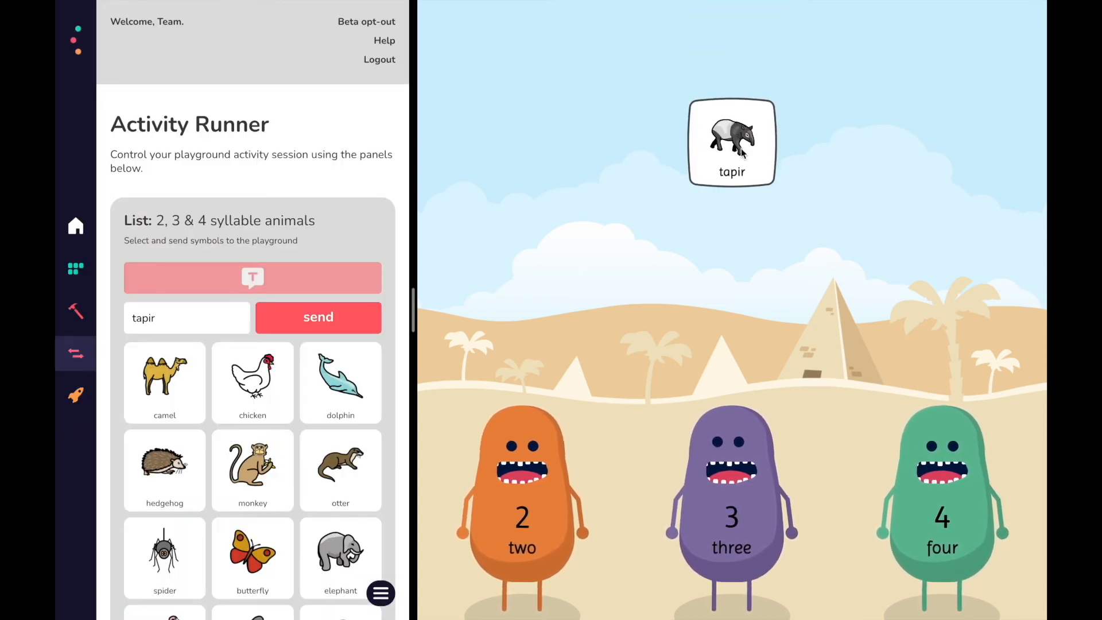
{"action": "left_click_drag", "start_coordinate": [702, 171], "coordinate": [568, 444]}
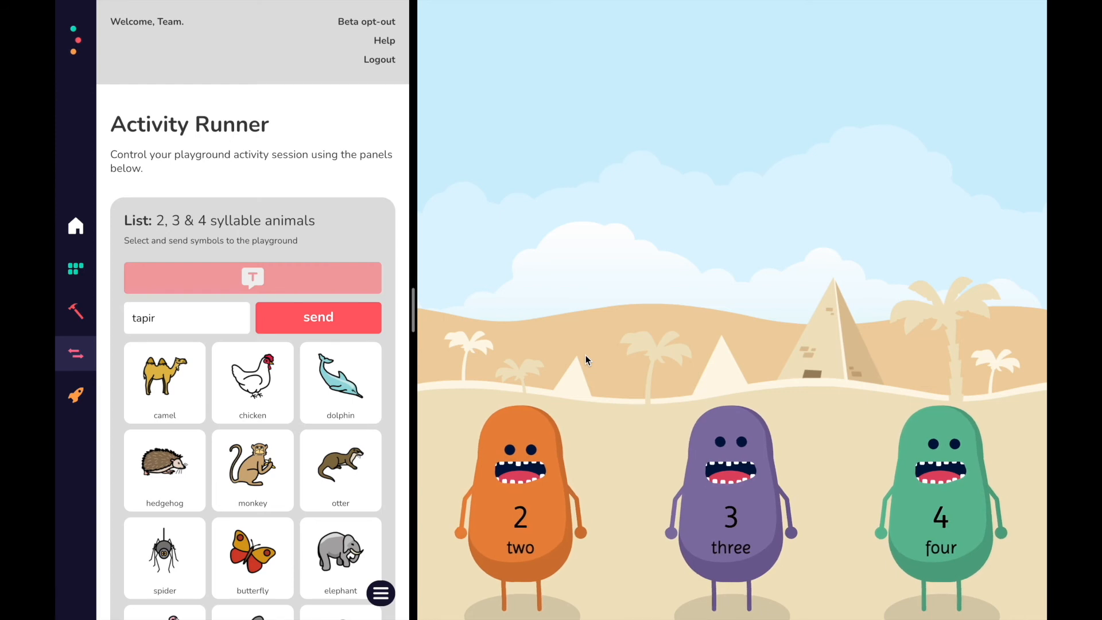
- Search for "banana", send its symbol to the playground, and feed it to the "three" monster
{"action": "double_click", "coordinate": [207, 320]}
{"action": "type", "text": "banana"}
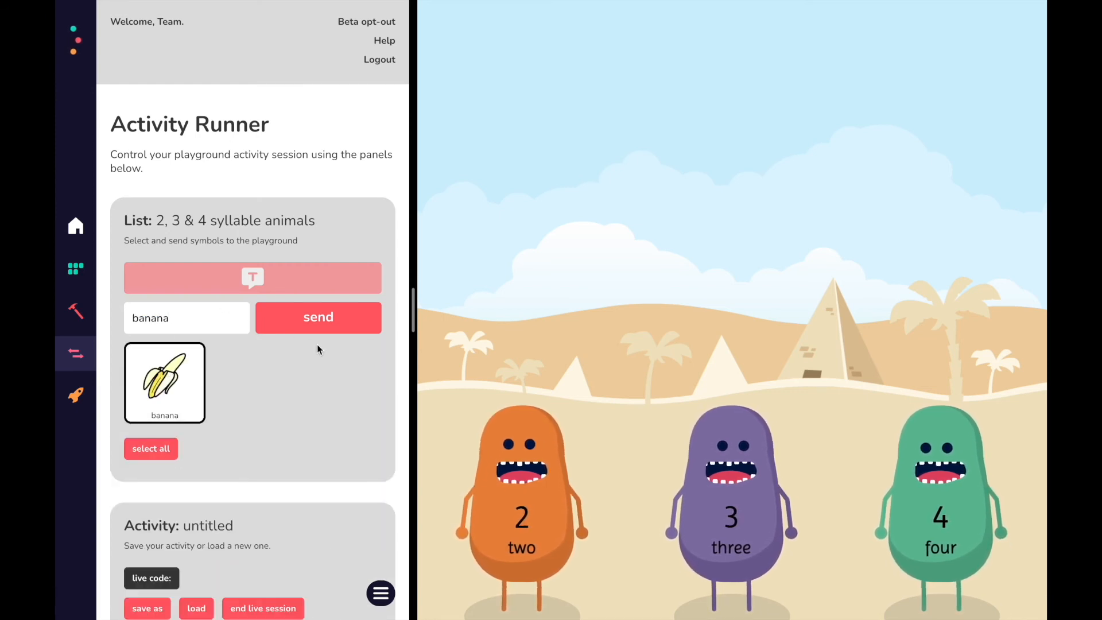
{"action": "left_click", "coordinate": [322, 320]}
{"action": "left_click", "coordinate": [223, 434]}
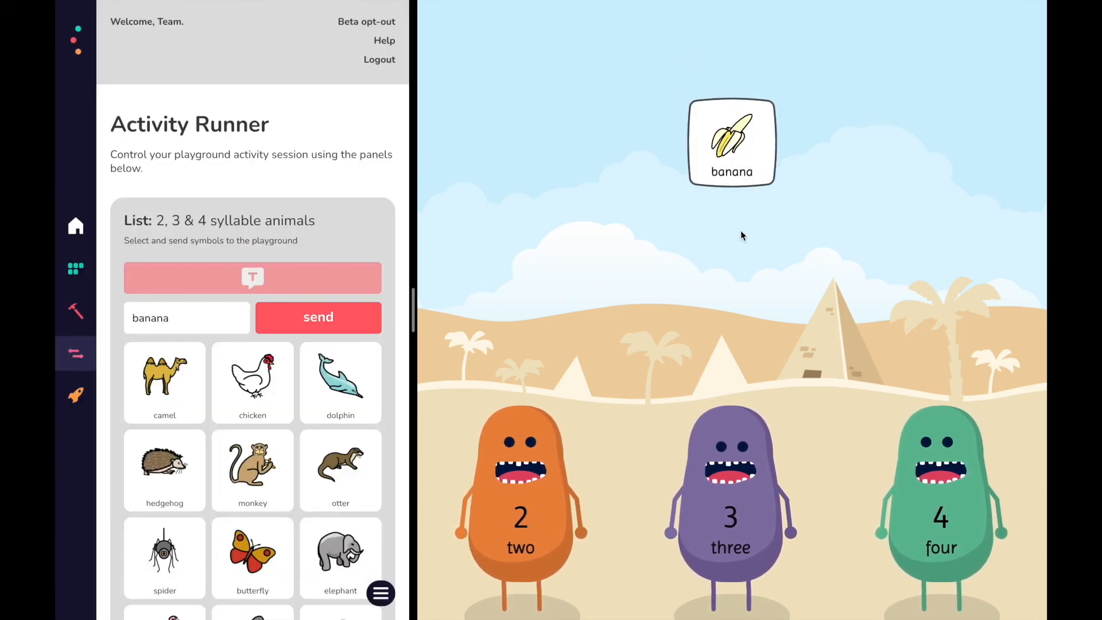
{"action": "left_click", "coordinate": [733, 439]}
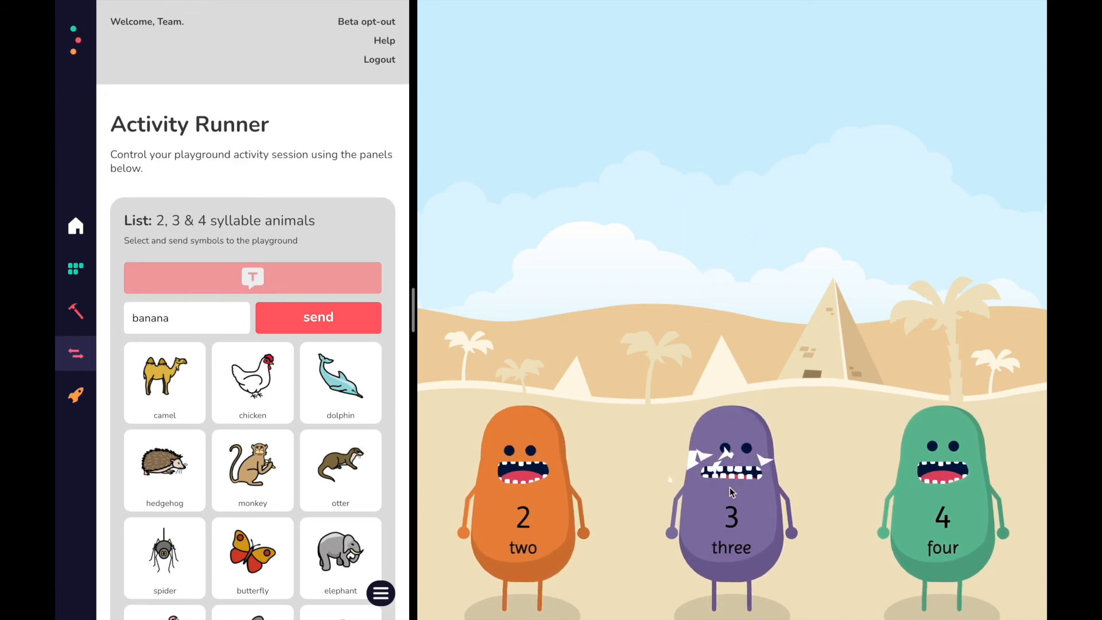
- Send the banana symbol again as image and text, trying it on the "two" monster before feeding it to "three"
{"action": "scroll", "coordinate": [272, 449], "scroll_direction": "down", "scroll_amount": 10}
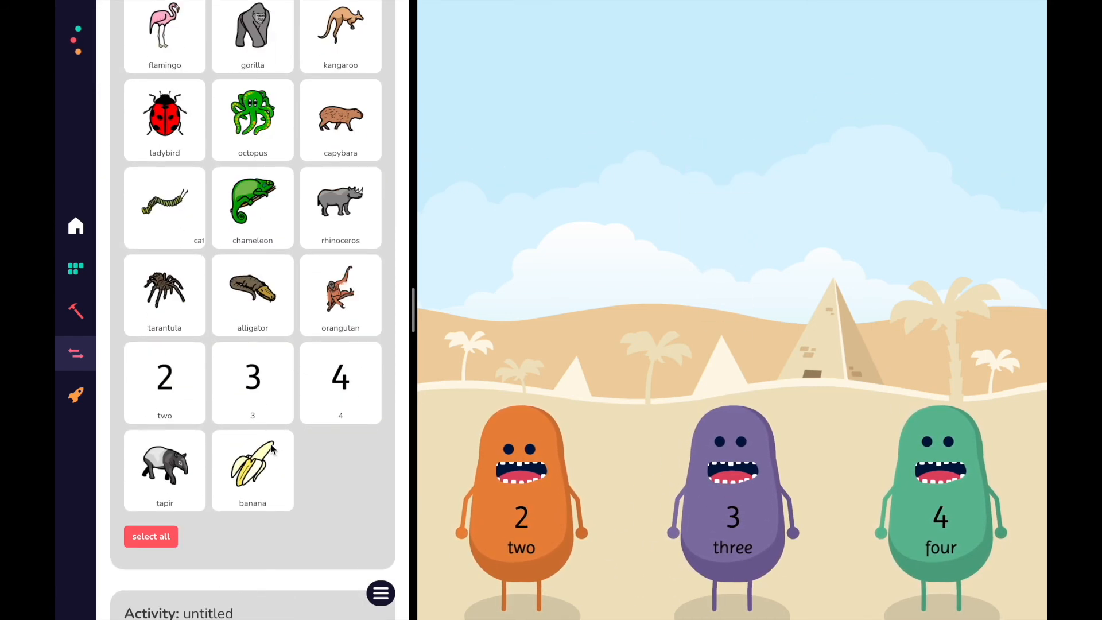
{"action": "left_click", "coordinate": [250, 483]}
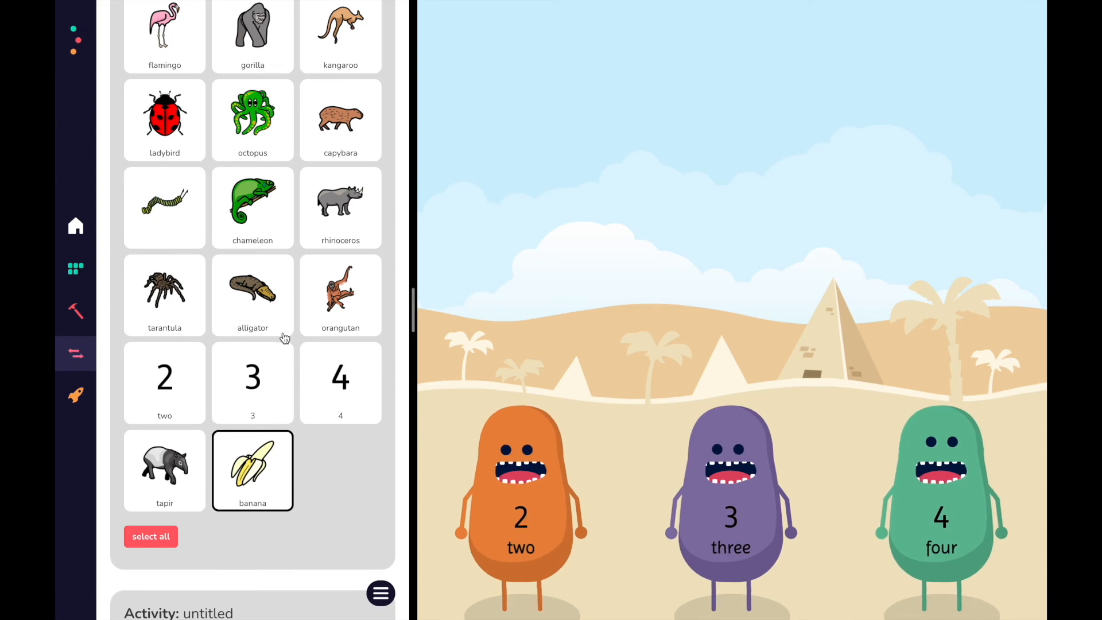
{"action": "scroll", "coordinate": [285, 335], "scroll_direction": "up", "scroll_amount": 2}
{"action": "scroll", "coordinate": [284, 334], "scroll_direction": "down", "scroll_amount": 2}
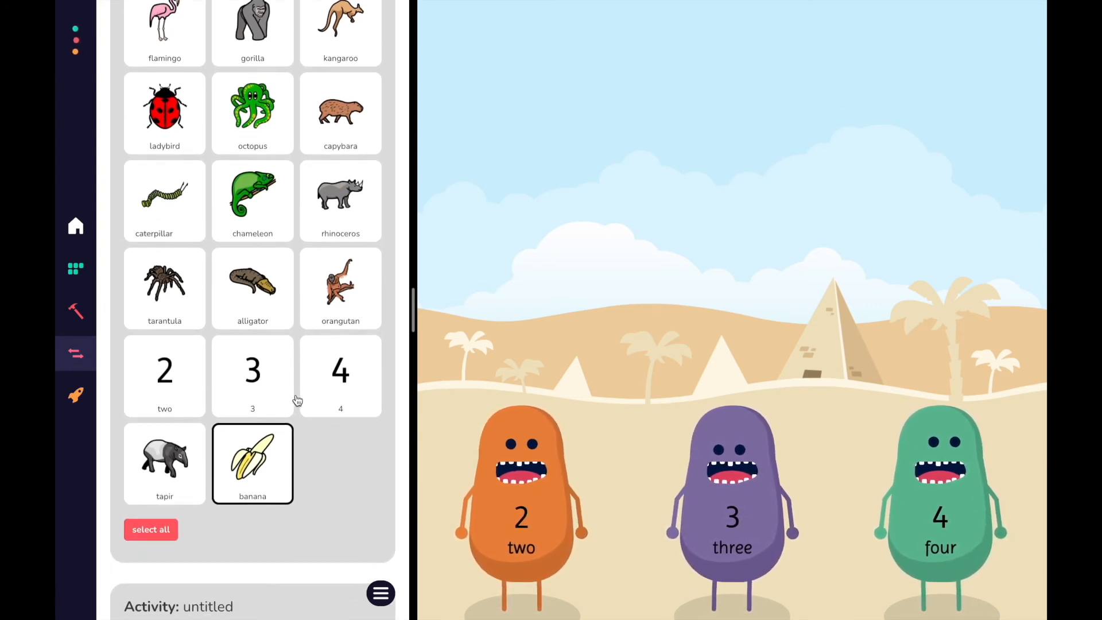
{"action": "scroll", "coordinate": [266, 294], "scroll_direction": "up", "scroll_amount": 8}
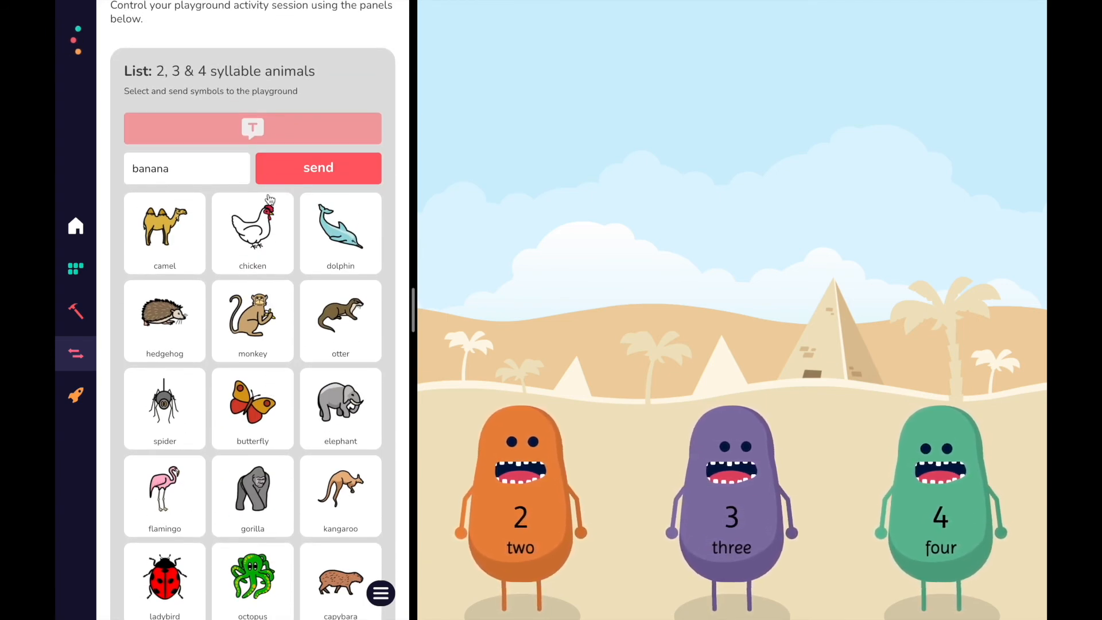
{"action": "left_click", "coordinate": [291, 172]}
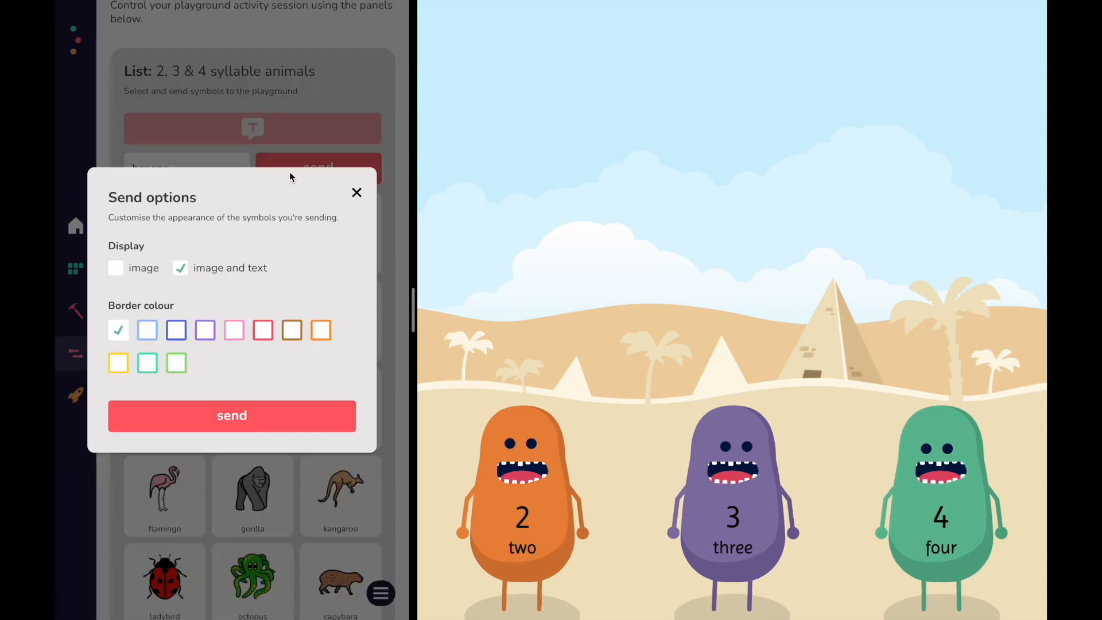
{"action": "left_click", "coordinate": [232, 417]}
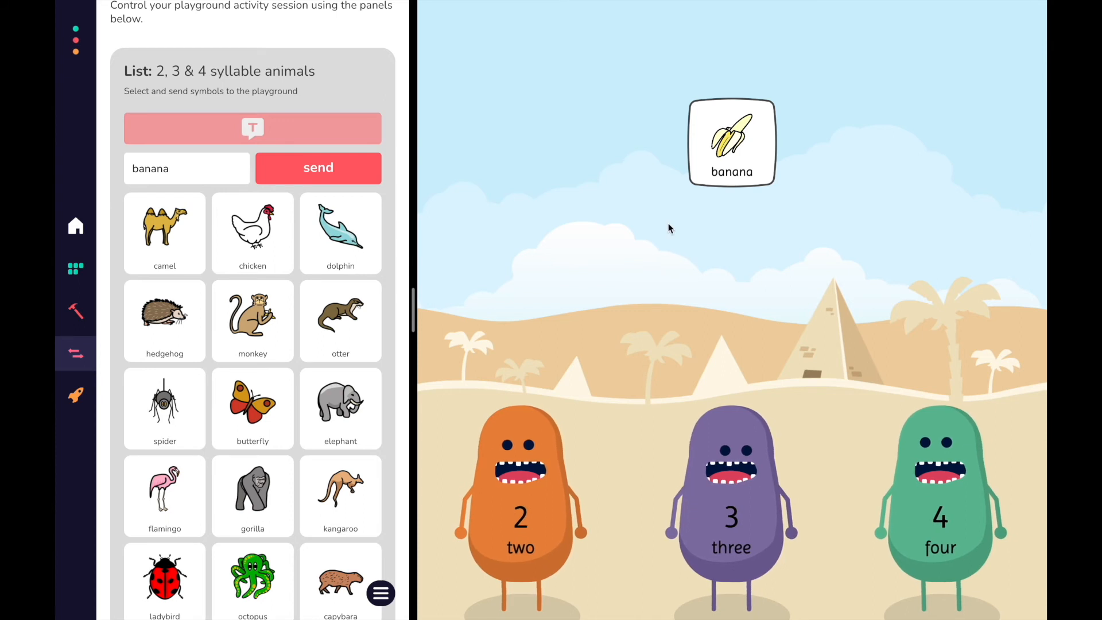
{"action": "left_click_drag", "start_coordinate": [726, 151], "coordinate": [514, 510]}
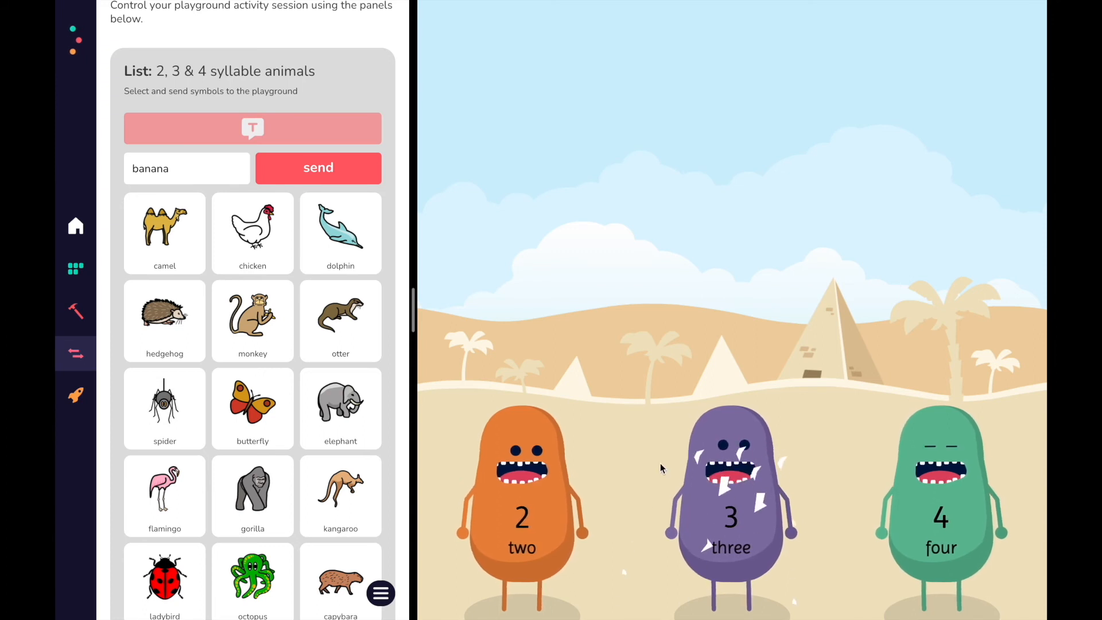
- Load the ready-made Symplify categories activity "Red, White and Blue Sorting" from the Activity Manager
{"action": "scroll", "coordinate": [242, 409], "scroll_direction": "up", "scroll_amount": 3}
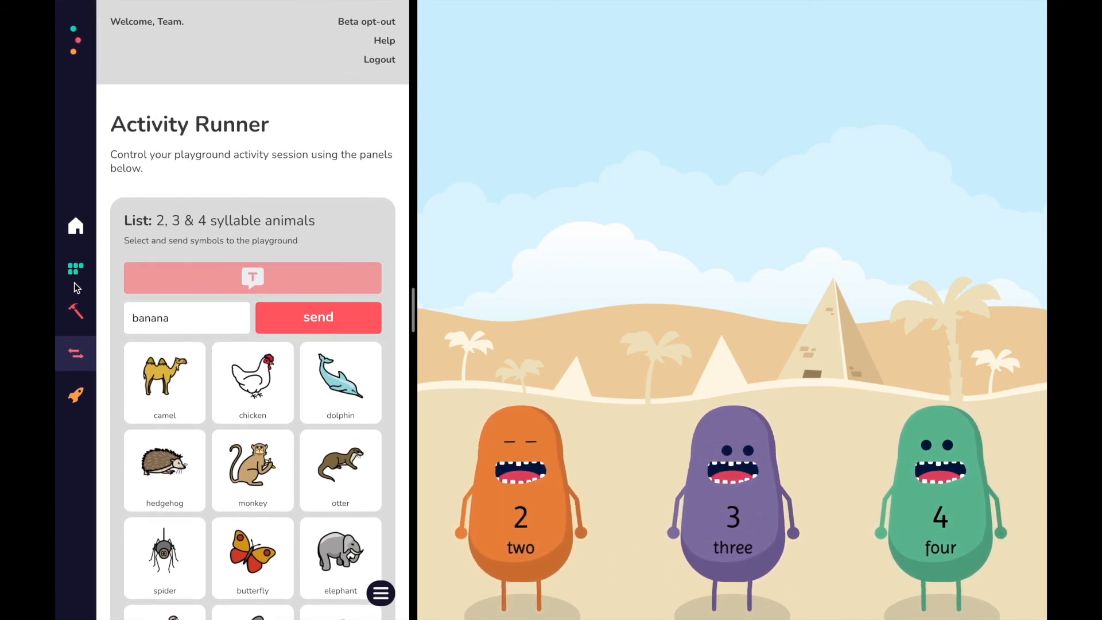
{"action": "left_click", "coordinate": [76, 315]}
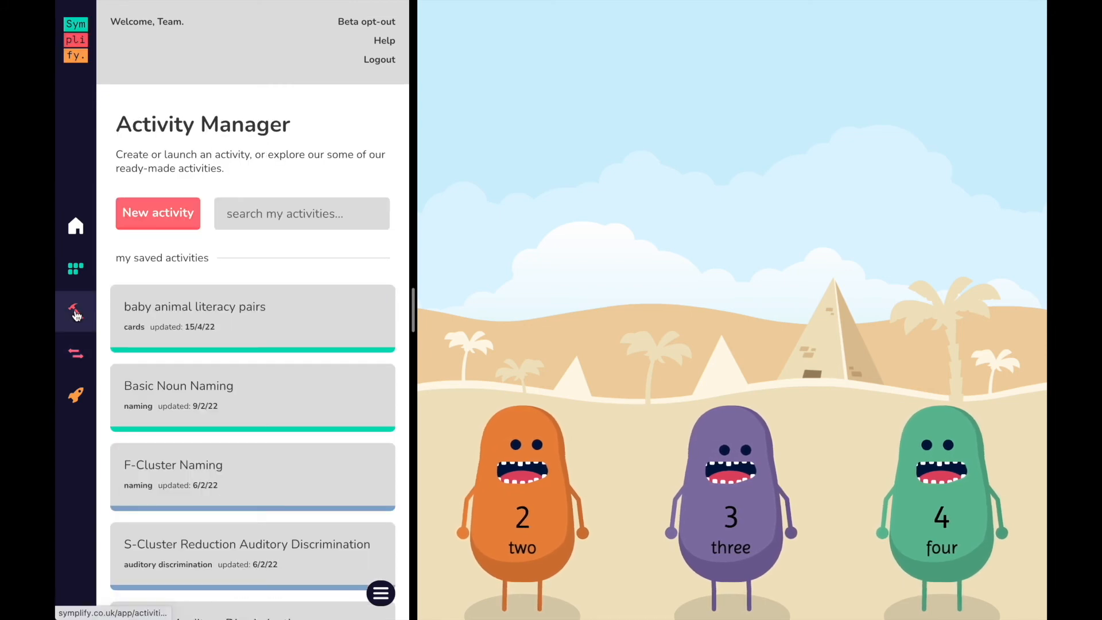
{"action": "scroll", "coordinate": [235, 438], "scroll_direction": "down", "scroll_amount": 3}
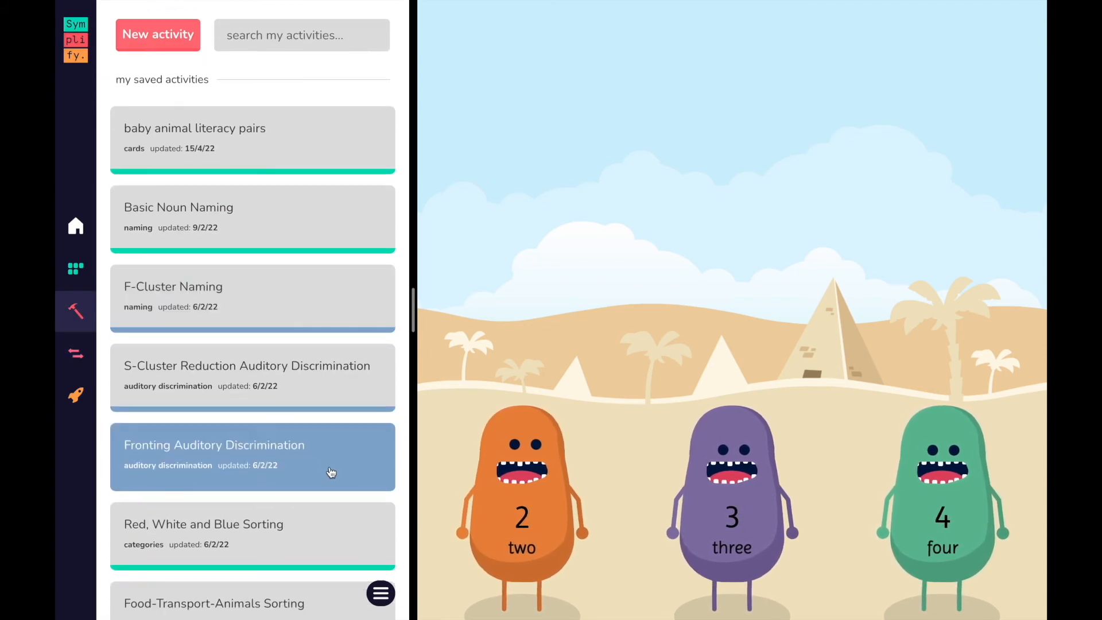
{"action": "scroll", "coordinate": [346, 438], "scroll_direction": "down", "scroll_amount": 15}
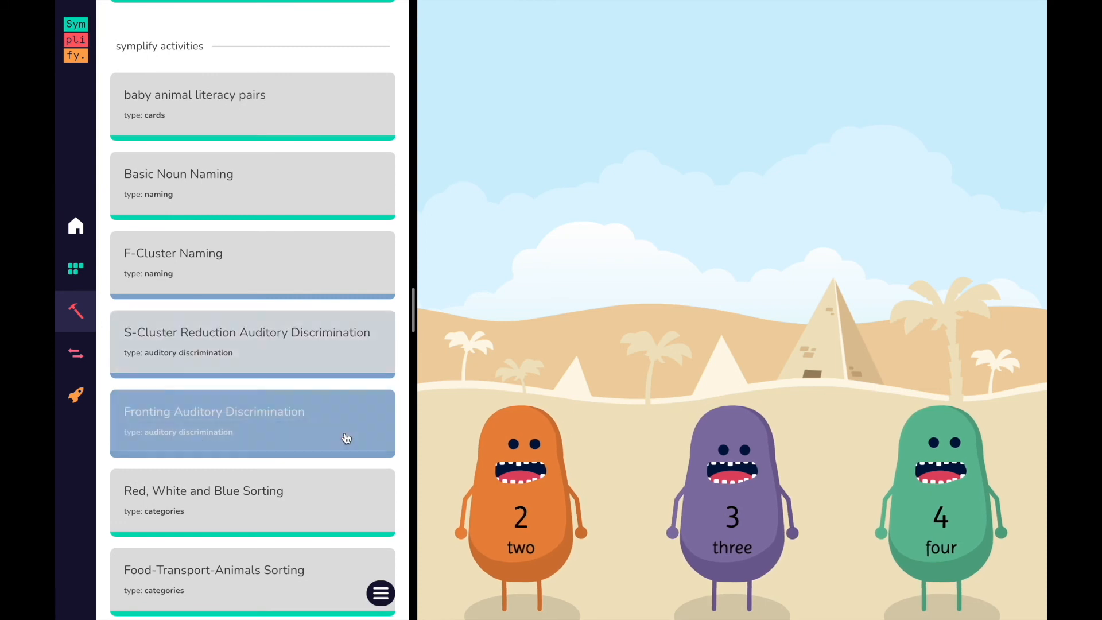
{"action": "scroll", "coordinate": [346, 434], "scroll_direction": "down", "scroll_amount": 4}
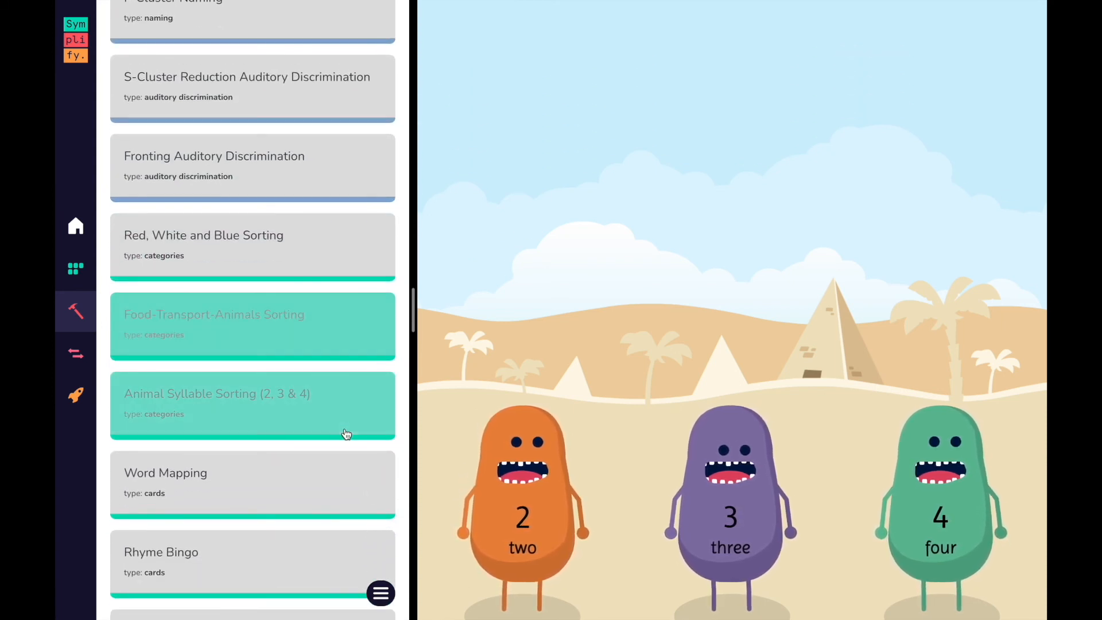
{"action": "left_click", "coordinate": [315, 265]}
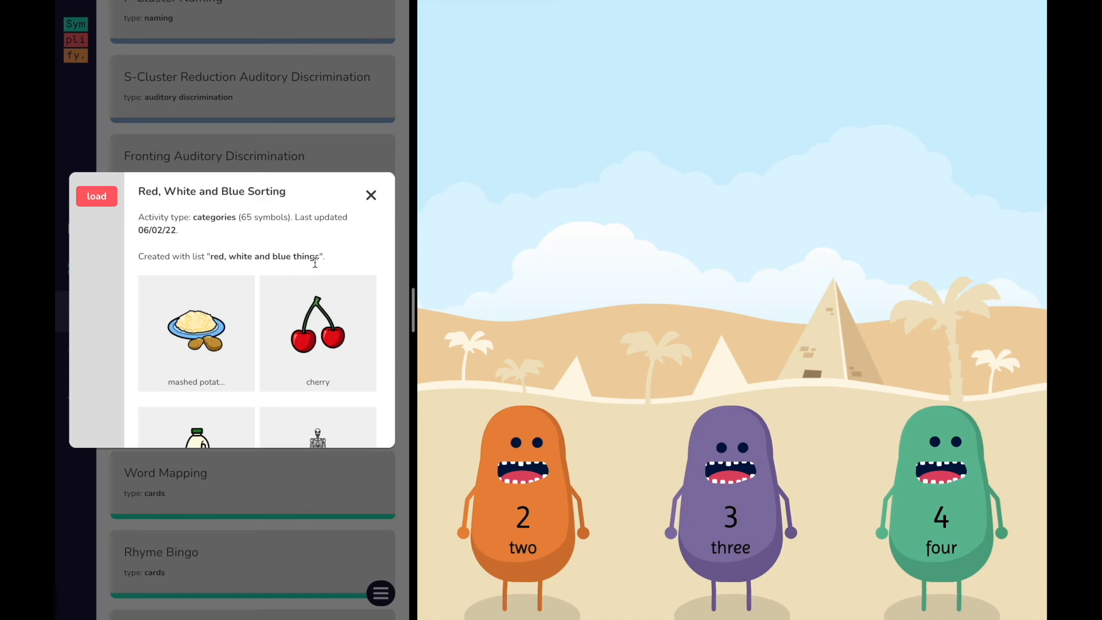
{"action": "left_click", "coordinate": [99, 196]}
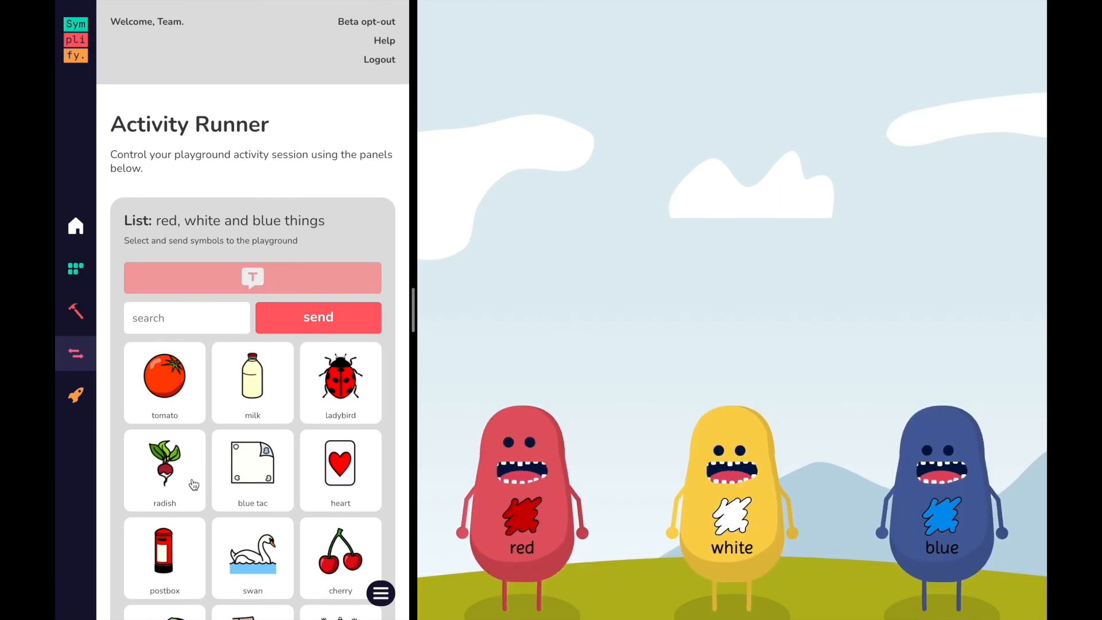
- Send the strawberry, snow and sapphire symbols to the playground as image and text
{"action": "scroll", "coordinate": [189, 485], "scroll_direction": "down", "scroll_amount": 15}
{"action": "scroll", "coordinate": [194, 485], "scroll_direction": "down", "scroll_amount": 10}
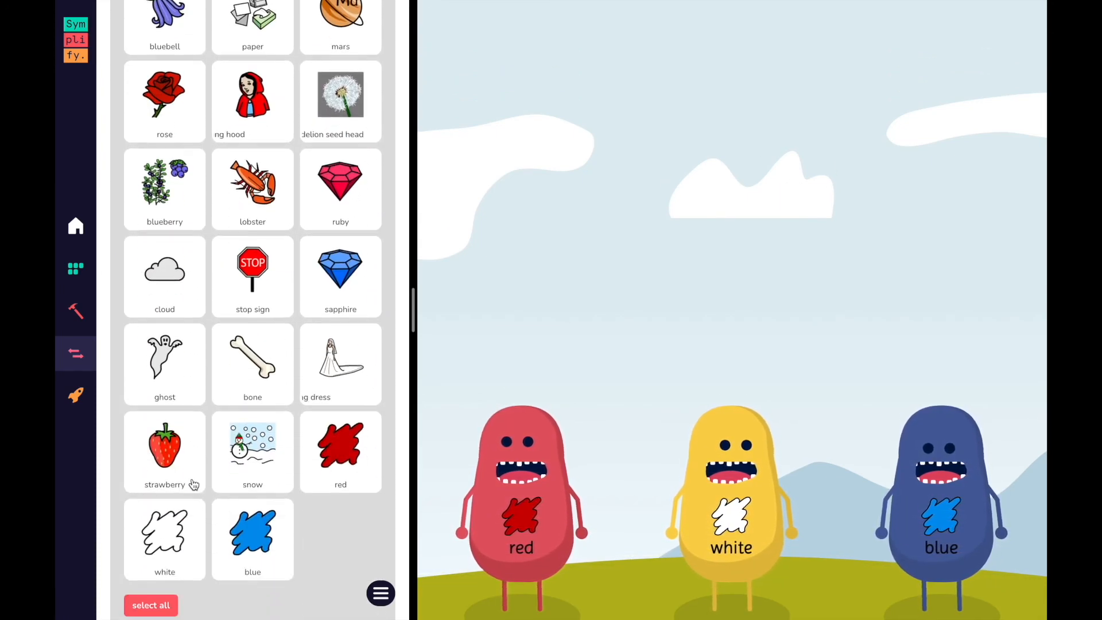
{"action": "scroll", "coordinate": [312, 436], "scroll_direction": "up", "scroll_amount": 1}
{"action": "left_click", "coordinate": [165, 394]}
{"action": "left_click", "coordinate": [253, 394]}
{"action": "left_click", "coordinate": [340, 218]}
{"action": "scroll", "coordinate": [256, 254], "scroll_direction": "up", "scroll_amount": 20}
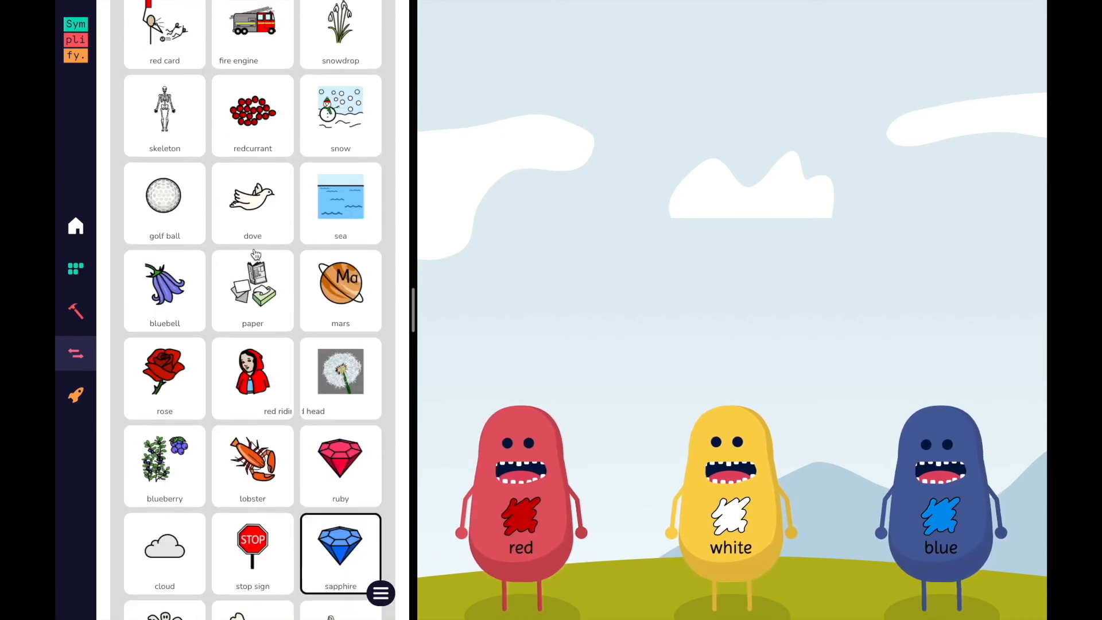
{"action": "scroll", "coordinate": [256, 254], "scroll_direction": "up", "scroll_amount": 4}
{"action": "left_click", "coordinate": [307, 296]}
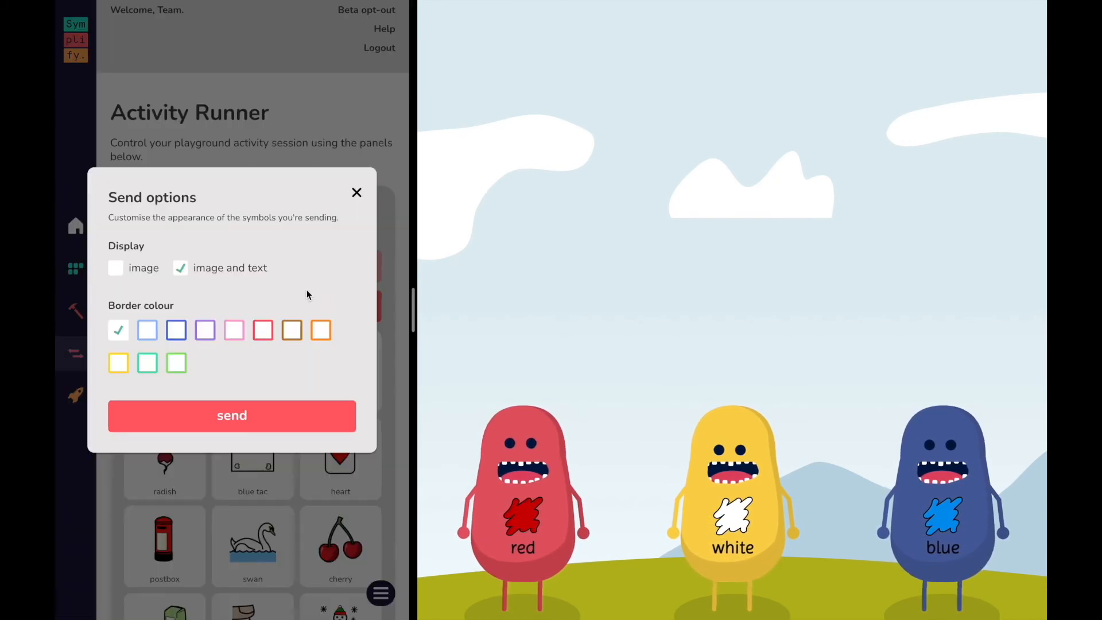
{"action": "left_click", "coordinate": [298, 414]}
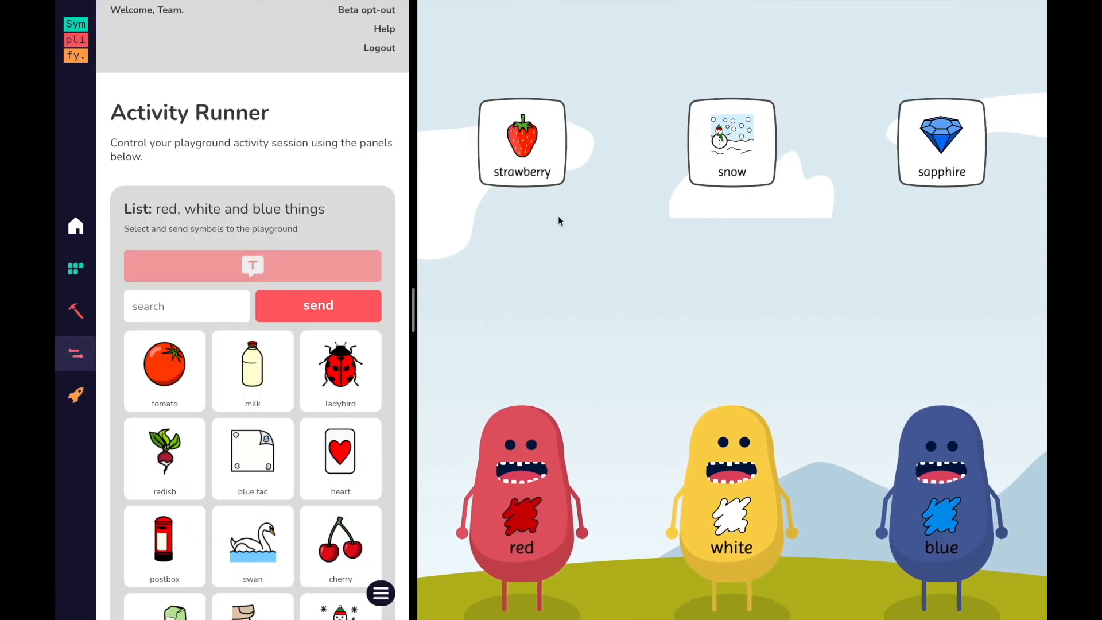
- Feed the strawberry to the "red" monster, snow to "white" and the sapphire to "blue"
{"action": "left_click_drag", "start_coordinate": [527, 142], "coordinate": [535, 482]}
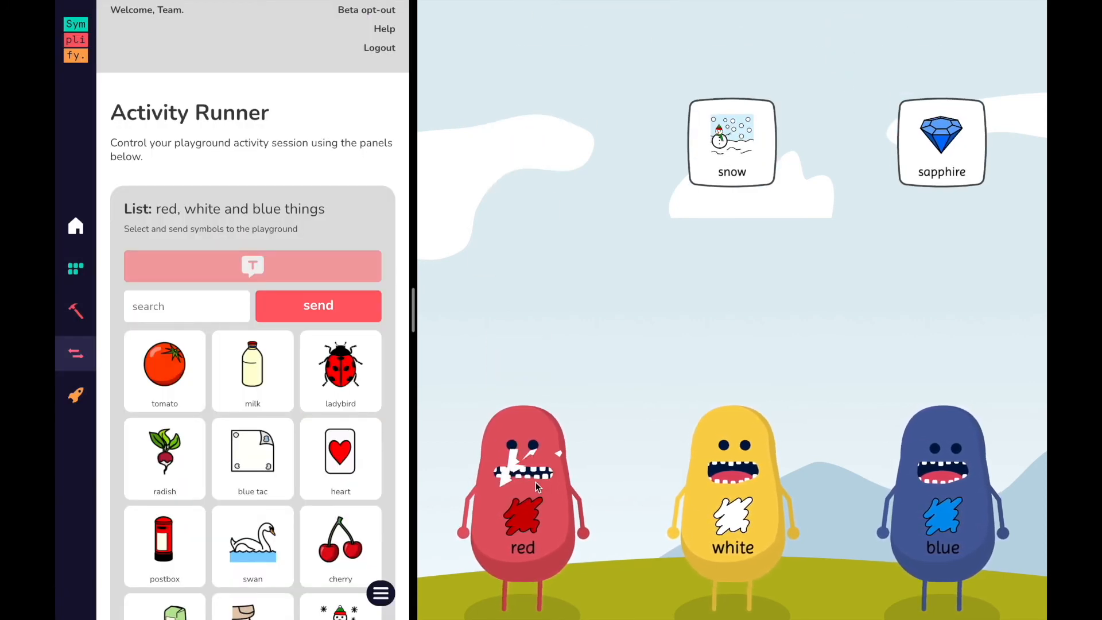
{"action": "left_click_drag", "start_coordinate": [731, 144], "coordinate": [734, 396]}
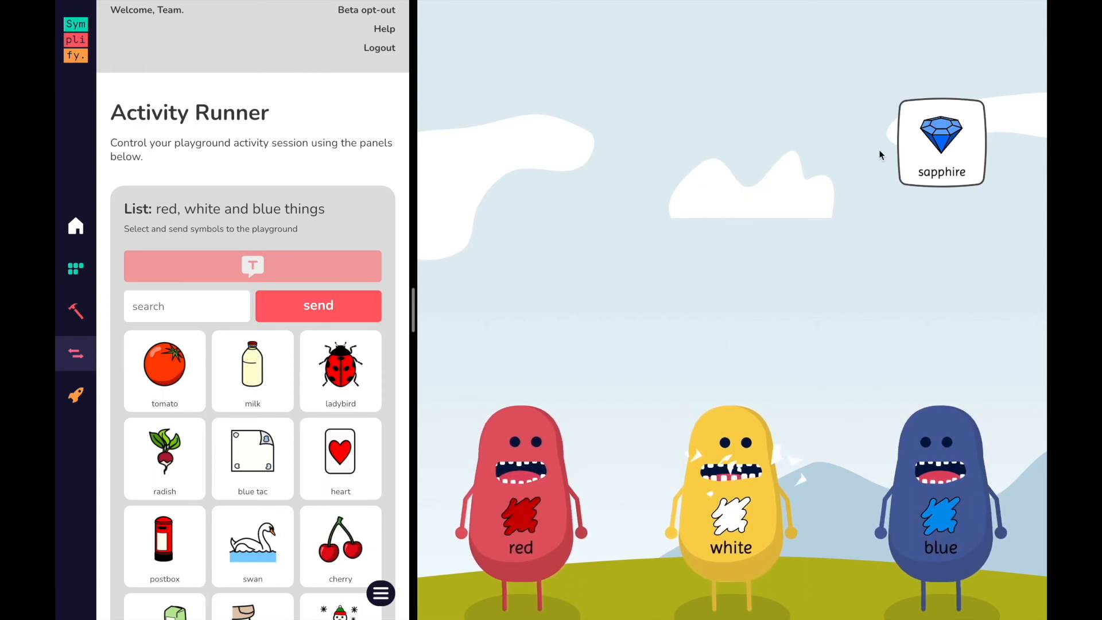
{"action": "left_click_drag", "start_coordinate": [940, 144], "coordinate": [942, 378]}
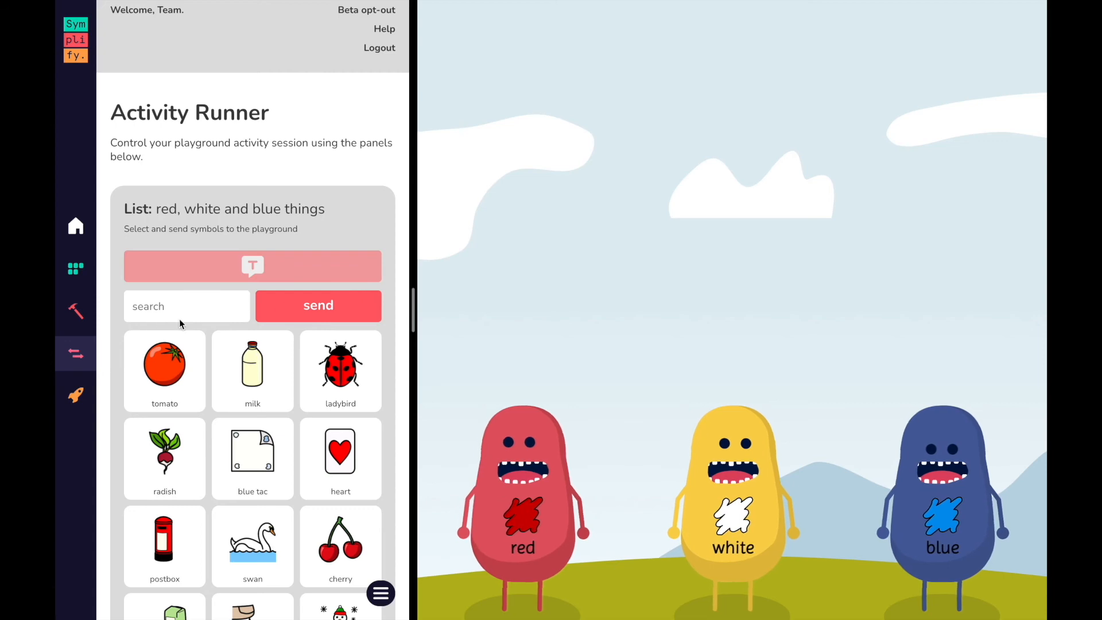
- Load the ready-made Symplify categories activity "Food-Transport-Animals Sorting" from the Activity Manager
{"action": "left_click", "coordinate": [77, 315]}
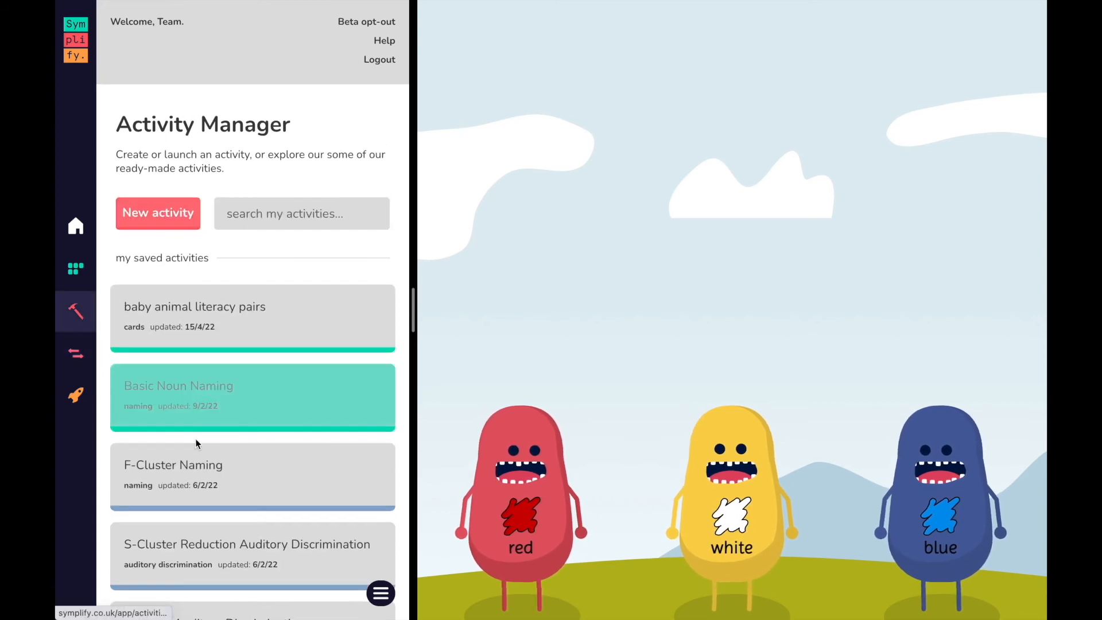
{"action": "scroll", "coordinate": [197, 443], "scroll_direction": "down", "scroll_amount": 10}
{"action": "scroll", "coordinate": [197, 443], "scroll_direction": "up", "scroll_amount": 5}
{"action": "scroll", "coordinate": [197, 445], "scroll_direction": "down", "scroll_amount": 2}
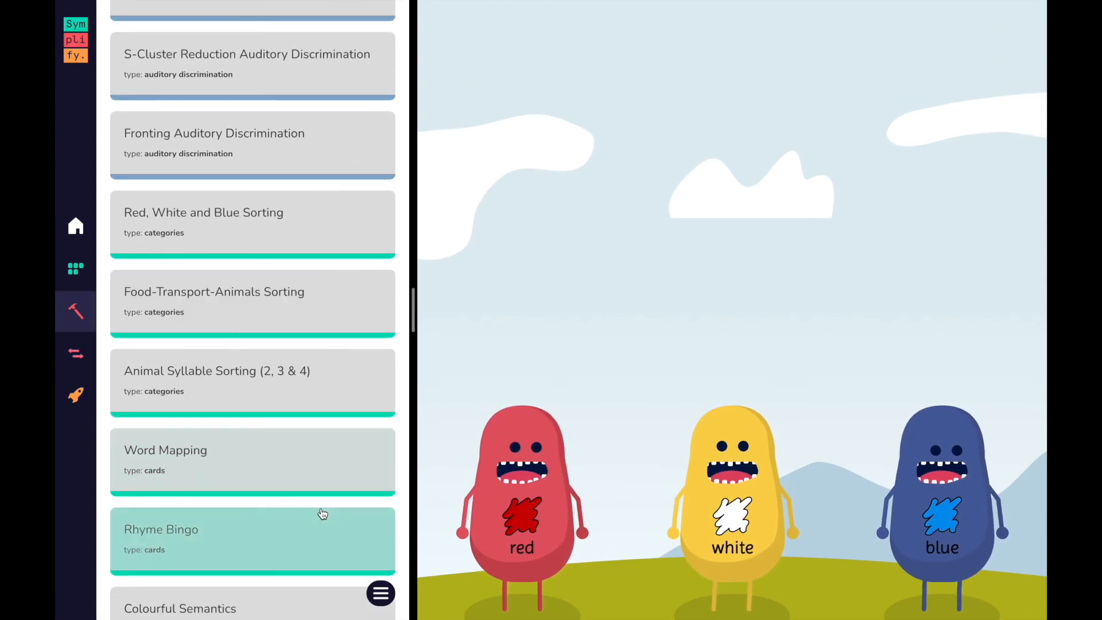
{"action": "scroll", "coordinate": [304, 248], "scroll_direction": "up", "scroll_amount": 1}
{"action": "scroll", "coordinate": [304, 248], "scroll_direction": "down", "scroll_amount": 2}
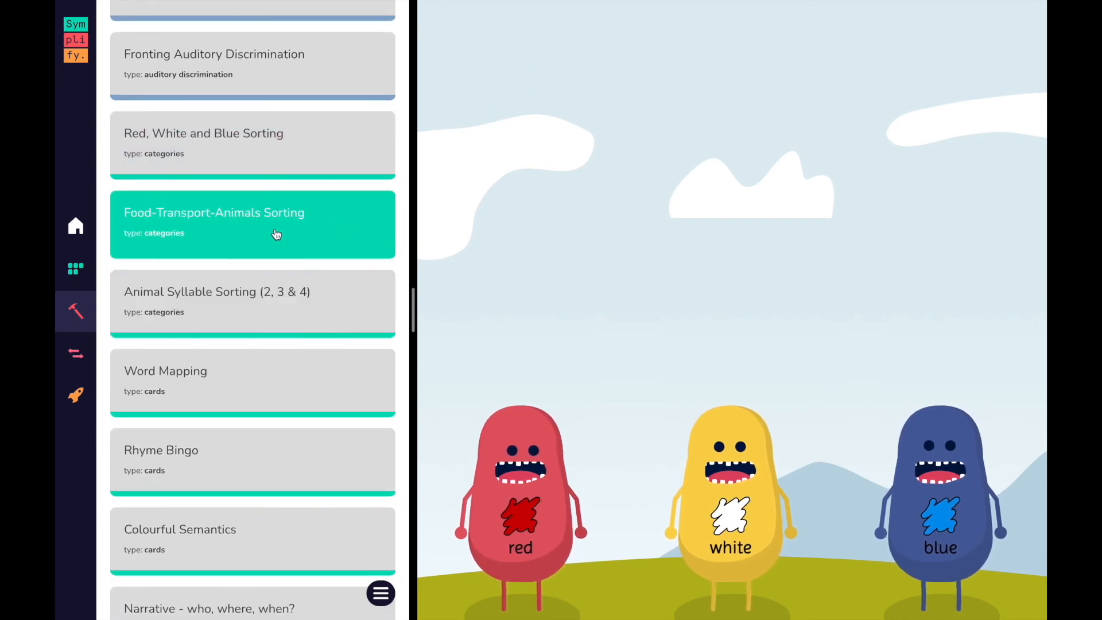
{"action": "left_click", "coordinate": [209, 233]}
{"action": "left_click", "coordinate": [95, 188]}
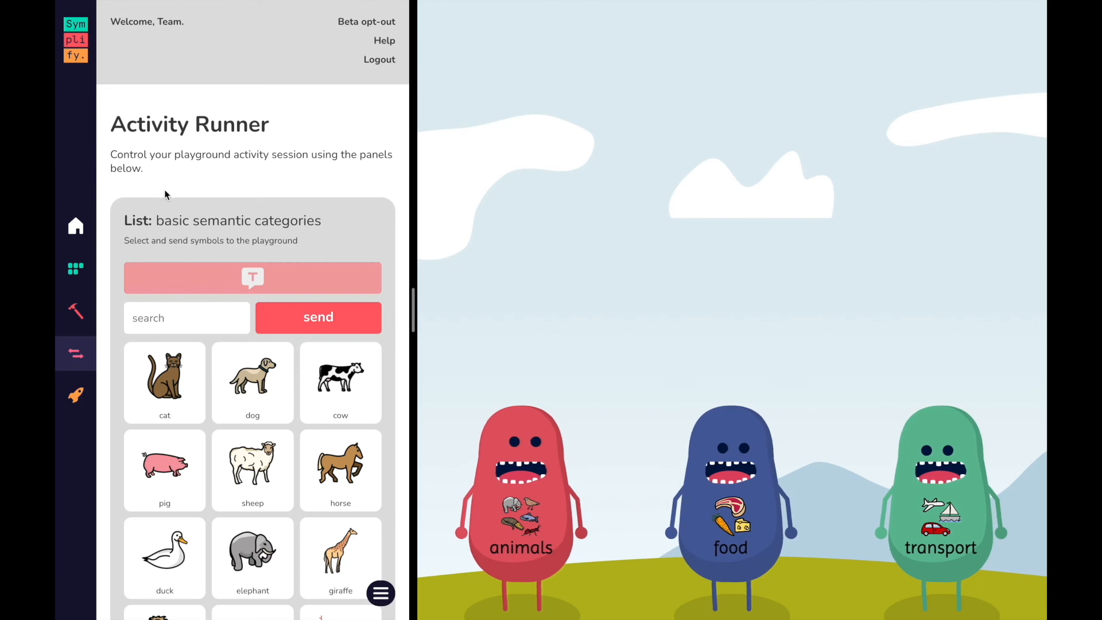
- Select the horse and sheep symbols in the basic semantic categories list
{"action": "scroll", "coordinate": [272, 484], "scroll_direction": "down", "scroll_amount": 2}
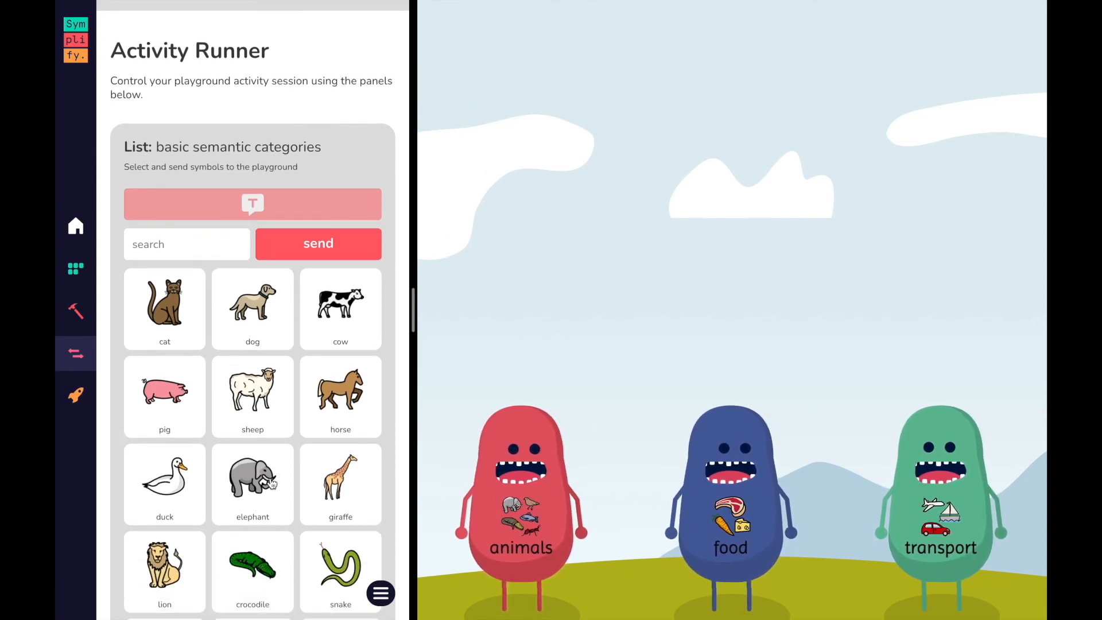
{"action": "left_click", "coordinate": [337, 411]}
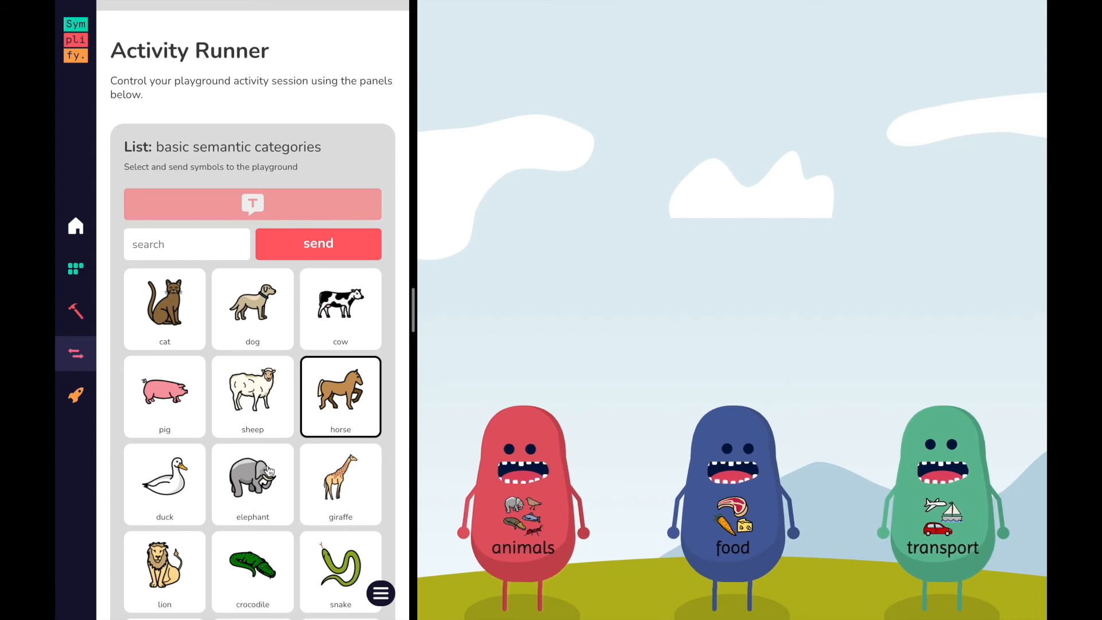
{"action": "left_click", "coordinate": [249, 394]}
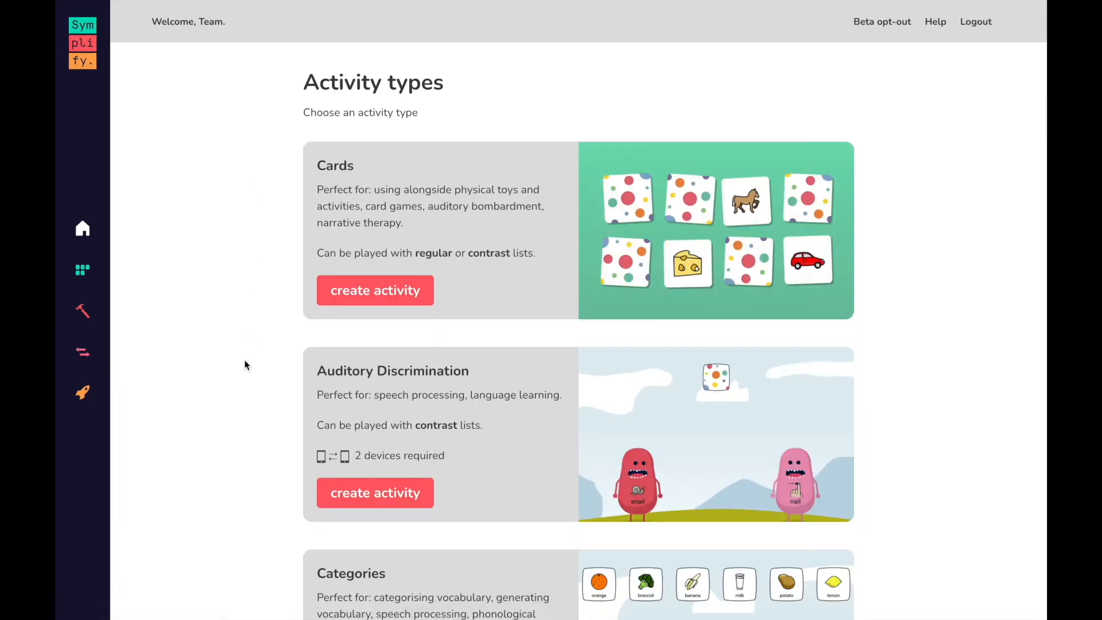
- Create a new Naming activity and choose the saved "CV animals" list for it
{"action": "scroll", "coordinate": [244, 360], "scroll_direction": "down", "scroll_amount": 3}
{"action": "scroll", "coordinate": [245, 361], "scroll_direction": "down", "scroll_amount": 6}
{"action": "scroll", "coordinate": [244, 364], "scroll_direction": "down", "scroll_amount": 1}
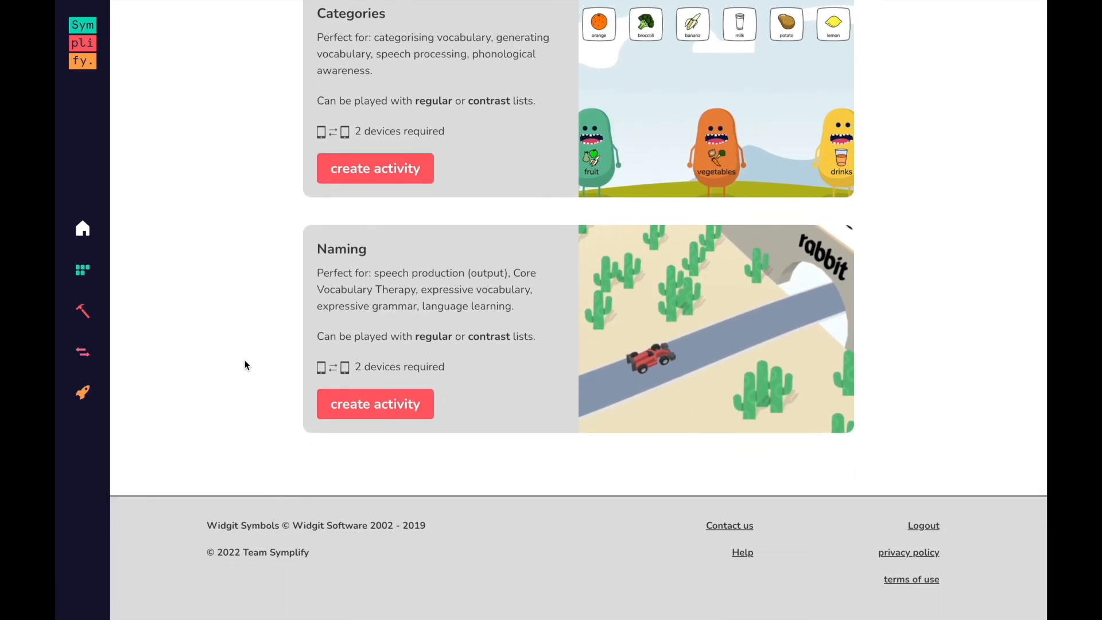
{"action": "left_click", "coordinate": [361, 406]}
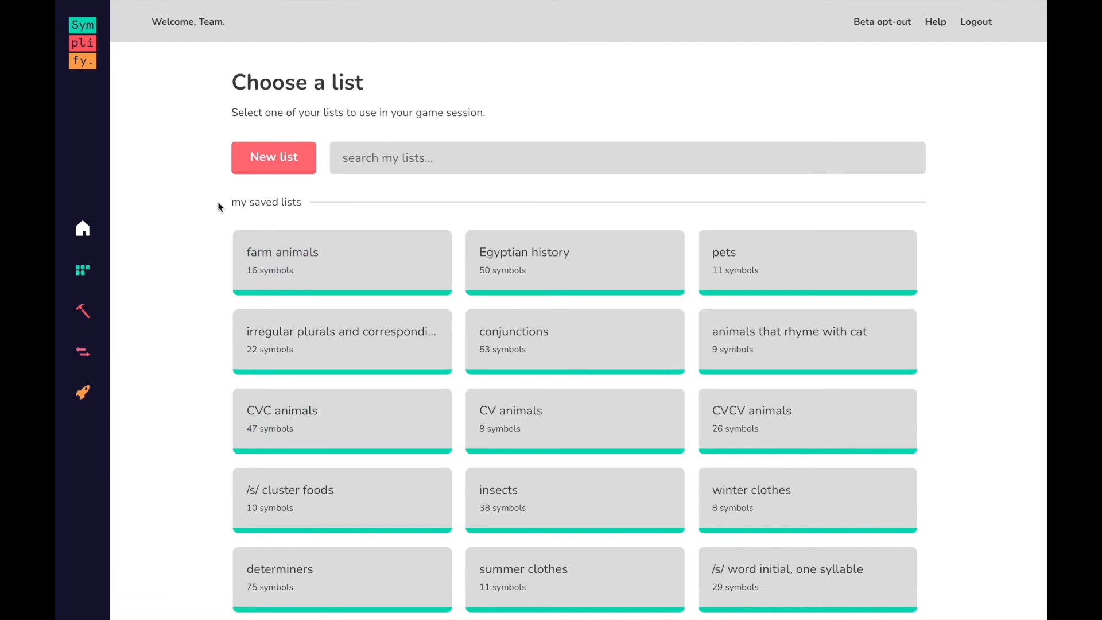
{"action": "left_click", "coordinate": [507, 412]}
- Select all symbols as the session goals and review the gate display and therapy options
{"action": "scroll", "coordinate": [600, 301], "scroll_direction": "down", "scroll_amount": 2}
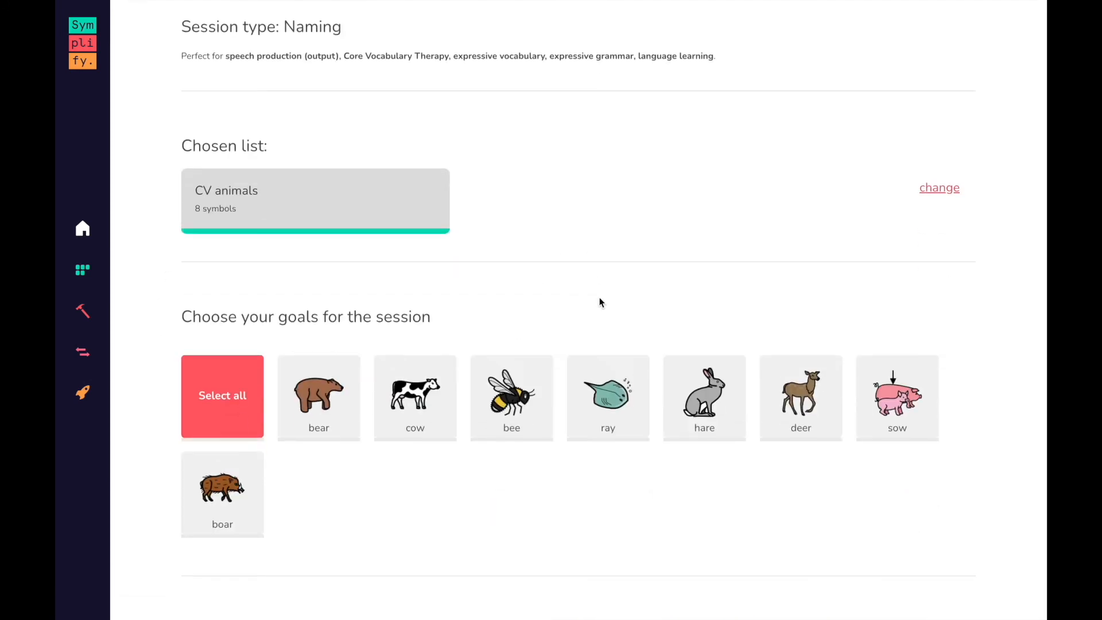
{"action": "scroll", "coordinate": [607, 473], "scroll_direction": "down", "scroll_amount": 1}
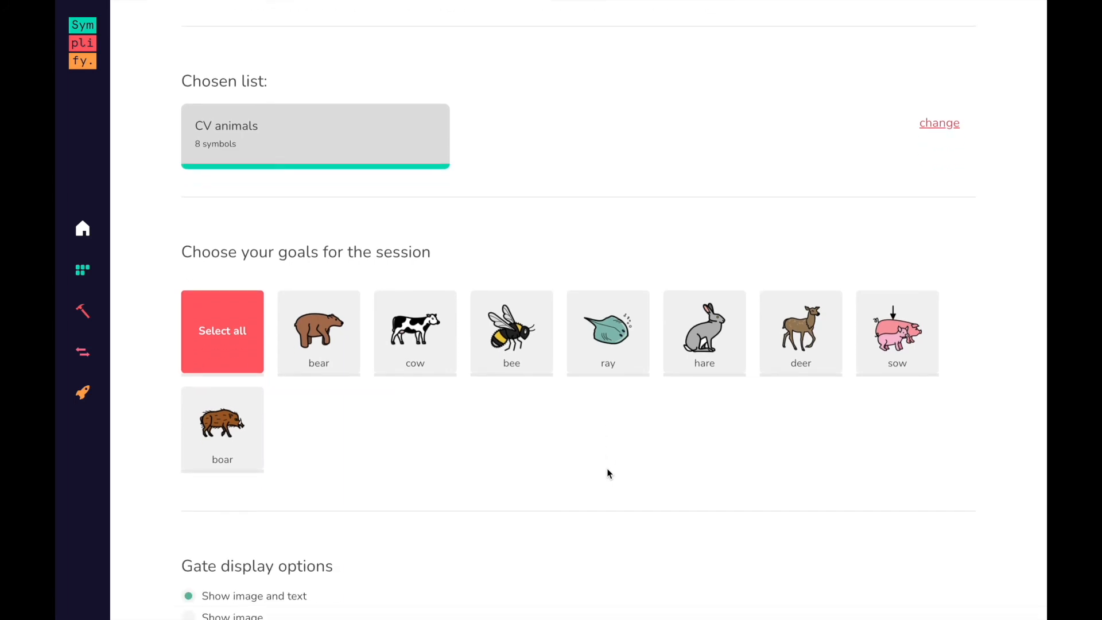
{"action": "left_click", "coordinate": [224, 343]}
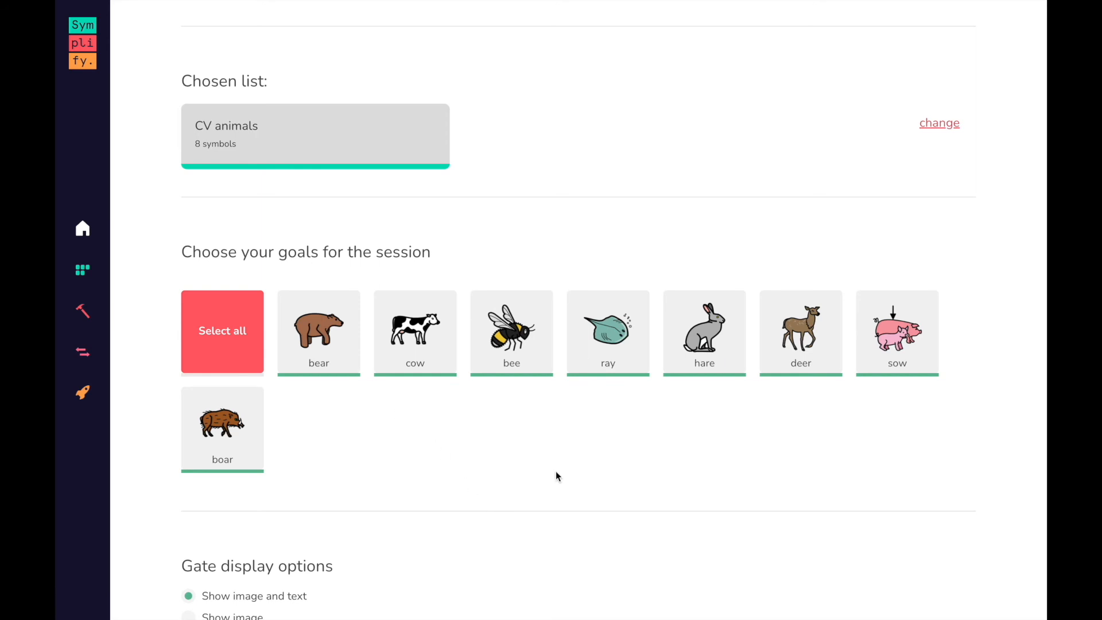
{"action": "scroll", "coordinate": [555, 475], "scroll_direction": "down", "scroll_amount": 3}
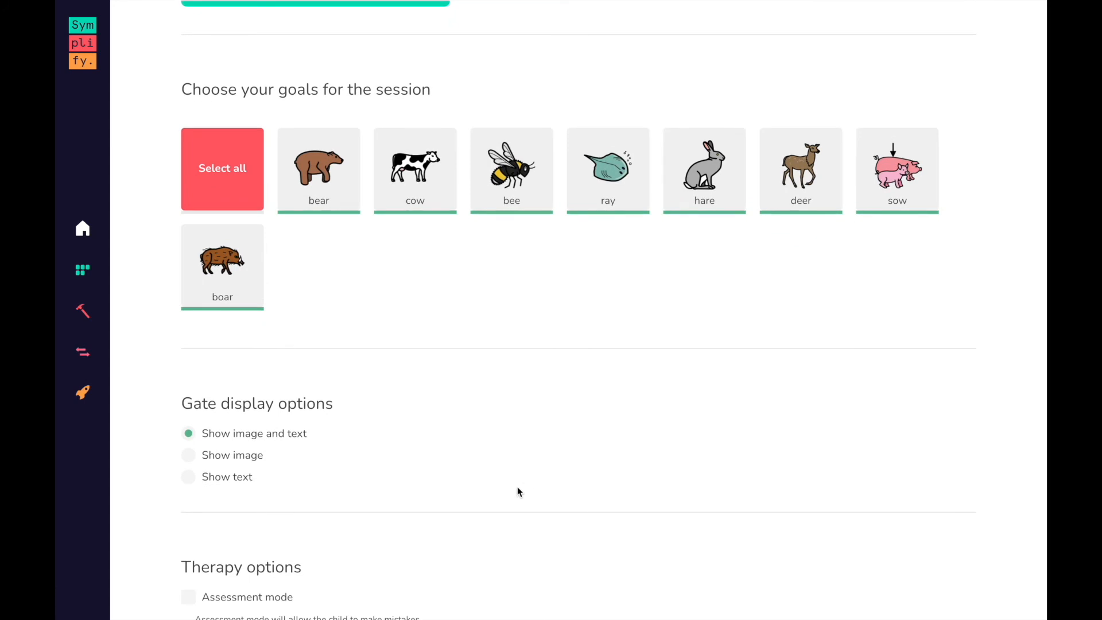
{"action": "scroll", "coordinate": [518, 491], "scroll_direction": "down", "scroll_amount": 3}
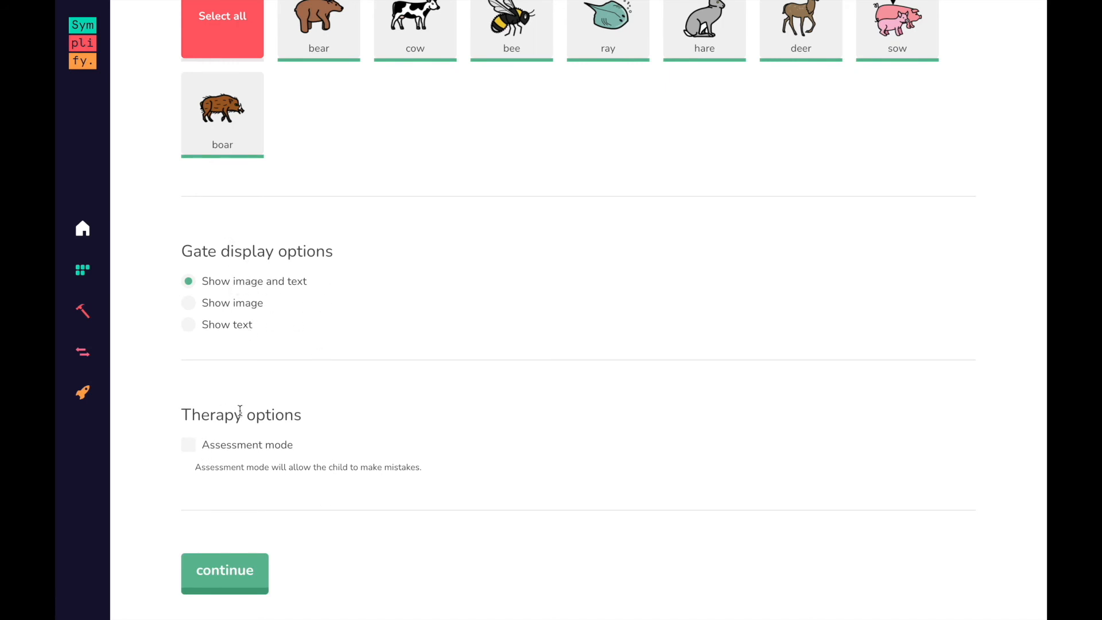
- Launch the Naming activity with the chosen settings and drive the car to the first gate
{"action": "left_click", "coordinate": [217, 584]}
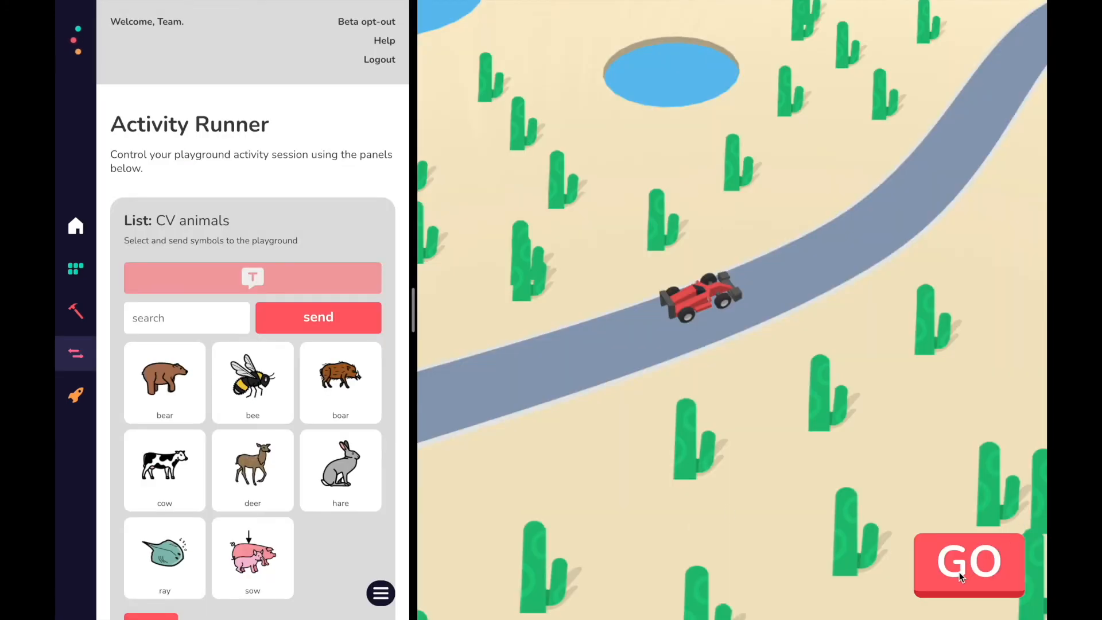
{"action": "left_click", "coordinate": [959, 572]}
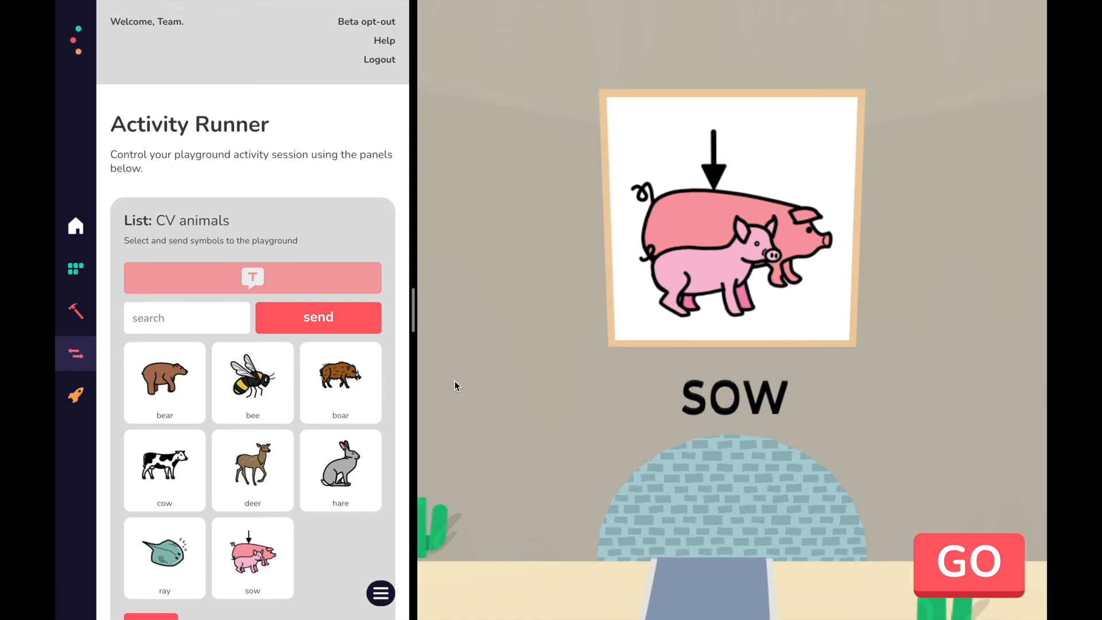
- Send the sow symbol to the playground with text and image and a purple border, and place its card on the sow gate
{"action": "scroll", "coordinate": [321, 537], "scroll_direction": "down", "scroll_amount": 3}
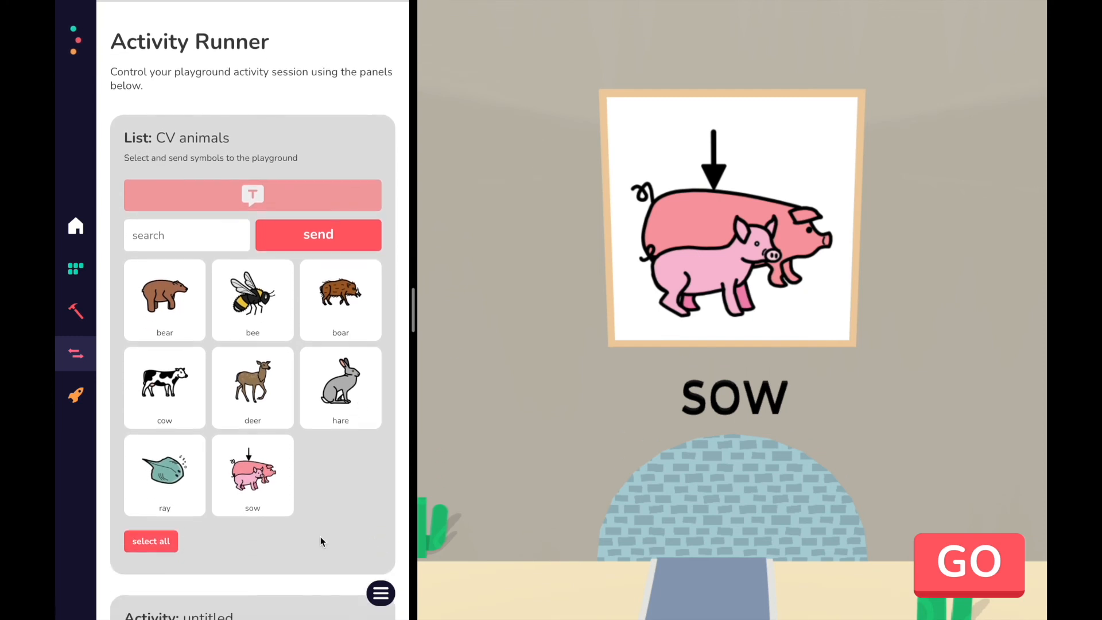
{"action": "left_click", "coordinate": [252, 484]}
{"action": "left_click", "coordinate": [301, 240]}
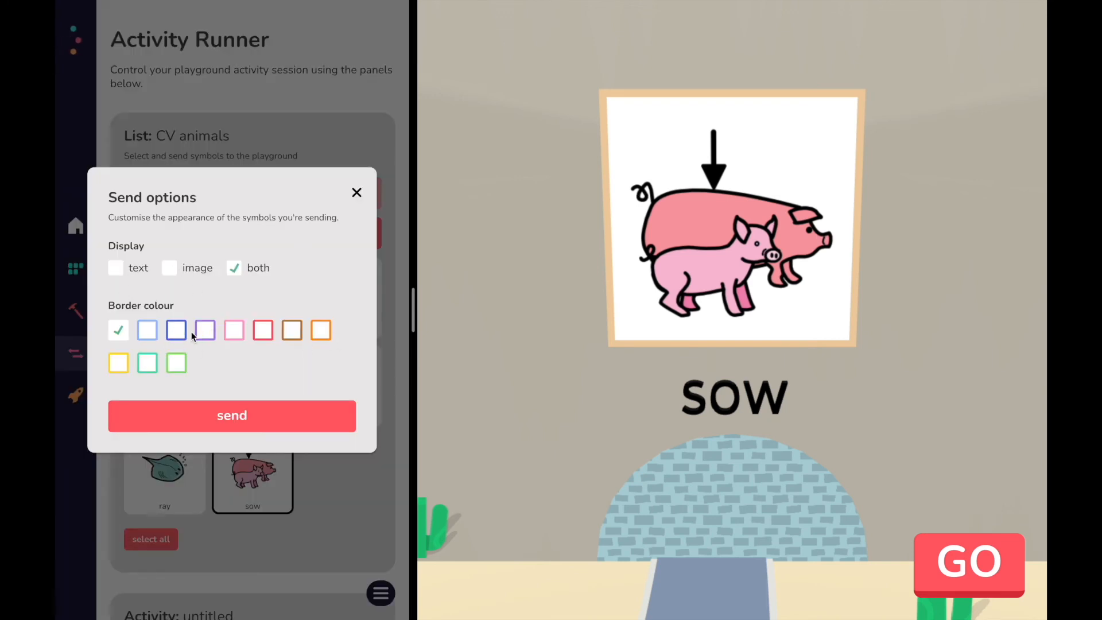
{"action": "left_click", "coordinate": [255, 422]}
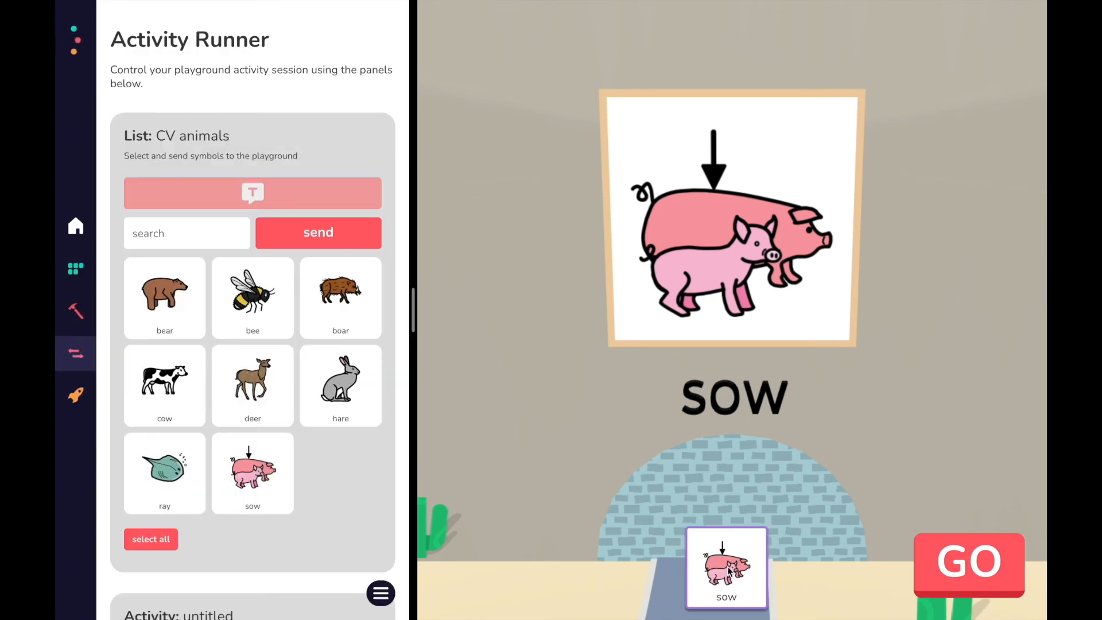
{"action": "left_click_drag", "start_coordinate": [722, 586], "coordinate": [704, 266]}
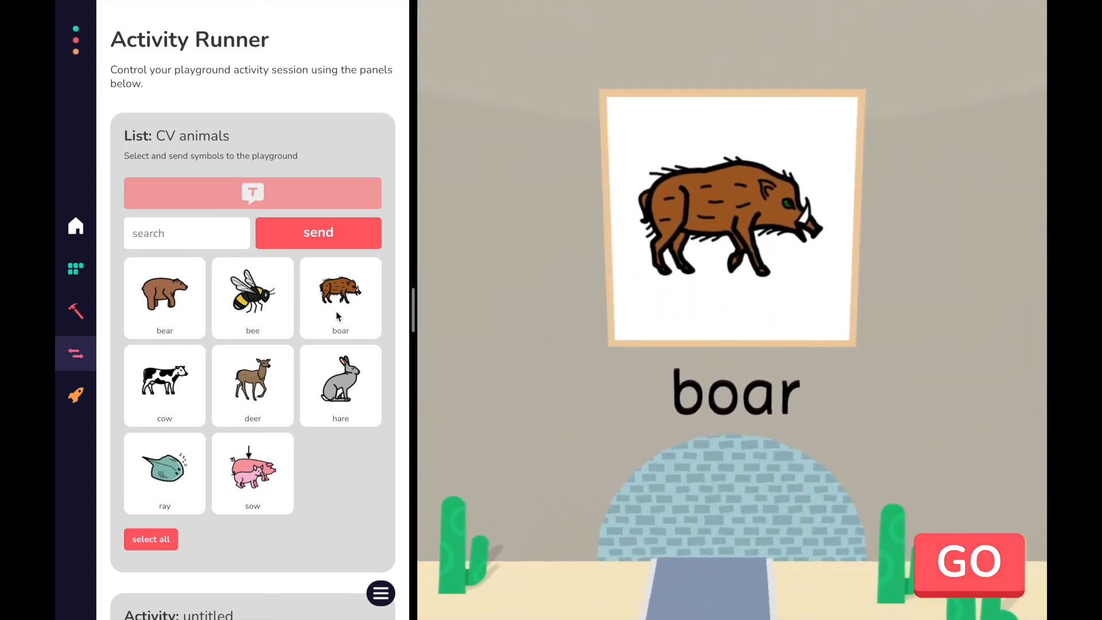
- Send the boar symbol with the purple border, match it to the boar gate and drive on
{"action": "left_click", "coordinate": [337, 314]}
{"action": "left_click", "coordinate": [301, 235]}
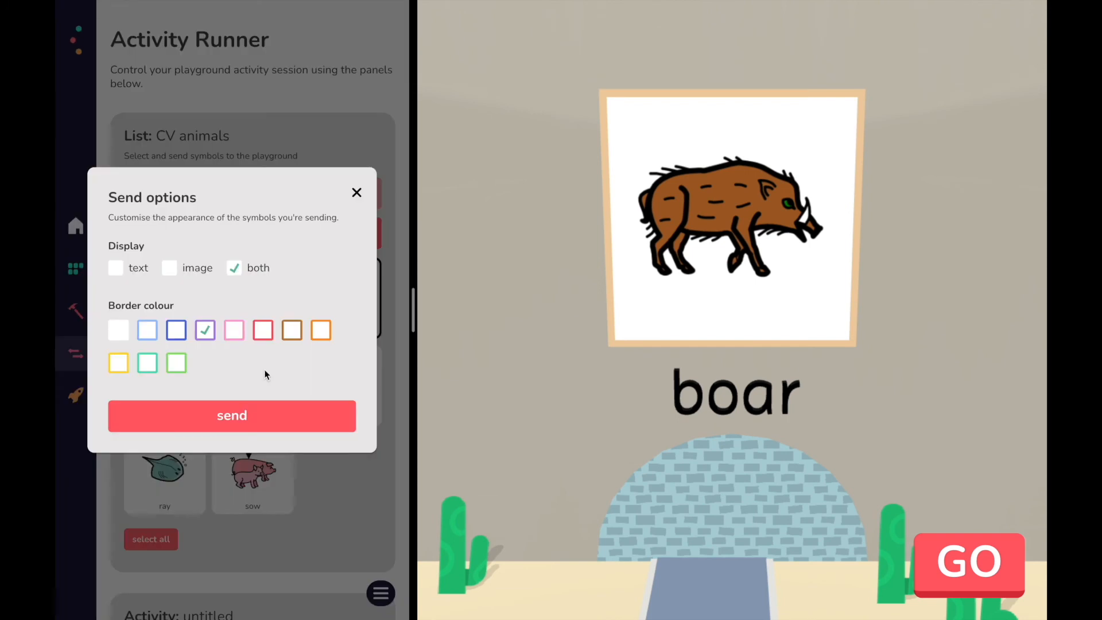
{"action": "left_click", "coordinate": [247, 416]}
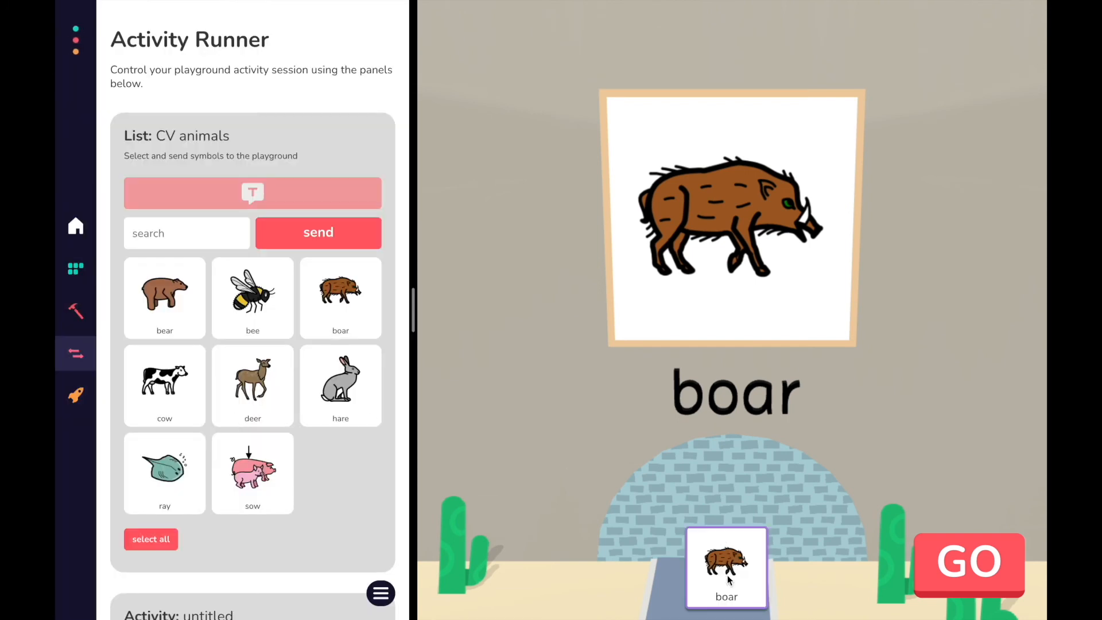
{"action": "left_click", "coordinate": [977, 573]}
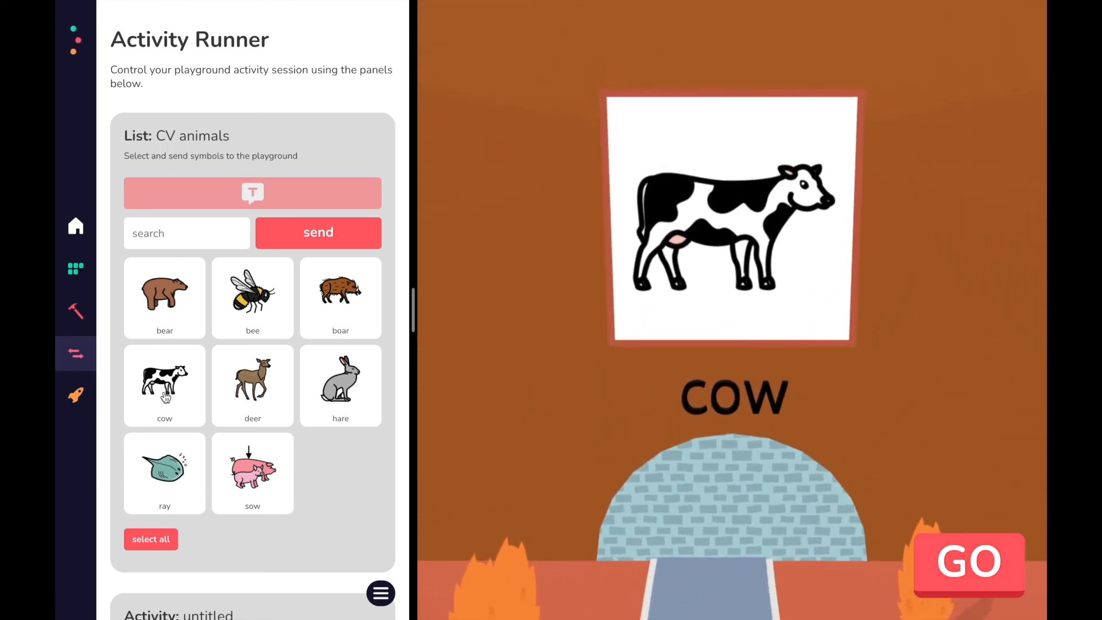
- Send the cow symbol with the purple border, match it to the cow gate and drive on
{"action": "left_click", "coordinate": [184, 391]}
{"action": "left_click", "coordinate": [299, 239]}
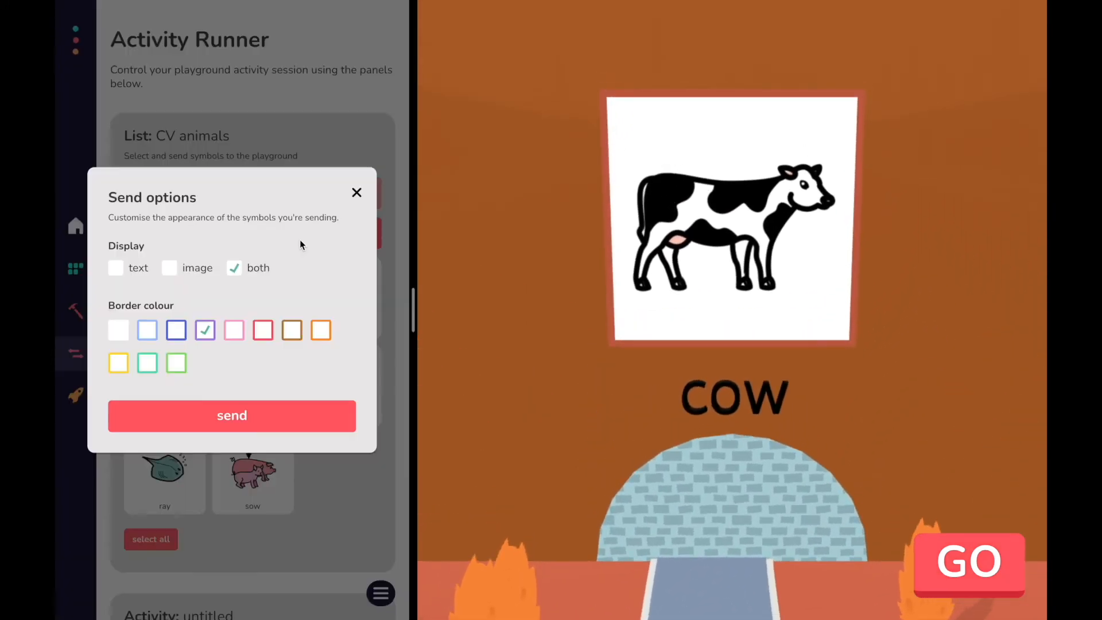
{"action": "left_click", "coordinate": [233, 421]}
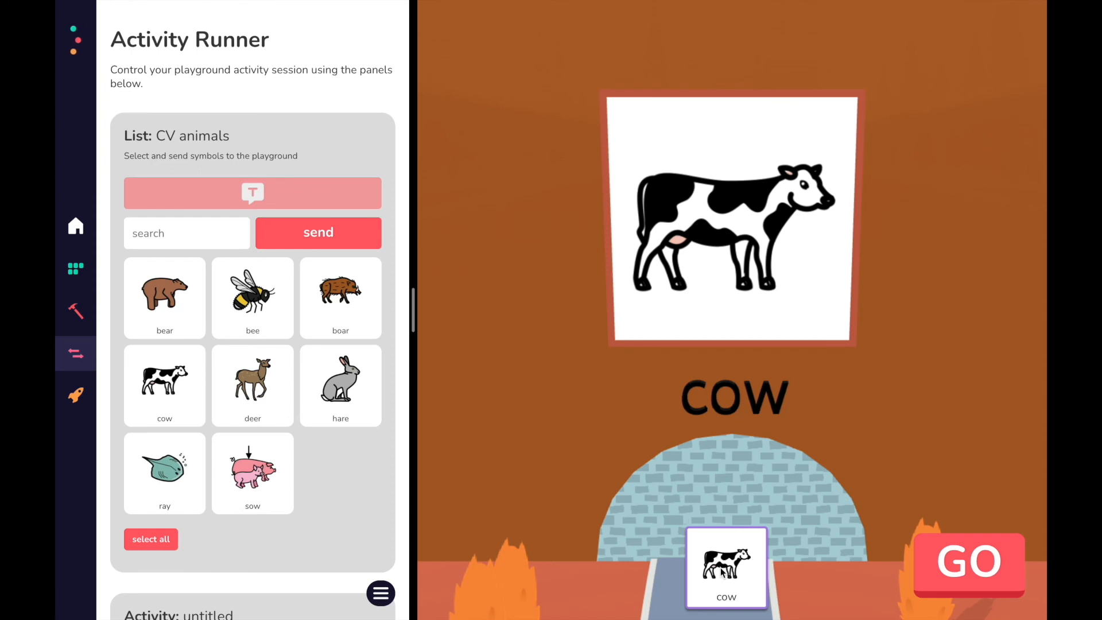
{"action": "left_click", "coordinate": [970, 571]}
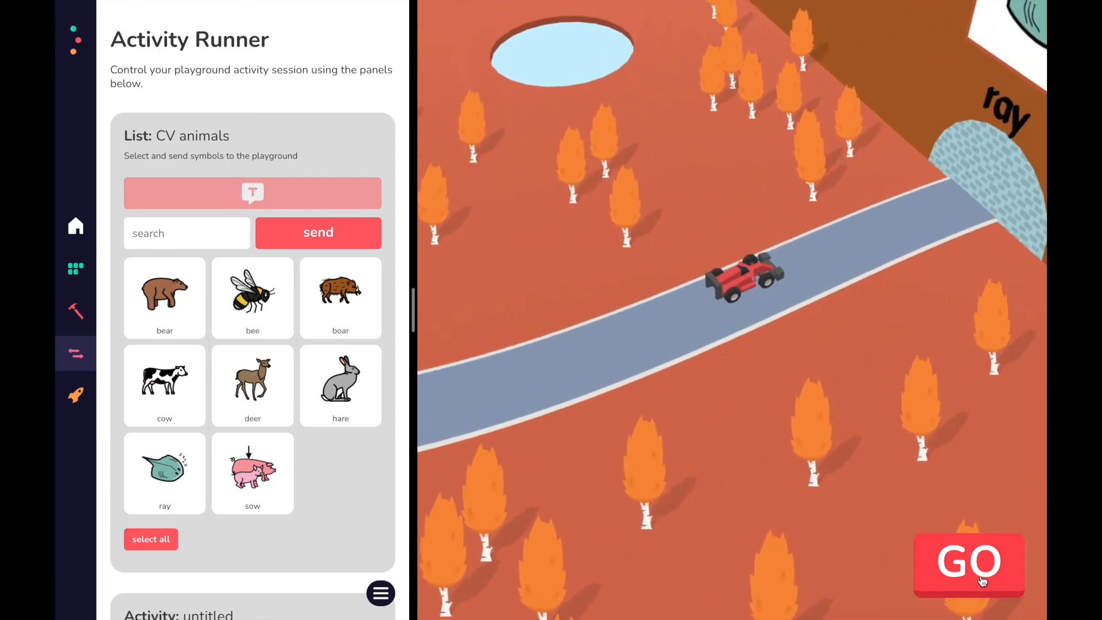
- Send the ray, boar and bee symbols together to the playground as a choice for the ray gate
{"action": "scroll", "coordinate": [277, 511], "scroll_direction": "down", "scroll_amount": 6}
{"action": "scroll", "coordinate": [266, 487], "scroll_direction": "up", "scroll_amount": 1}
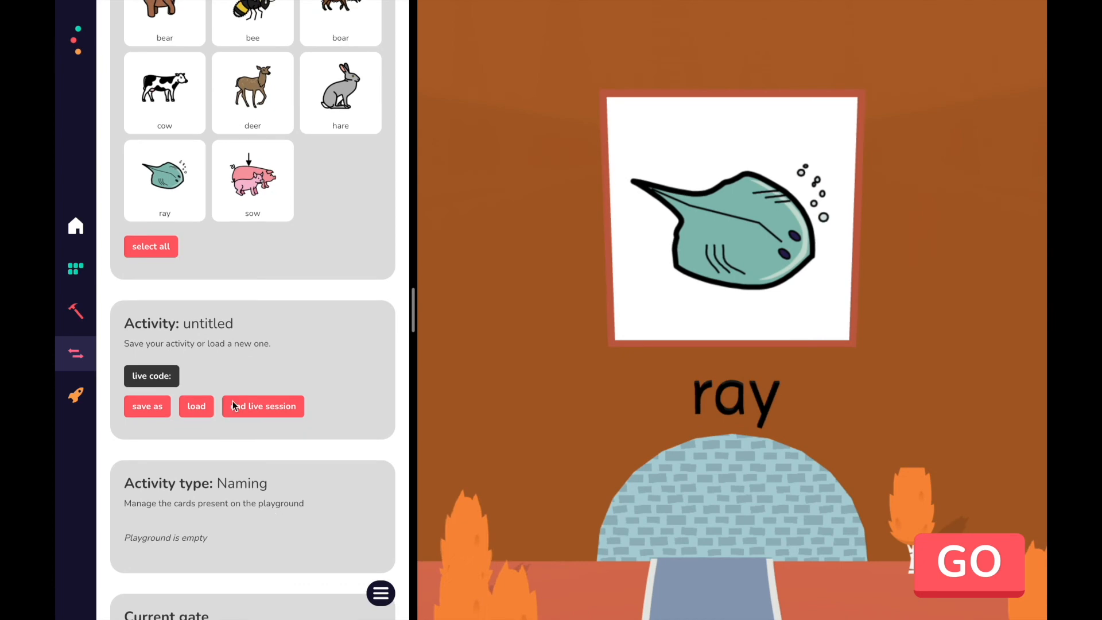
{"action": "left_click", "coordinate": [171, 184]}
{"action": "scroll", "coordinate": [276, 195], "scroll_direction": "up", "scroll_amount": 6}
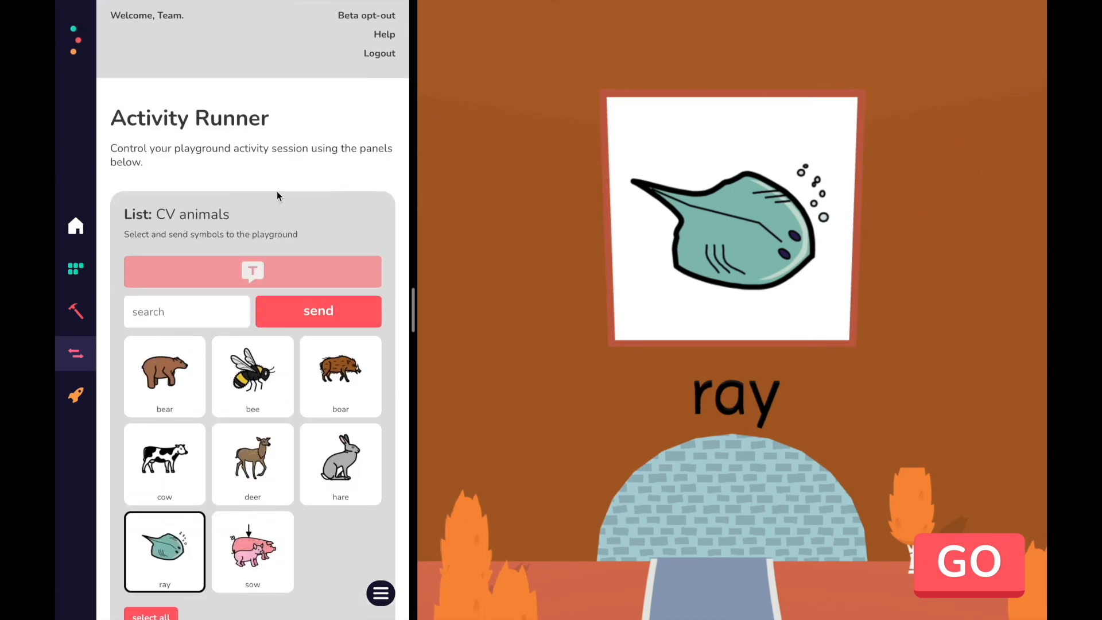
{"action": "left_click", "coordinate": [339, 386]}
{"action": "left_click", "coordinate": [262, 396]}
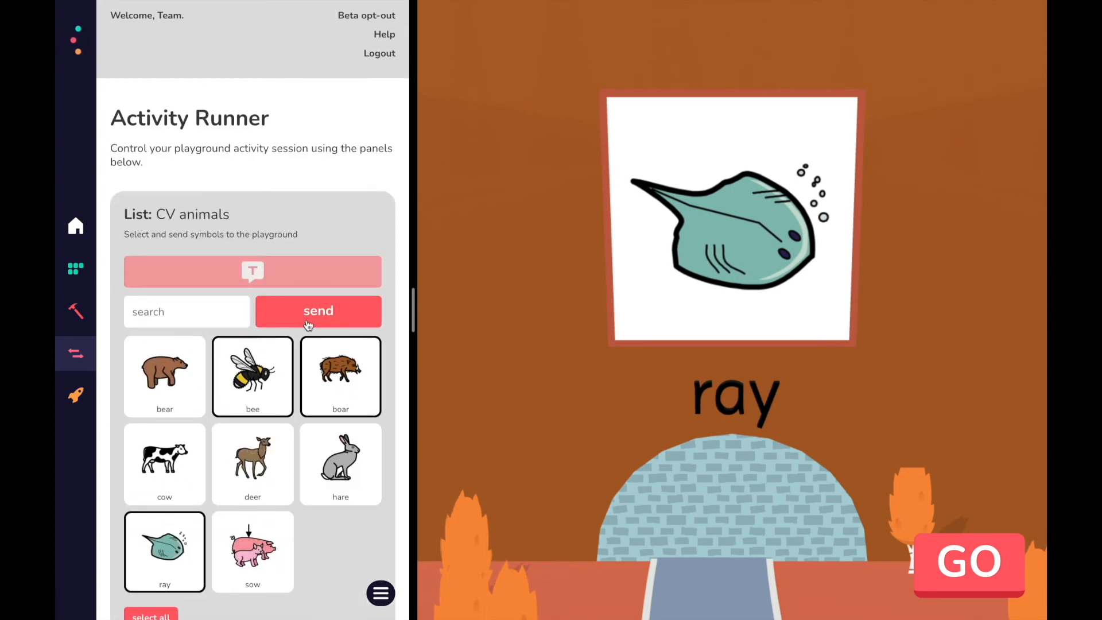
{"action": "left_click", "coordinate": [308, 317]}
{"action": "left_click", "coordinate": [244, 421]}
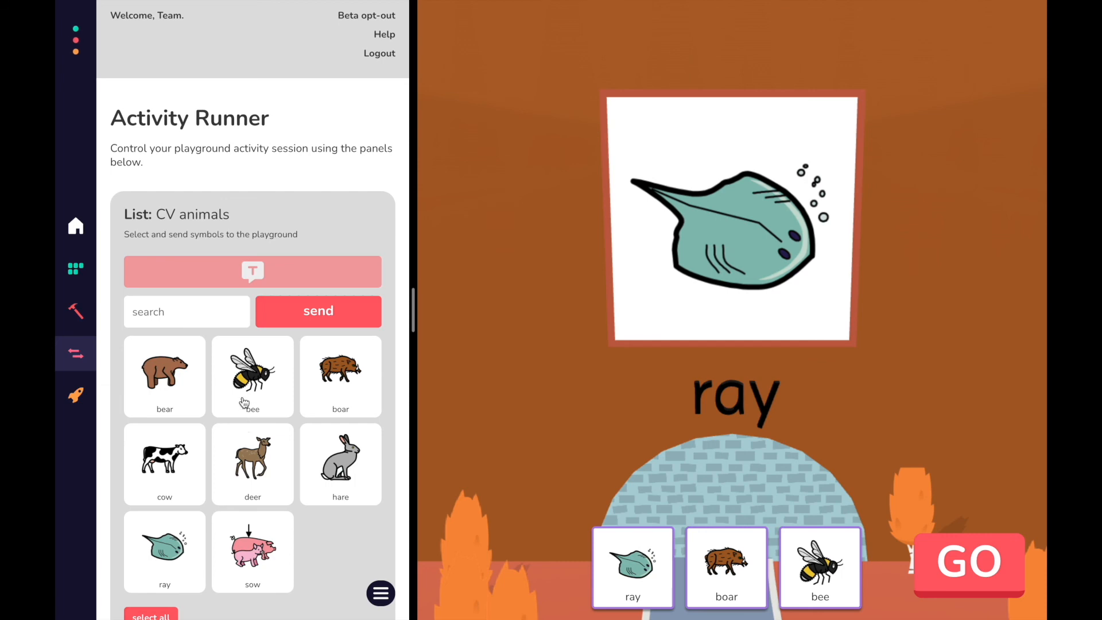
- Try the boar card on the ray gate, and clear the ray and bee gates with their matching cards
{"action": "scroll", "coordinate": [264, 523], "scroll_direction": "down", "scroll_amount": 1}
{"action": "scroll", "coordinate": [263, 523], "scroll_direction": "down", "scroll_amount": 10}
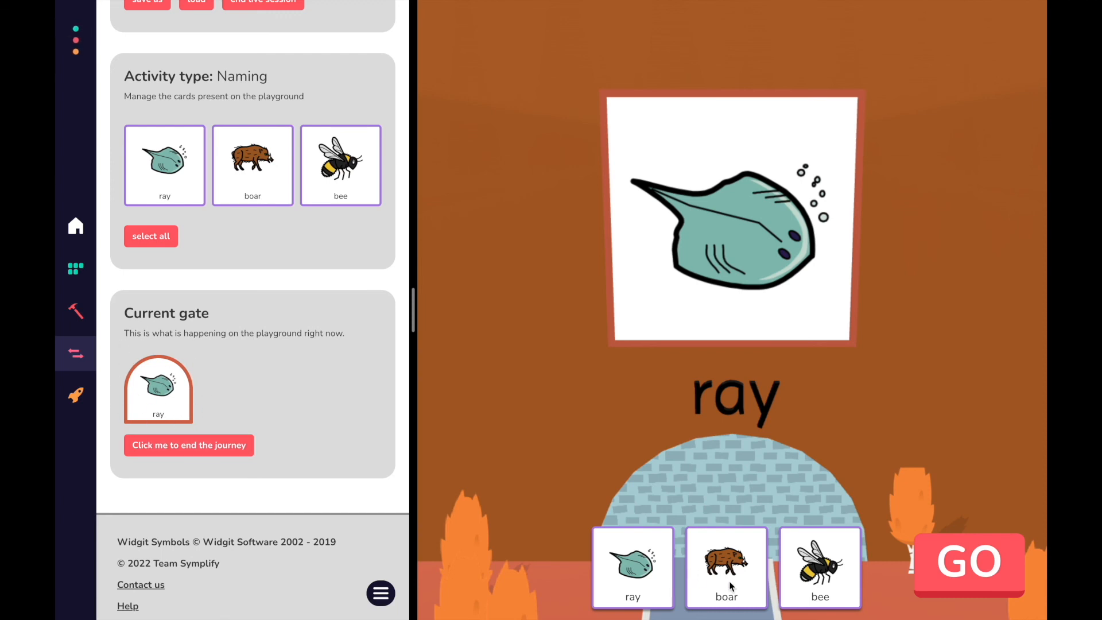
{"action": "left_click", "coordinate": [730, 555]}
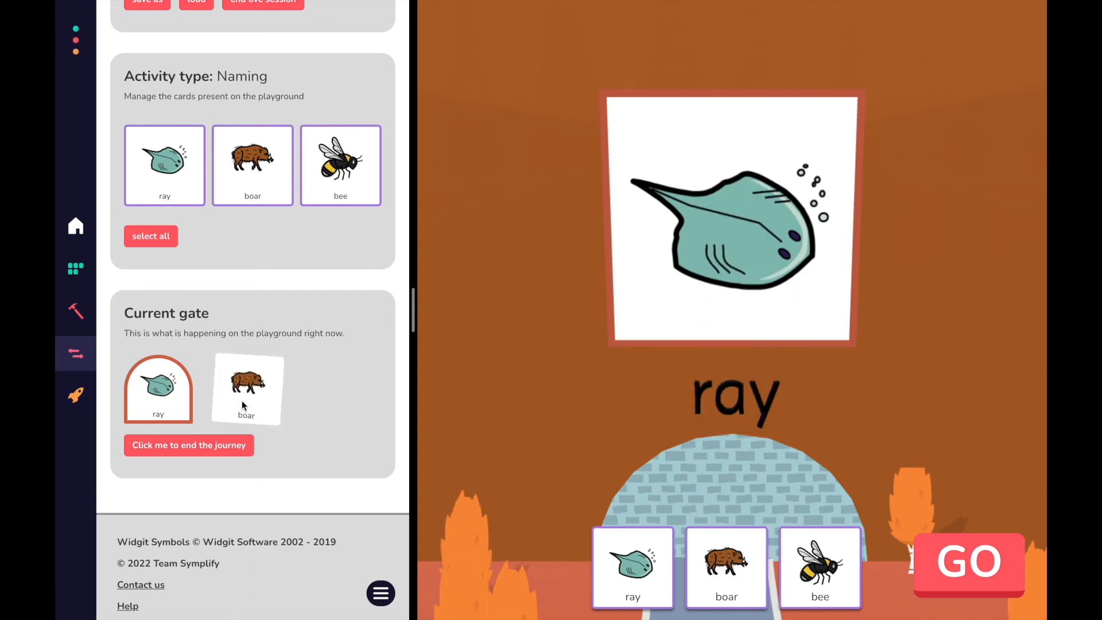
{"action": "left_click_drag", "start_coordinate": [631, 576], "coordinate": [666, 421]}
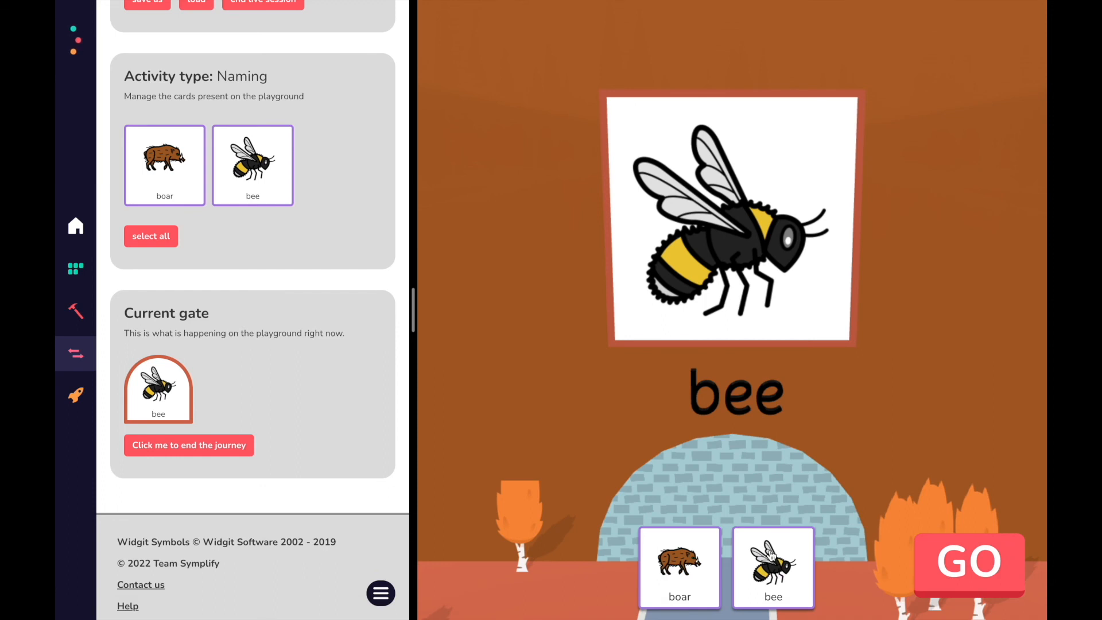
{"action": "left_click", "coordinate": [771, 555]}
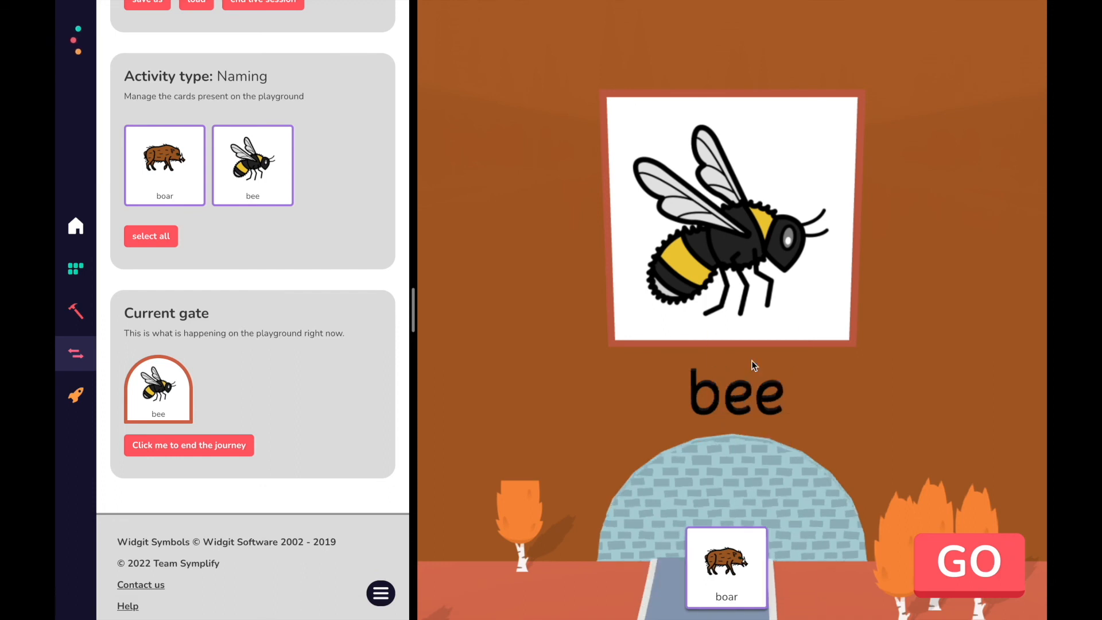
{"action": "left_click", "coordinate": [974, 568]}
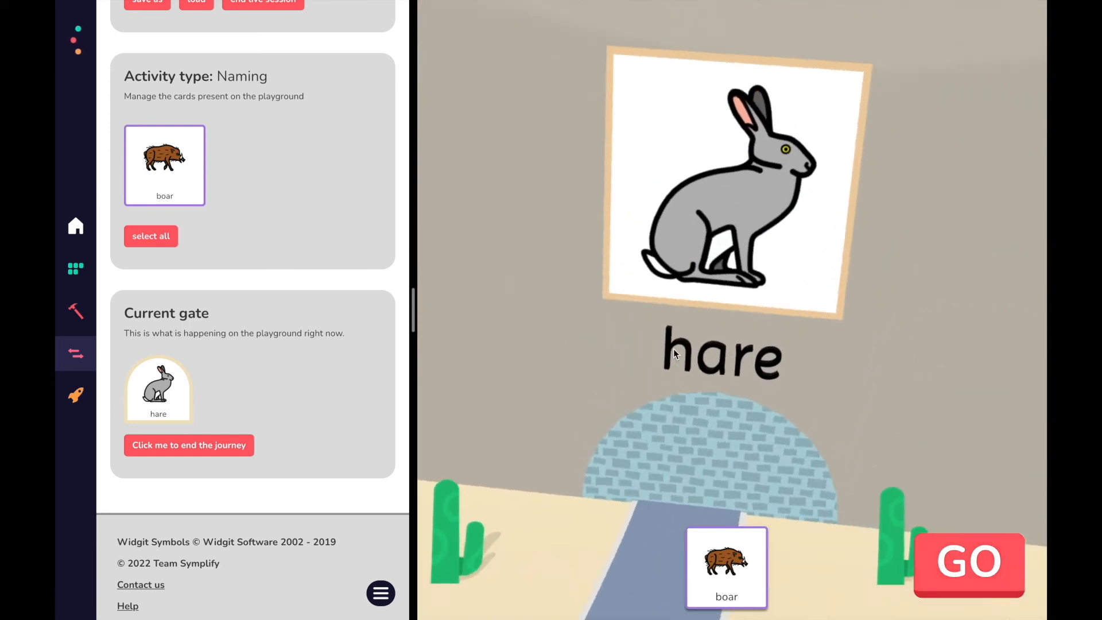
- Start a live session for the "cat and dog pairs" activity and copy its live code
{"action": "scroll", "coordinate": [277, 307], "scroll_direction": "up", "scroll_amount": 10}
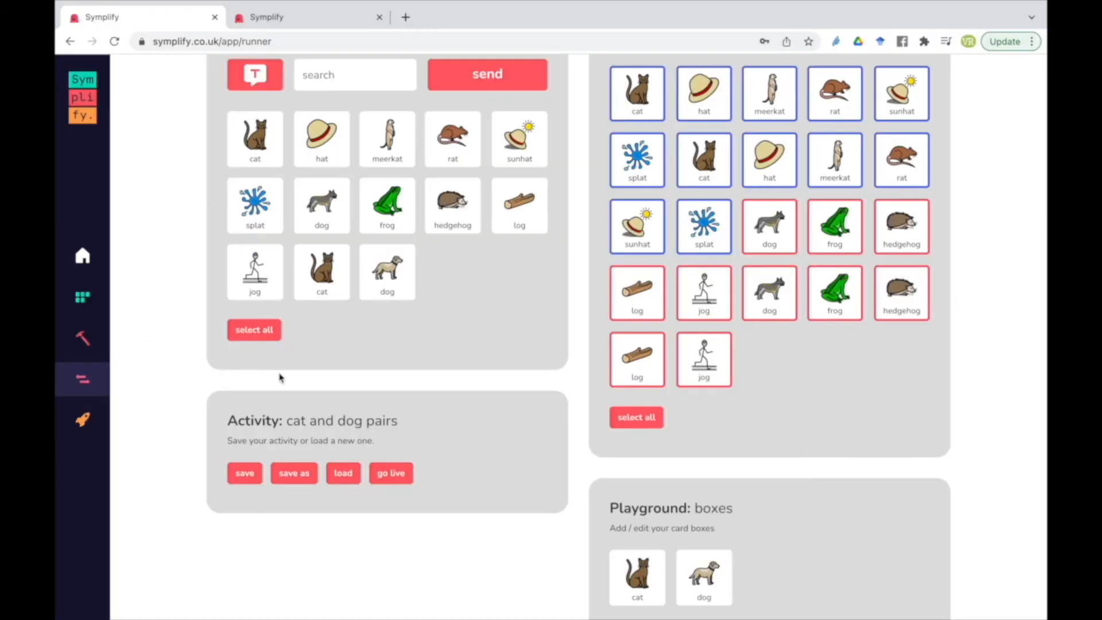
{"action": "scroll", "coordinate": [351, 250], "scroll_direction": "up", "scroll_amount": 4}
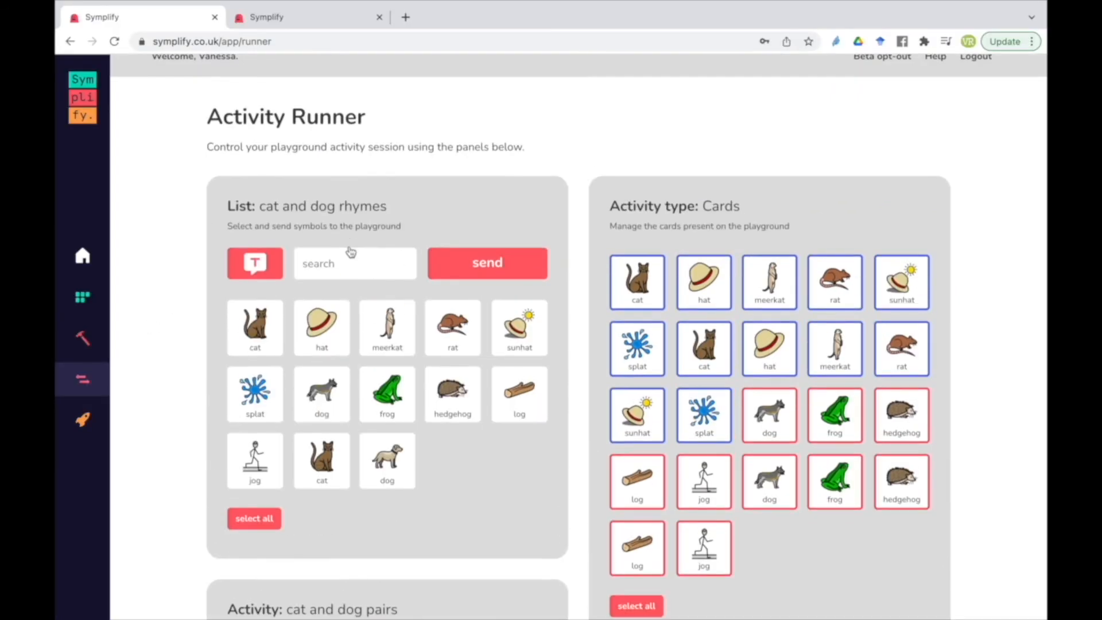
{"action": "left_click", "coordinate": [271, 17]}
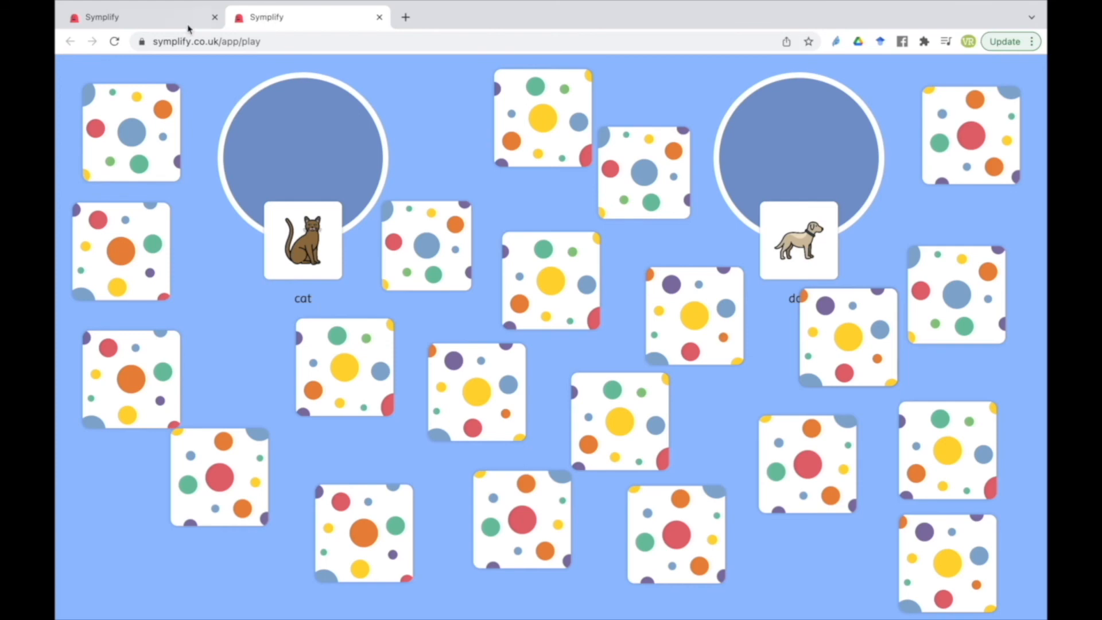
{"action": "left_click", "coordinate": [144, 20]}
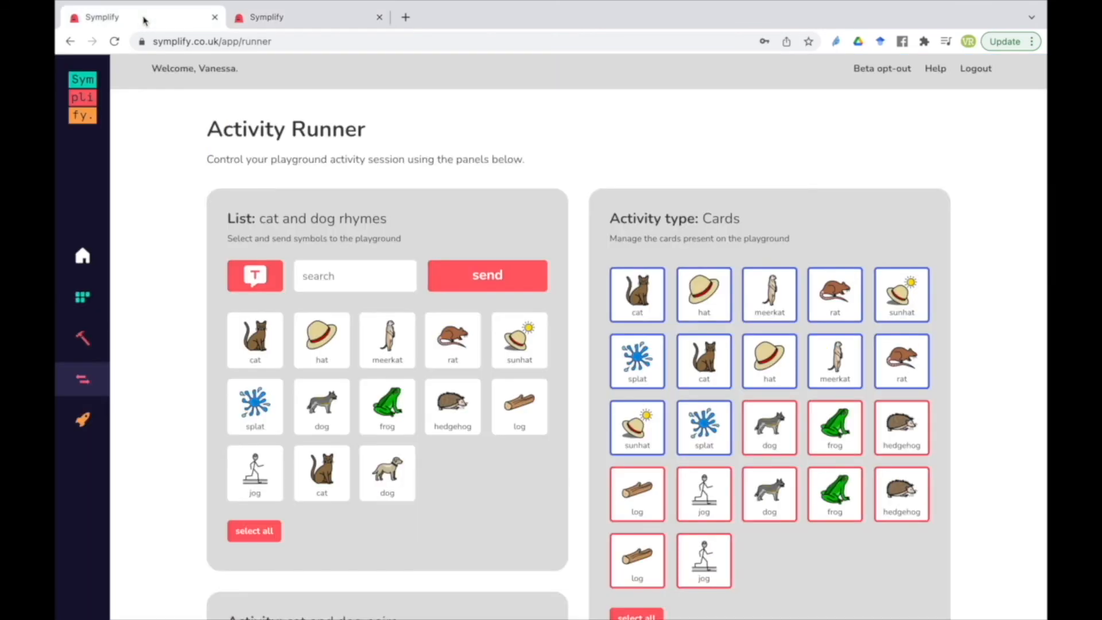
{"action": "scroll", "coordinate": [157, 345], "scroll_direction": "down", "scroll_amount": 4}
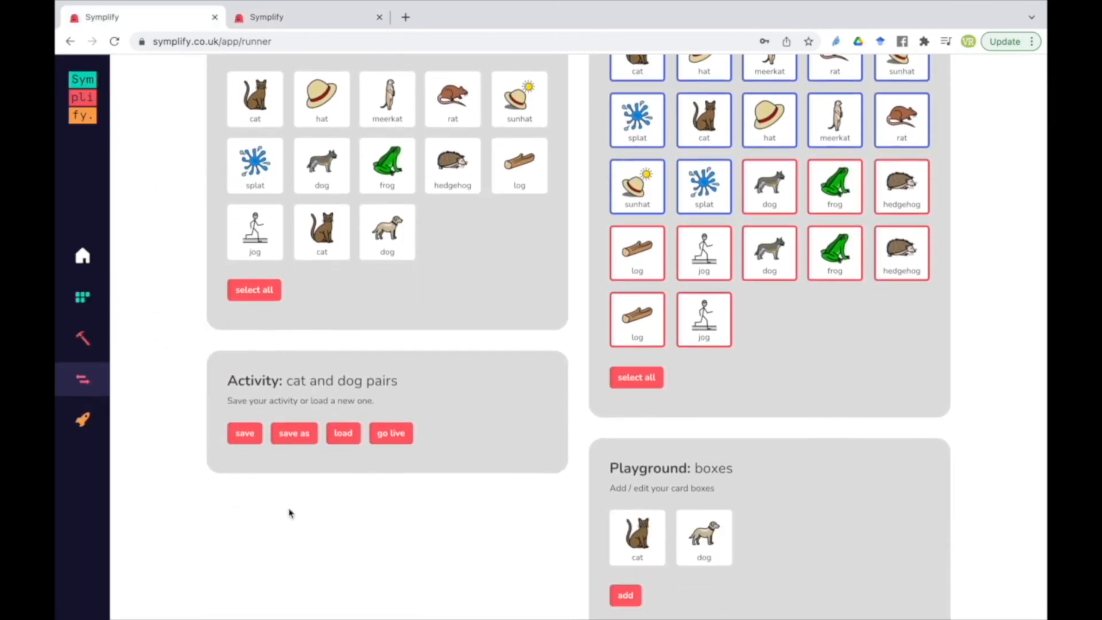
{"action": "left_click", "coordinate": [392, 439]}
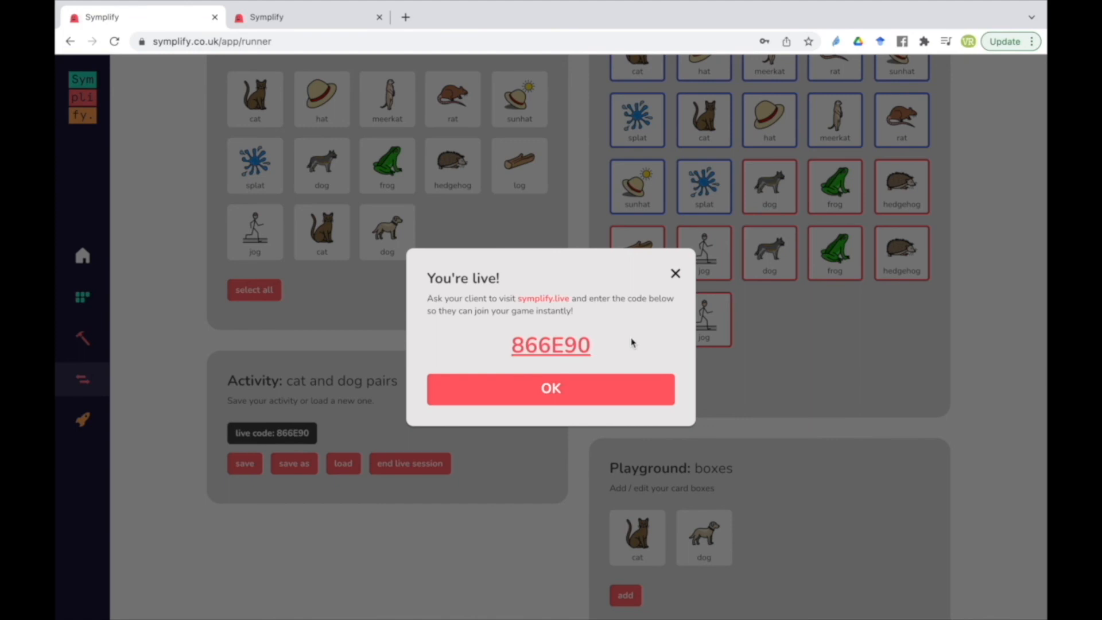
{"action": "left_click_drag", "start_coordinate": [592, 345], "coordinate": [509, 350]}
{"action": "key", "text": "super+c"}
{"action": "left_click", "coordinate": [538, 403]}
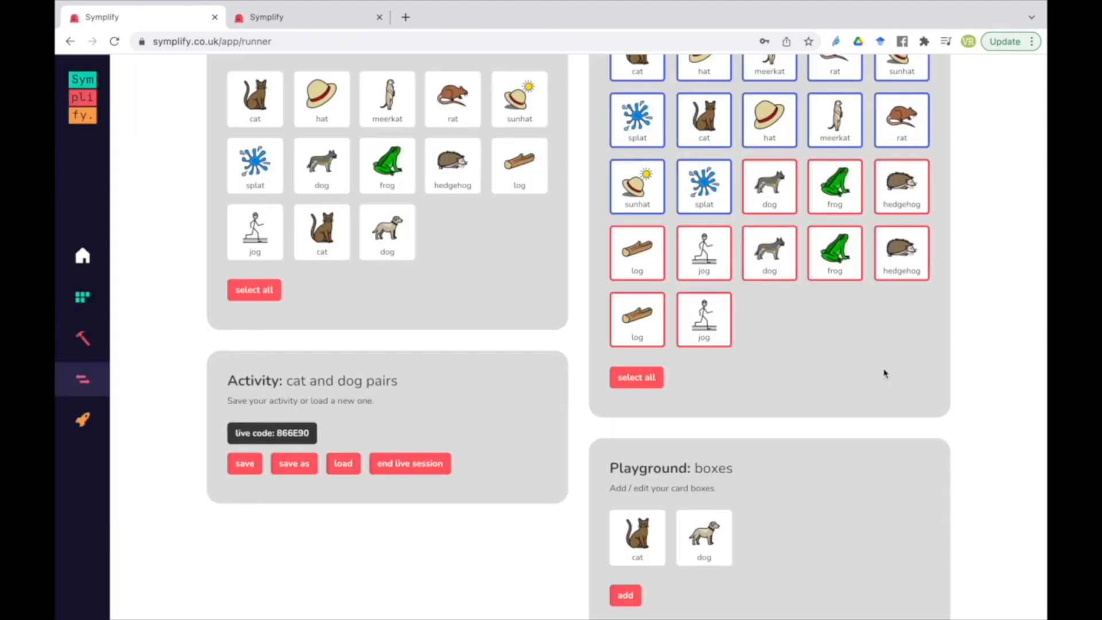
- Switch to the client's Safari window and join the playground activity with the copied live code
{"action": "key", "text": "ctrl+Left"}
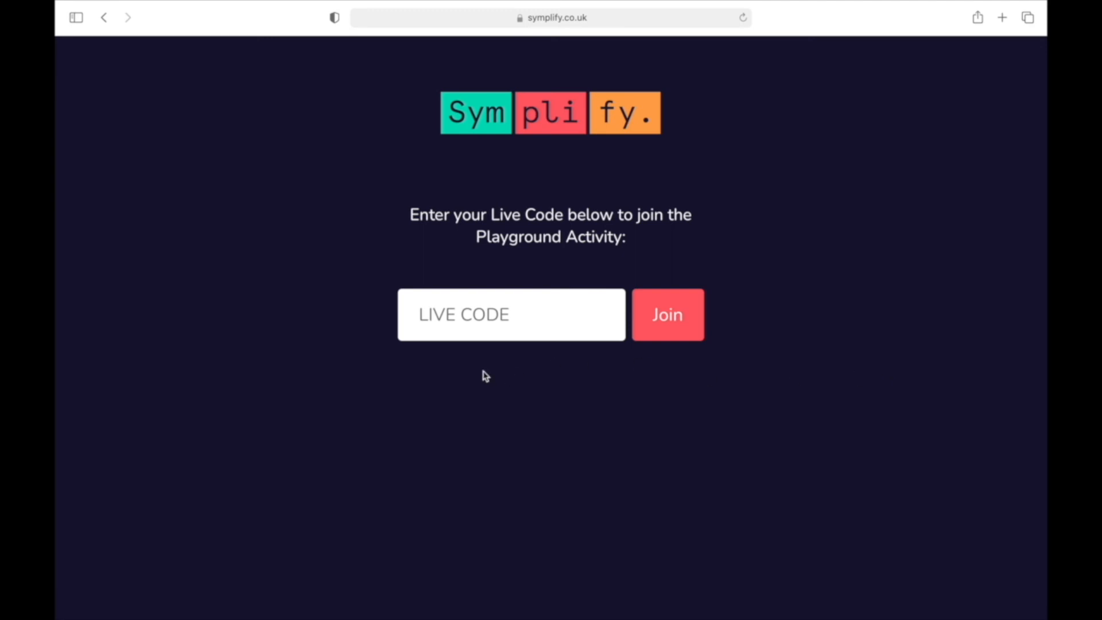
{"action": "left_click", "coordinate": [450, 315]}
{"action": "key", "text": "super+v"}
{"action": "left_click", "coordinate": [661, 323]}
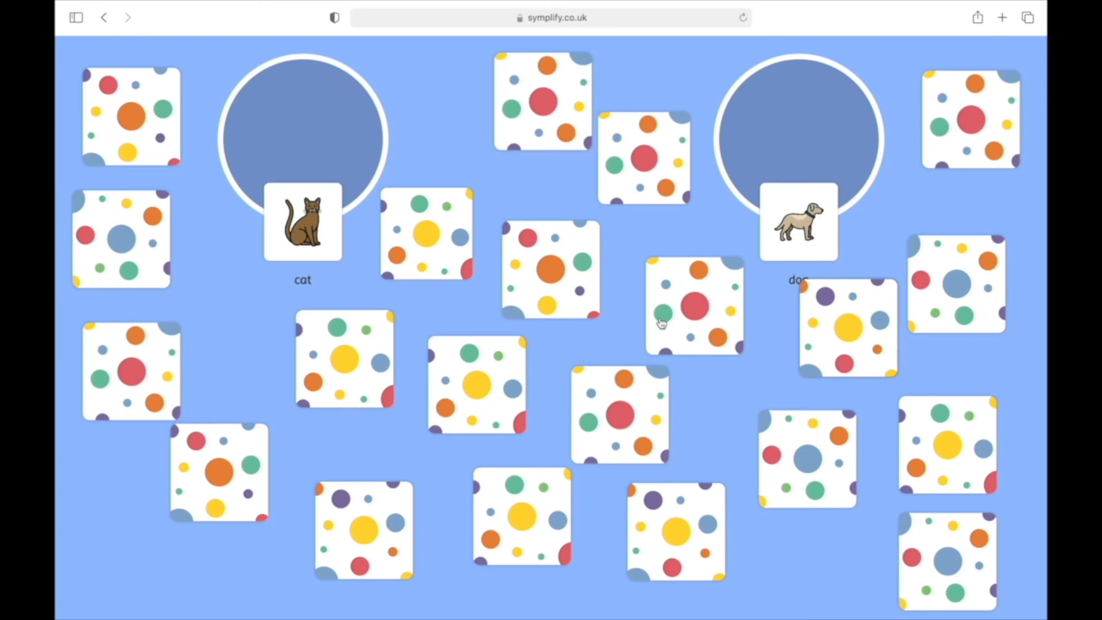
- Turn over seven face-down cards around the middle of the client's playground
{"action": "left_click", "coordinate": [657, 190]}
{"action": "left_click", "coordinate": [695, 307]}
{"action": "left_click", "coordinate": [621, 410]}
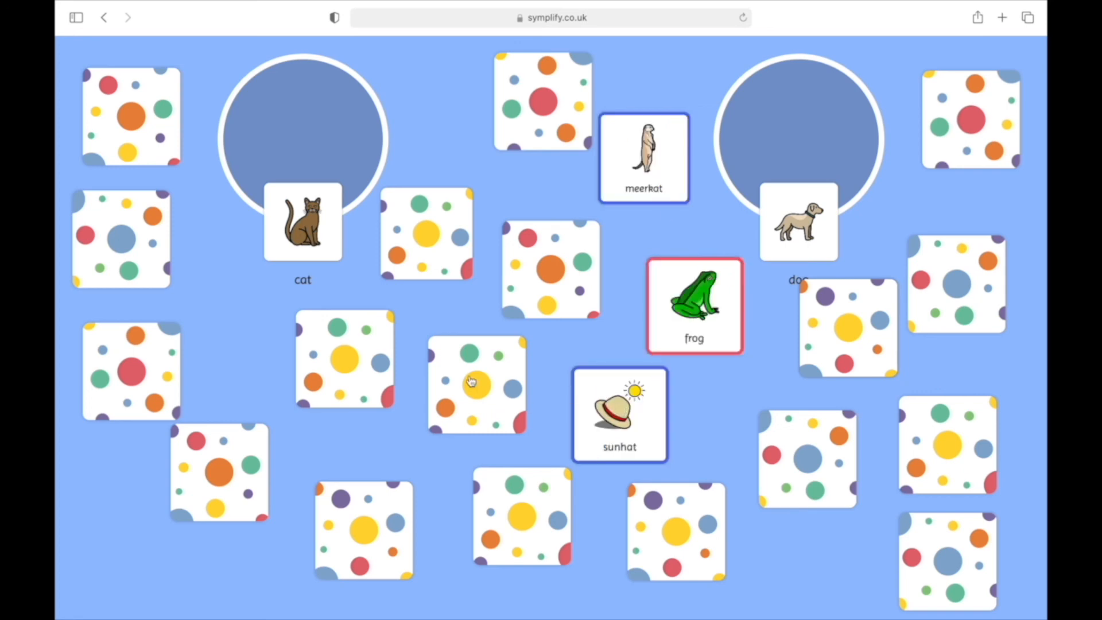
{"action": "left_click", "coordinate": [470, 381]}
{"action": "left_click", "coordinate": [522, 270]}
{"action": "left_click", "coordinate": [456, 254]}
{"action": "left_click", "coordinate": [337, 399]}
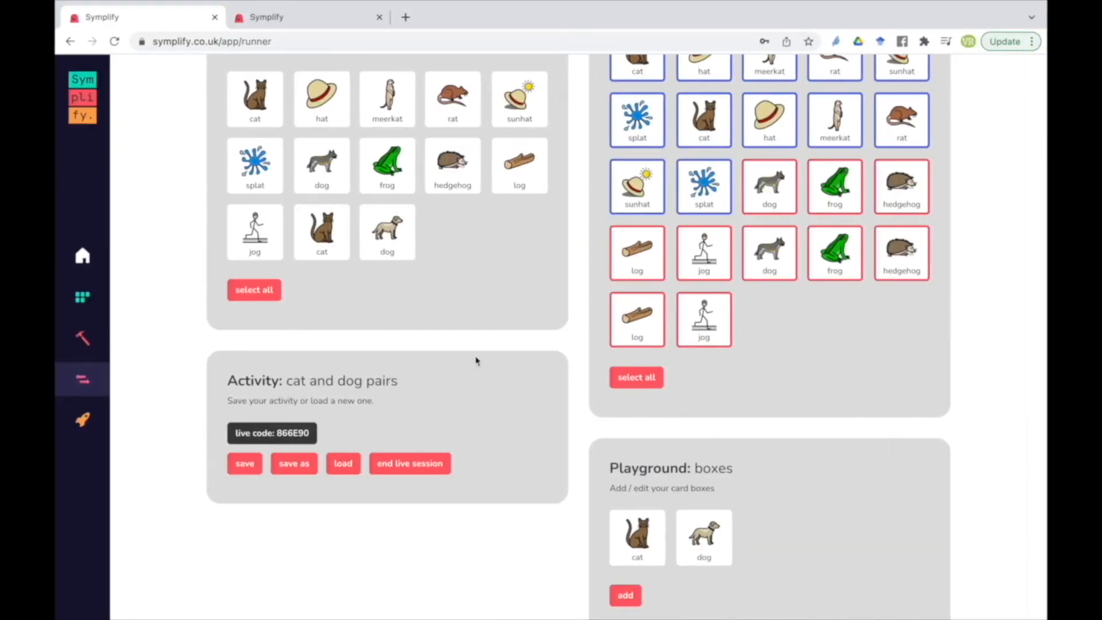
- Return to the therapist's Chrome playground and move the hedgehog card into the cat circle
{"action": "scroll", "coordinate": [301, 270], "scroll_direction": "up", "scroll_amount": 5}
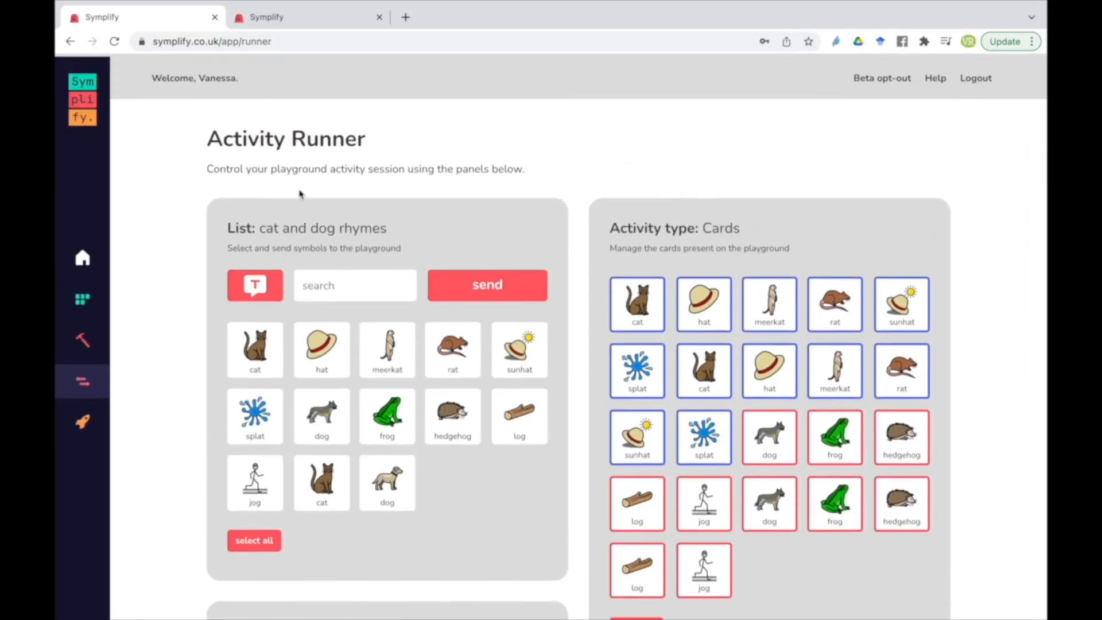
{"action": "left_click", "coordinate": [257, 17]}
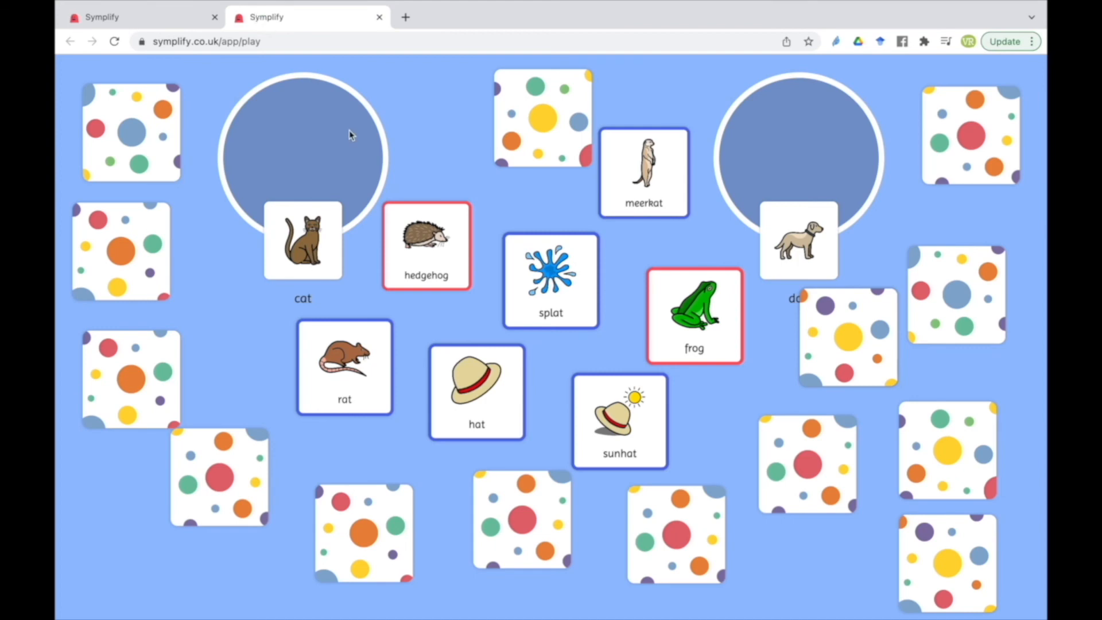
{"action": "left_click", "coordinate": [428, 262]}
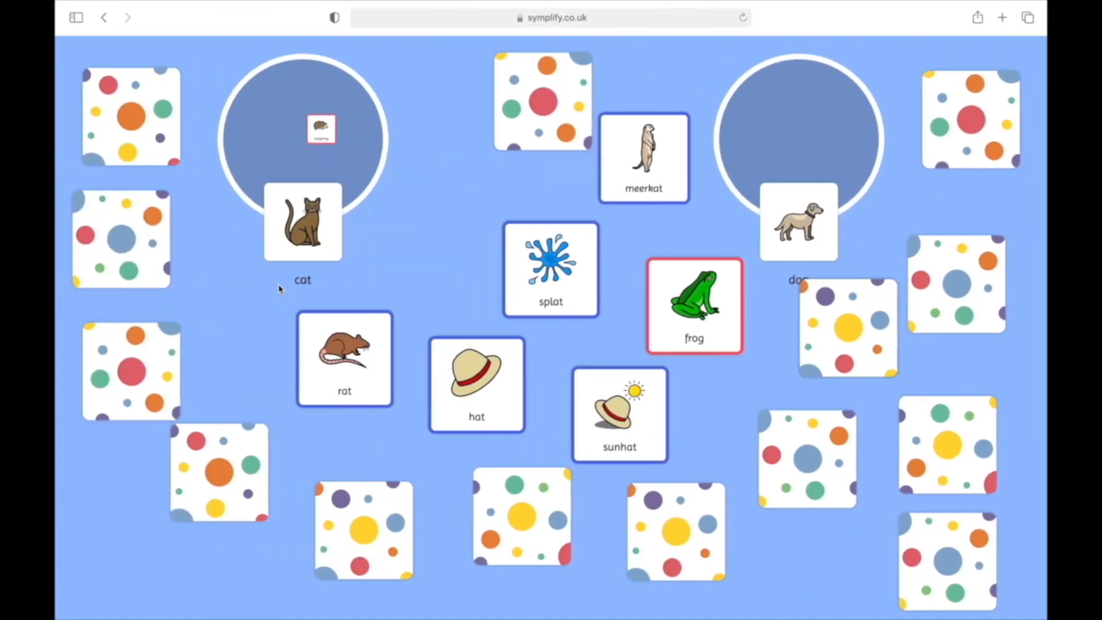
{"action": "left_click", "coordinate": [336, 396]}
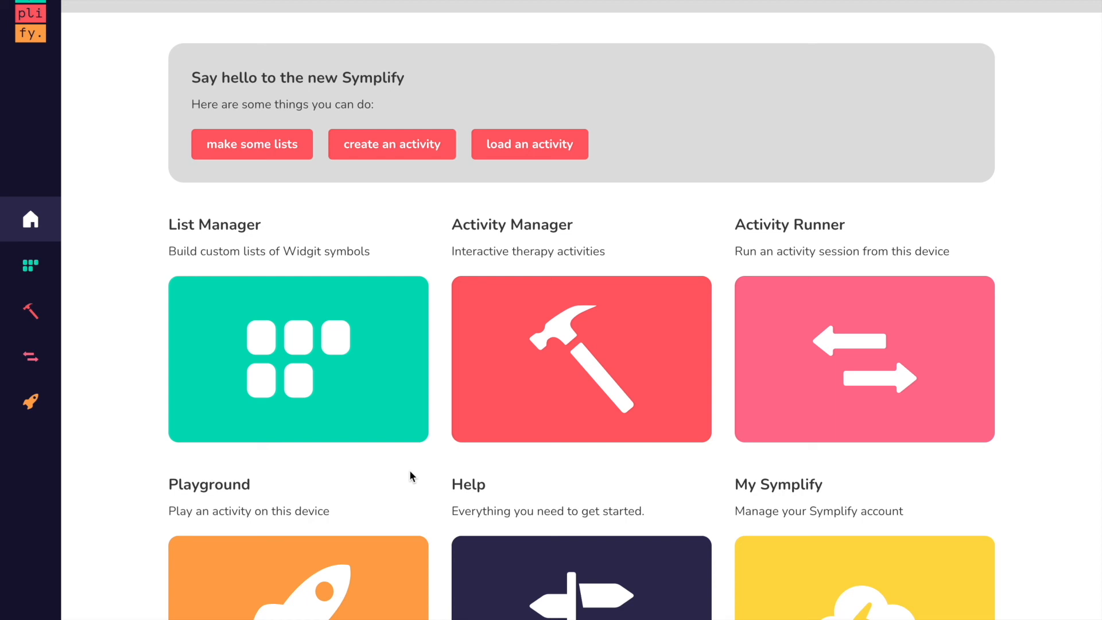
- Open the saved "animals" list from the List Manager in the Print Manager
{"action": "left_click", "coordinate": [287, 352]}
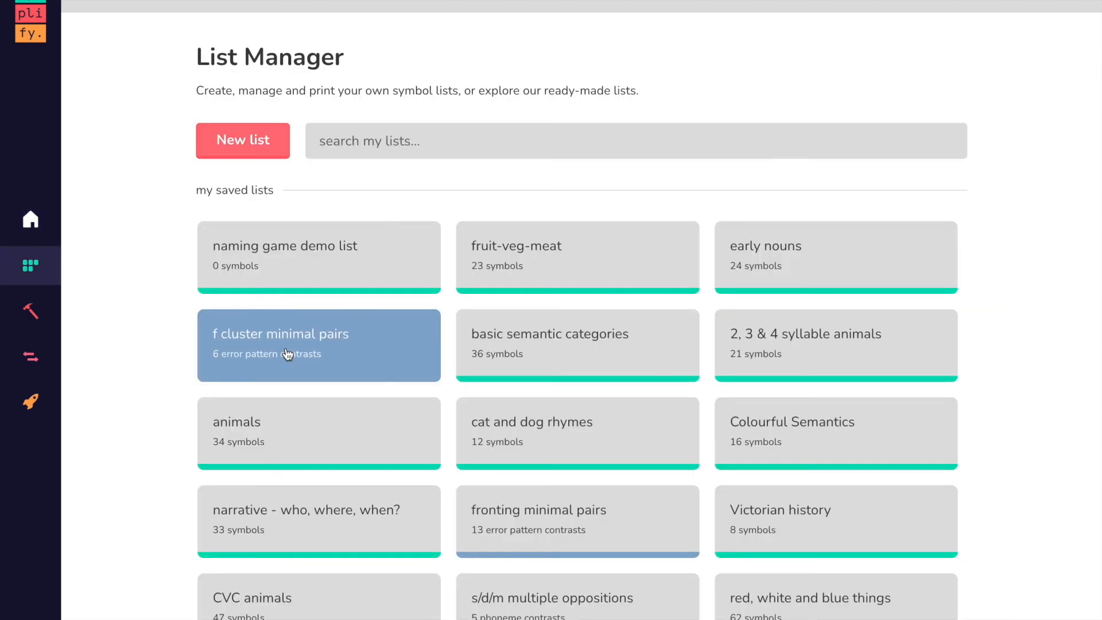
{"action": "left_click", "coordinate": [342, 446]}
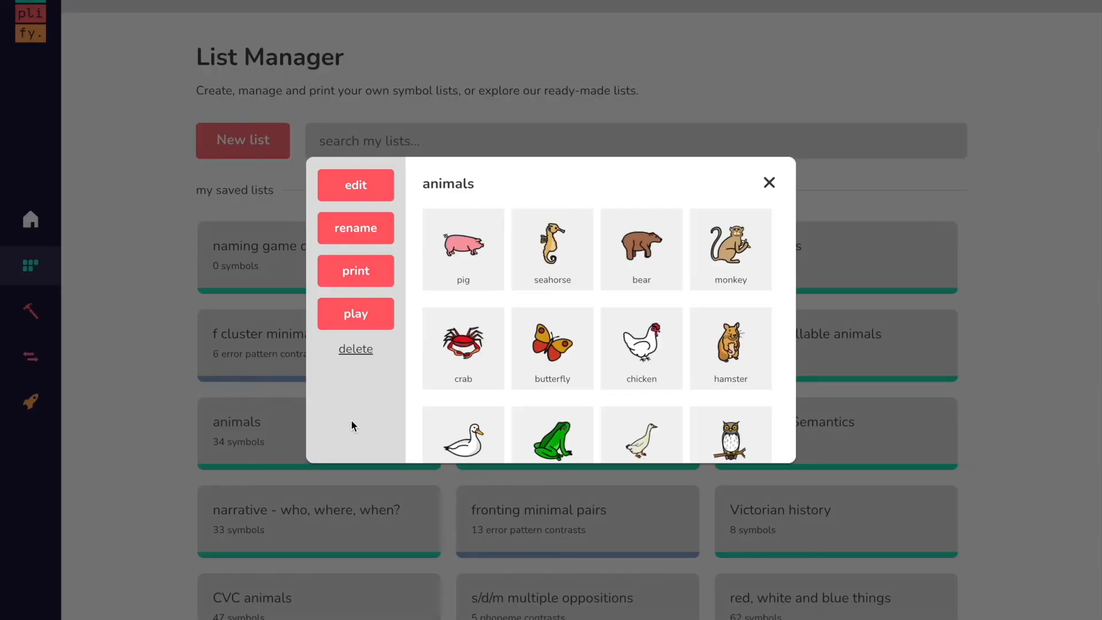
{"action": "left_click", "coordinate": [364, 278]}
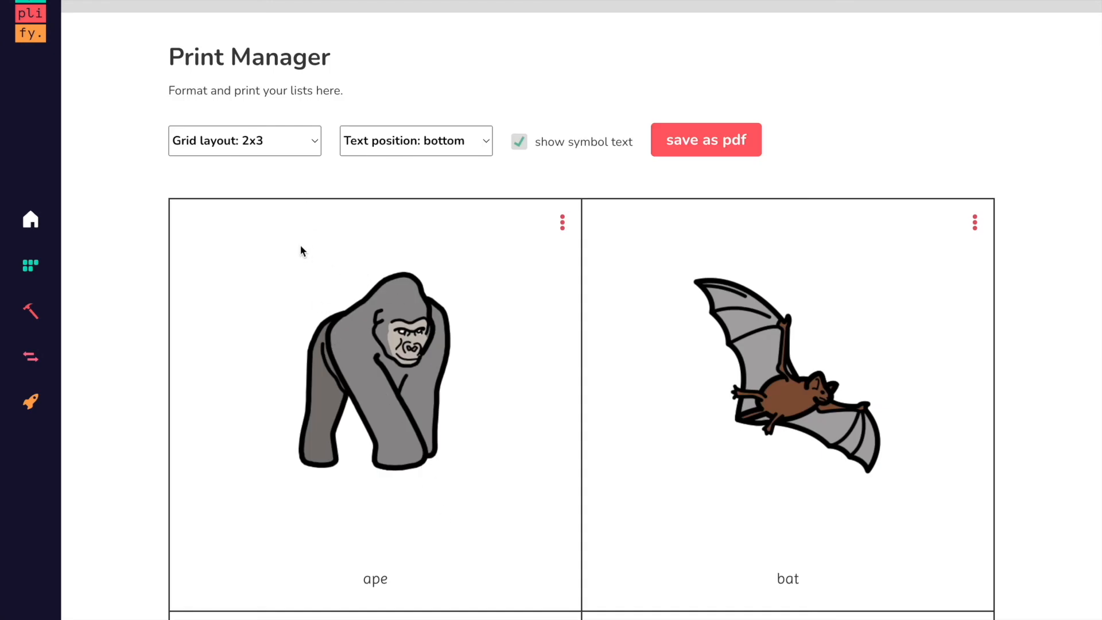
- Try the 1x2 grid layout for the animals printout and settle on the 5x6 layout
{"action": "scroll", "coordinate": [337, 347], "scroll_direction": "down", "scroll_amount": 15}
{"action": "scroll", "coordinate": [336, 346], "scroll_direction": "up", "scroll_amount": 15}
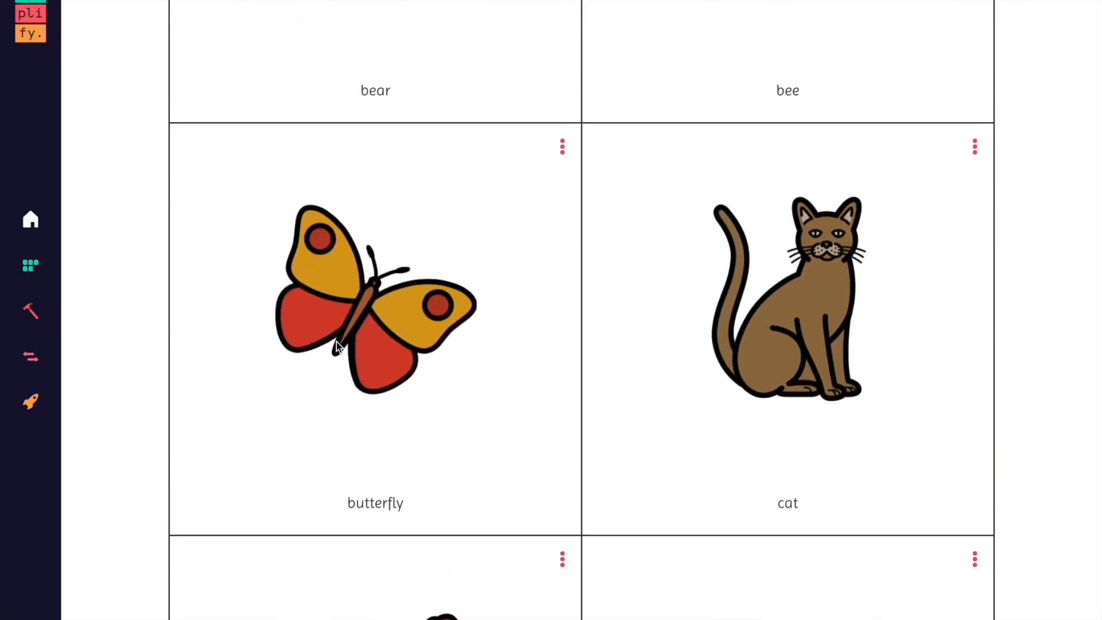
{"action": "left_click", "coordinate": [293, 138]}
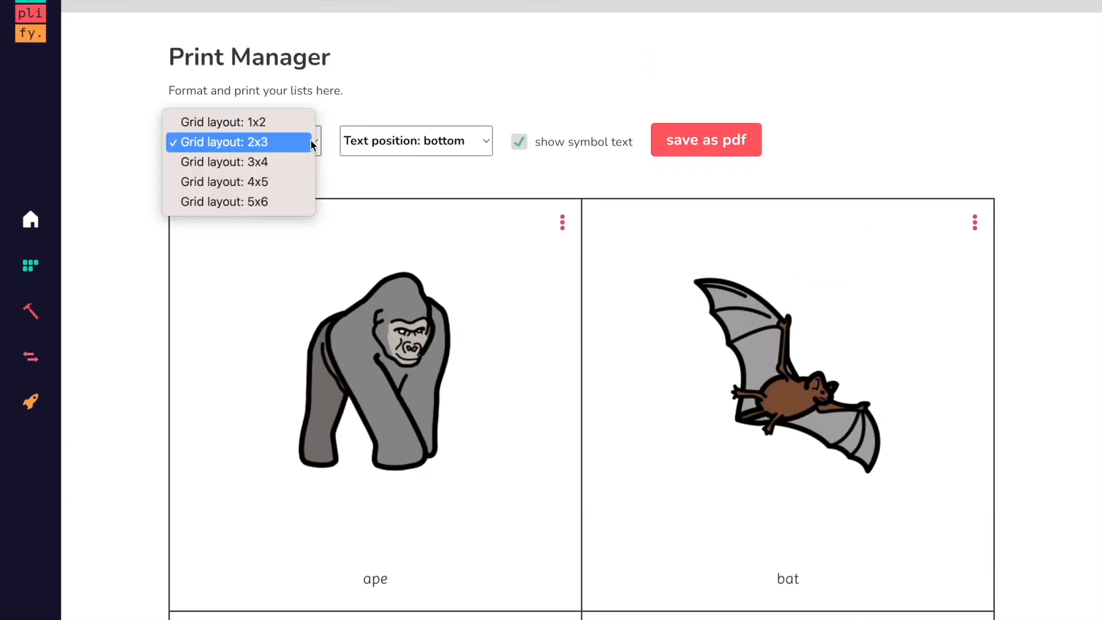
{"action": "left_click", "coordinate": [285, 121]}
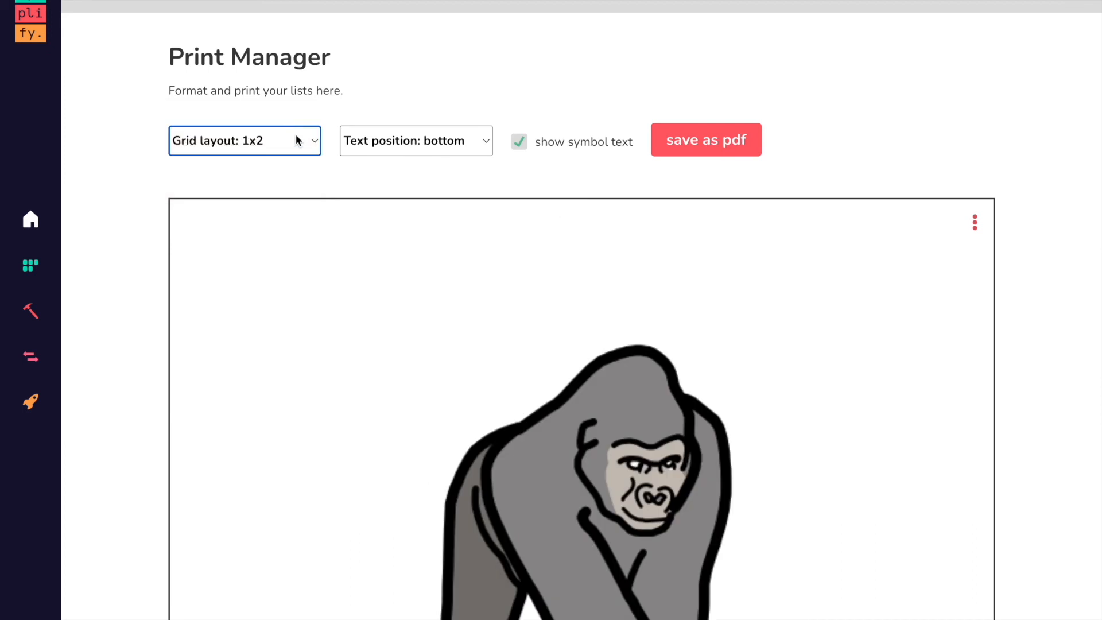
{"action": "left_click", "coordinate": [308, 148]}
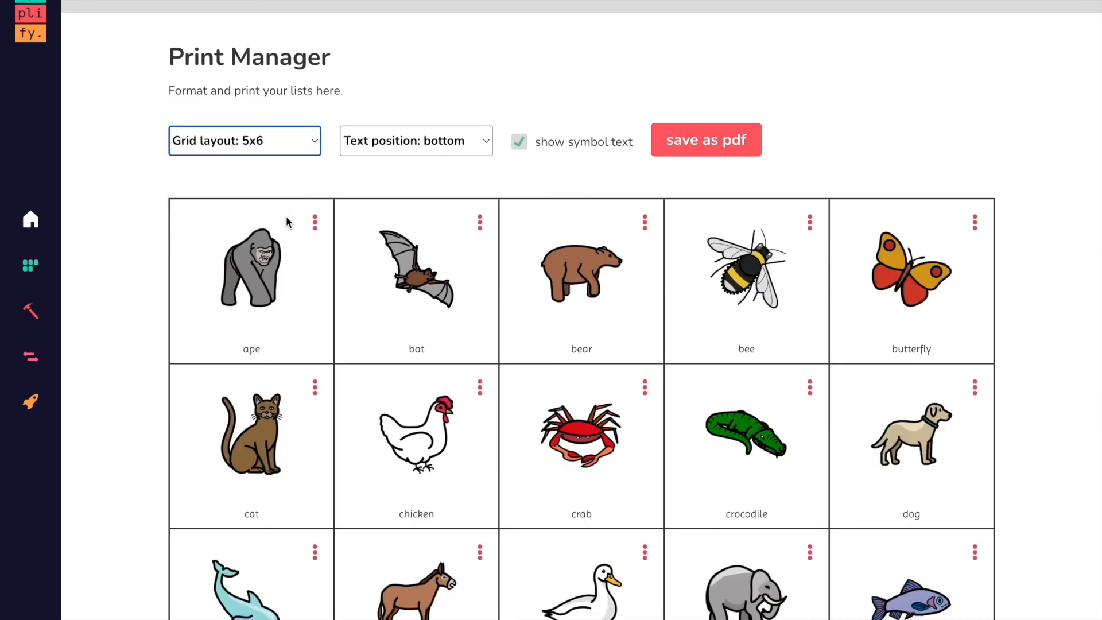
- Set the text position to top and turn the symbol text off and back on
{"action": "left_click", "coordinate": [486, 149]}
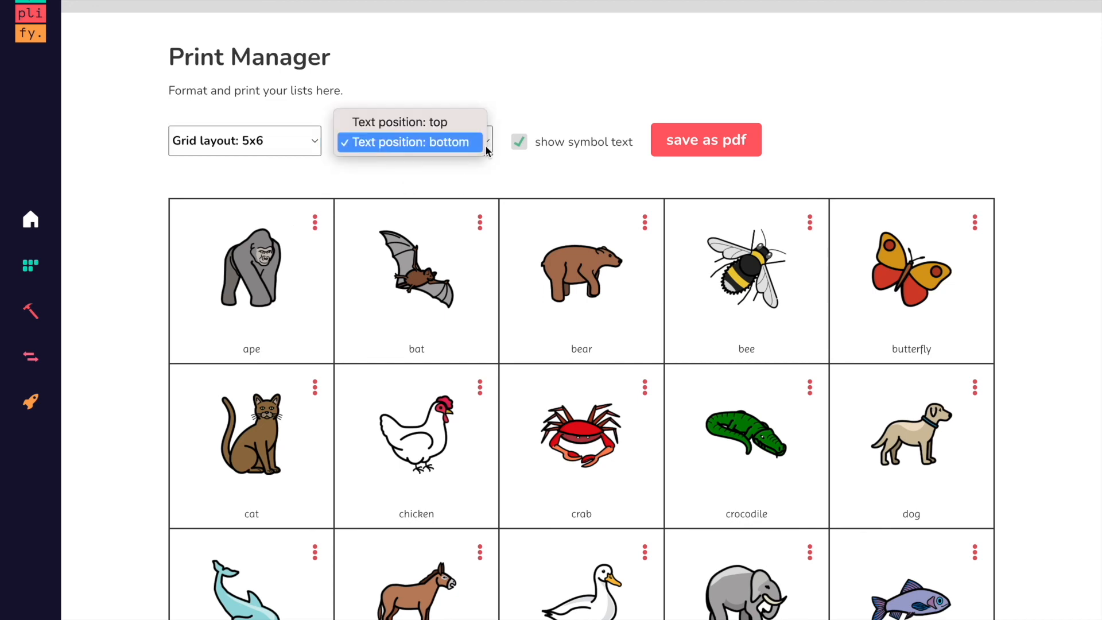
{"action": "left_click", "coordinate": [459, 121]}
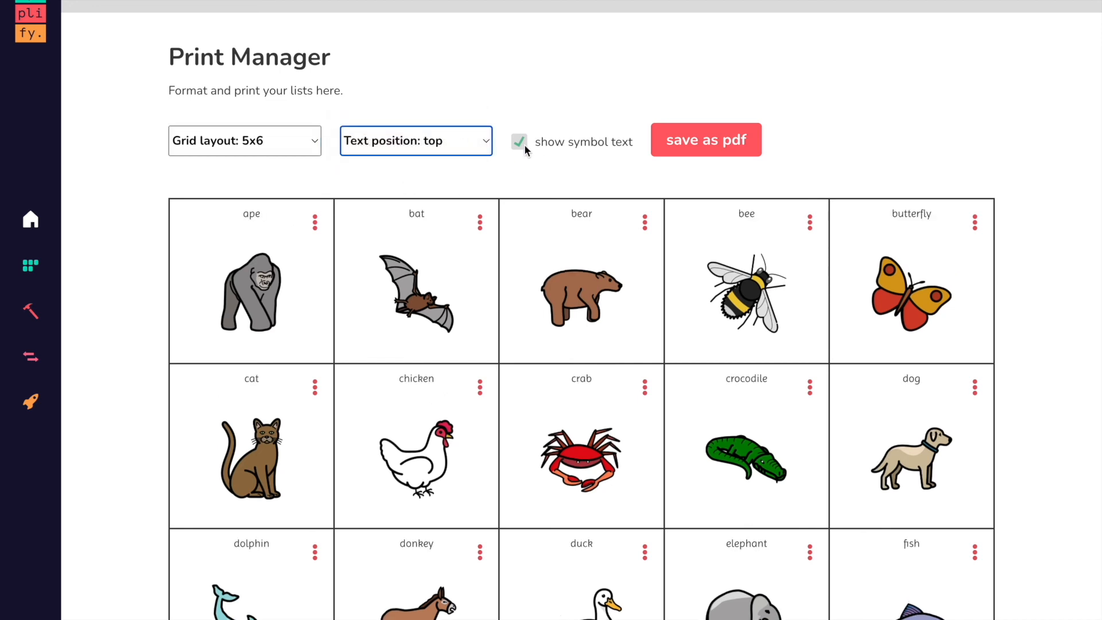
{"action": "left_click", "coordinate": [519, 144]}
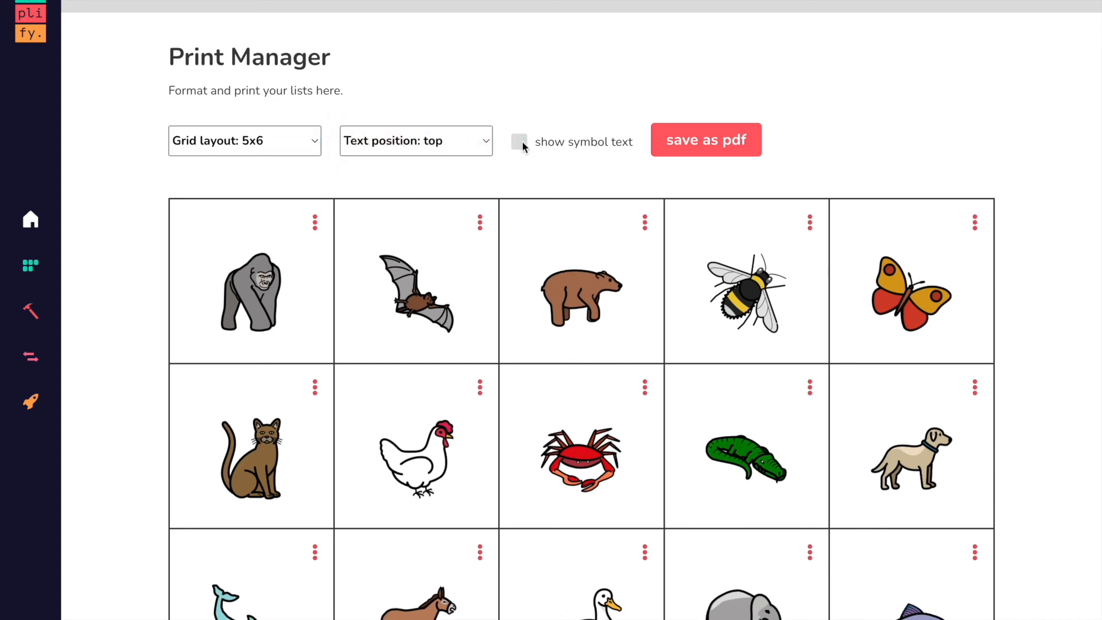
{"action": "left_click", "coordinate": [521, 142]}
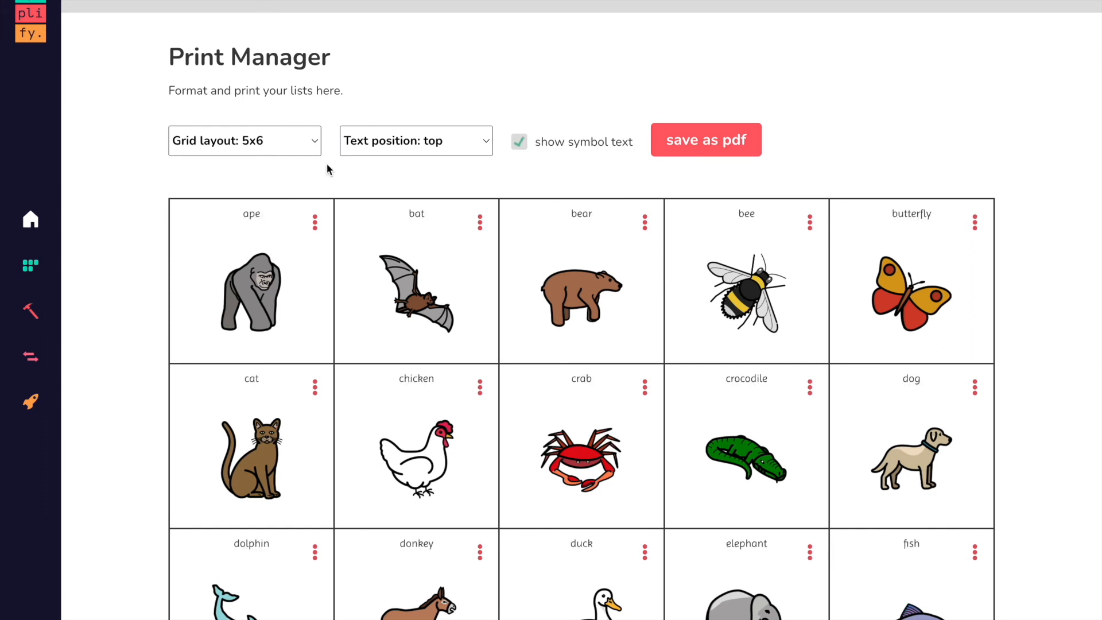
- Change the text of the ape symbol to "gorilla"
{"action": "left_click", "coordinate": [315, 227]}
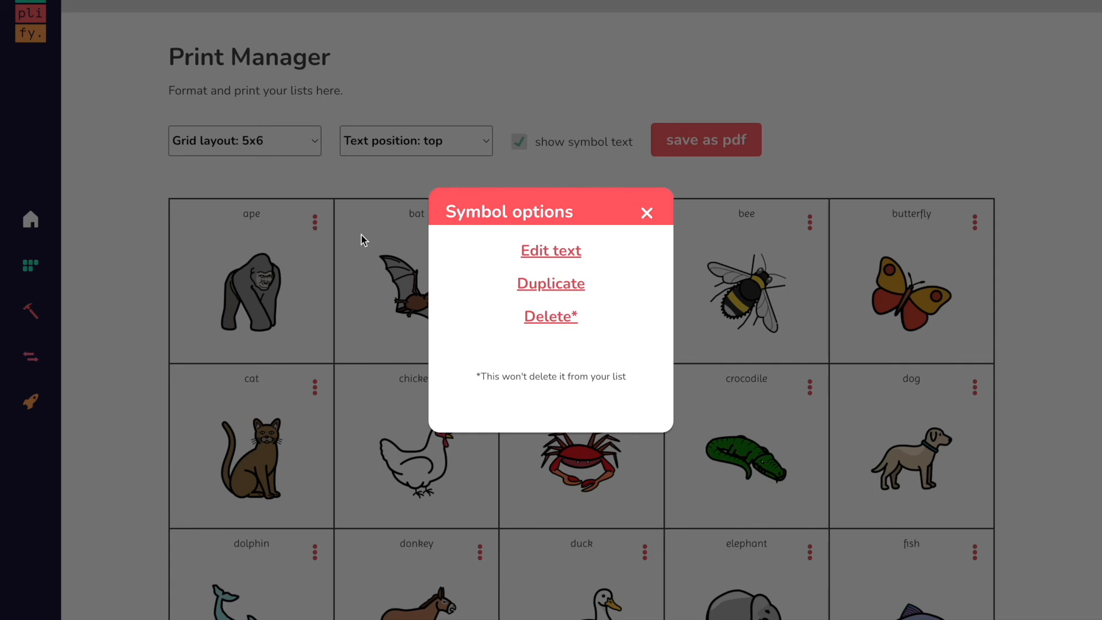
{"action": "left_click", "coordinate": [539, 250]}
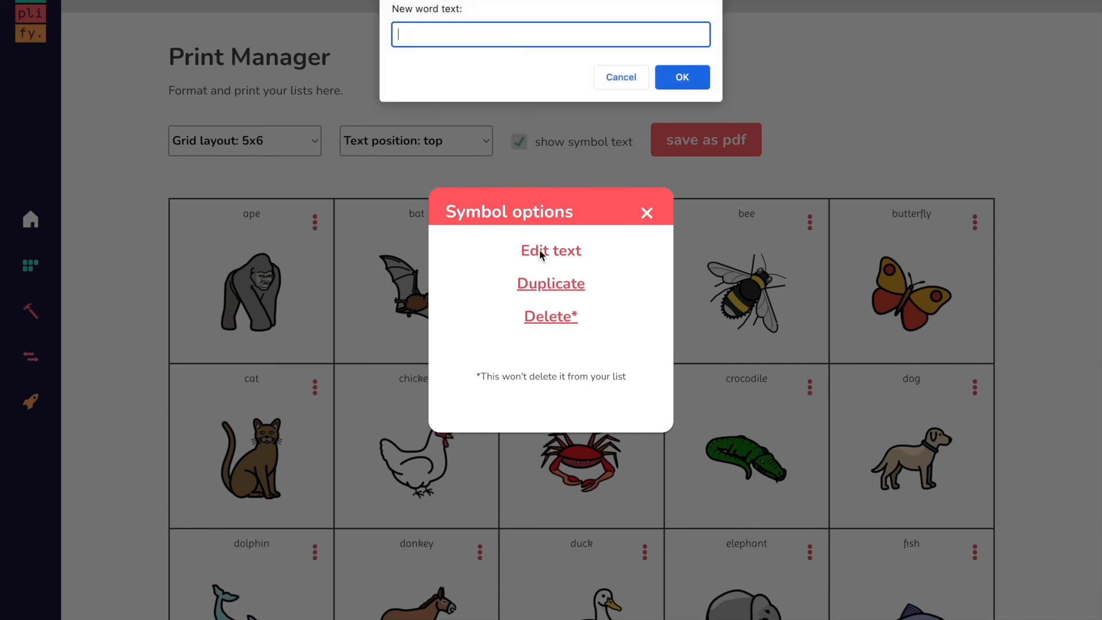
{"action": "type", "text": "gorilla"}
{"action": "left_click", "coordinate": [673, 76]}
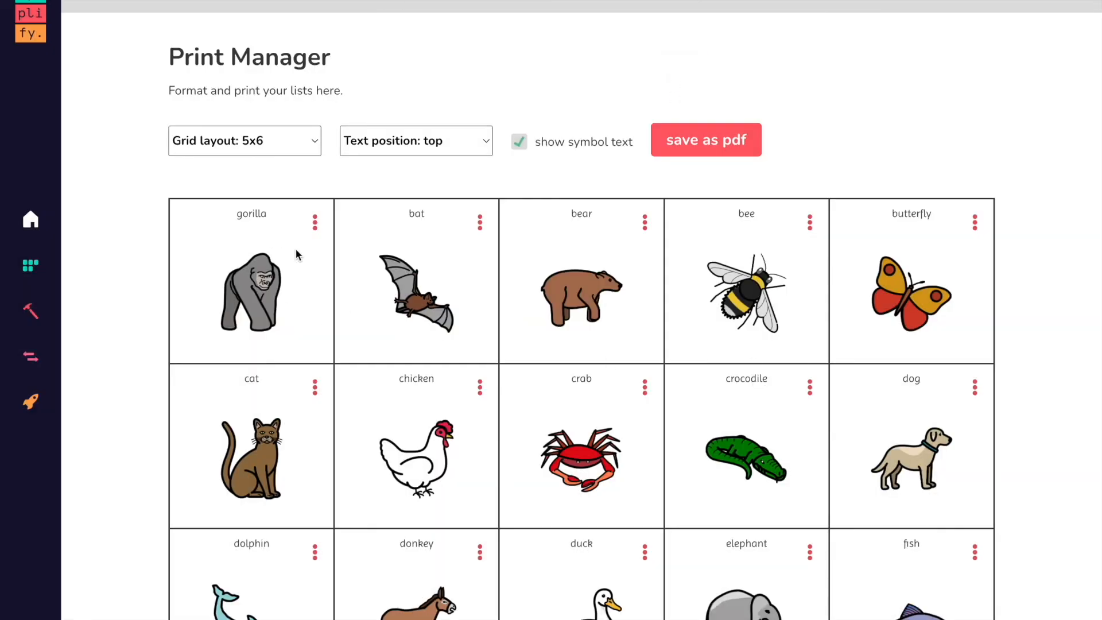
- Duplicate the gorilla symbol until there are four of them and delete the bat symbol from the printout
{"action": "left_click", "coordinate": [315, 226]}
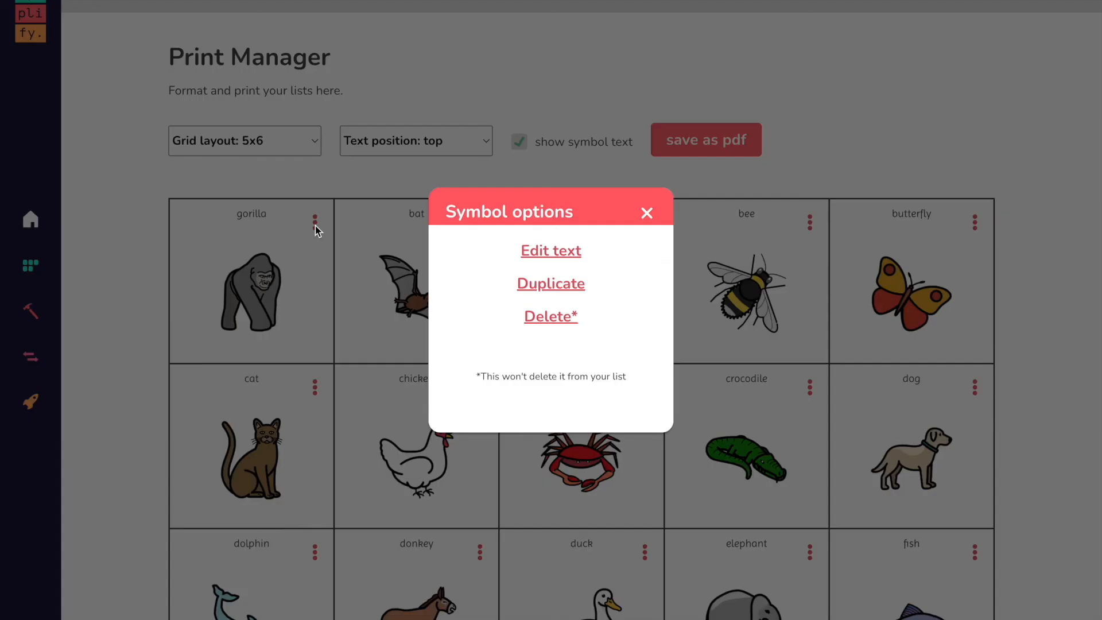
{"action": "left_click", "coordinate": [532, 291]}
{"action": "left_click", "coordinate": [480, 223]}
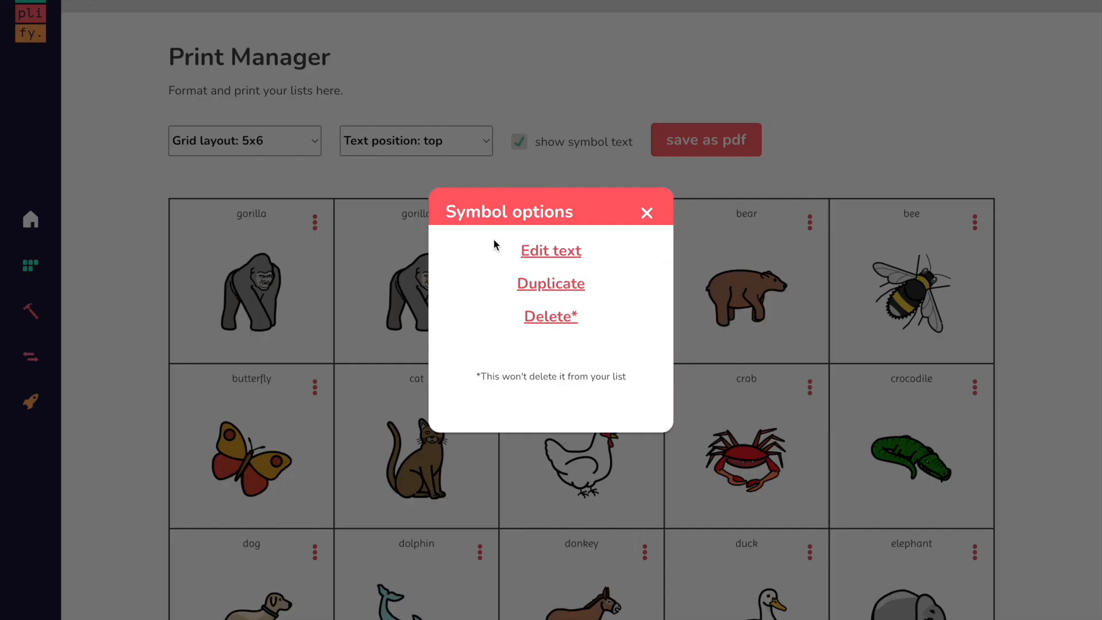
{"action": "left_click", "coordinate": [540, 285]}
{"action": "left_click", "coordinate": [645, 223]}
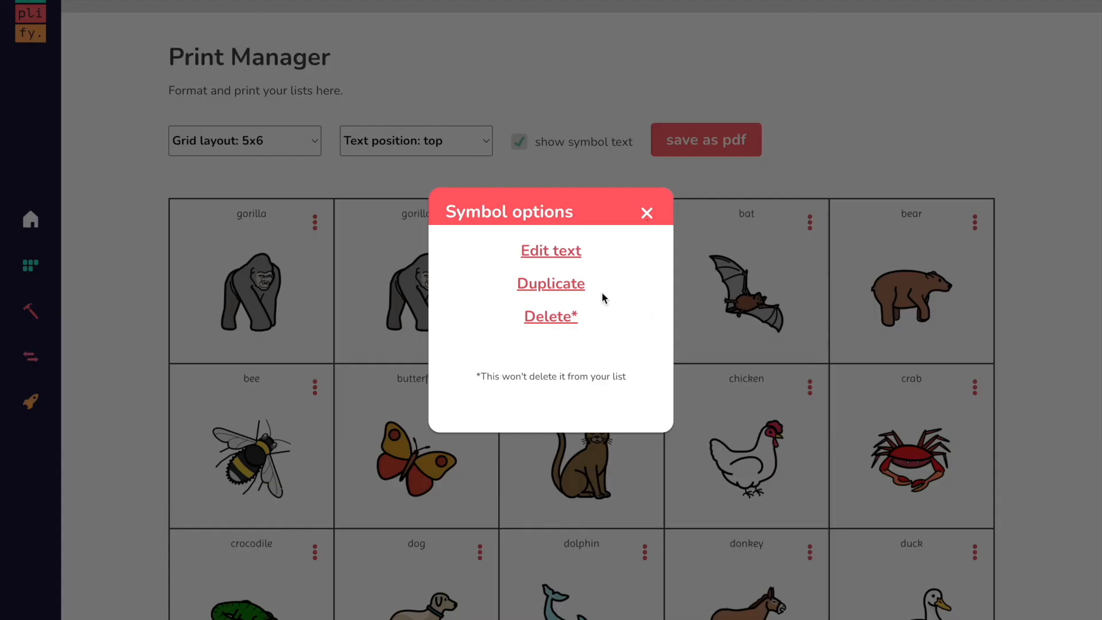
{"action": "left_click", "coordinate": [572, 285]}
{"action": "left_click", "coordinate": [975, 228]}
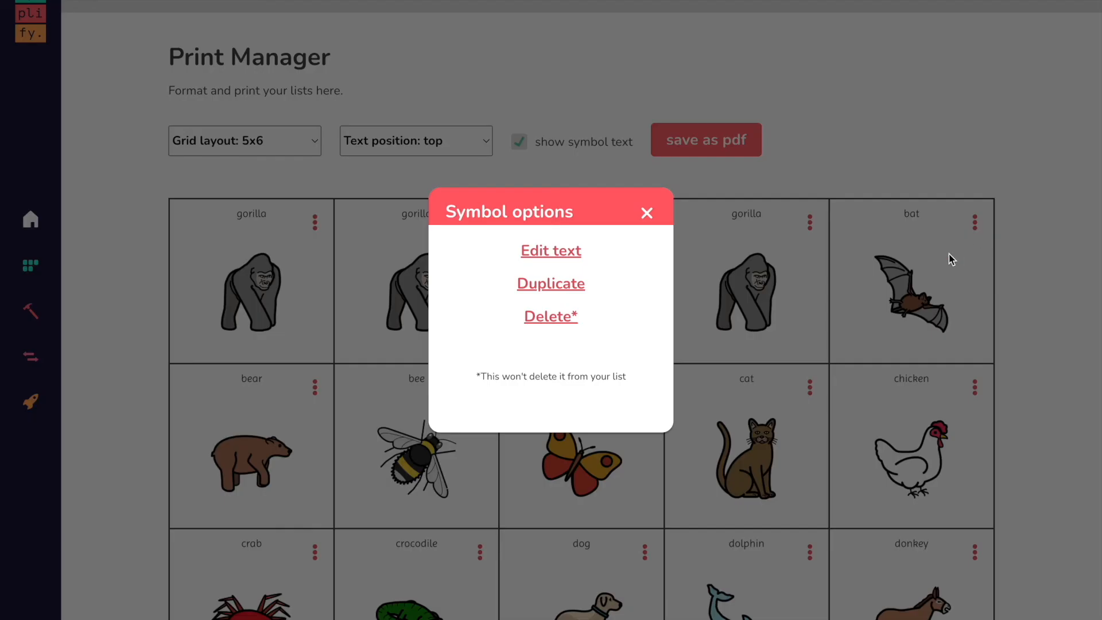
{"action": "left_click", "coordinate": [544, 320]}
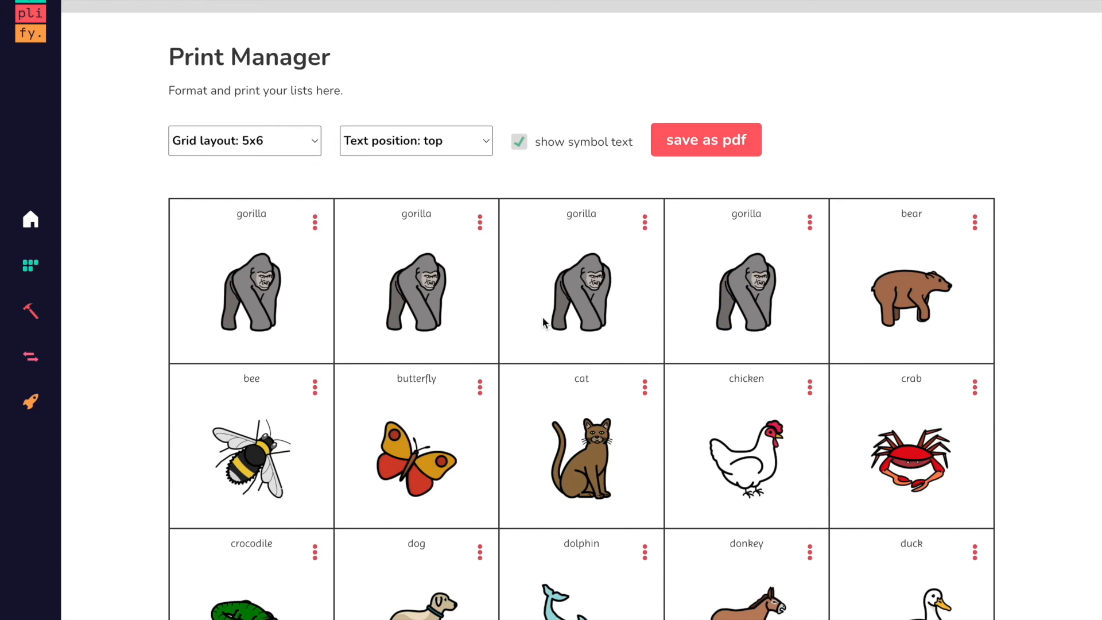
- Save the symbol grid as a PDF, open the downloaded file and look through both pages
{"action": "left_click", "coordinate": [719, 150]}
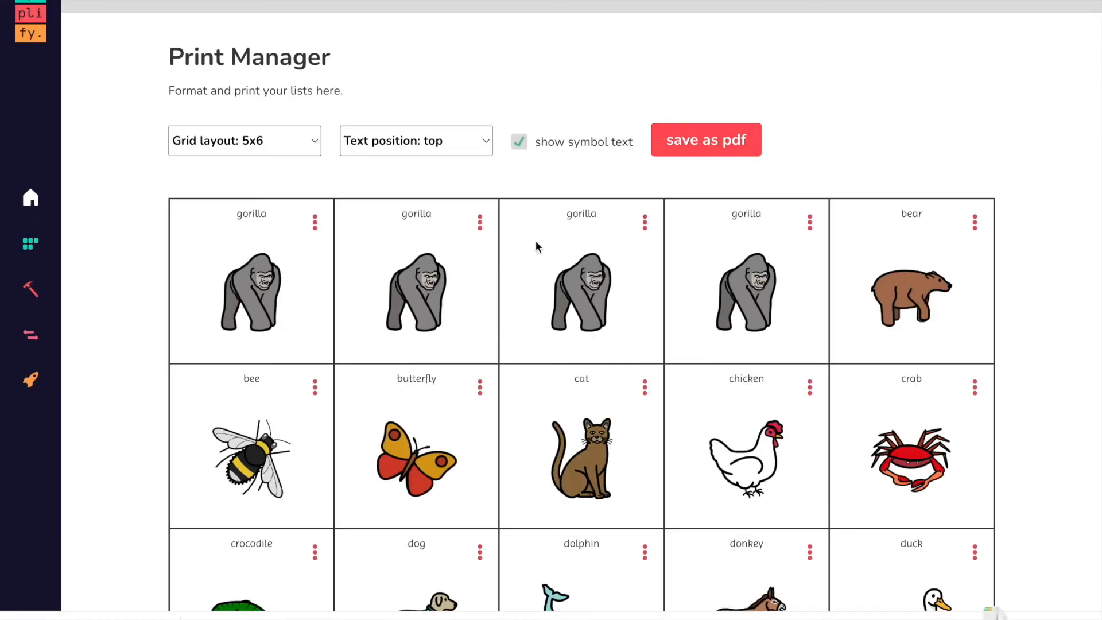
{"action": "left_click", "coordinate": [101, 617]}
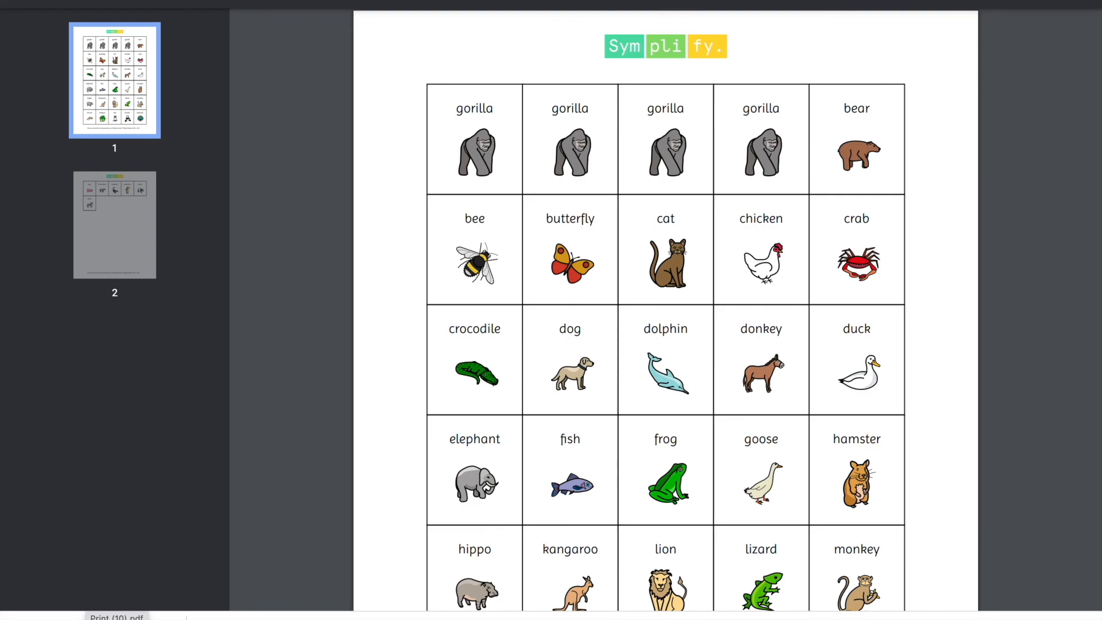
{"action": "scroll", "coordinate": [561, 437], "scroll_direction": "down", "scroll_amount": 15}
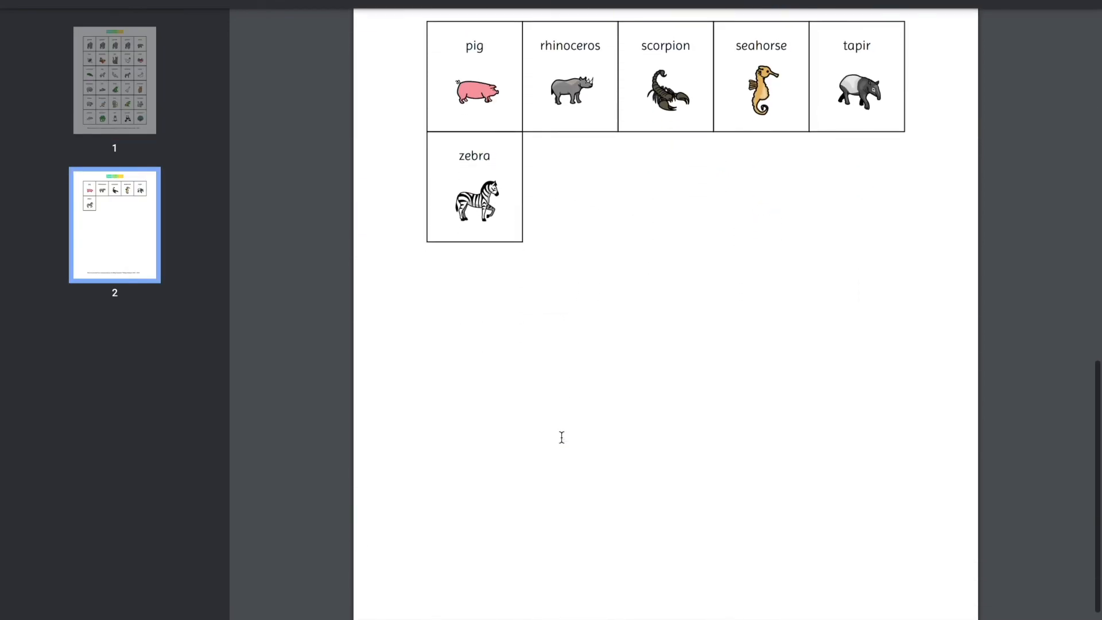
{"action": "scroll", "coordinate": [562, 437], "scroll_direction": "down", "scroll_amount": 2}
{"action": "scroll", "coordinate": [564, 288], "scroll_direction": "up", "scroll_amount": 17}
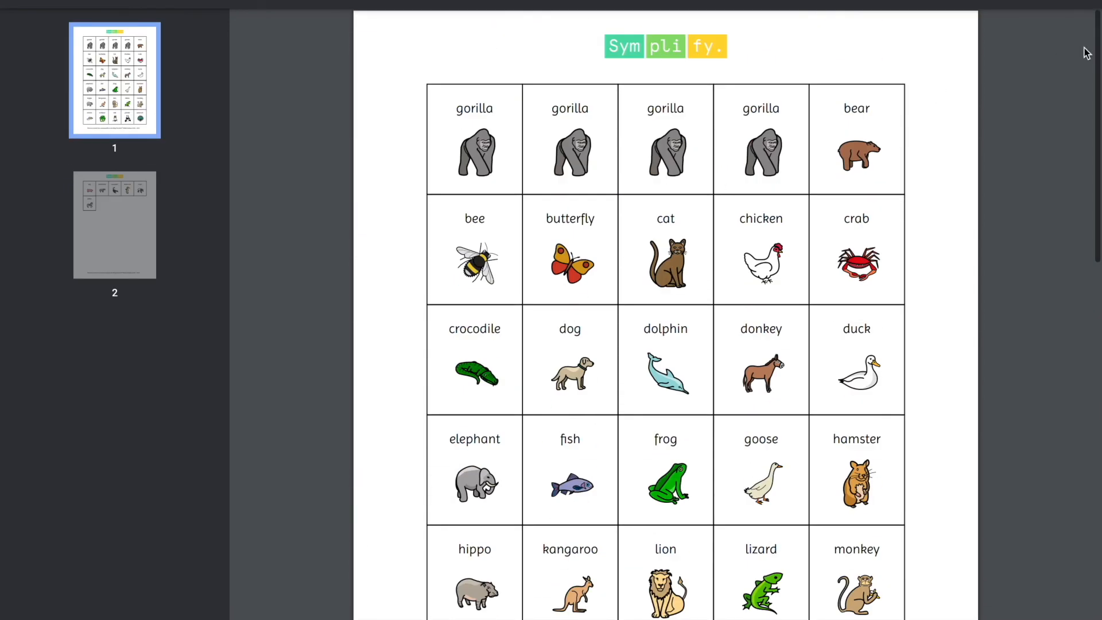